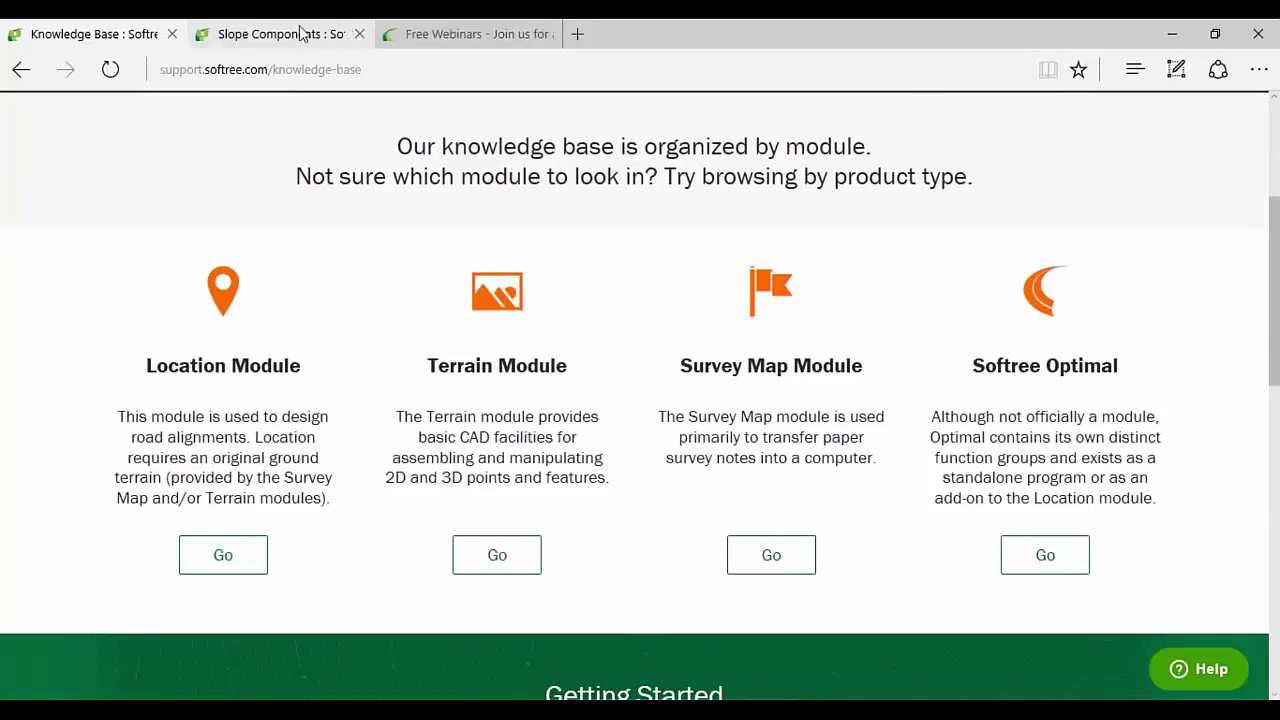
- Open the Template E-Library page through the Templates section of the Location Module knowledge base
left_click(223, 555)
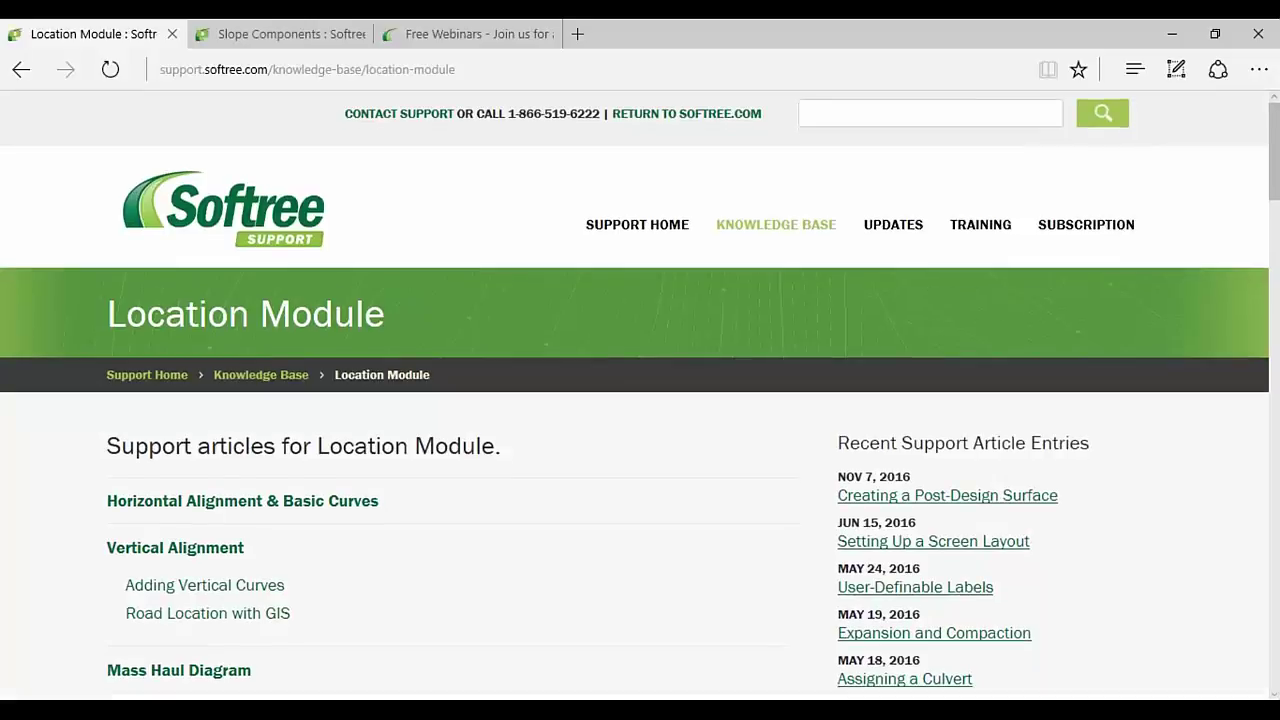
scroll(502, 457, "down", 9)
scroll(502, 457, "down", 3)
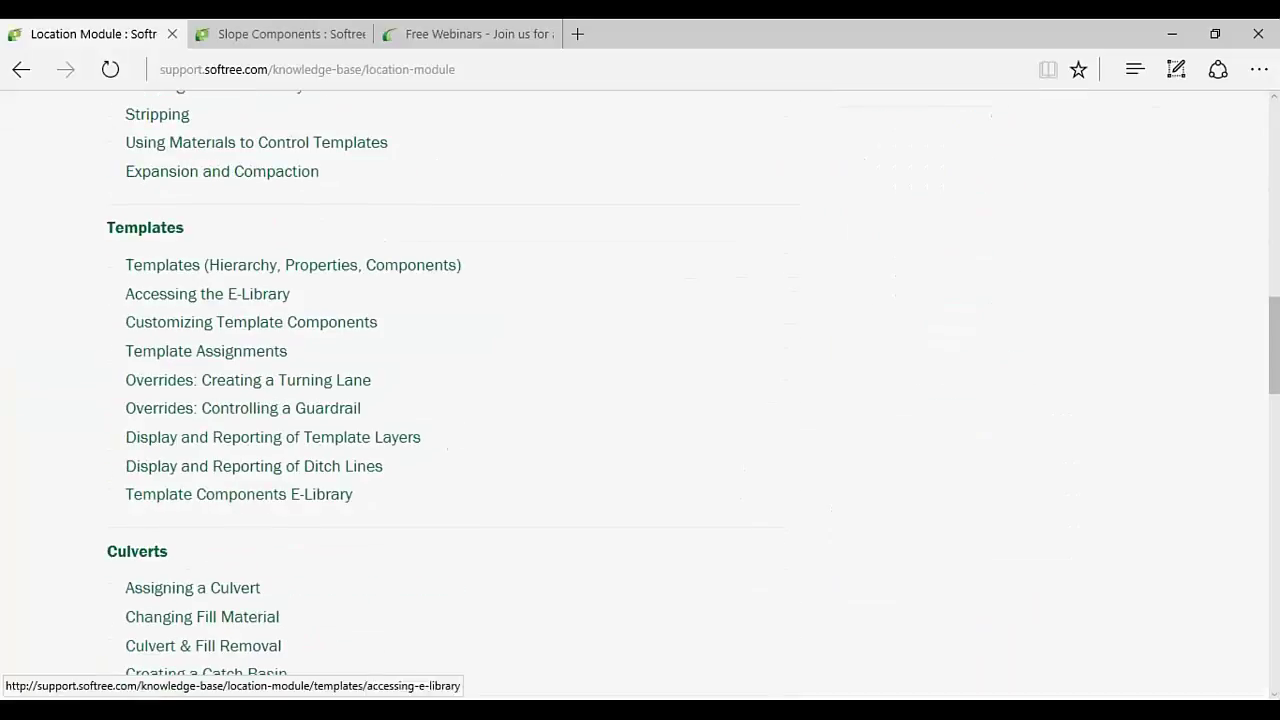
left_click(152, 234)
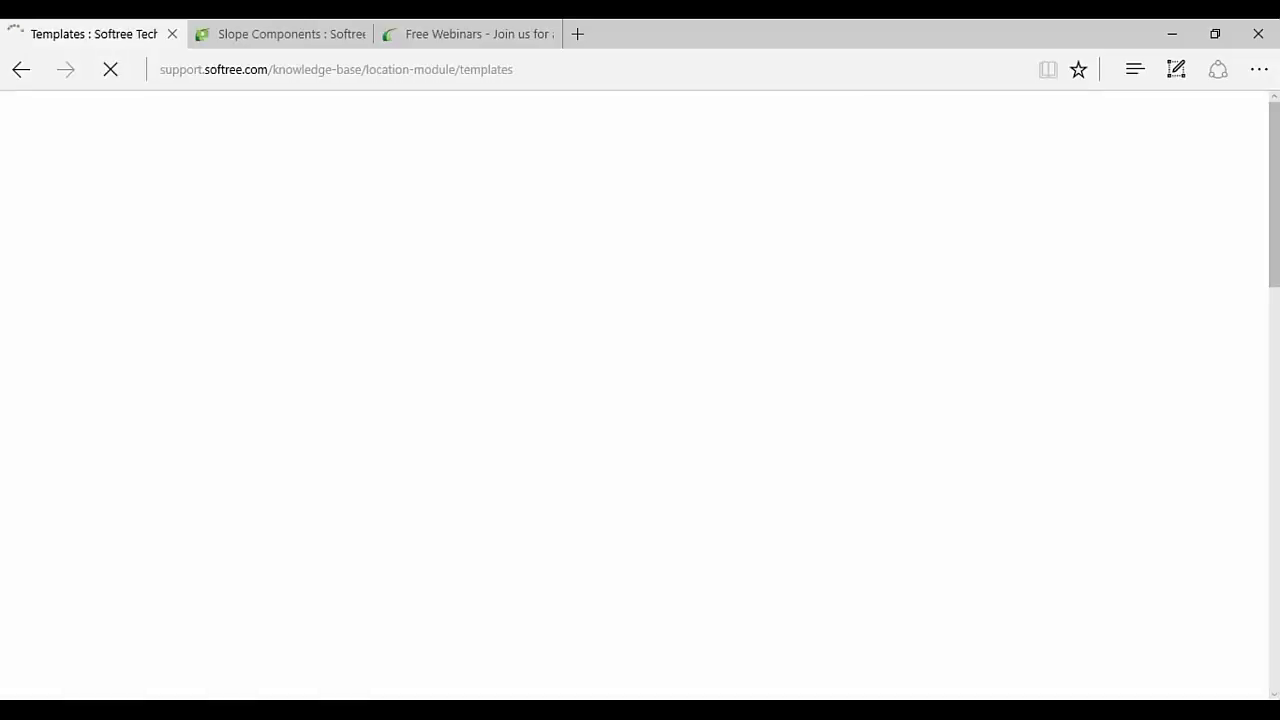
scroll(529, 483, "down", 6)
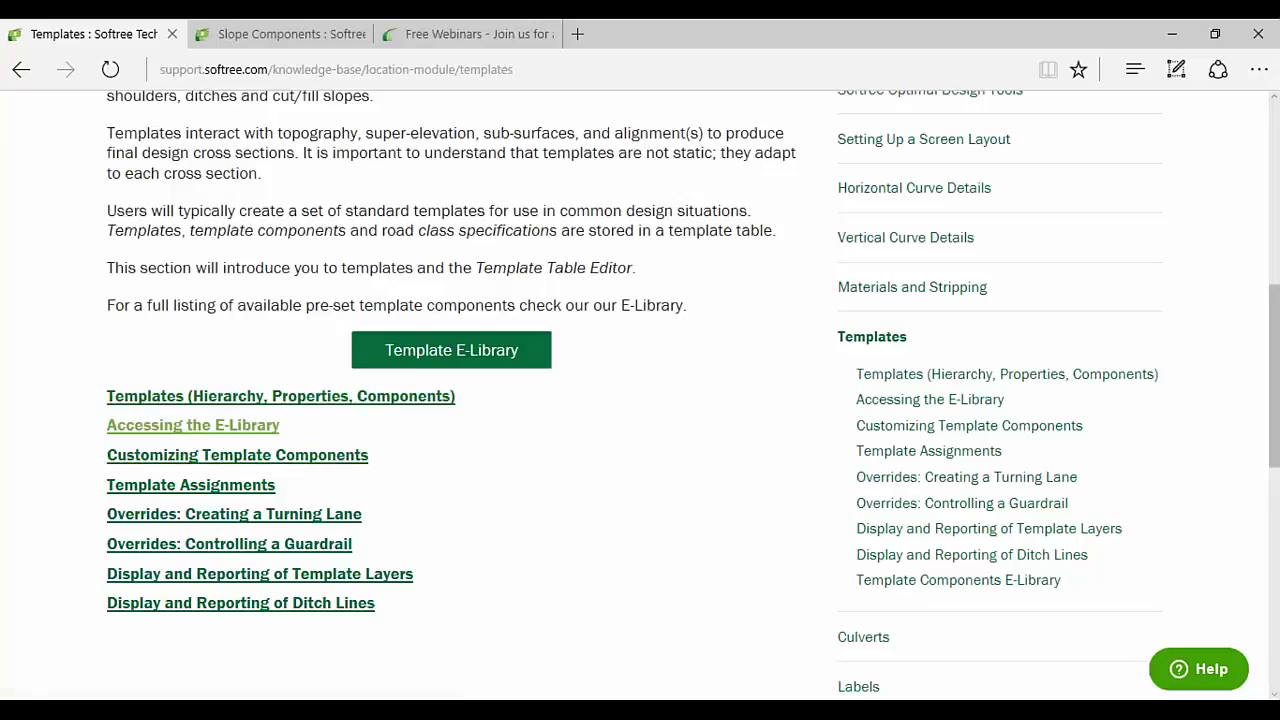
left_click(451, 352)
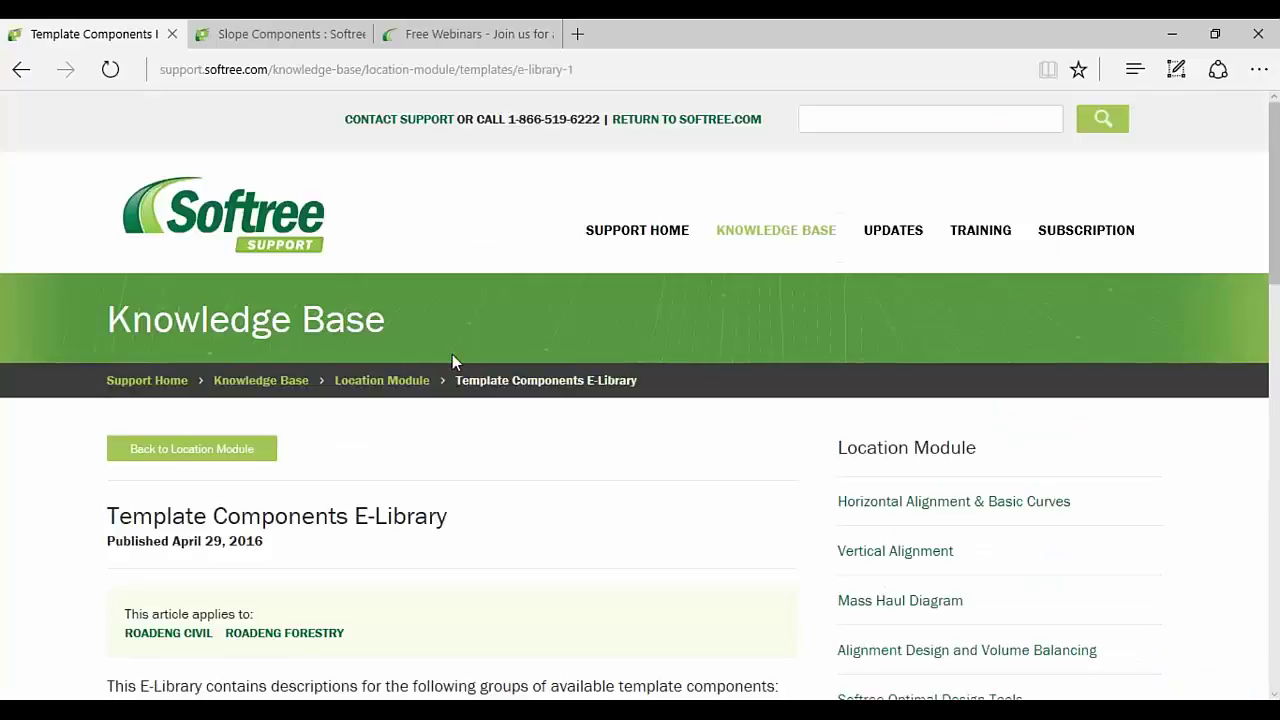
- Open the Ditches and Subcuts group of the template components and look through its ditch types
scroll(452, 354, "down", 3)
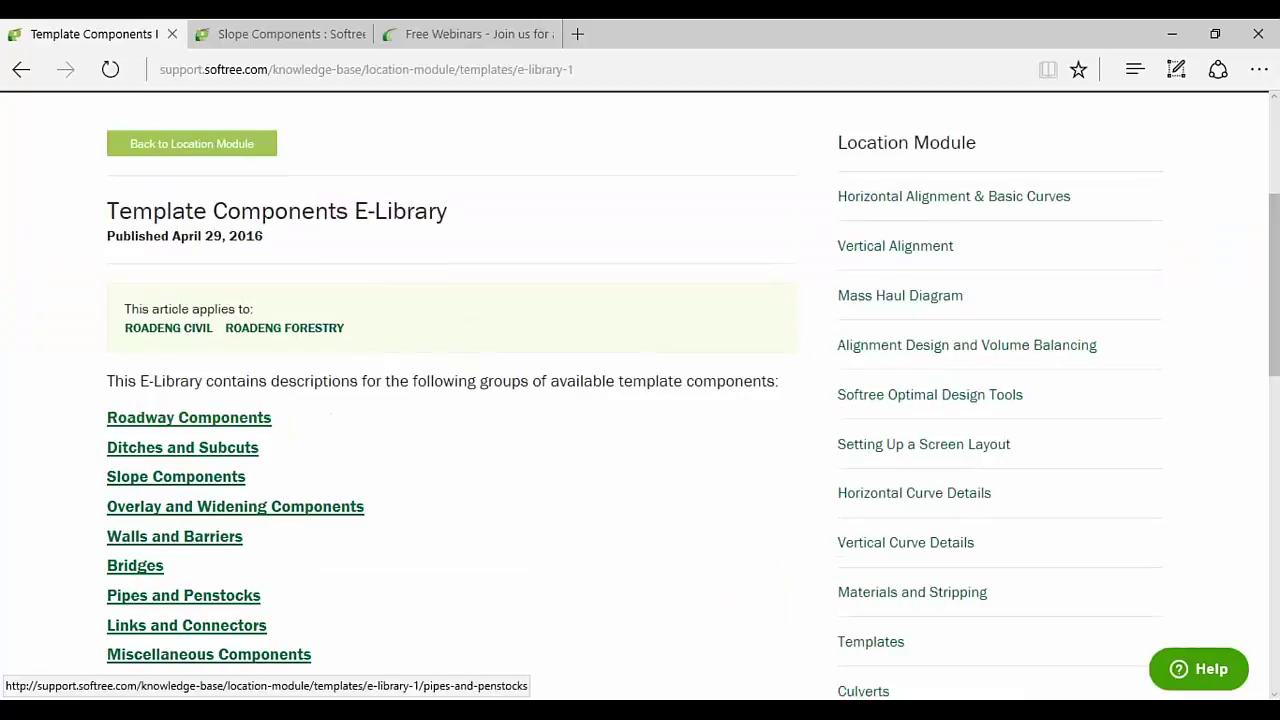
scroll(469, 534, "down", 3)
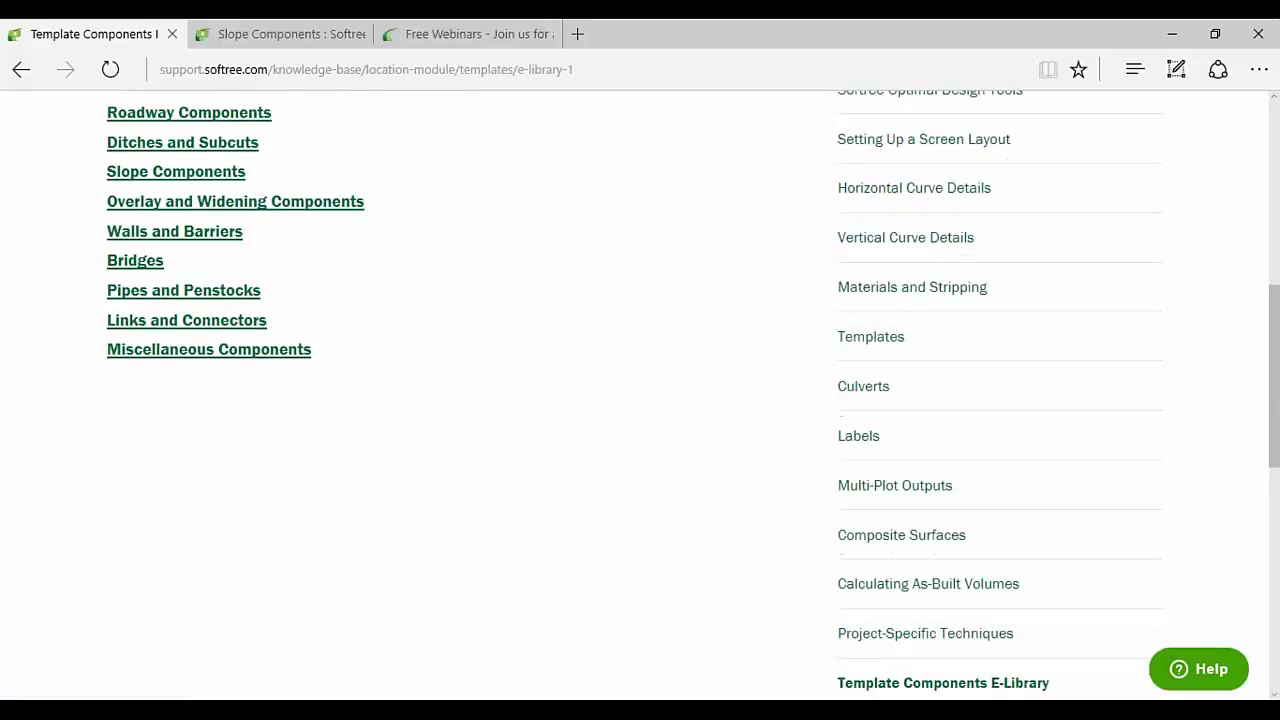
left_click(142, 142)
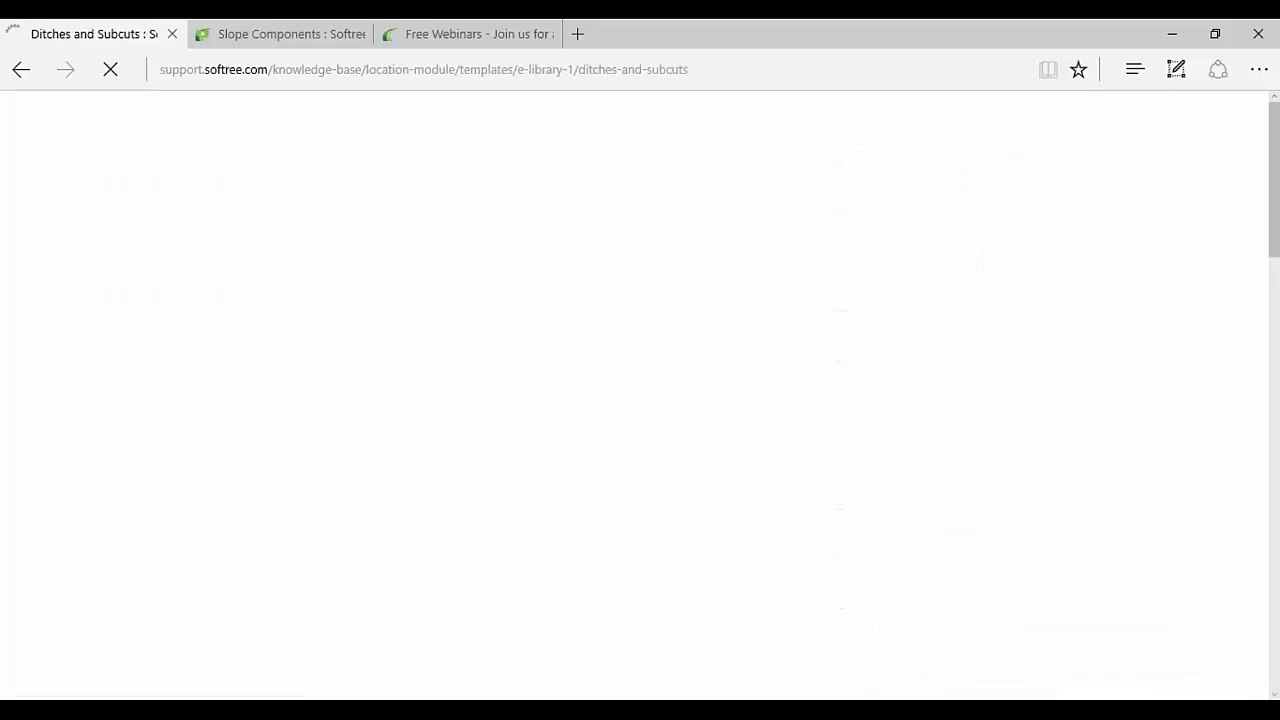
scroll(474, 385, "down", 1)
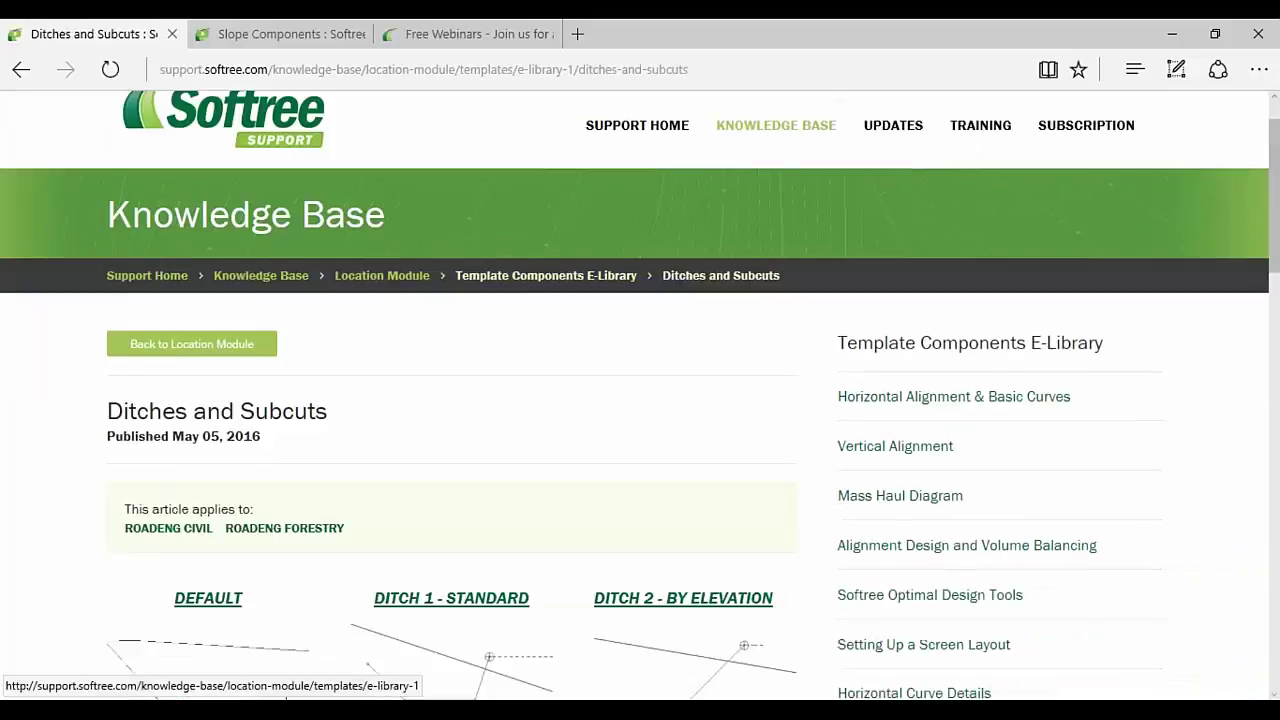
scroll(450, 600, "down", 5)
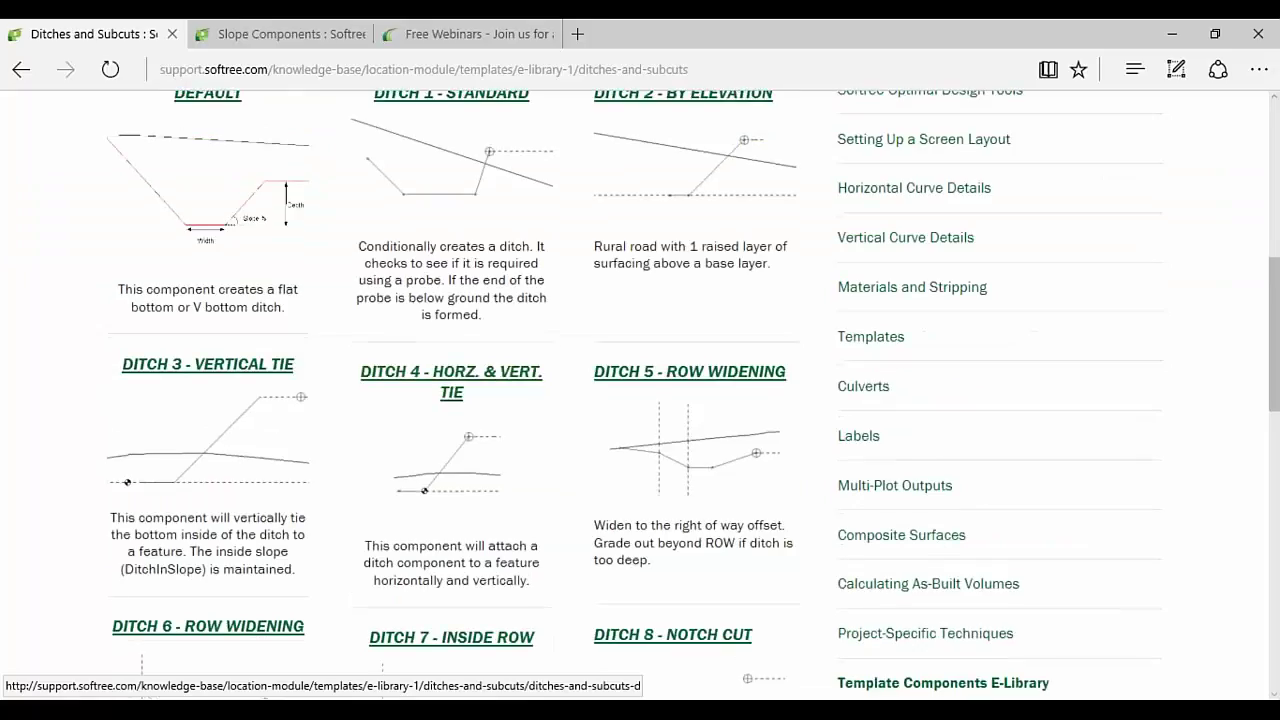
scroll(450, 600, "up", 3)
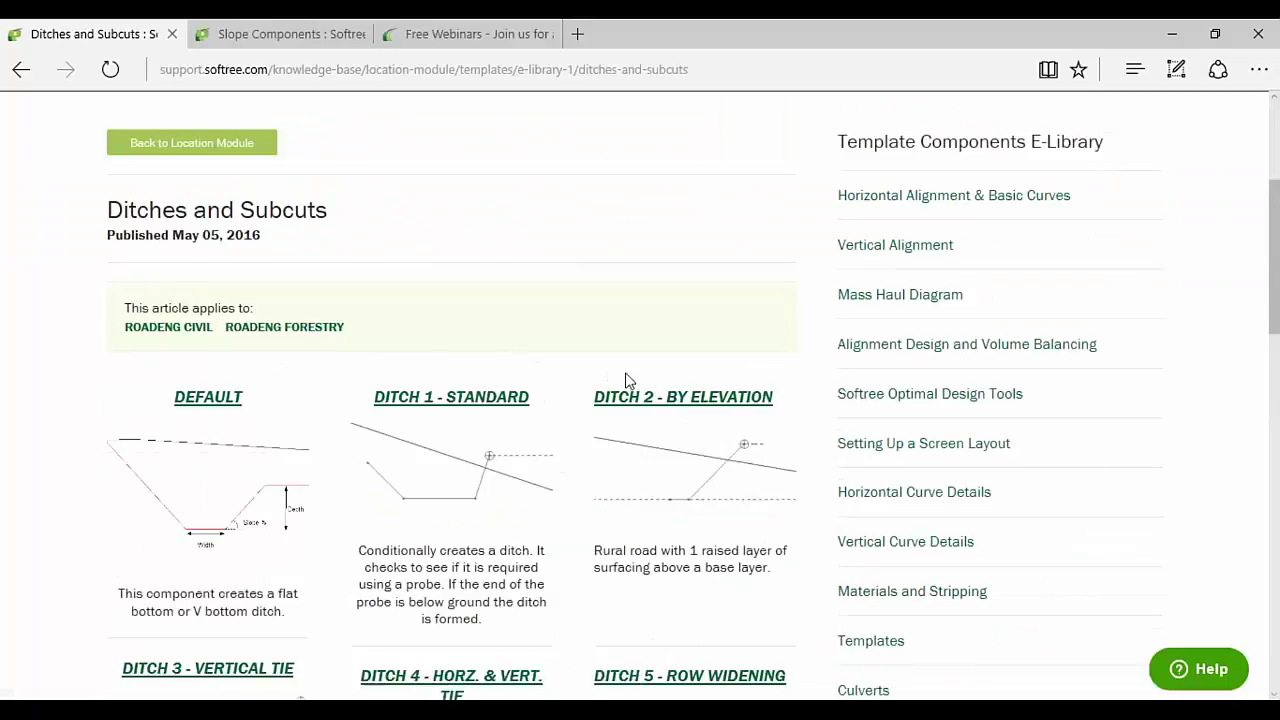
- Open the Ditch 1 - Standard article and examine its typical cross section and parameters table
left_click(445, 396)
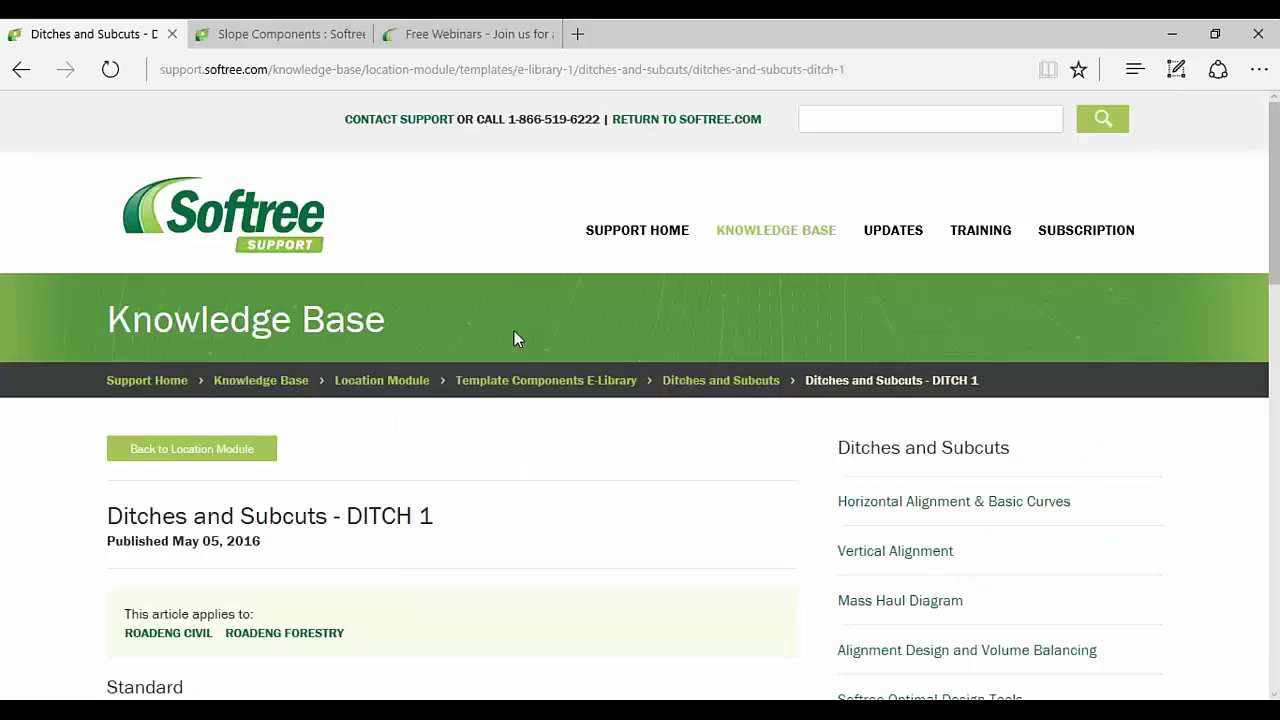
scroll(447, 342, "down", 1)
scroll(447, 342, "down", 3)
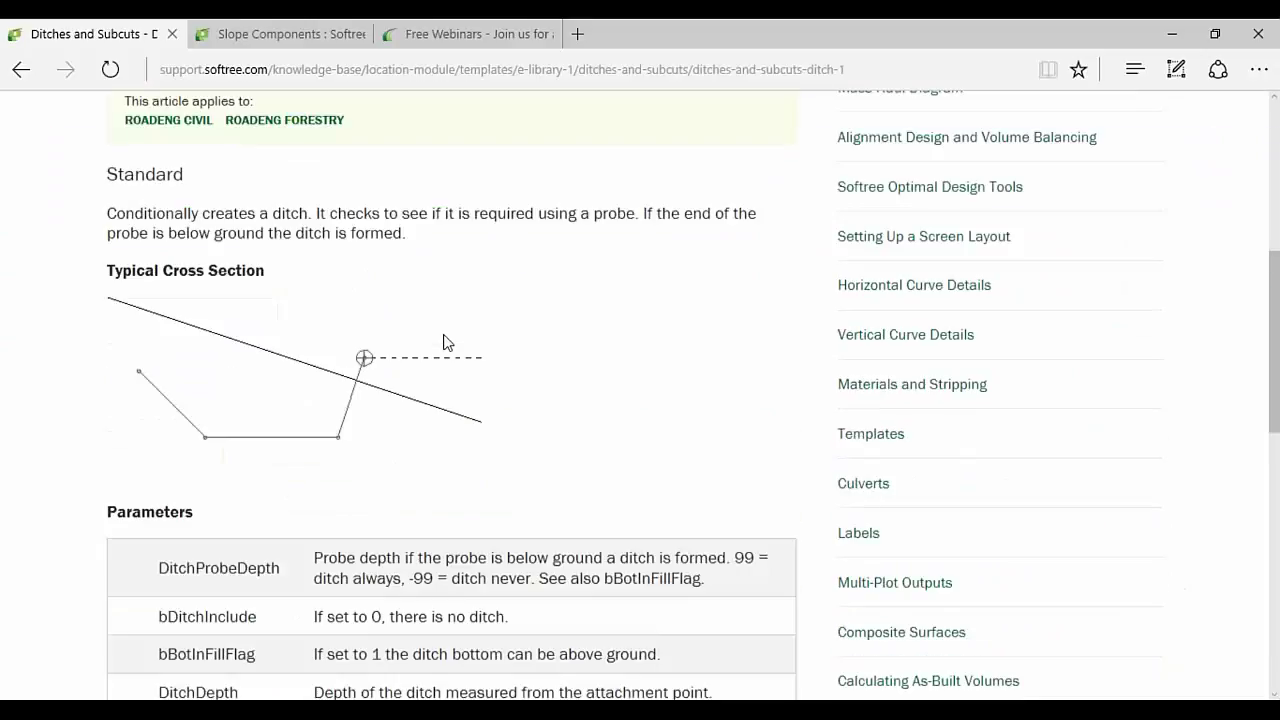
scroll(460, 336, "down", 1)
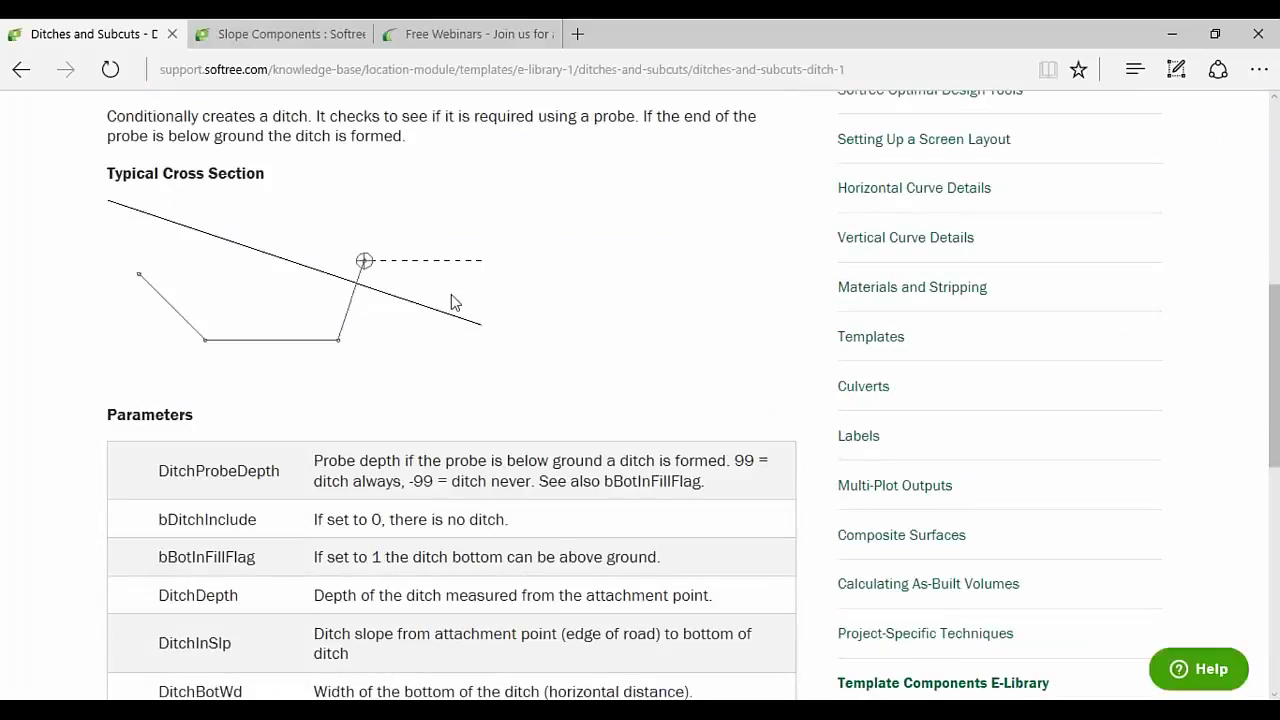
left_click_drag(187, 472, 586, 648)
left_click(581, 526)
scroll(582, 532, "down", 1)
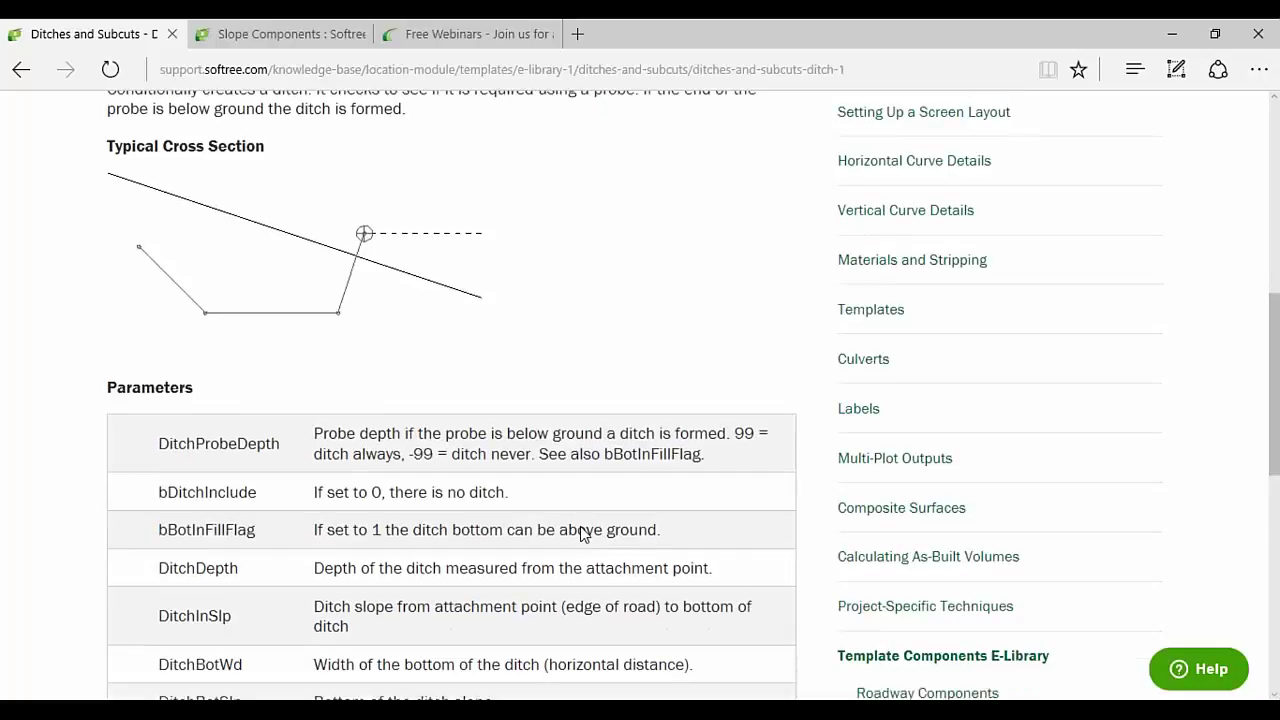
scroll(580, 530, "down", 3)
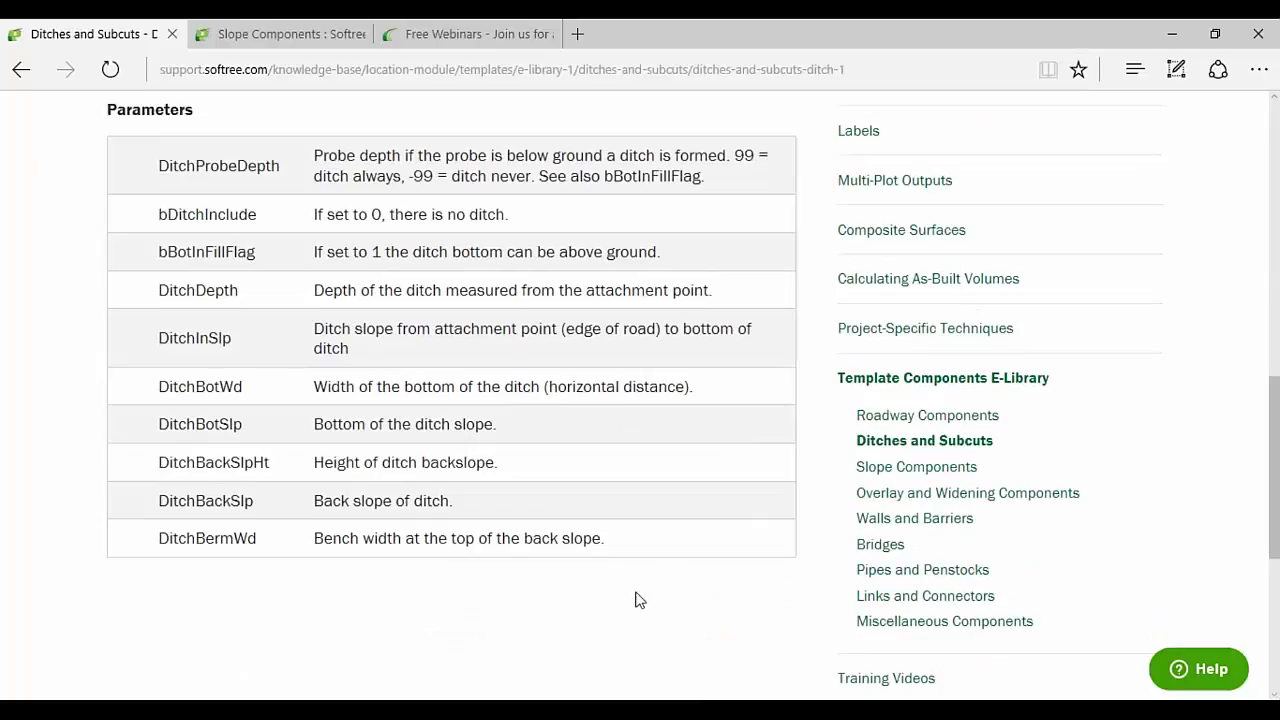
- Switch to the Free Webinars page and review the upcoming webinar topics and their dates
left_click(455, 34)
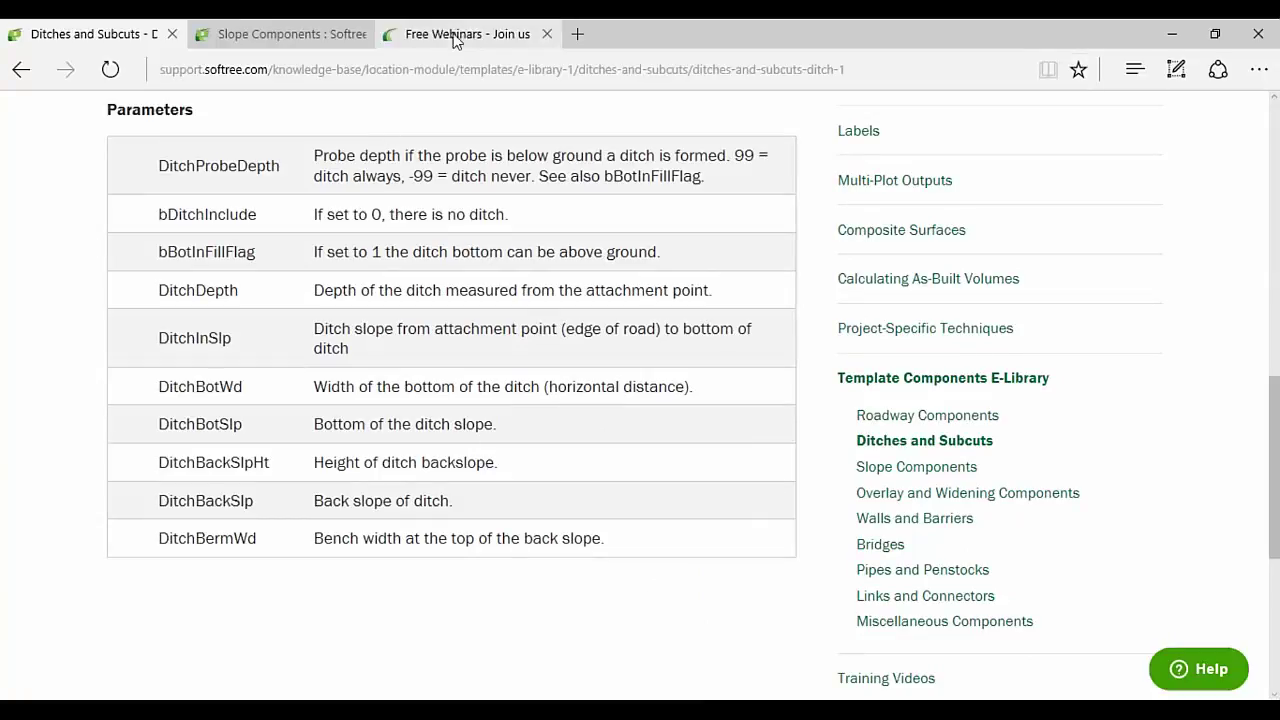
scroll(713, 516, "down", 1)
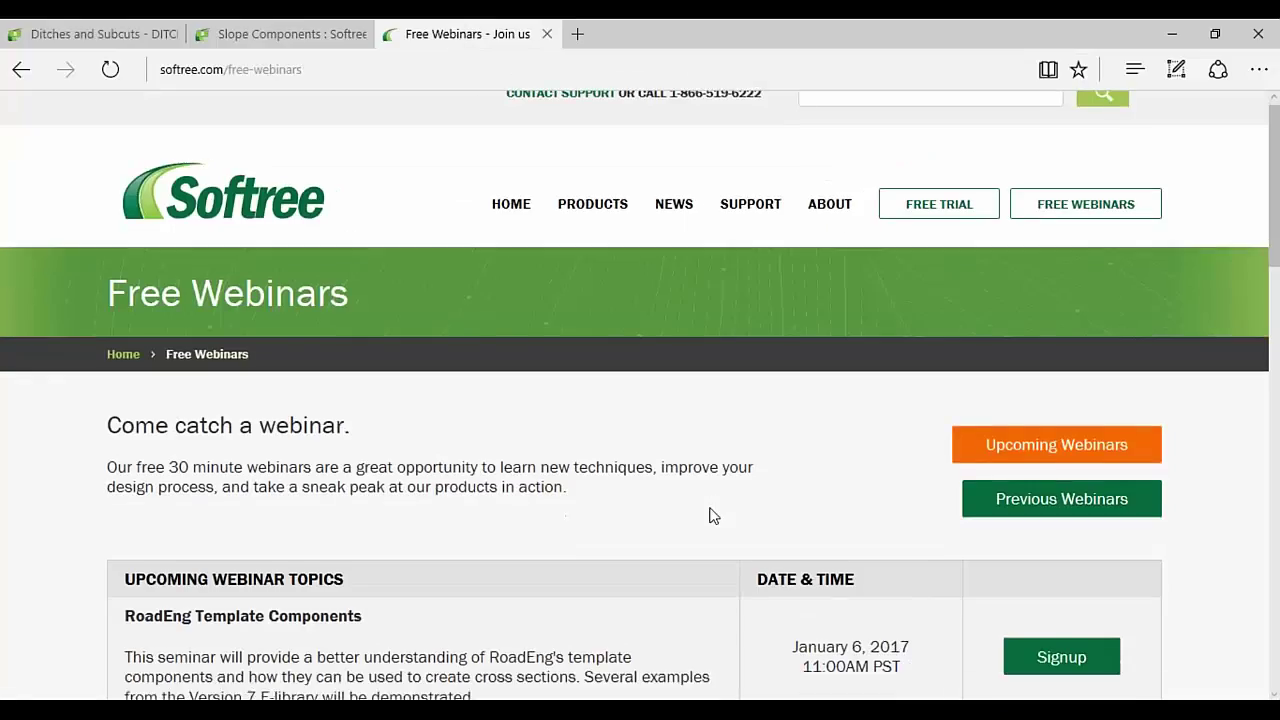
scroll(713, 516, "down", 3)
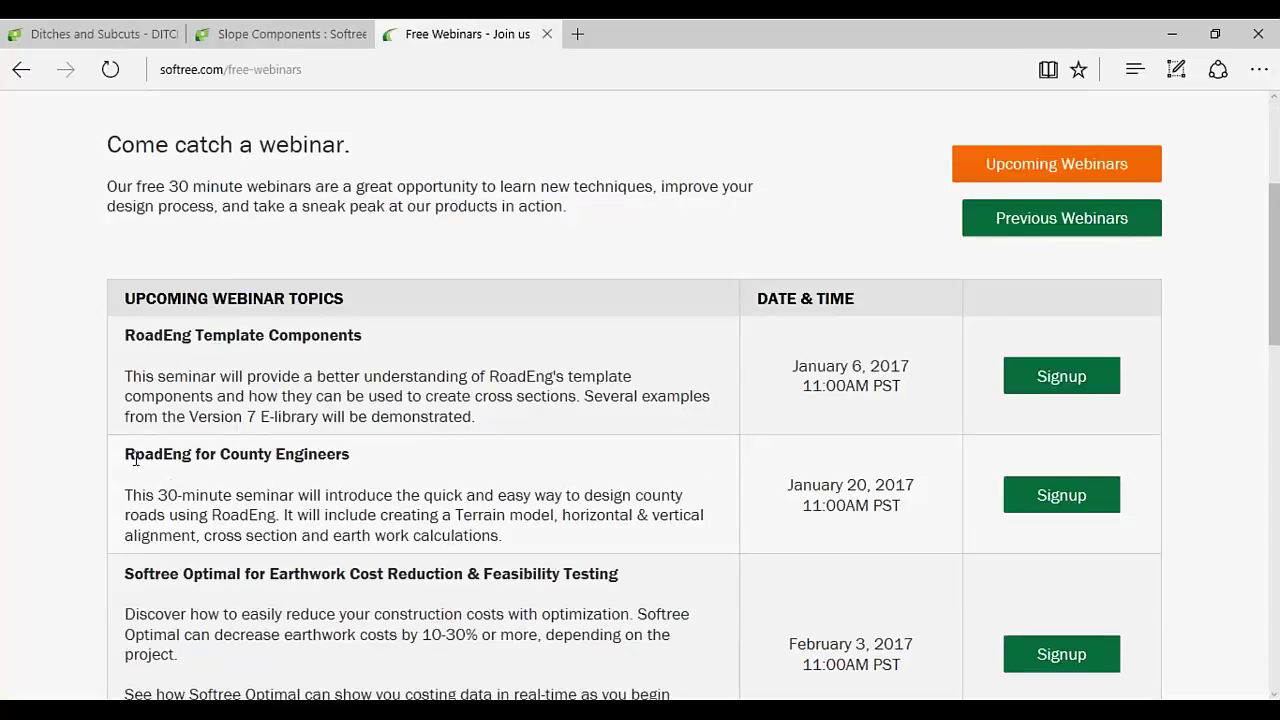
scroll(905, 513, "down", 1)
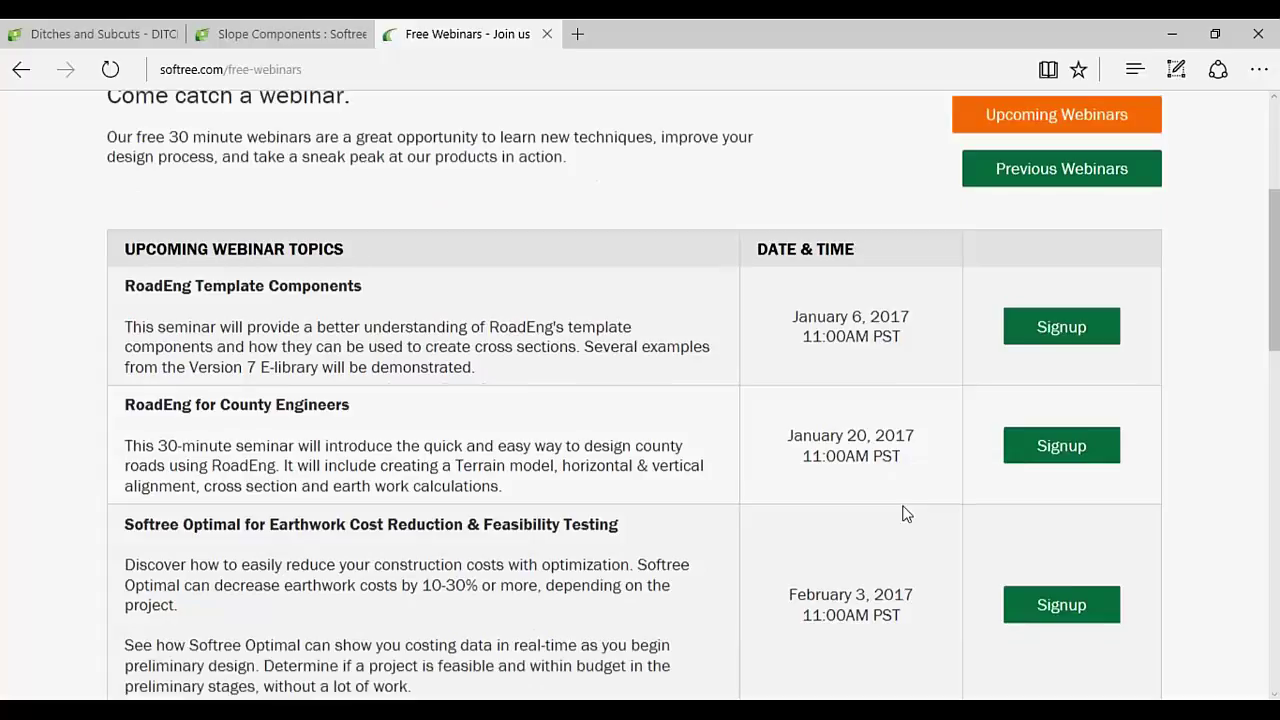
scroll(905, 513, "down", 3)
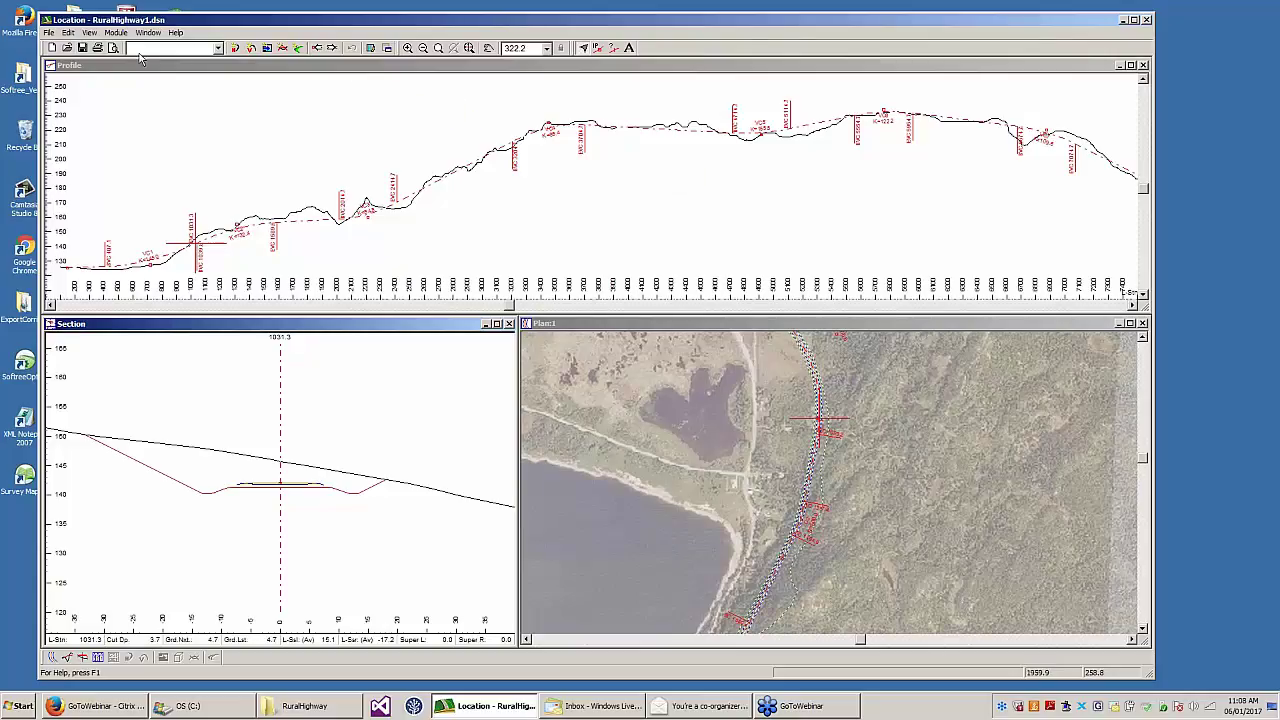
- In the Location program, open the template editor for RuralHighway1 and display the default template's cross section
left_click(68, 33)
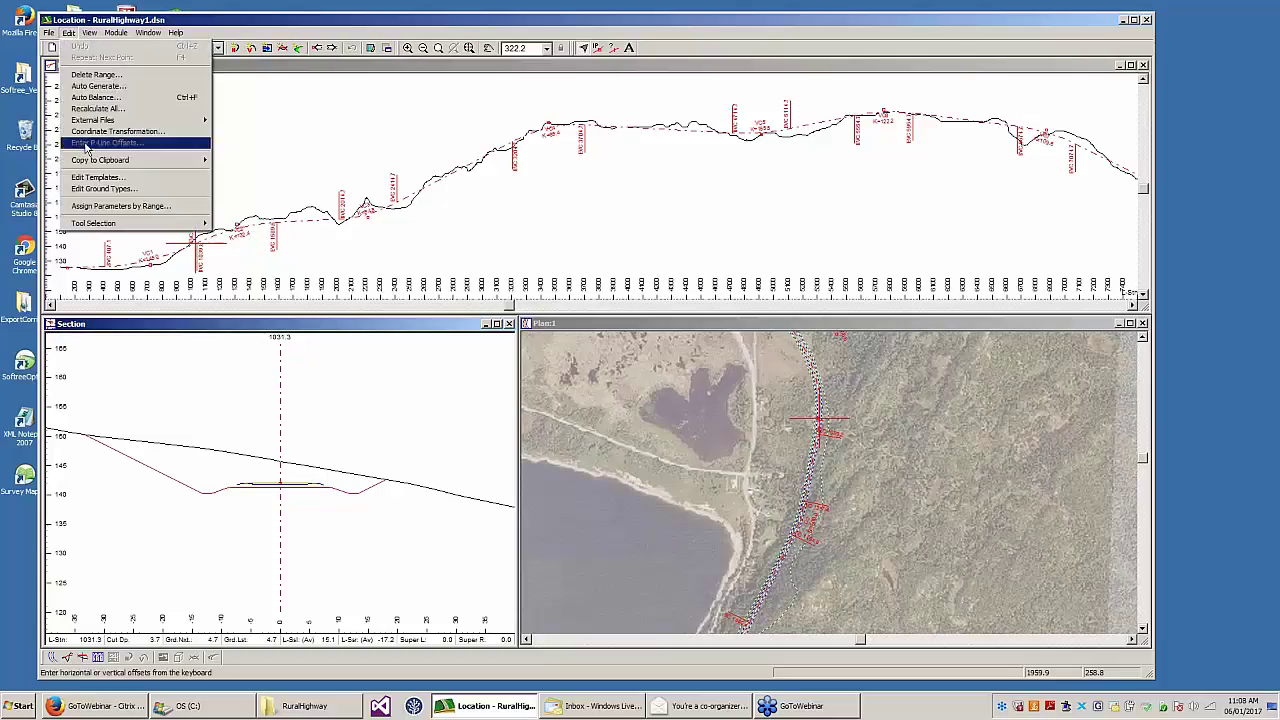
left_click(90, 178)
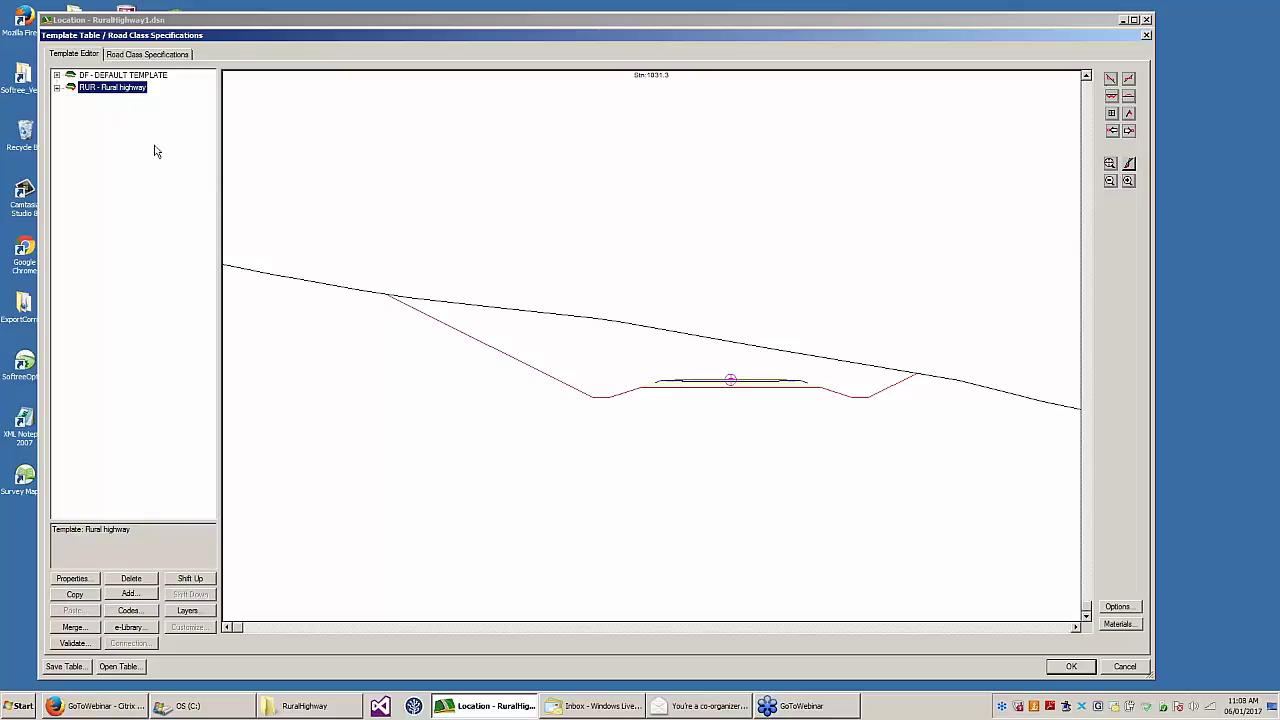
left_click(111, 78)
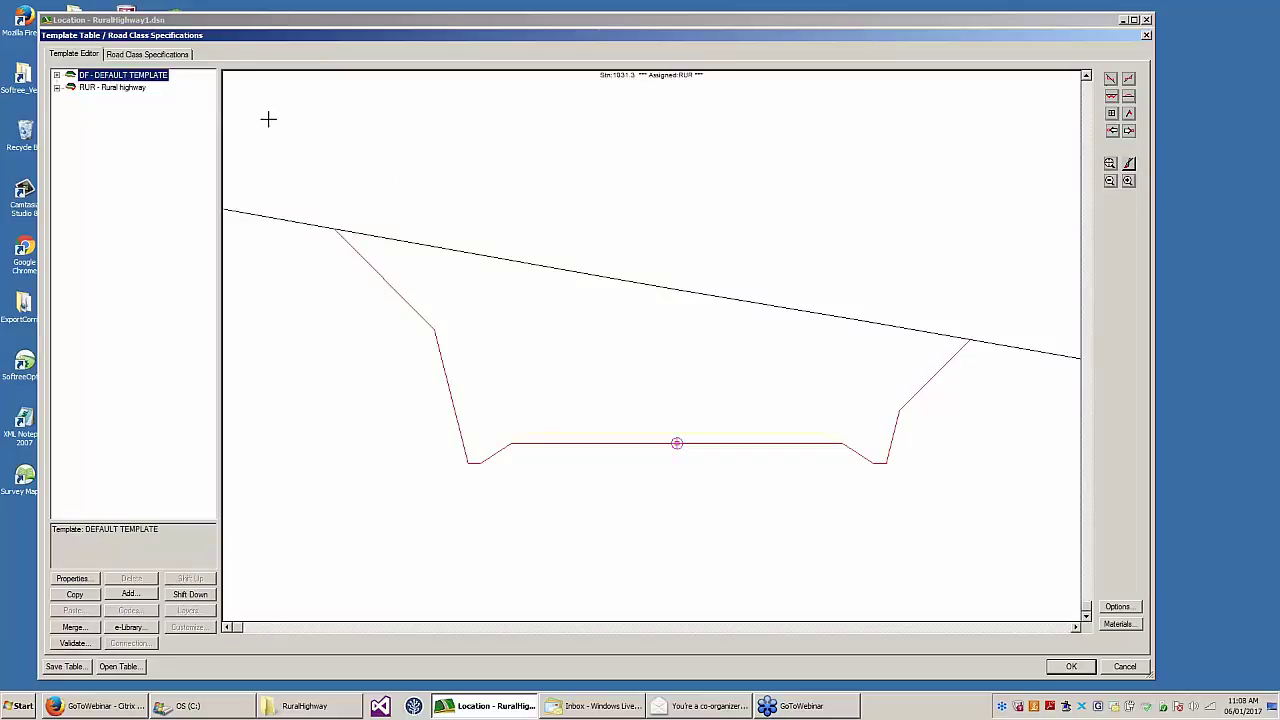
- Select the RUR - Rural highway template, expand its component list and select the Ditch 1 Standard-left component
left_click(112, 88)
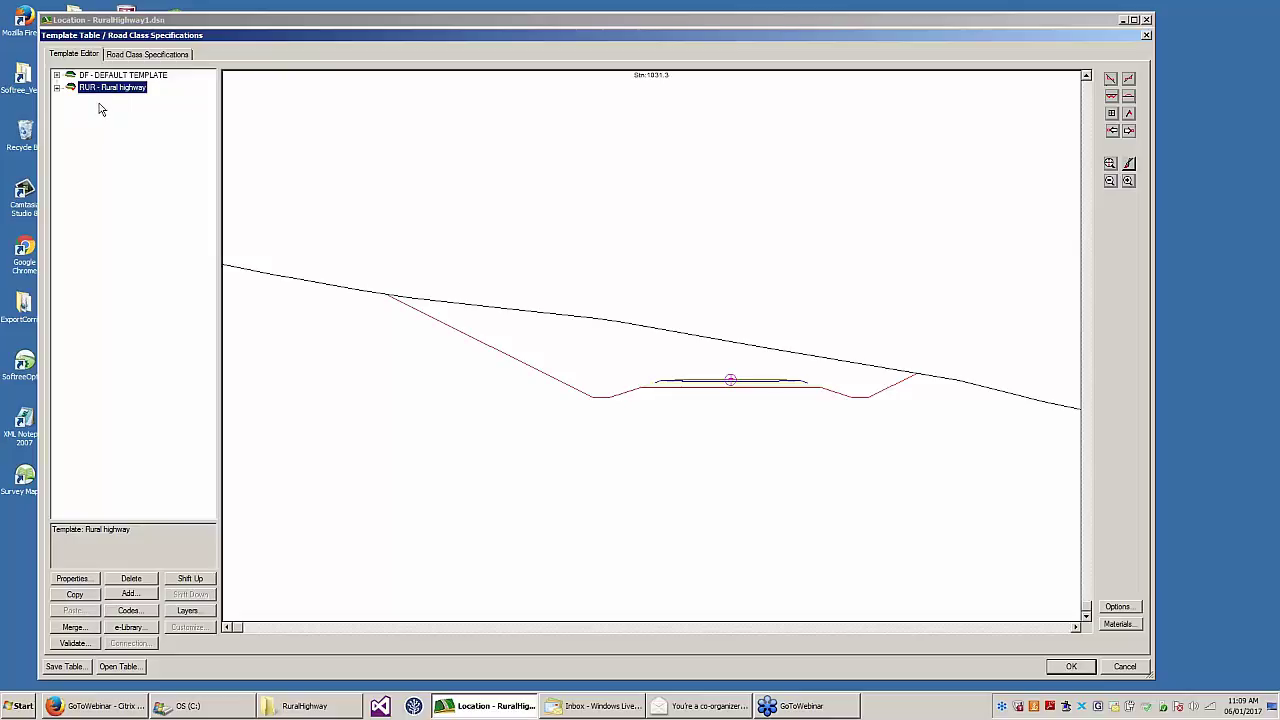
left_click(57, 89)
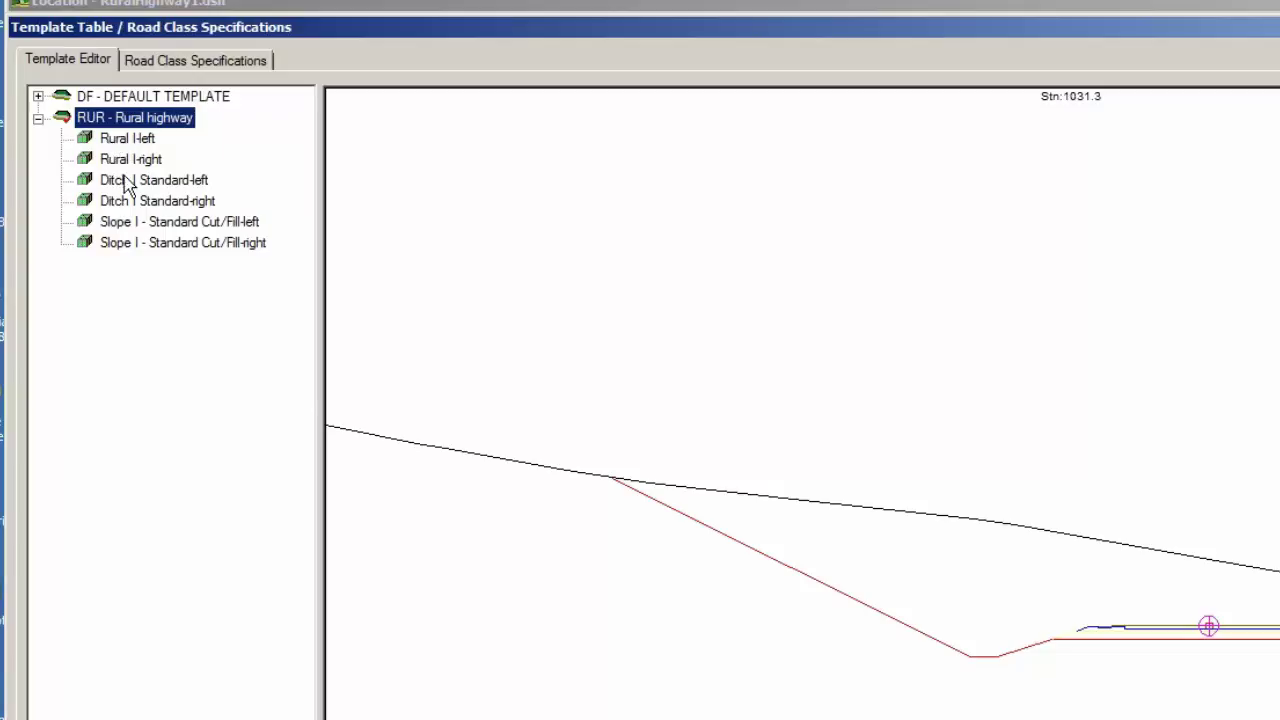
left_click(118, 181)
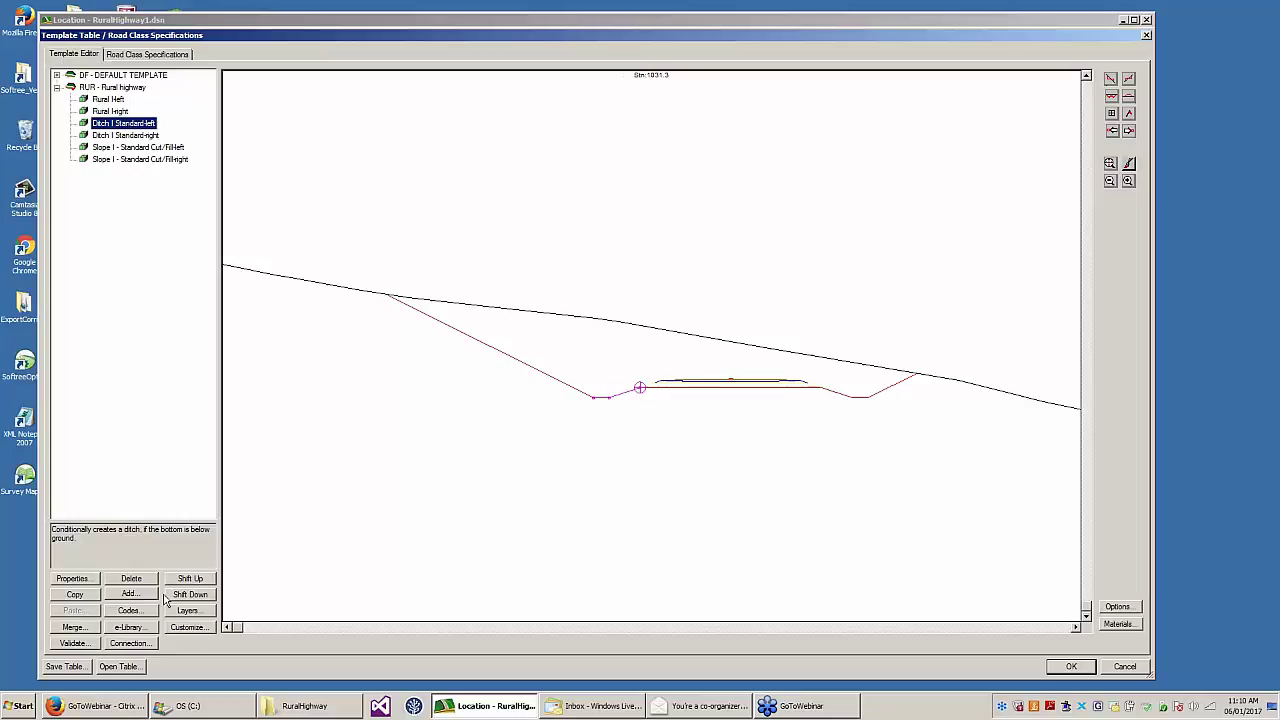
- Open the e-Library and select all component groups from FF1 Roadway Components to FF9 Misc. Components for retrieval
left_click(138, 628)
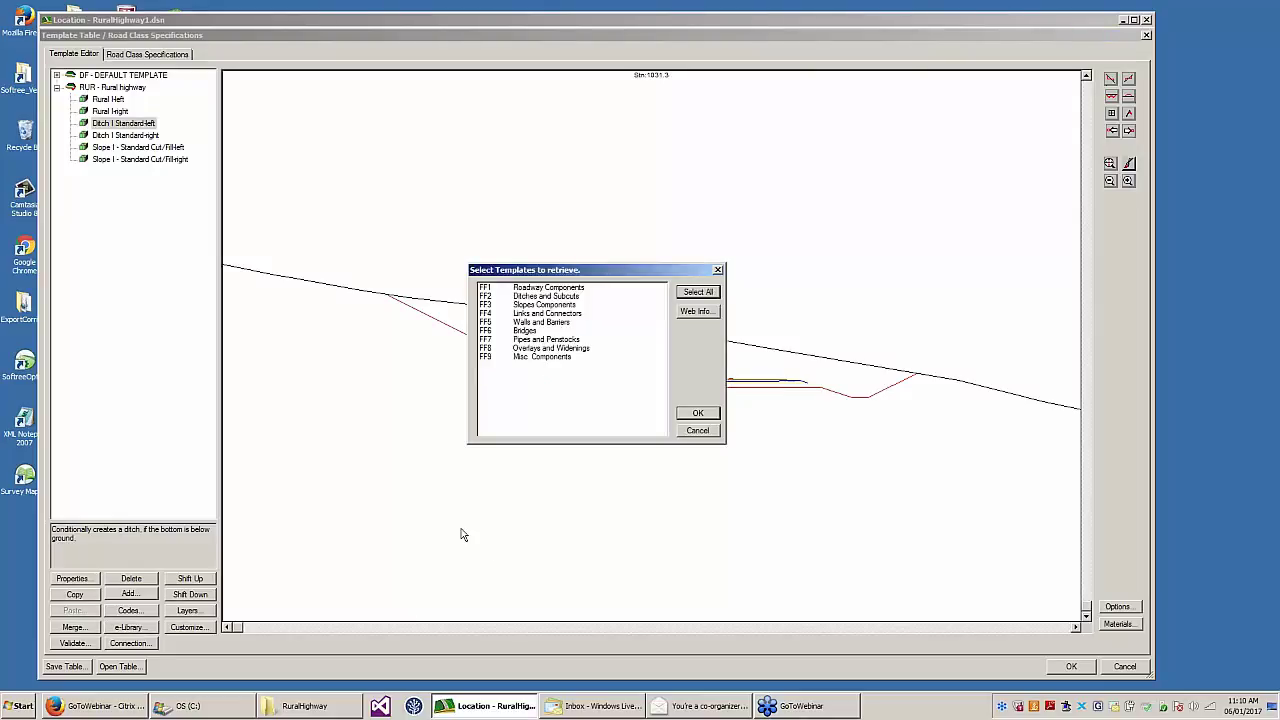
left_click_drag(530, 289, 545, 365)
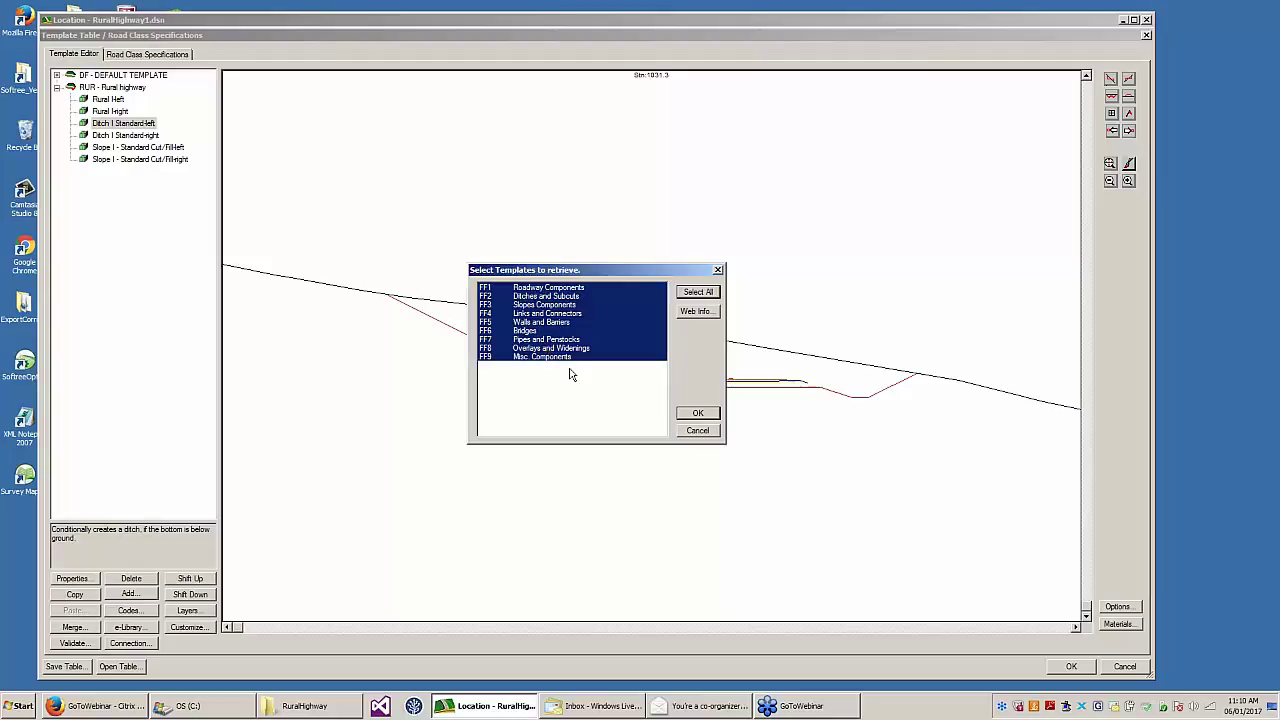
- Open the e-Library's web information in the browser and view the Slope Components page
left_click(714, 316)
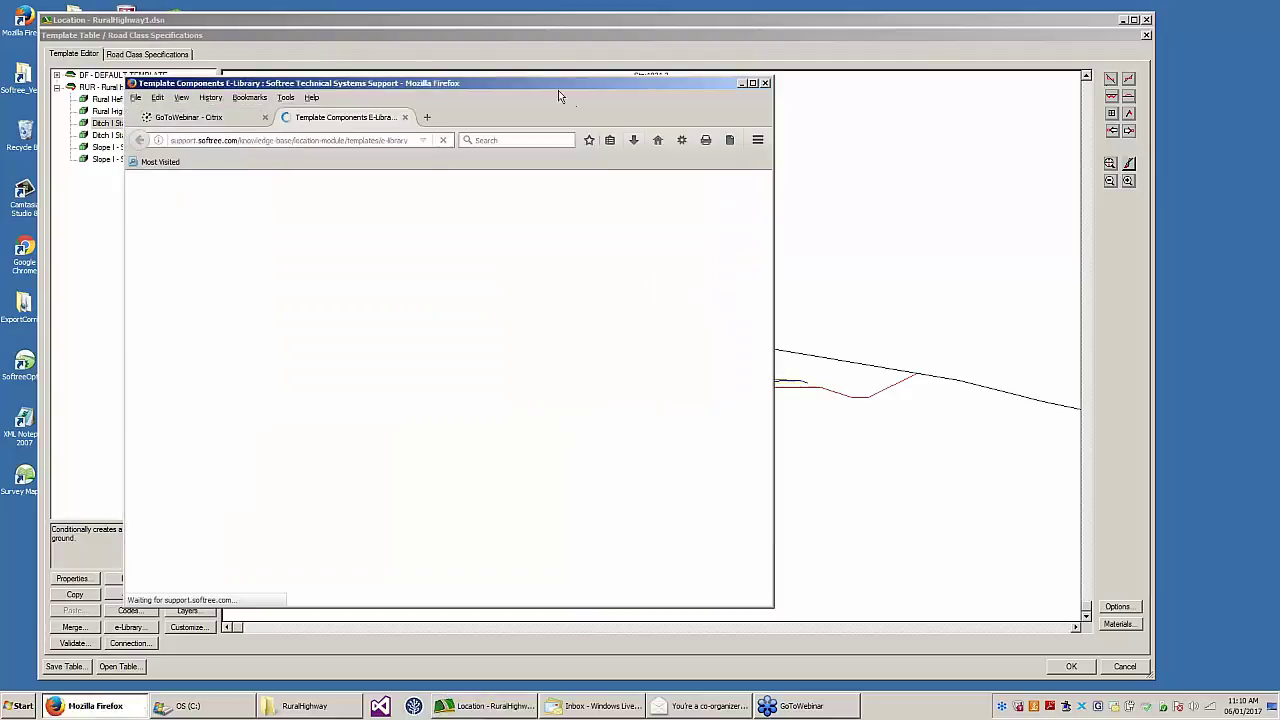
left_click_drag(558, 90, 934, 66)
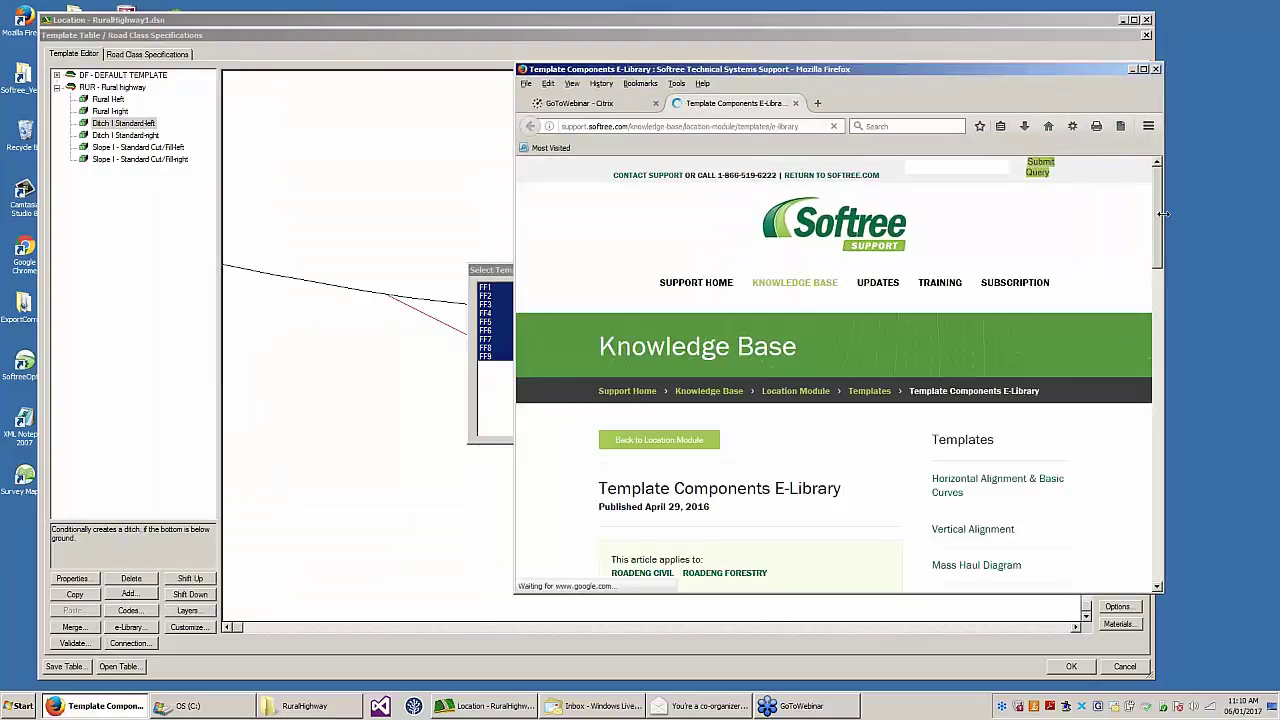
left_click_drag(1157, 230, 1168, 292)
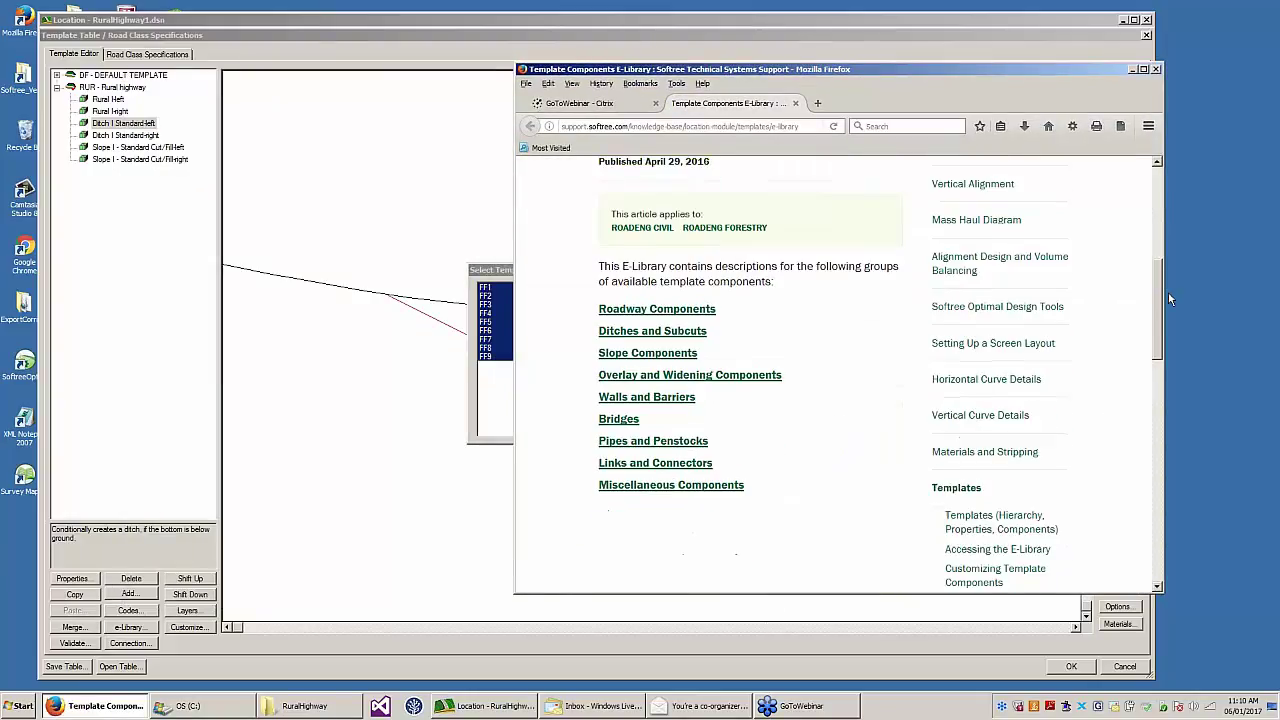
left_click(678, 356)
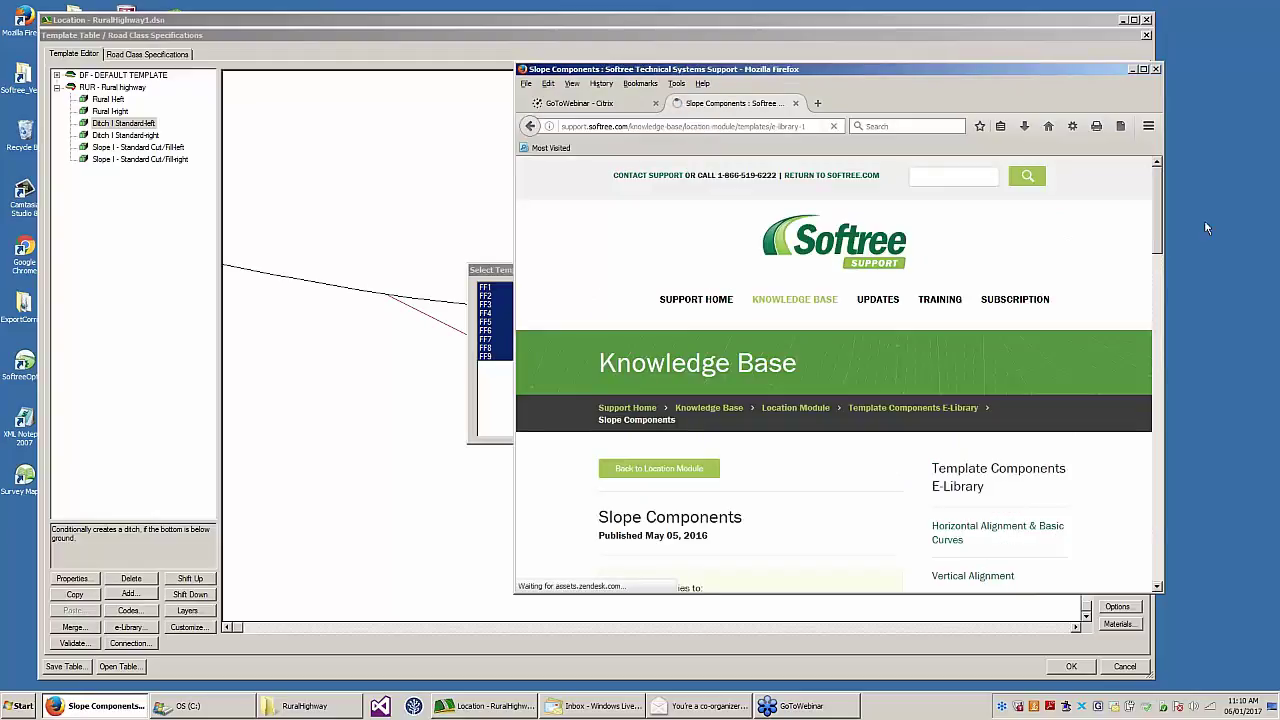
left_click_drag(1160, 212, 1155, 102)
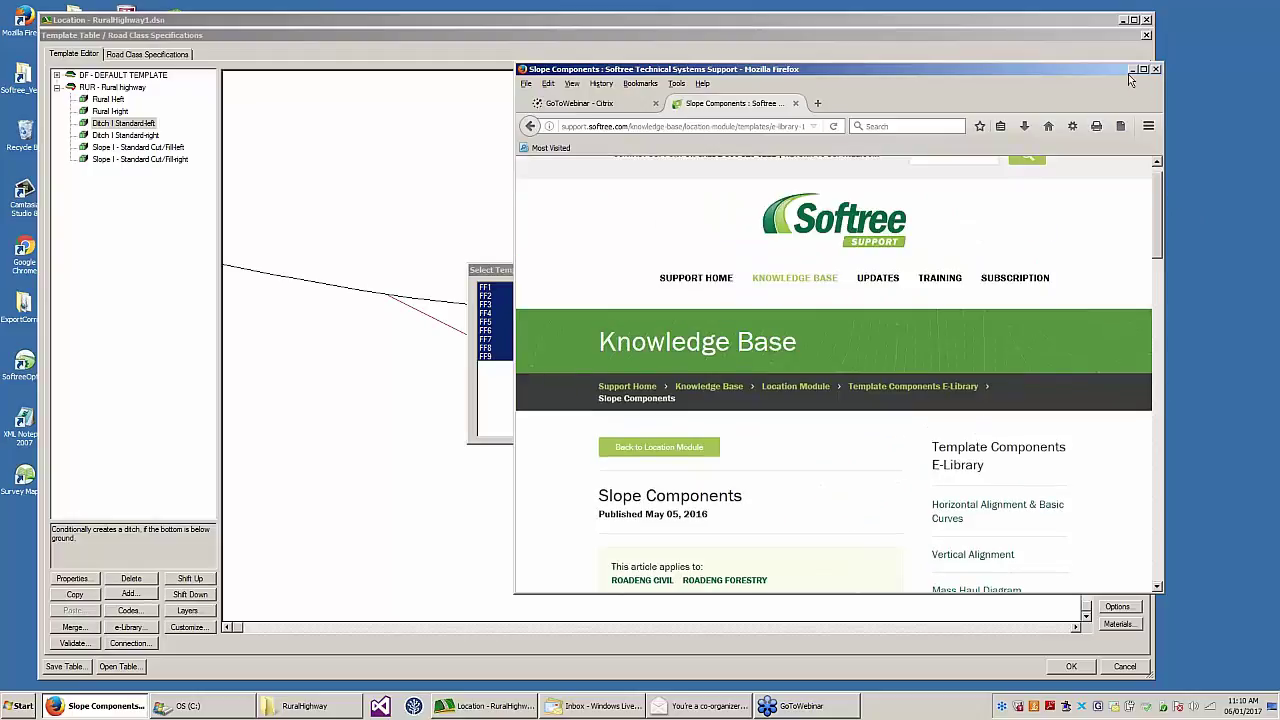
- Minimize the browser and retrieve the selected e-Library component groups into the template table
left_click(1131, 70)
left_click(698, 414)
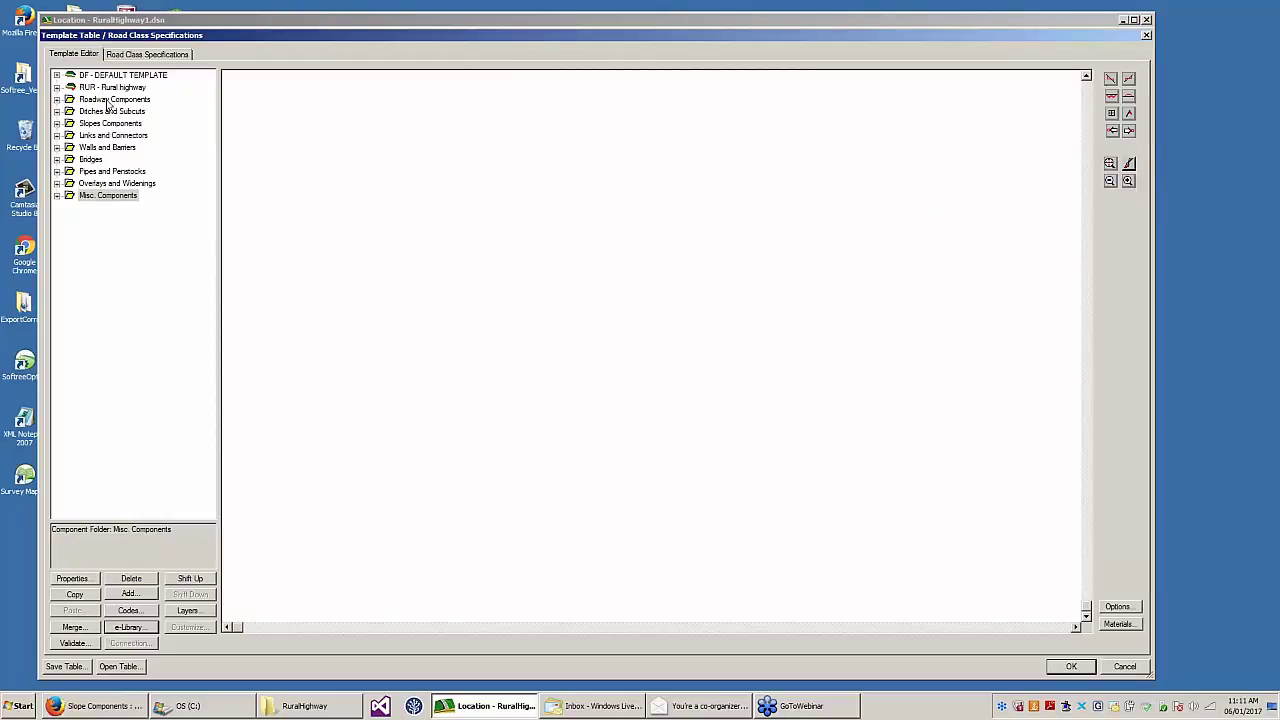
- Expand the Roadway Components folder and preview the Rural II-left, Rural V-left and Urban IV - Inside Tie-left components
double_click(108, 99)
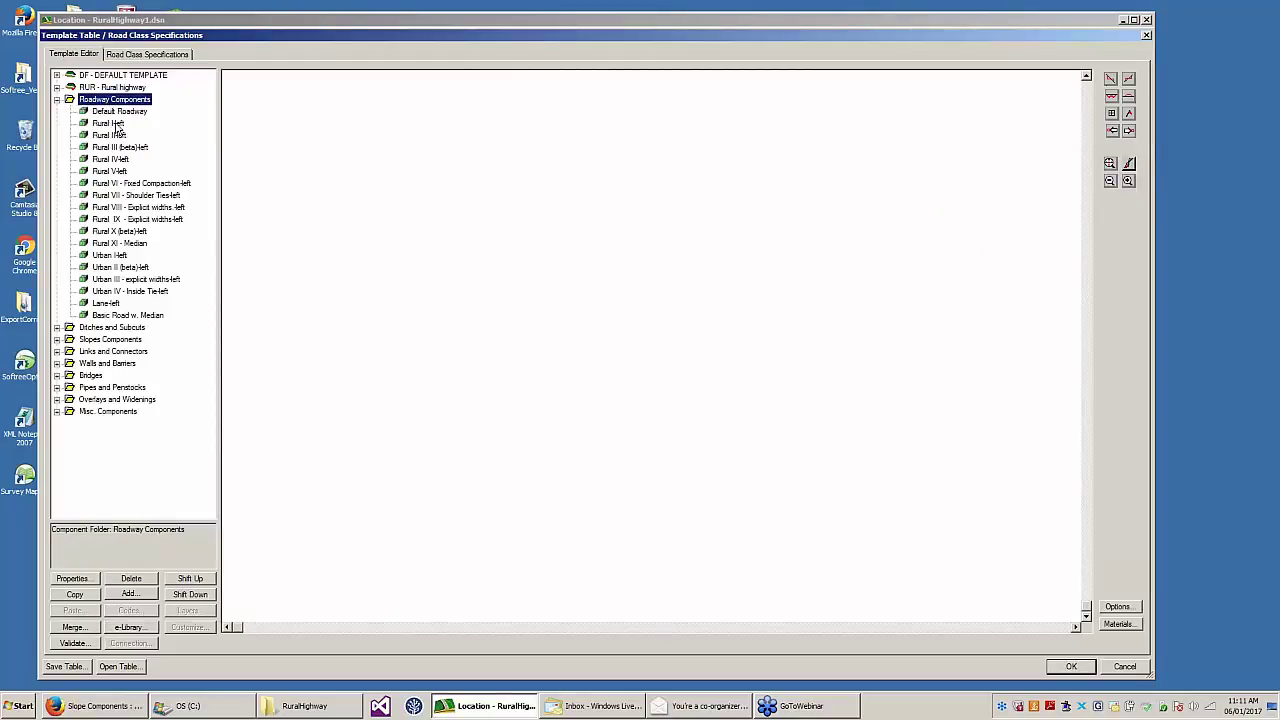
left_click(115, 136)
left_click(120, 171)
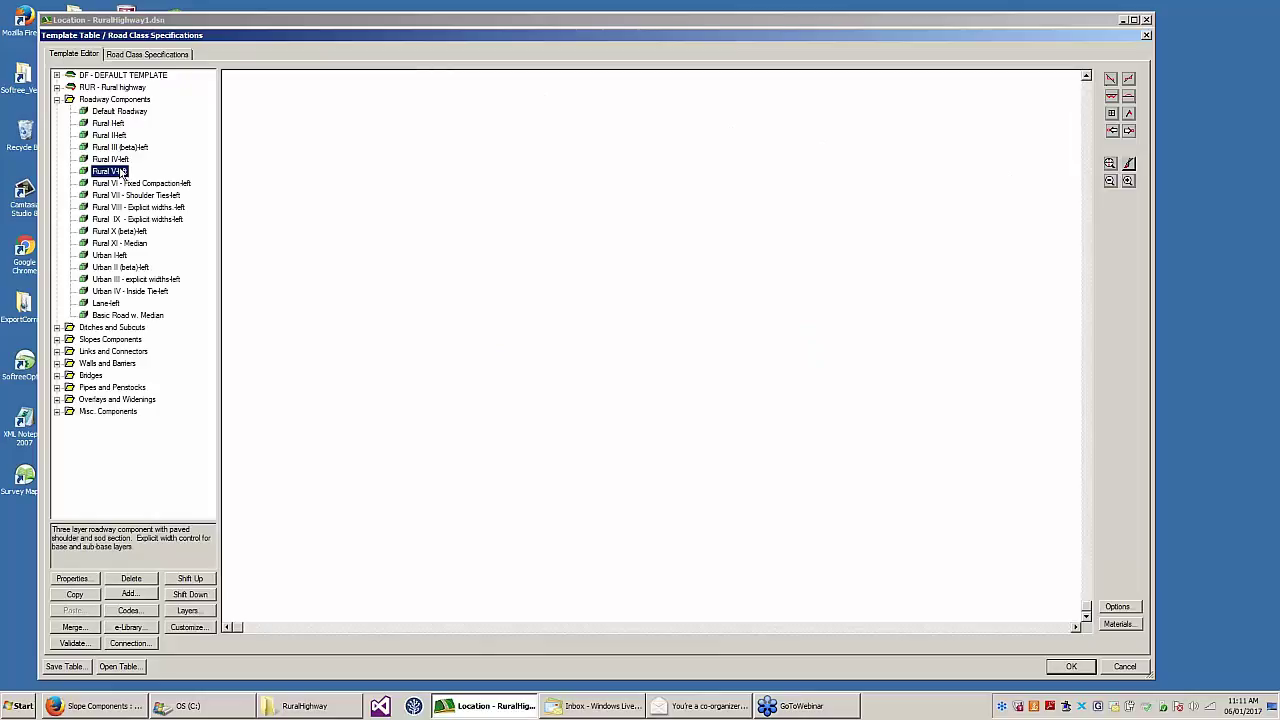
left_click(154, 291)
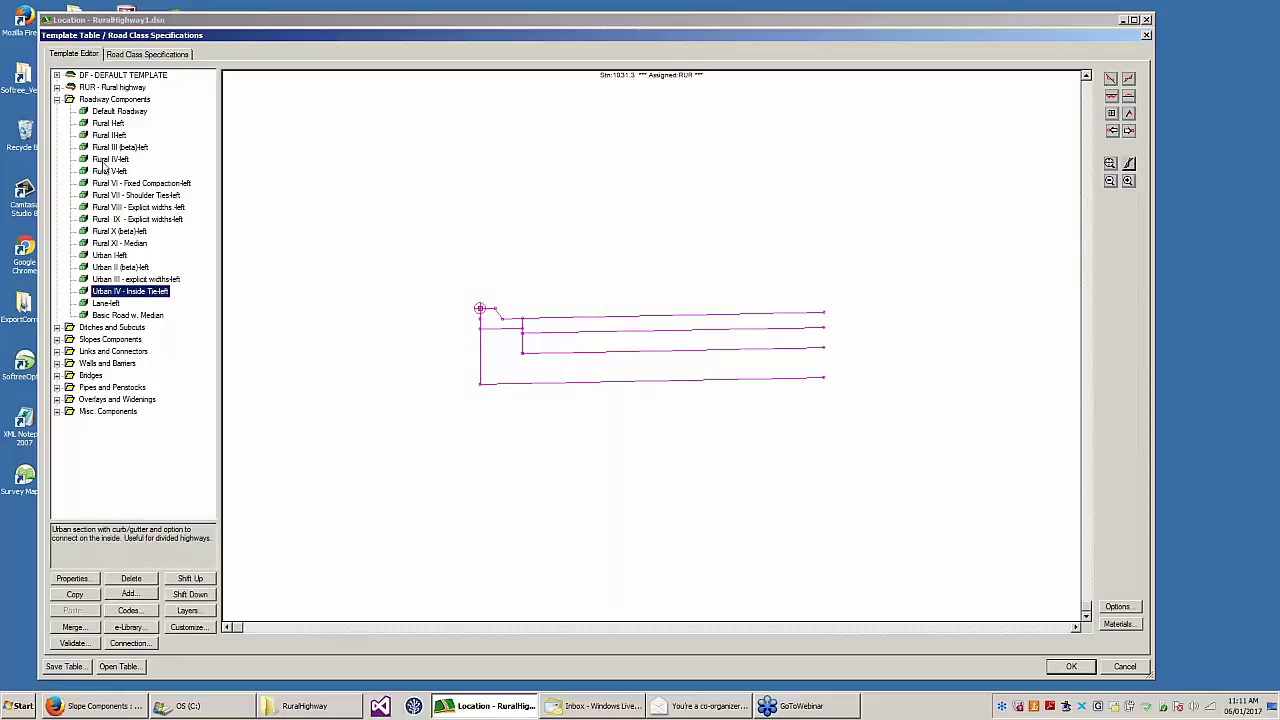
- Display the RUR - Rural highway template's cross section with its components listed, and collapse the Roadway Components folder
double_click(113, 88)
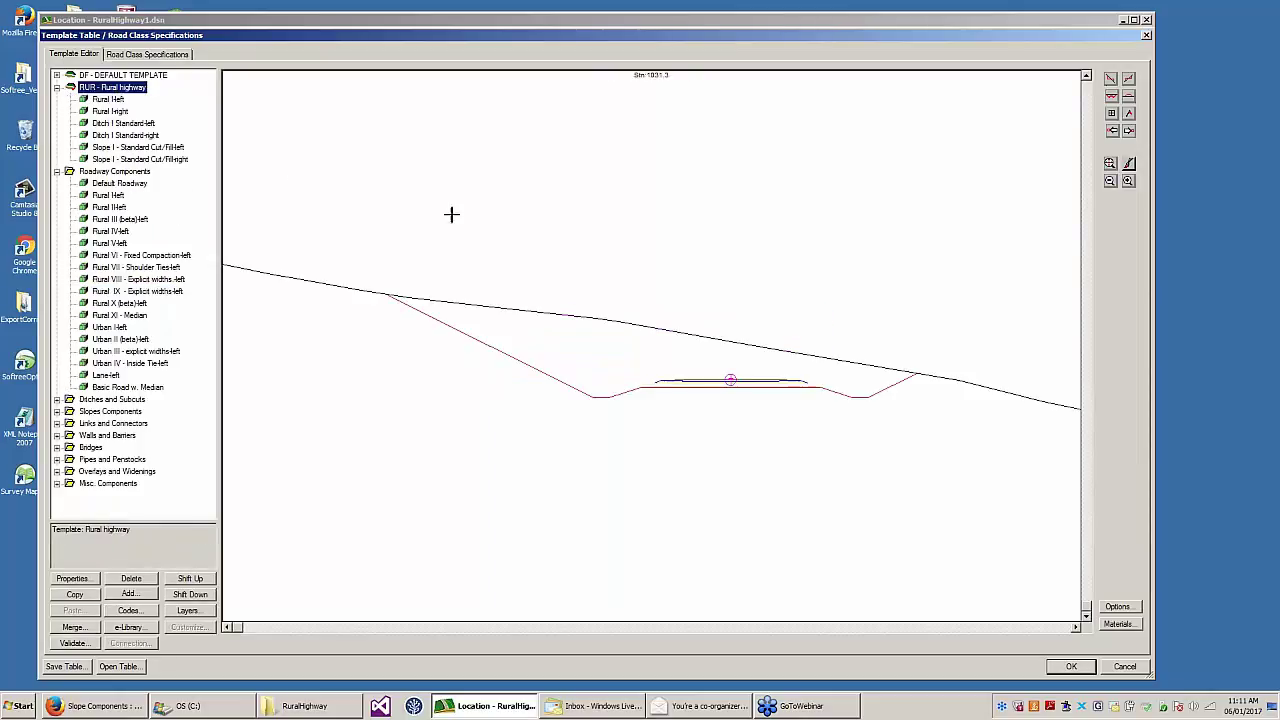
middle_click_drag(508, 245, 447, 264)
scroll(423, 187, "down", 1)
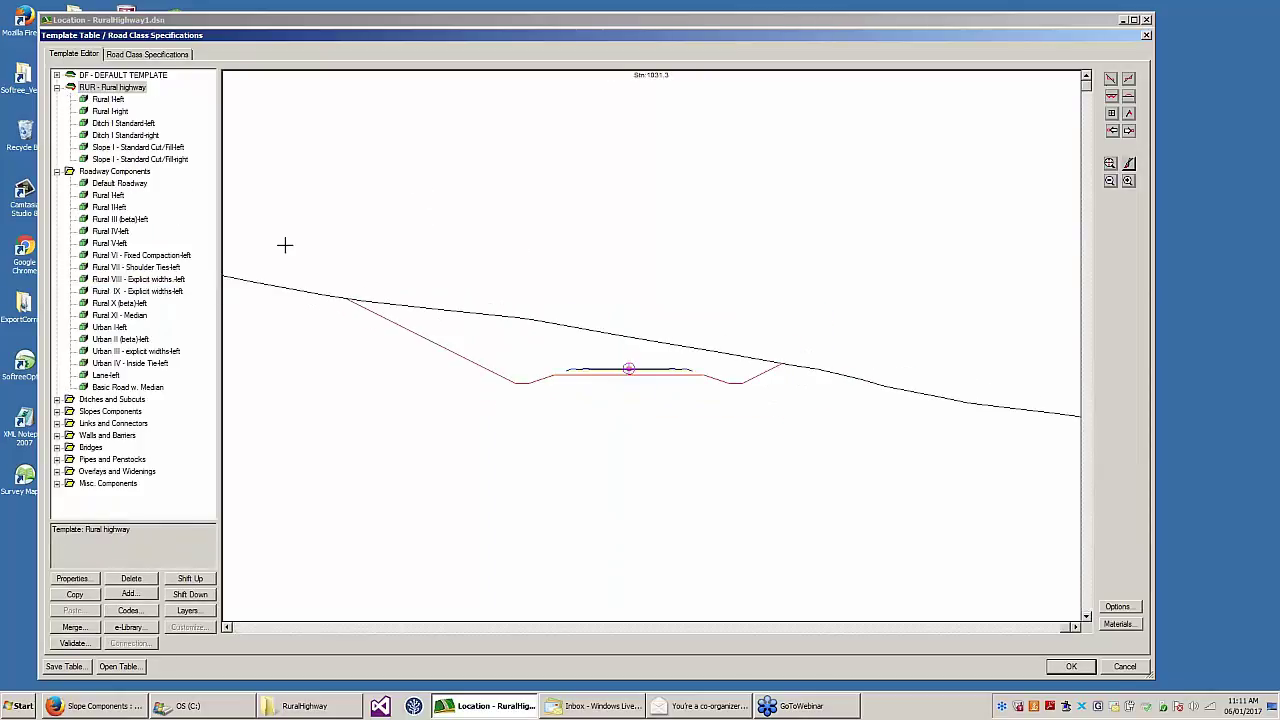
left_click(57, 171)
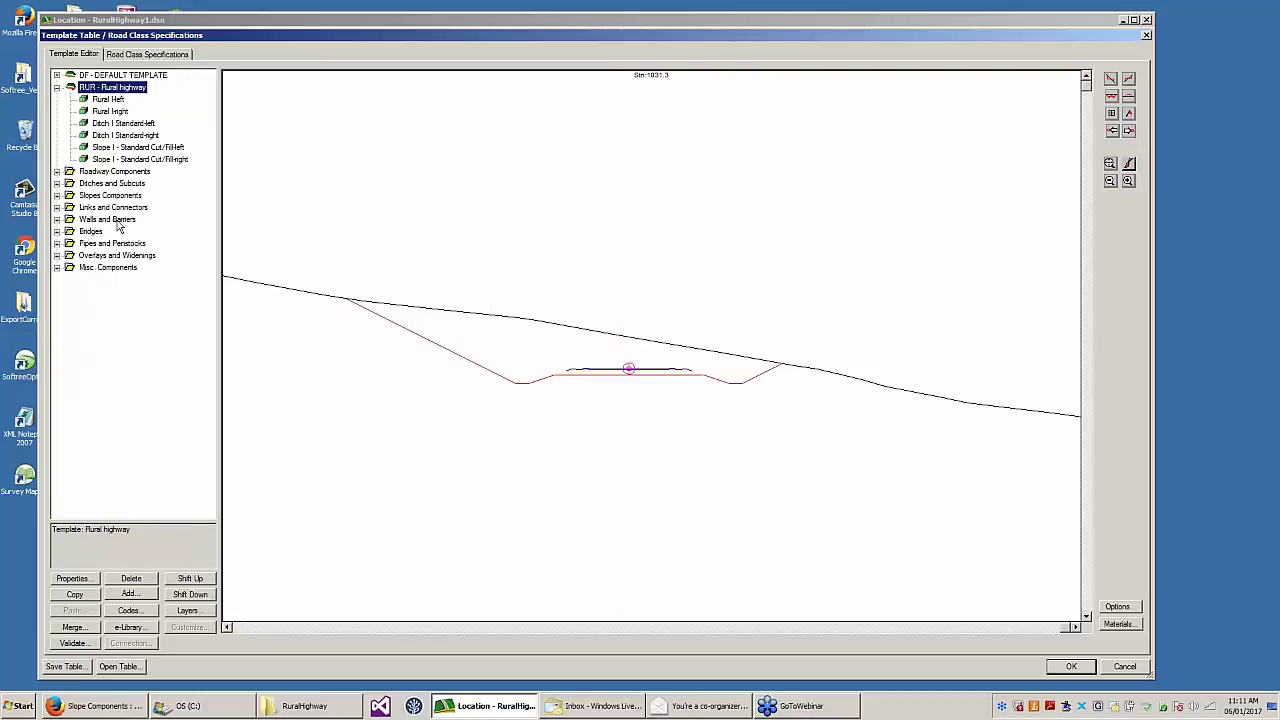
- Inspect the rural highway cross section's offset, cut area and subgrade information at the ground line and beneath the road
middle_click_drag(367, 202, 411, 207)
scroll(411, 207, "down", 1)
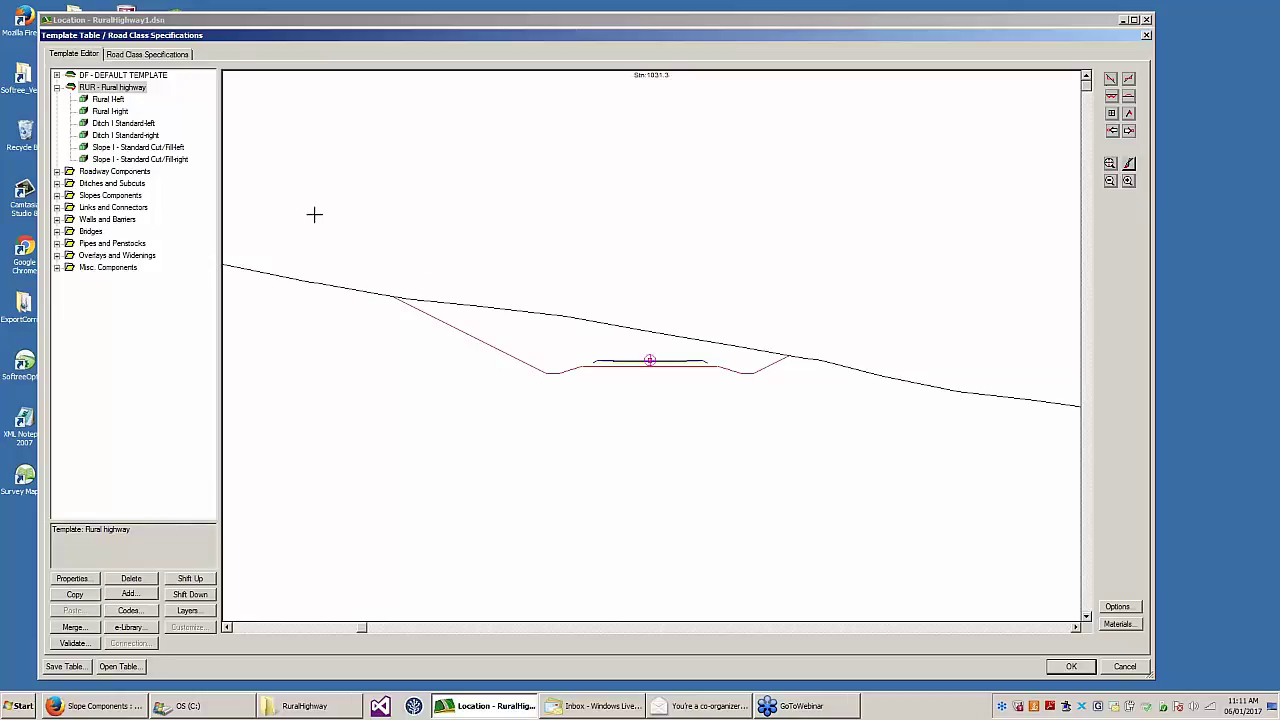
middle_click_drag(514, 240, 508, 237)
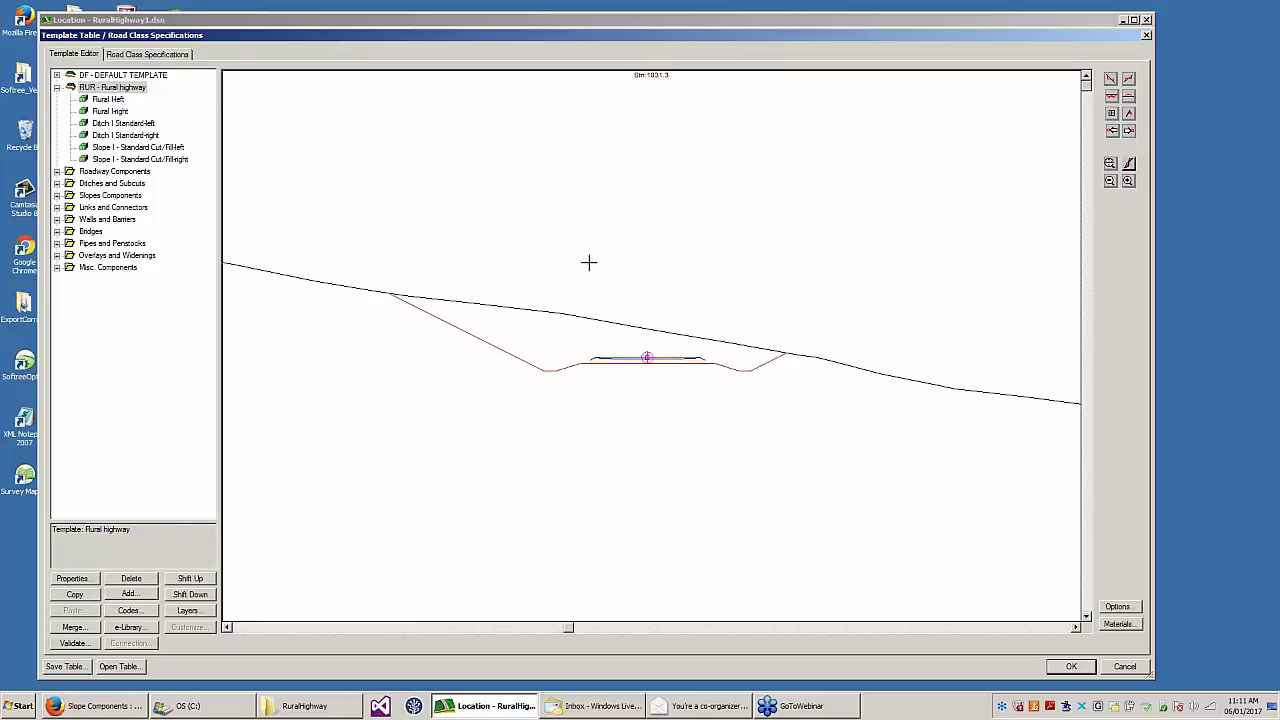
mouse_move(733, 343)
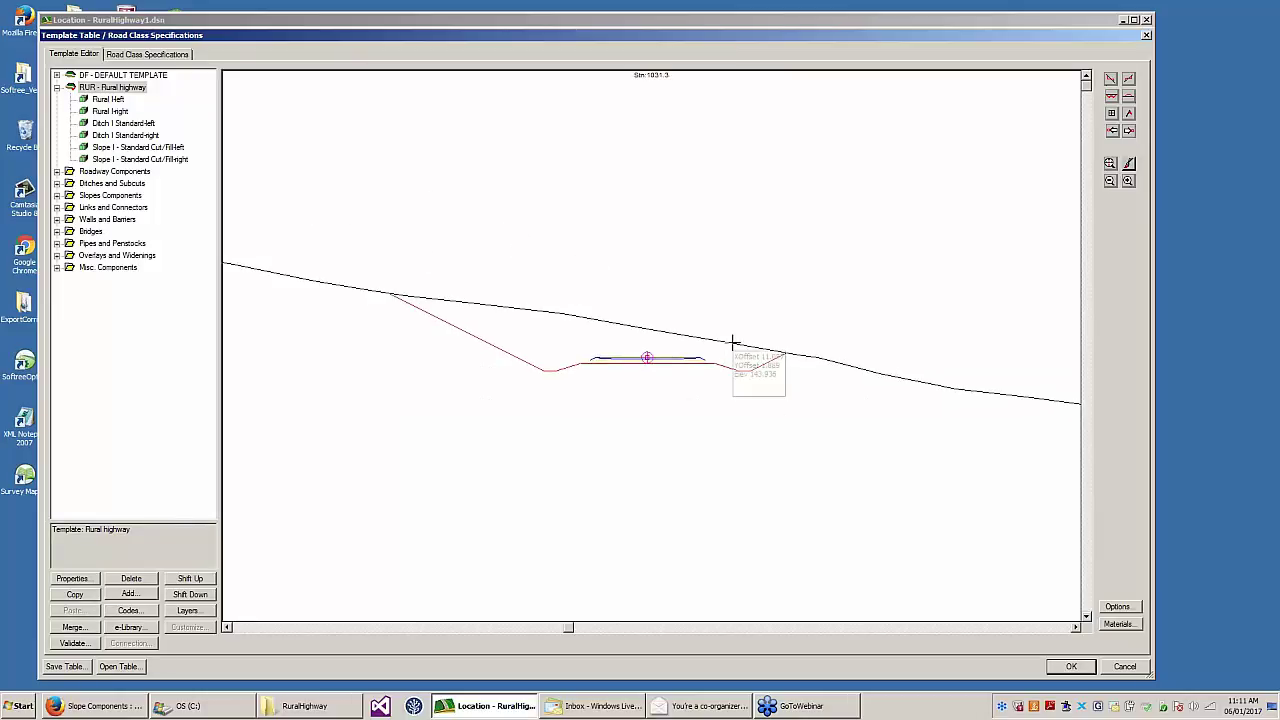
mouse_move(640, 328)
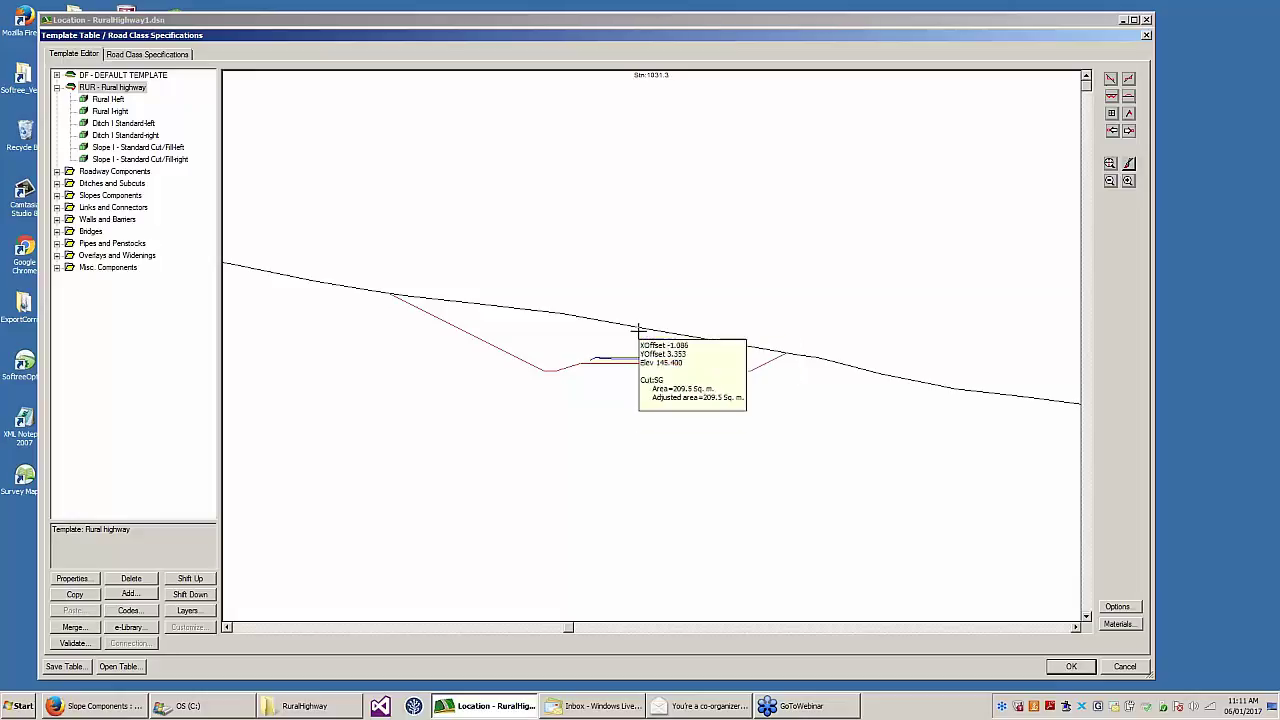
mouse_move(617, 365)
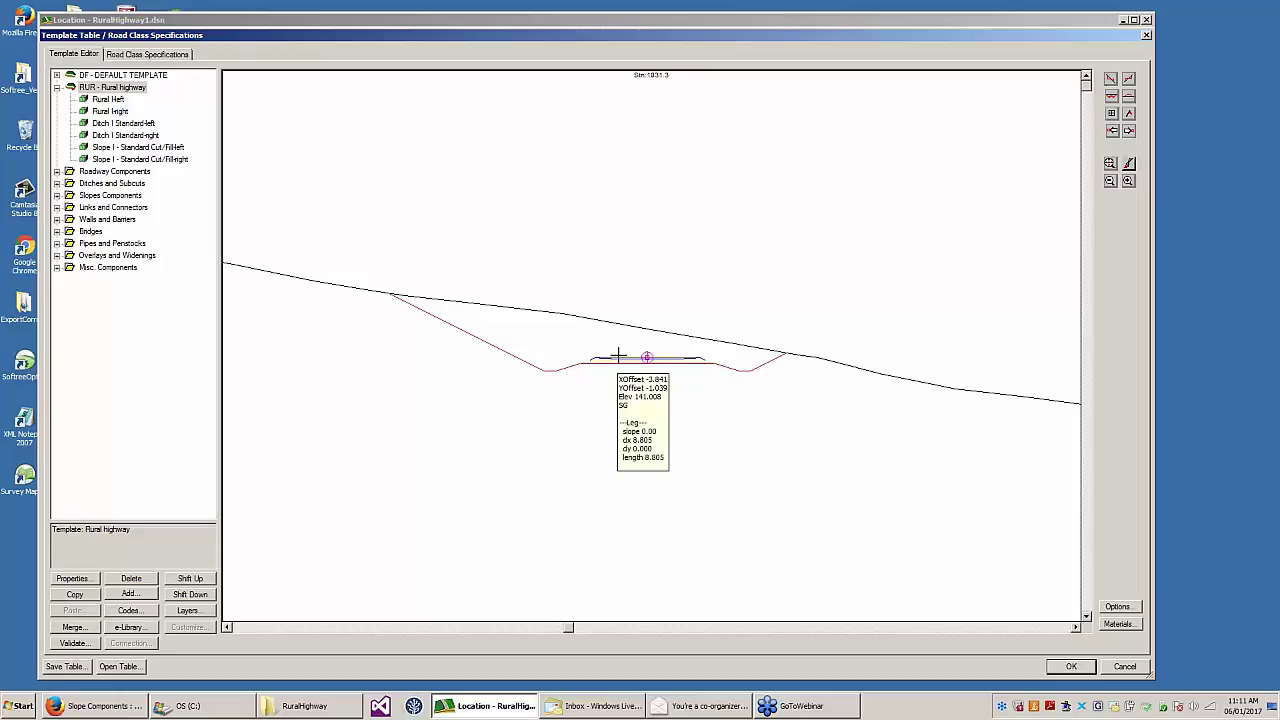
- Reposition the road section upward and across the slope in the preview to see how its ditches and fill slopes adapt
middle_click_drag(513, 460, 477, 494)
scroll(512, 508, "down", 1)
left_click_drag(586, 414, 604, 298)
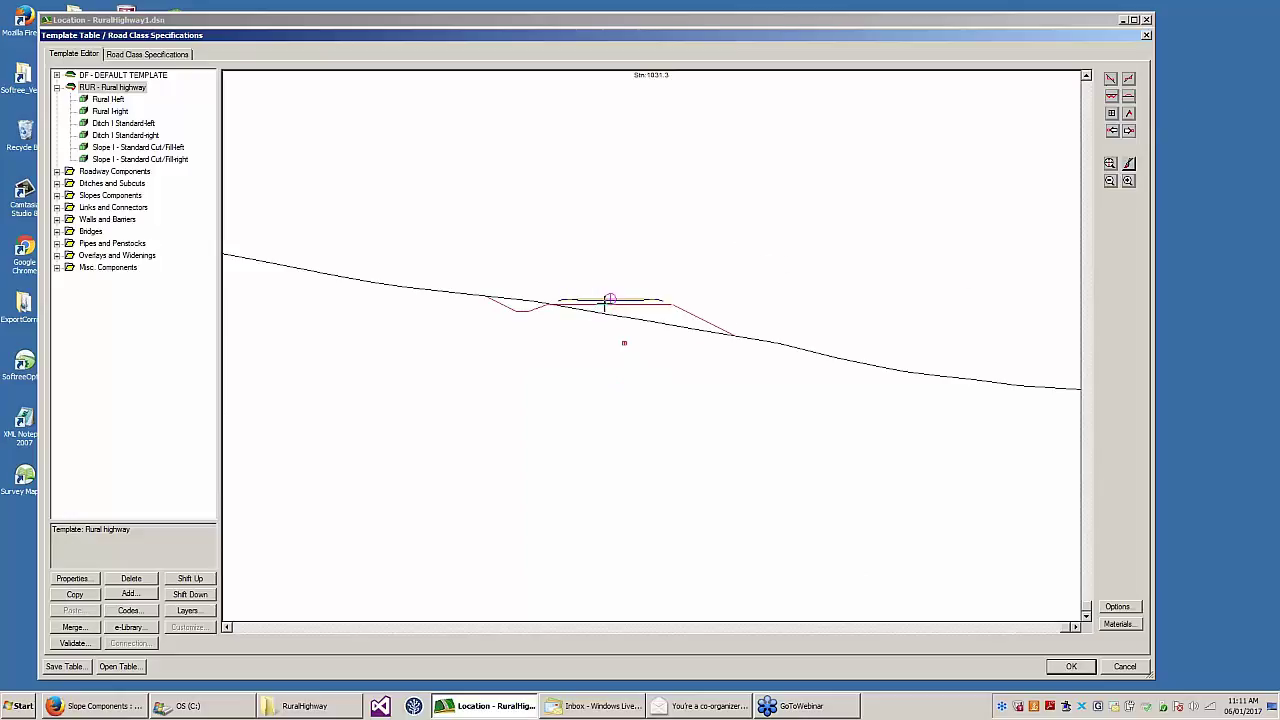
left_click_drag(648, 303, 721, 314)
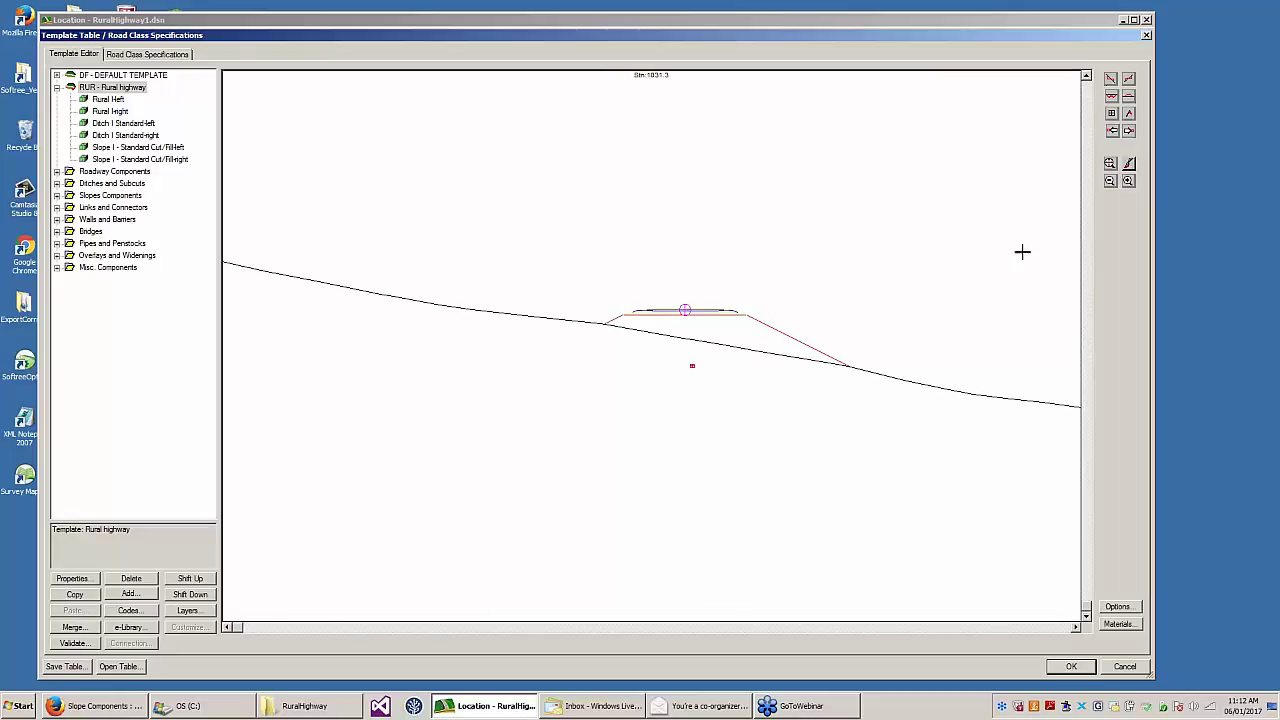
- Show the four typical cross sections and reposition the road in the Cut and Slope Right previews to test the template
left_click(1112, 115)
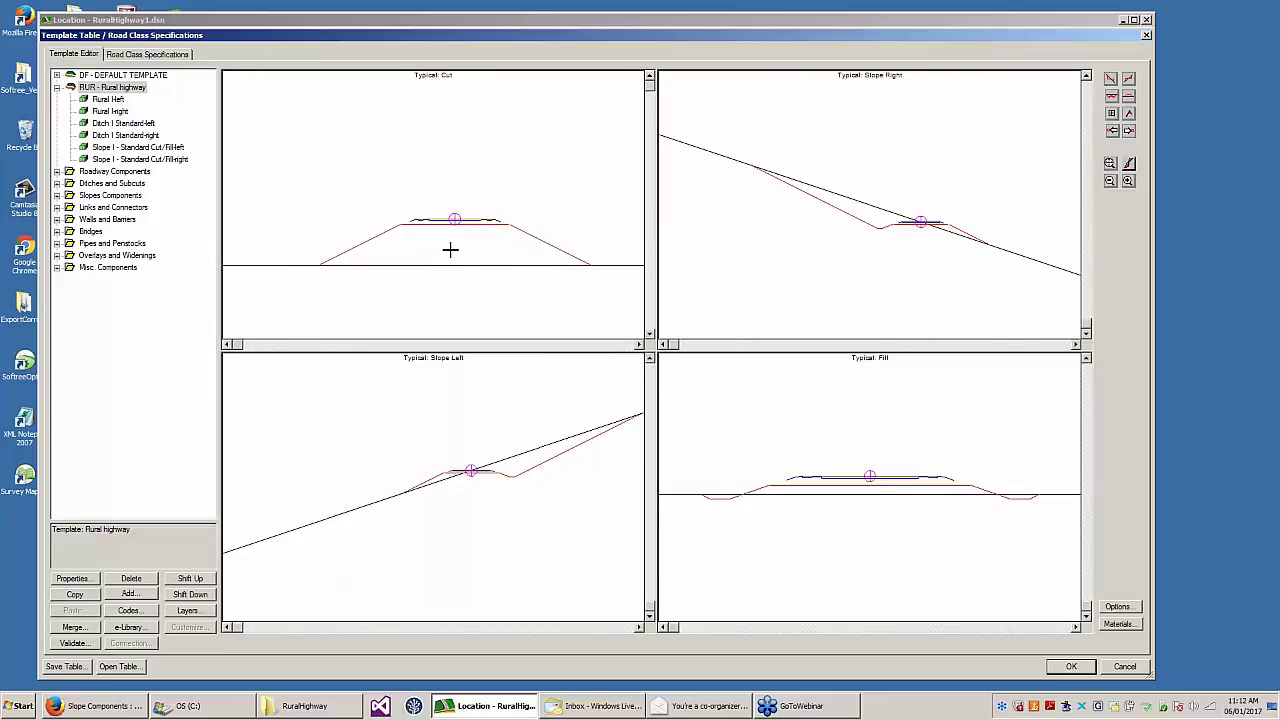
left_click_drag(497, 230, 503, 202)
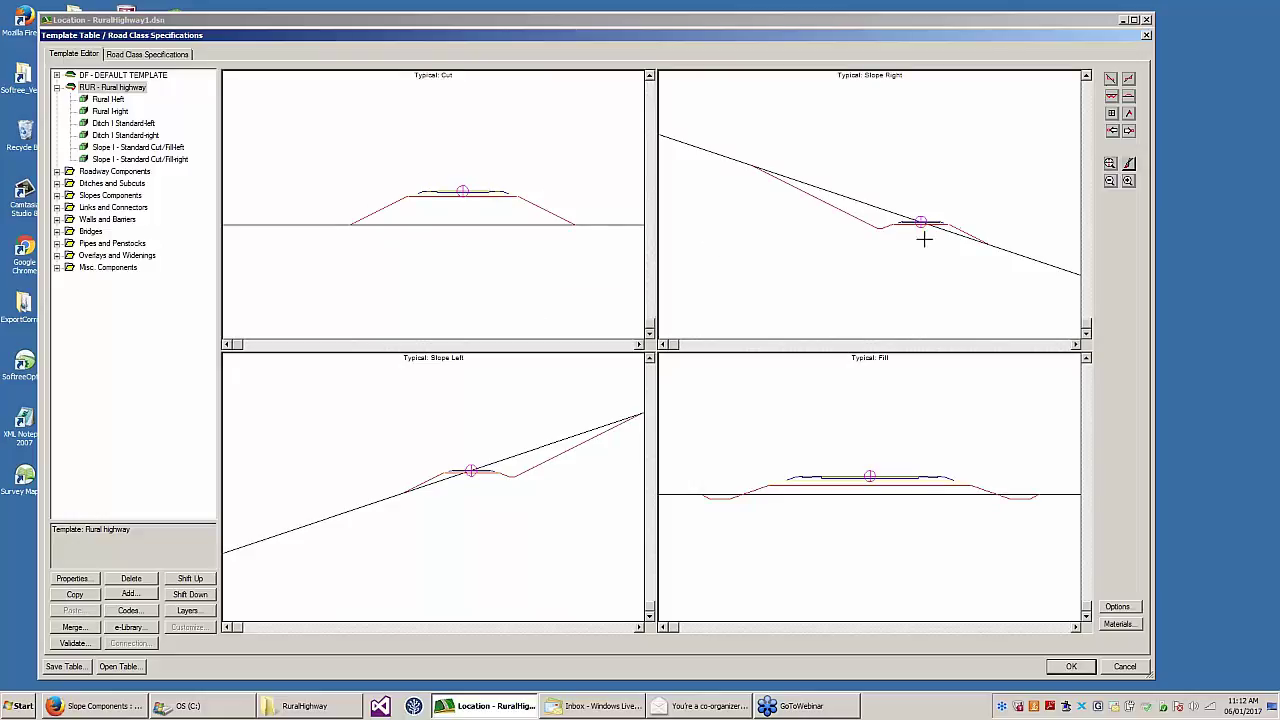
left_click_drag(951, 229, 896, 258)
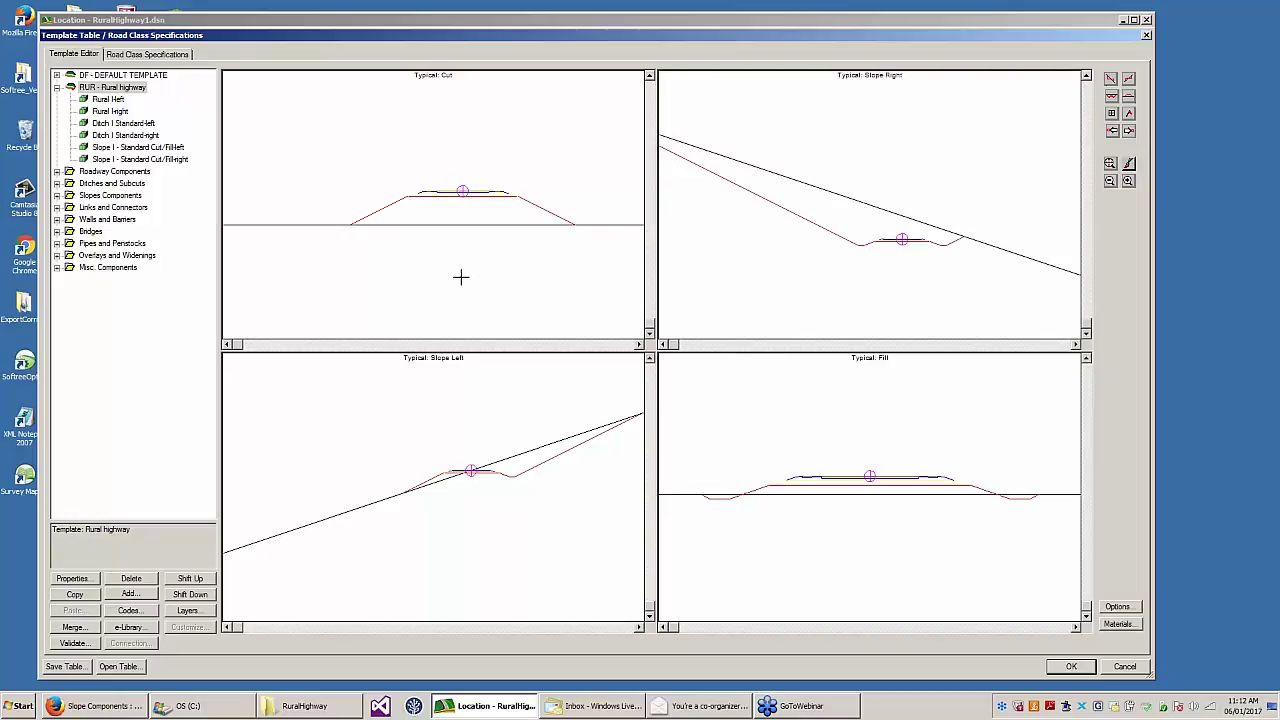
- Collapse the RUR template and add a template based on it, named LWL with the description Lane widening Left
double_click(99, 89)
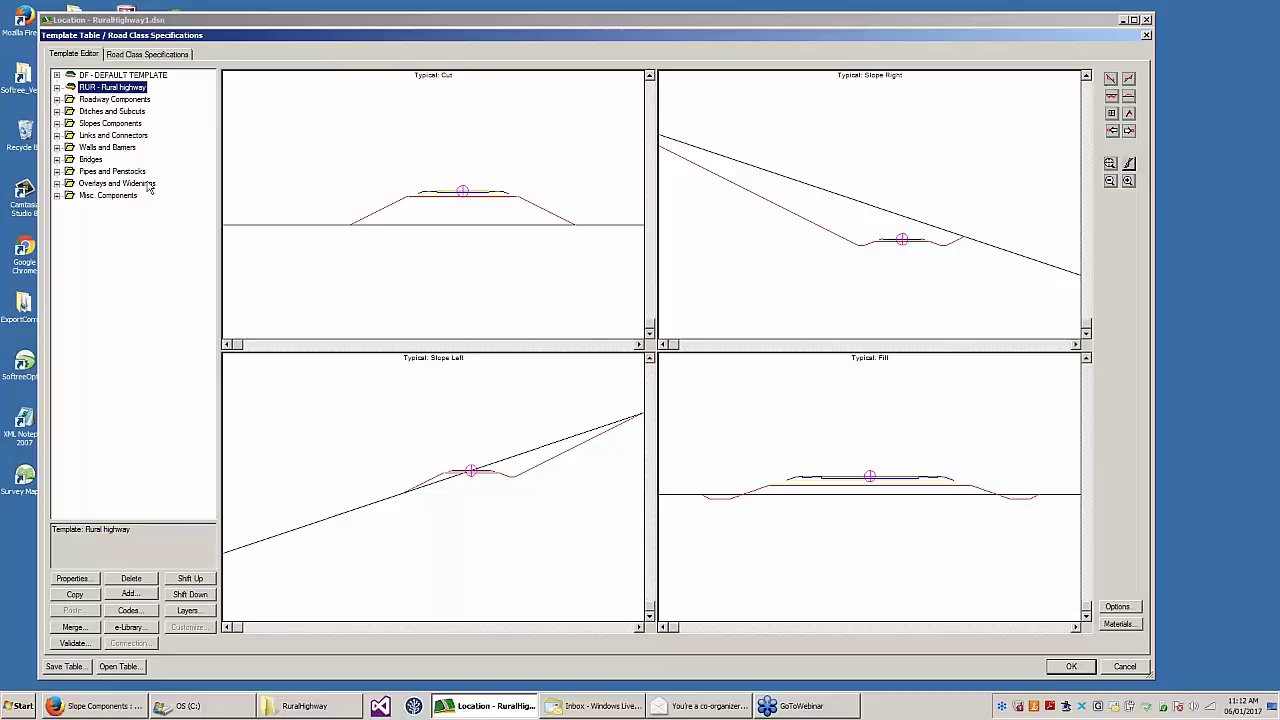
left_click(133, 596)
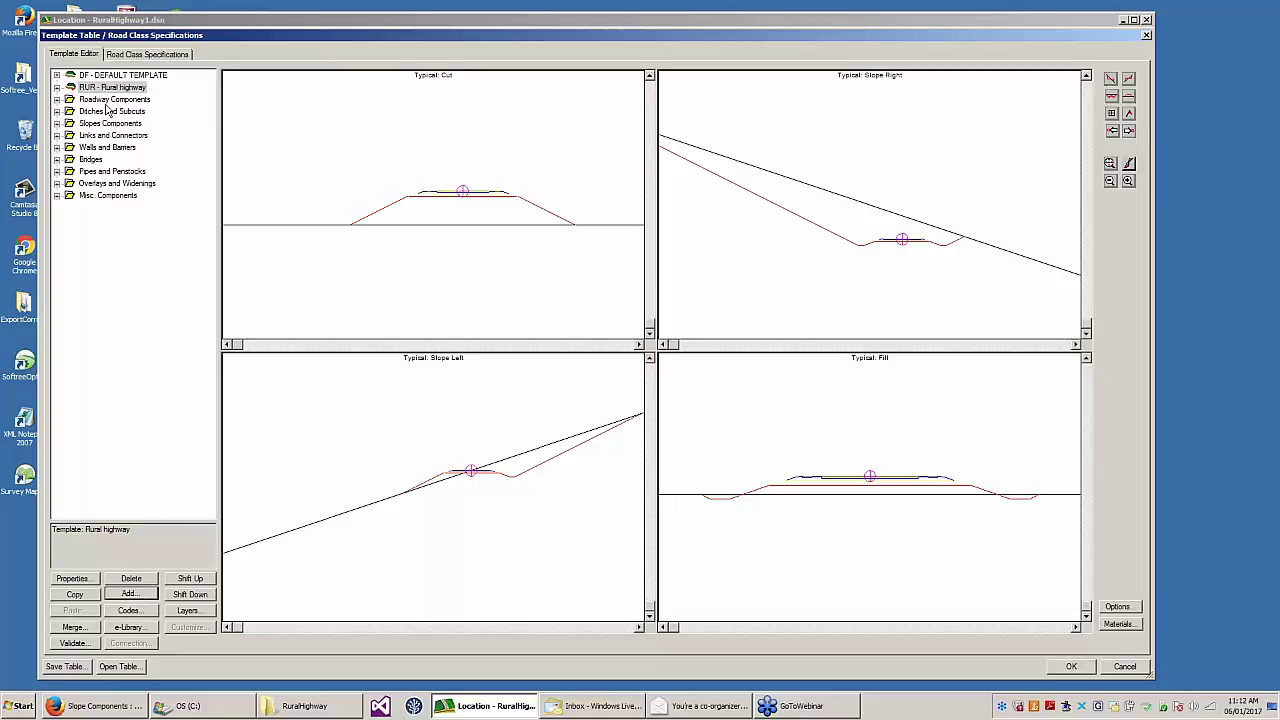
left_click(143, 596)
left_click(620, 348)
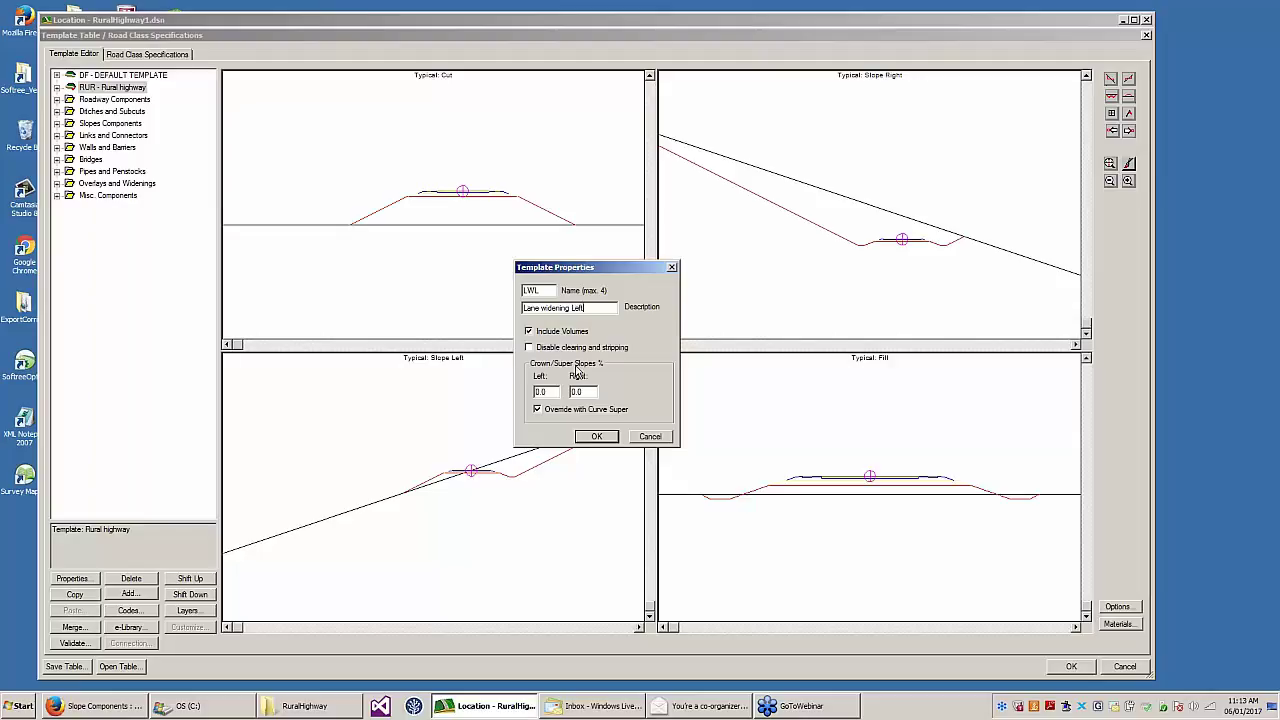
left_click(595, 437)
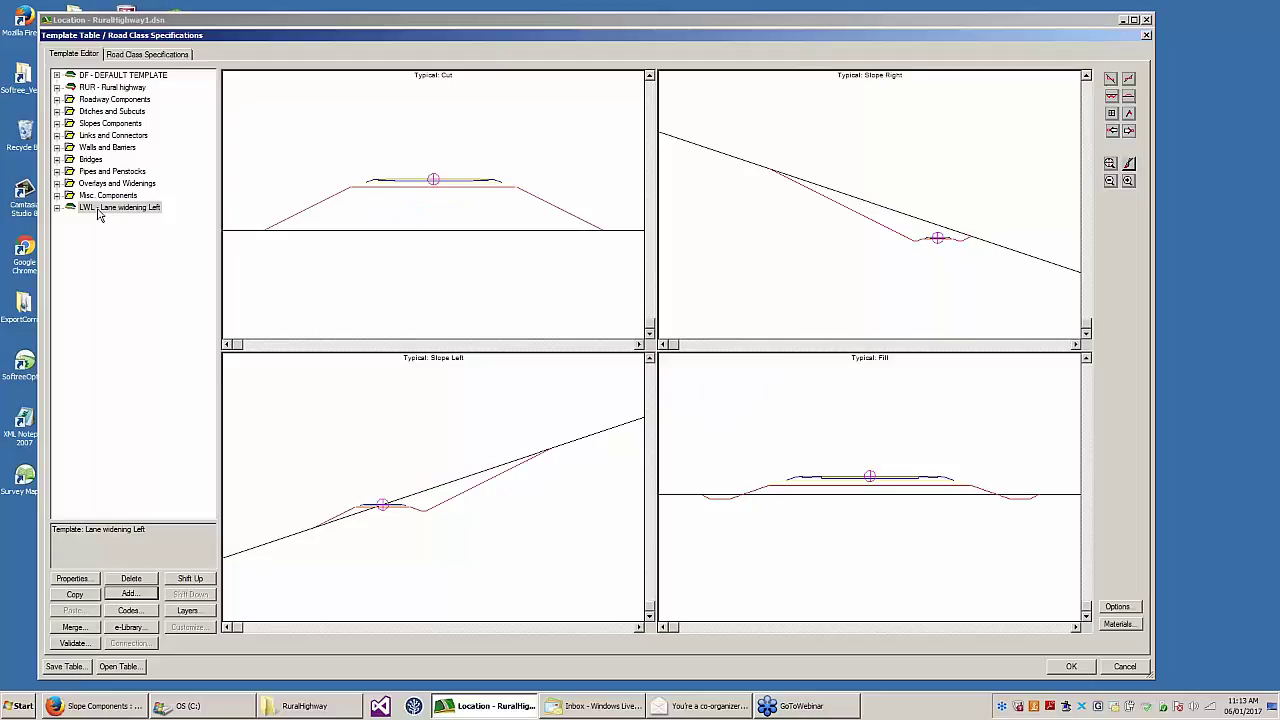
- Expand the LWL - Lane widening Left template's components and return to the single cross-section view with the template selected
left_click(57, 208)
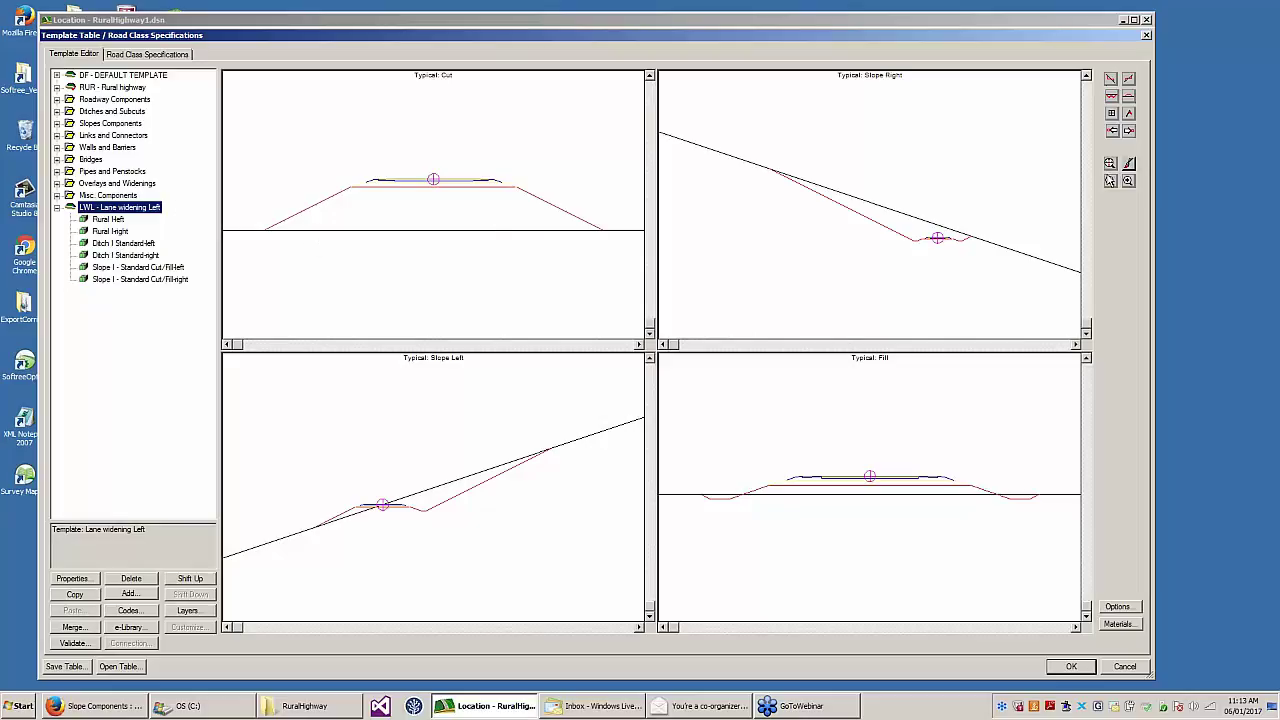
left_click(1112, 113)
left_click(636, 443)
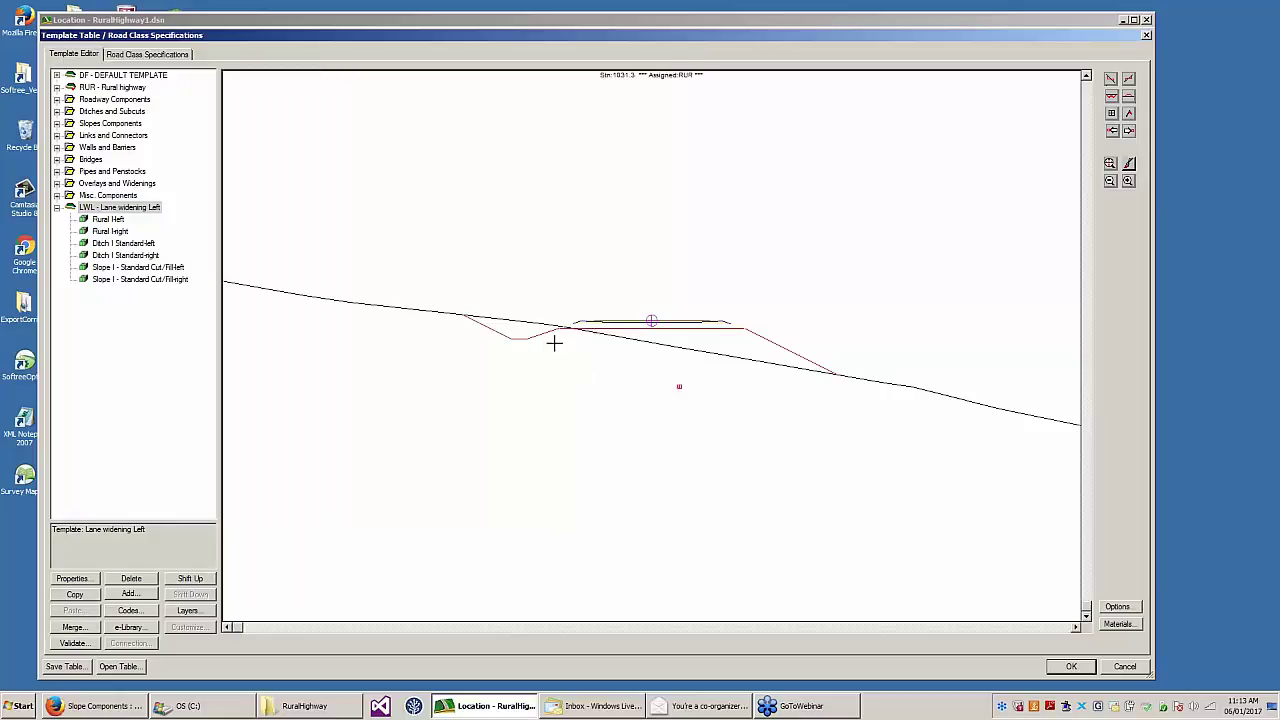
left_click(132, 208)
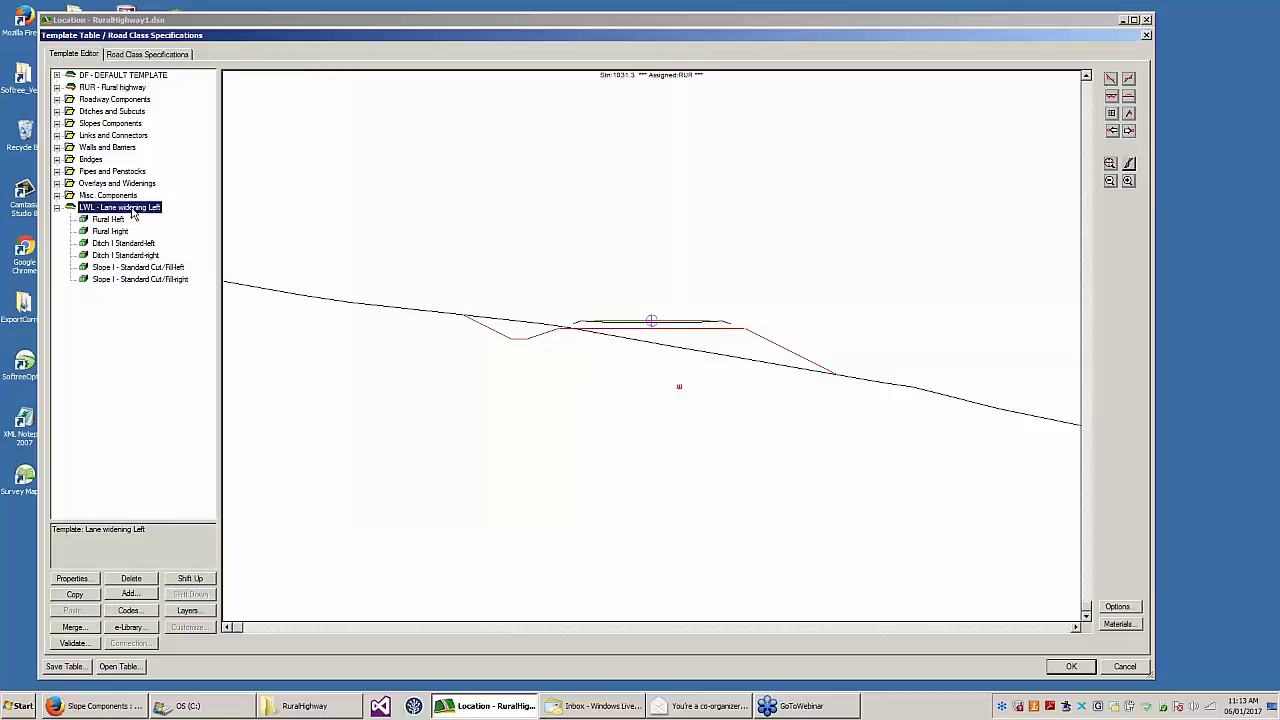
- Open the properties of the LWL template's Rural I-left component and place the dialog clear of the cross section
left_click(108, 221)
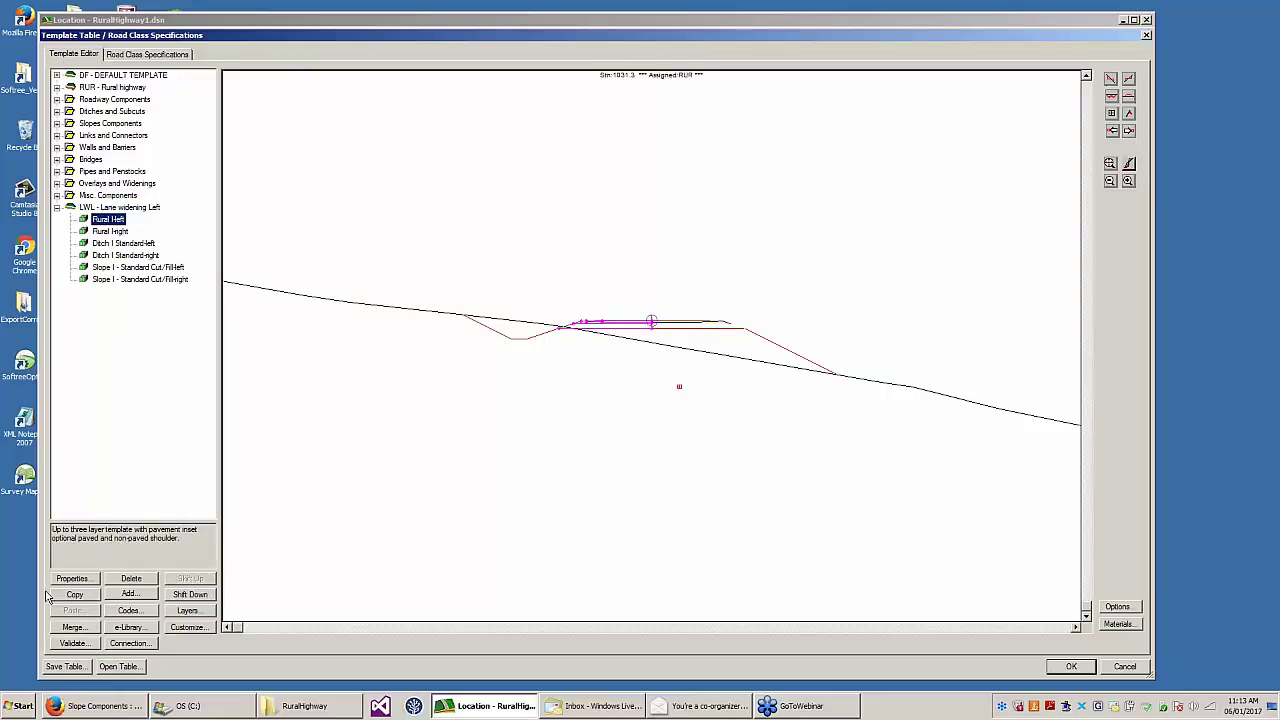
left_click(80, 581)
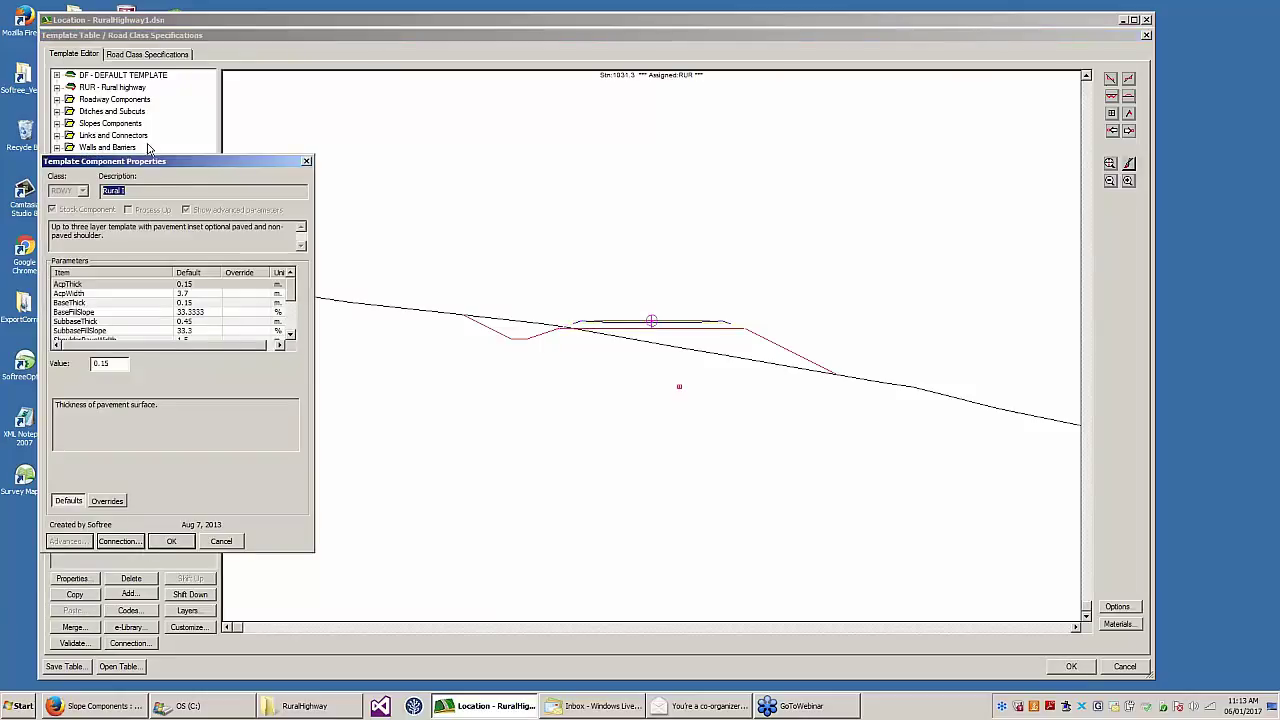
left_click_drag(169, 167, 339, 154)
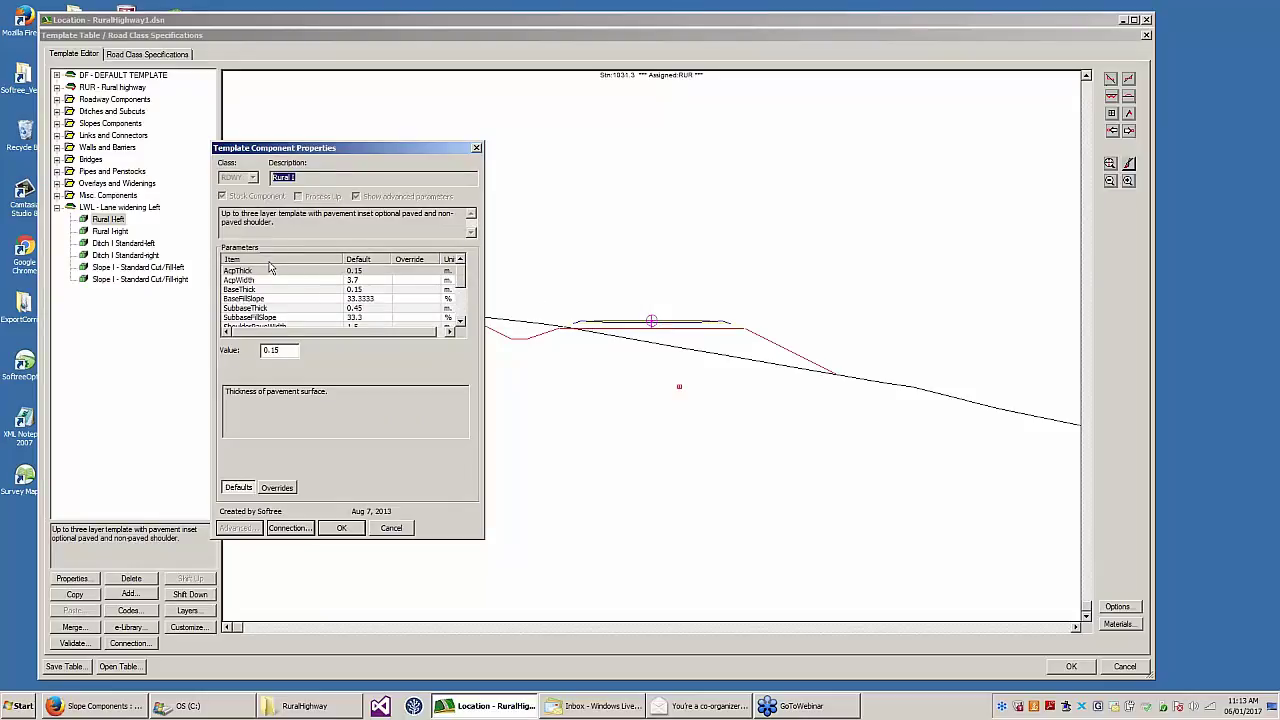
left_click_drag(280, 155, 117, 222)
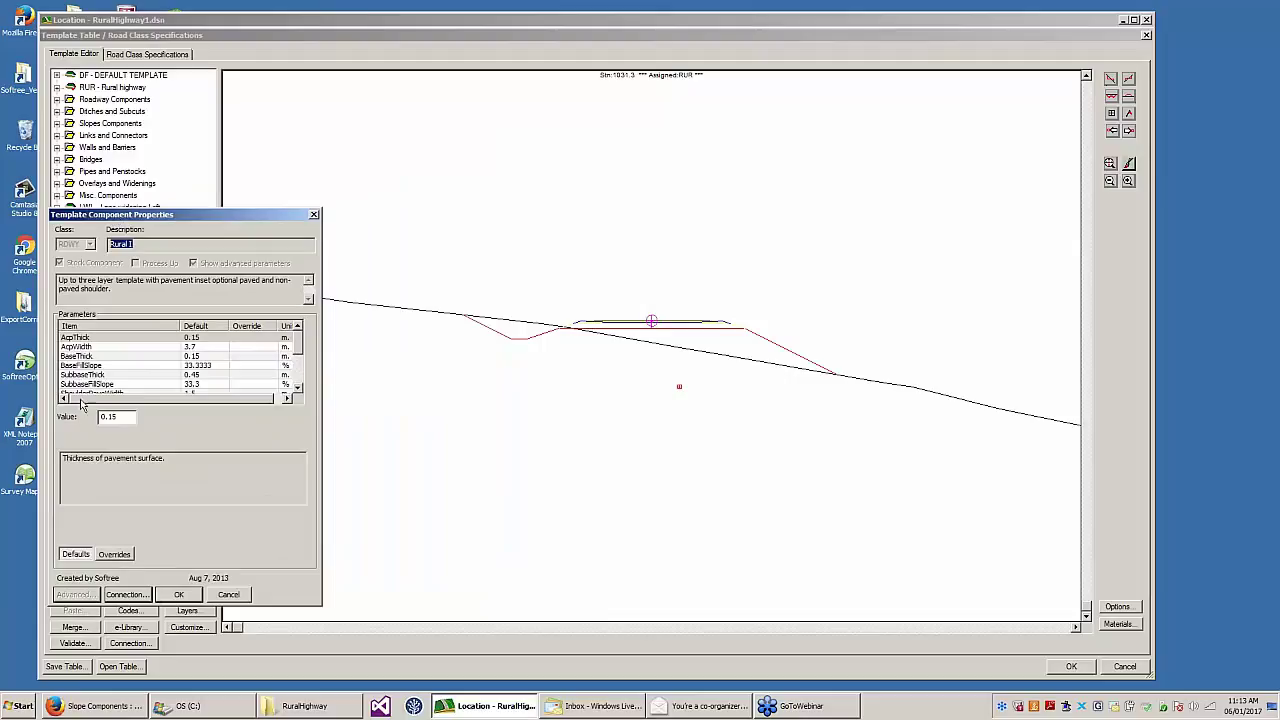
- Review the AcpWidth, BaseThick, BaseFillSlope, SubbaseThick and SubbaseFillSlope parameters of the left roadway component
left_click(87, 347)
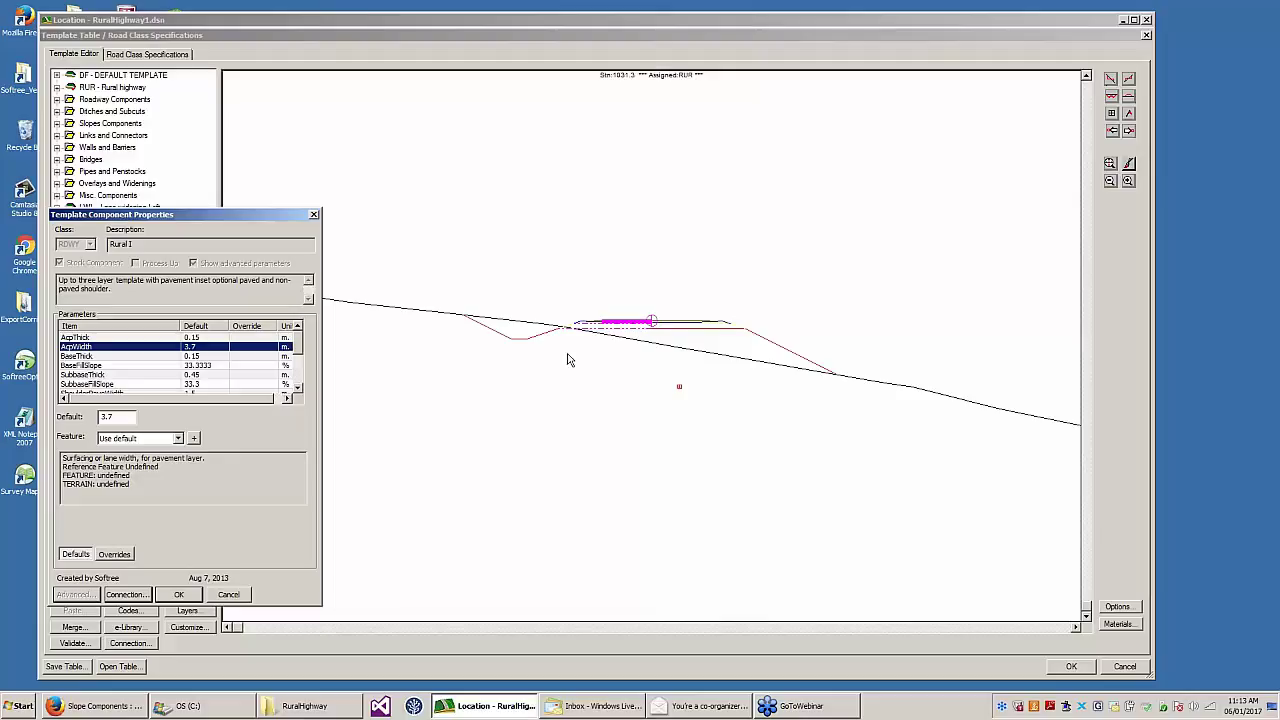
left_click(84, 357)
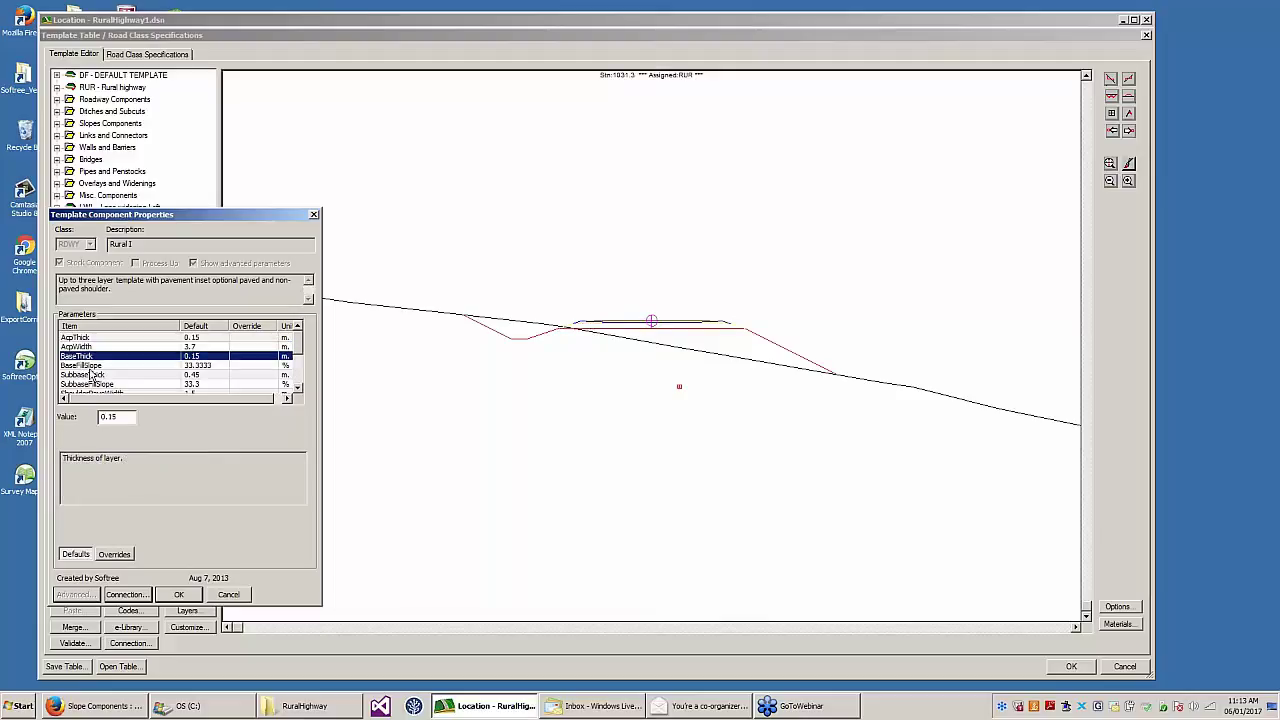
left_click(84, 366)
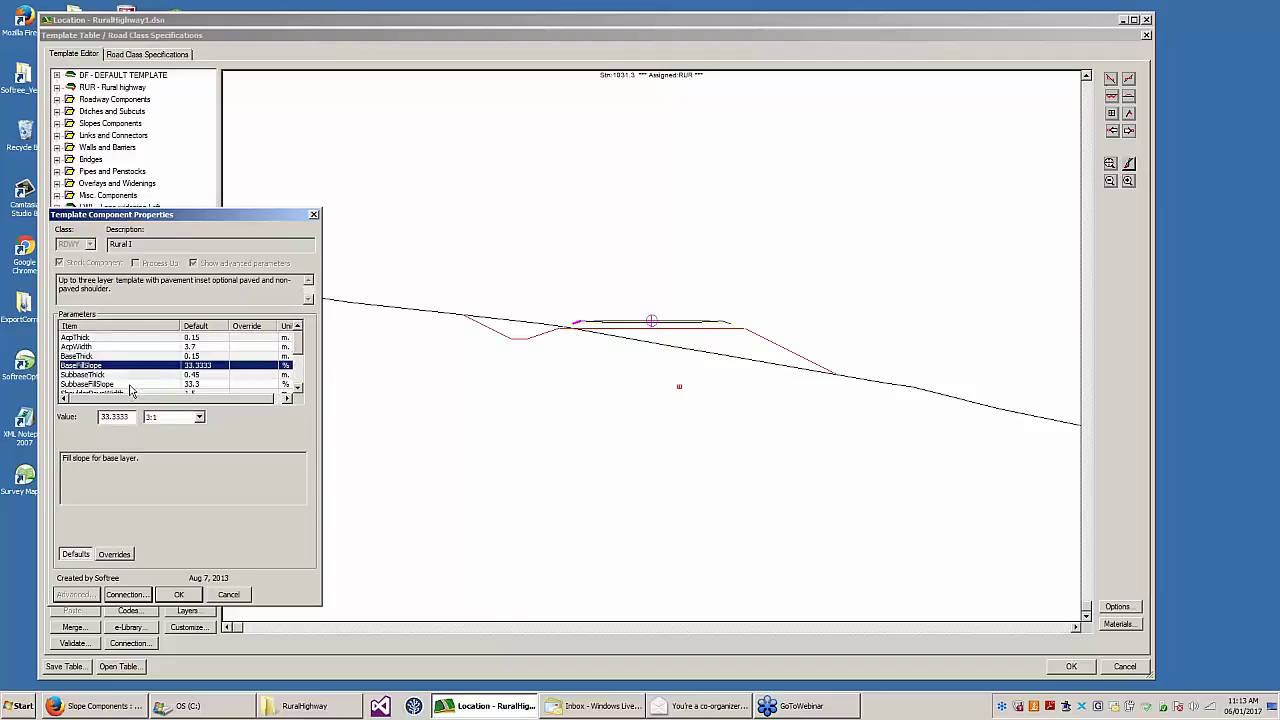
left_click(94, 375)
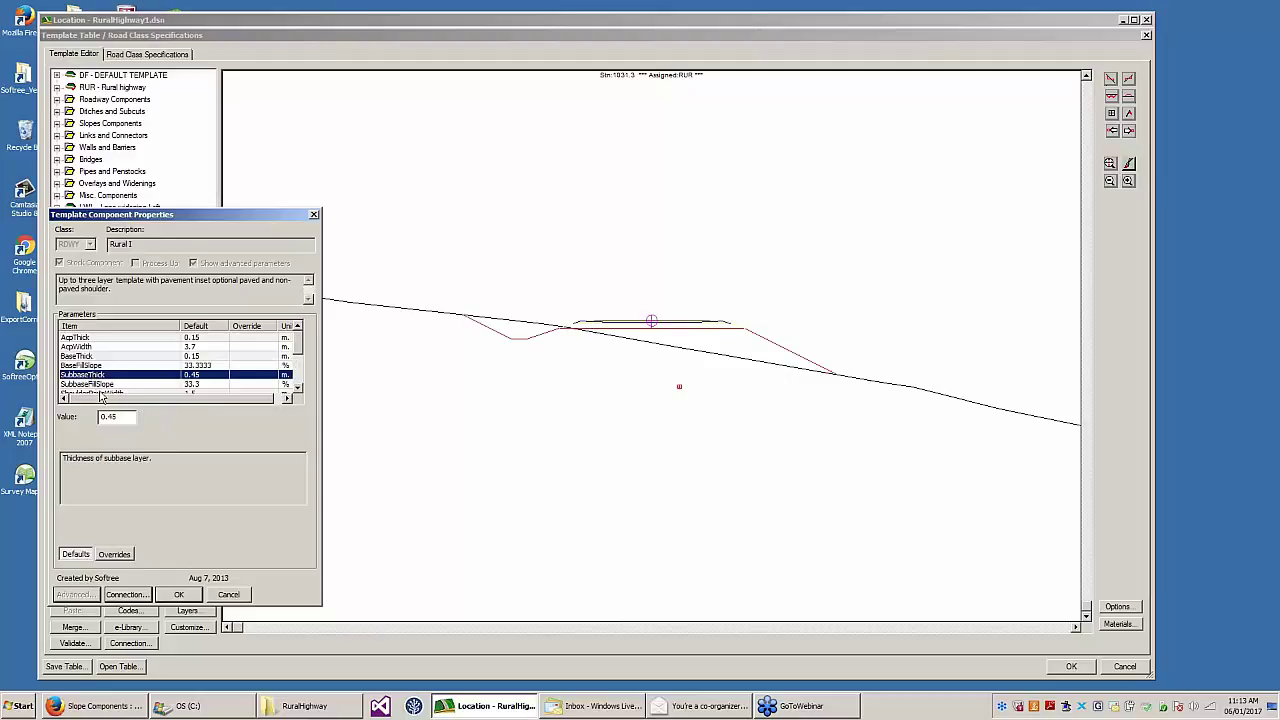
left_click(105, 385)
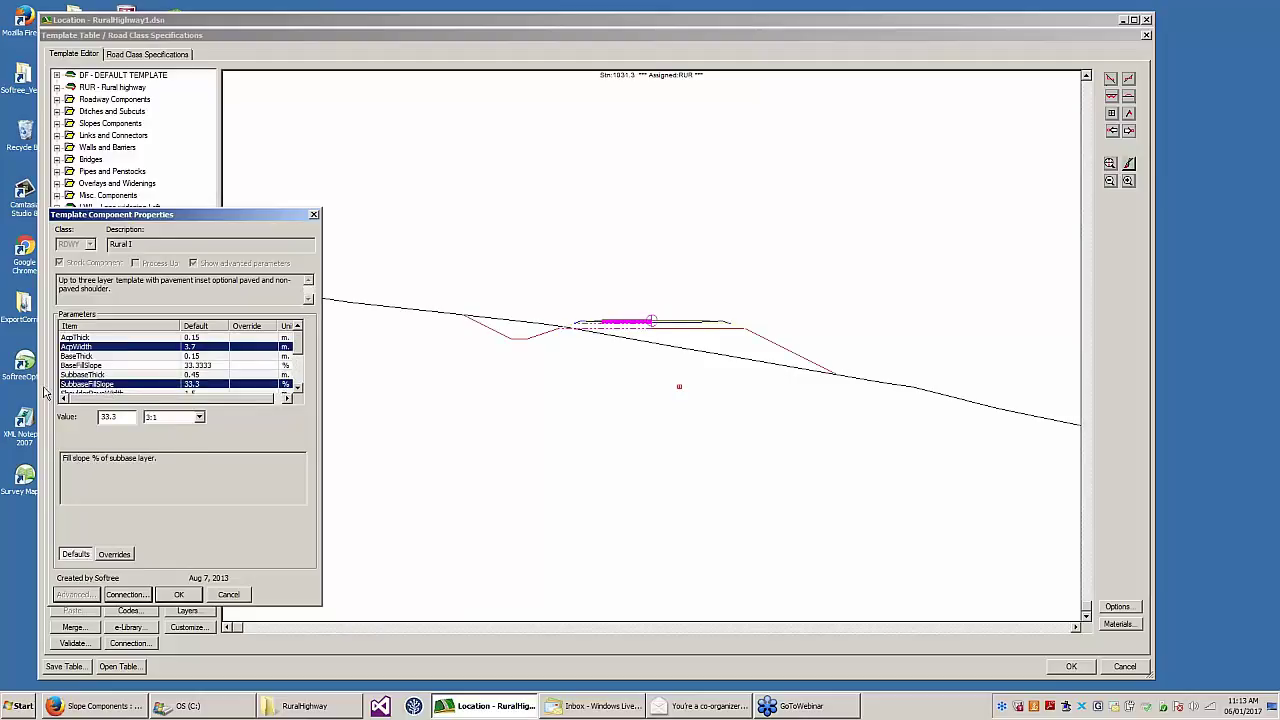
- Set the default AcpWidth of the LWL template's left roadway component to 6.5 m and accept the component properties
left_click(85, 346)
left_click_drag(126, 413, 72, 407)
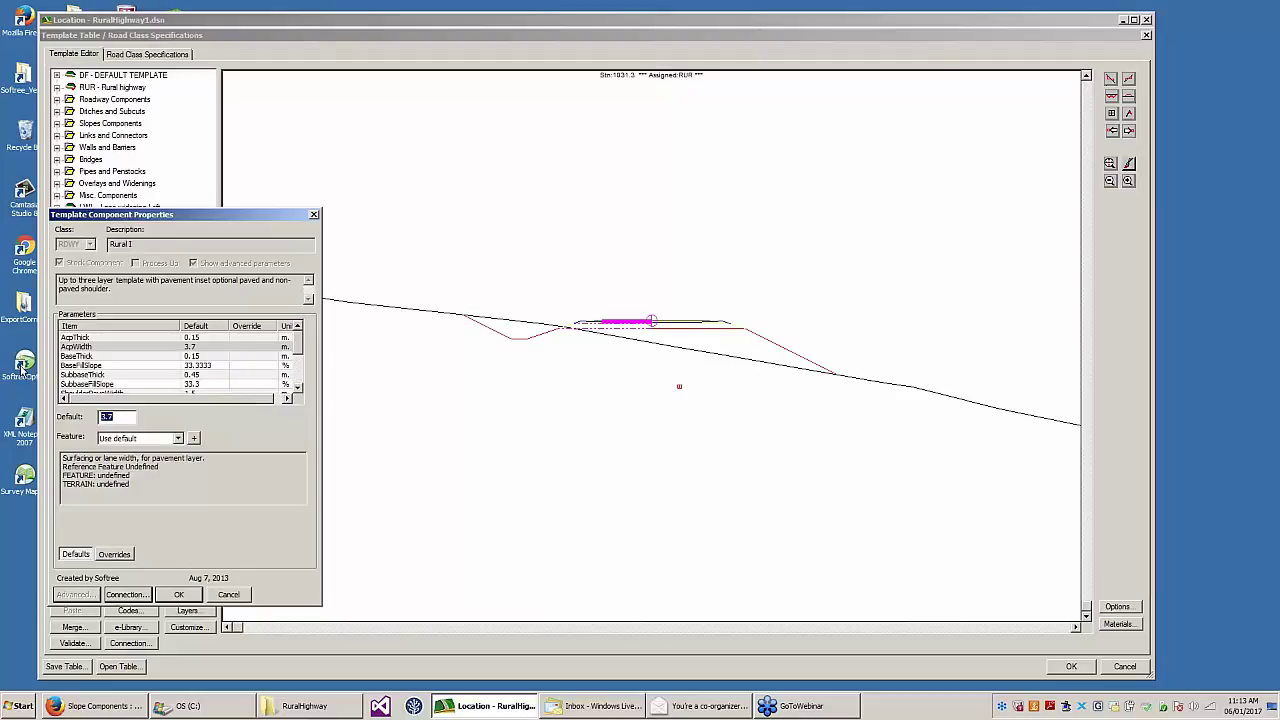
type("6.")
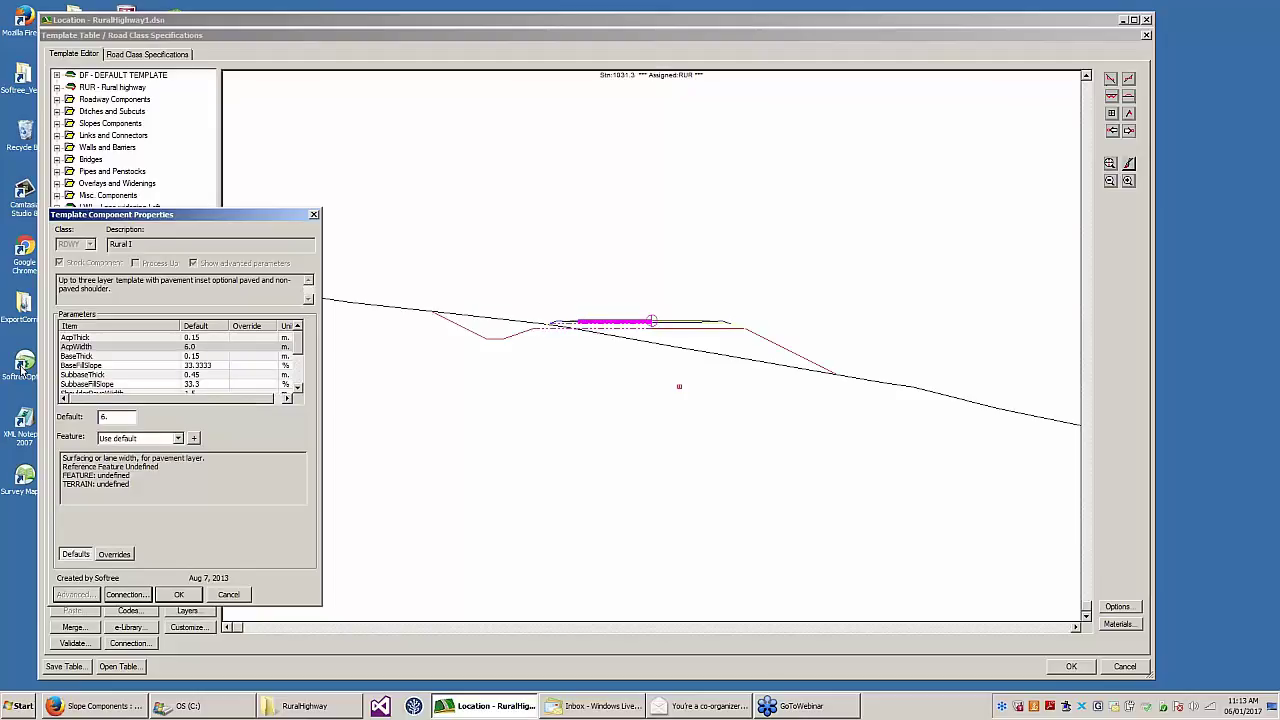
type("4")
key("BackSpace")
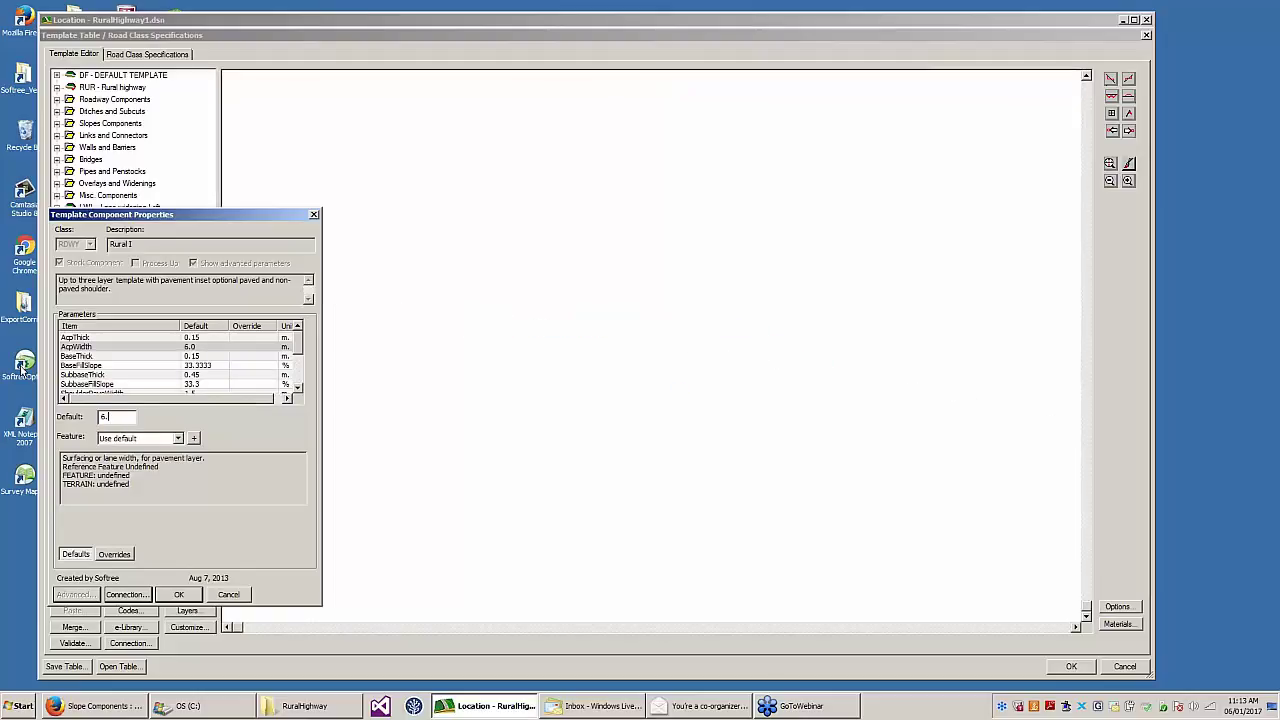
type("5")
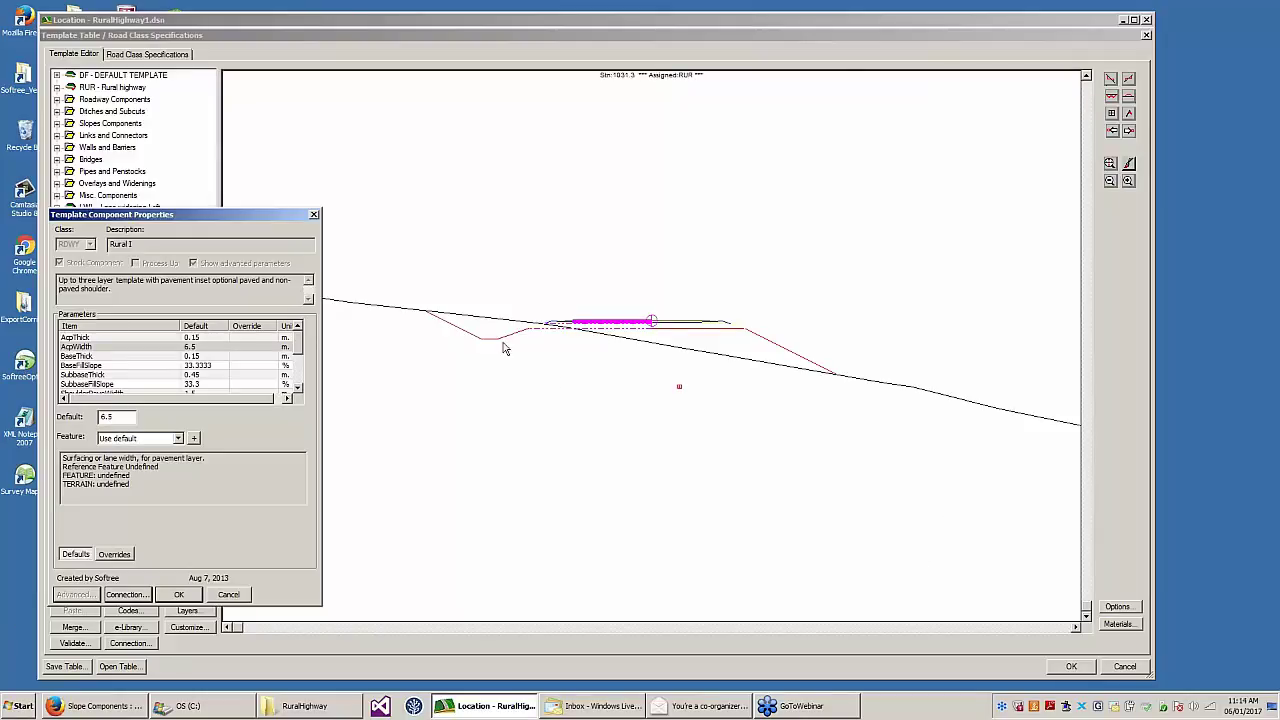
left_click(191, 597)
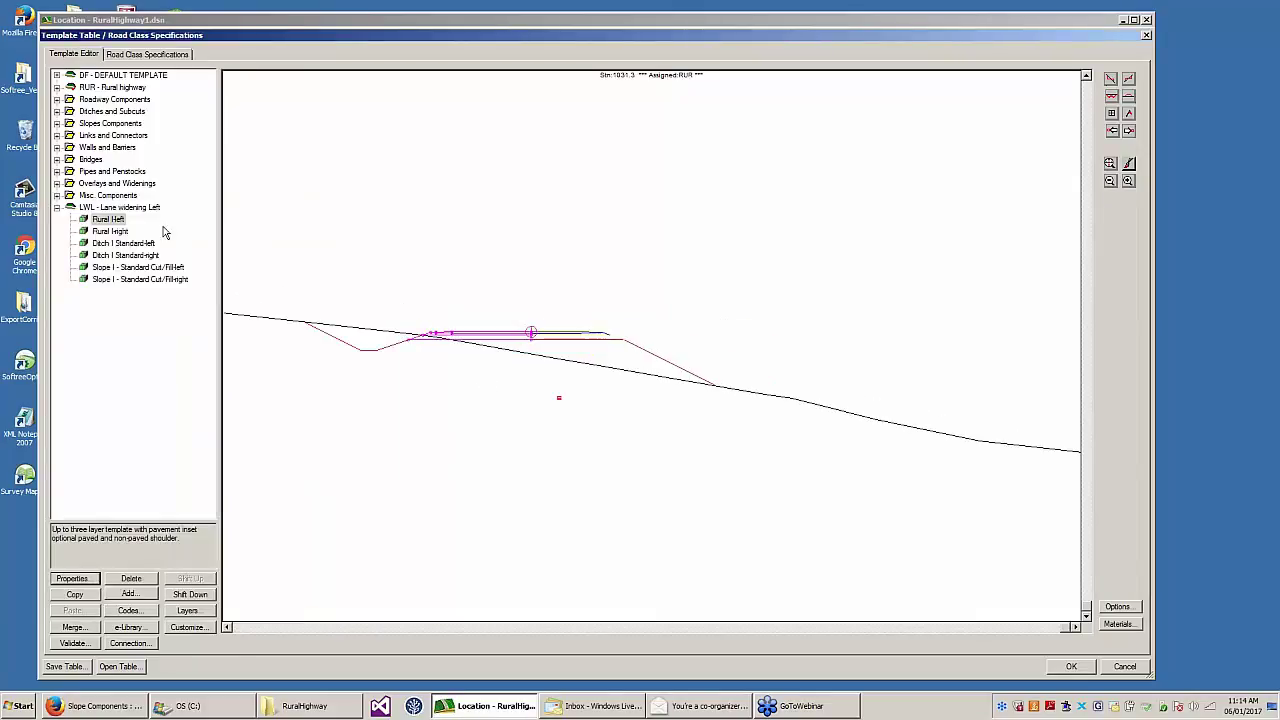
- Check the whole LWL template in the cross-section preview, accept the template table and recalculate the entire design
left_click(139, 207)
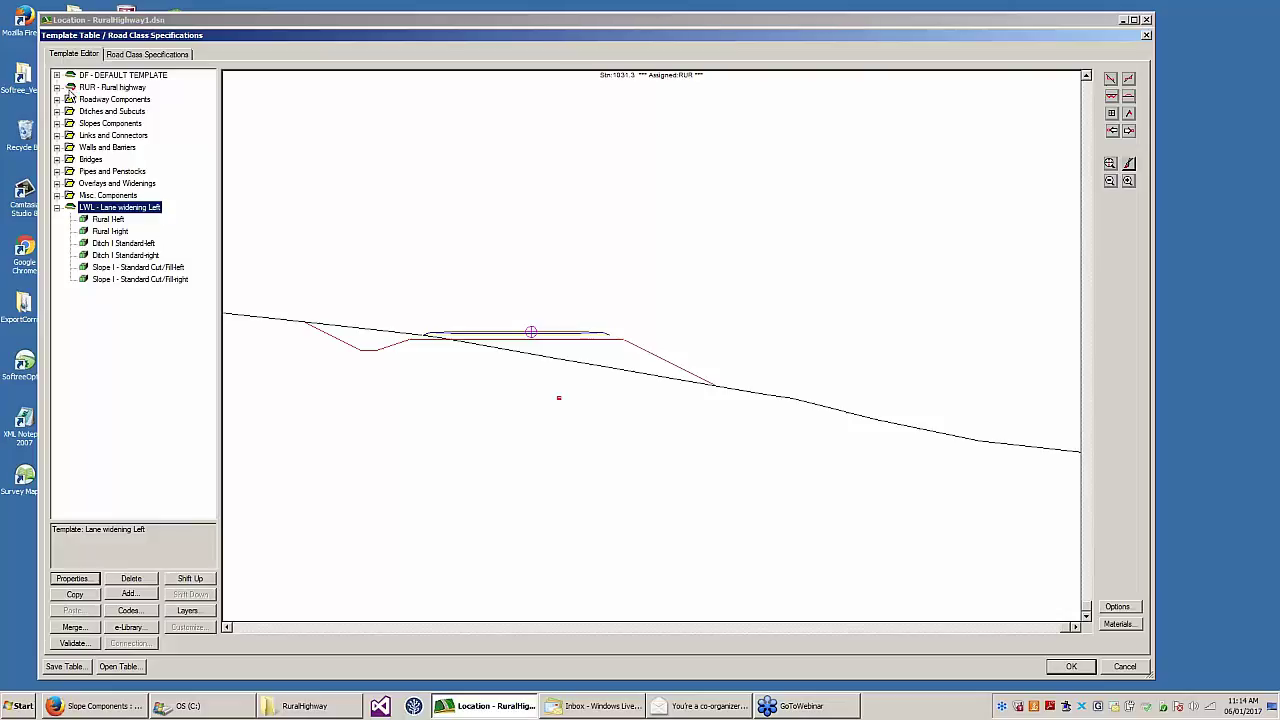
left_click(579, 391)
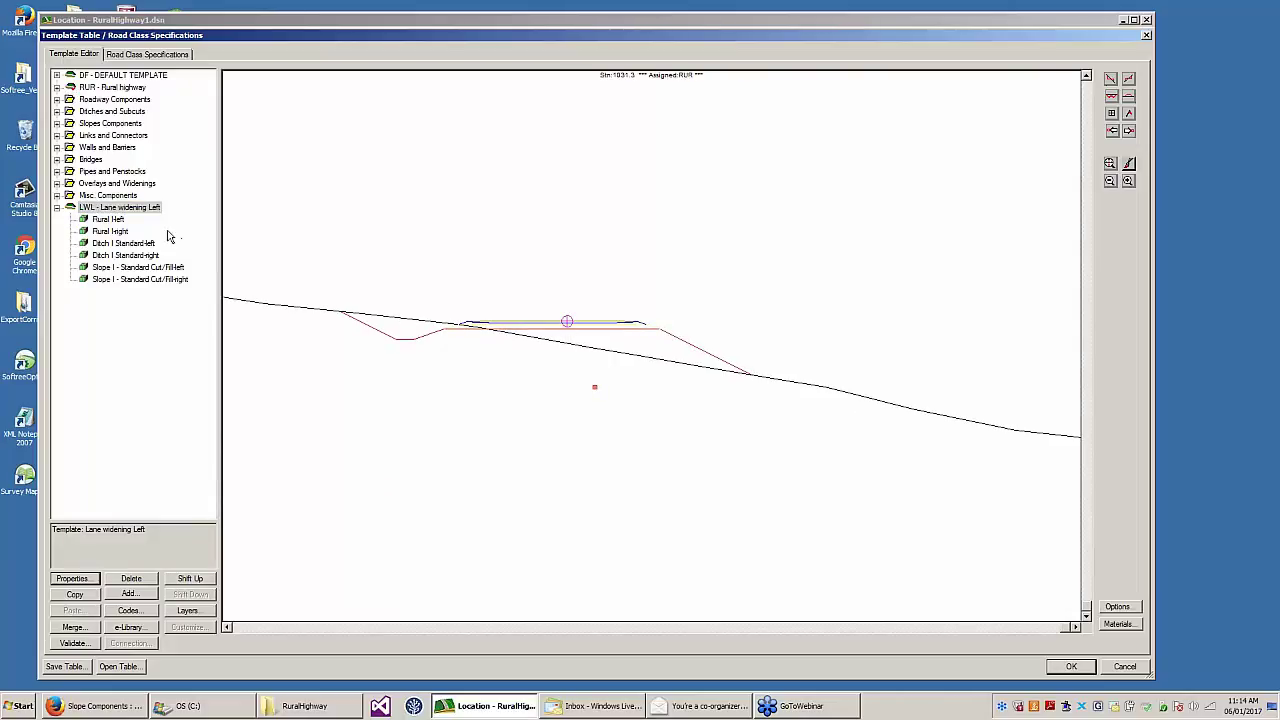
left_click(1060, 668)
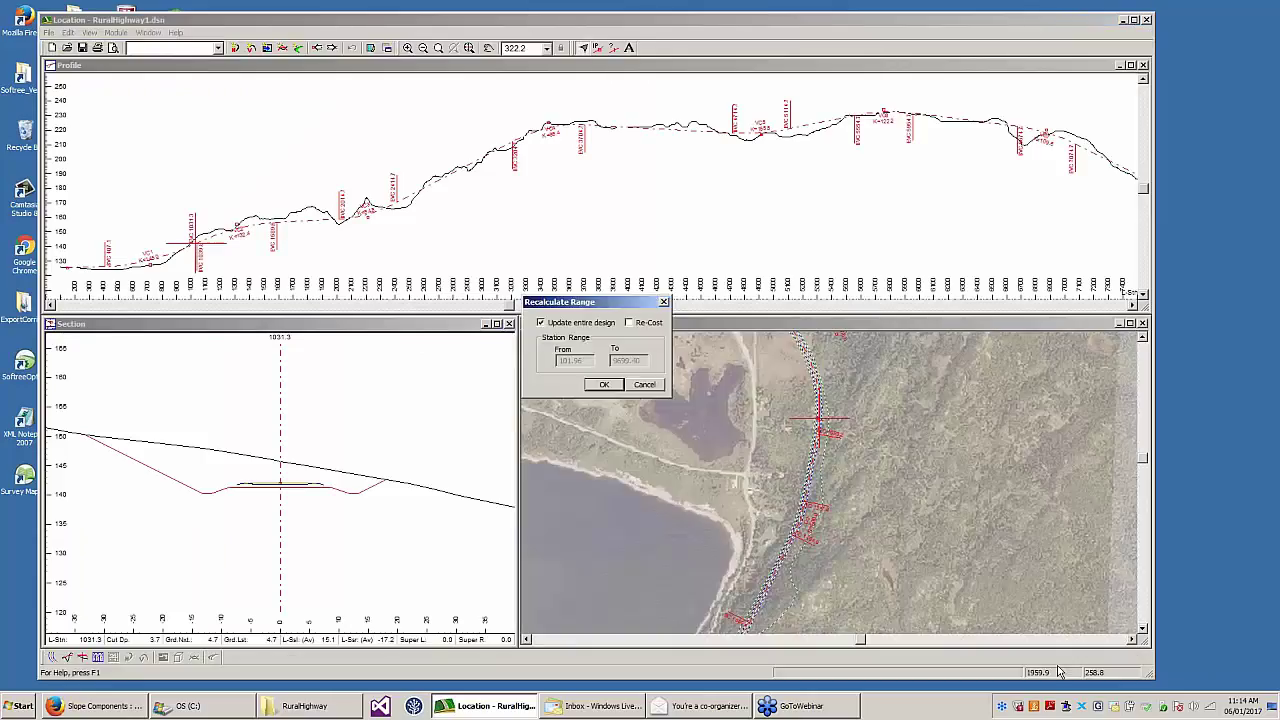
left_click(599, 393)
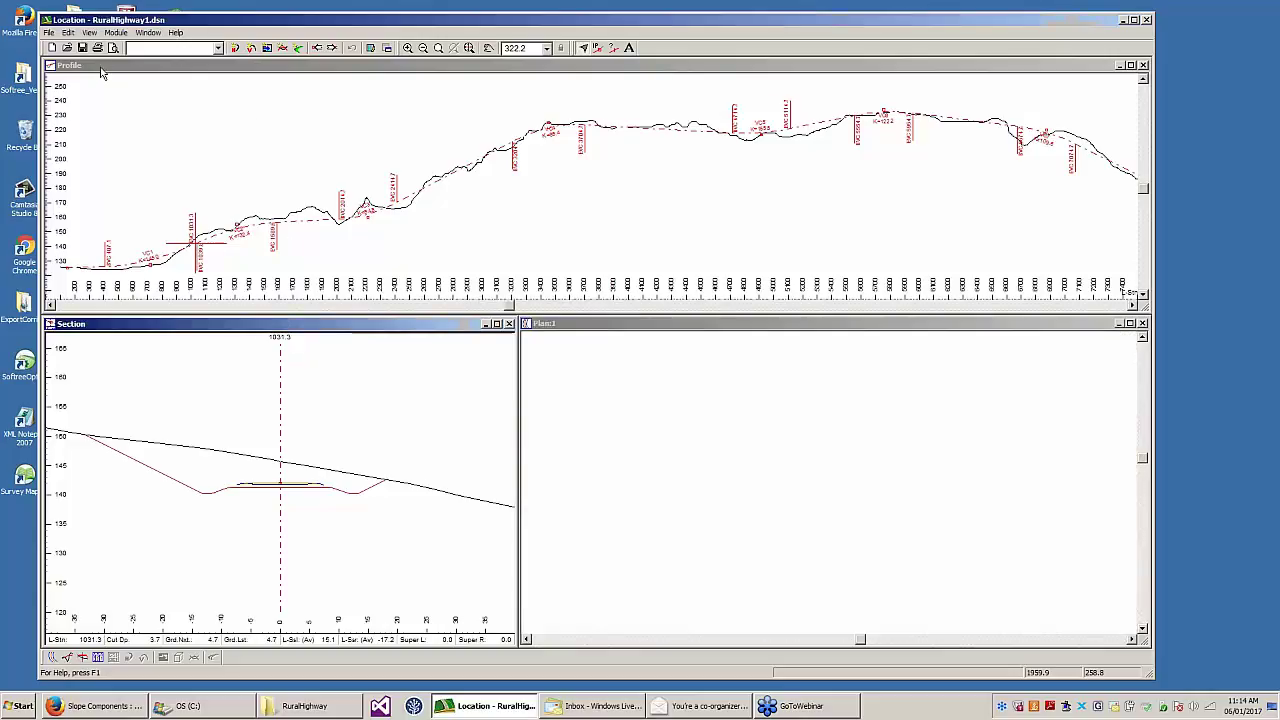
- Assign the LWL Lane widening Left template from station 4000 to 5000 and recalculate the design
left_click(68, 32)
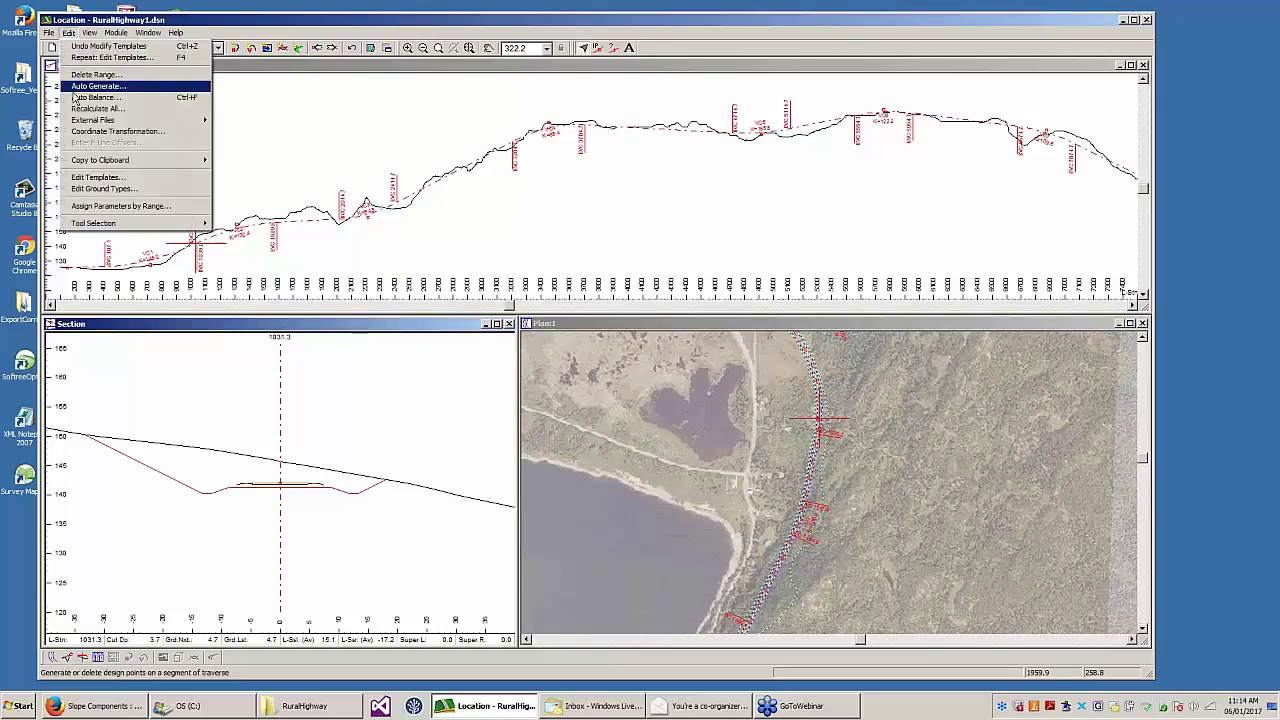
left_click(112, 206)
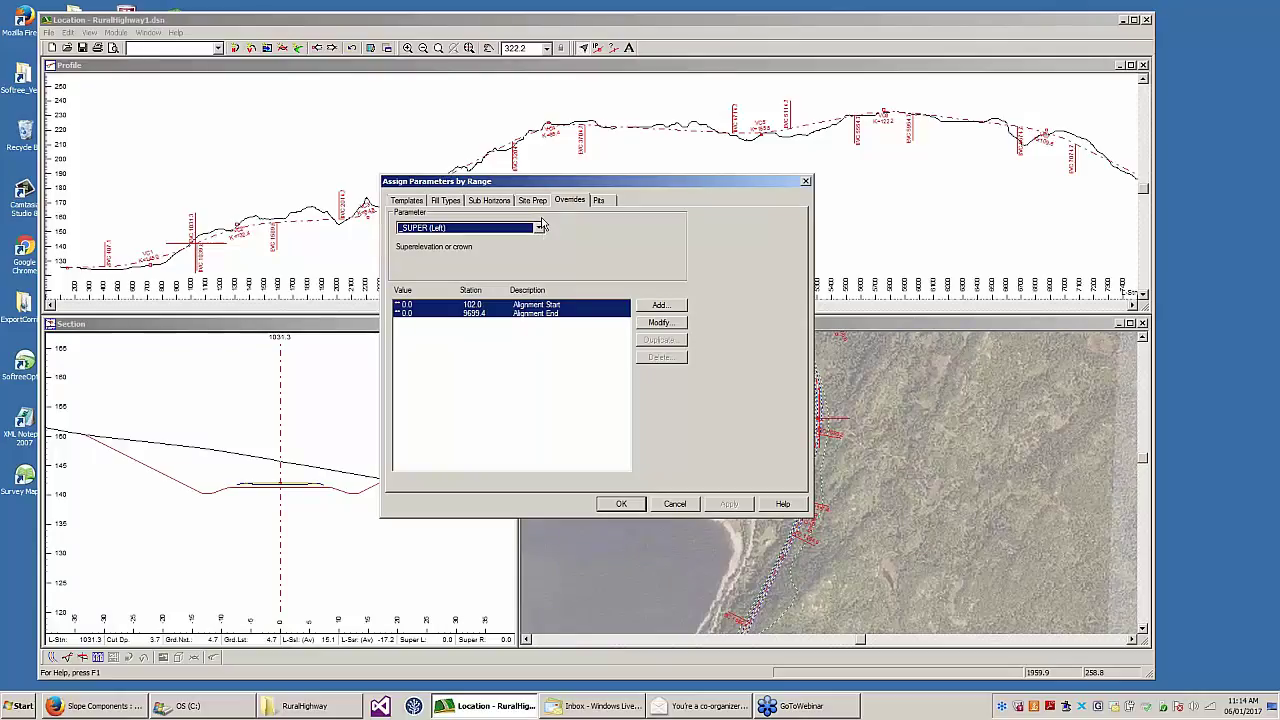
left_click(407, 200)
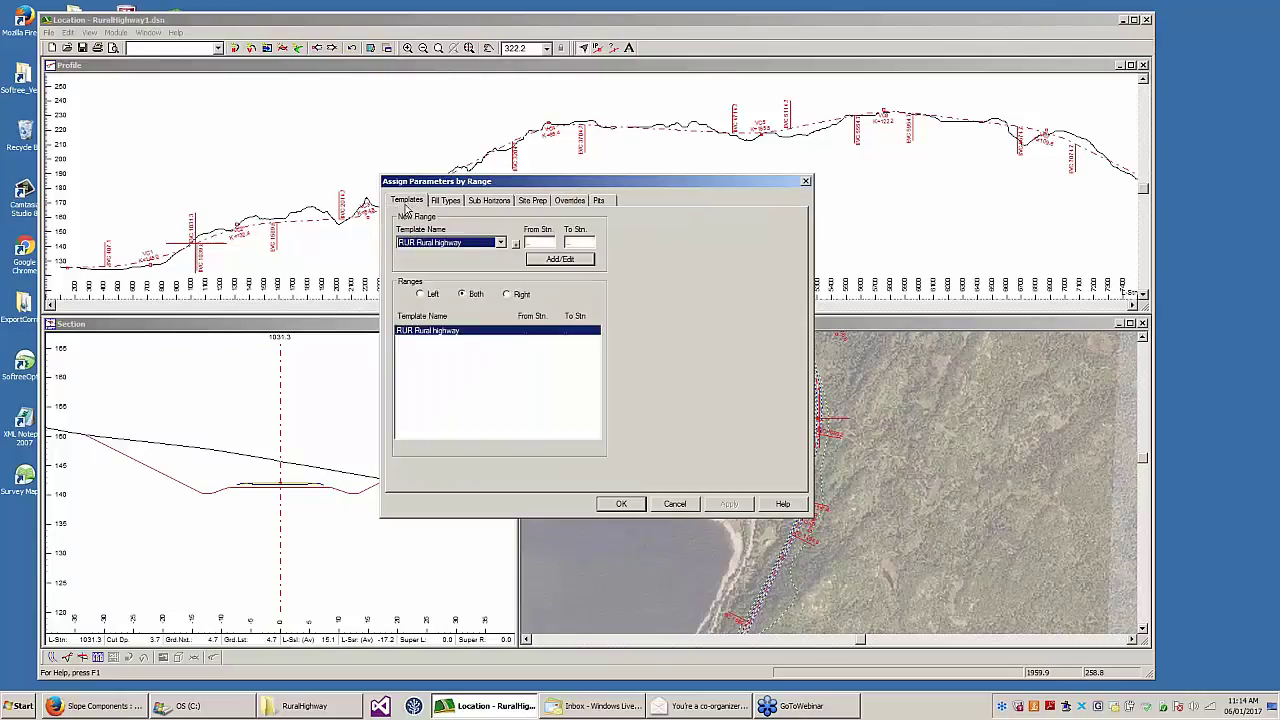
left_click(440, 243)
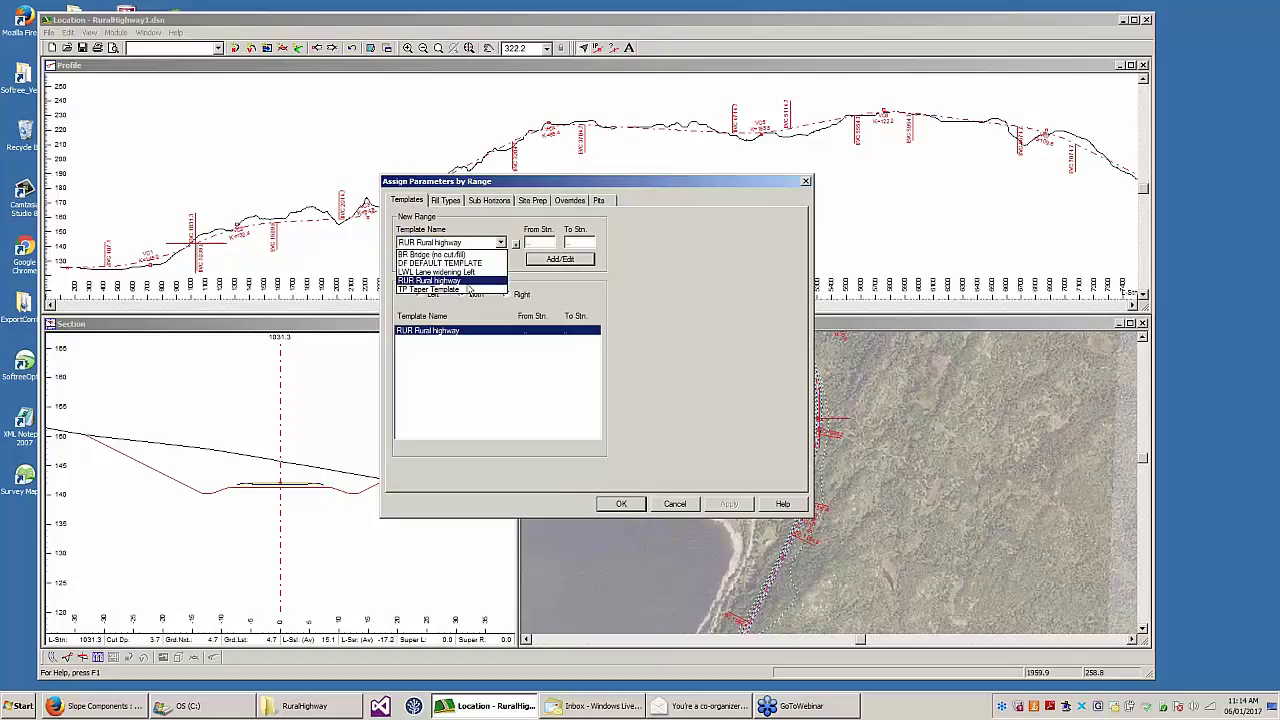
left_click(455, 272)
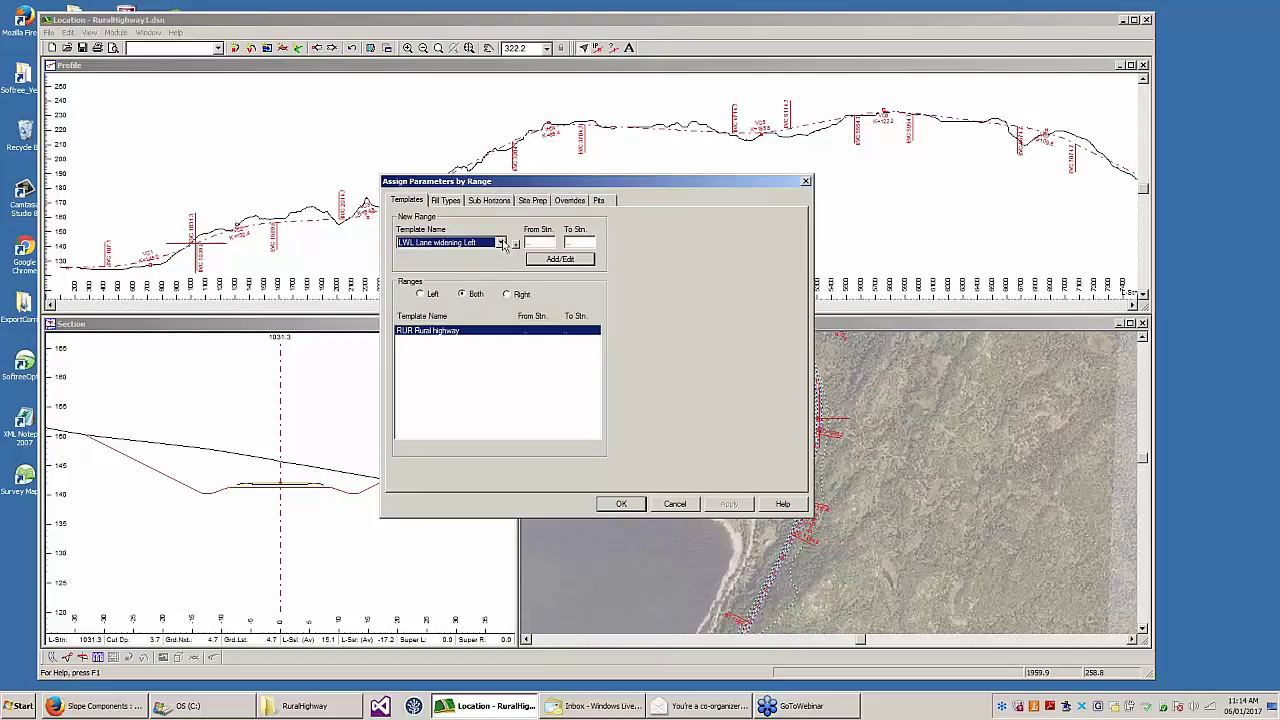
left_click(533, 244)
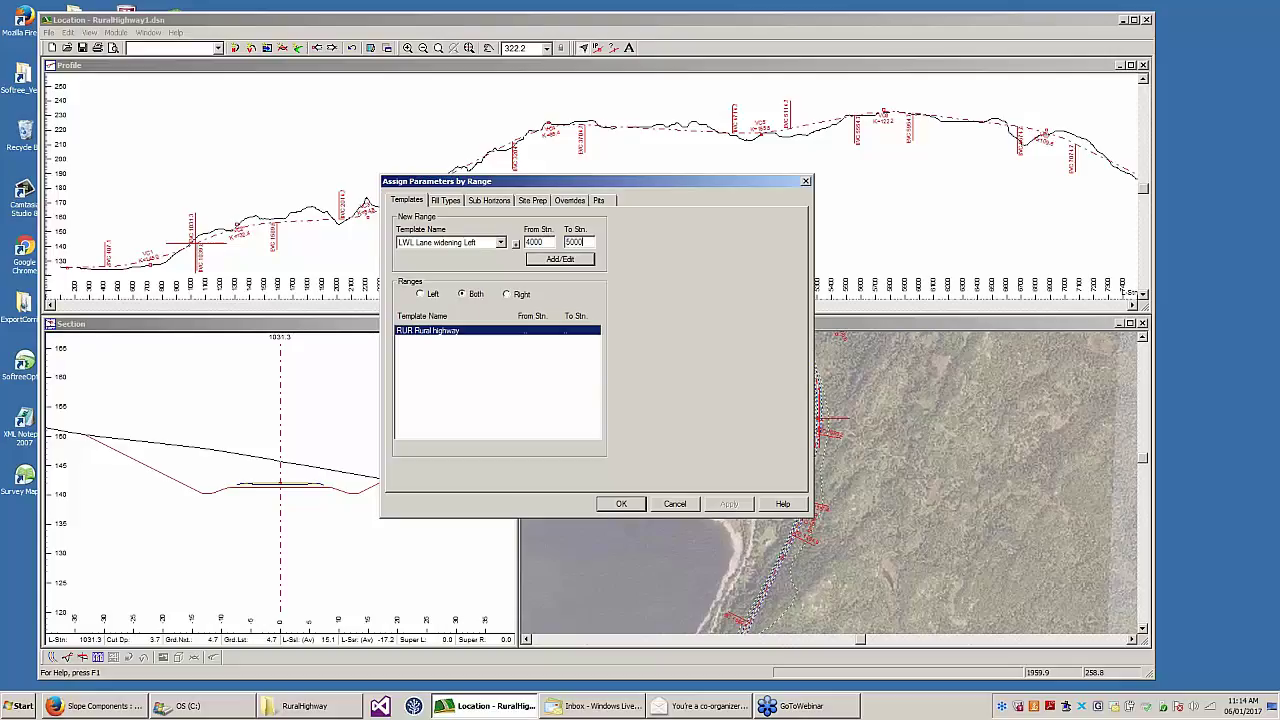
left_click(560, 259)
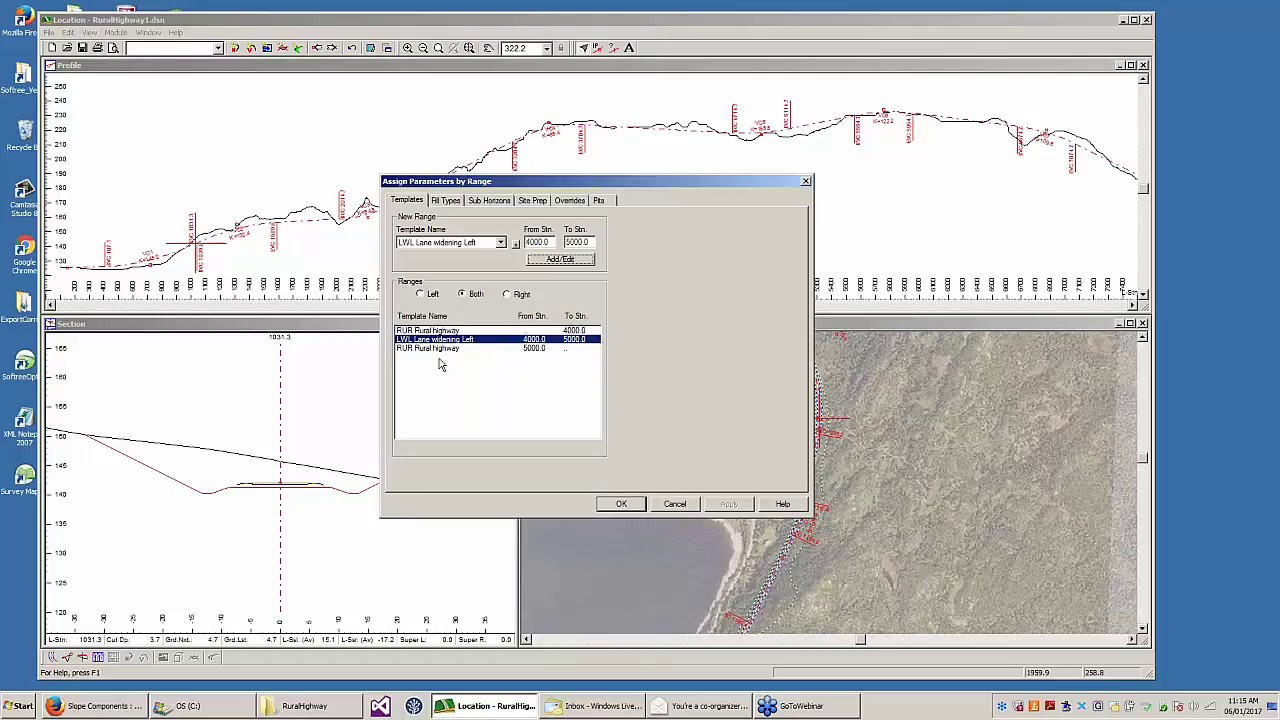
left_click(622, 504)
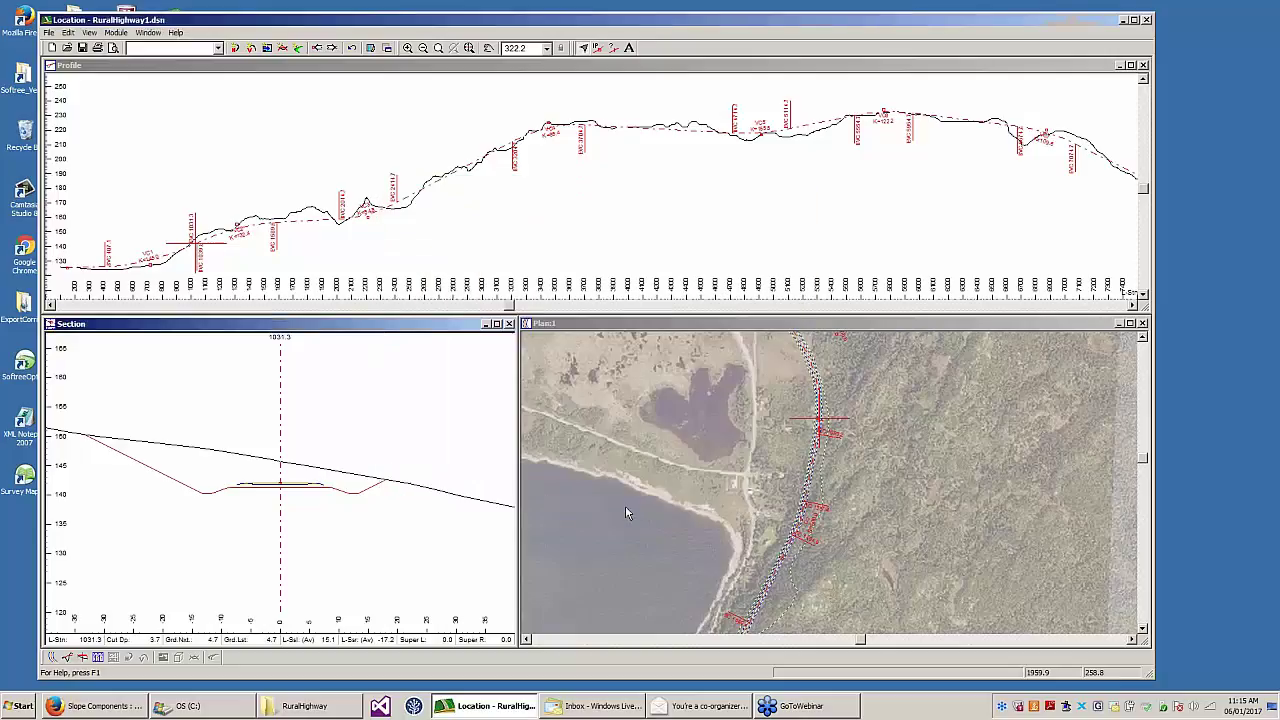
left_click(604, 385)
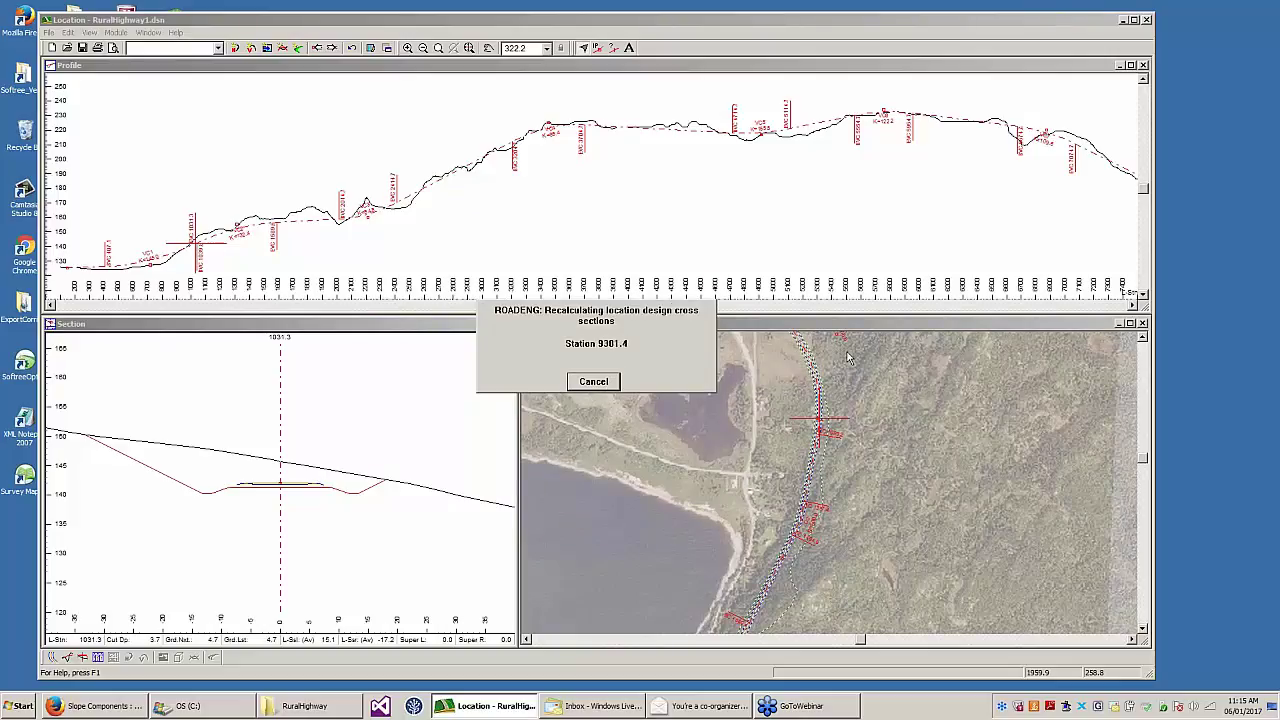
- Turn off the Background display in the plan window
right_click(929, 452)
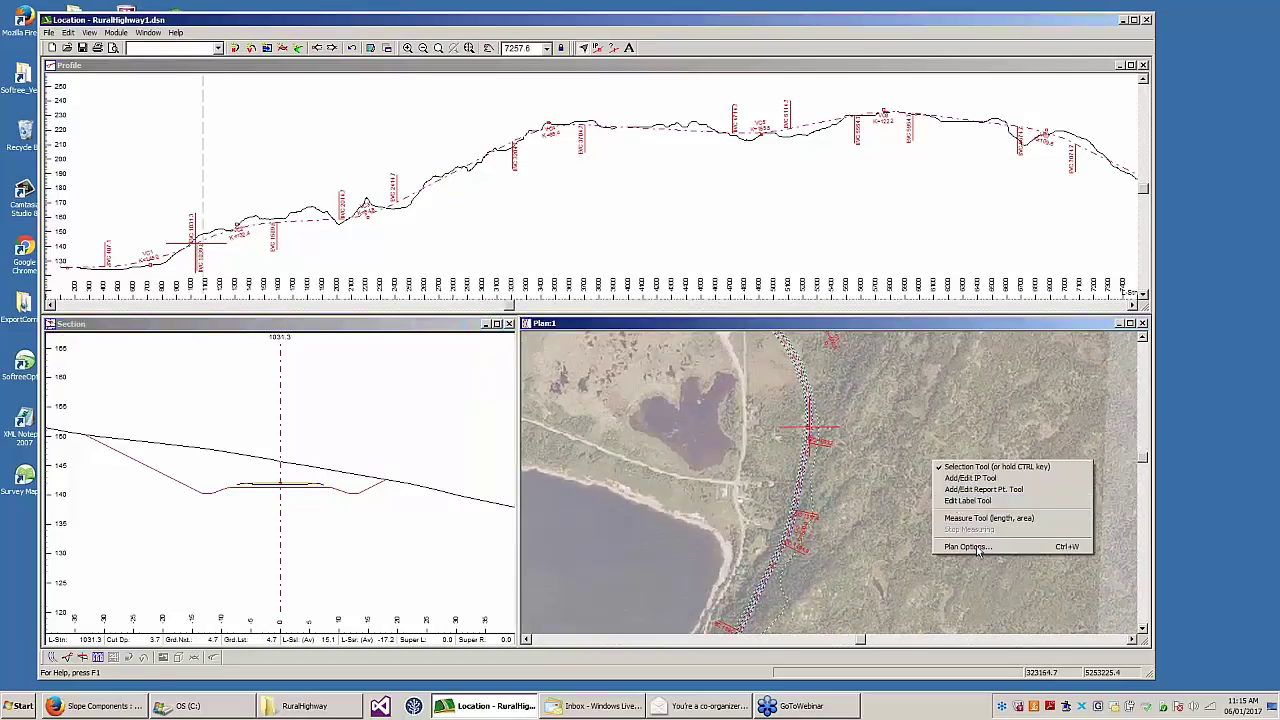
left_click(968, 546)
left_click(636, 400)
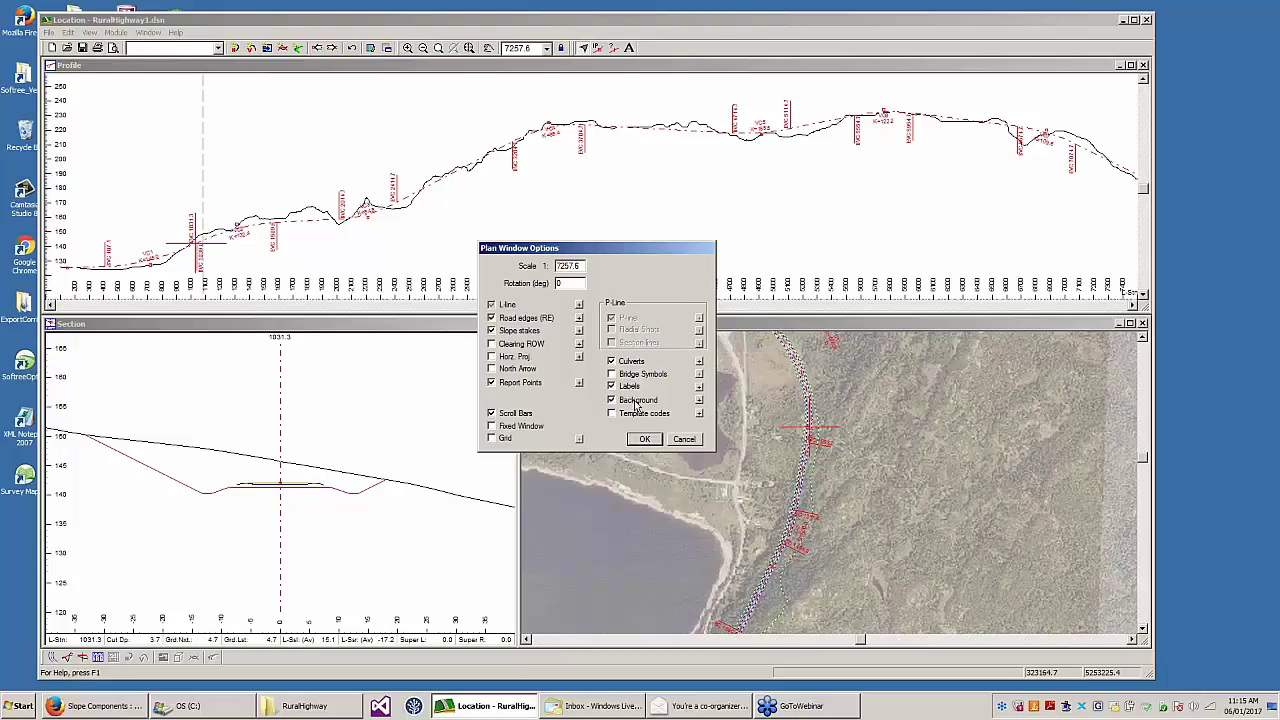
left_click(647, 441)
- Make a station close to 4000 current and locate the start of the lane widening in the plan
scroll(846, 449, "up", 2)
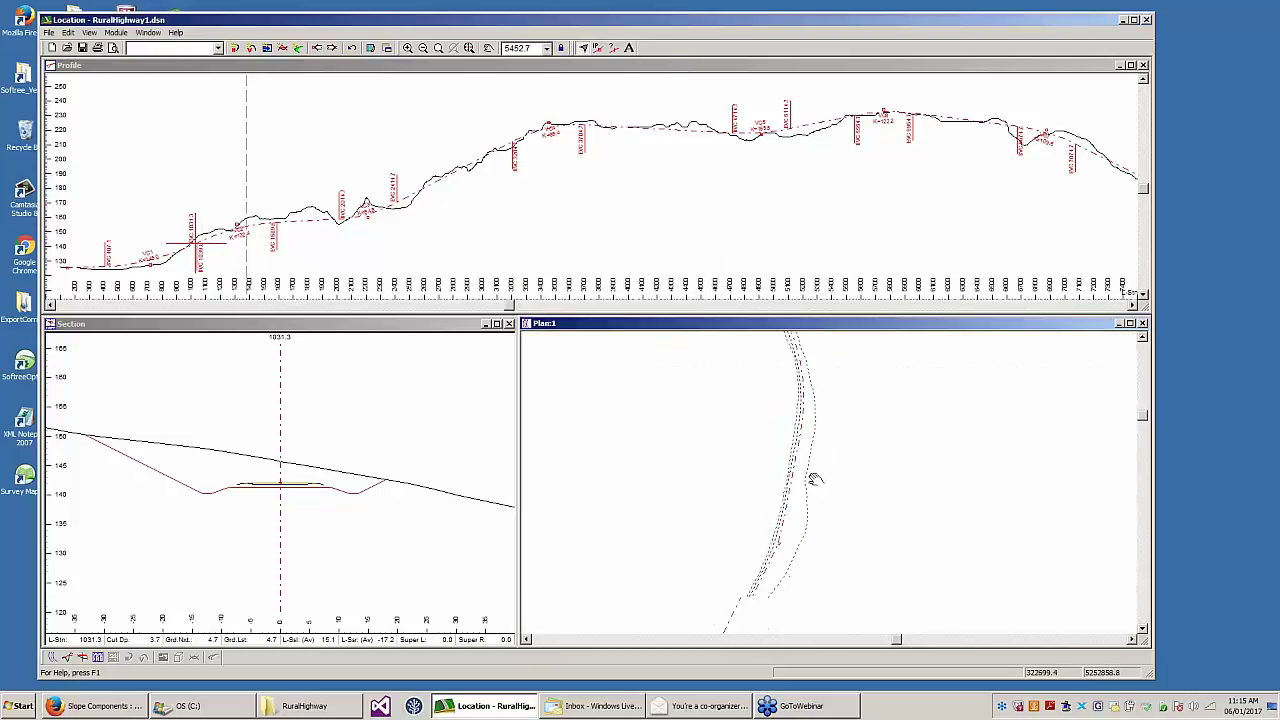
scroll(816, 443, "down", 2)
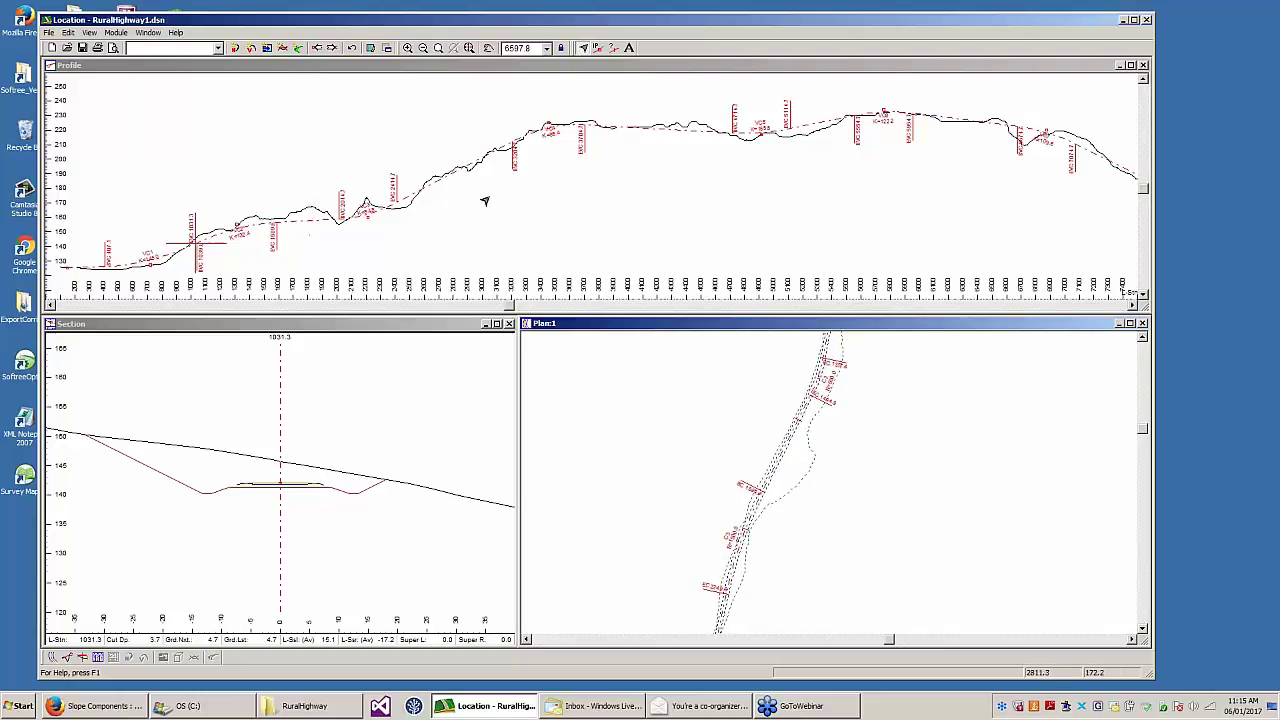
left_click(538, 181)
left_click_drag(538, 181, 366, 206)
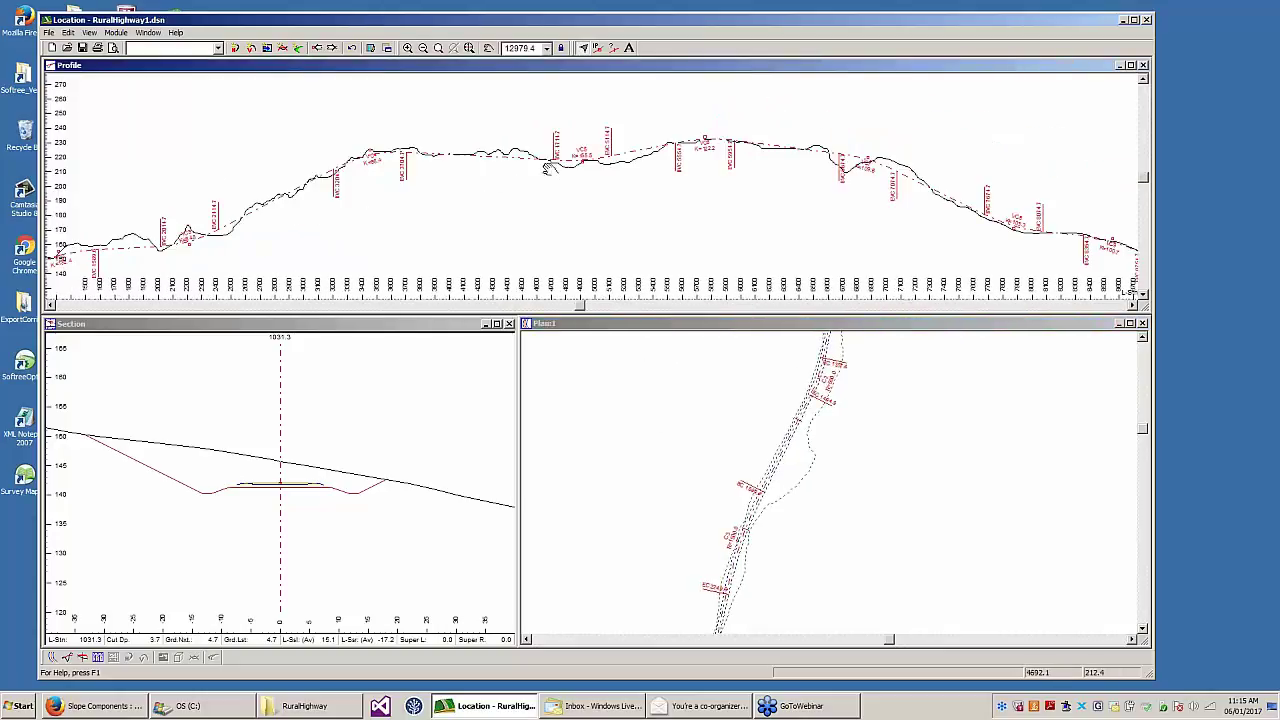
left_click(416, 154)
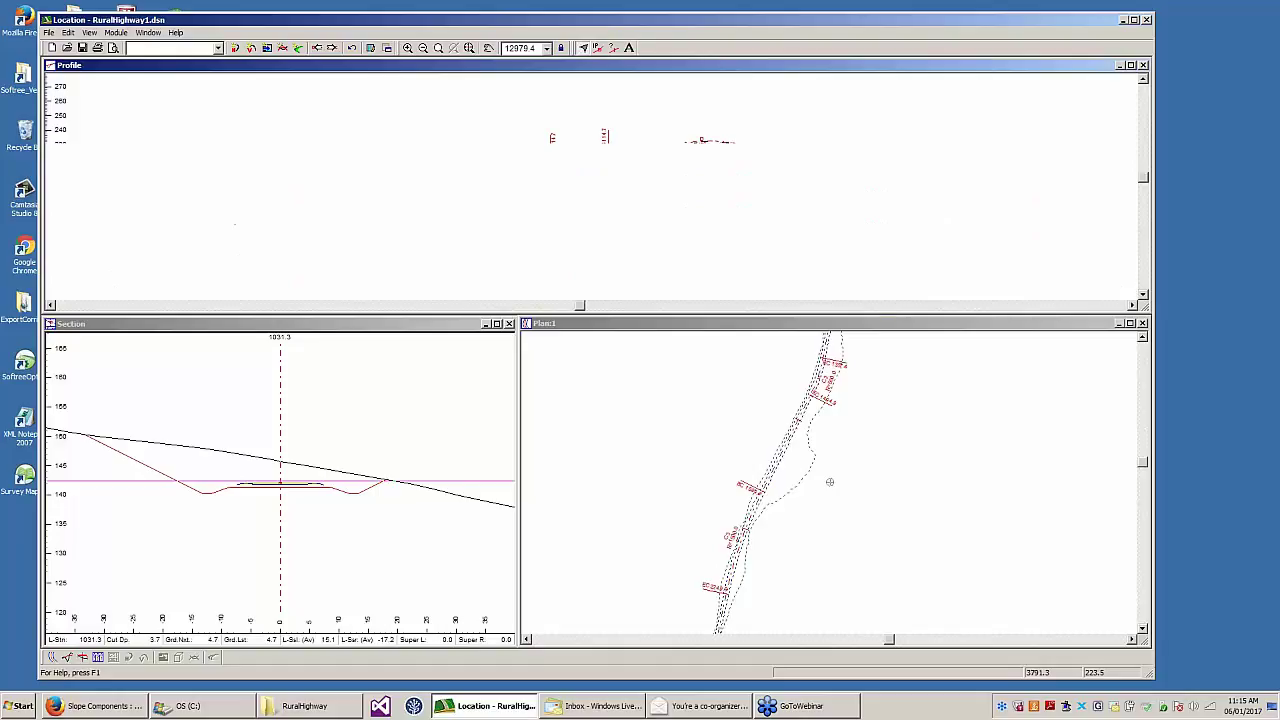
middle_click_drag(837, 519, 864, 365)
scroll(818, 395, "up", 2)
scroll(849, 388, "up", 2)
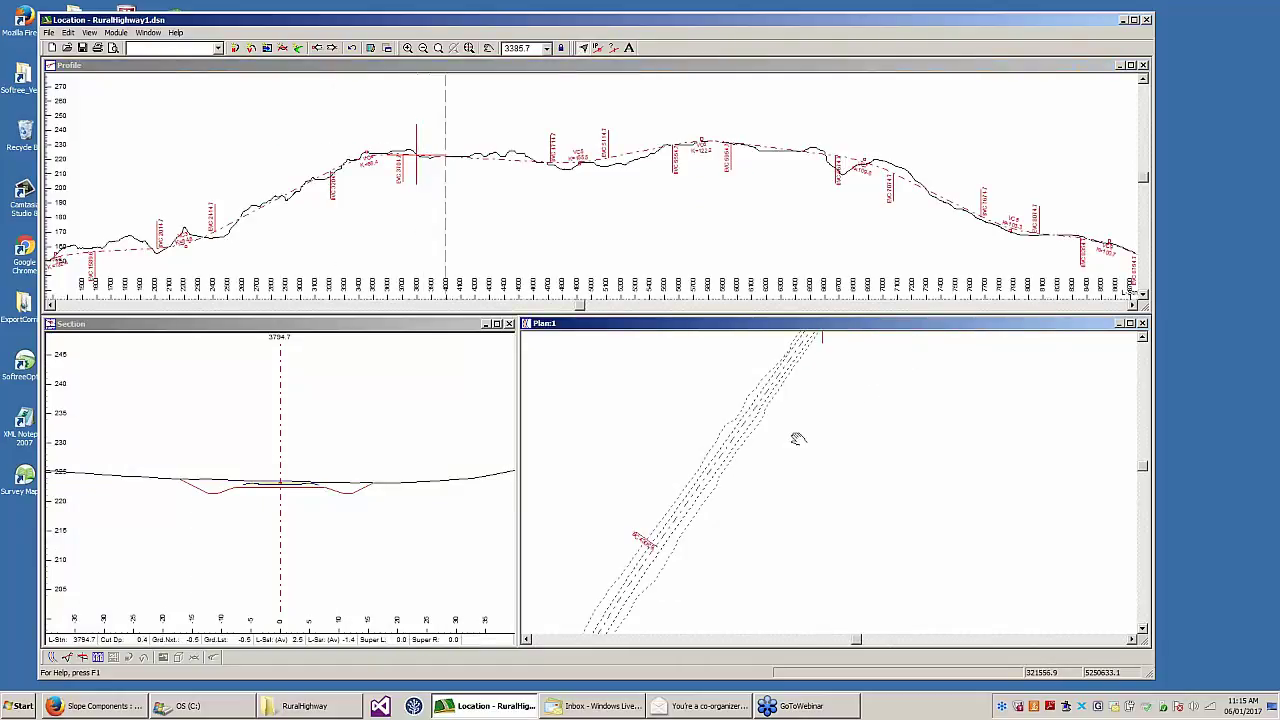
middle_click_drag(798, 438, 800, 474)
- Set the line type of the plan's road edges to 5 - thick (medium)
right_click(855, 451)
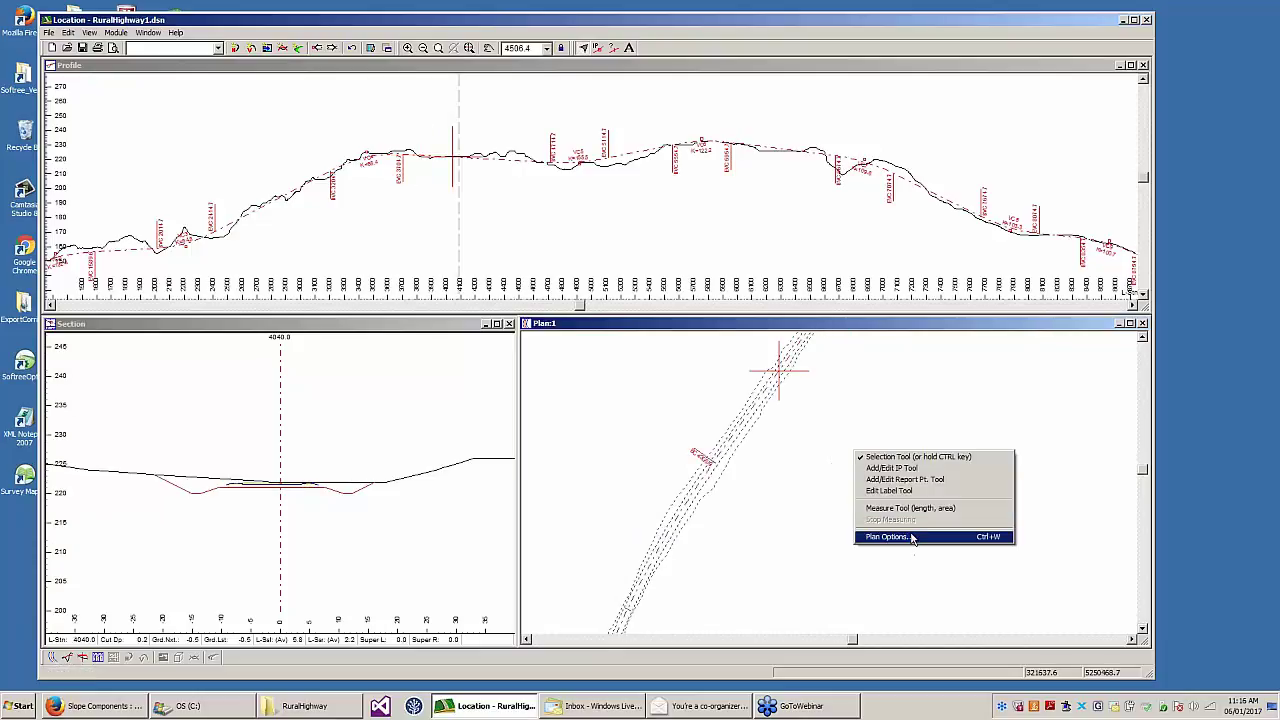
left_click(911, 538)
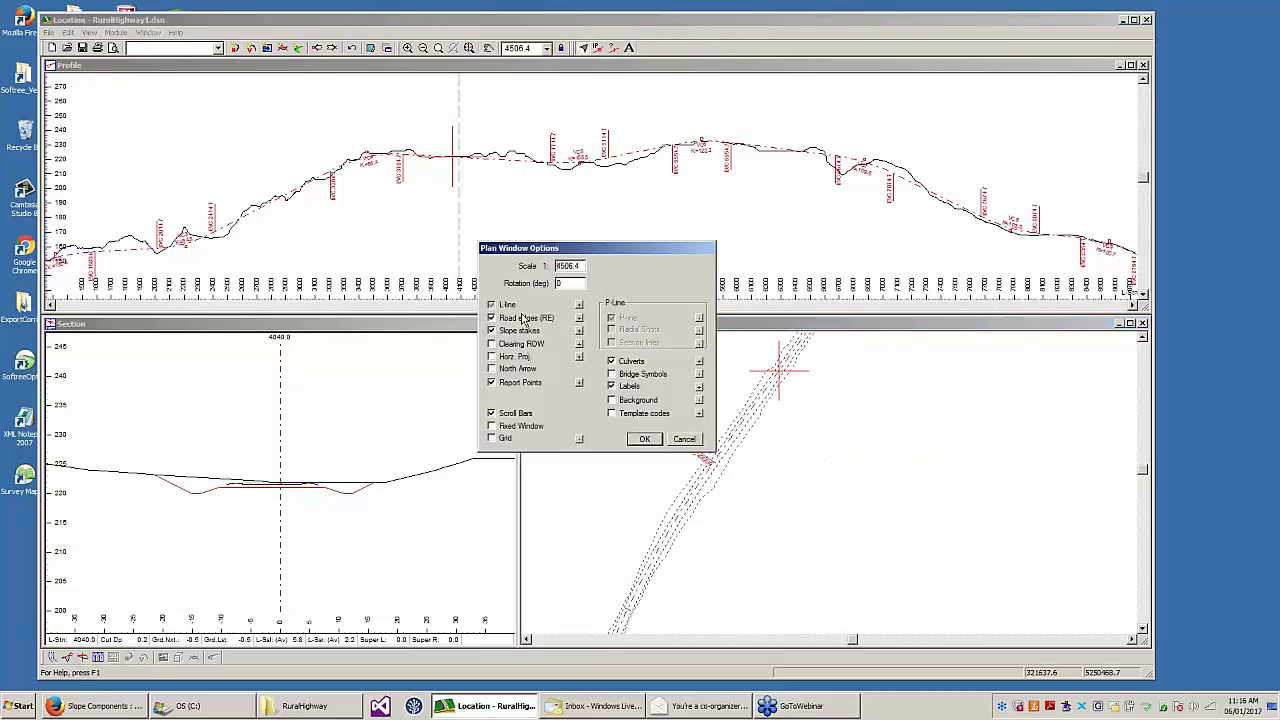
left_click(579, 317)
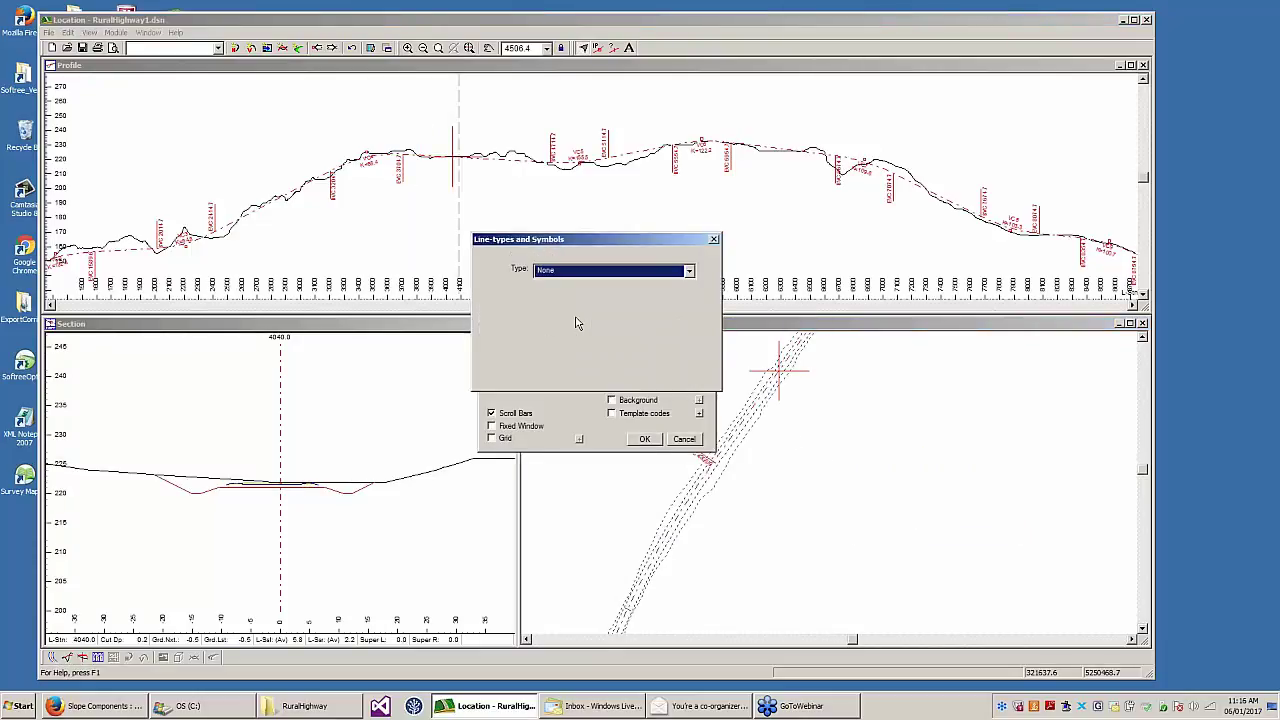
left_click(689, 327)
left_click(648, 378)
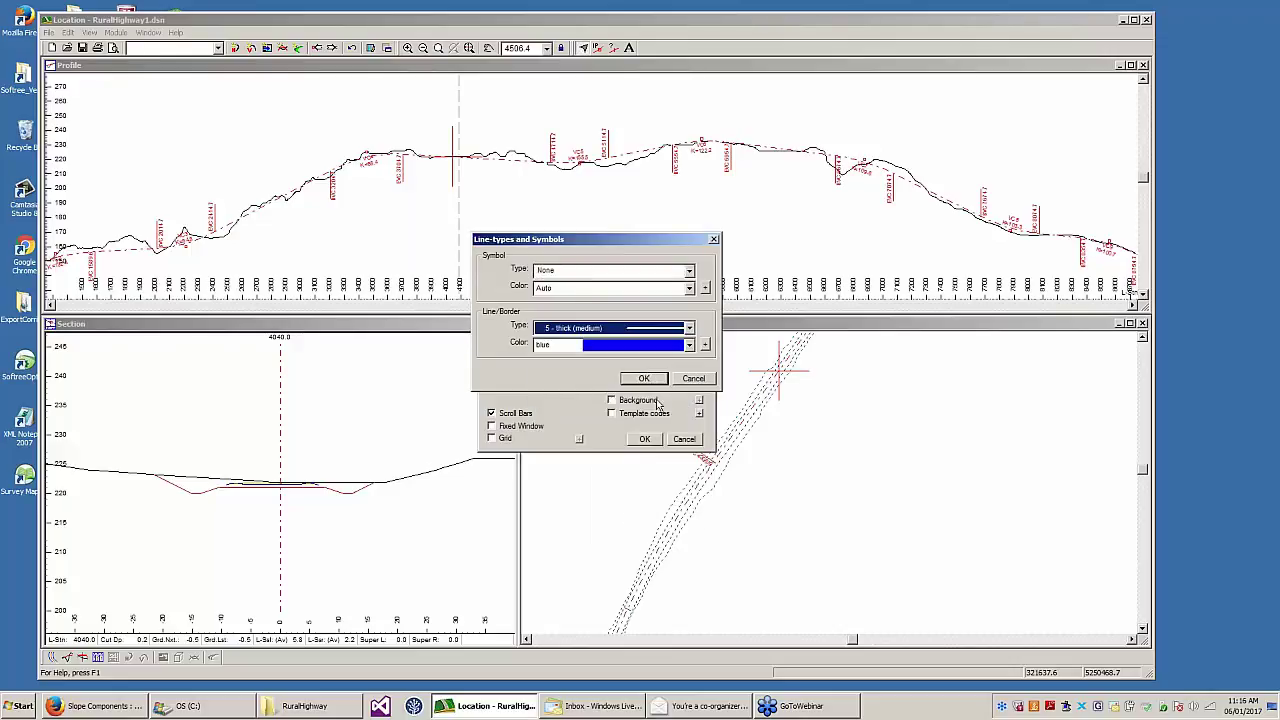
left_click(646, 378)
left_click(644, 439)
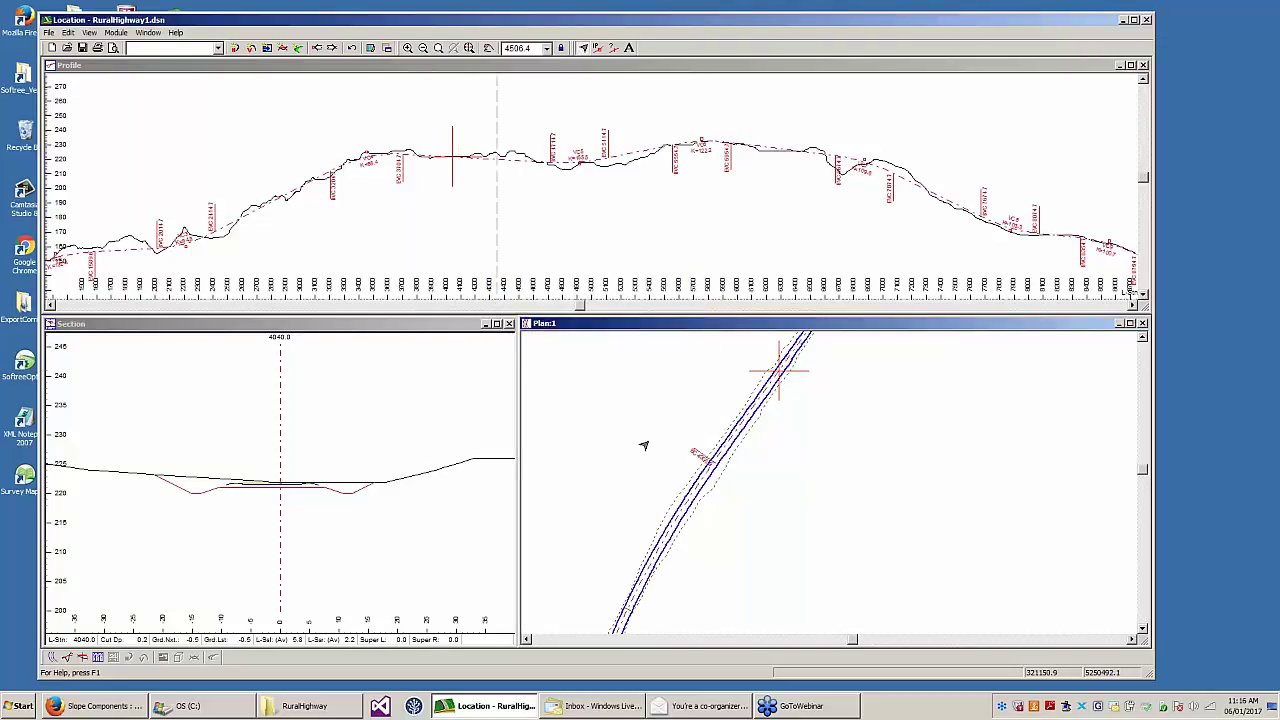
- Examine the road edges in the plan at both ends of the lane widening, near stations 4000 and 5000
scroll(894, 463, "down", 3)
scroll(831, 485, "up", 6)
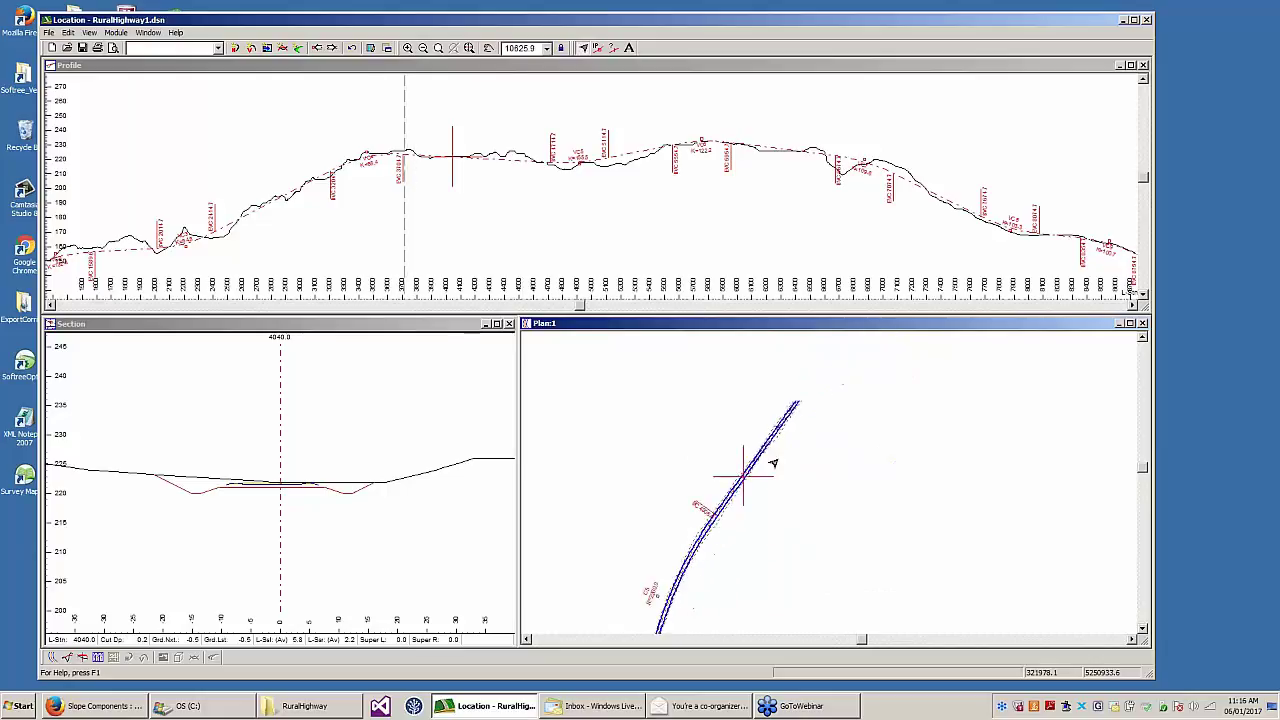
scroll(739, 457, "up", 4)
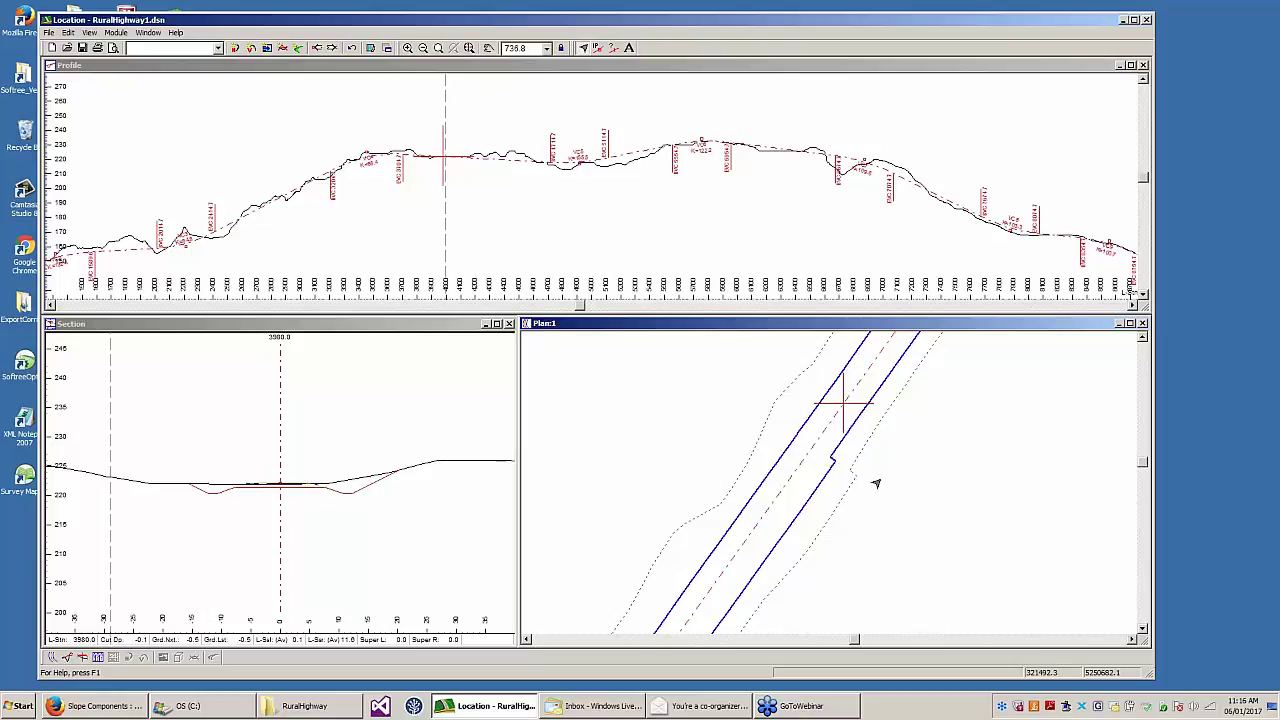
middle_click_drag(885, 512, 894, 420)
scroll(896, 430, "down", 2)
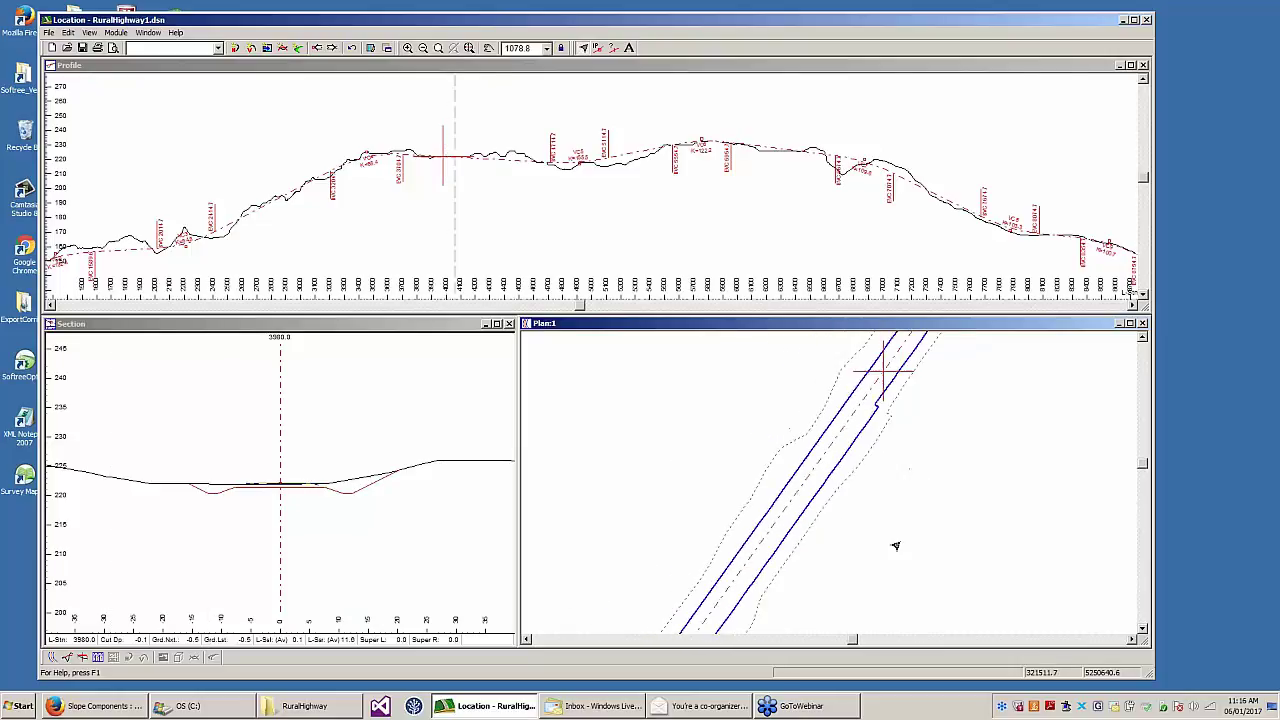
middle_click_drag(894, 543, 910, 435)
middle_click_drag(745, 557, 836, 355)
scroll(685, 565, "down", 1)
middle_click_drag(685, 565, 845, 350)
middle_click_drag(685, 595, 850, 350)
middle_click_drag(797, 474, 723, 450)
scroll(694, 506, "up", 8)
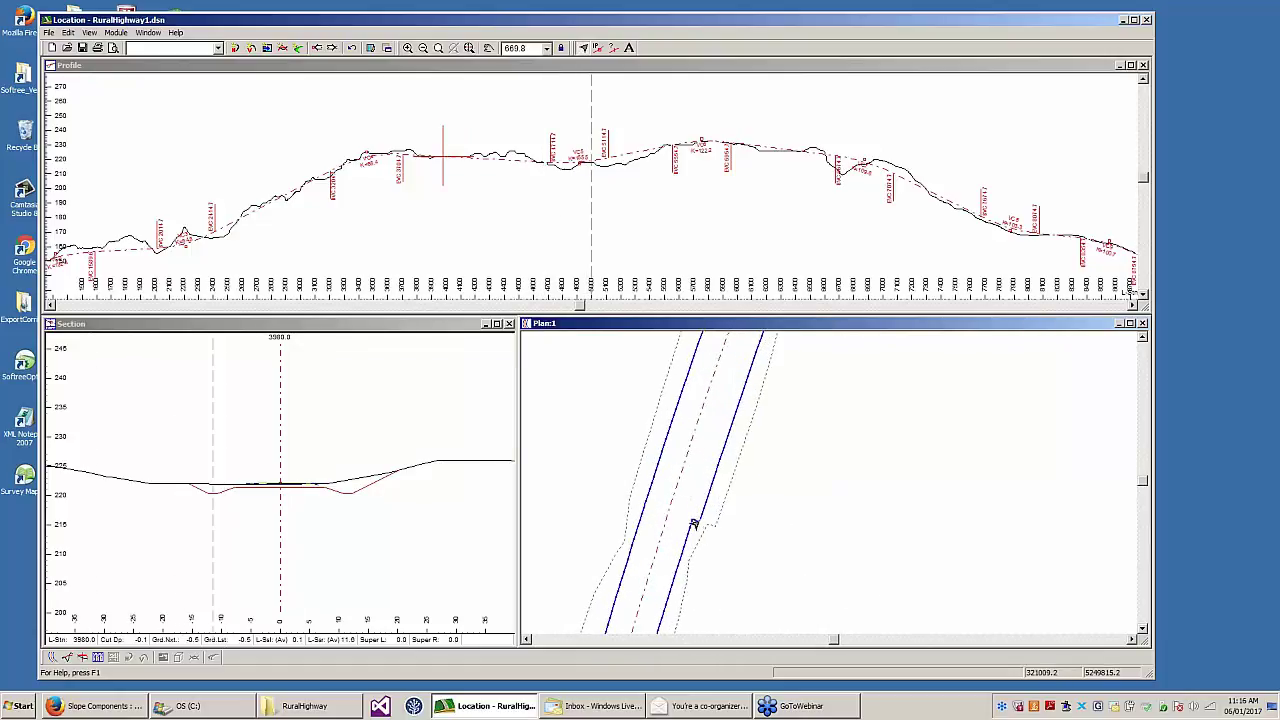
- Follow the widened road back toward its start in the plan and make the Section window active
scroll(824, 444, "down", 9)
middle_click_drag(876, 418, 738, 546)
middle_click_drag(771, 429, 694, 555)
middle_click_drag(806, 440, 730, 560)
middle_click_drag(780, 417, 707, 519)
left_click(393, 324)
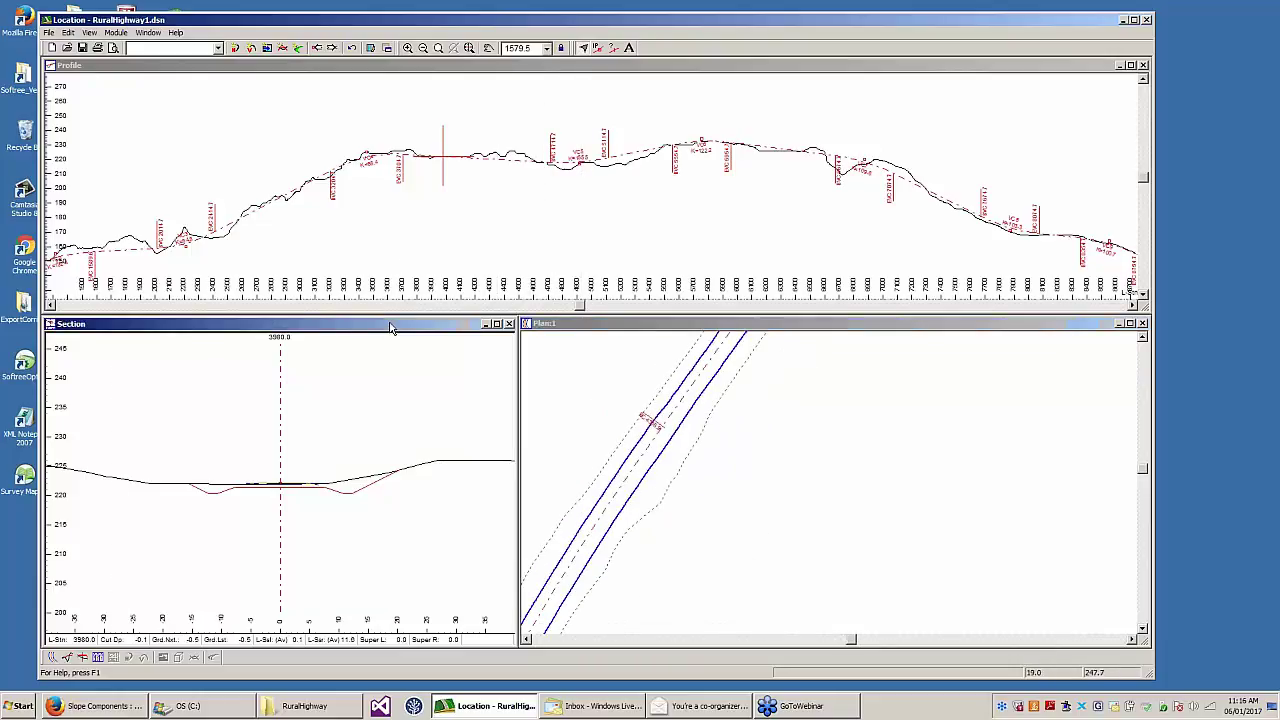
- Assign the TP Taper Template to the range from station 3950 to 4000
left_click(68, 32)
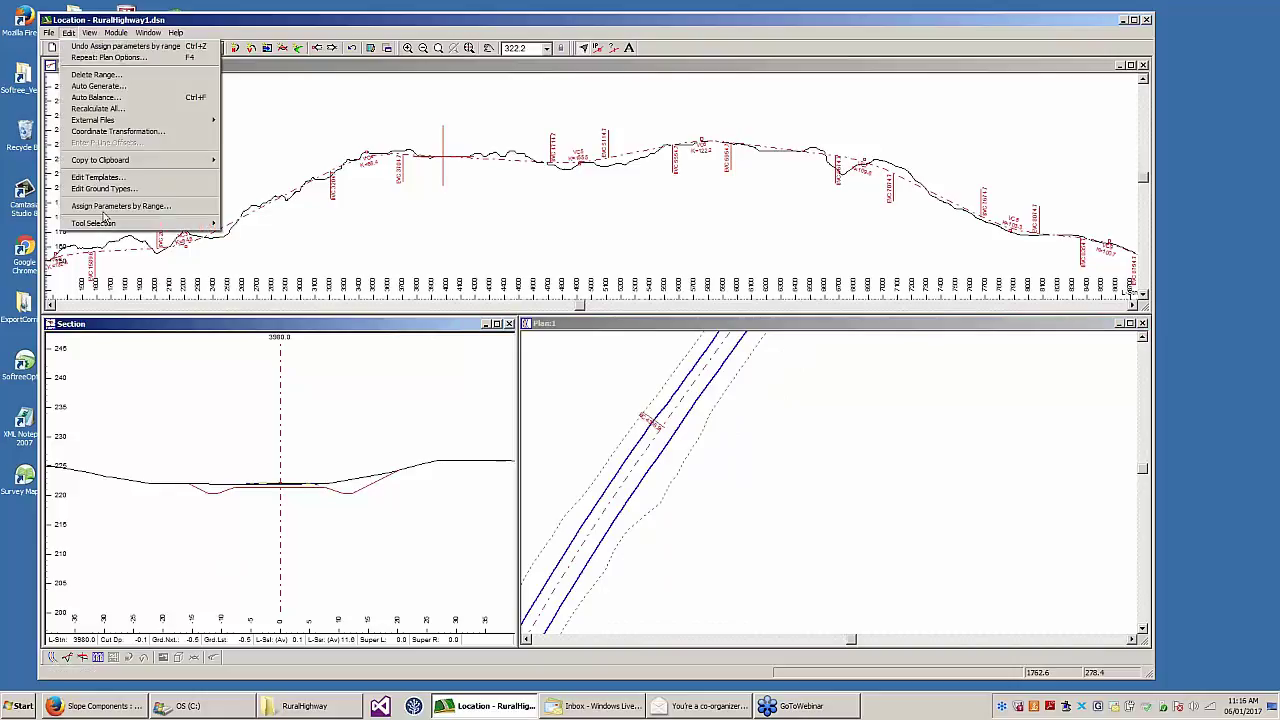
left_click(104, 206)
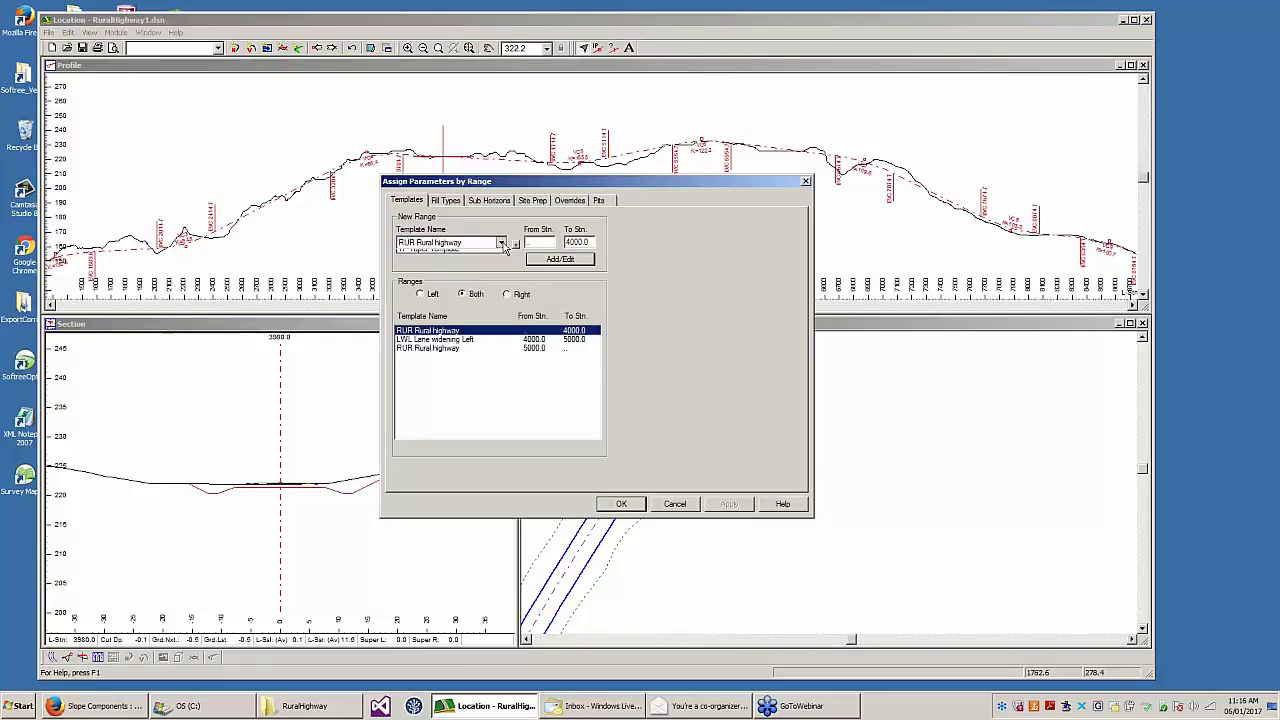
left_click(500, 243)
left_click(436, 297)
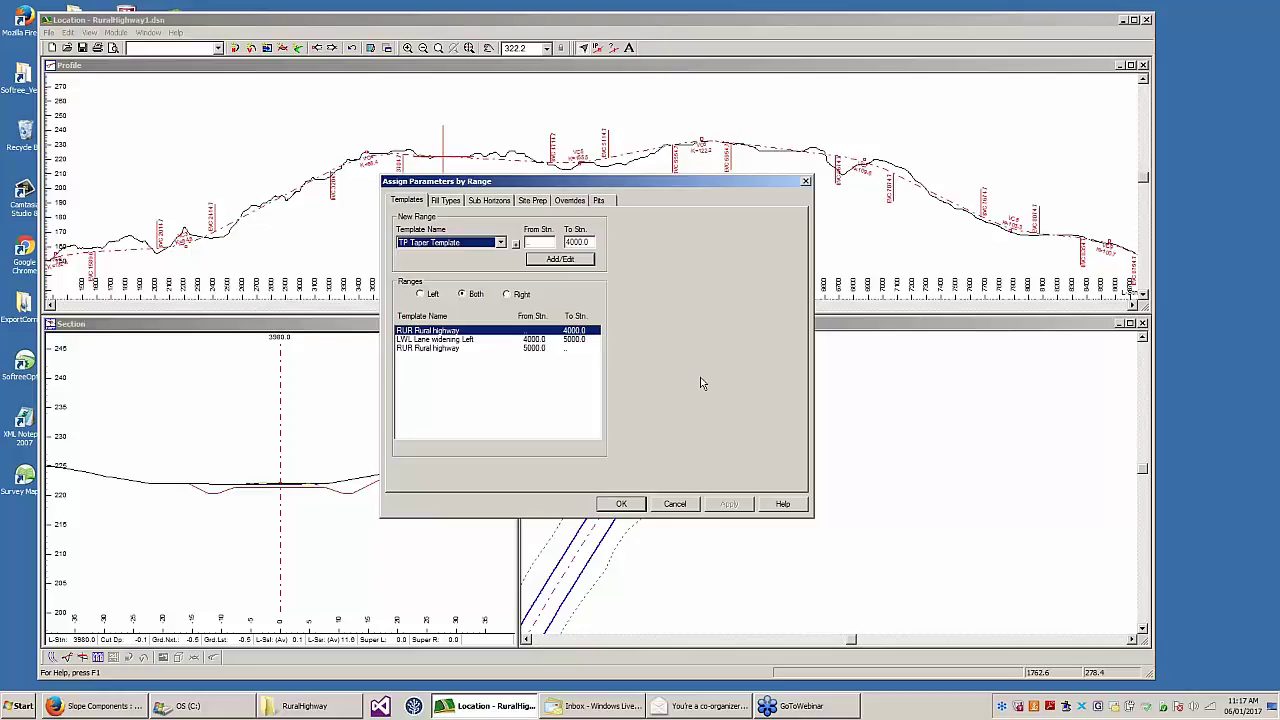
left_click(540, 242)
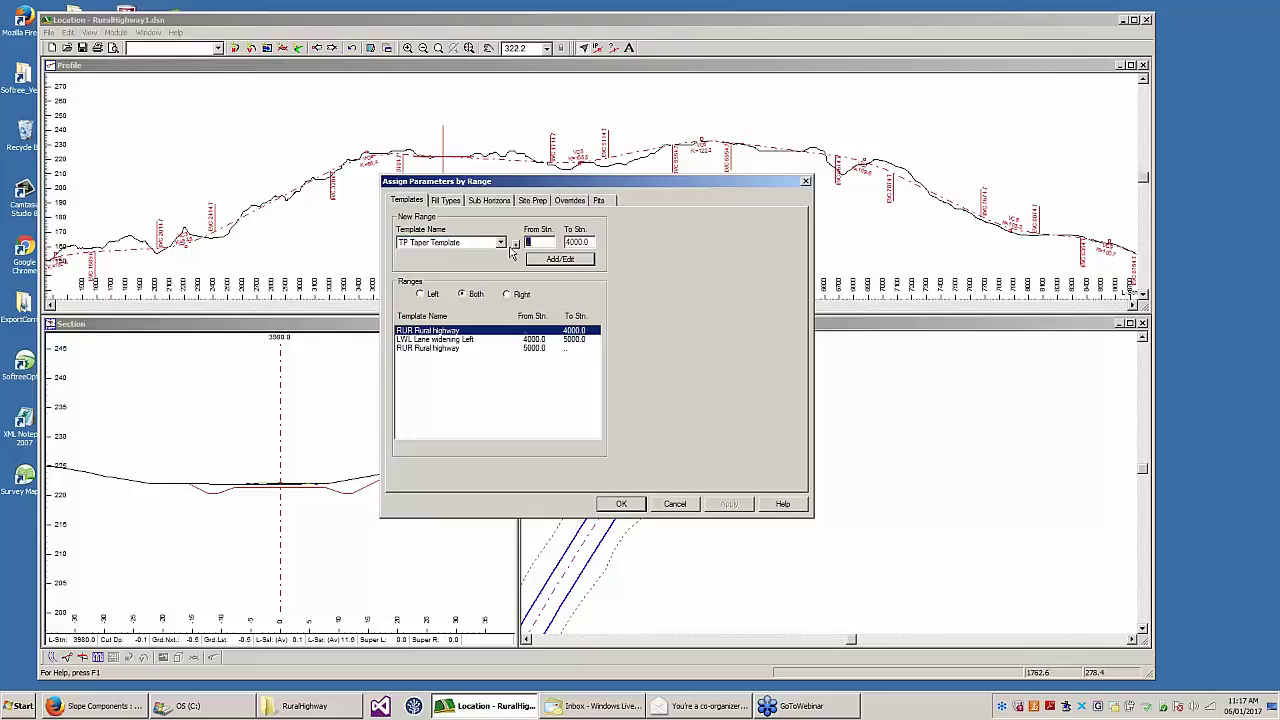
type("3950")
left_click(567, 264)
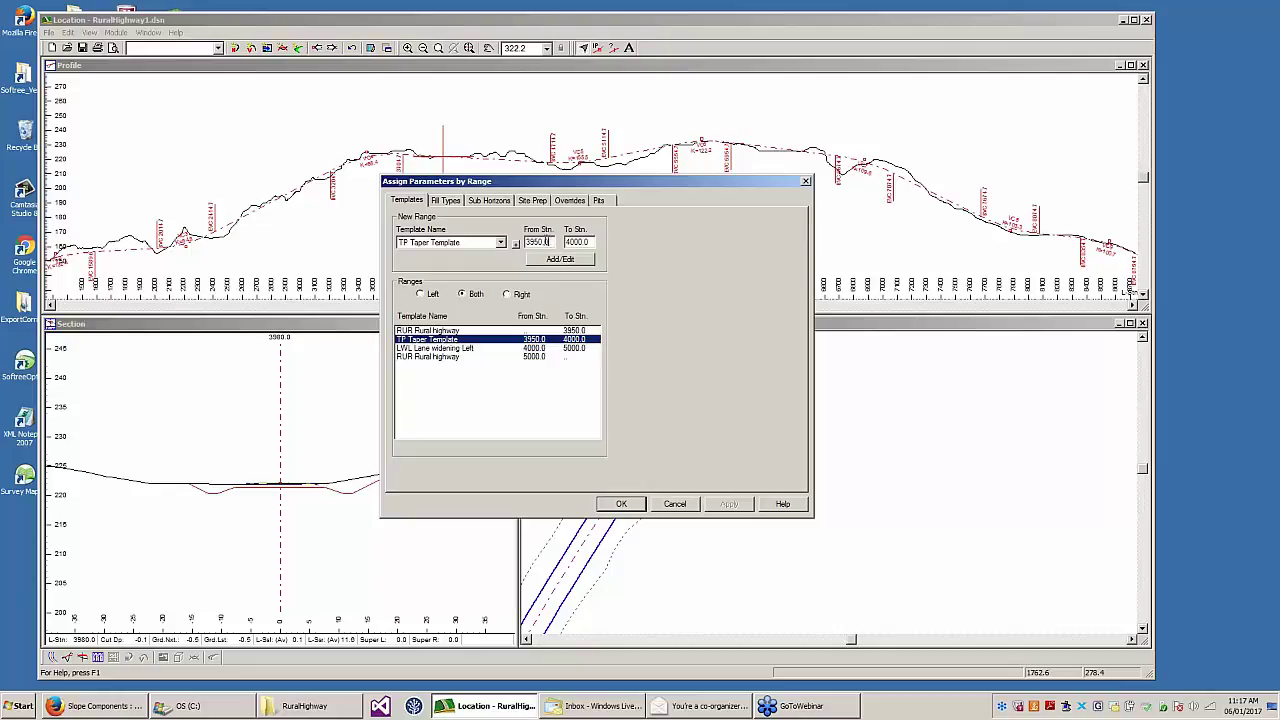
- Assign the TP Taper Template to stations 5000 to 5050 as well and recalculate the design with the new ranges
left_click_drag(546, 242, 507, 240)
type("5")
key("Tab")
type("5")
left_click(559, 260)
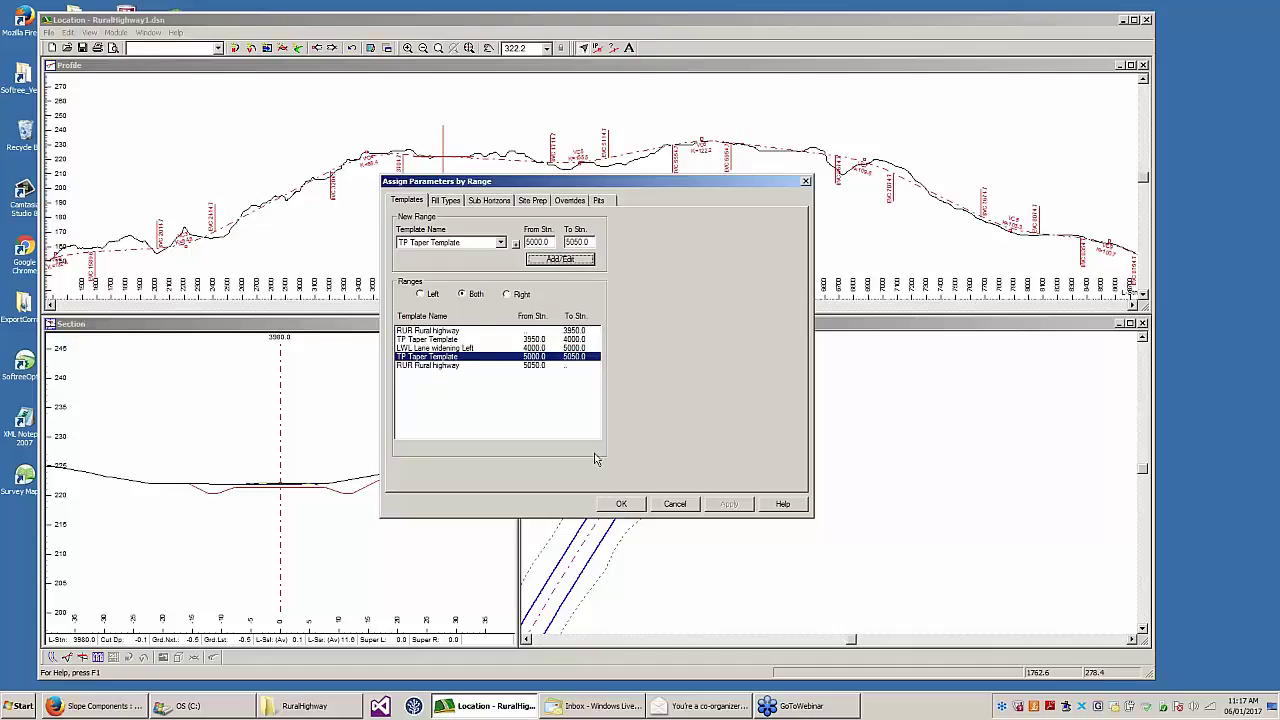
left_click(621, 503)
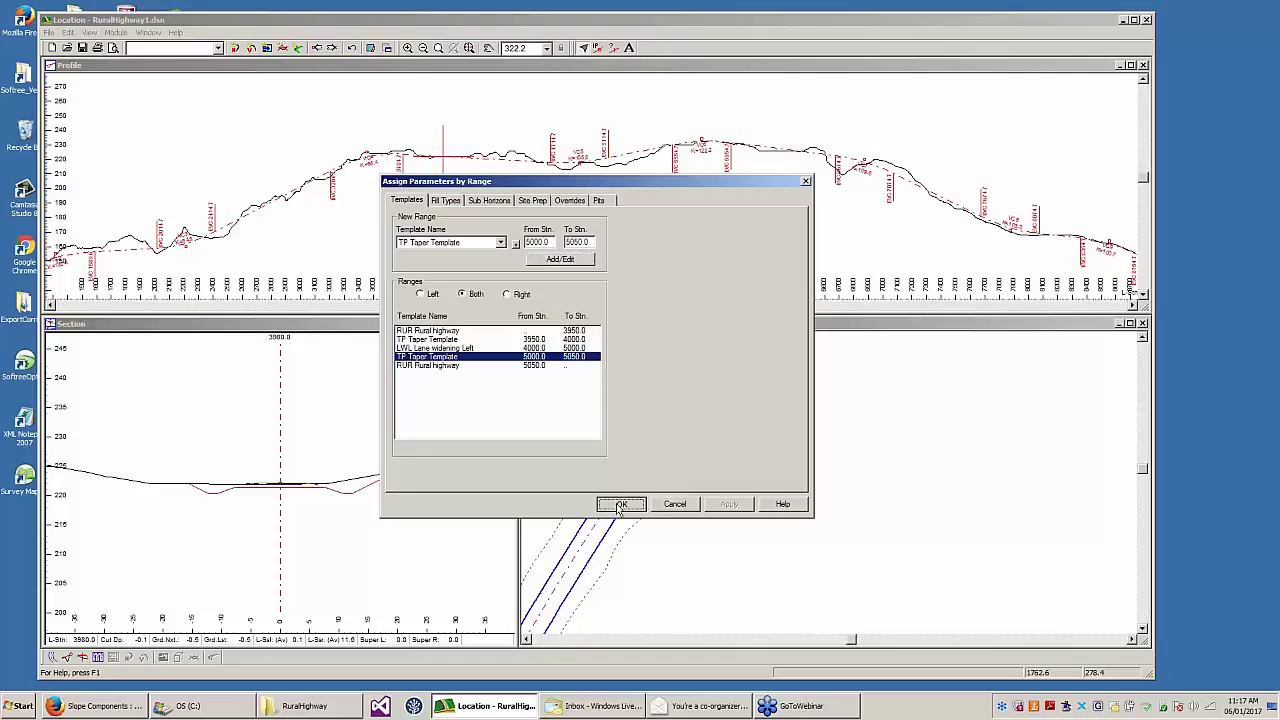
left_click(603, 386)
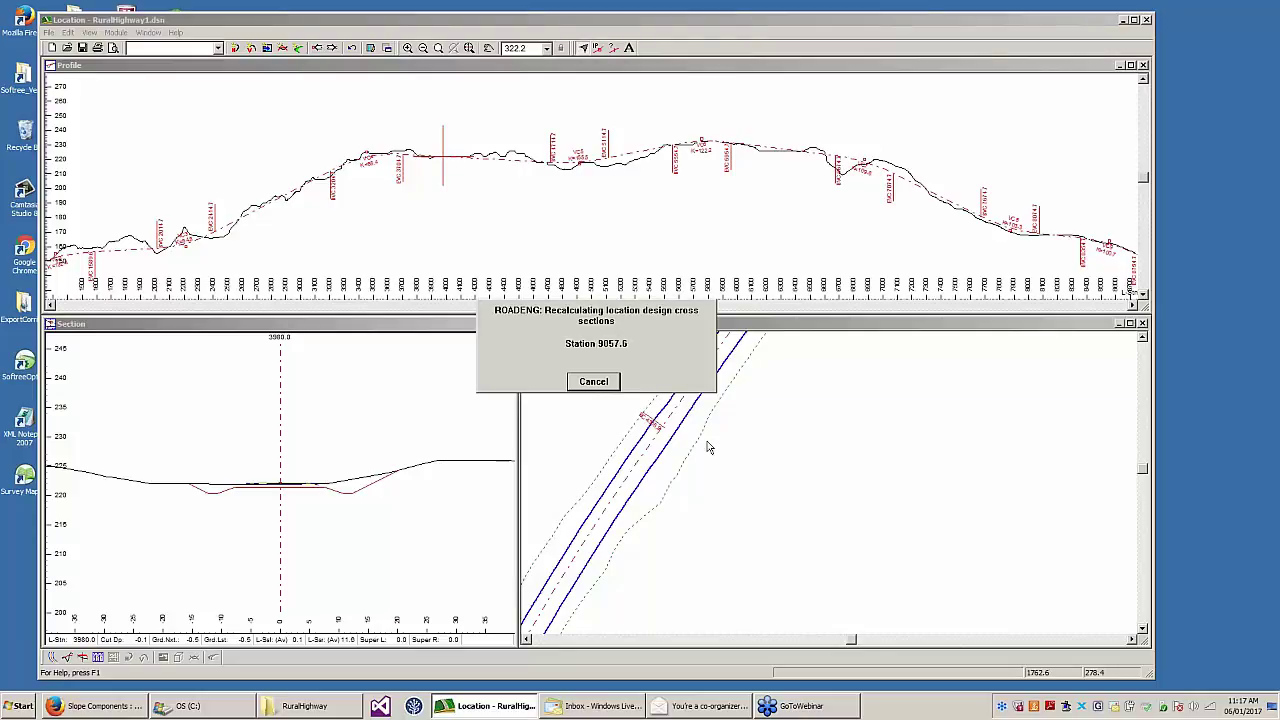
- Examine the profile and the plan's road edges around the taper into the widened lane near station 4000
scroll(754, 424, "down", 4)
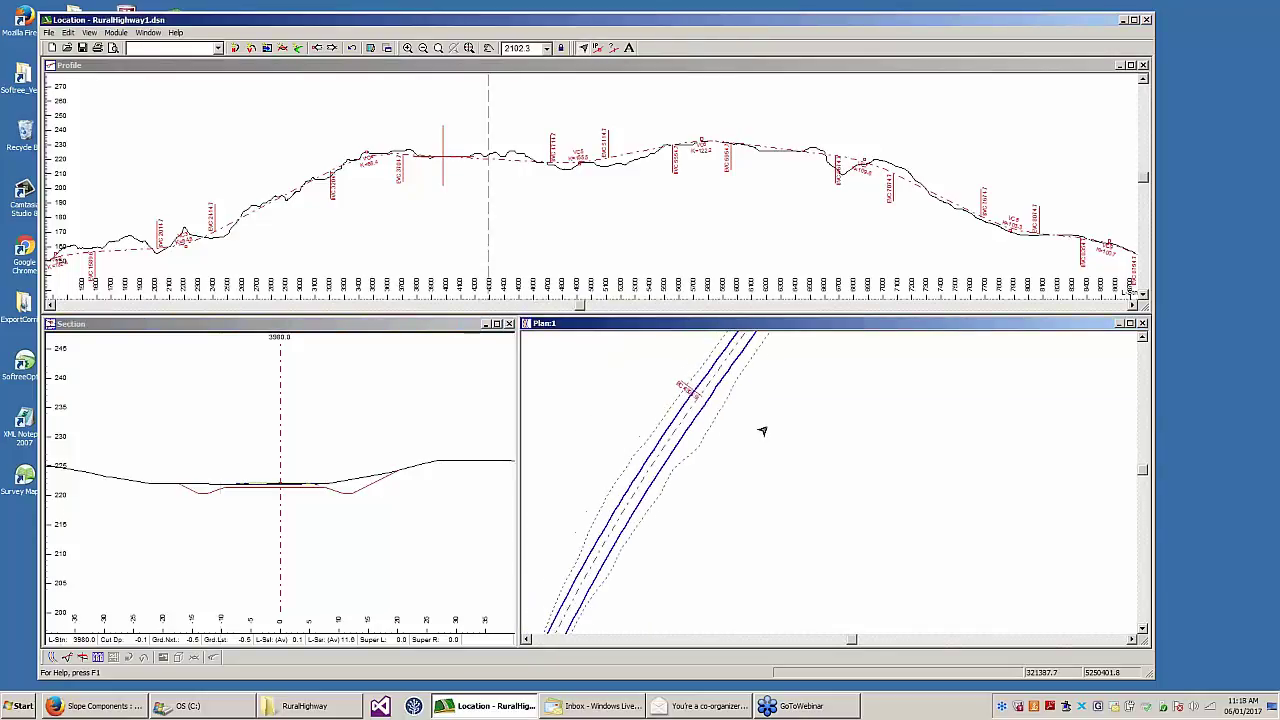
middle_click_drag(540, 245, 572, 242)
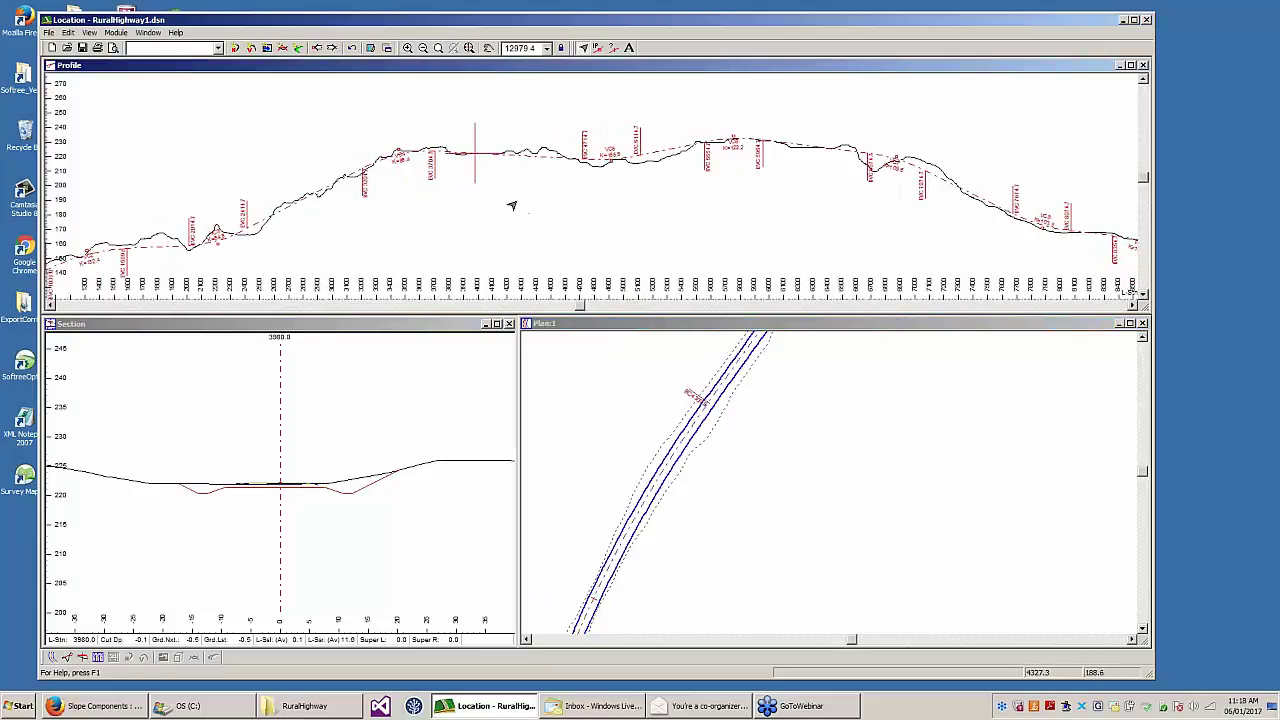
scroll(474, 171, "up", 3)
scroll(460, 151, "up", 6)
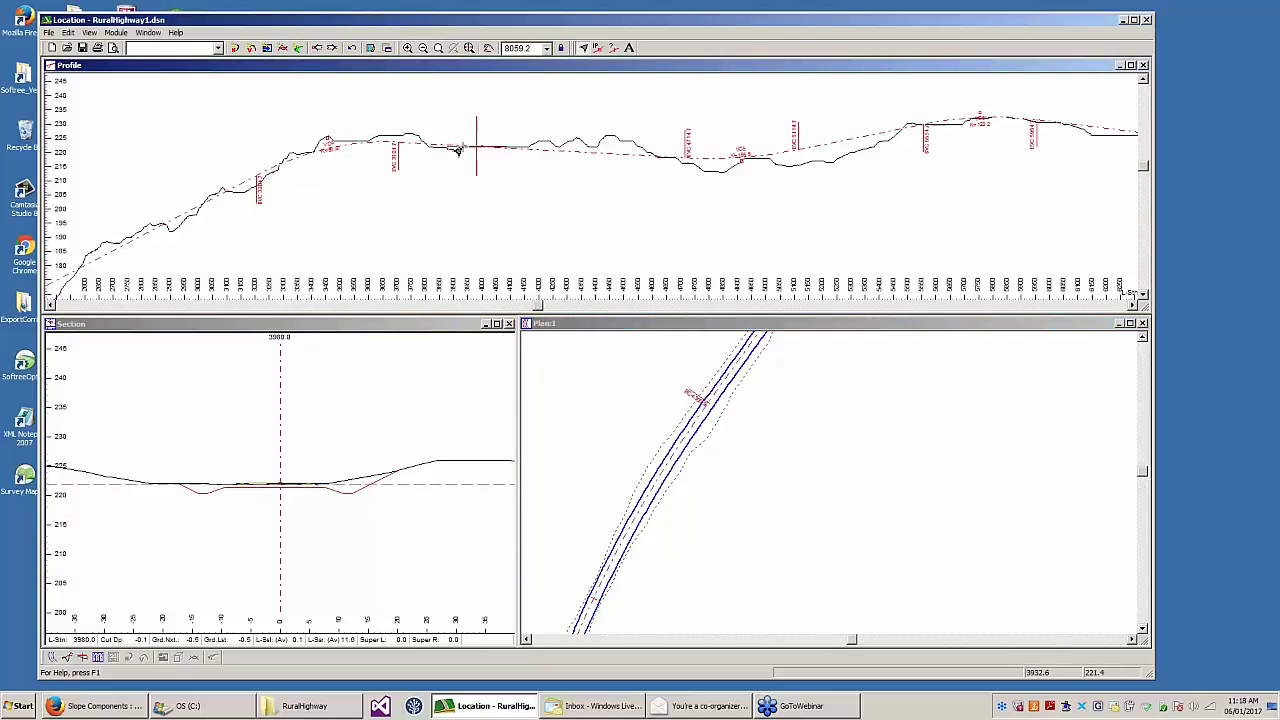
left_click(778, 495)
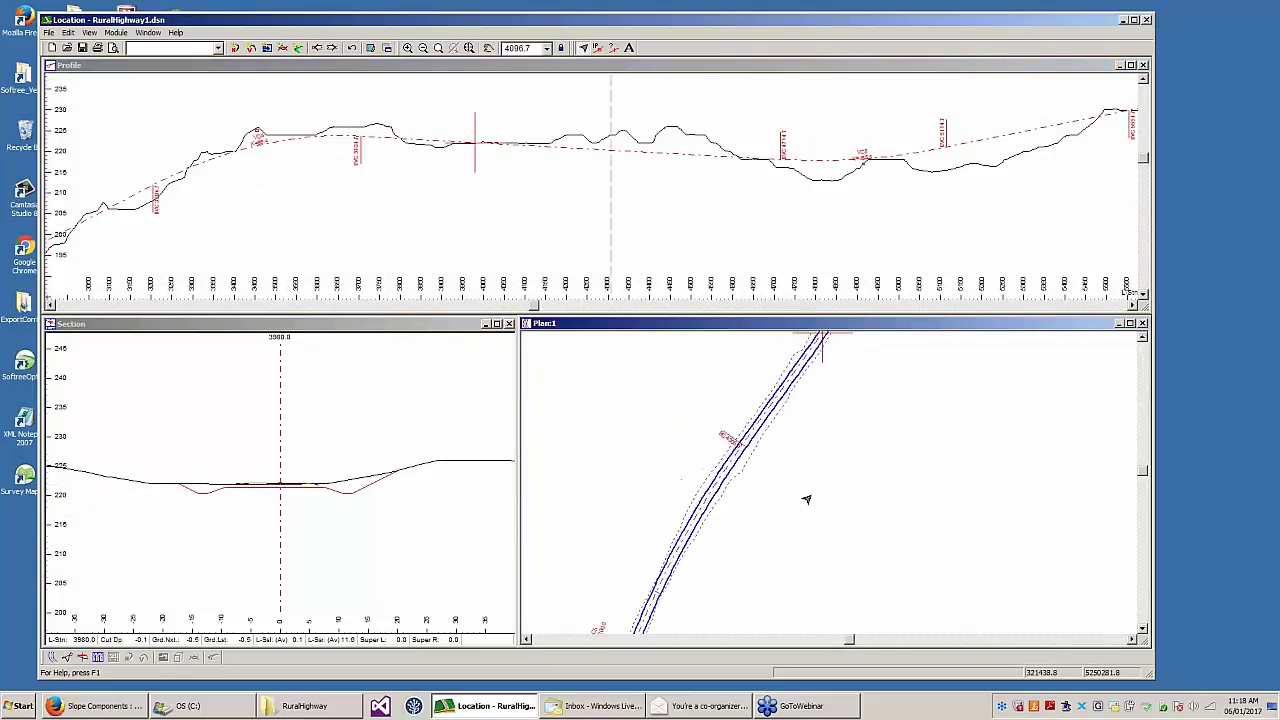
scroll(700, 455, "up", 4)
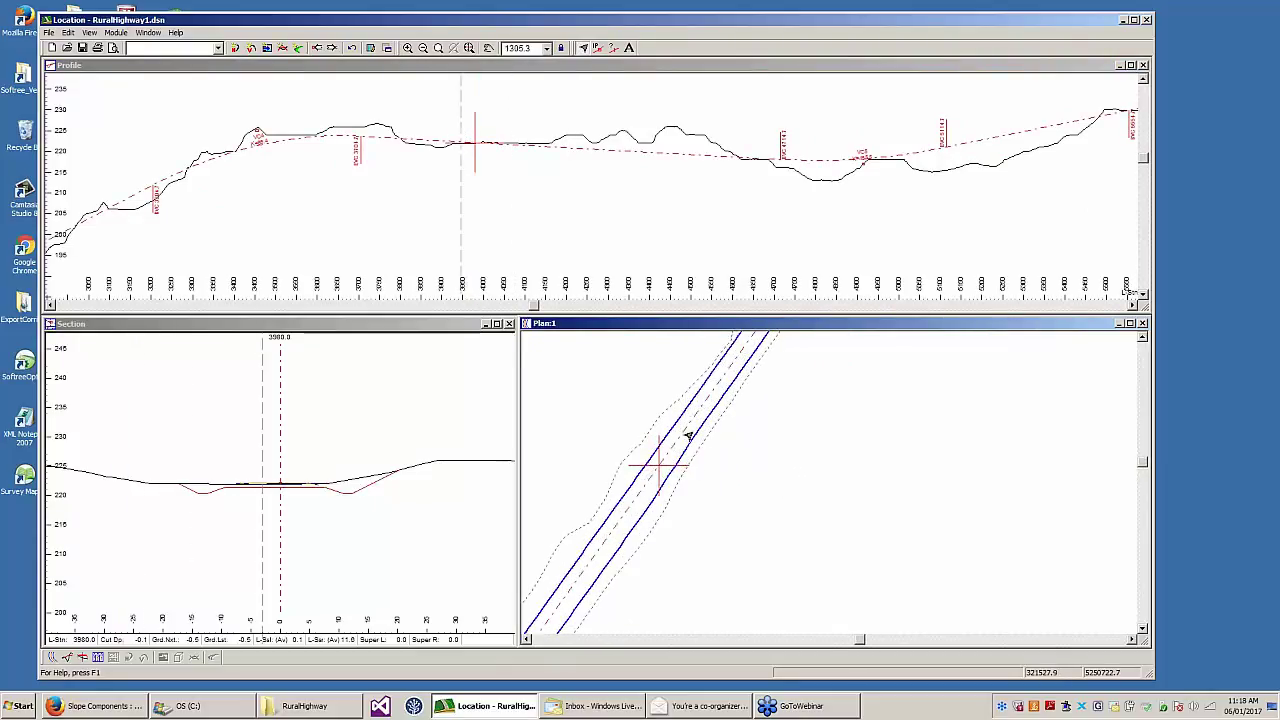
middle_click_drag(700, 466, 826, 419)
- Advance the cross section point by point through the start of the widening to station 4120 and examine the road surface there
left_click(296, 338)
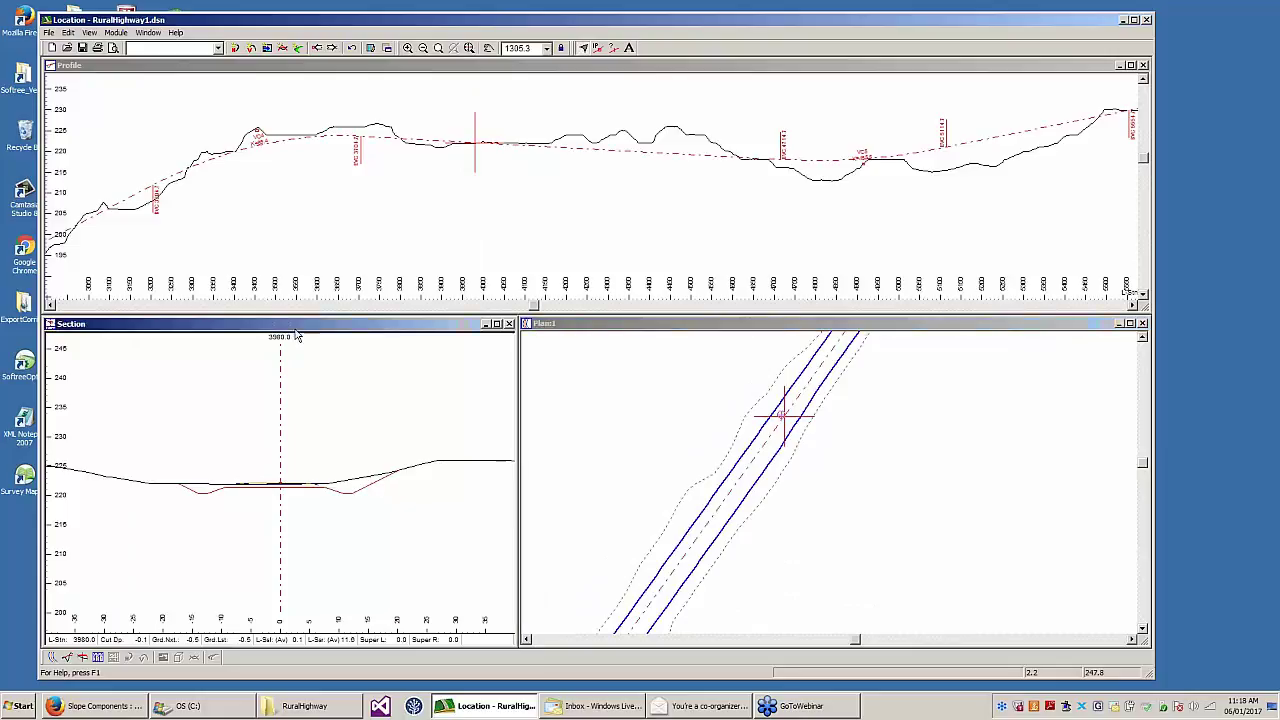
left_click(333, 48)
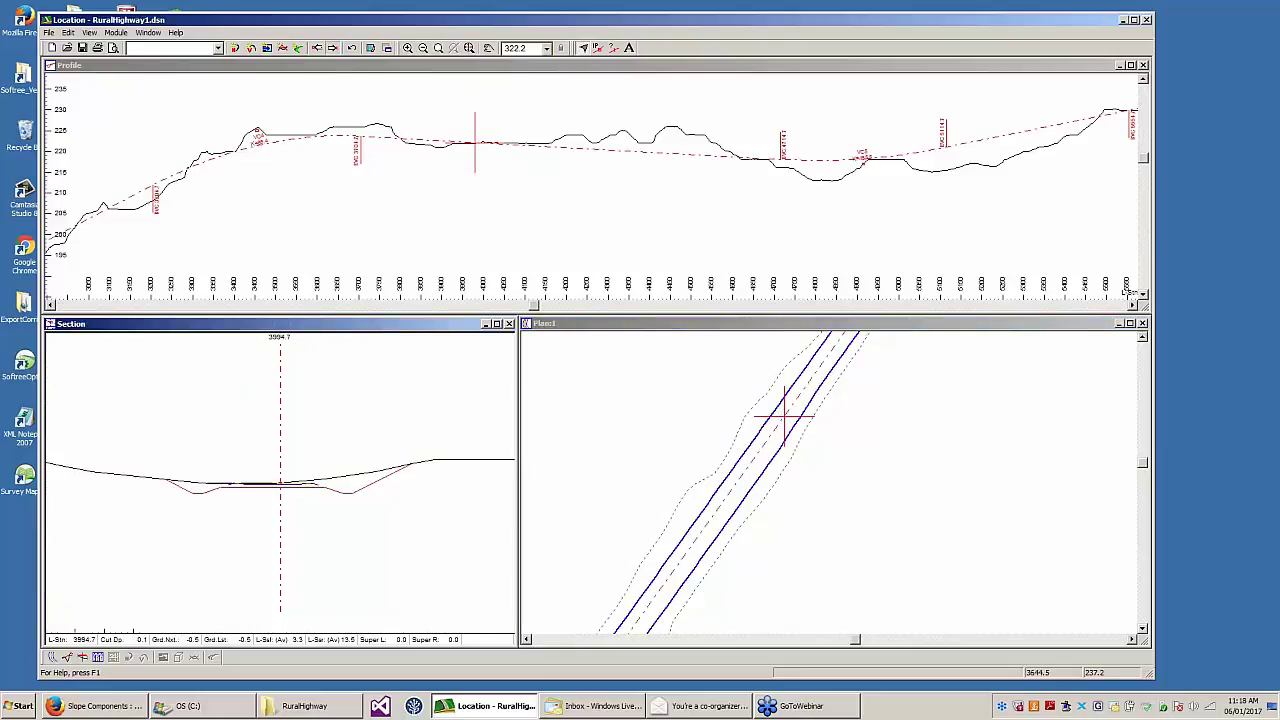
left_click(333, 48)
left_click(333, 48)
left_click(333, 48)
left_click(333, 48)
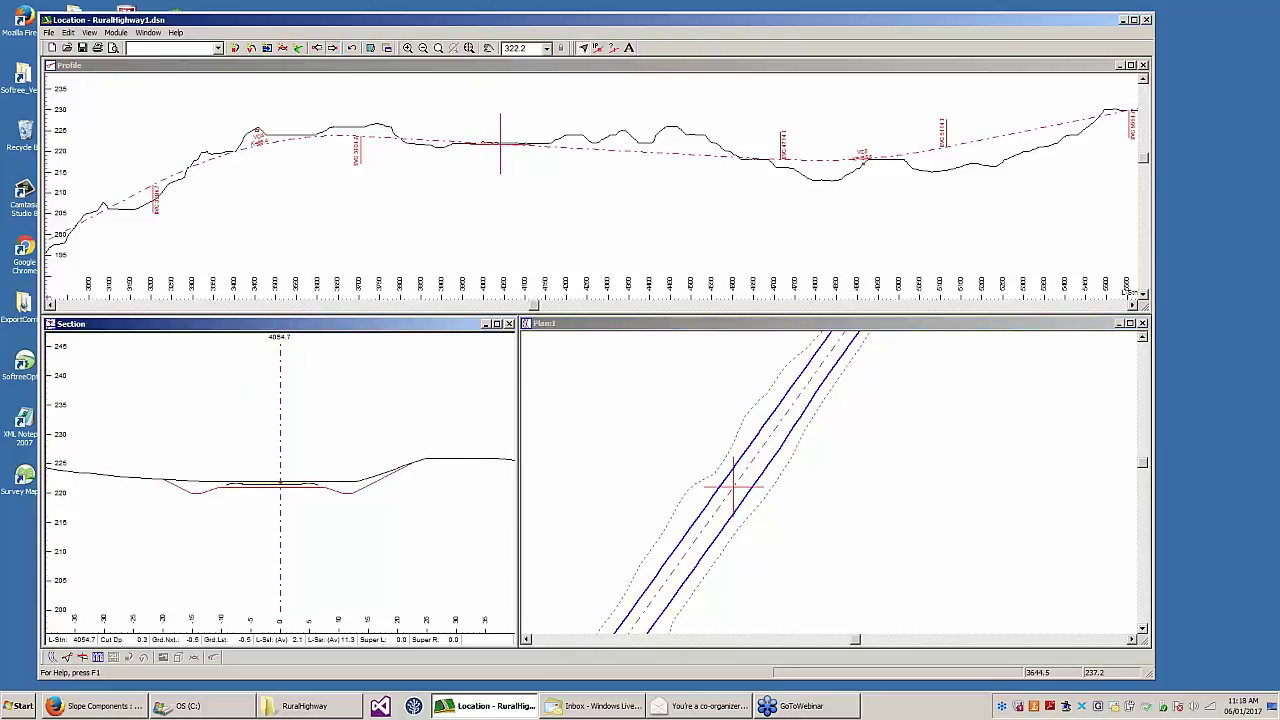
left_click(333, 48)
left_click(333, 48)
left_click(333, 48)
left_click(333, 48)
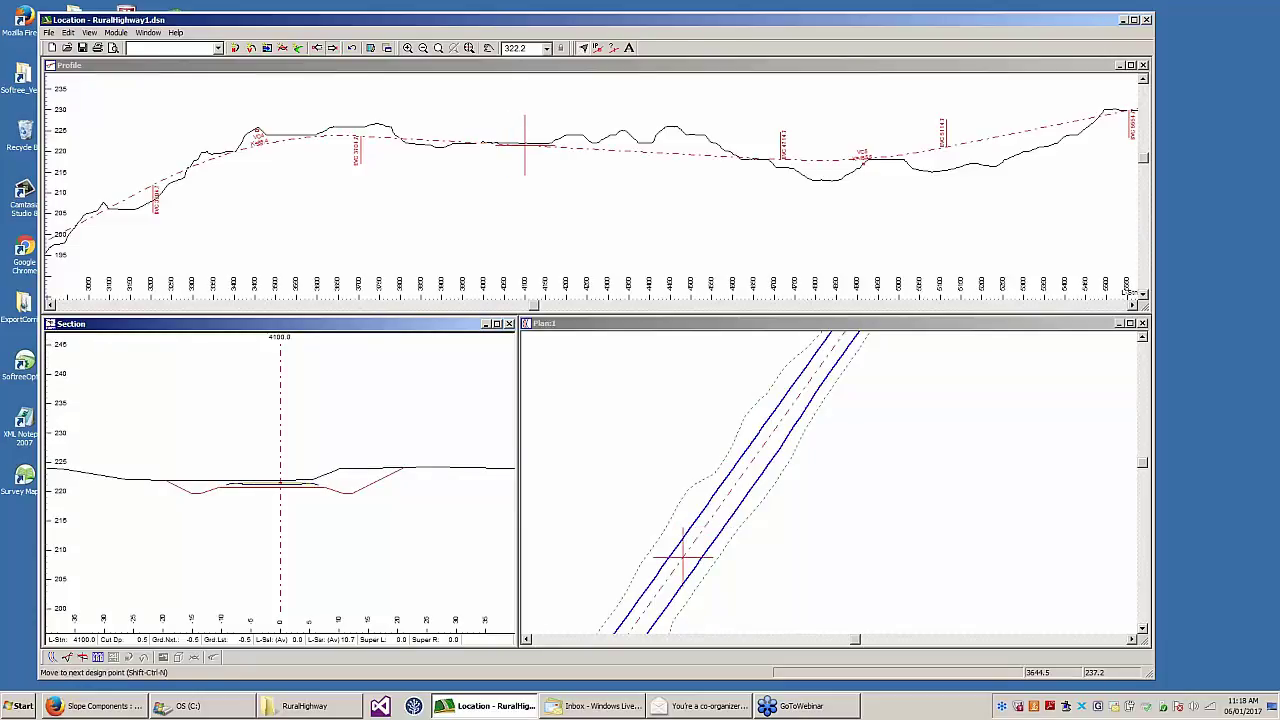
left_click(333, 48)
left_click(333, 48)
middle_click_drag(302, 516, 373, 521)
scroll(320, 453, "up", 3)
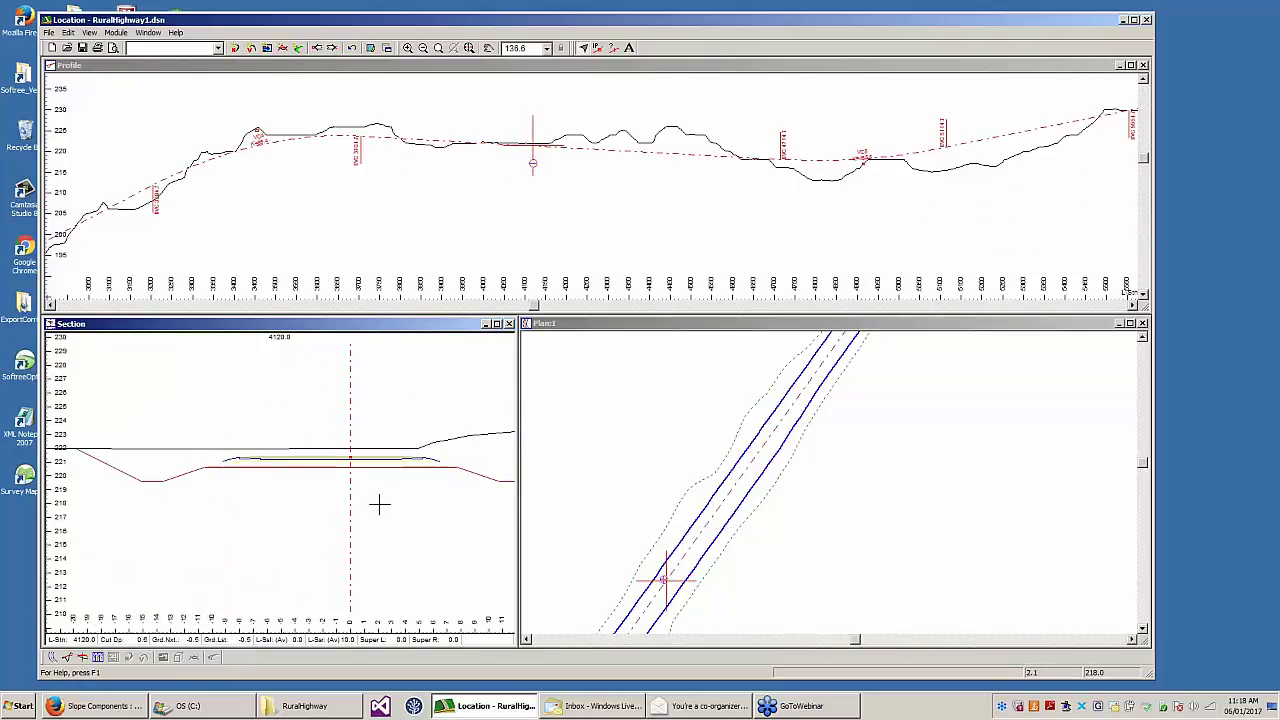
middle_click_drag(436, 468, 421, 504)
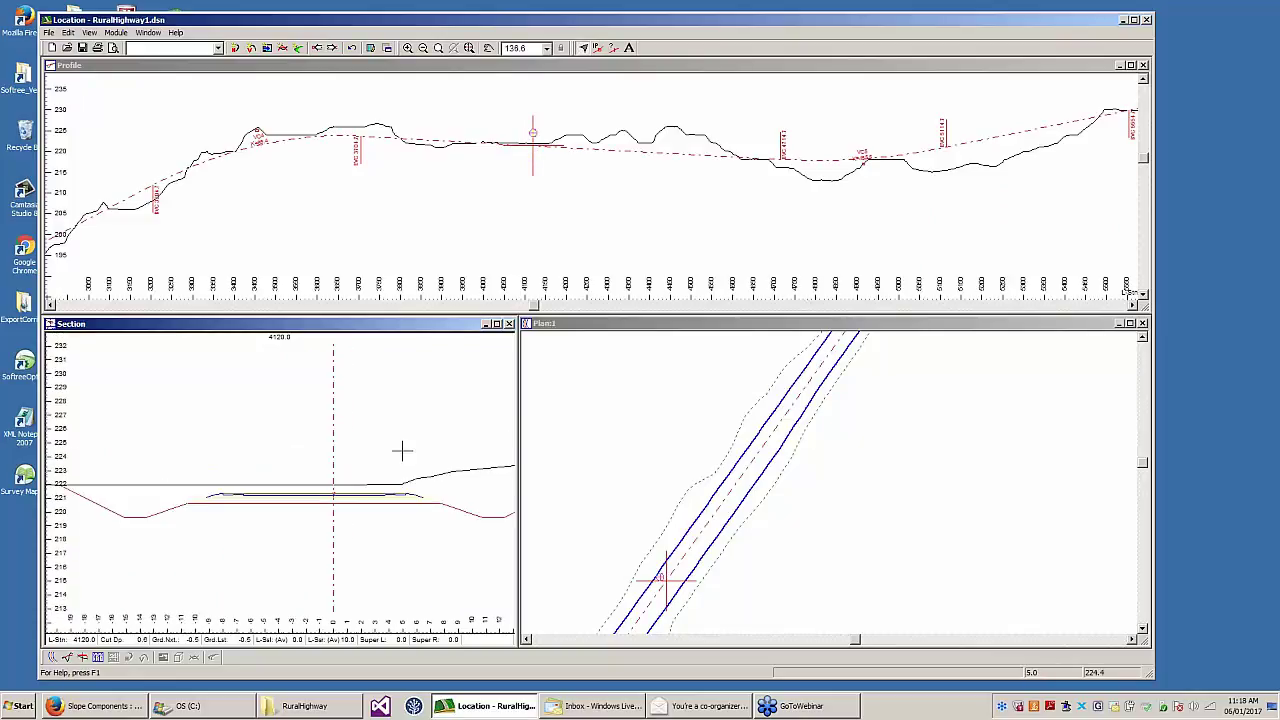
- Open the template table for editing and expand the LWL - Lane widening Left template to list its components
left_click(68, 33)
left_click(97, 177)
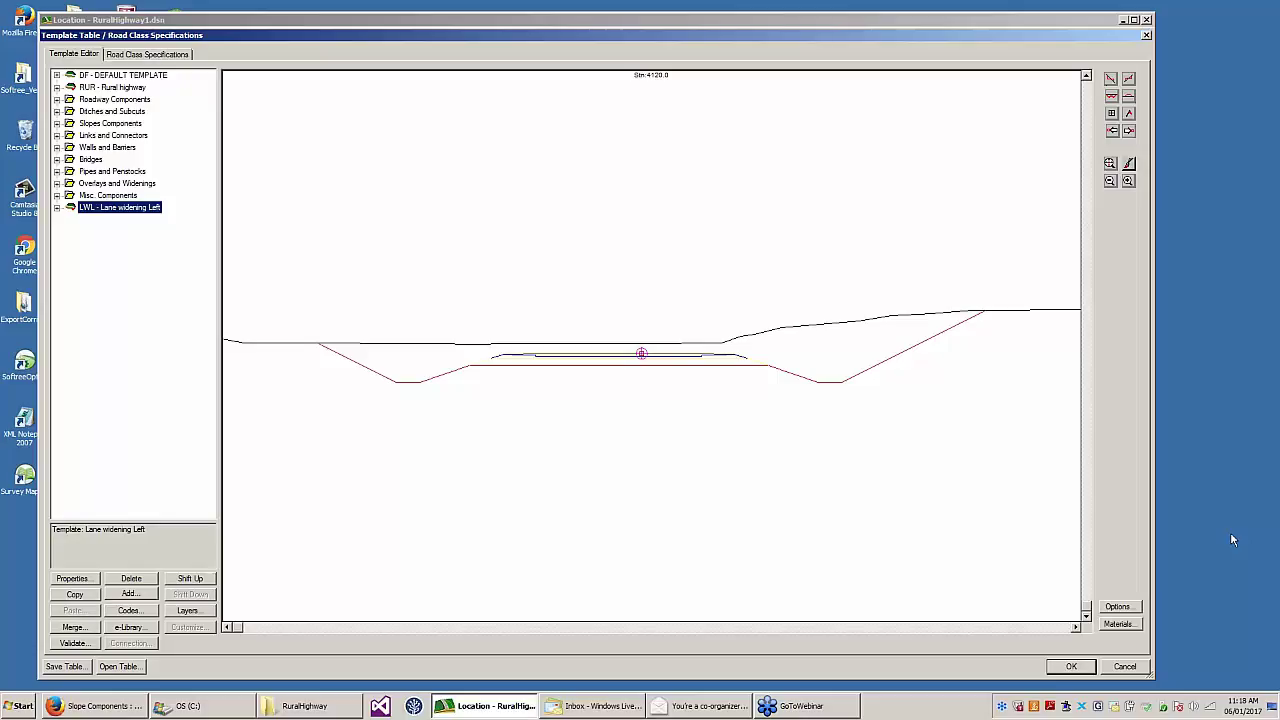
double_click(101, 210)
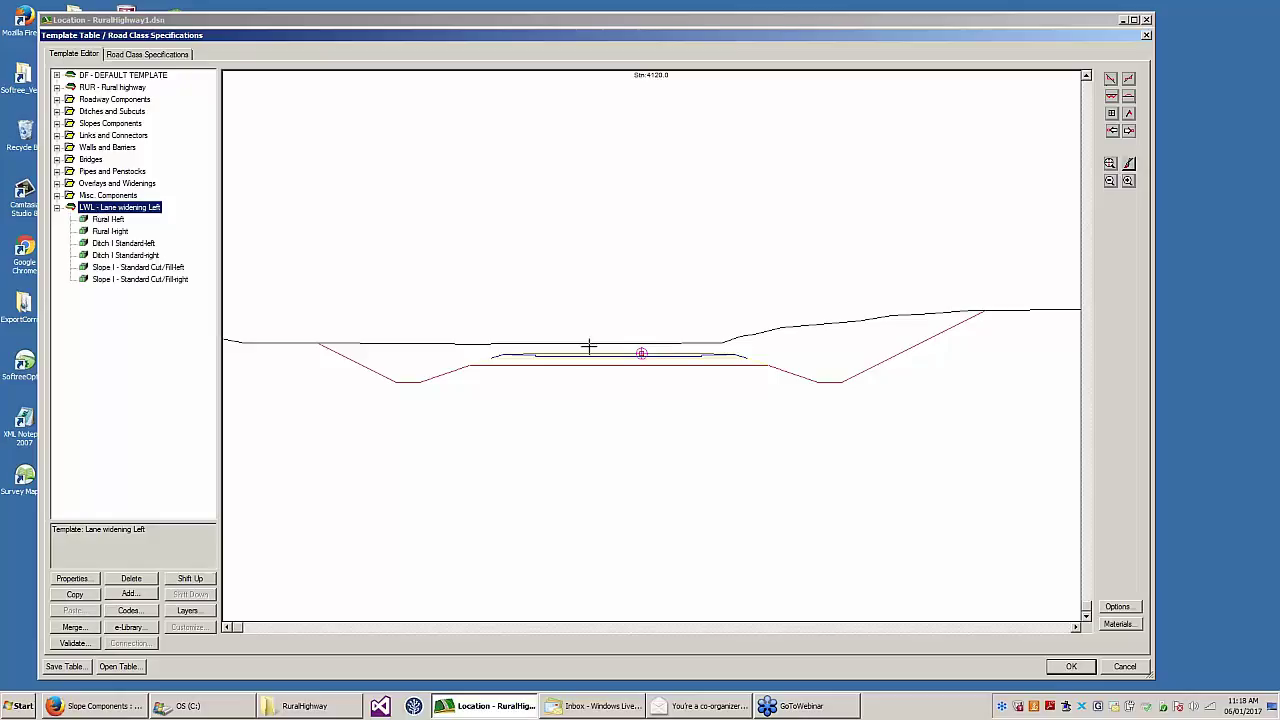
middle_click_drag(589, 346, 575, 369)
scroll(575, 369, "down", 1)
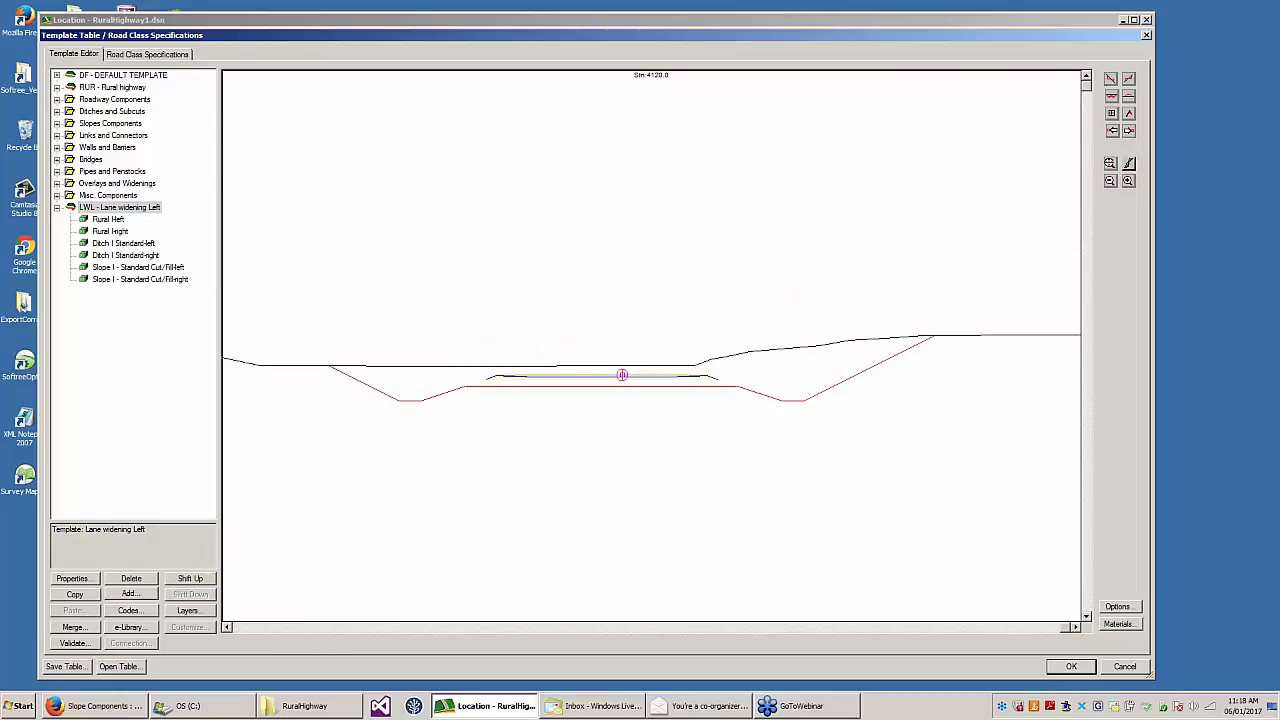
- Convert the Rural I-left stock component of the Lane widening Left template to a custom component
left_click(108, 219)
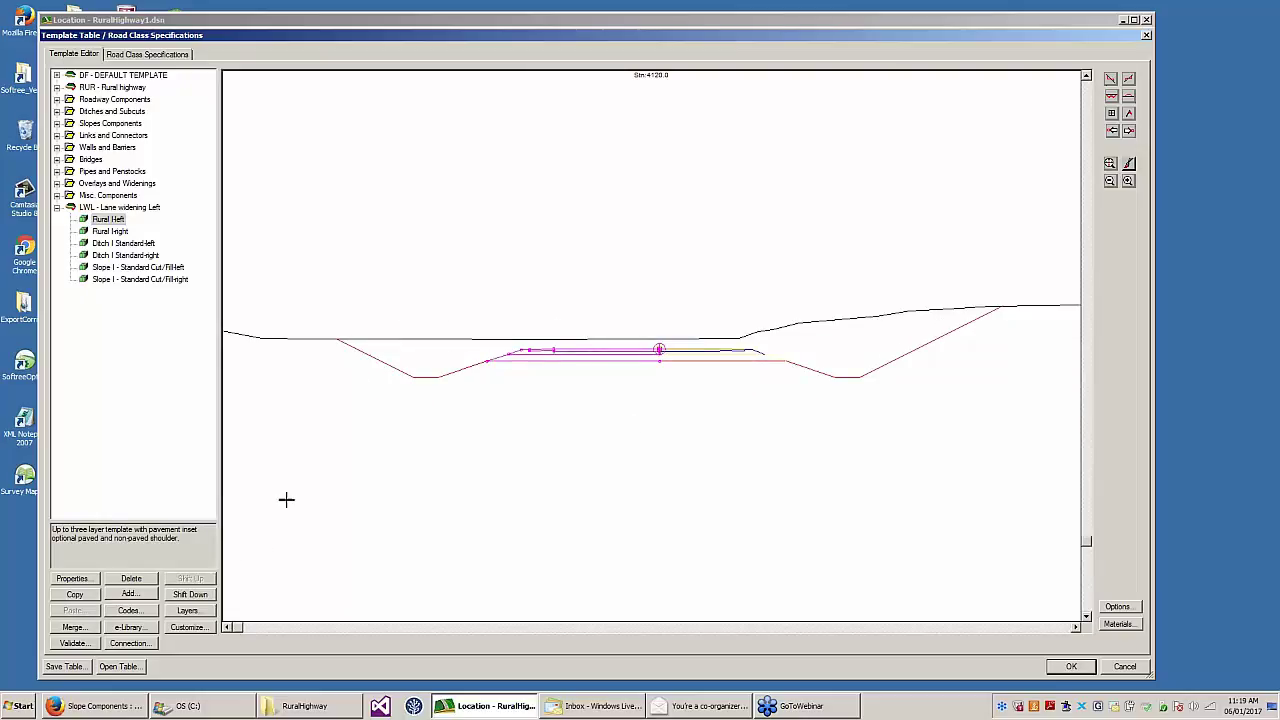
left_click(112, 220)
left_click(183, 631)
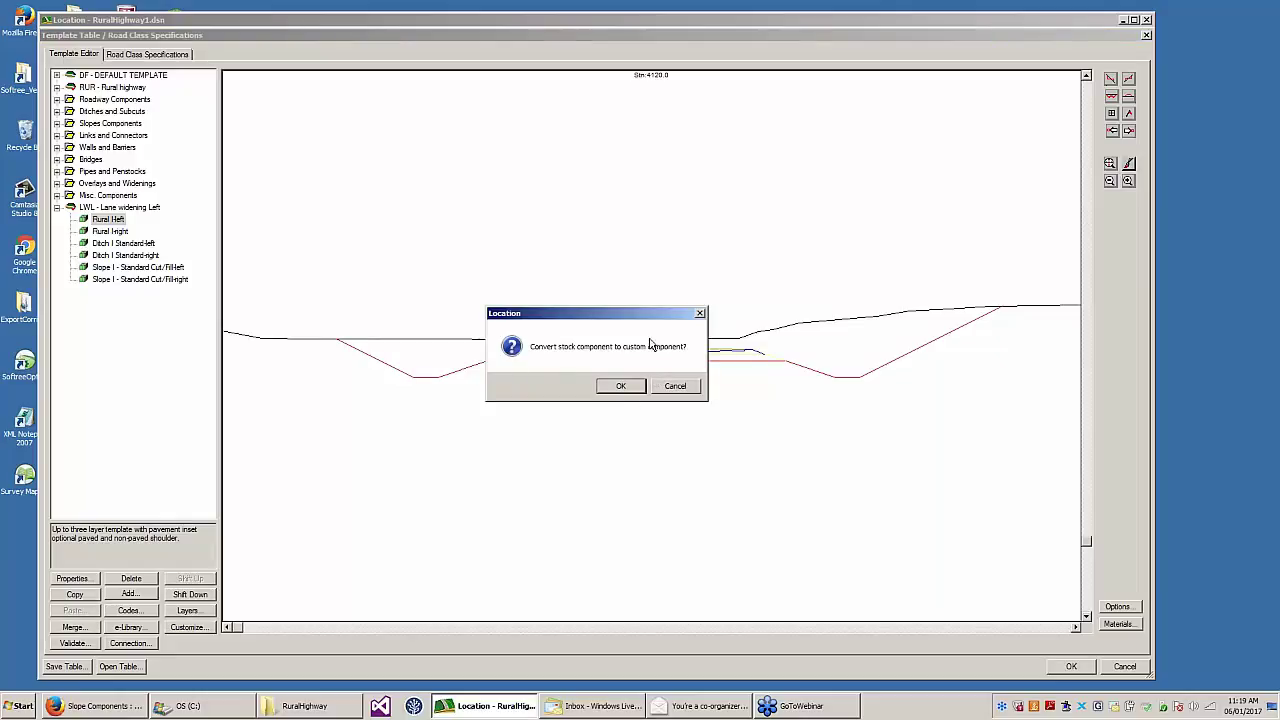
left_click(620, 386)
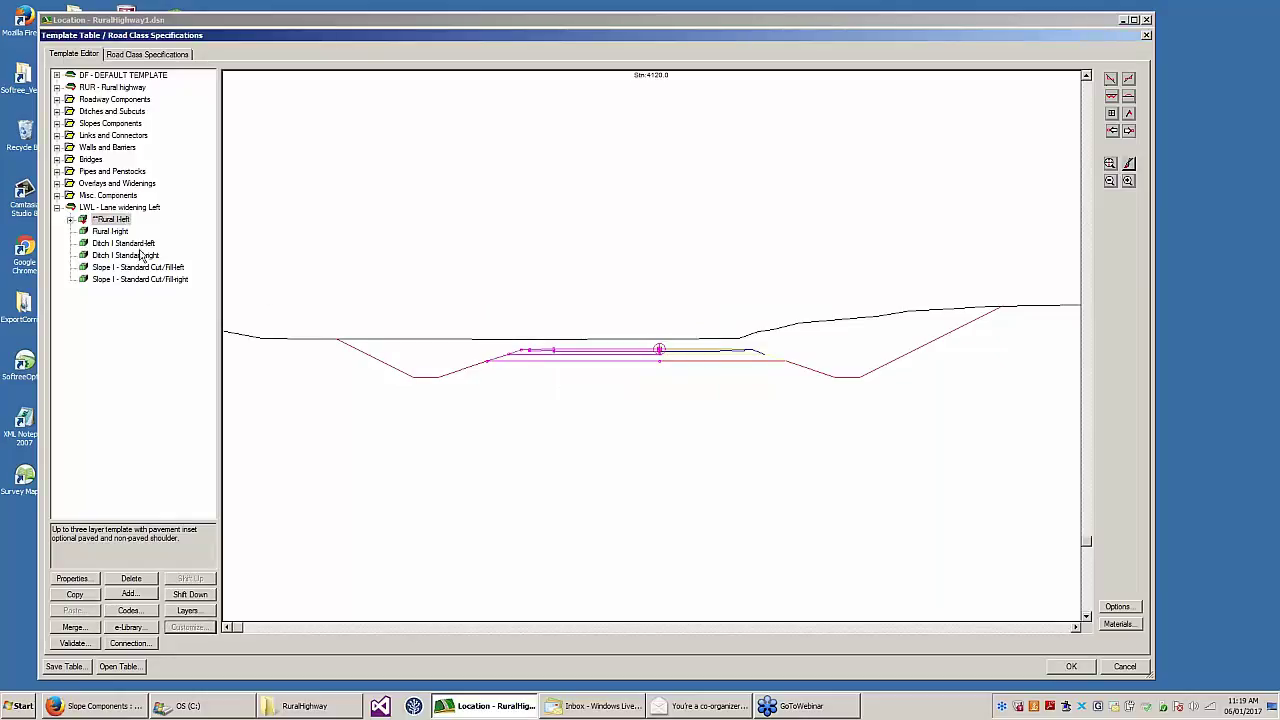
- Inspect the custom component's Subgrade-left fragment, including its surface fragment properties and its RE (ROAD_WIDTH) leg
left_click(70, 220)
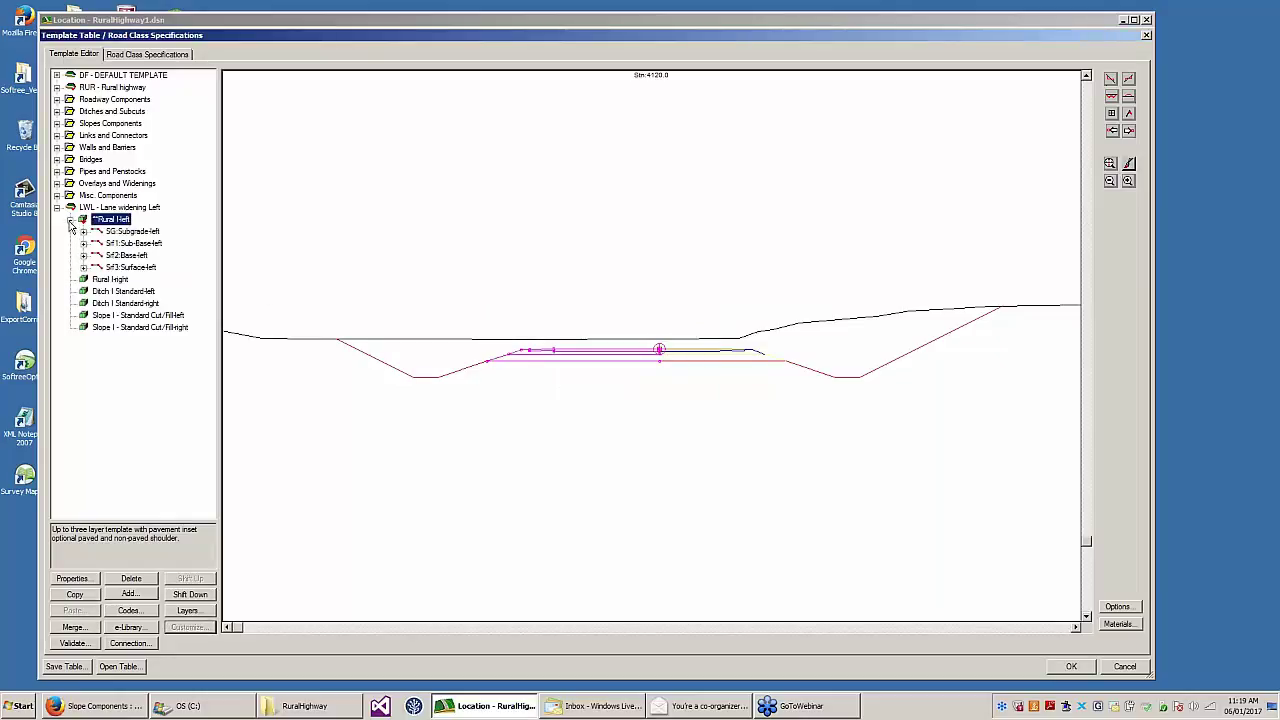
double_click(124, 232)
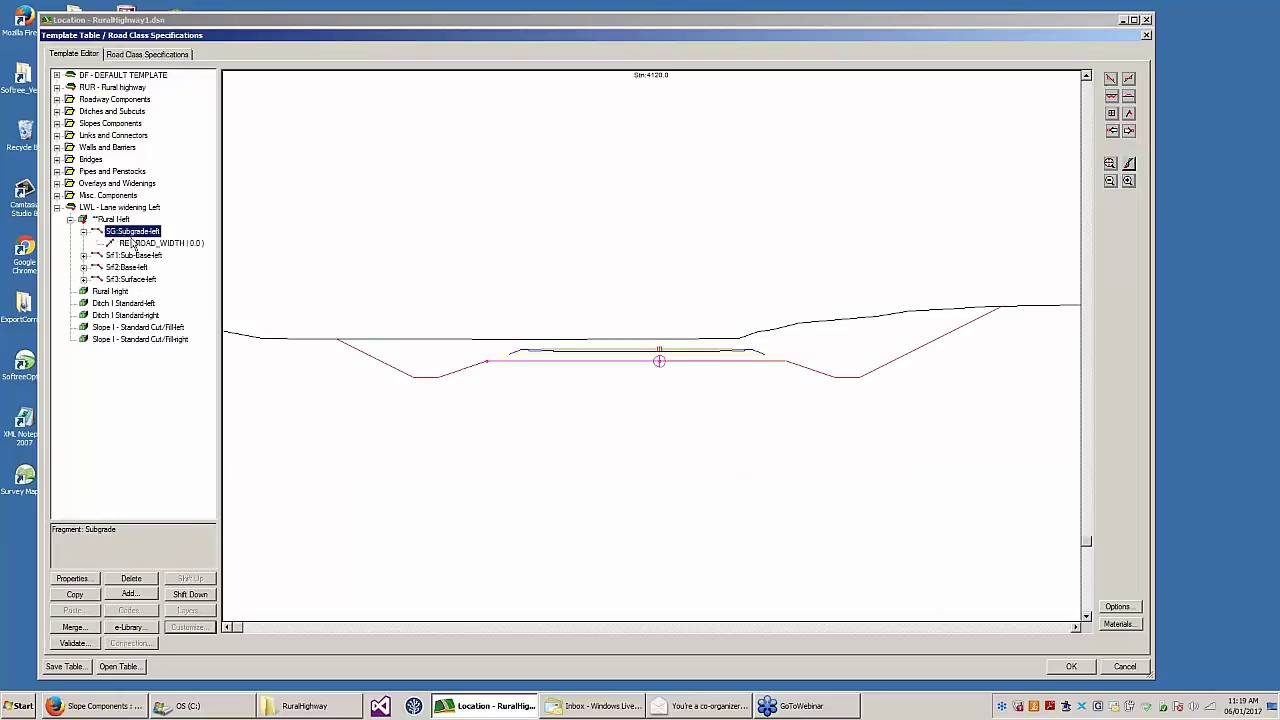
left_click(132, 242)
scroll(471, 374, "up", 1)
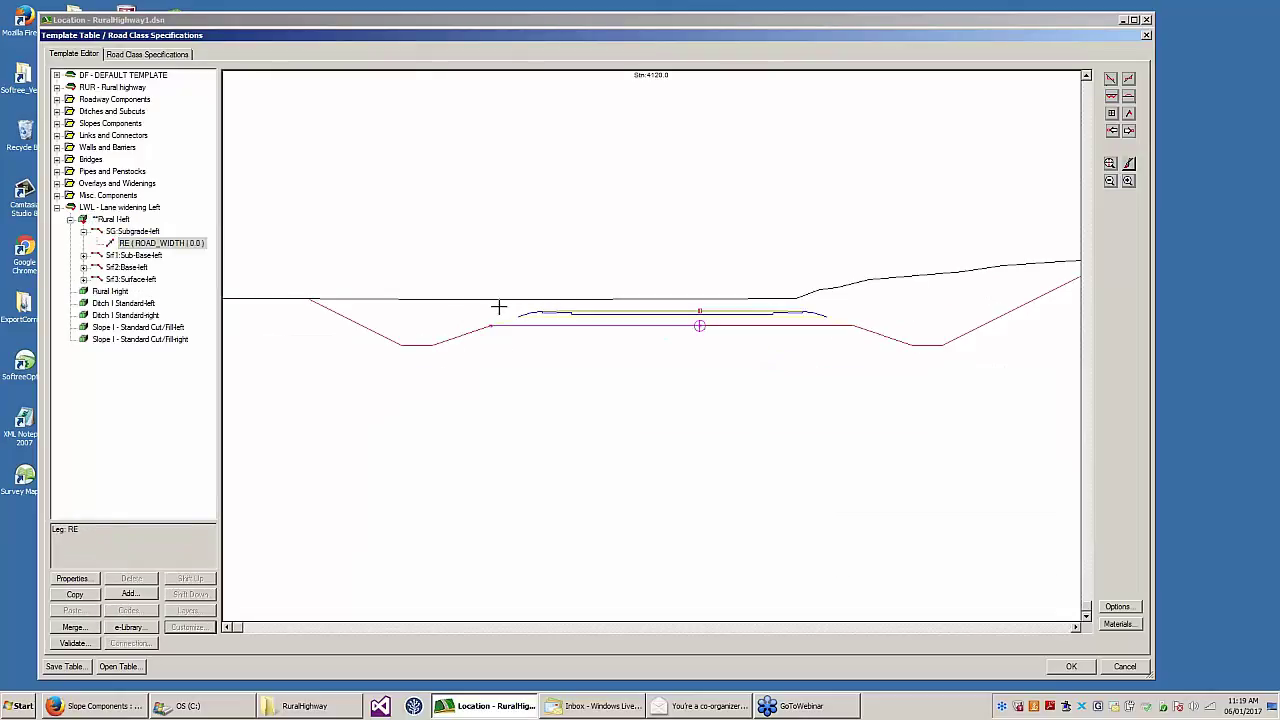
left_click(133, 231)
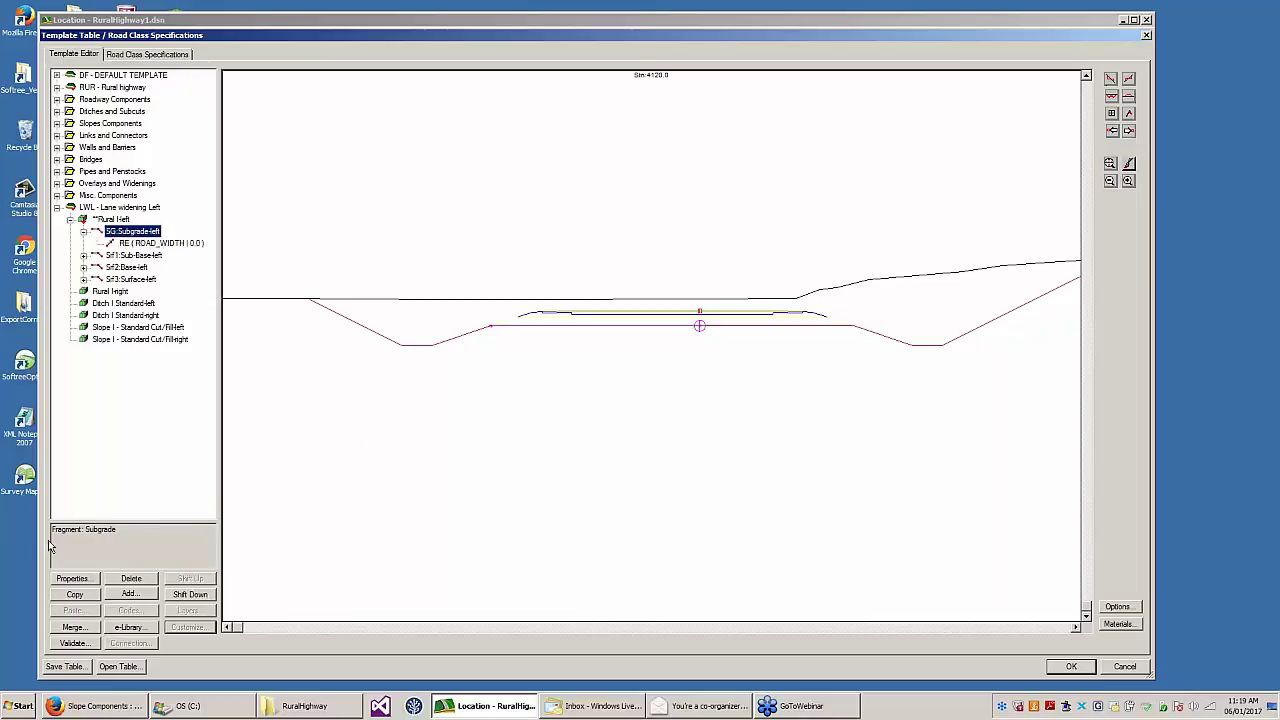
left_click(72, 578)
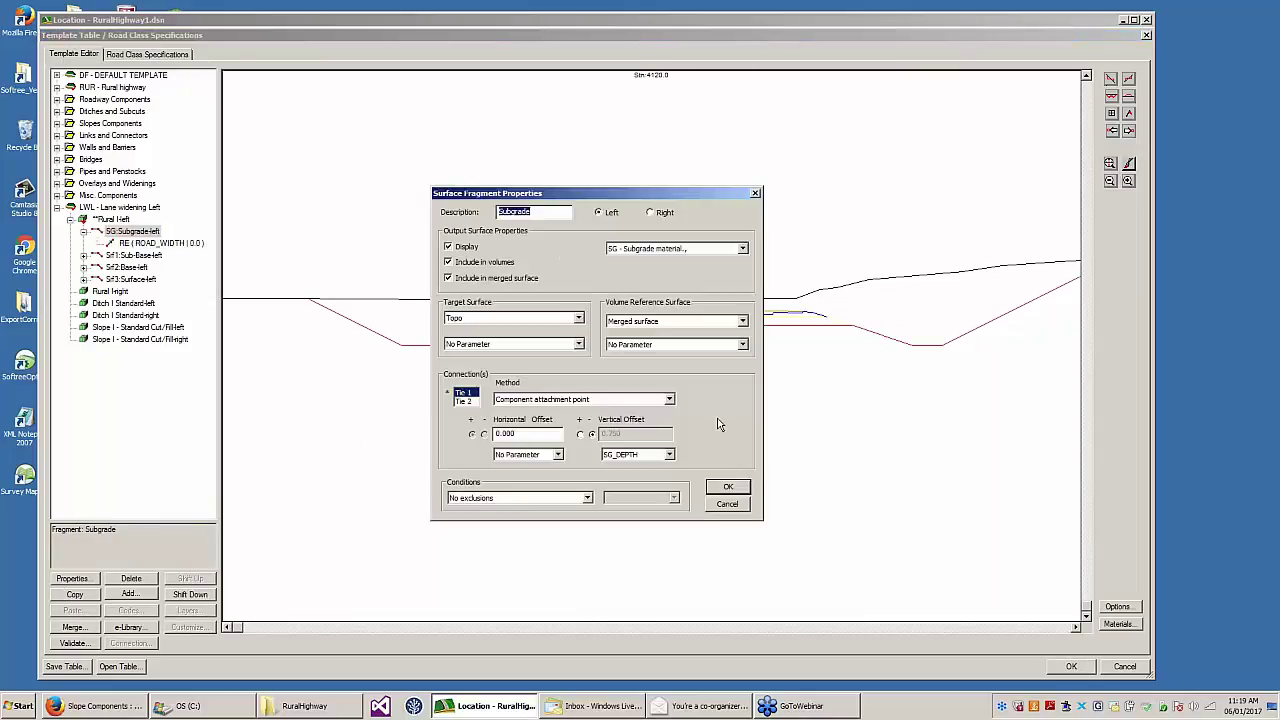
left_click(727, 504)
left_click(140, 243)
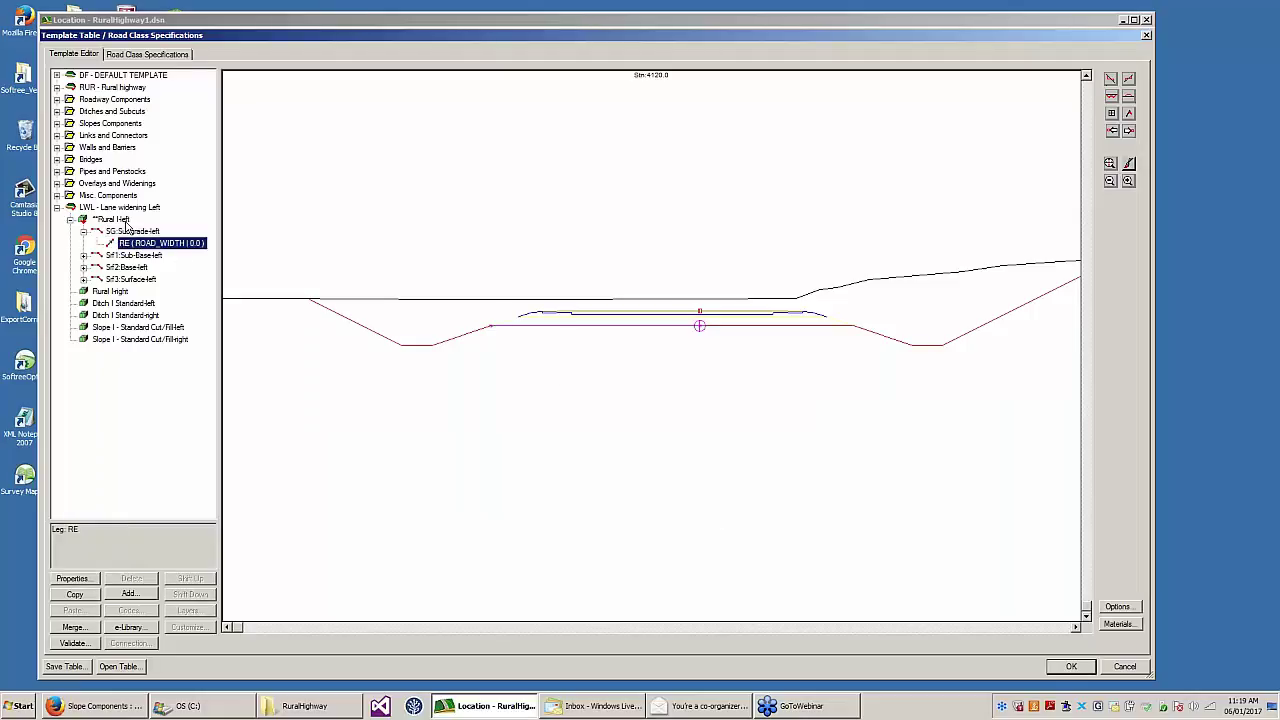
left_click_drag(560, 299, 523, 299)
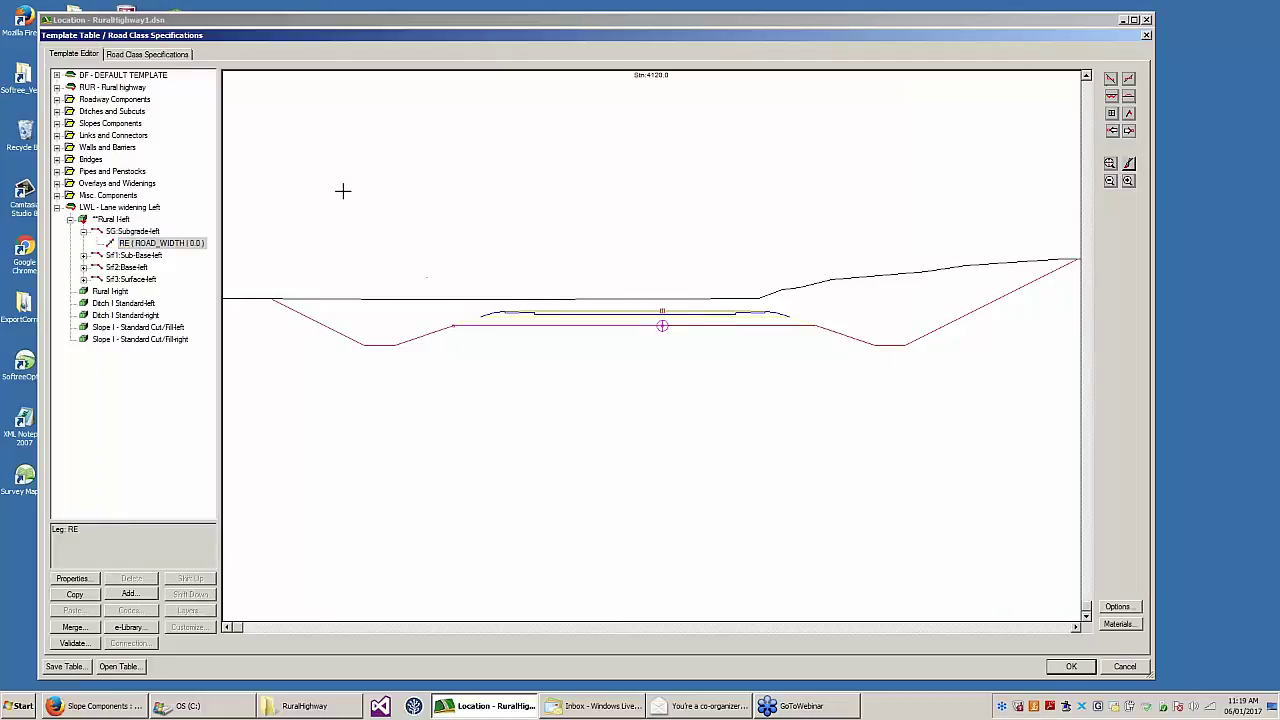
- Collapse the custom Rural I-left component and examine the whole component highlighted in the template's cross section
left_click(85, 232)
double_click(112, 221)
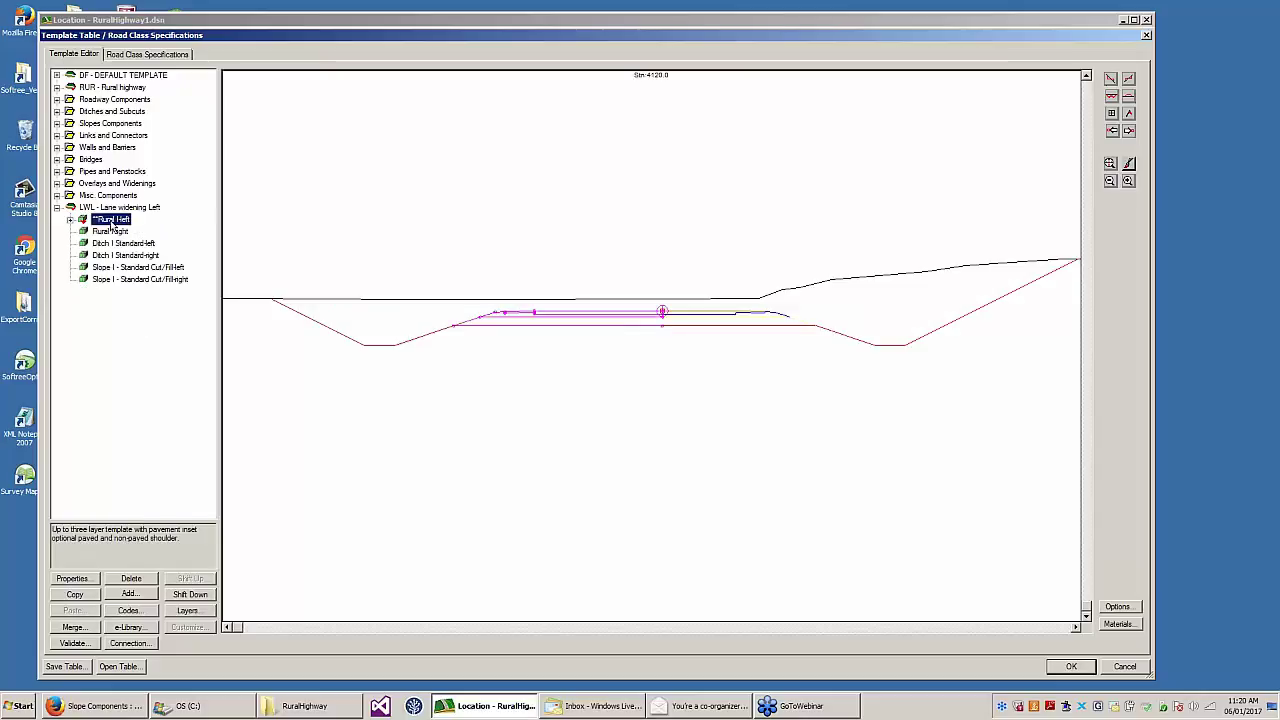
left_click_drag(806, 338, 842, 328)
scroll(818, 308, "down", 1)
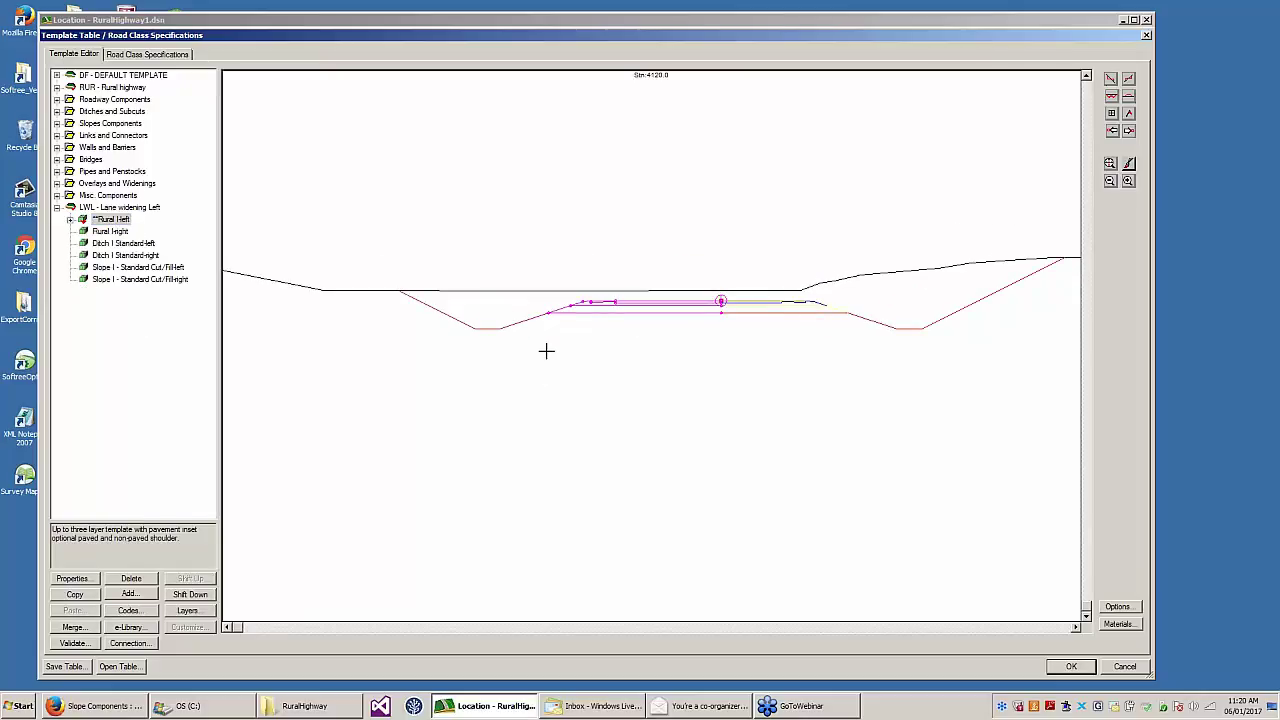
left_click_drag(509, 325, 514, 273)
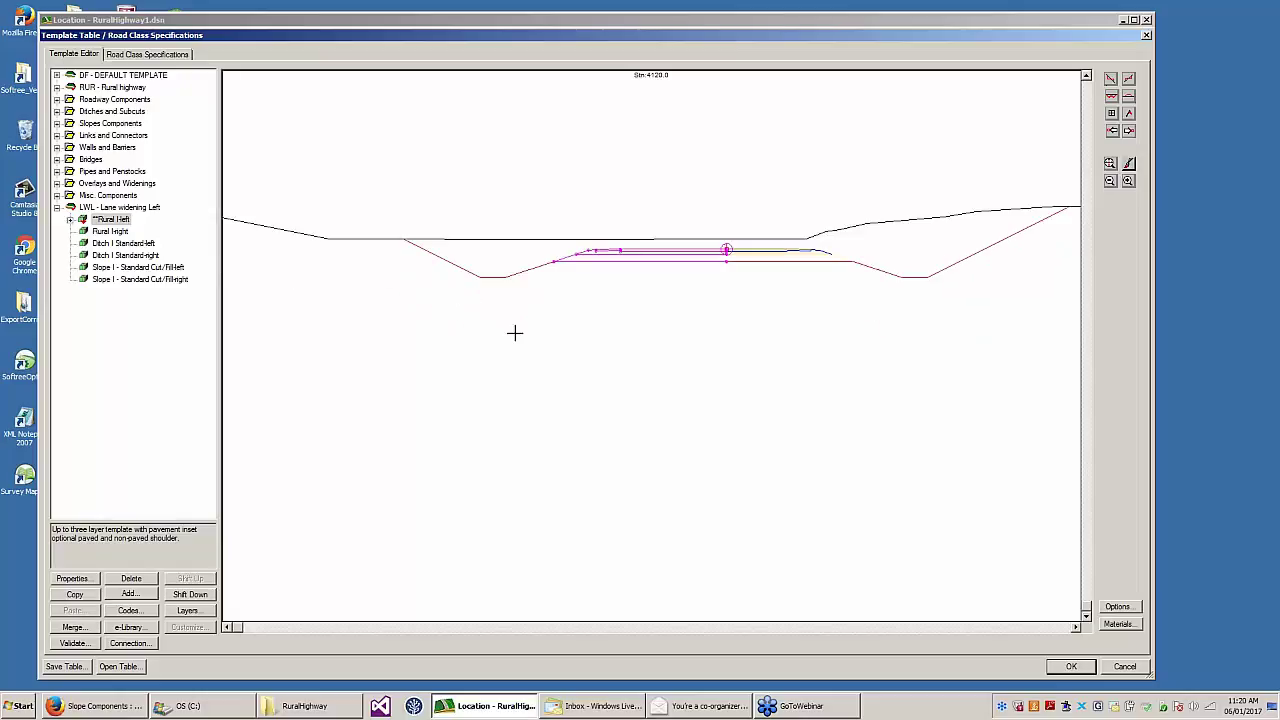
- Examine the surface and subgrade layers of the custom Rural I-left component in the template's cross section
middle_click_drag(525, 339, 496, 402)
scroll(683, 352, "up", 2)
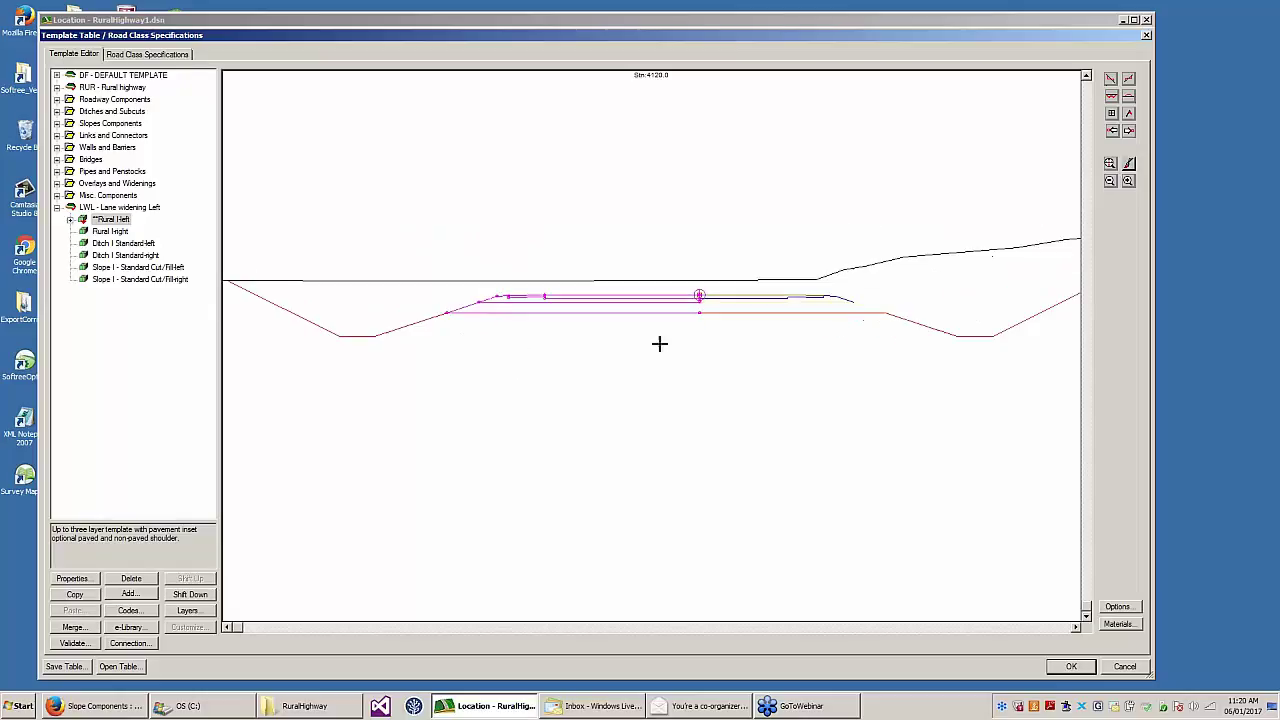
scroll(659, 344, "up", 2)
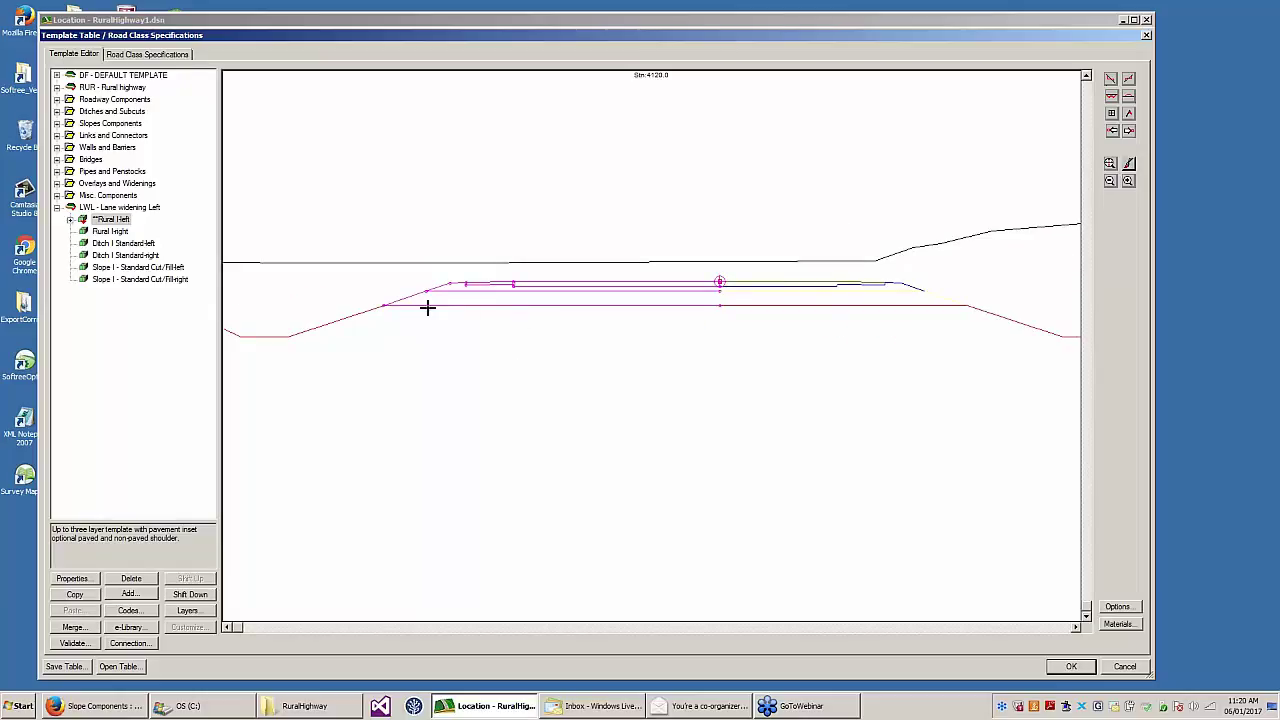
middle_click_drag(573, 366, 695, 372)
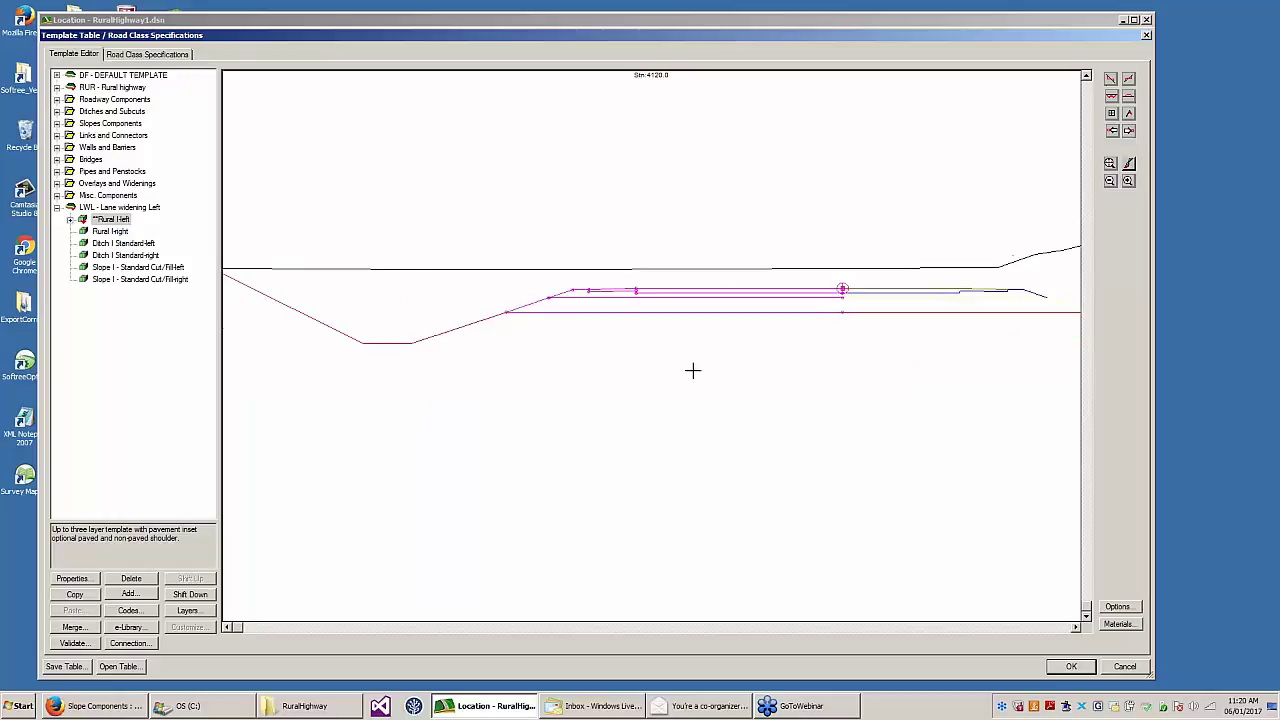
mouse_move(579, 306)
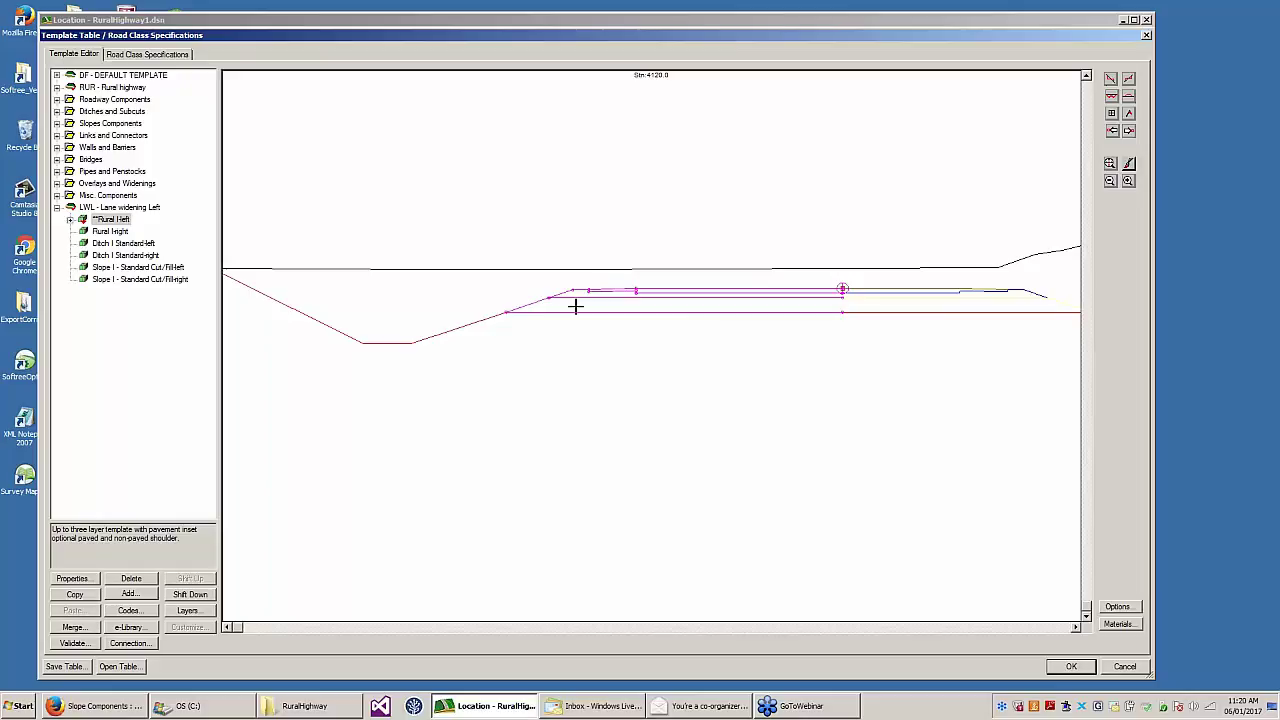
middle_click_drag(542, 265, 552, 279)
scroll(520, 262, "down", 2)
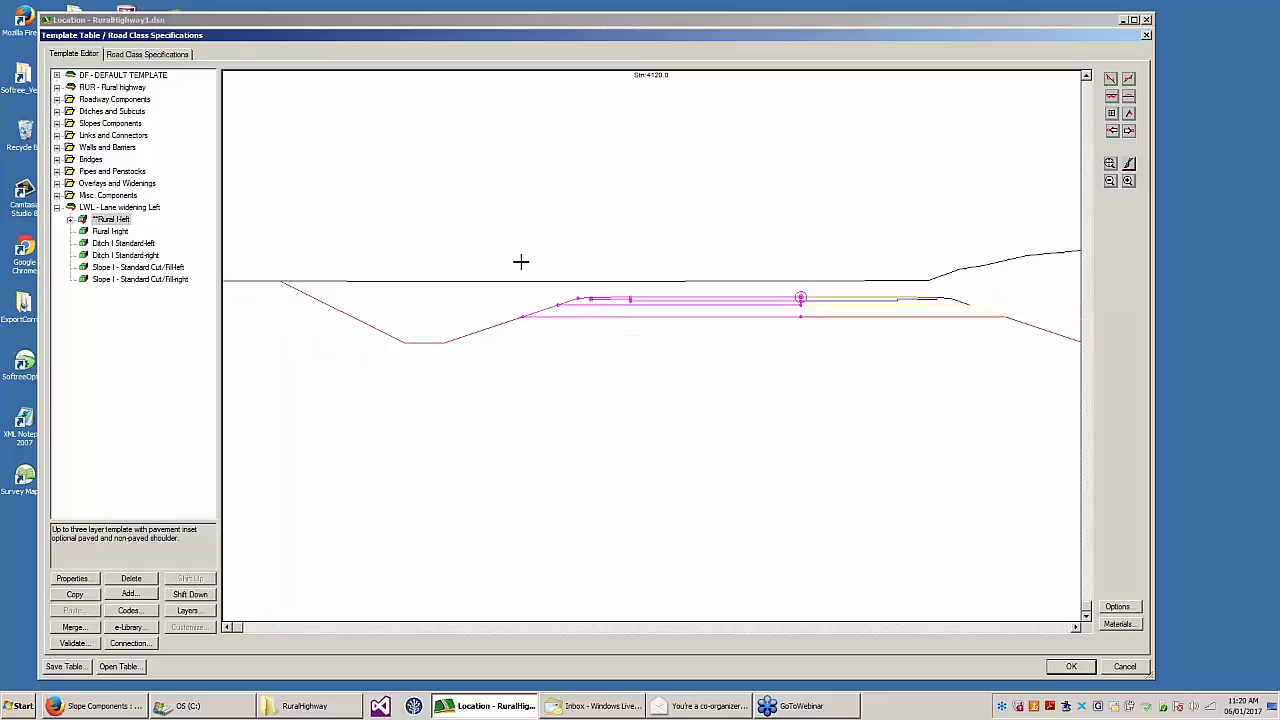
- Hatch the SG cut area in the template's cross section, read its area, and remove the hatch
scroll(434, 296, "down", 1)
right_click(434, 305)
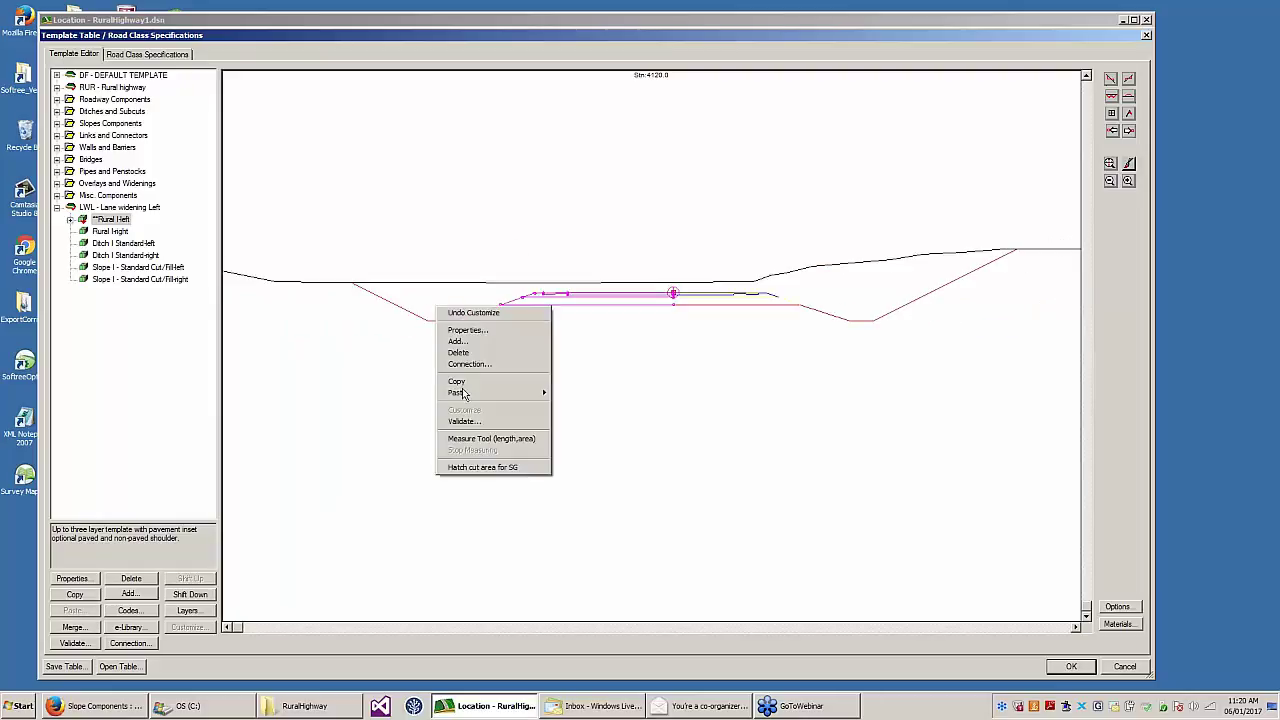
left_click(470, 463)
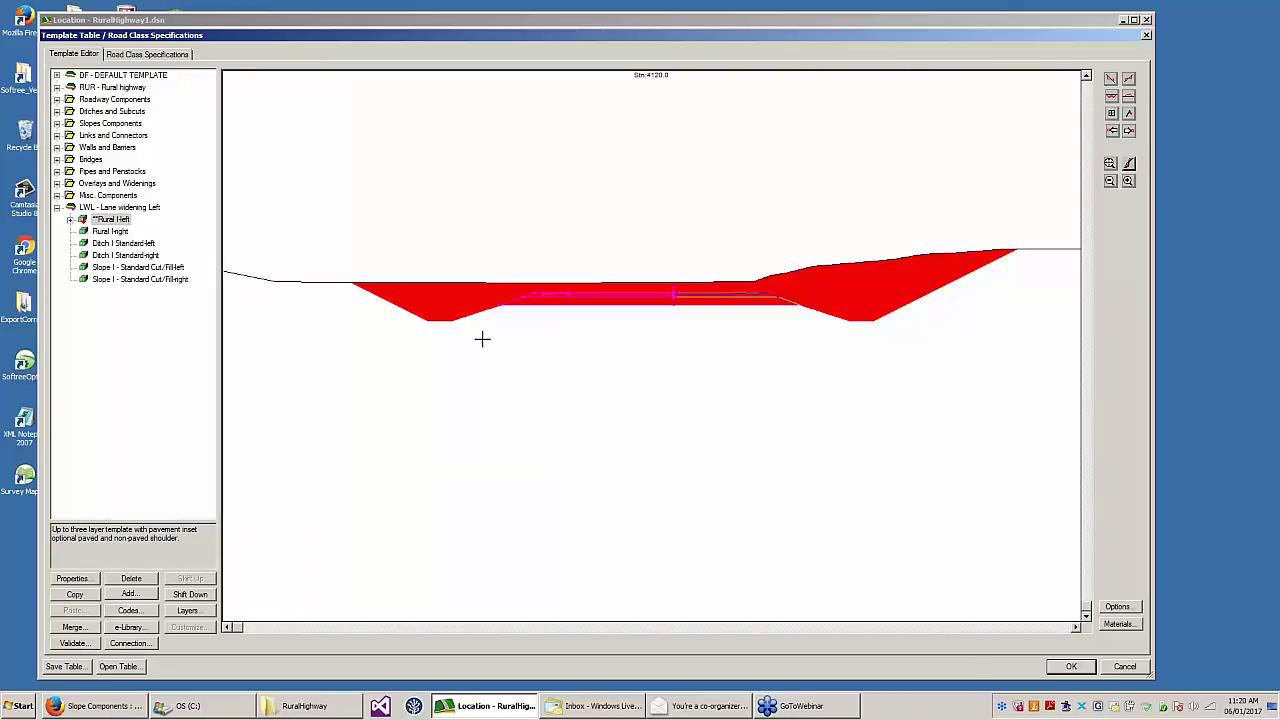
mouse_move(437, 299)
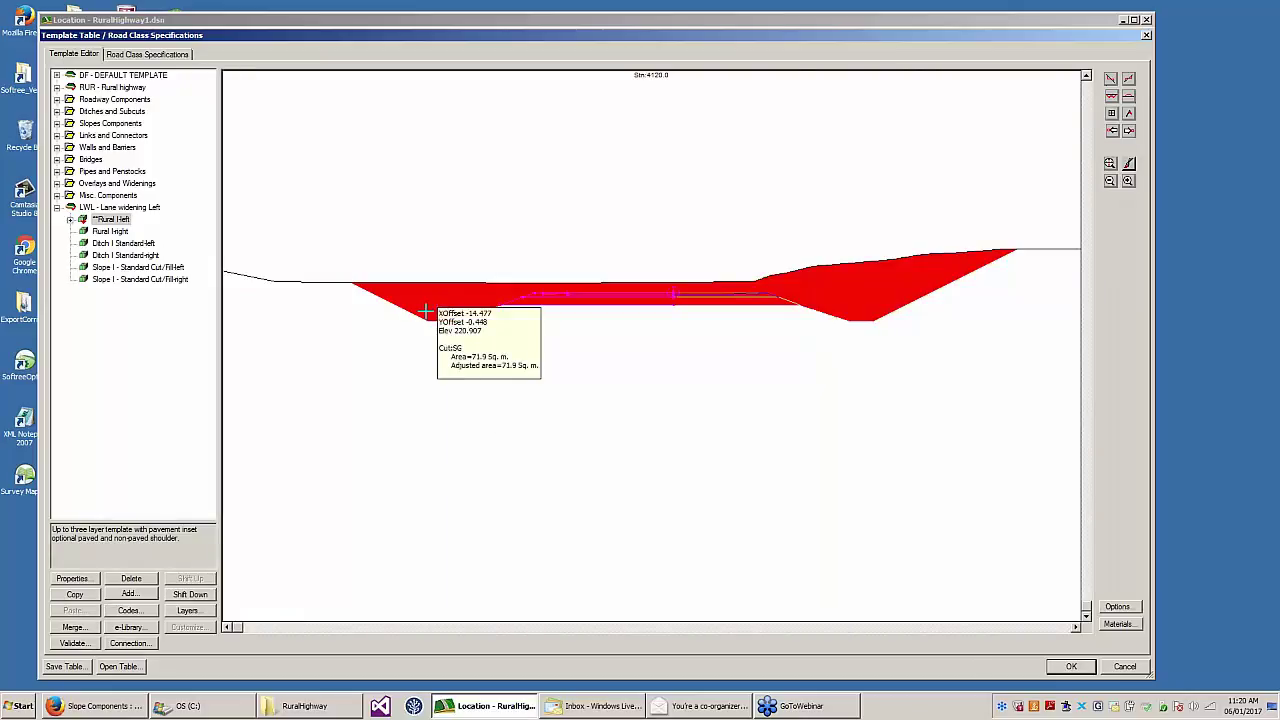
right_click(455, 305)
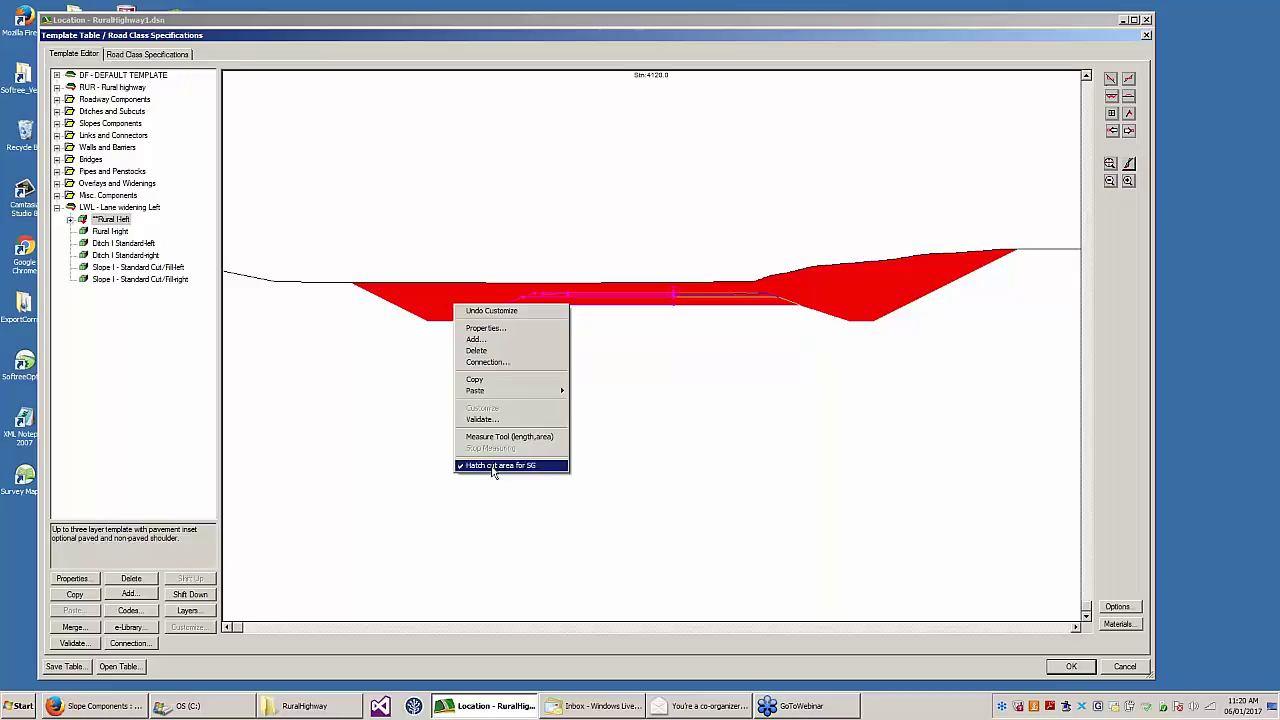
left_click(491, 465)
- Hatch the Srf1 fill area between the roadbed and the subgrade in the template's cross section
scroll(572, 307, "up", 1)
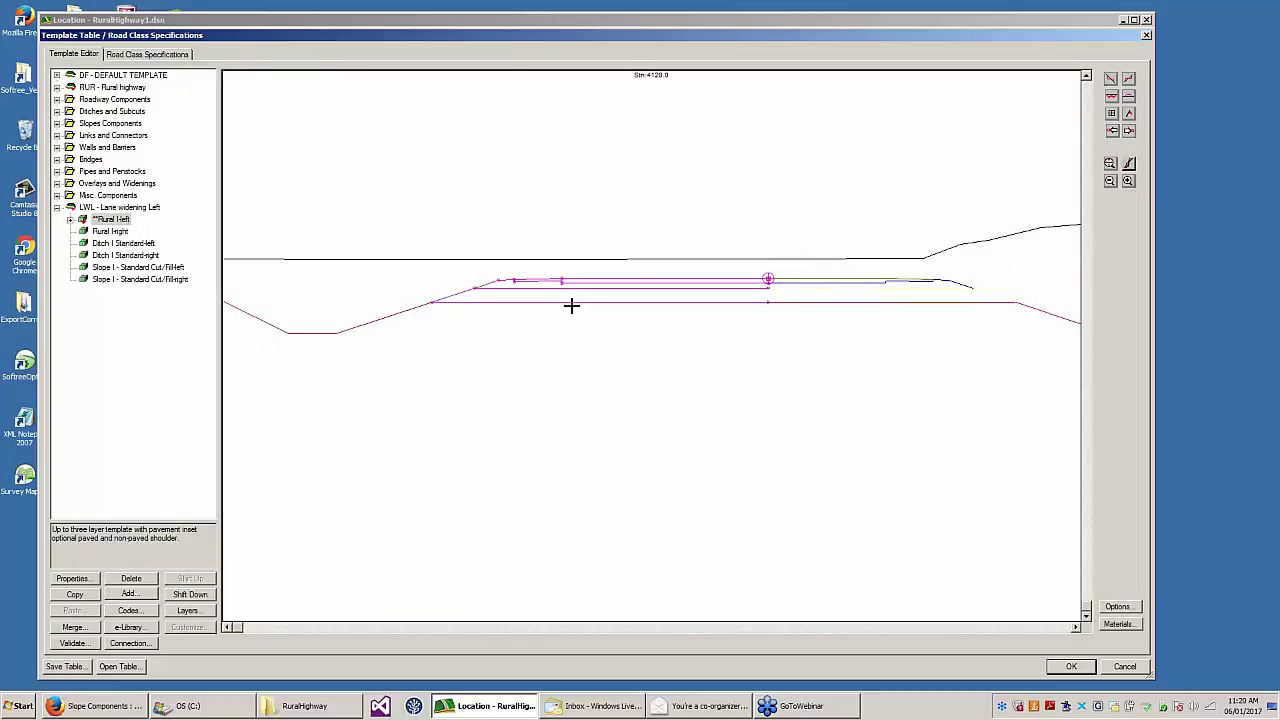
right_click(546, 297)
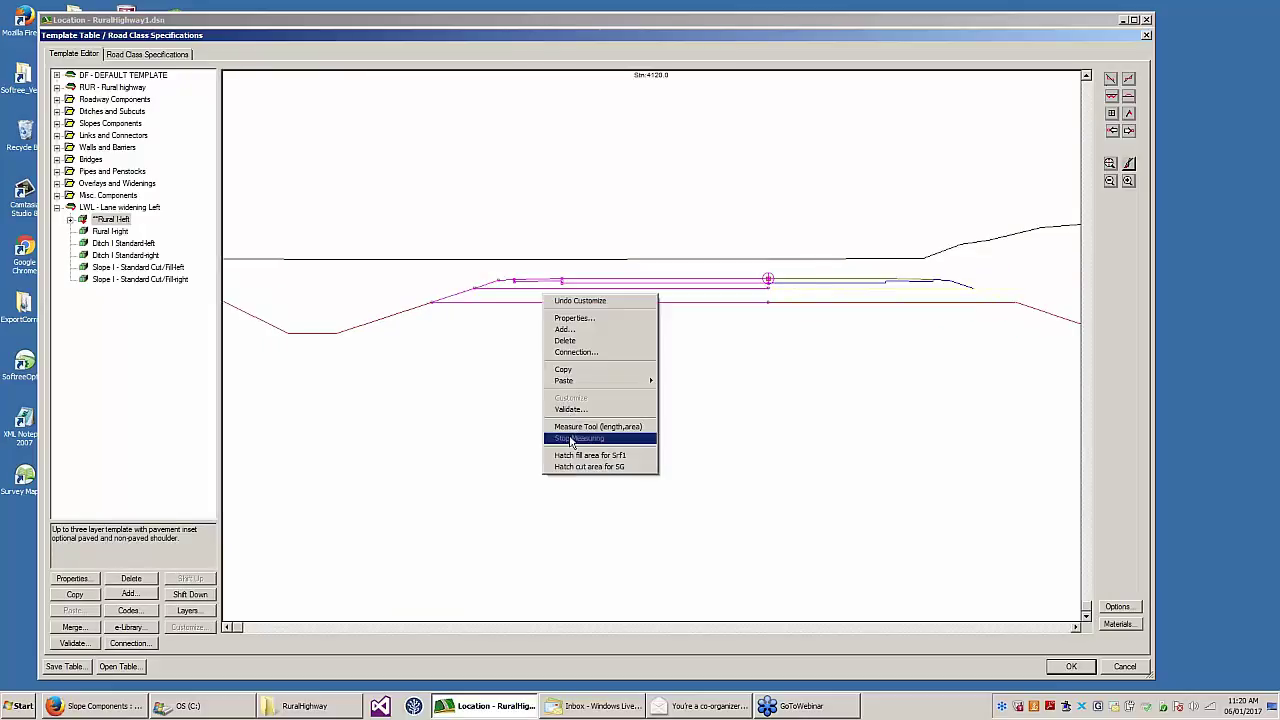
left_click(595, 455)
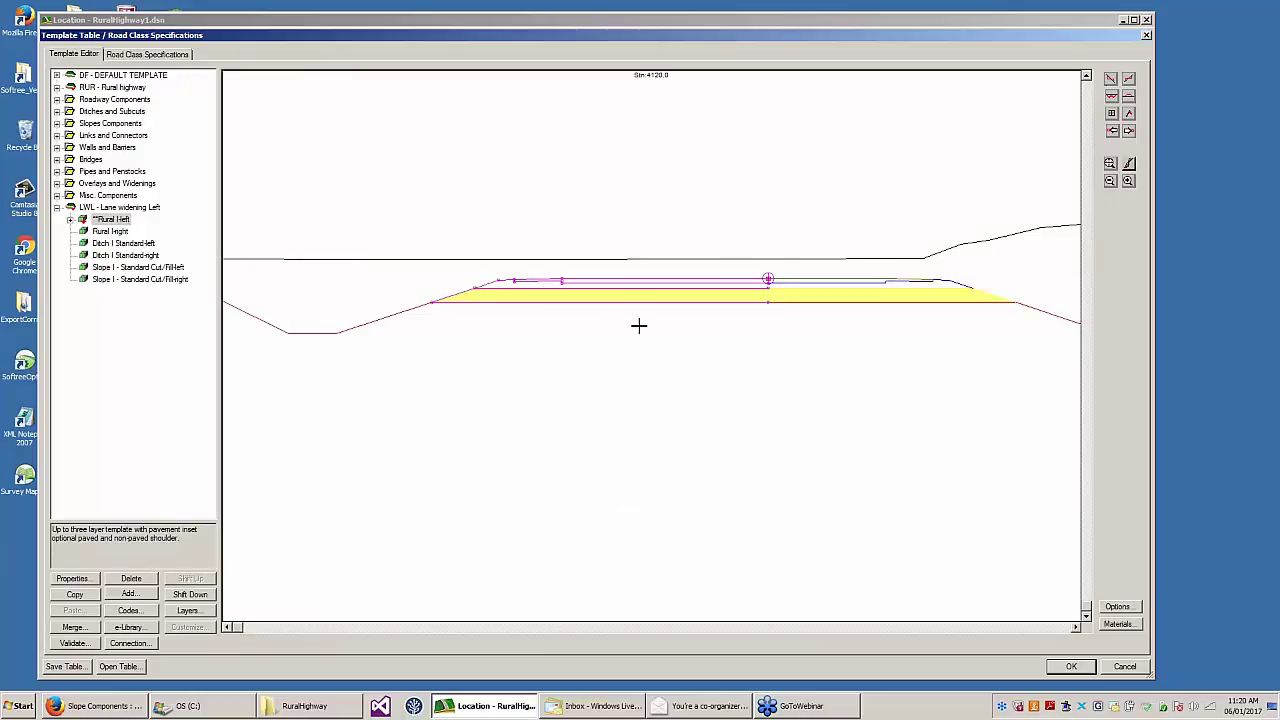
scroll(600, 283, "down", 2)
scroll(463, 186, "down", 1)
scroll(451, 143, "down", 1)
- Hatch all fill areas in the template's cross section and examine the colored pavement layers
right_click(450, 124)
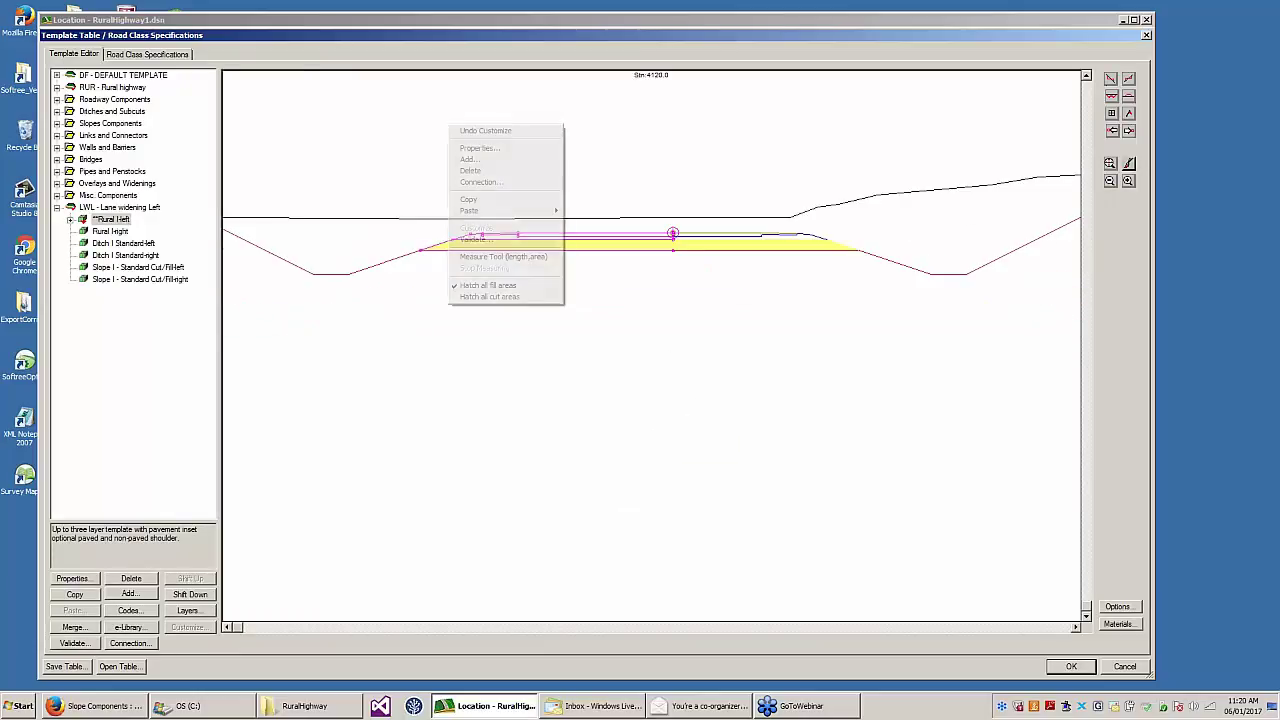
left_click(490, 285)
right_click(494, 136)
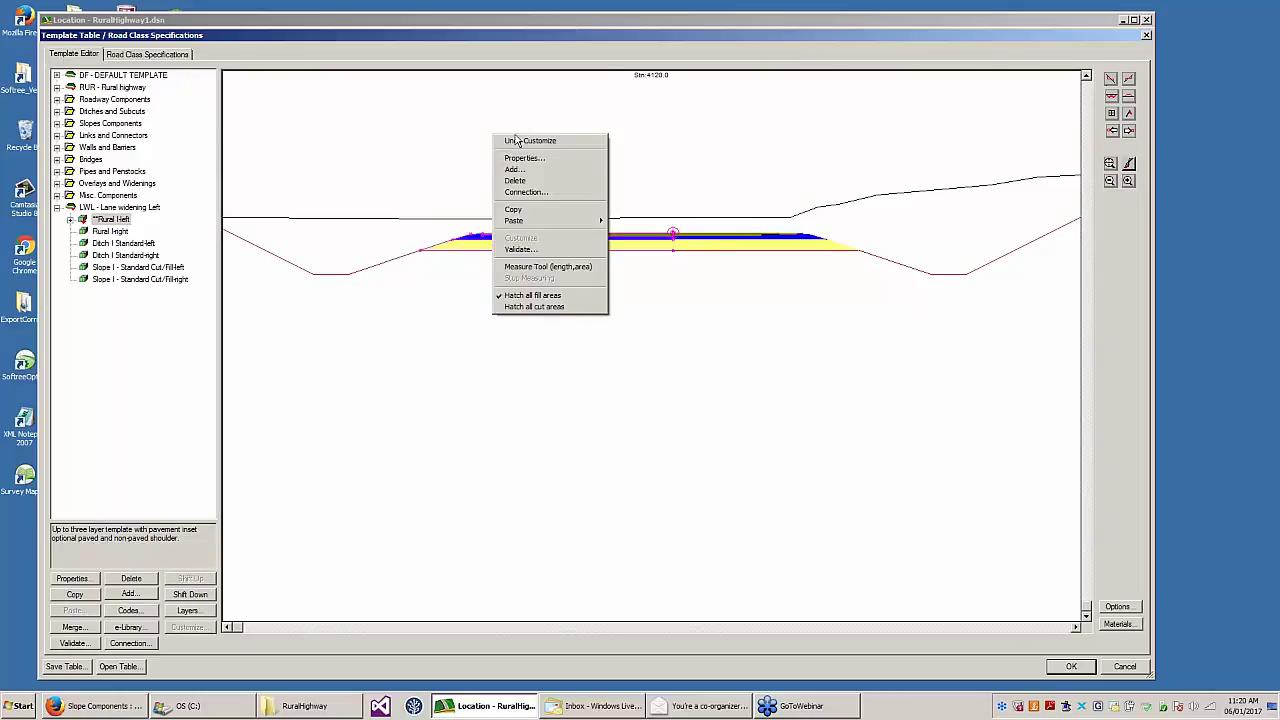
left_click(500, 51)
scroll(706, 217, "up", 3)
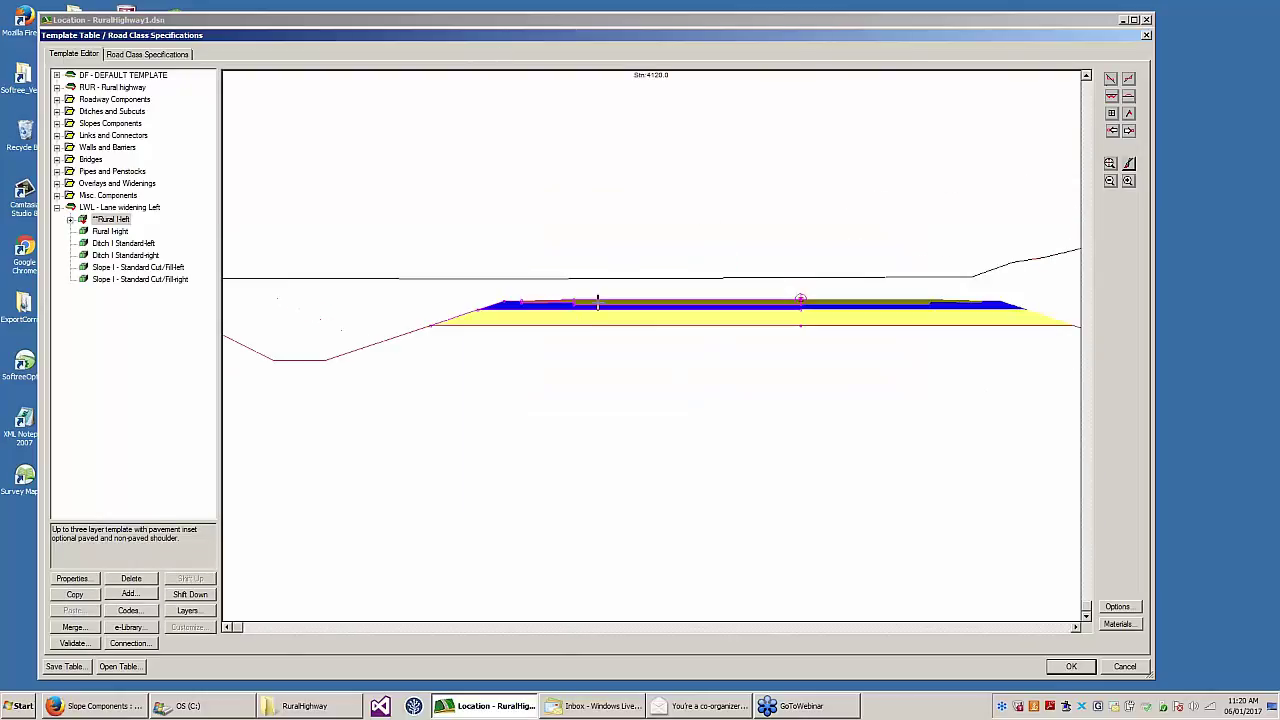
scroll(596, 311, "up", 1)
middle_click_drag(760, 300, 589, 250)
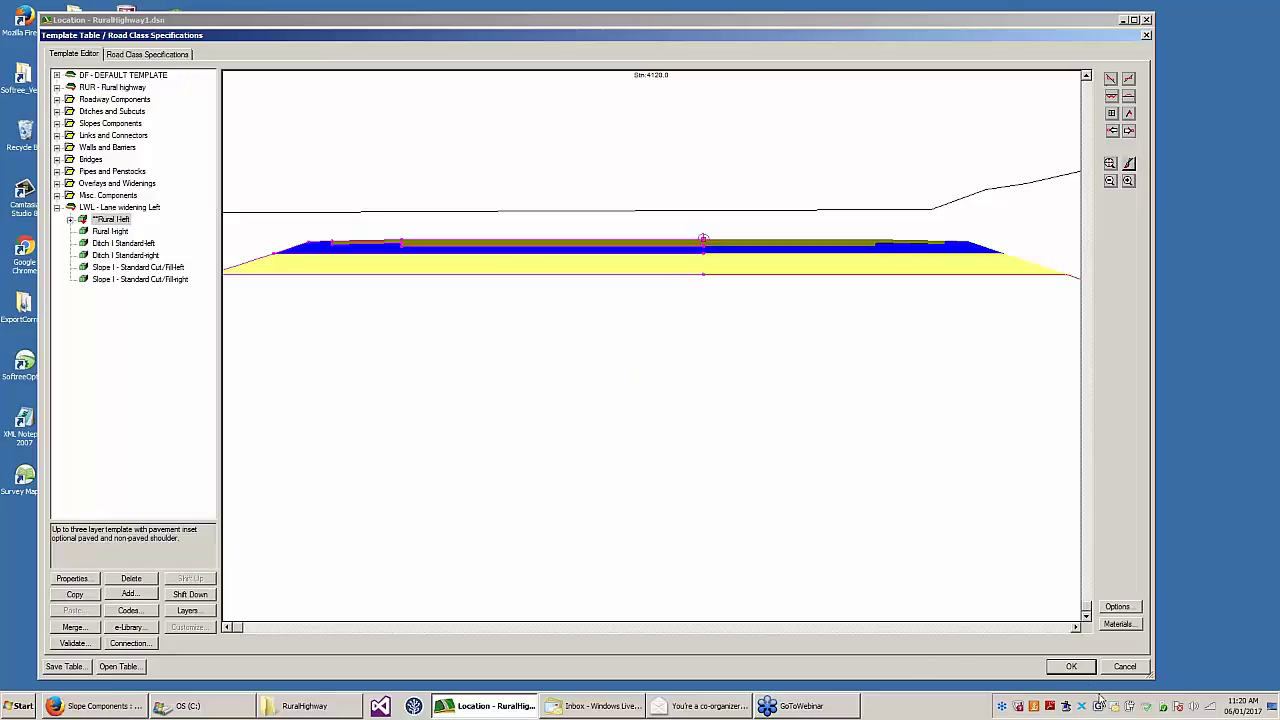
- Accept the template table edits and cancel the recalculation of the design
left_click(1071, 667)
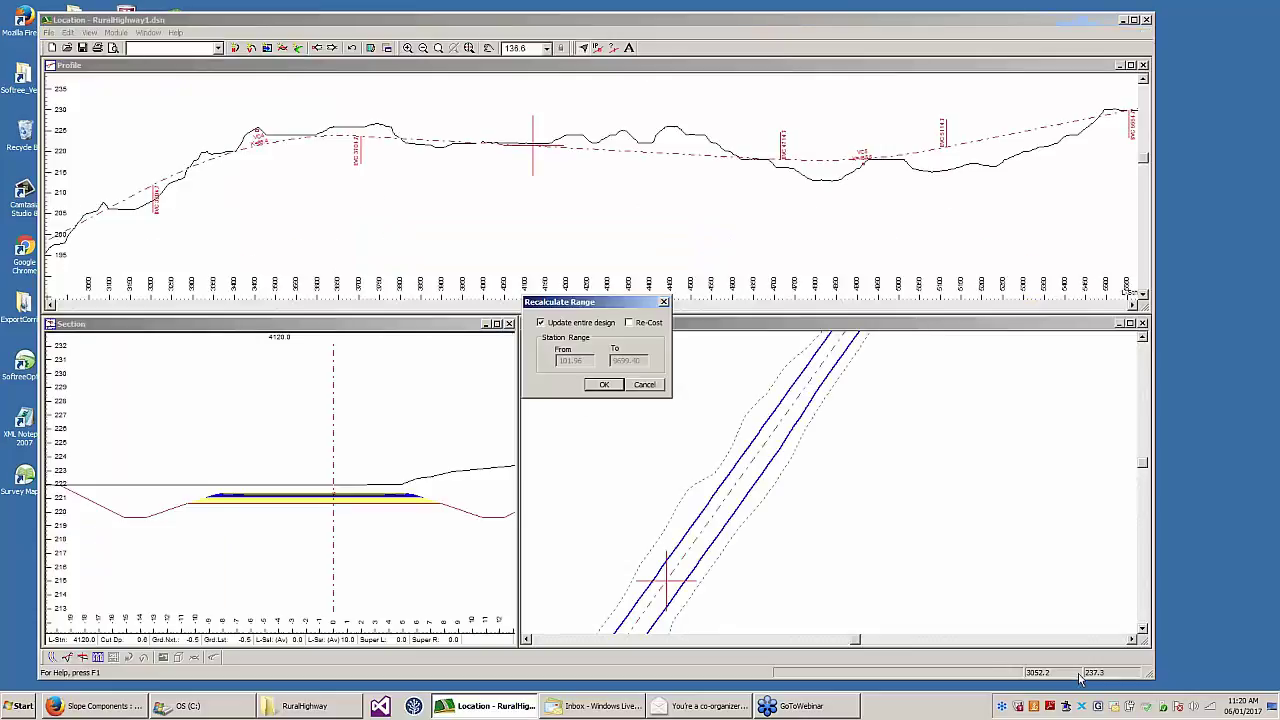
left_click(643, 386)
- Display the Data window with the cut, fill and layer volumes and move it over the profile, clear of the section view
left_click(152, 33)
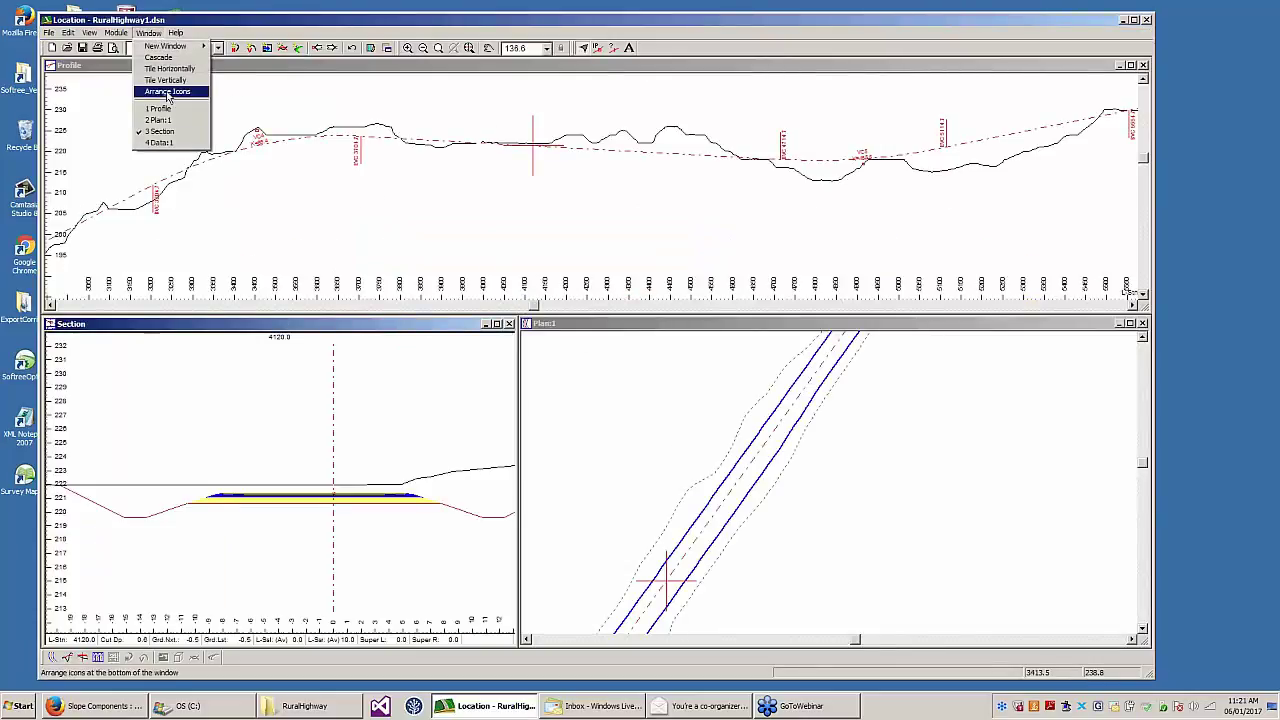
left_click(181, 143)
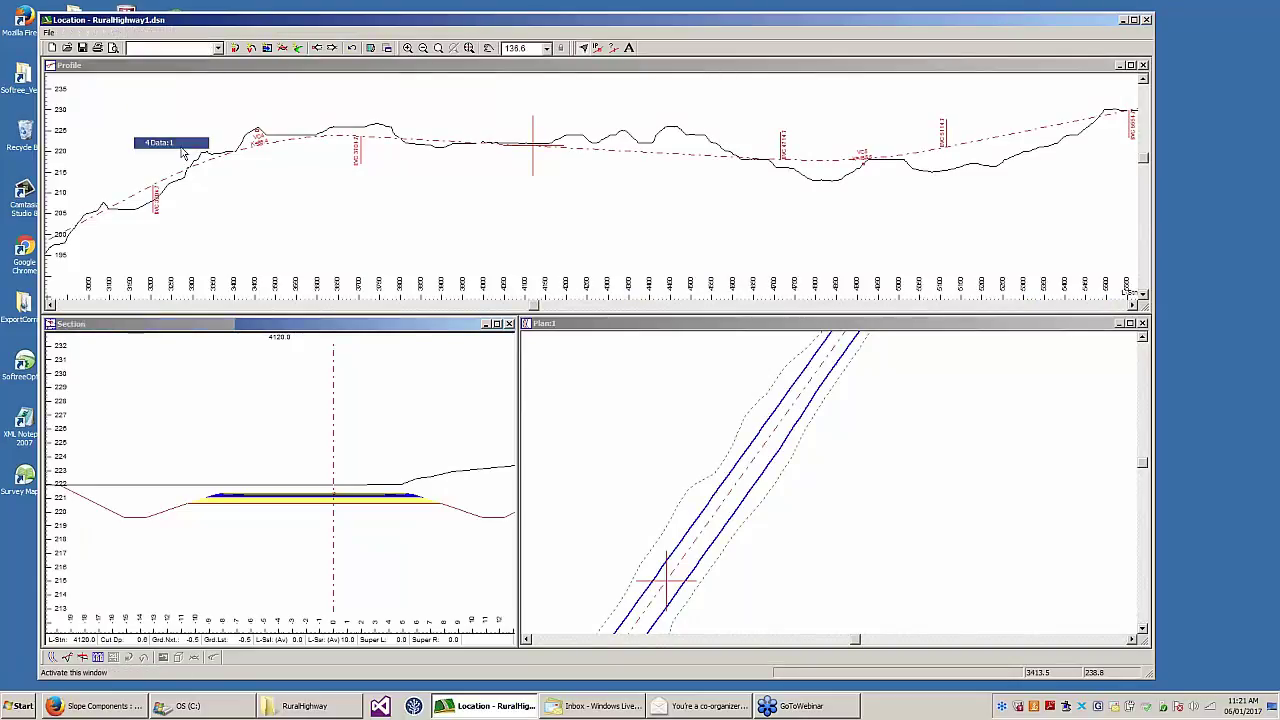
left_click_drag(511, 331, 254, 174)
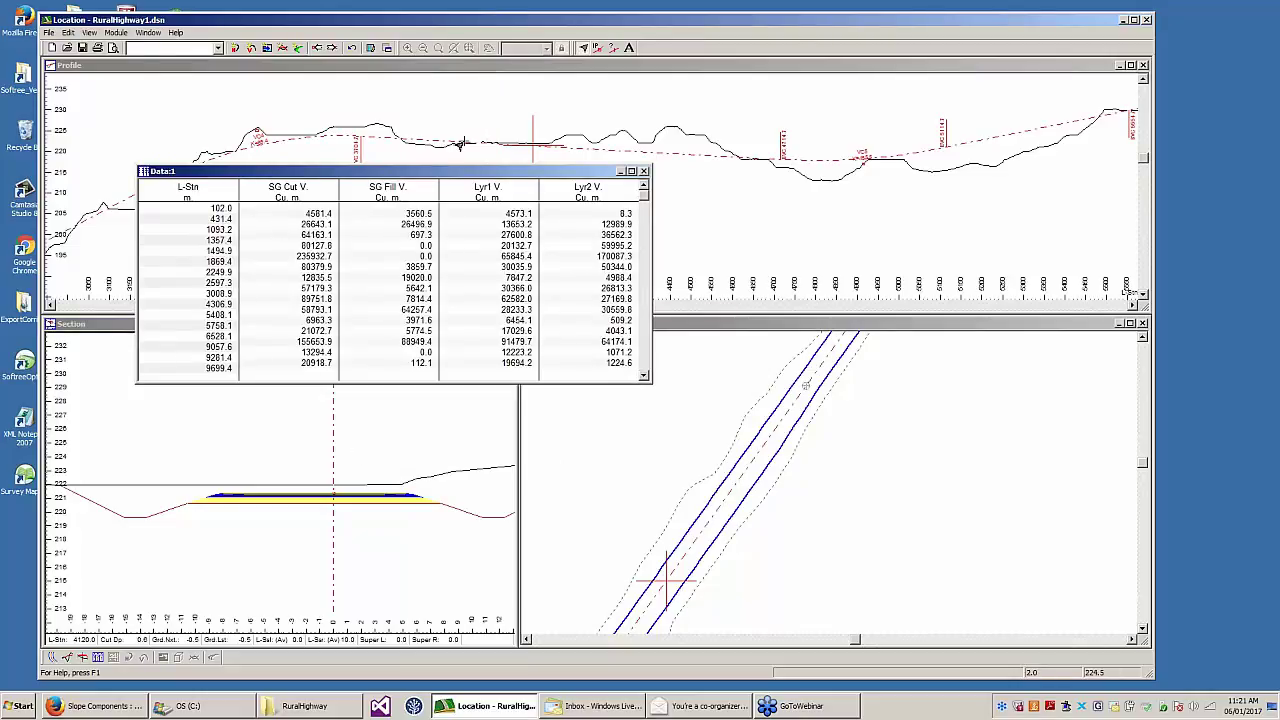
left_click_drag(468, 175, 809, 114)
- Hatch the SG cut area in the section view at station 4120
left_click(283, 350)
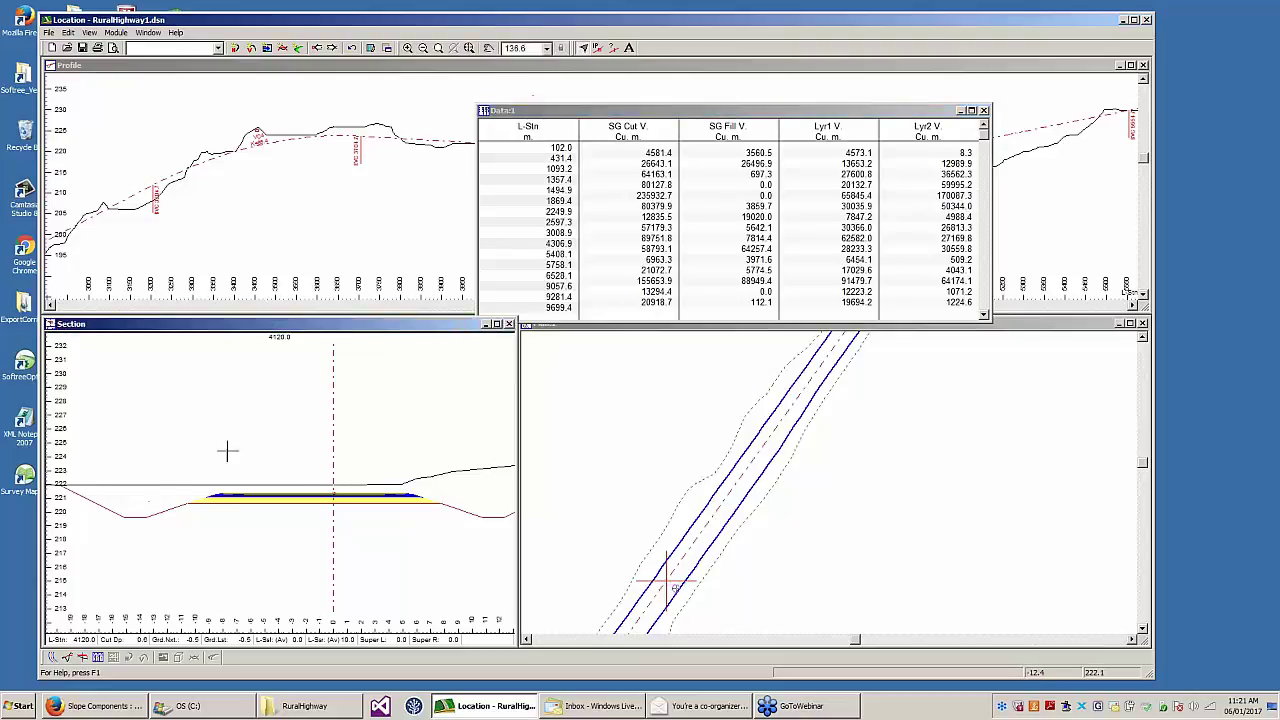
scroll(183, 509, "down", 6)
middle_click_drag(374, 491, 385, 499)
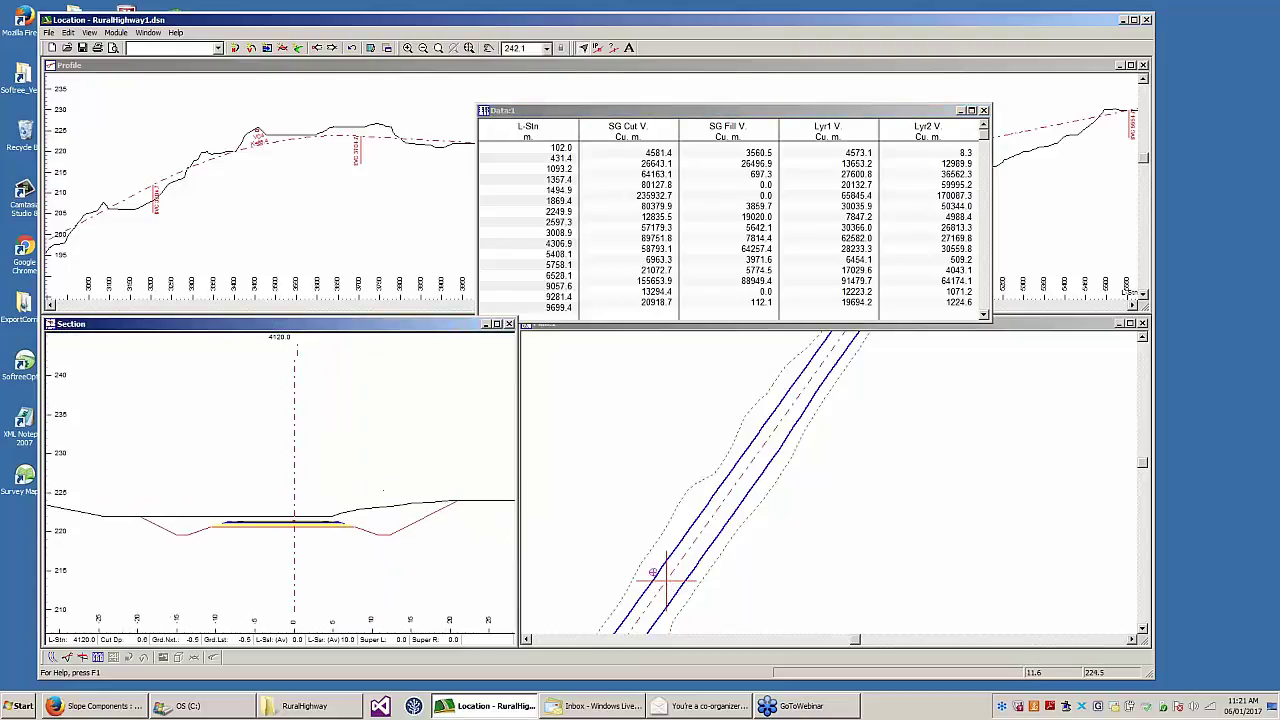
right_click(385, 518)
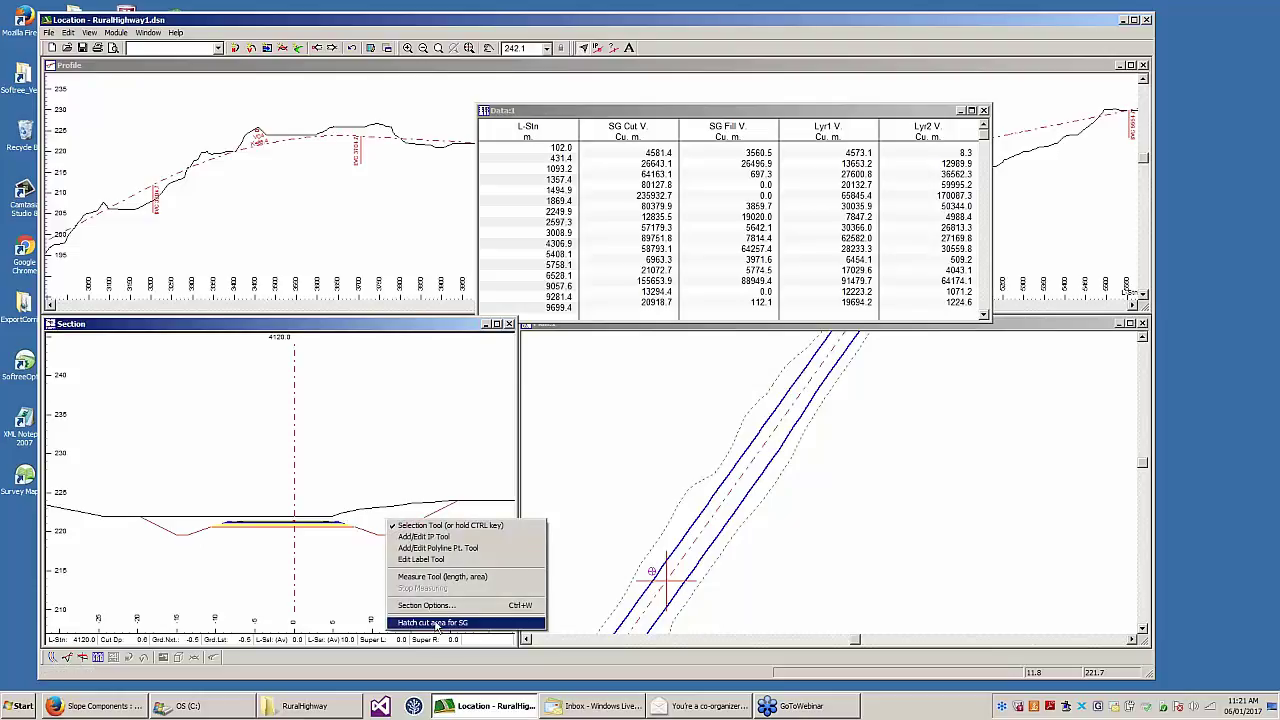
left_click(435, 623)
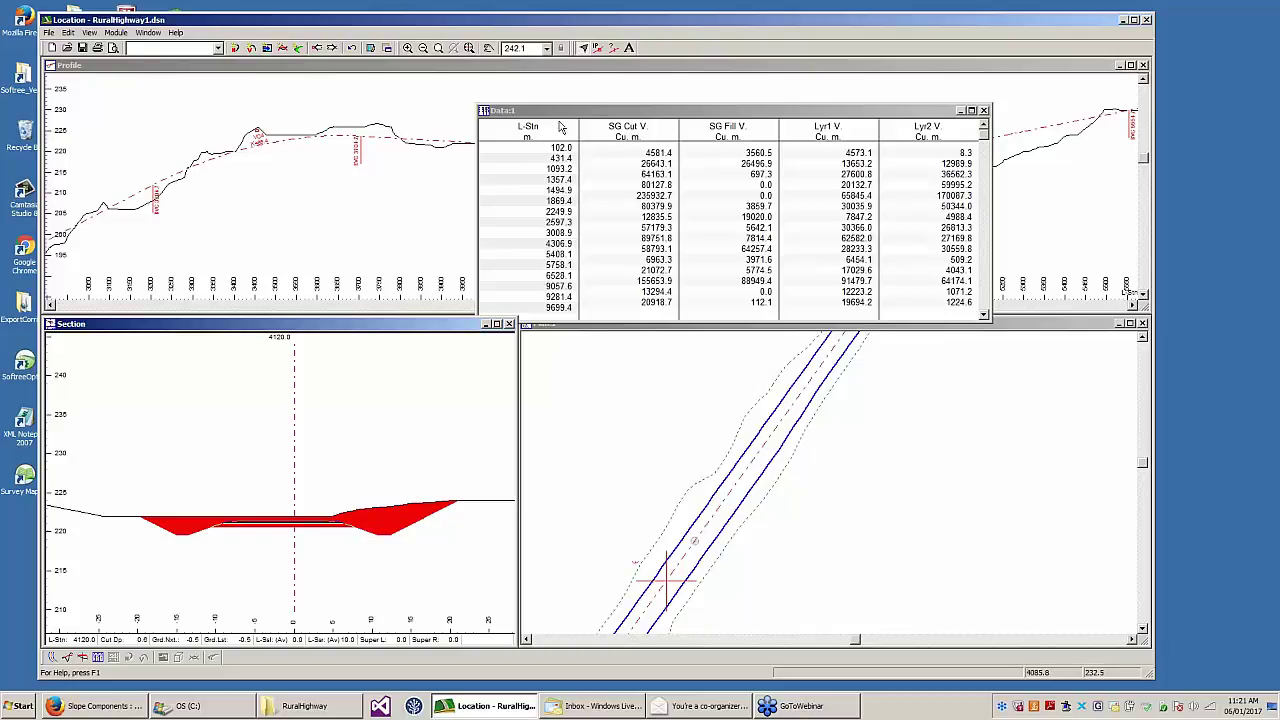
- Move the Data window off the profile curve, make station 5234.7 current in the profile, and inspect its hatched subgrade fill section
left_click_drag(560, 111, 638, 280)
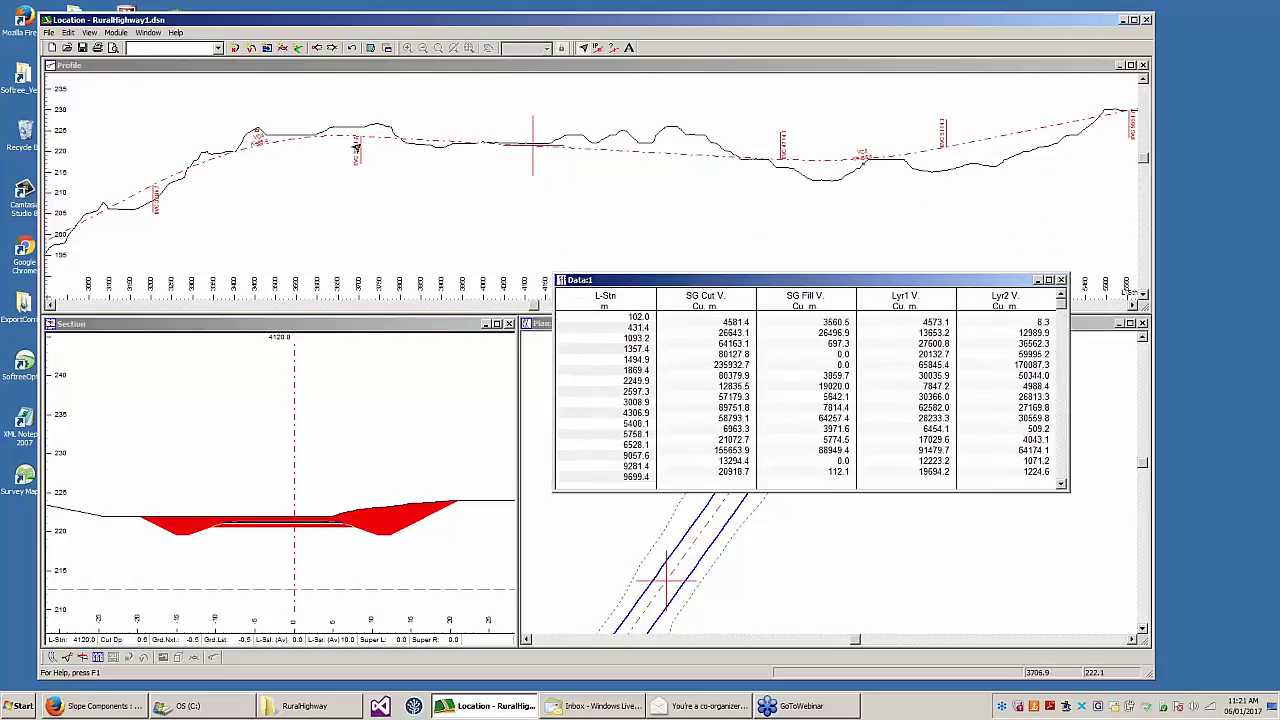
middle_click_drag(943, 147, 658, 165)
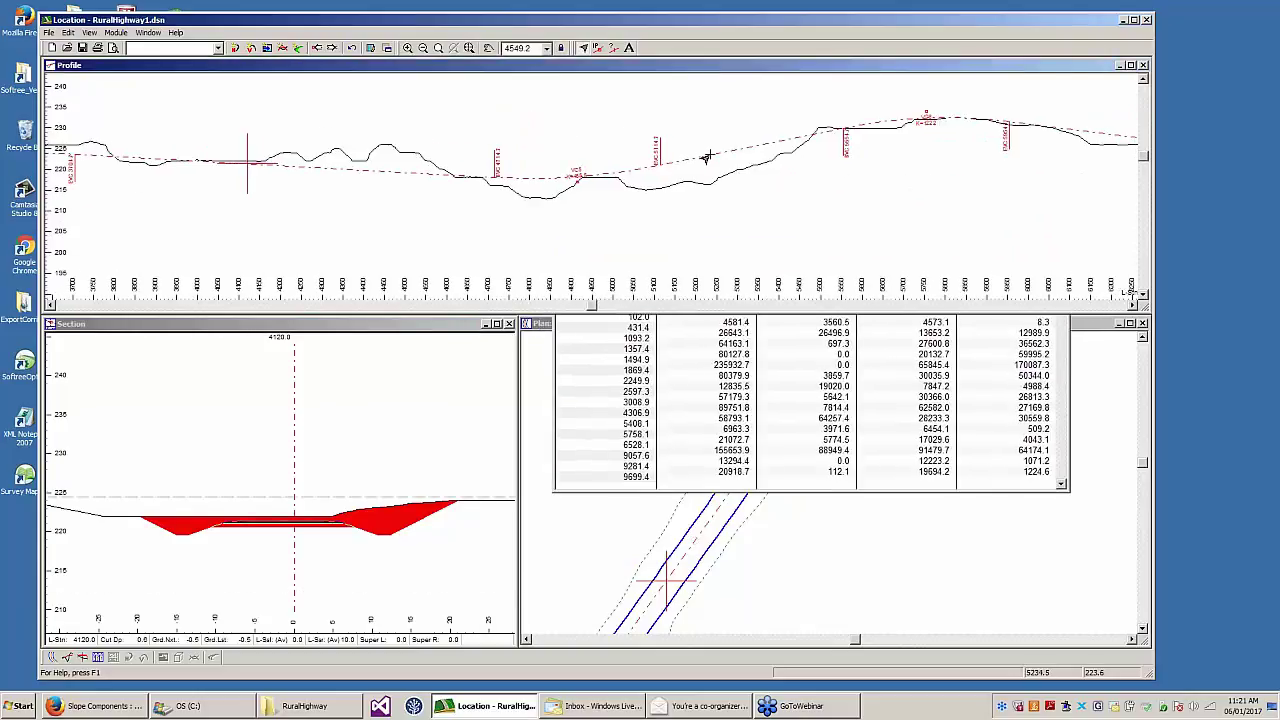
left_click(706, 157)
left_click(421, 329)
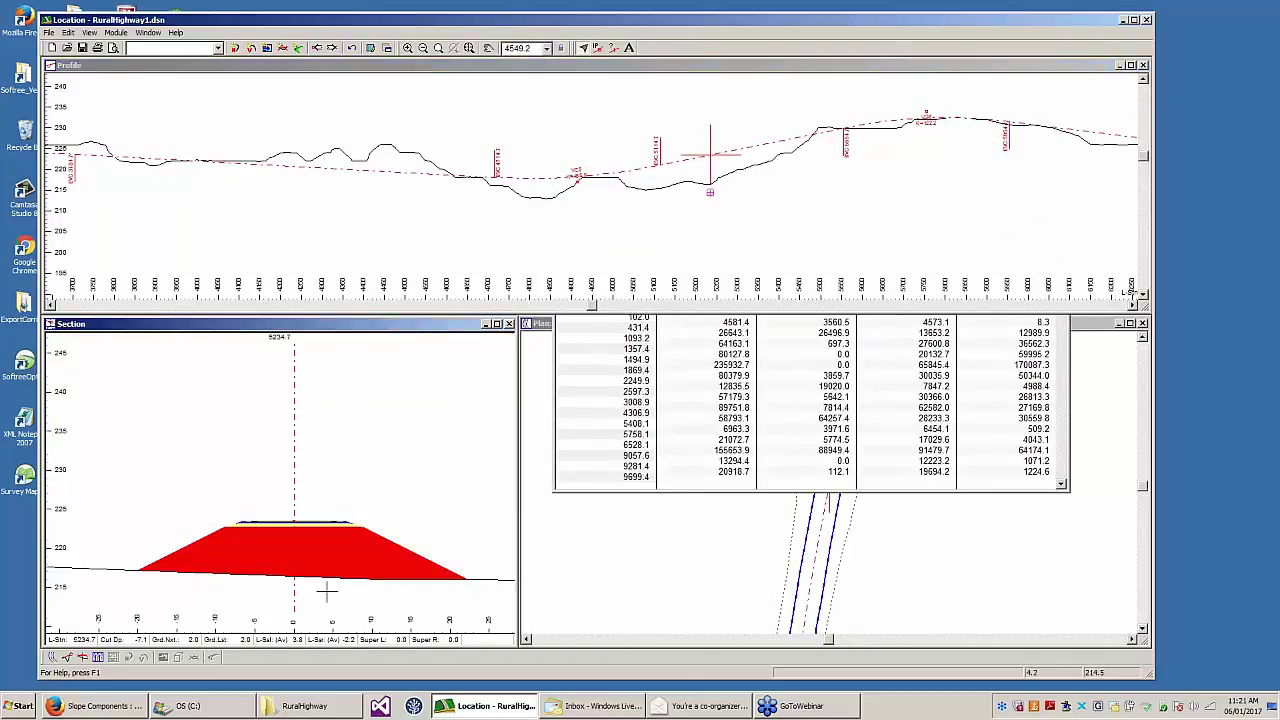
mouse_move(323, 551)
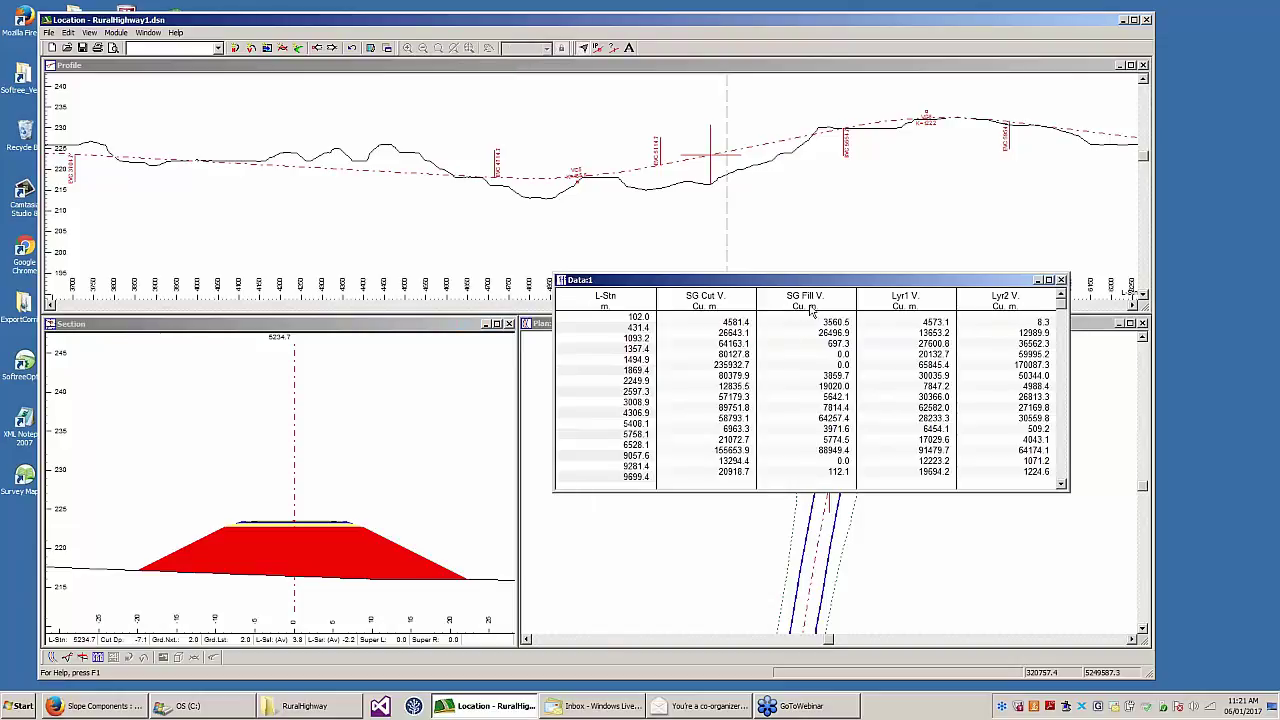
- Examine the hatched pavement and base layers of the section at station 5234.7 against the Lyr1 and Lyr2 volume columns
left_click_drag(884, 283, 891, 268)
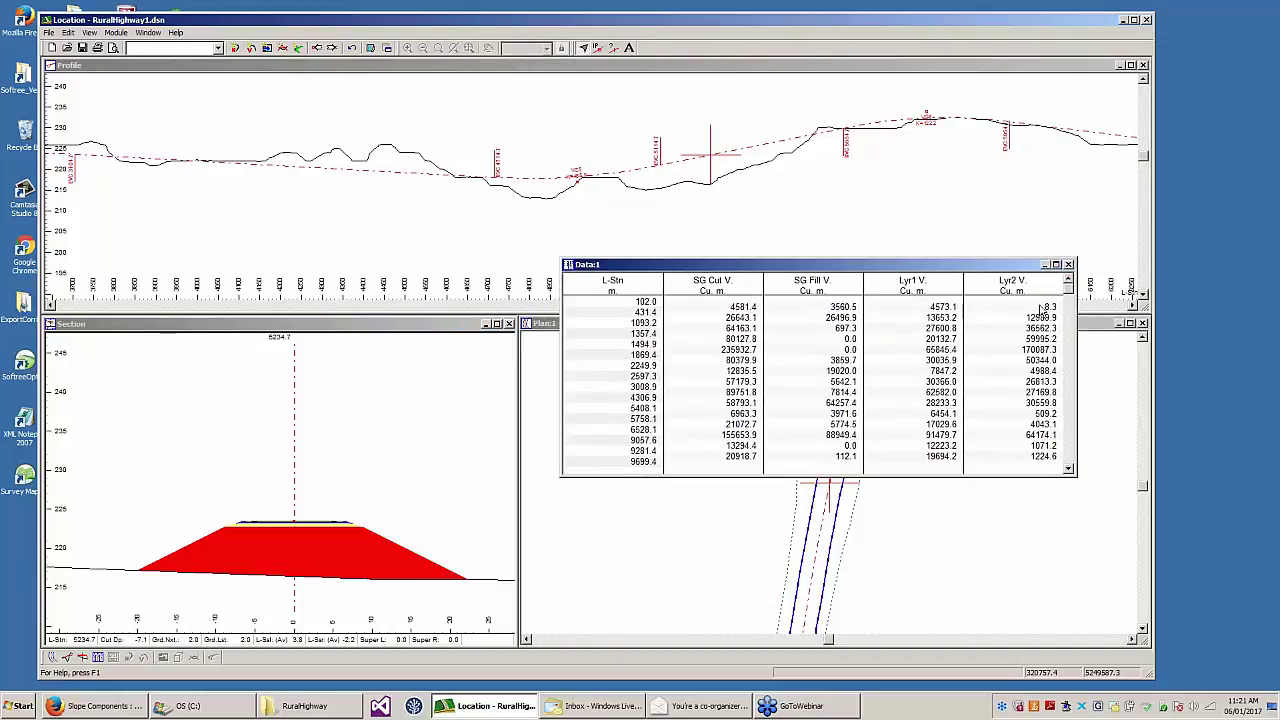
scroll(293, 511, "up", 1)
middle_click_drag(293, 511, 393, 433)
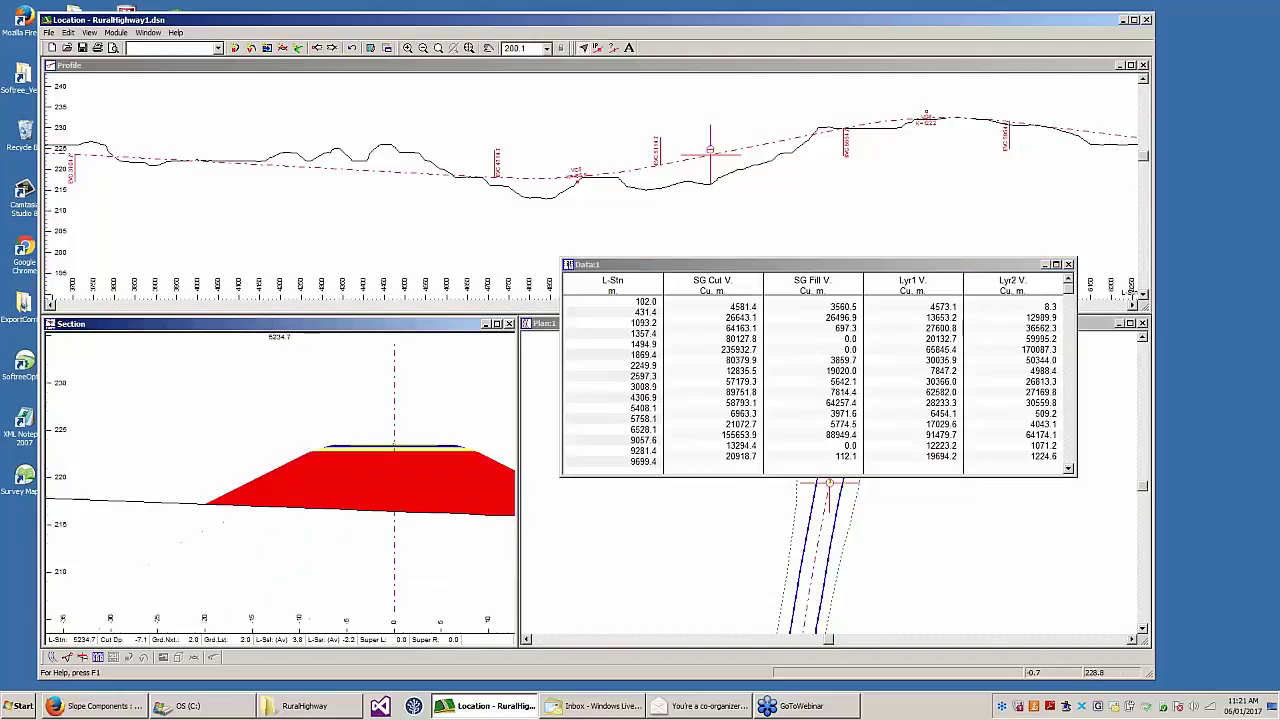
scroll(354, 486, "up", 5)
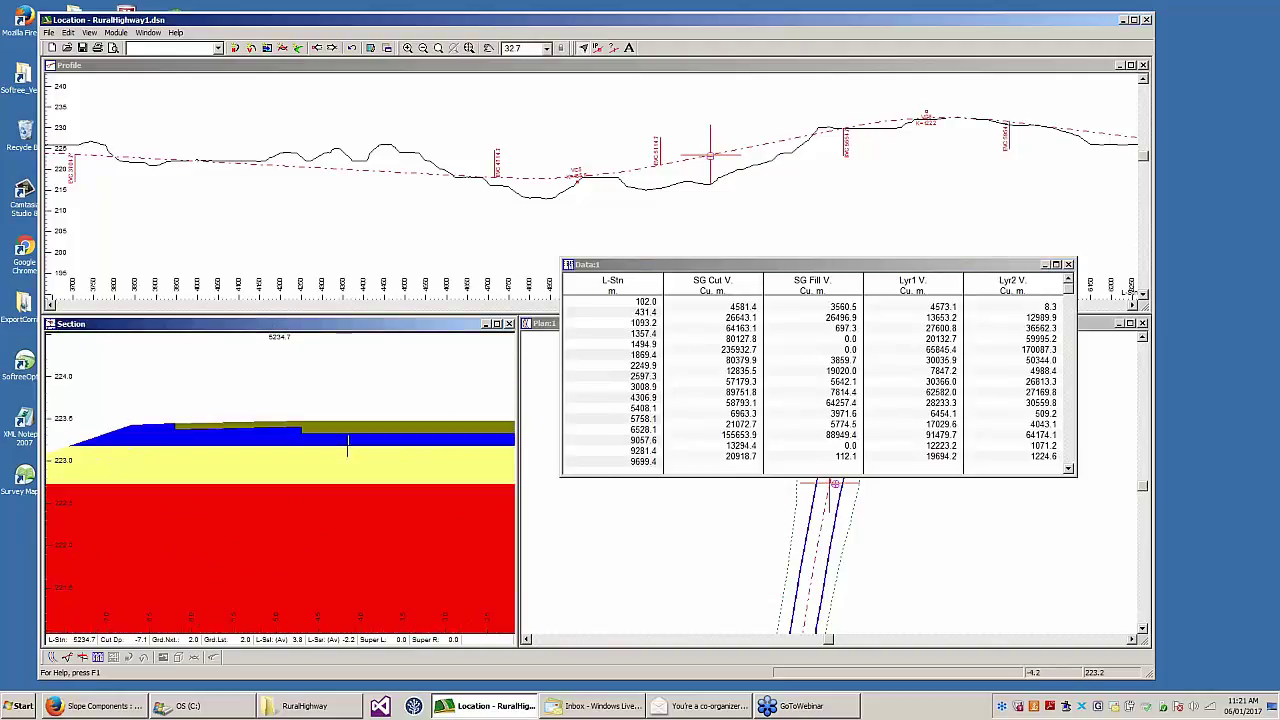
scroll(348, 447, "up", 2)
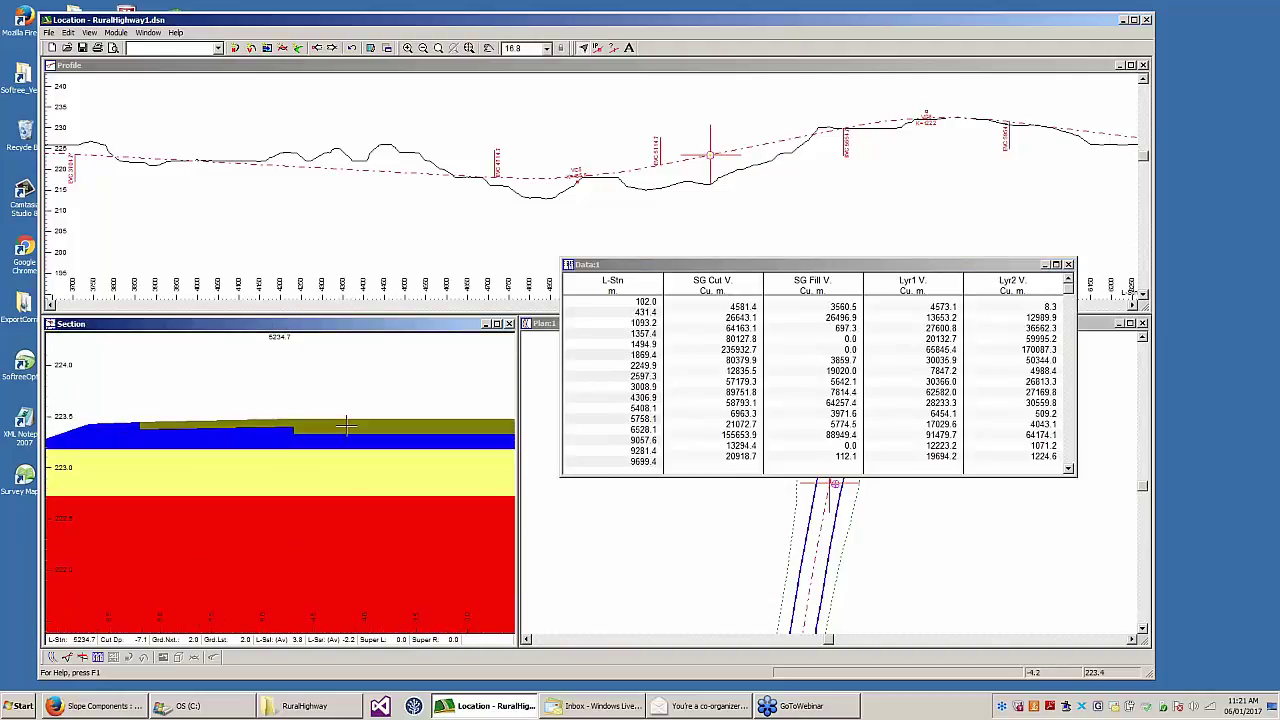
scroll(346, 425, "down", 1)
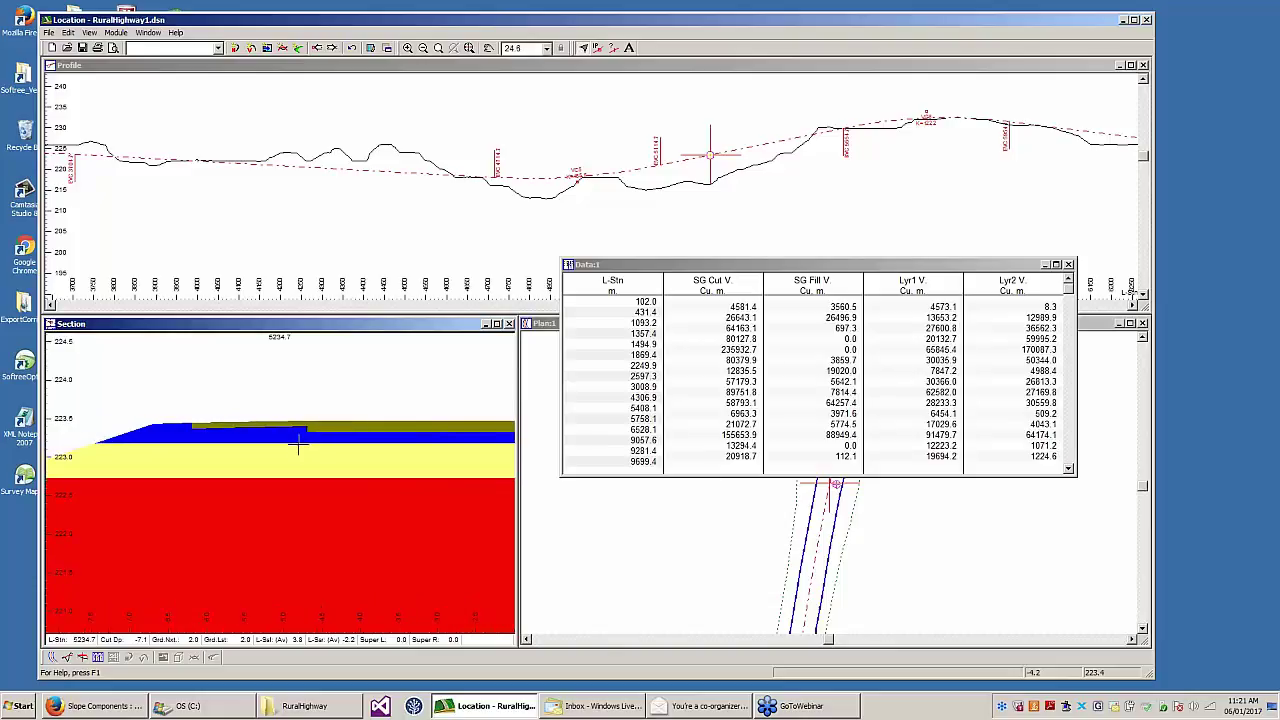
mouse_move(420, 411)
scroll(225, 415, "down", 2)
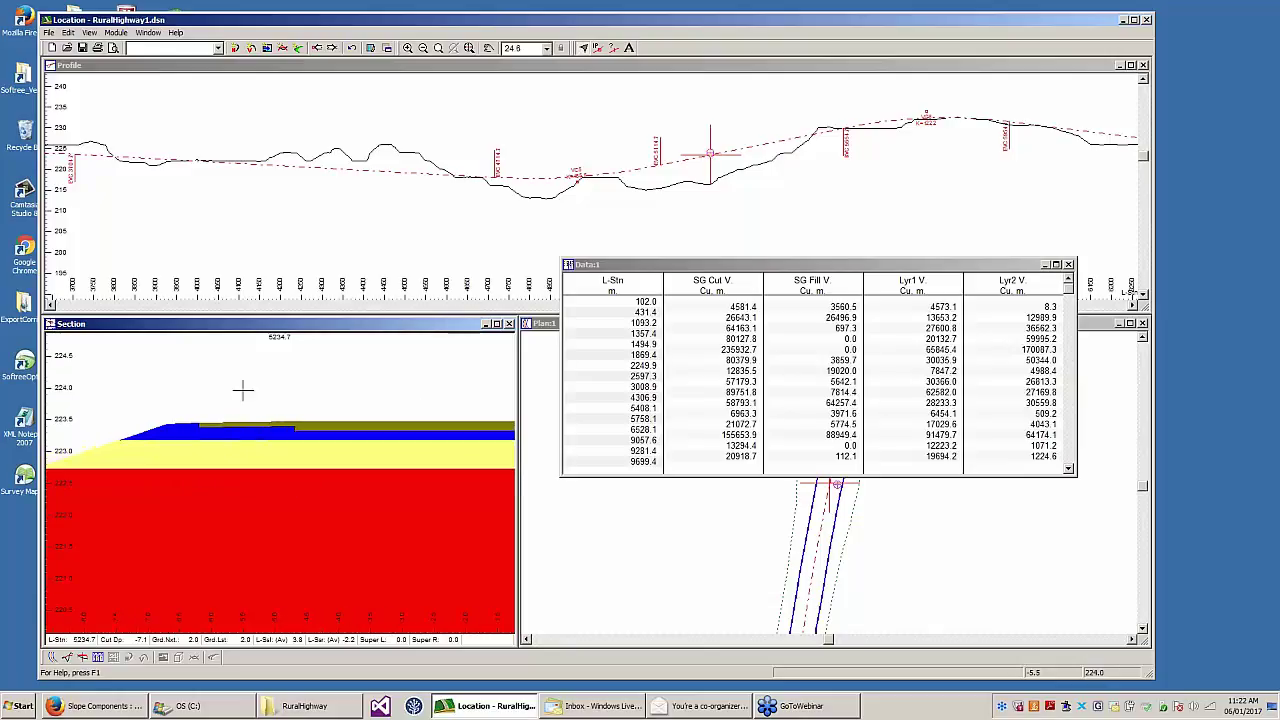
scroll(343, 430, "down", 3)
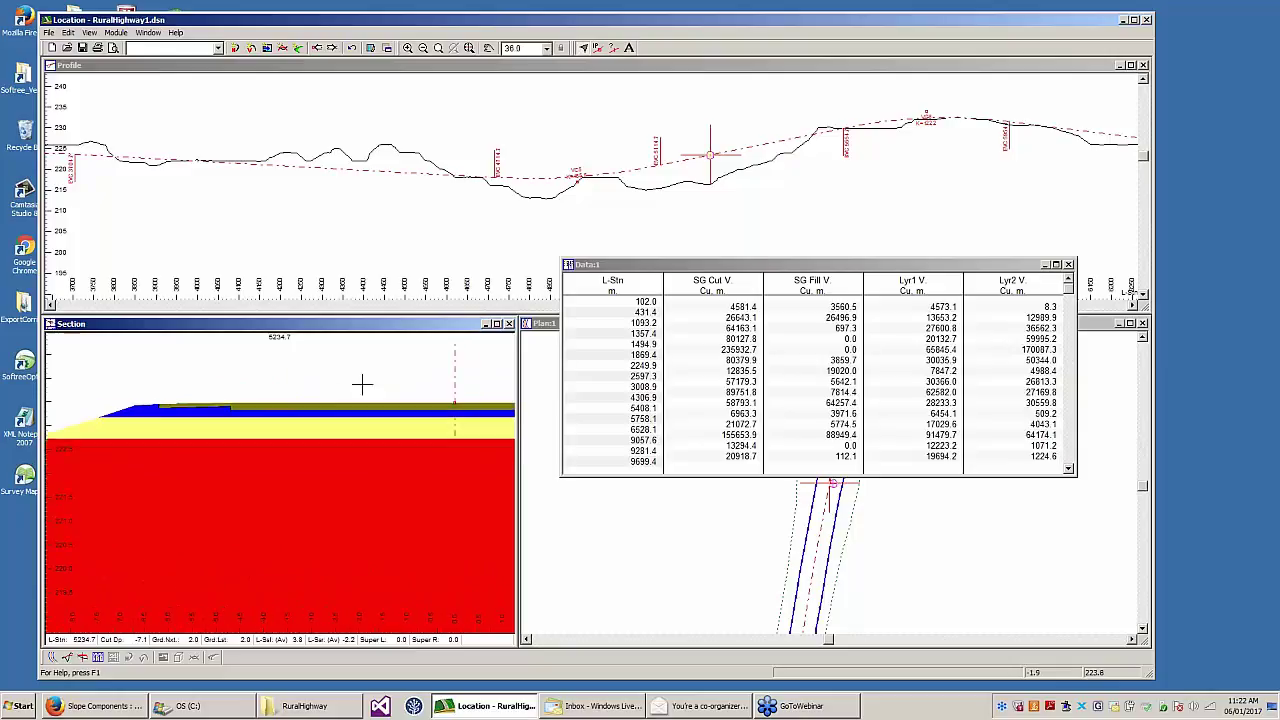
- Open the template editor for station 5234.7 and turn off hatching of all fill and cut areas in its section
scroll(300, 390, "down", 7)
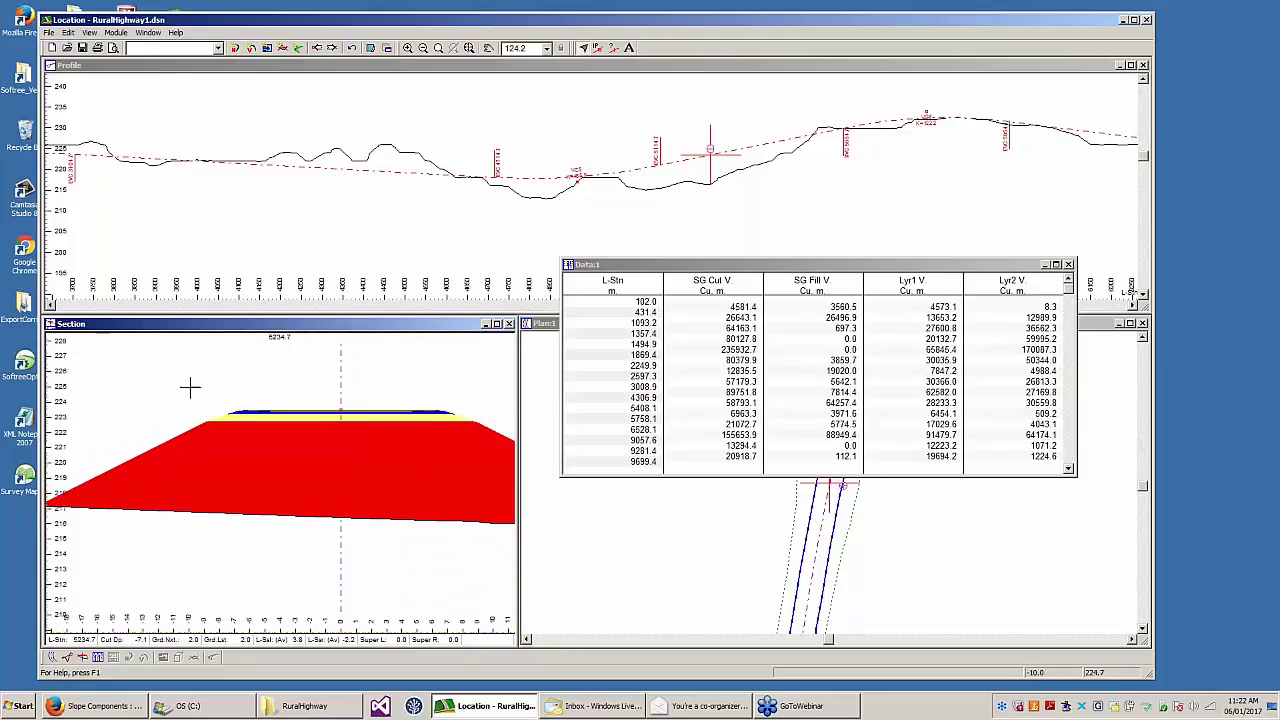
left_click(68, 32)
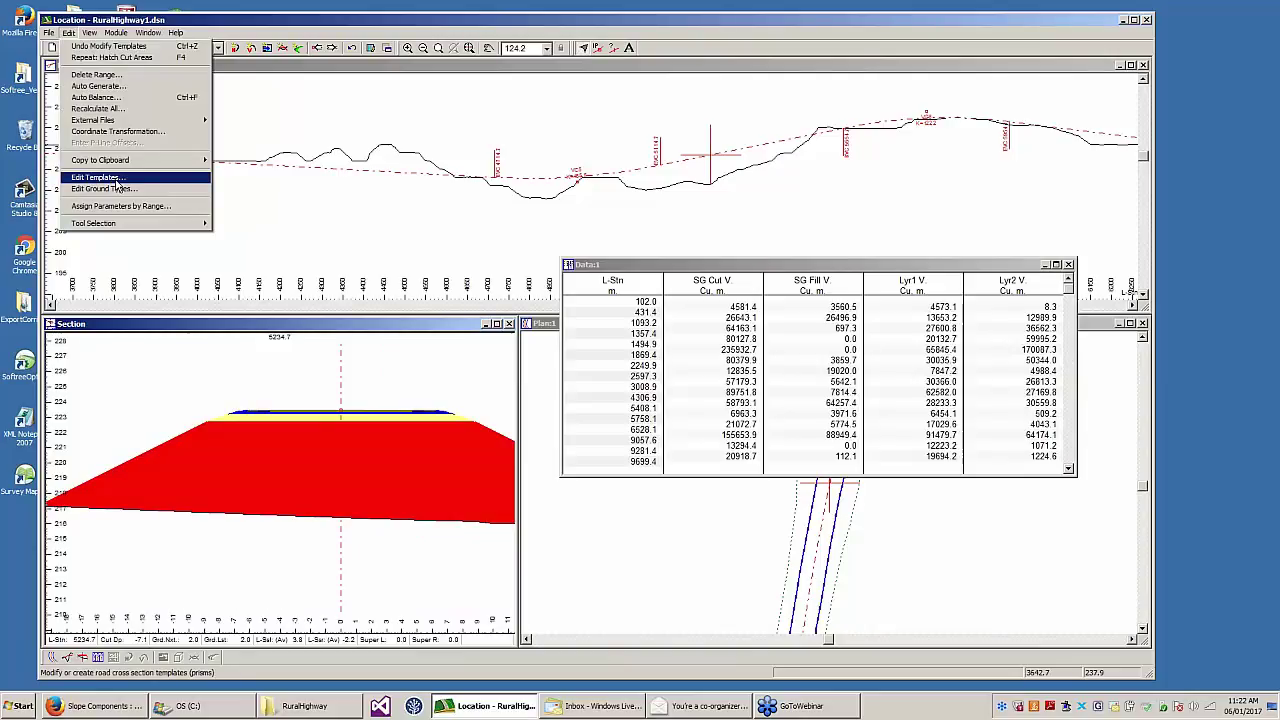
left_click(96, 177)
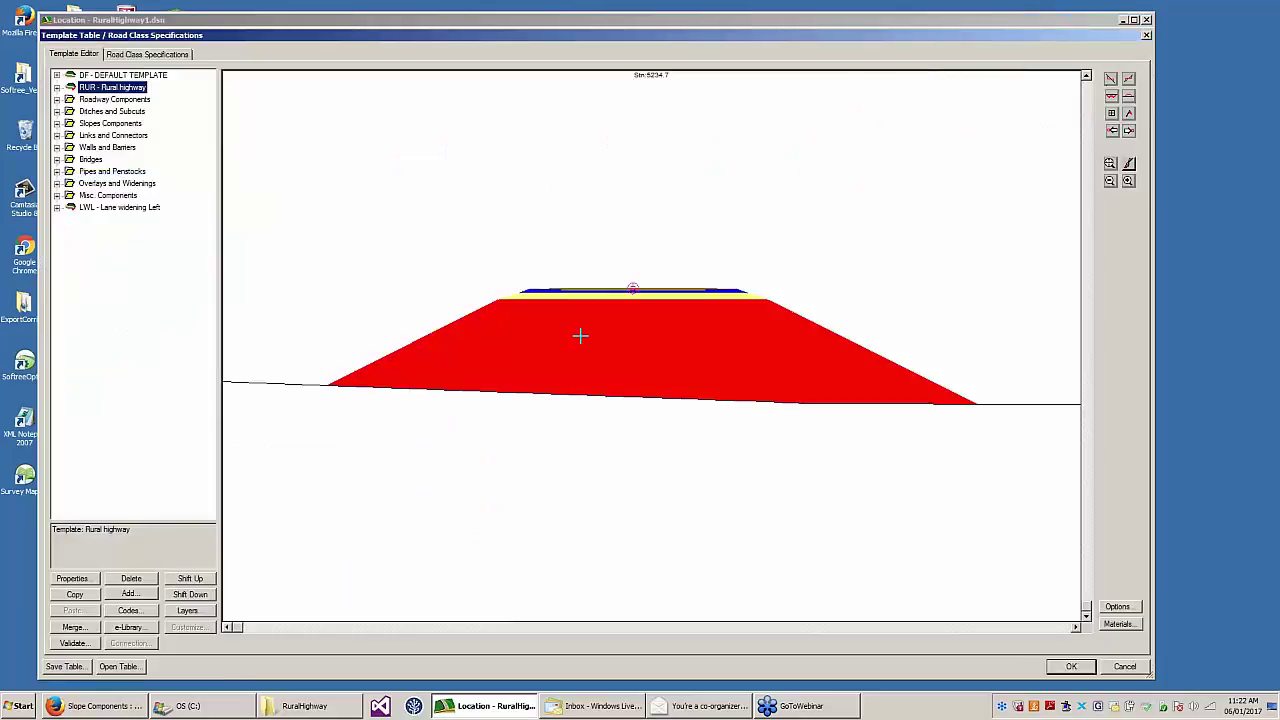
right_click(452, 182)
left_click(493, 343)
right_click(460, 157)
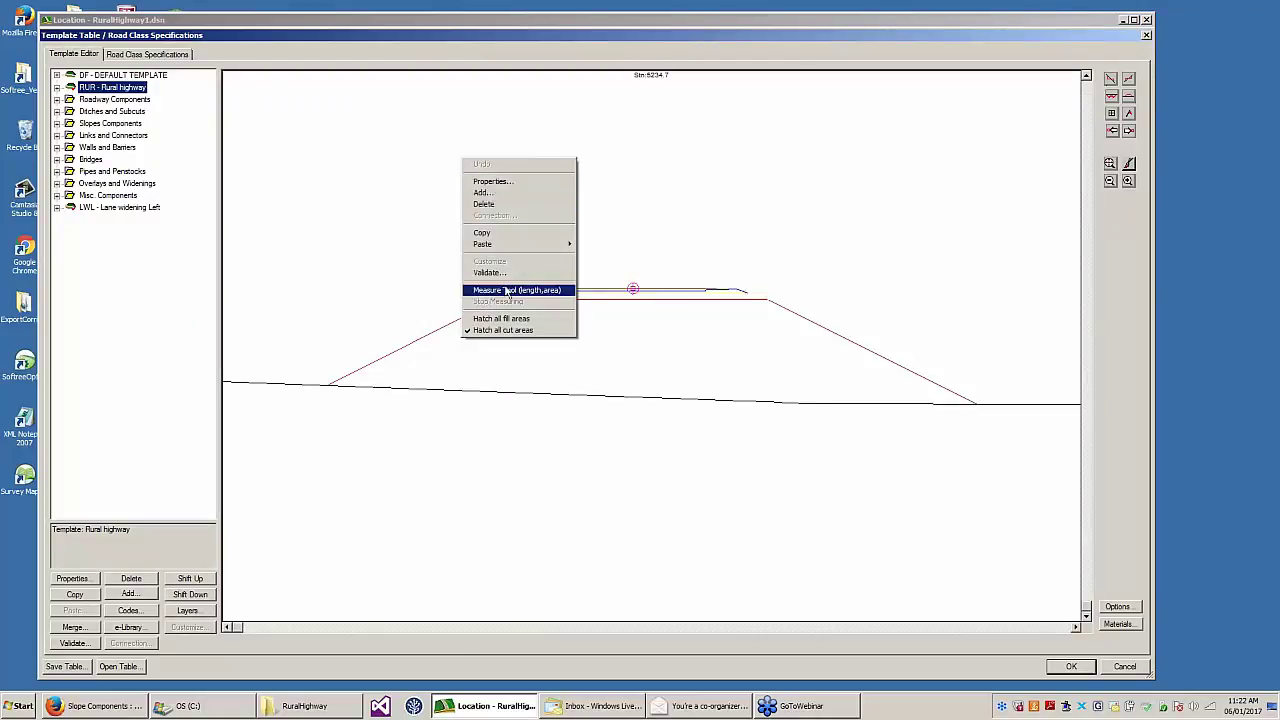
left_click(500, 330)
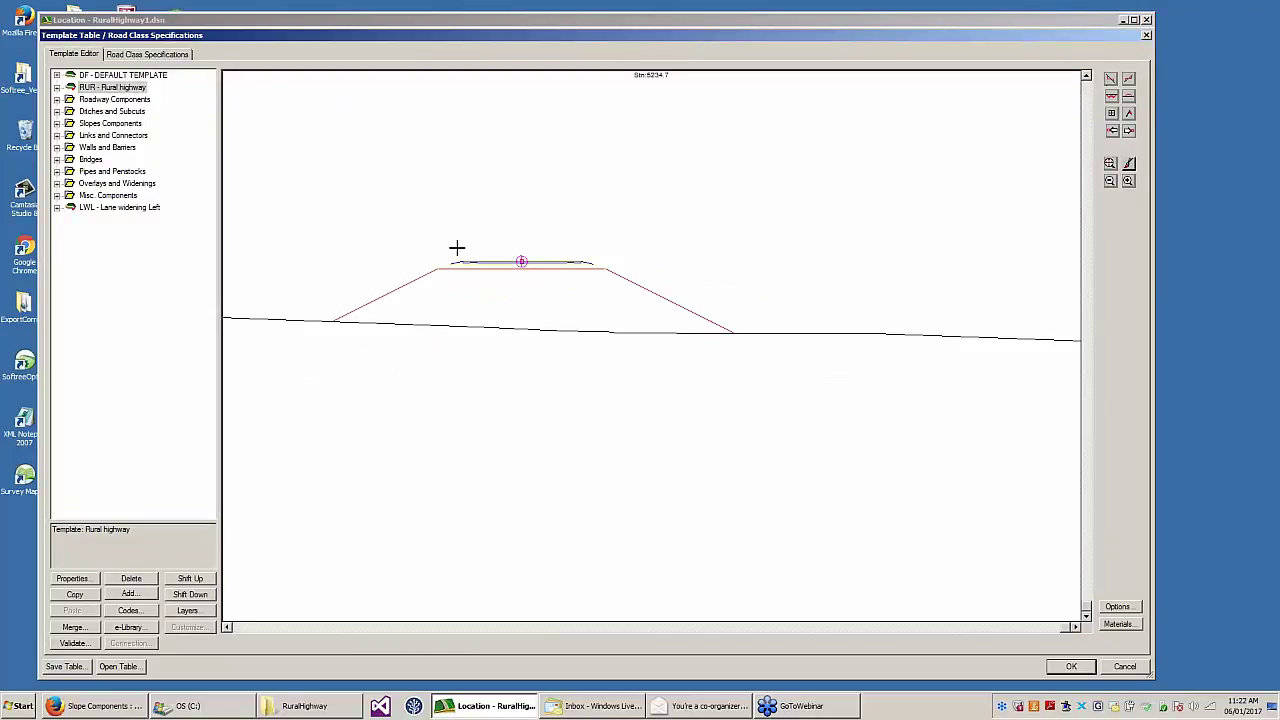
- Expand the RUR - Rural highway template and examine where its roadway and left ditch components sit in the section
mouse_move(456, 247)
left_click(105, 99)
double_click(108, 87)
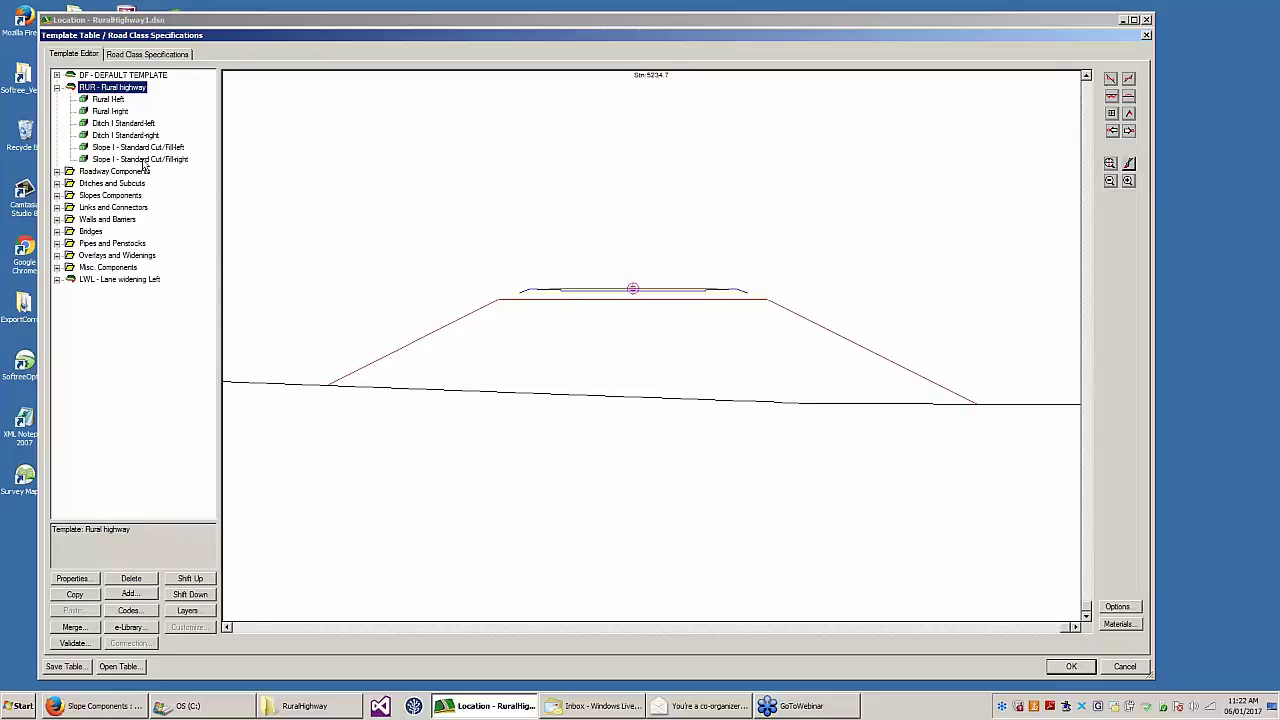
mouse_move(613, 282)
middle_mouse_down()
mouse_move(554, 197)
mouse_move(618, 258)
middle_mouse_up()
scroll(556, 205, "down", 1)
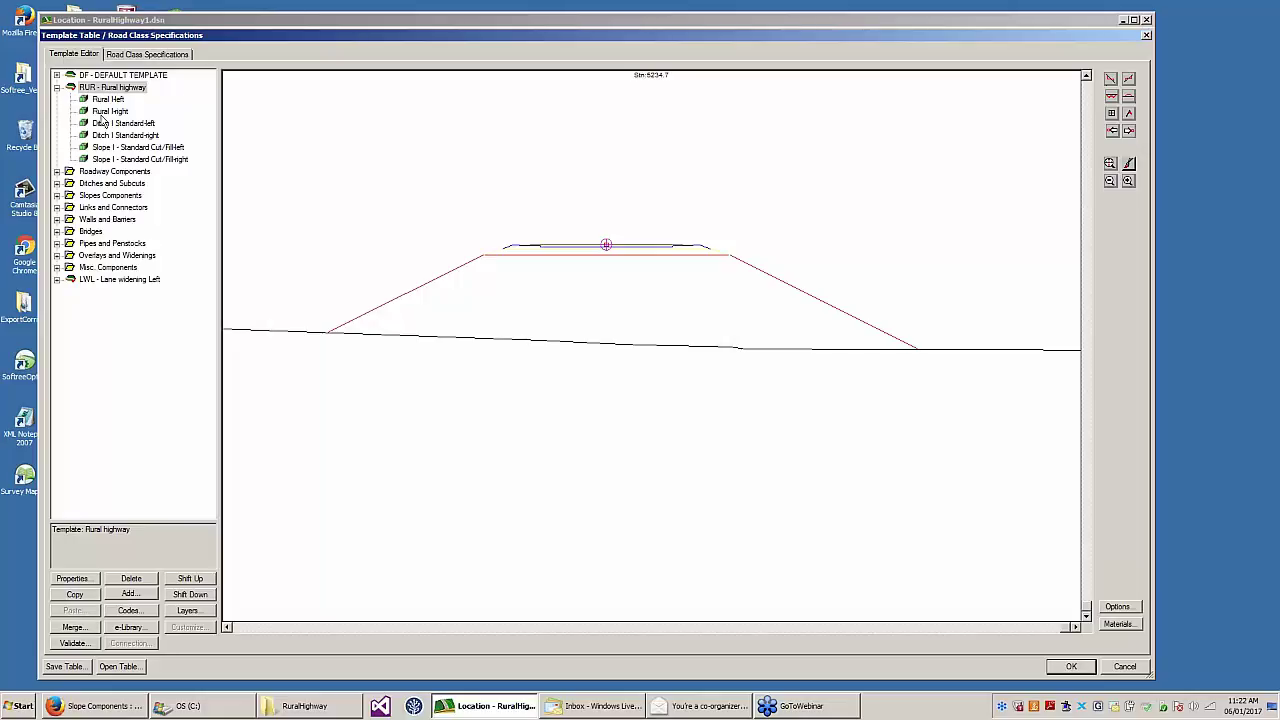
left_click(107, 100)
left_click(112, 111)
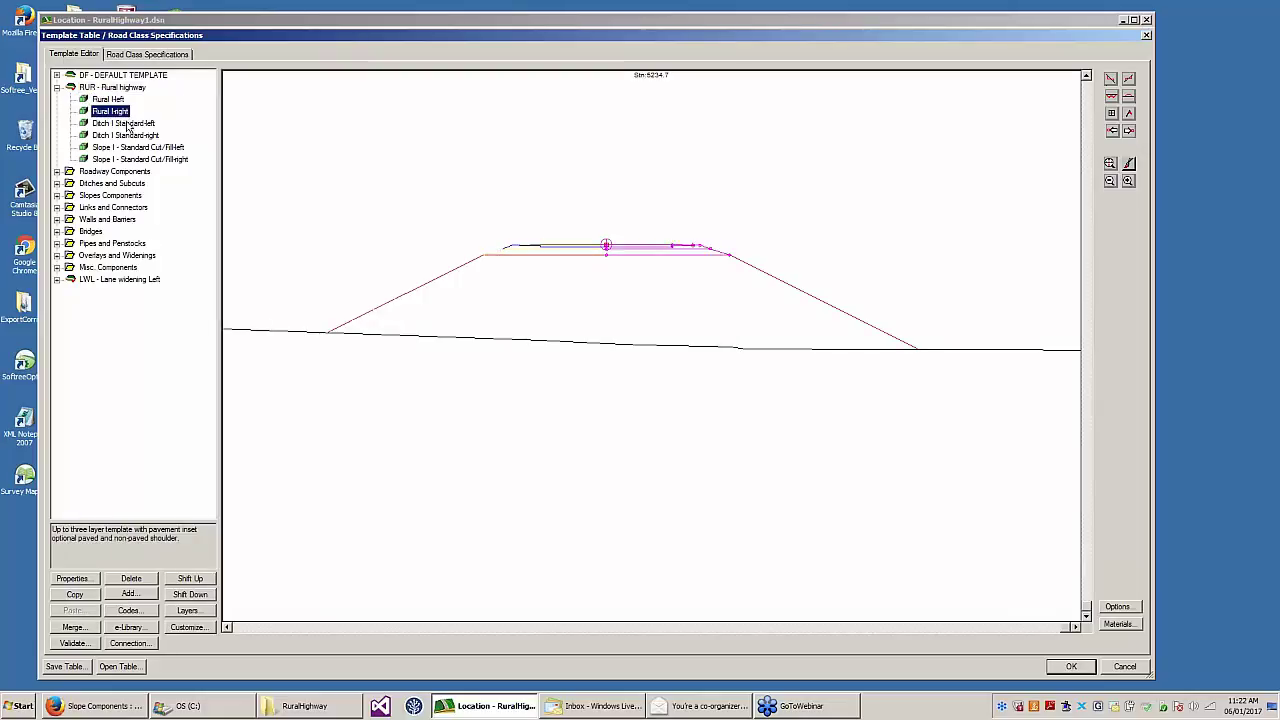
left_click(127, 124)
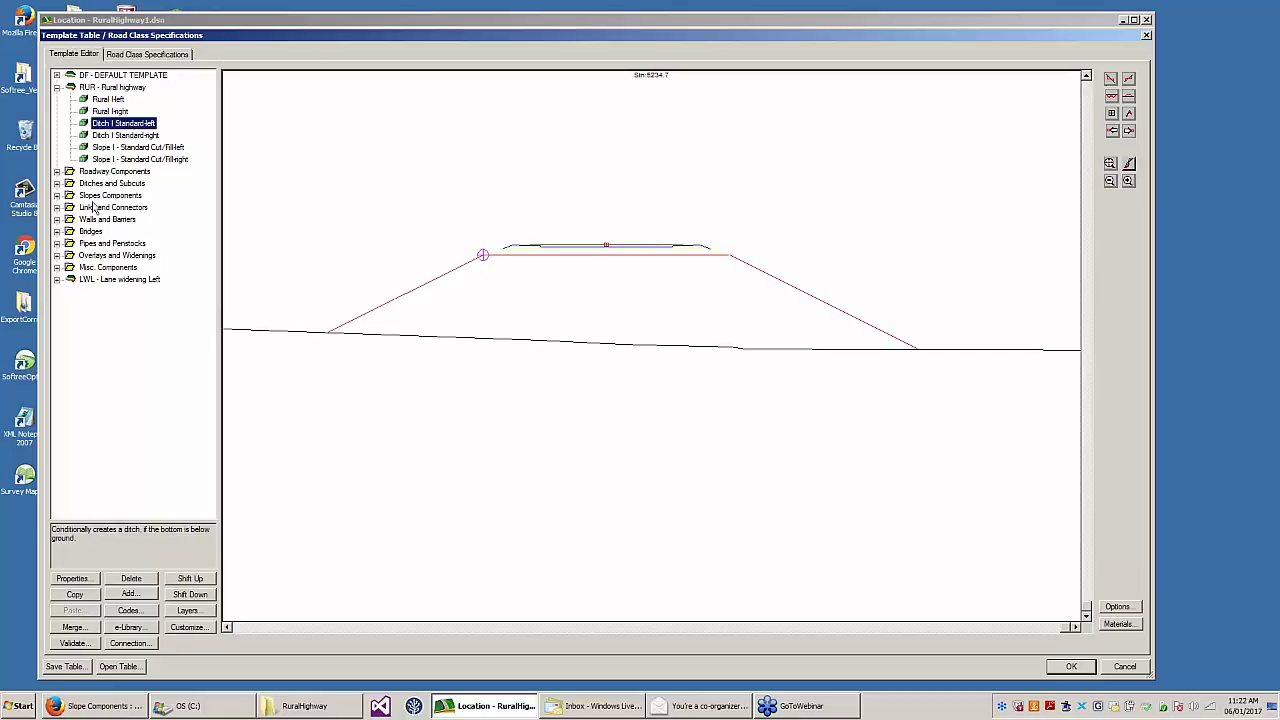
- Shift the Slope I - Standard Cut/Fill-left component to the first place in the Rural highway template
left_click(130, 148)
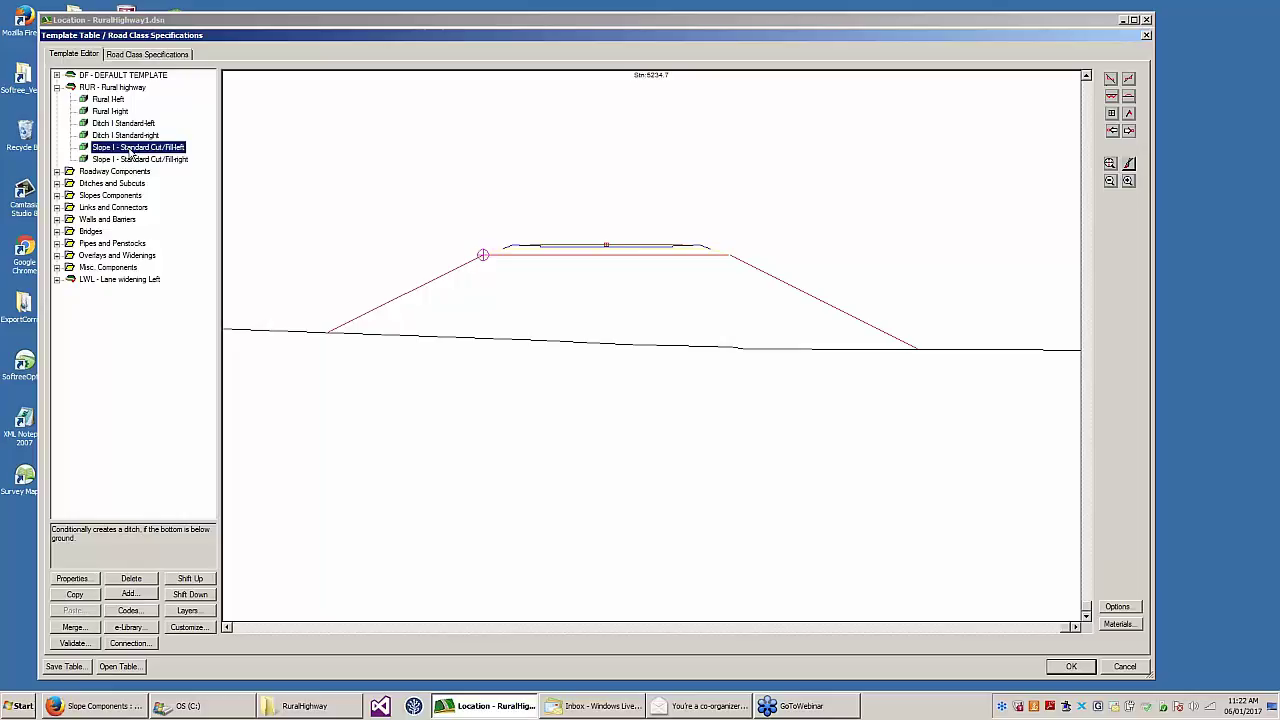
left_click(189, 578)
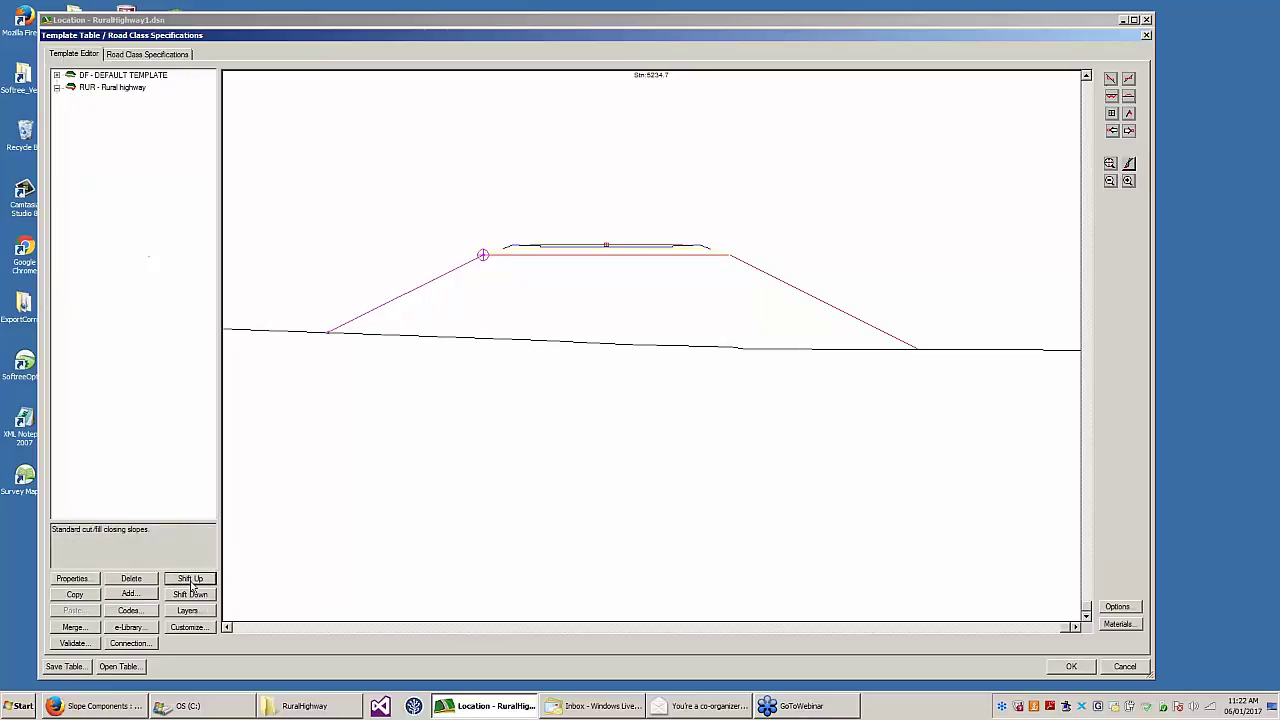
left_click(191, 582)
left_click(191, 580)
left_click(191, 580)
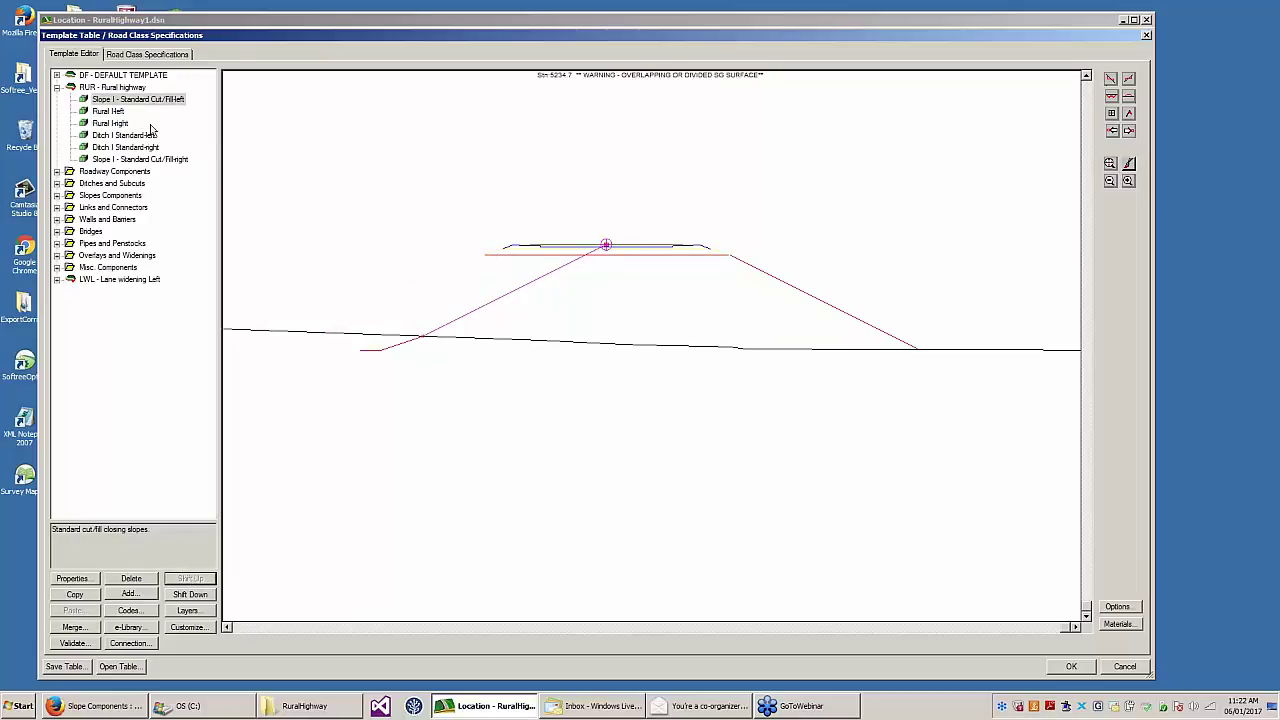
left_click(107, 112)
left_click(110, 123)
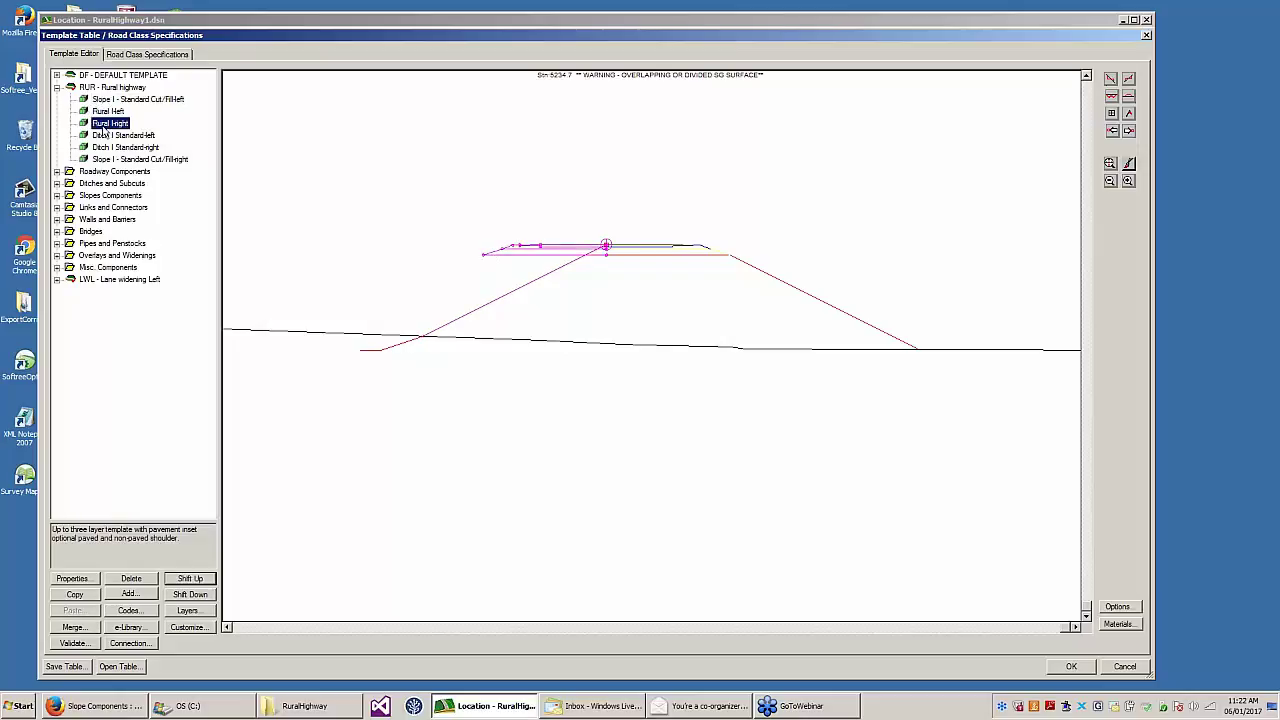
- Shift the Slope I - Standard Cut/Fill-left component down to the last place in the Rural highway template
left_click(138, 100)
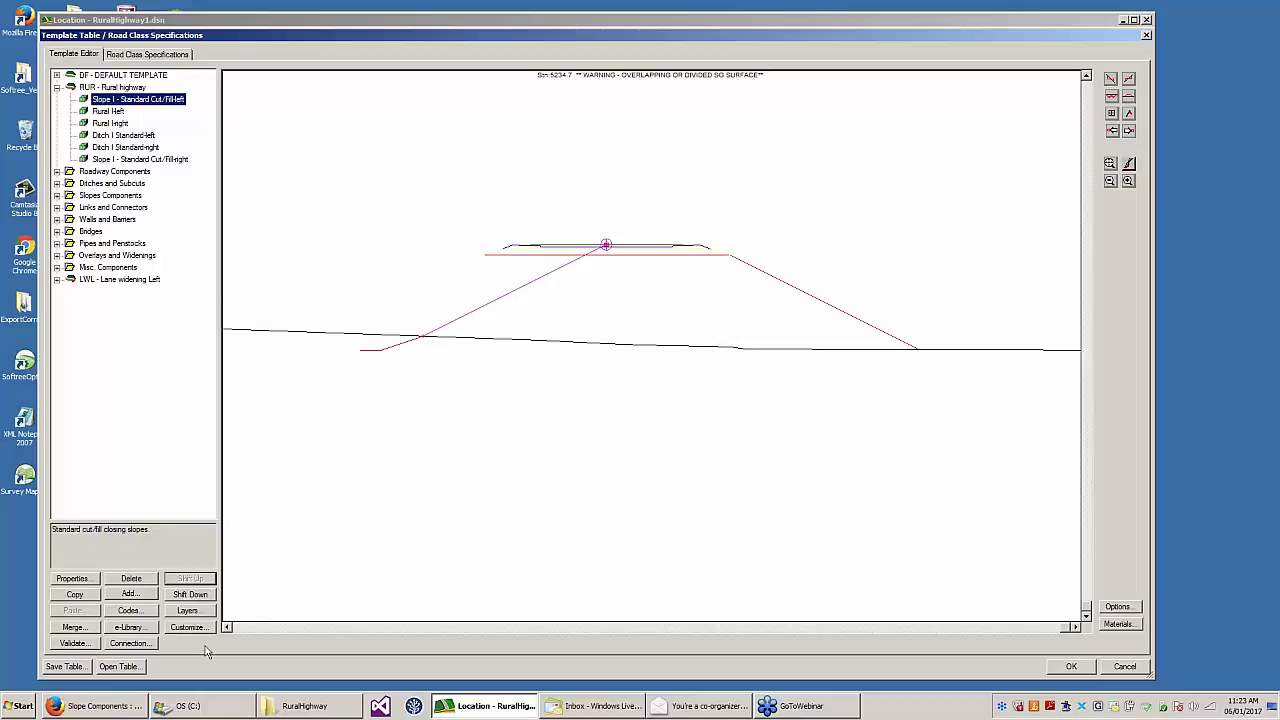
left_click(191, 594)
left_click(191, 594)
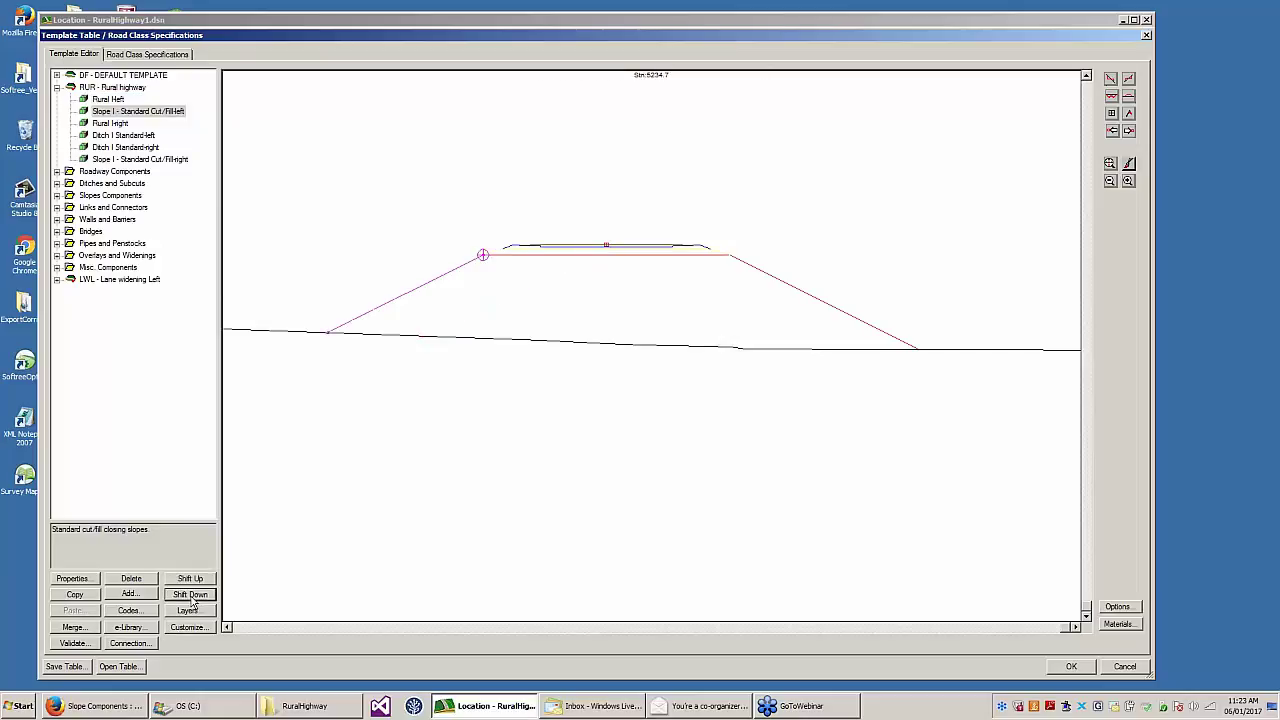
left_click(191, 594)
left_click(191, 594)
left_click(191, 594)
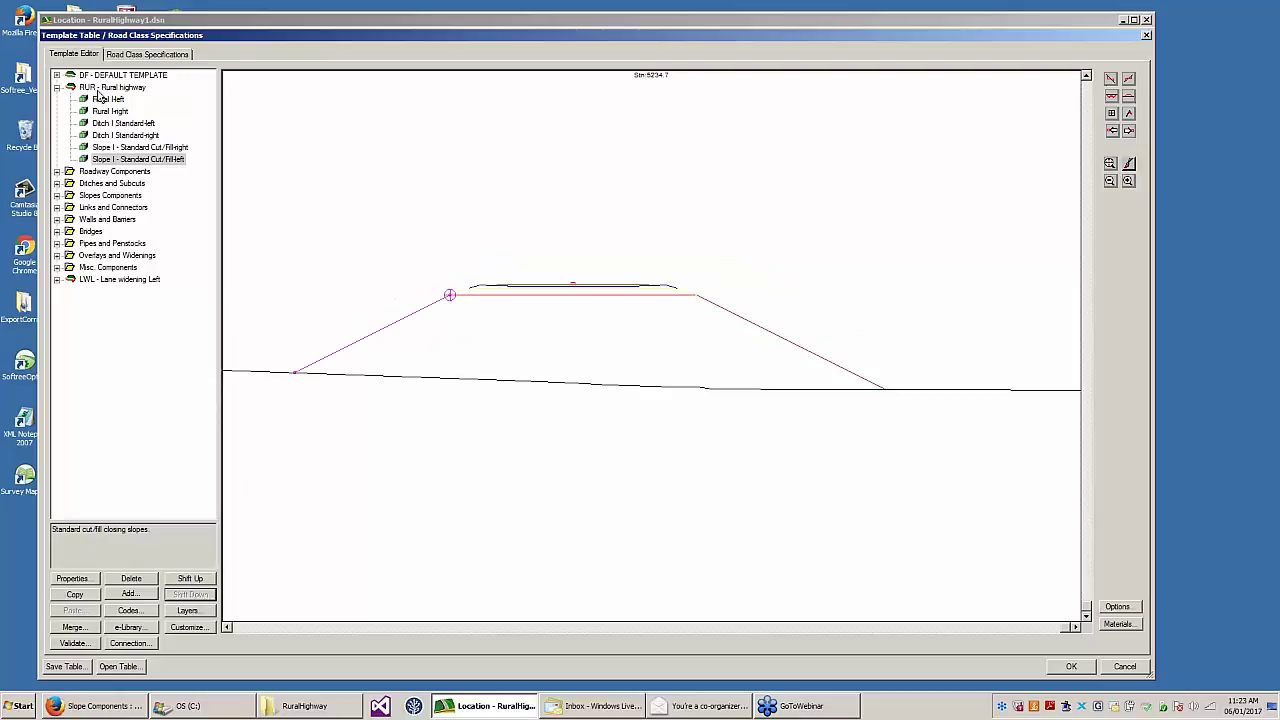
- Turn on the merged surface display for the Rural highway template
left_click(99, 91)
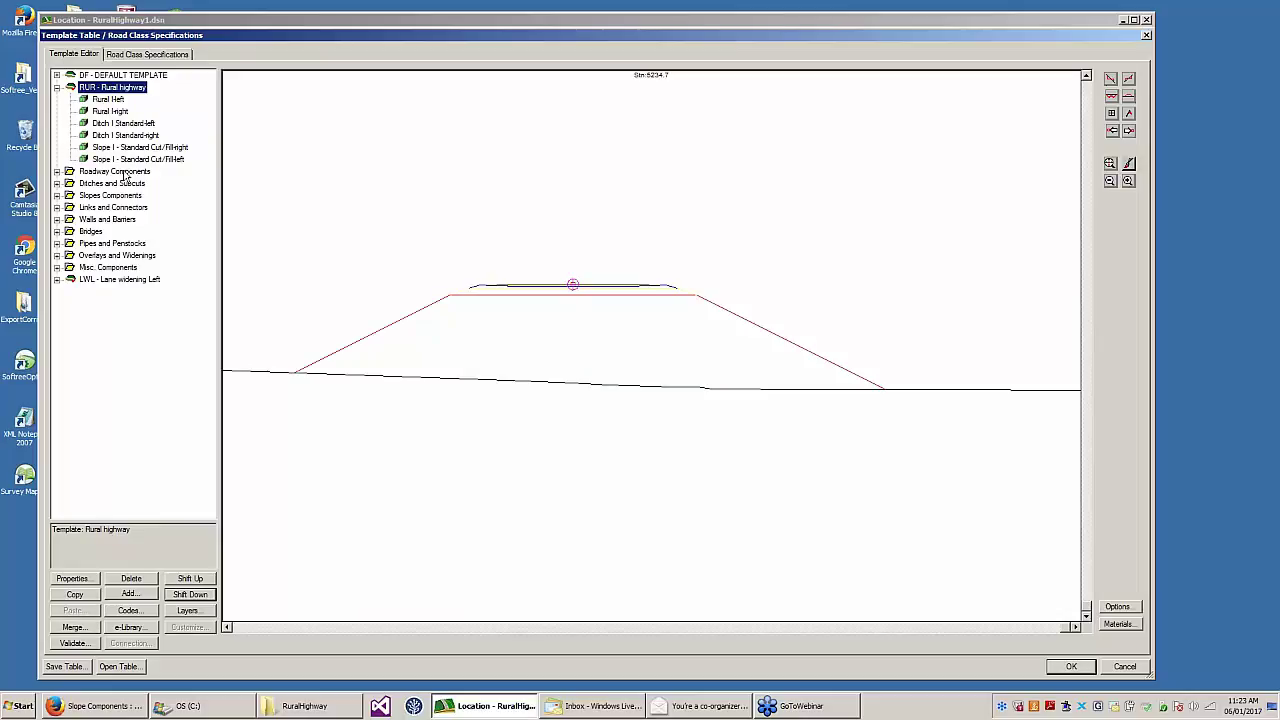
left_click(1133, 609)
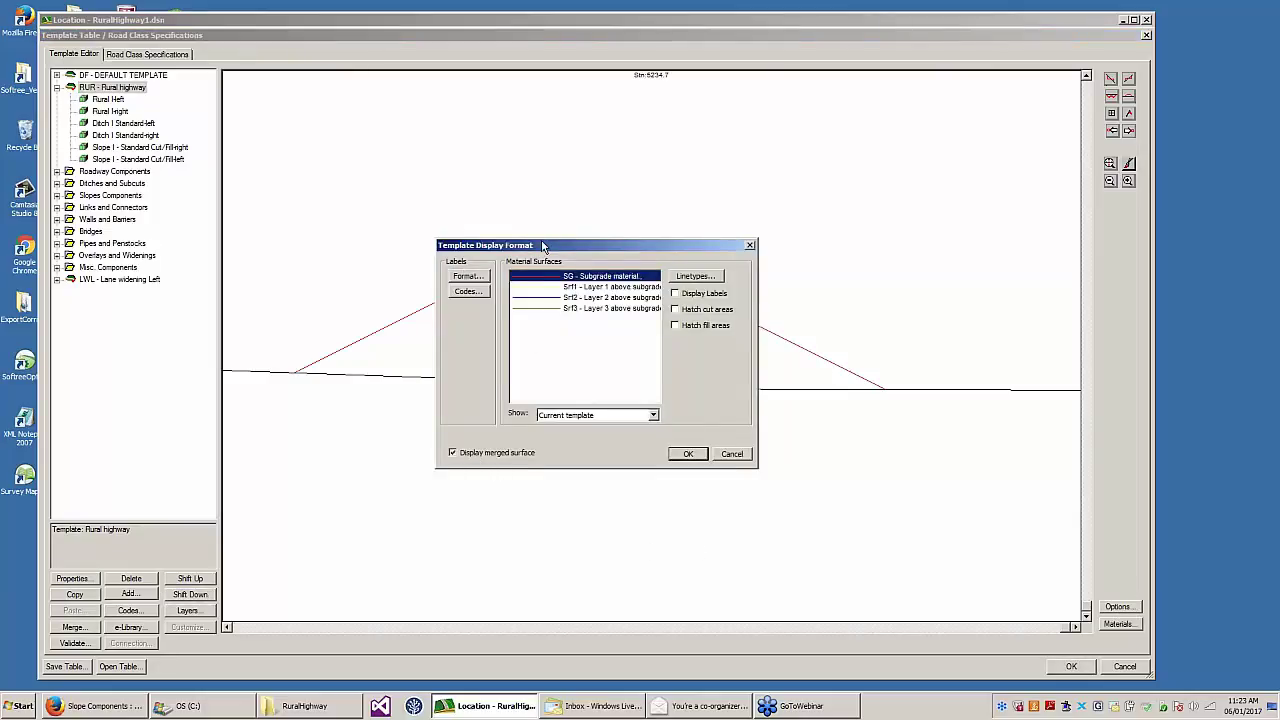
left_click_drag(546, 245, 1025, 395)
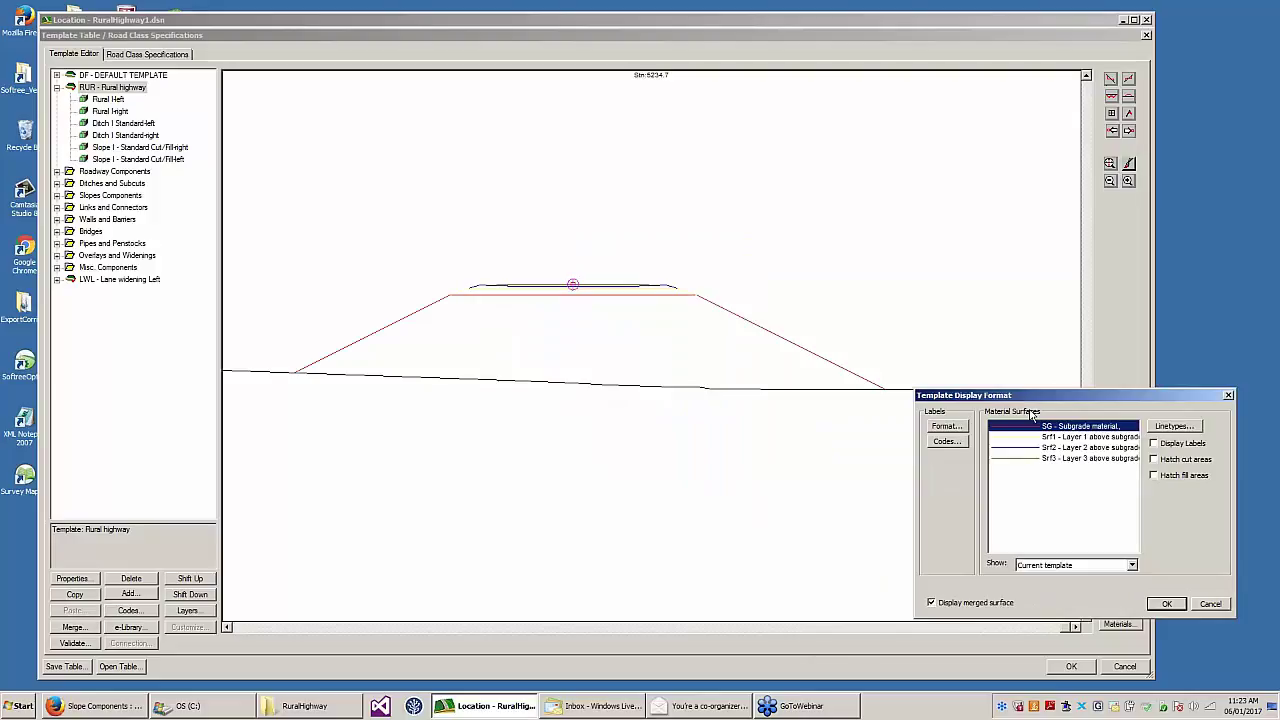
left_click(1166, 604)
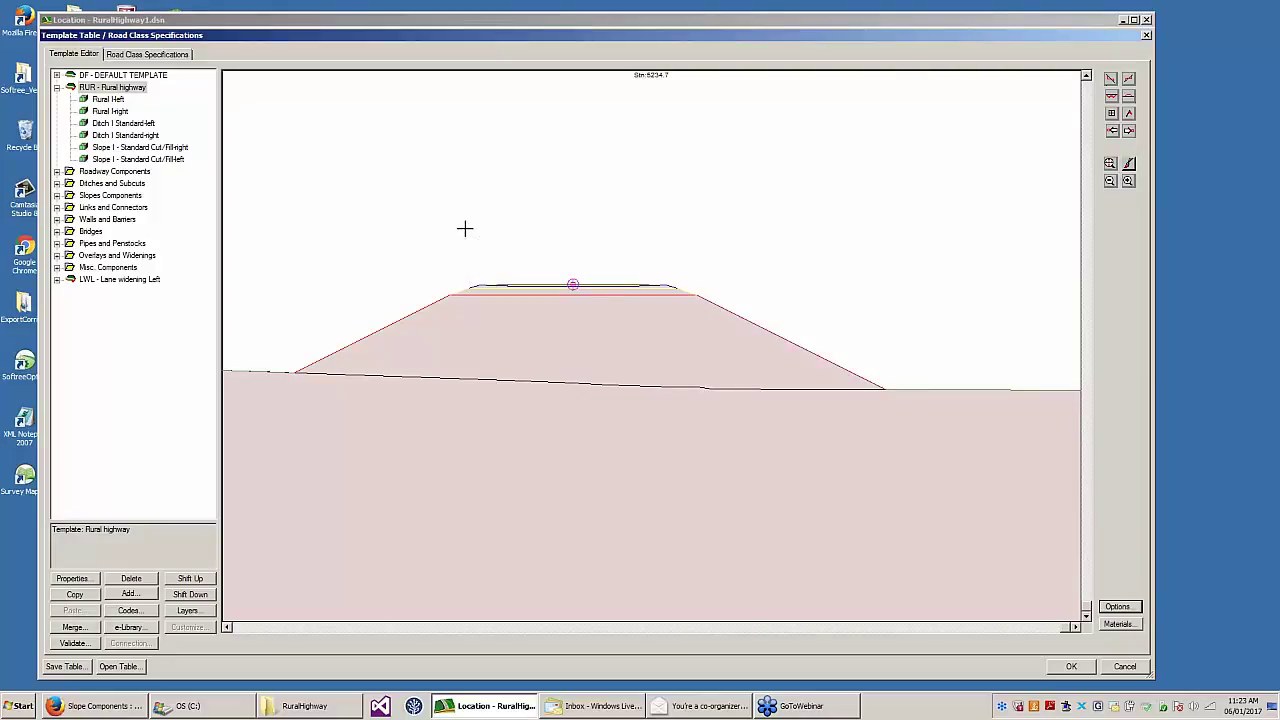
- Go through the Rural highway components in order to examine how each one builds up the merged surface
left_click(108, 100)
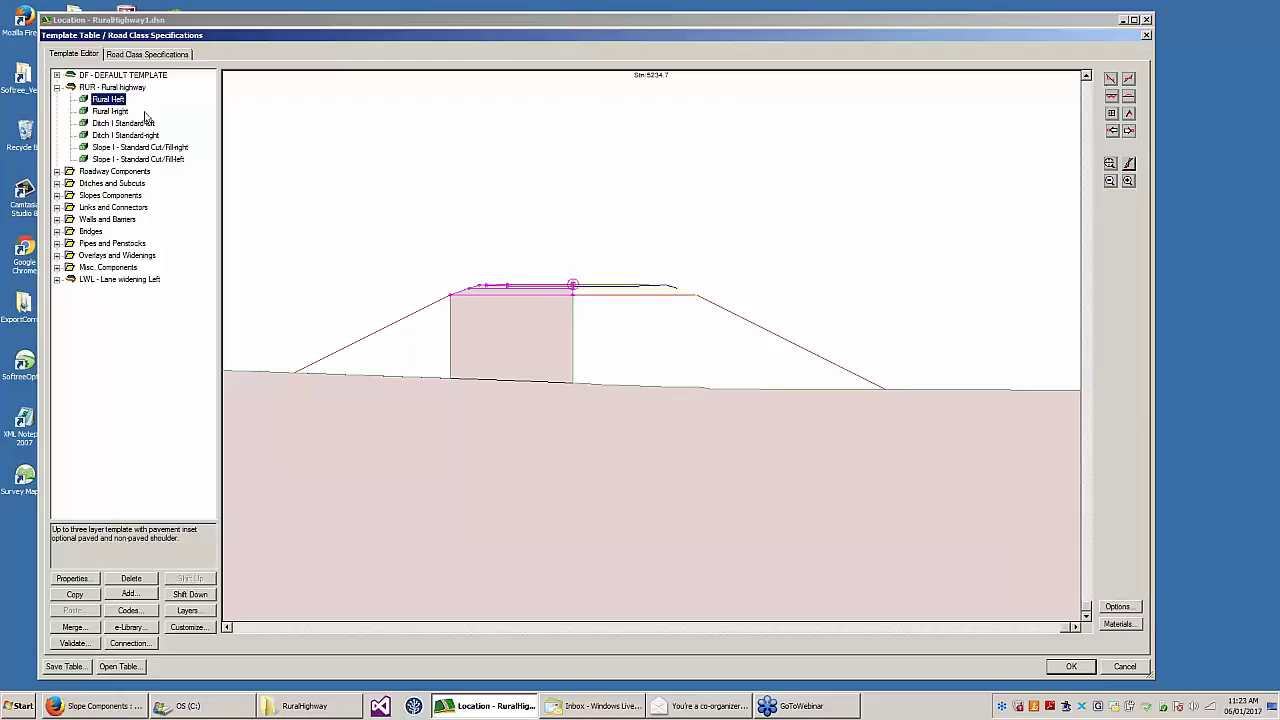
middle_click_drag(372, 266, 430, 202)
scroll(389, 292, "down", 1)
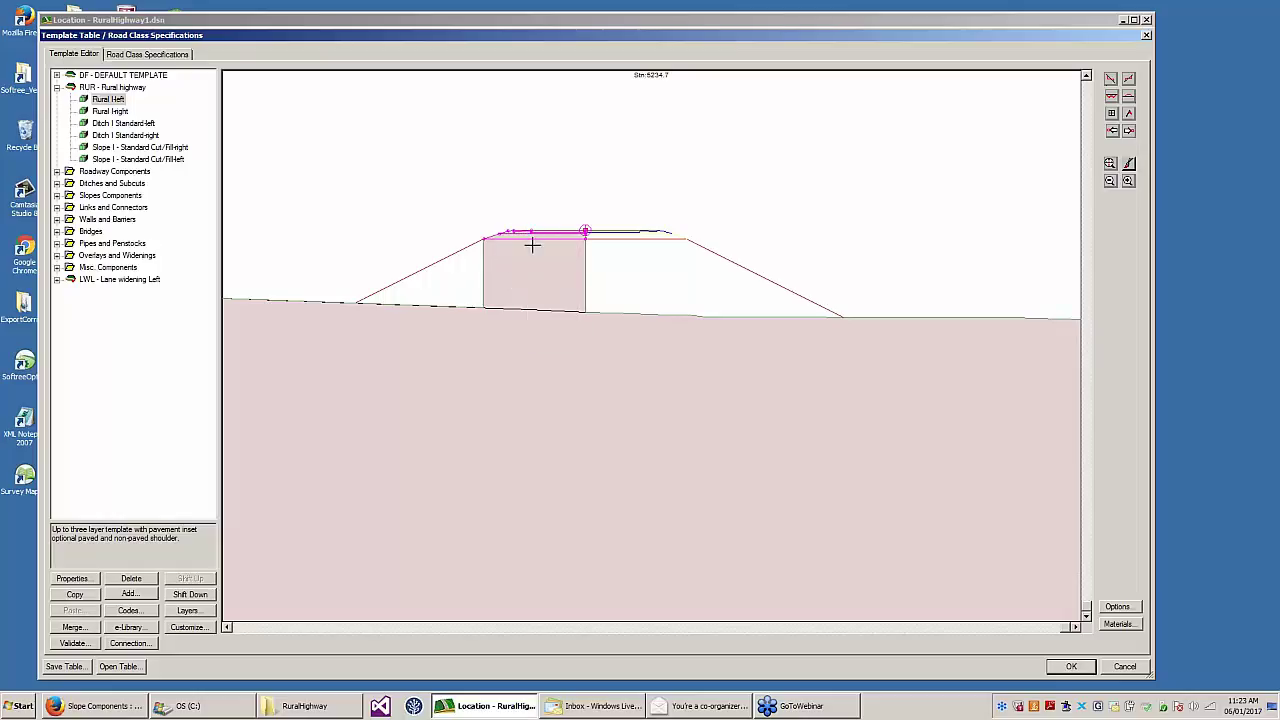
left_click(104, 112)
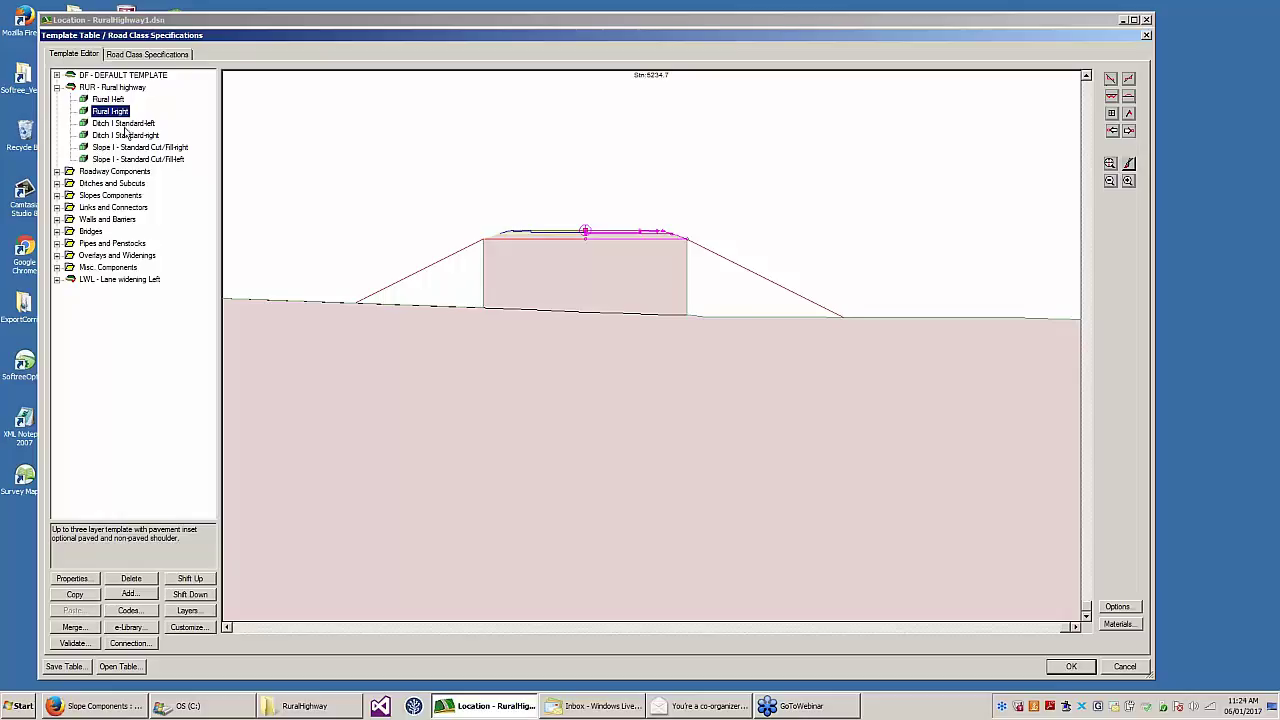
left_click(127, 124)
left_click(128, 135)
left_click(131, 147)
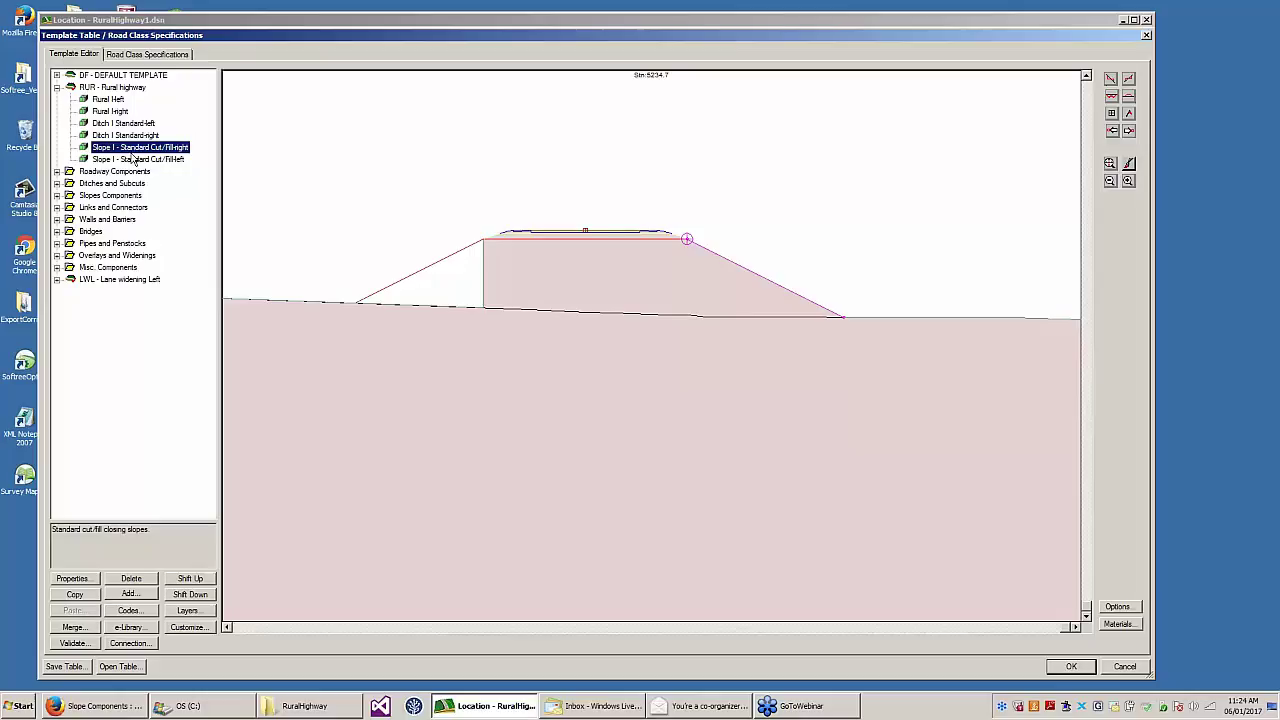
left_click(133, 159)
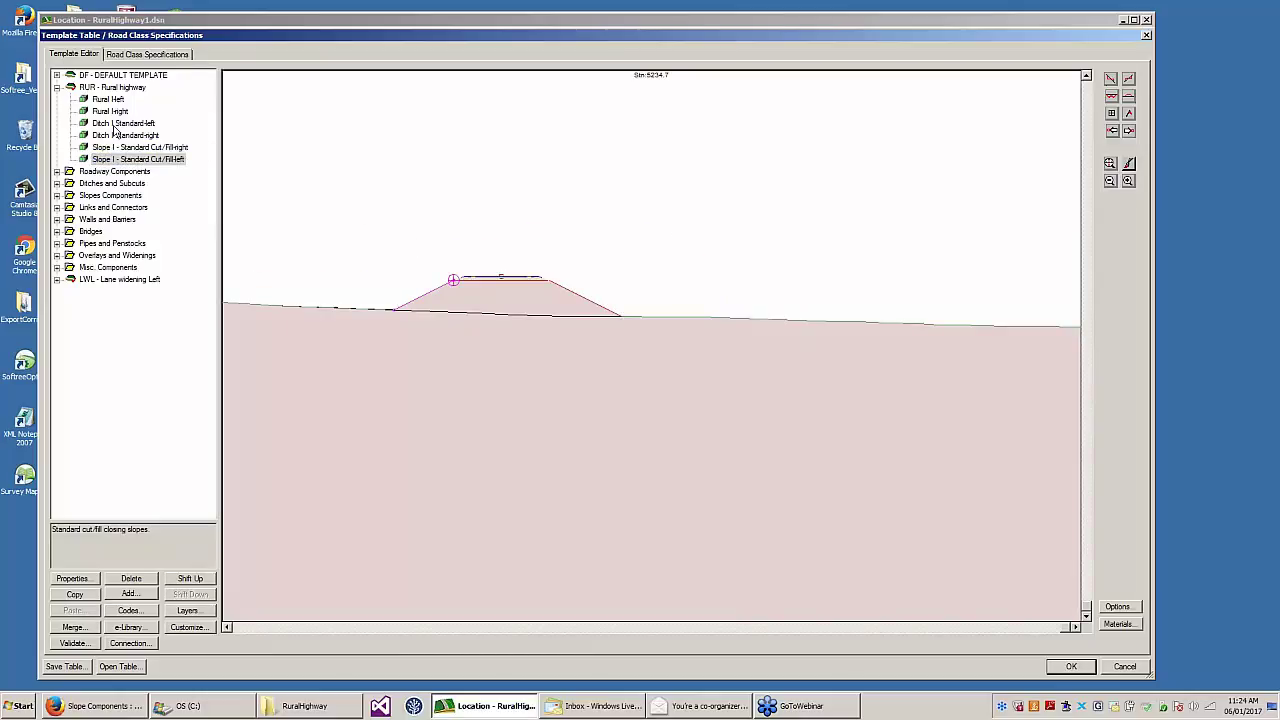
middle_click_drag(290, 218, 390, 237)
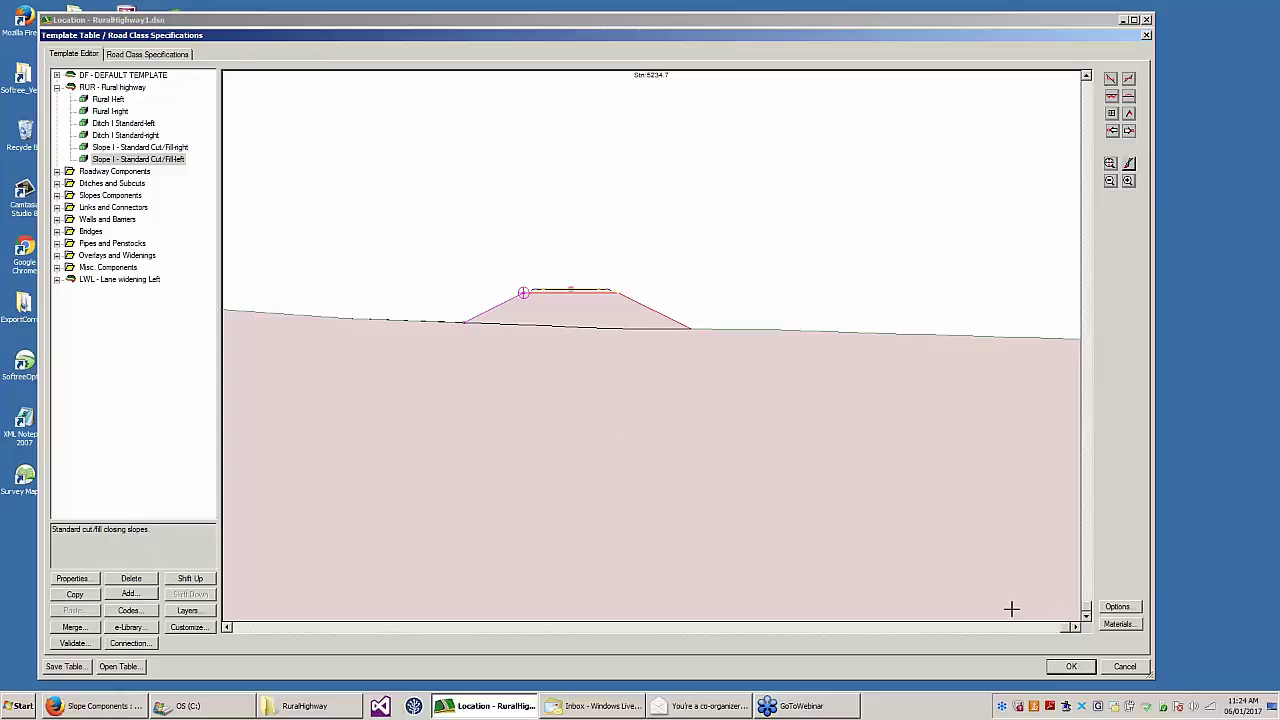
- Turn off the merged surface display in the template display options
left_click(1116, 607)
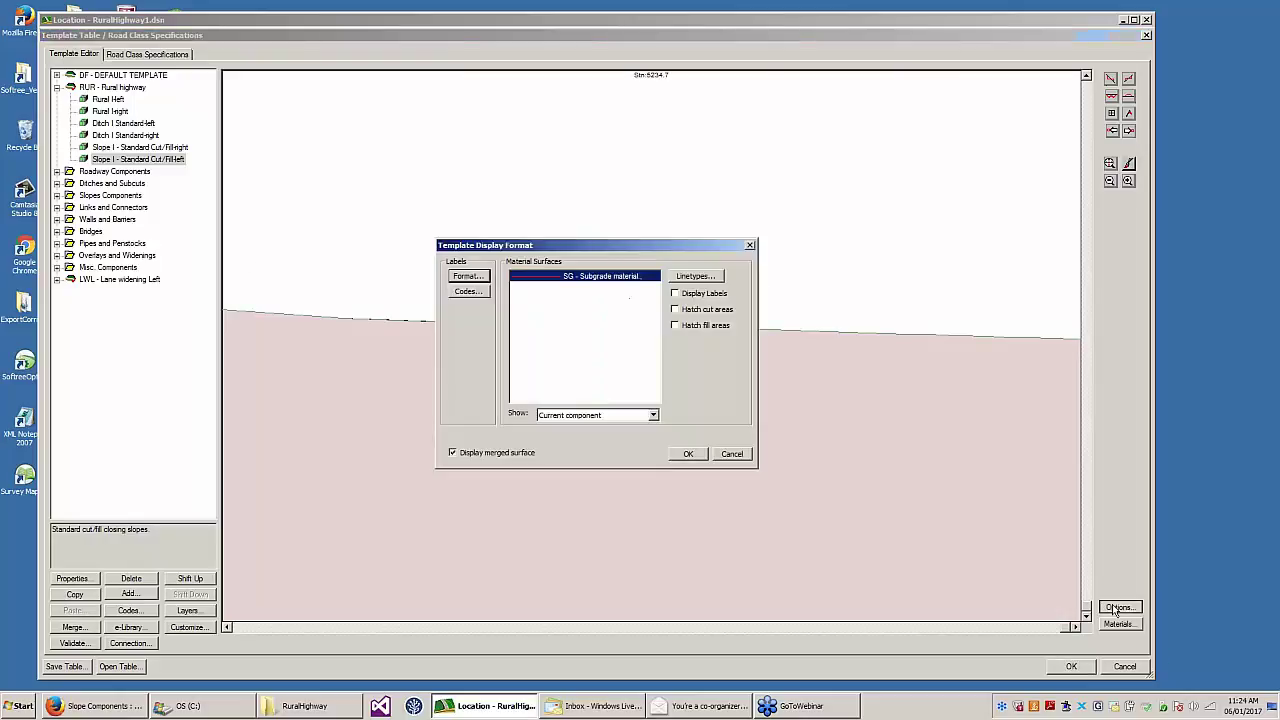
left_click(528, 455)
left_click(688, 455)
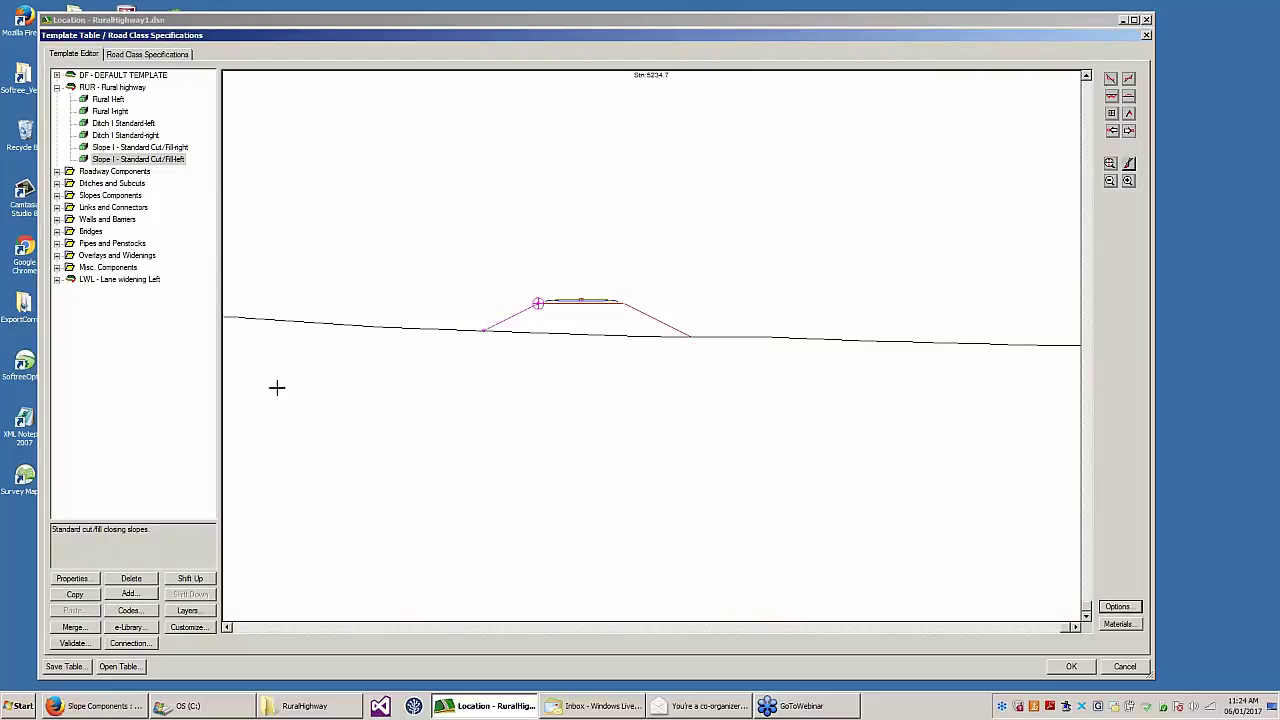
- Examine the connection settings and available connection types of the Rural I-left component, leaving them as they are
middle_click_drag(460, 411, 510, 399)
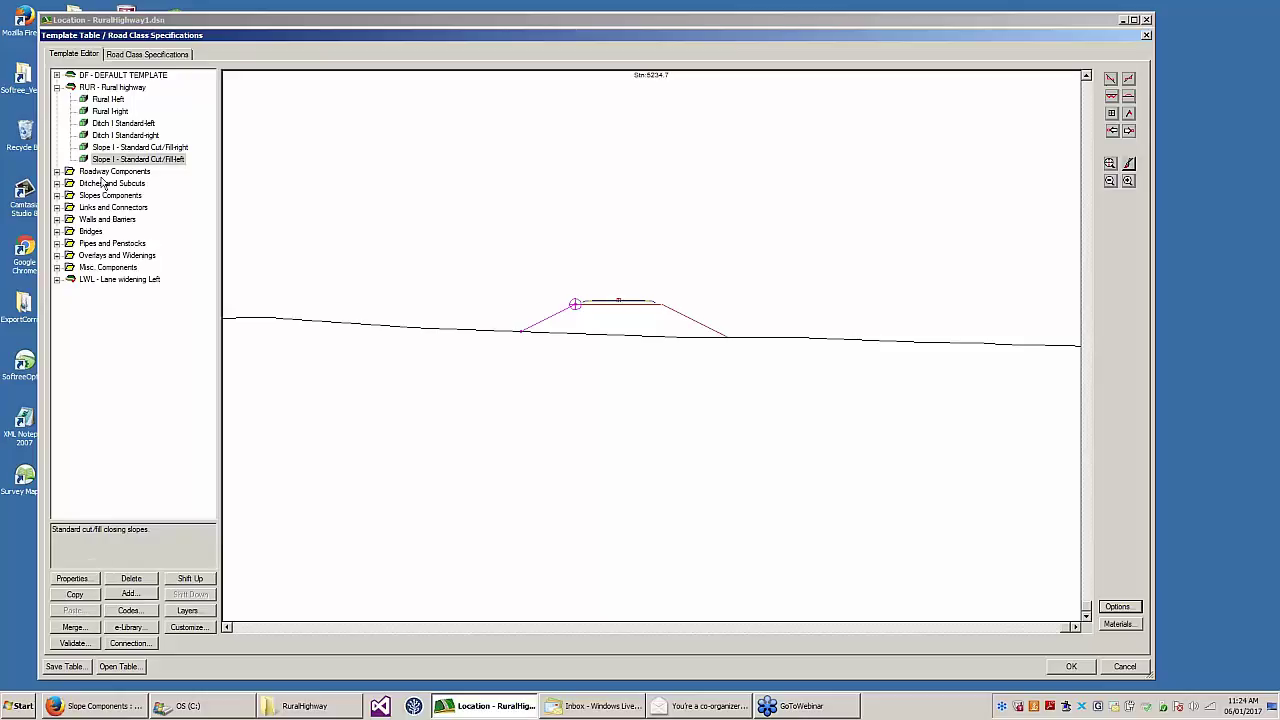
left_click(101, 100)
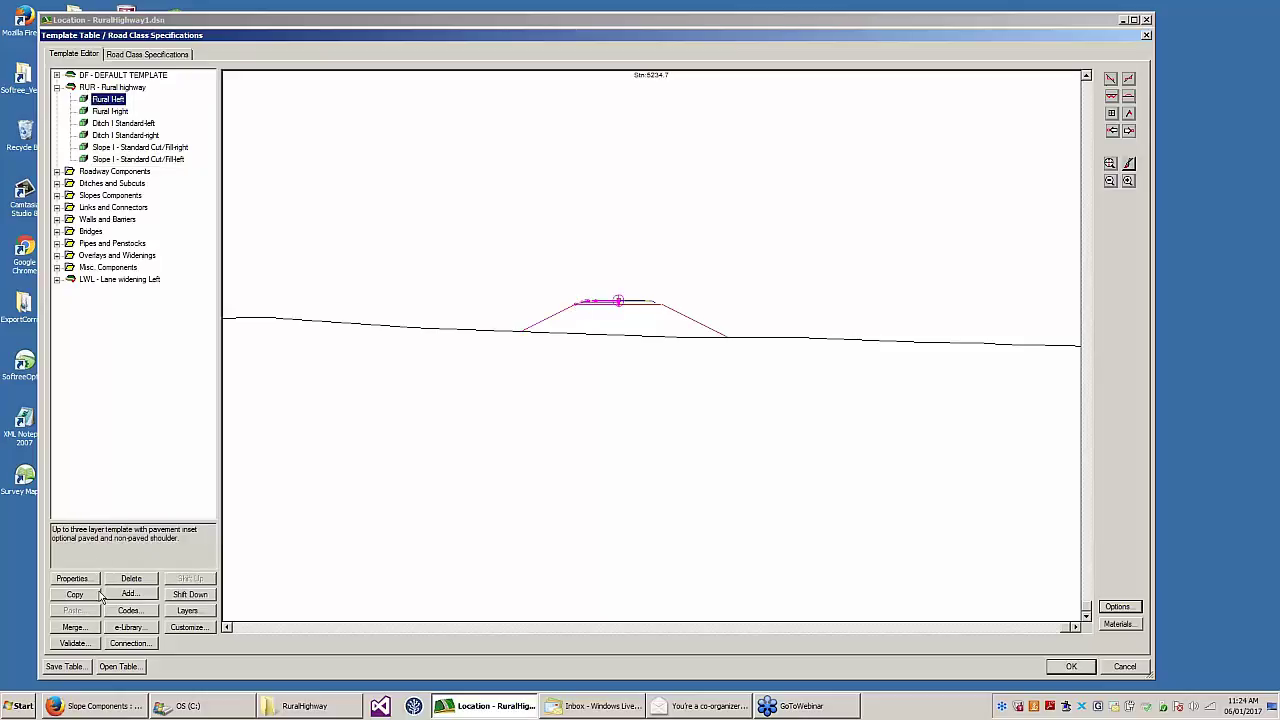
left_click(614, 274)
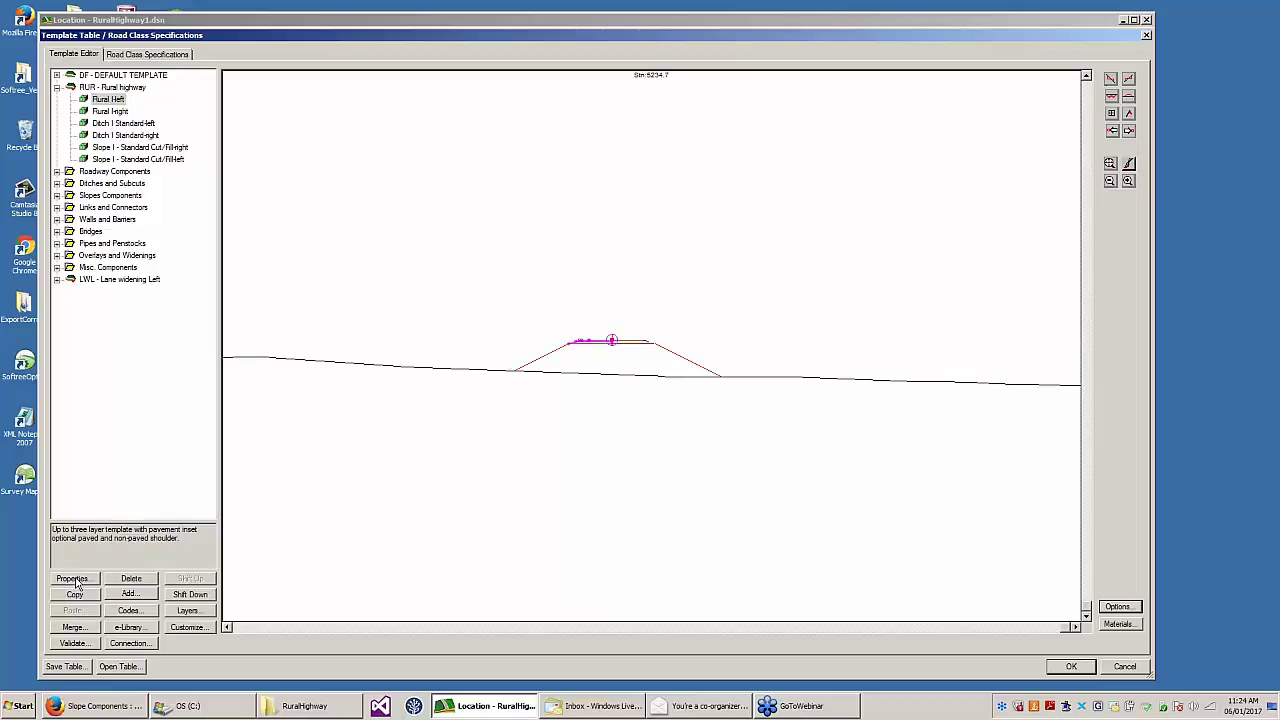
left_click(127, 643)
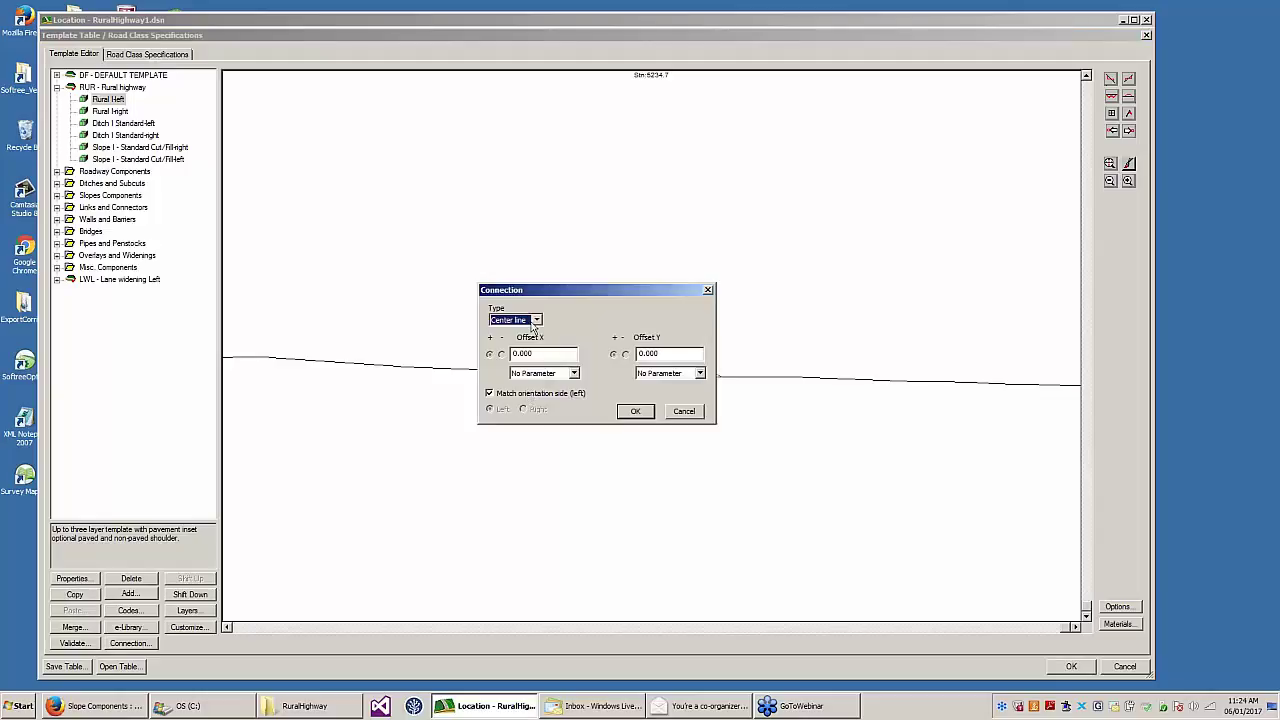
left_click(537, 320)
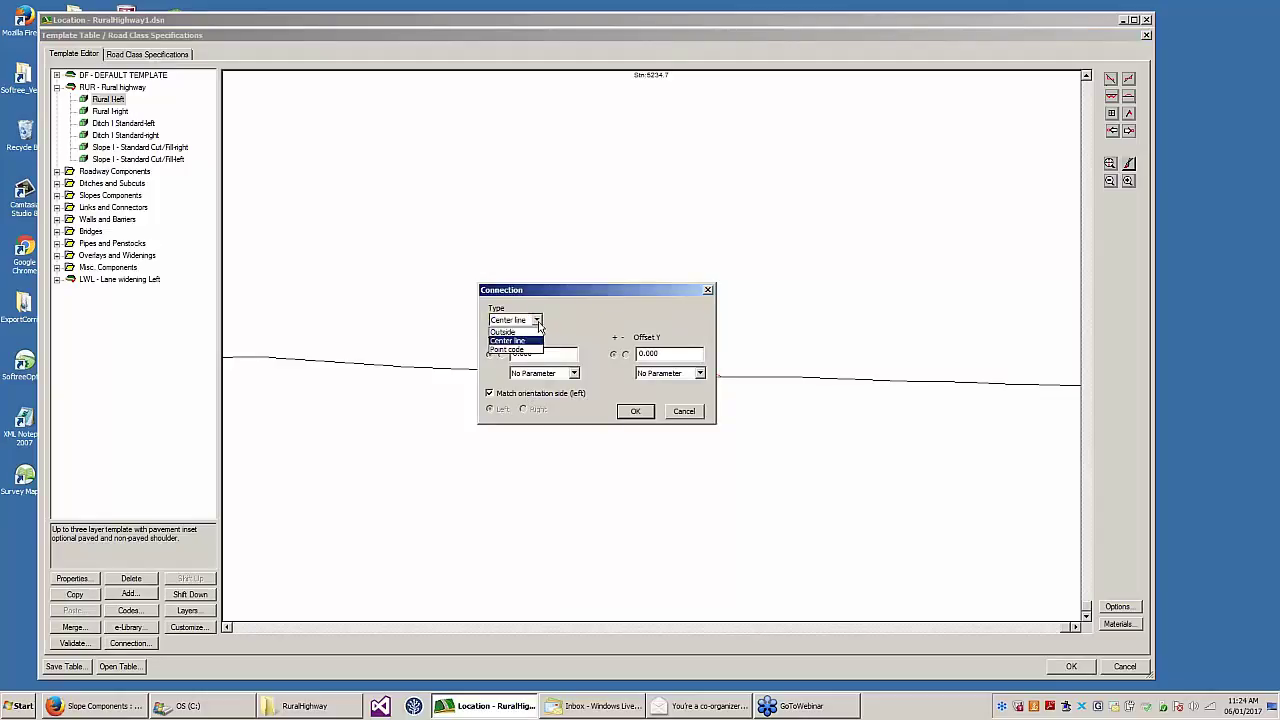
left_click(566, 323)
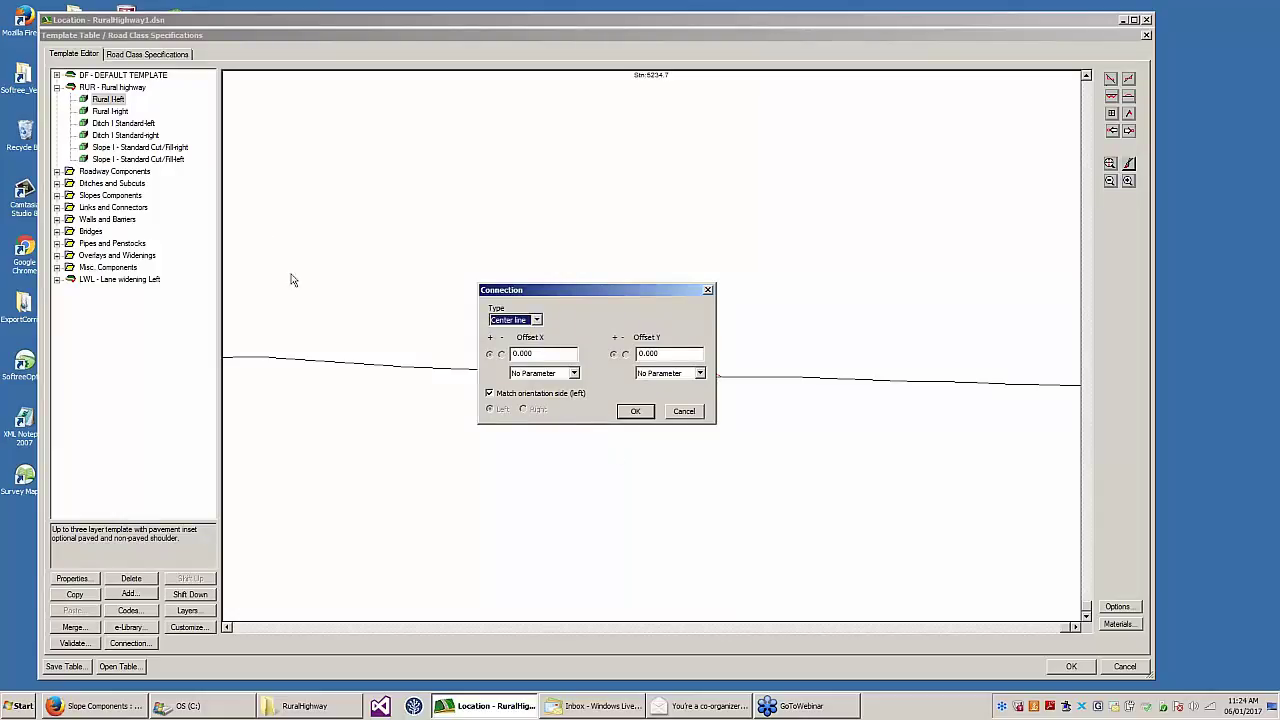
left_click(684, 411)
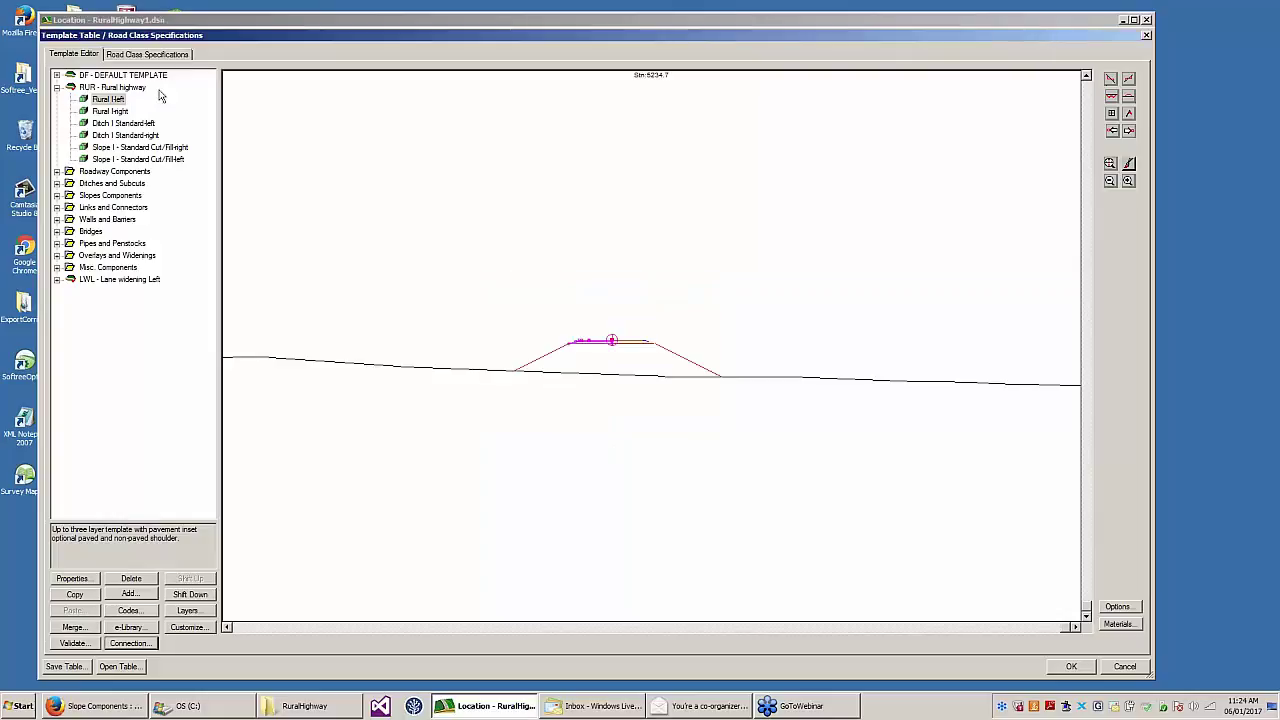
- Check the connection type and match surface of the Ditch I Standard-left component, leaving them as they are
left_click(112, 112)
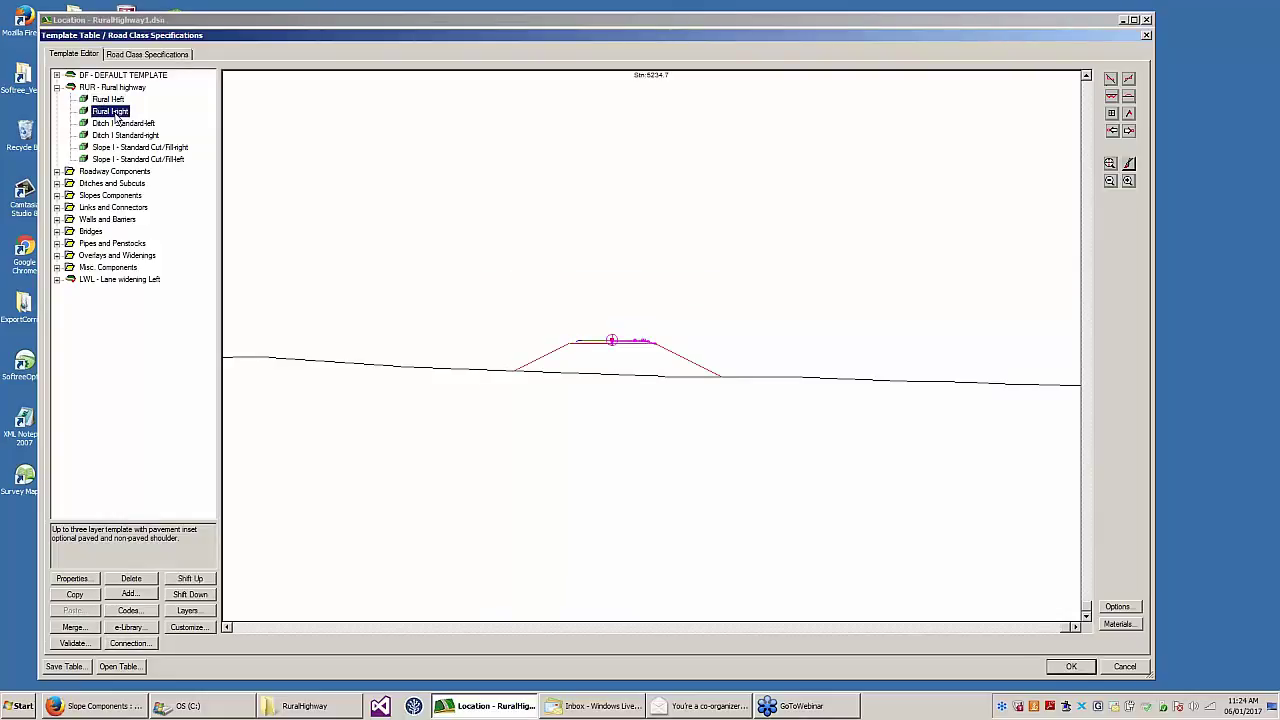
left_click(112, 124)
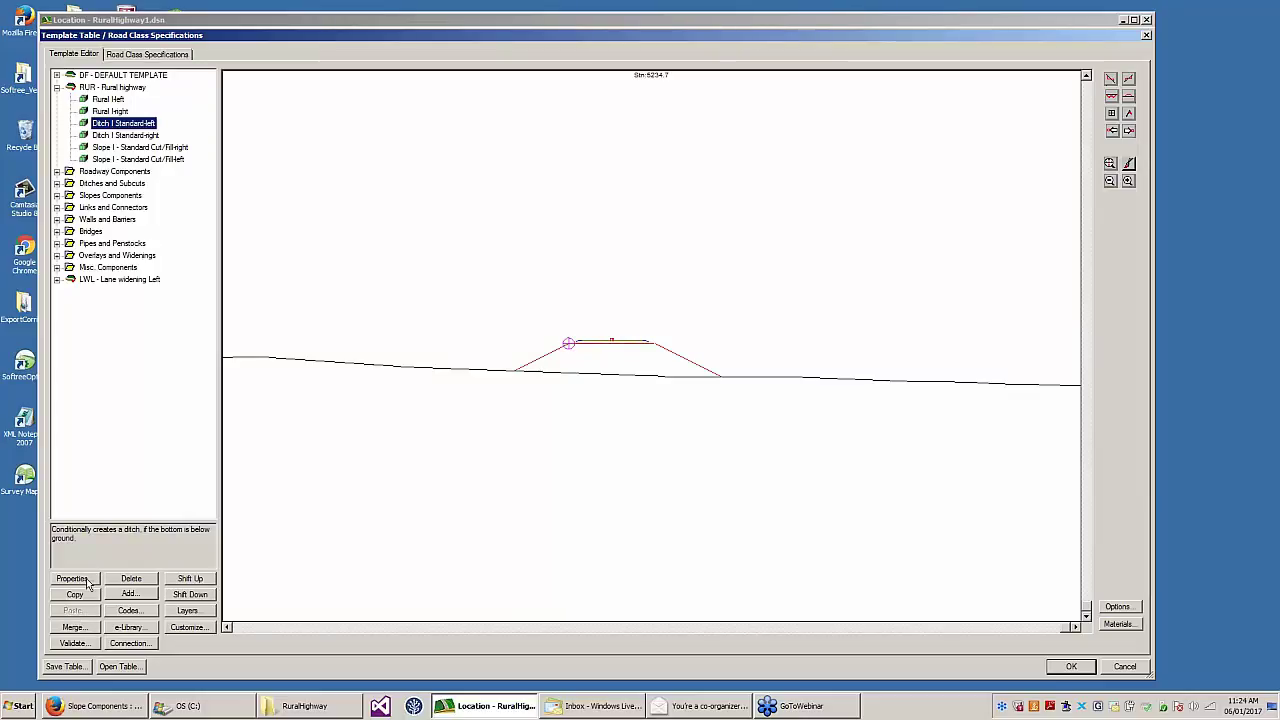
left_click(130, 643)
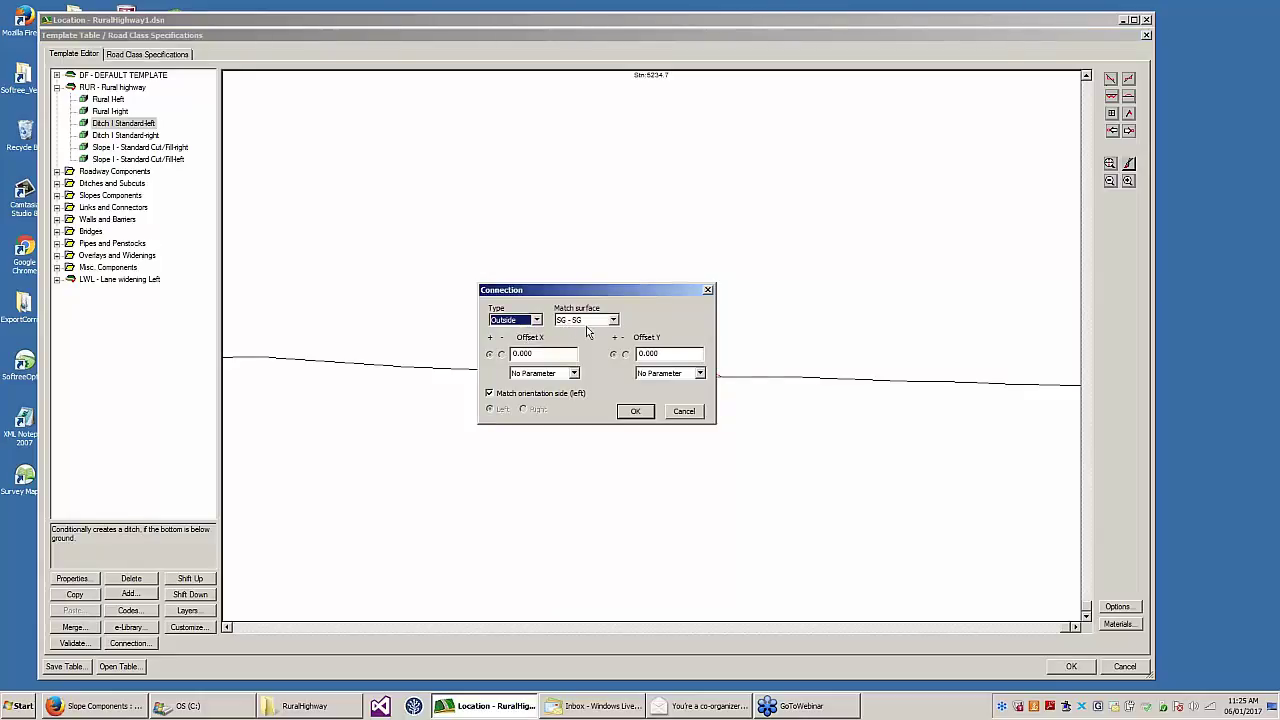
left_click(686, 410)
- Examine in the template preview where the left ditch component connects at the outer edge of the subgrade
middle_click_drag(623, 360, 517, 294)
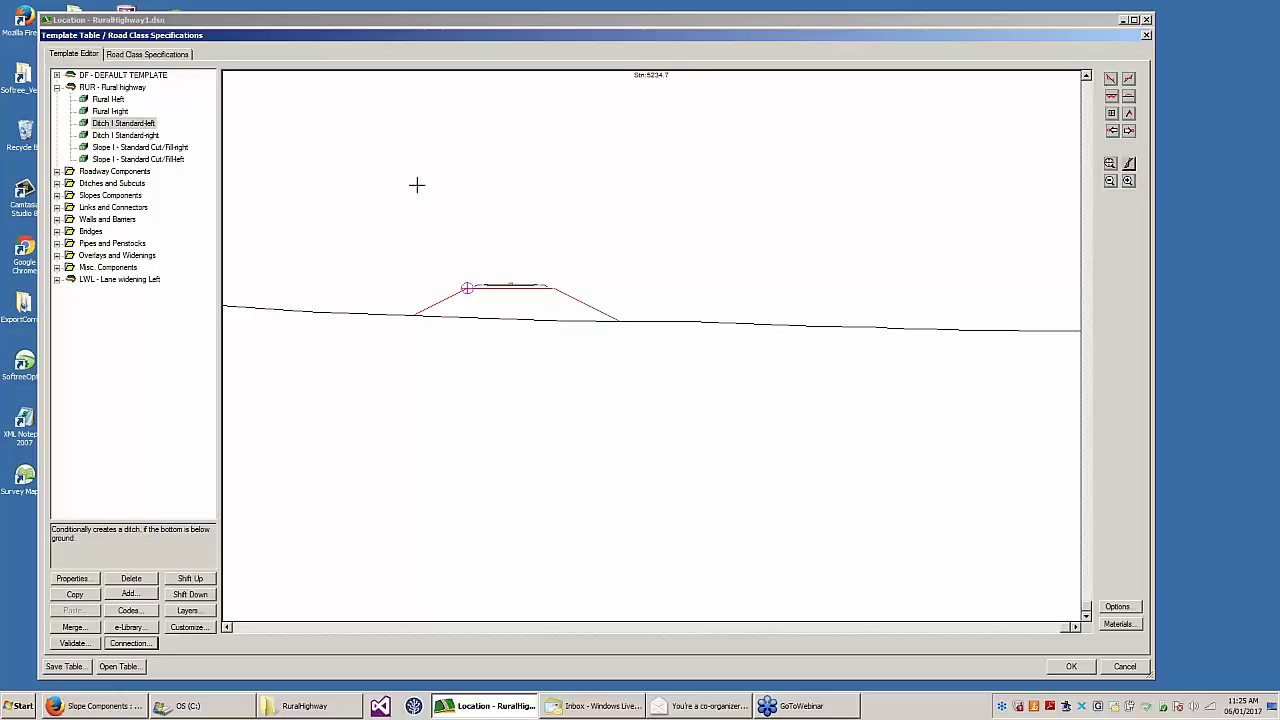
middle_click_drag(393, 241, 423, 294)
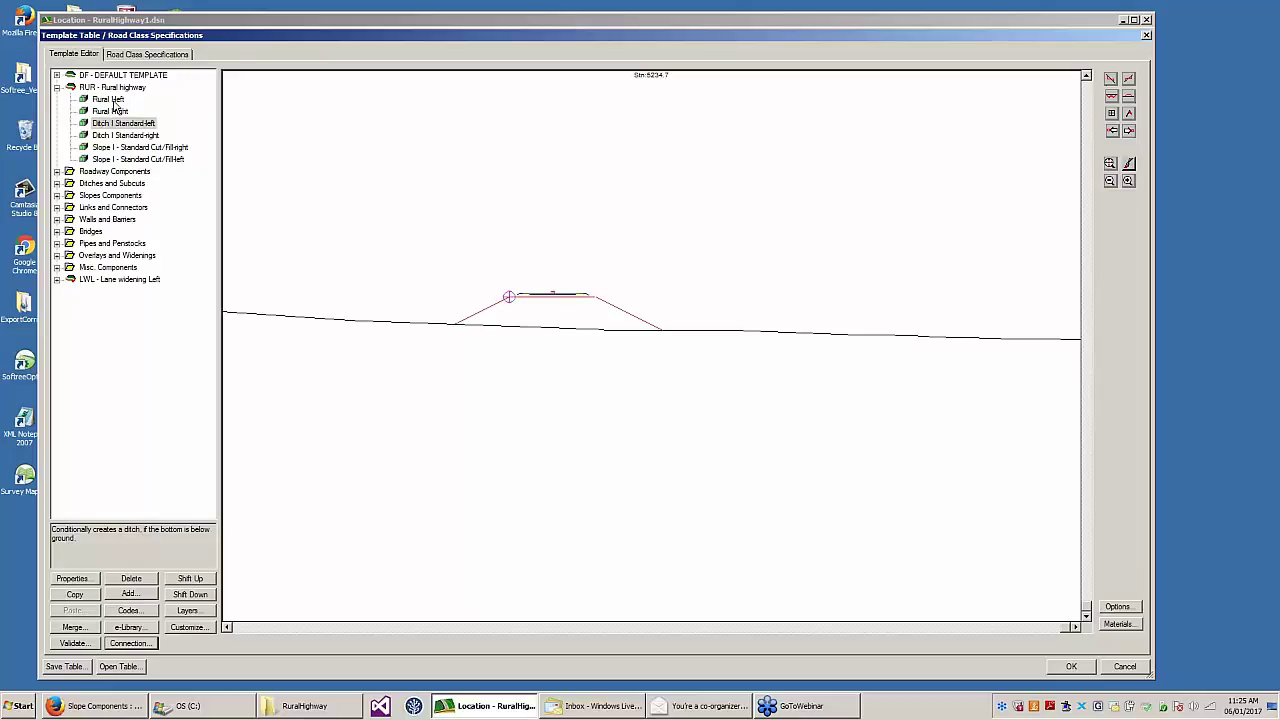
middle_click_drag(634, 308, 670, 326)
scroll(598, 322, "up", 1)
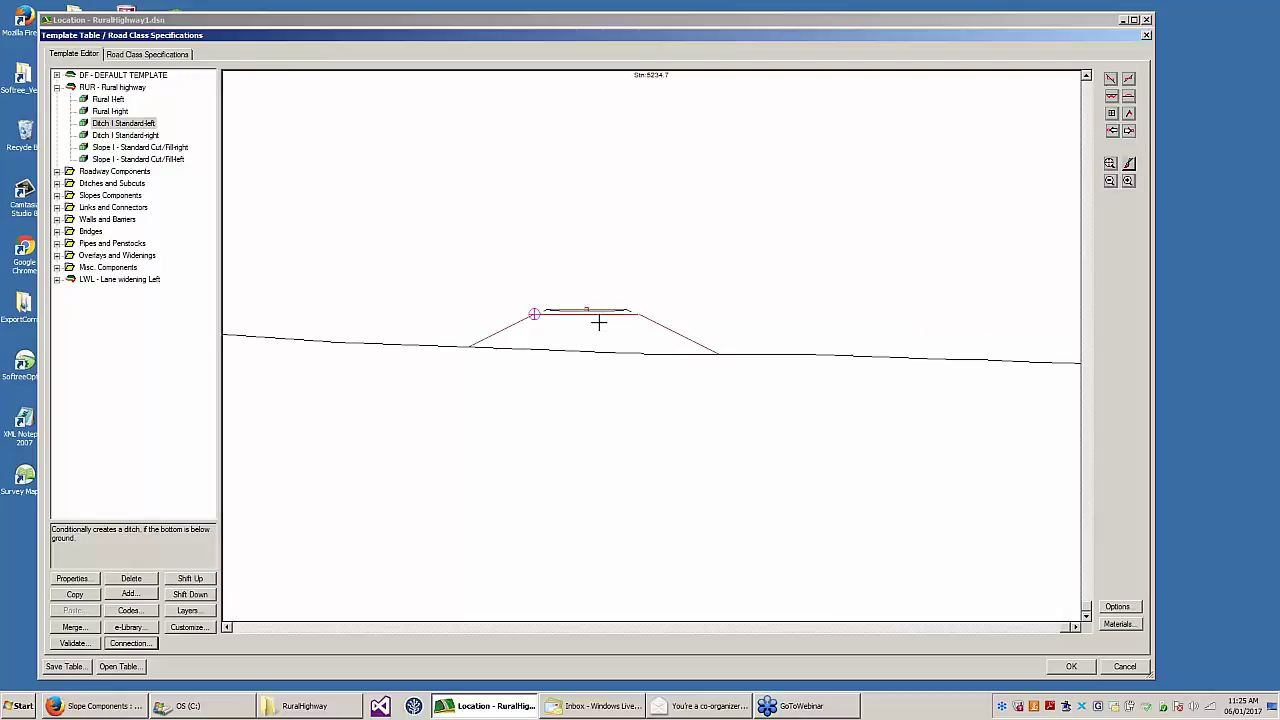
scroll(598, 322, "up", 1)
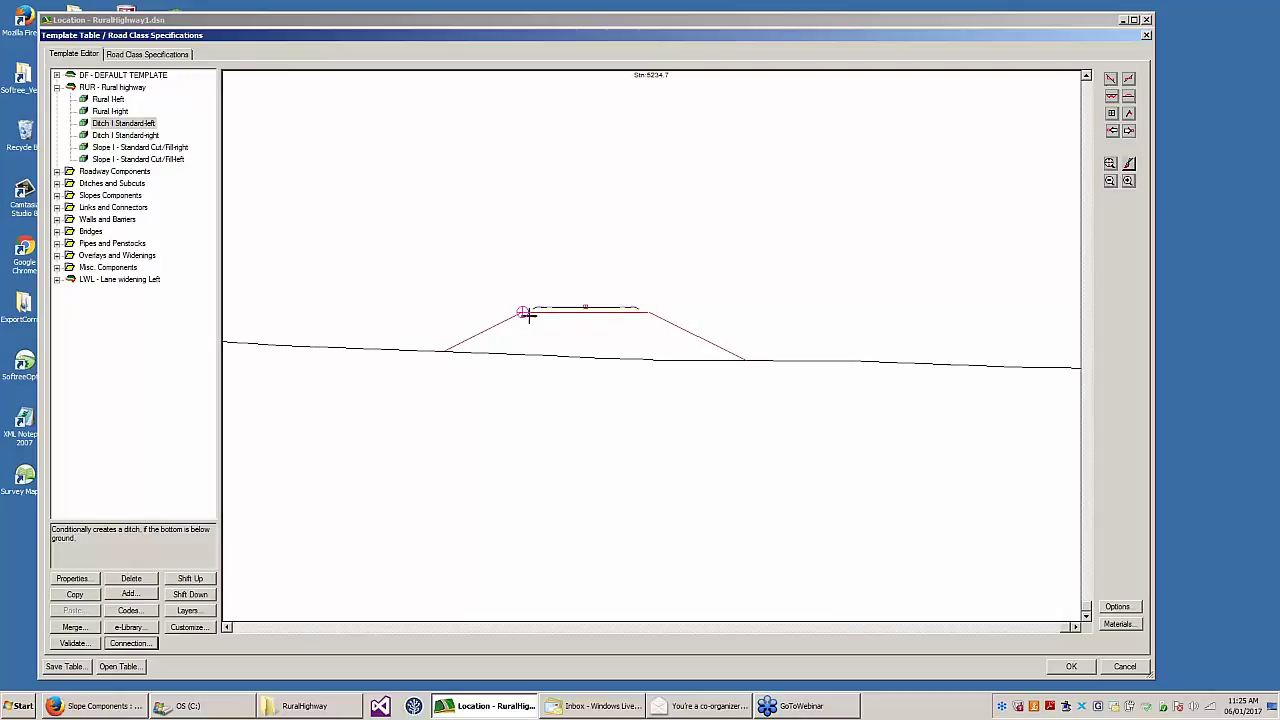
scroll(634, 303, "up", 4)
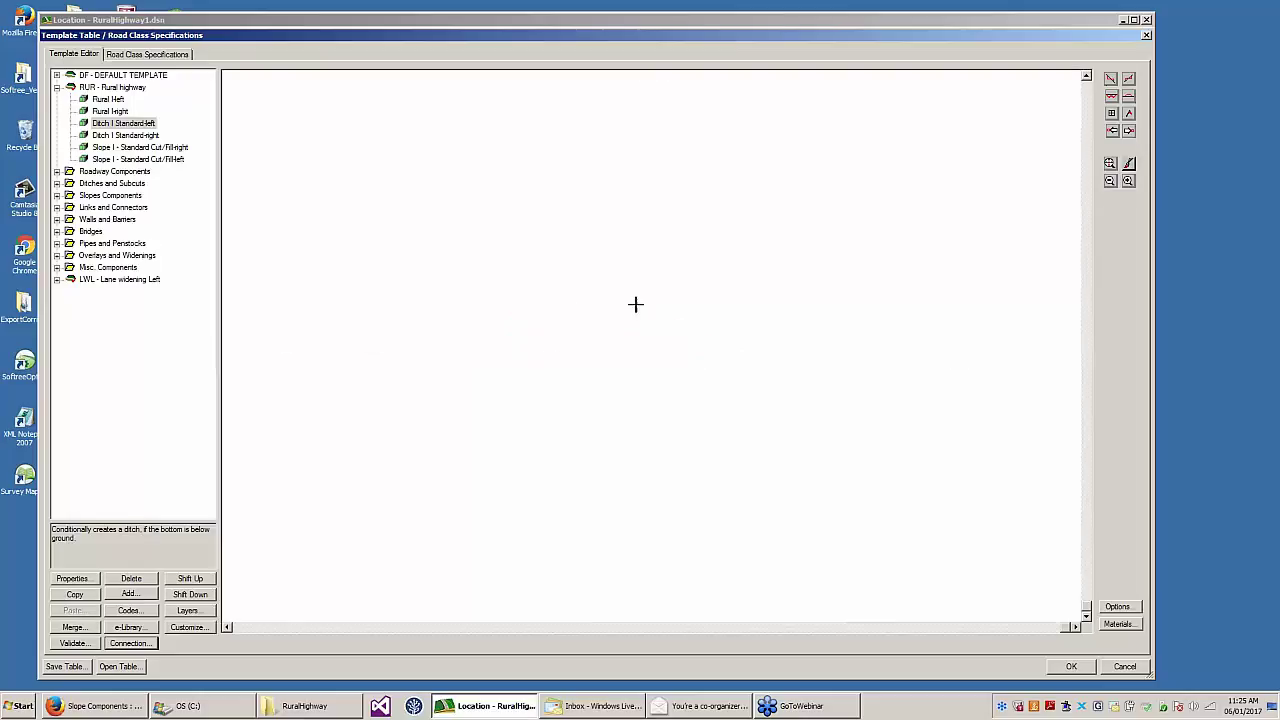
scroll(477, 300, "up", 1)
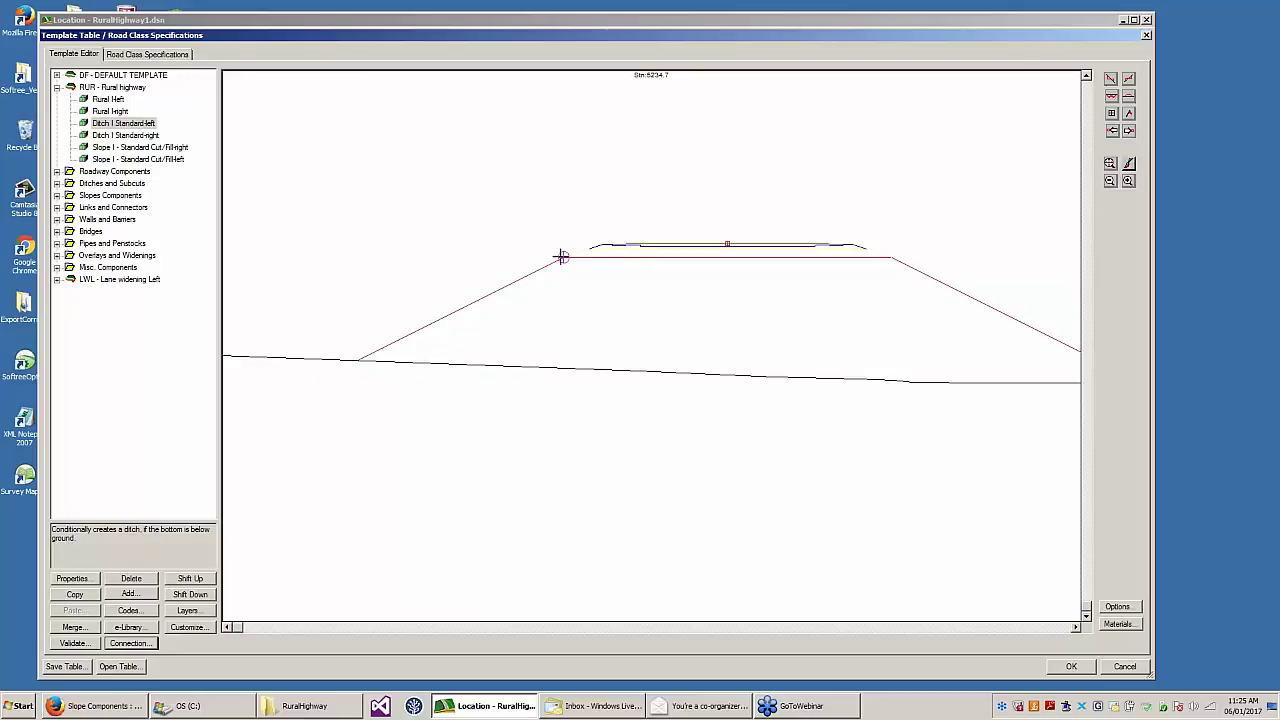
mouse_move(563, 257)
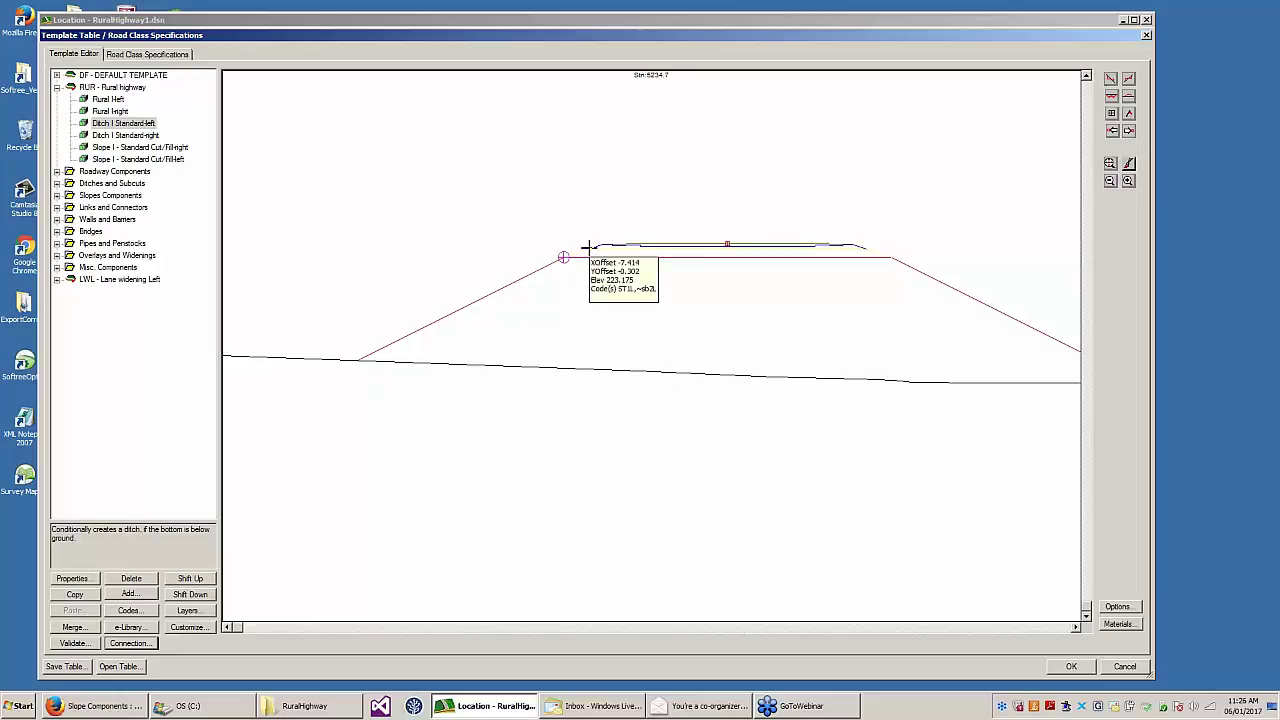
middle_click_drag(588, 246, 508, 200)
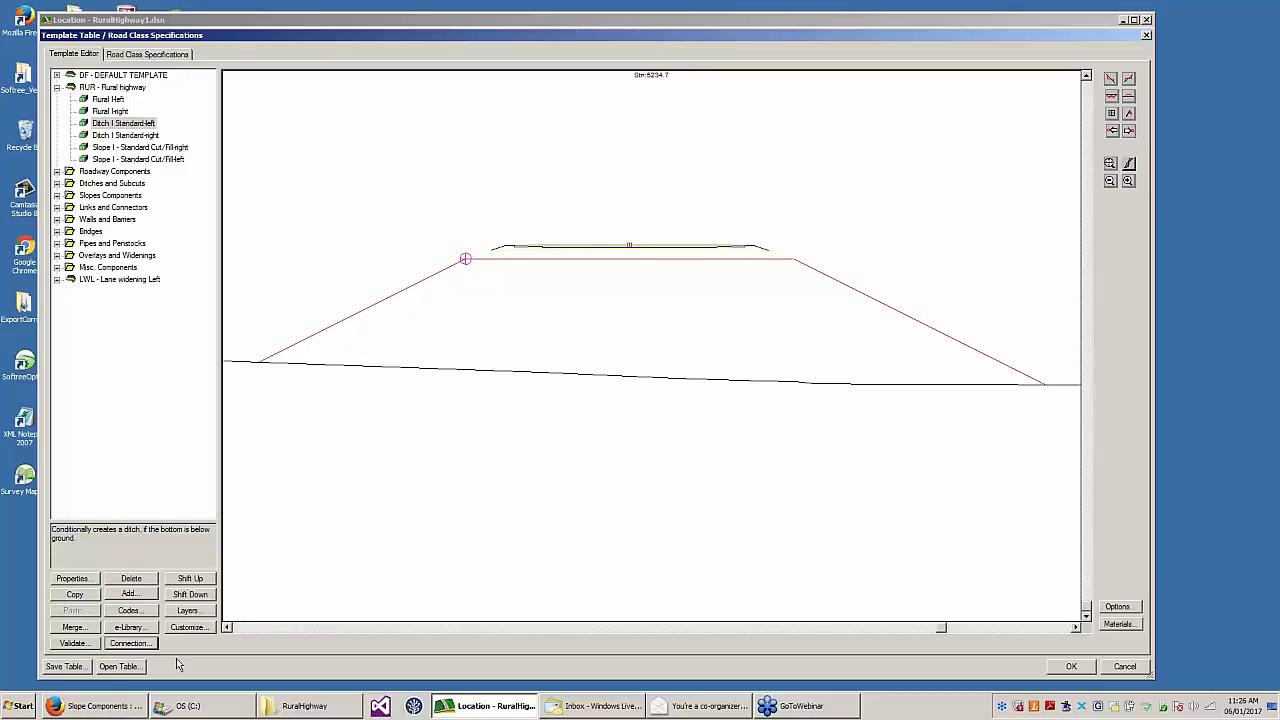
middle_click_drag(571, 354, 717, 356)
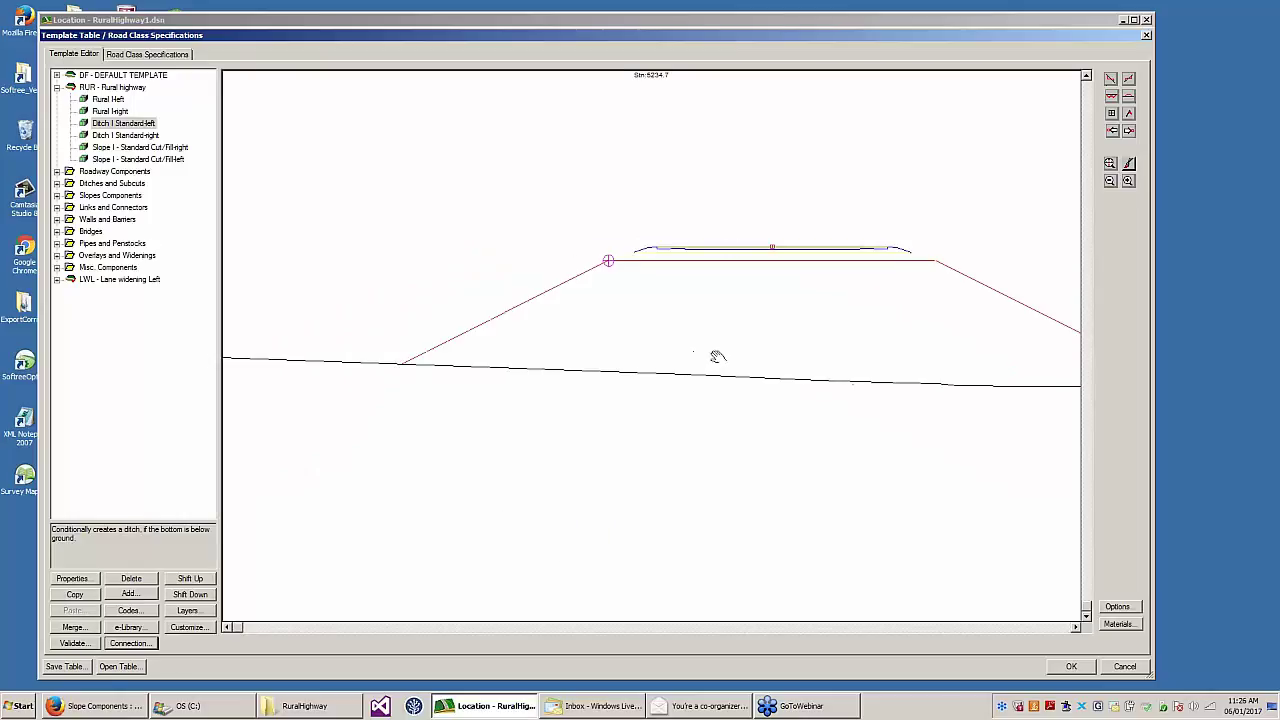
- Lower and raise the road section relative to the ground in the preview to test when the left ditch forms
scroll(583, 371, "down", 1)
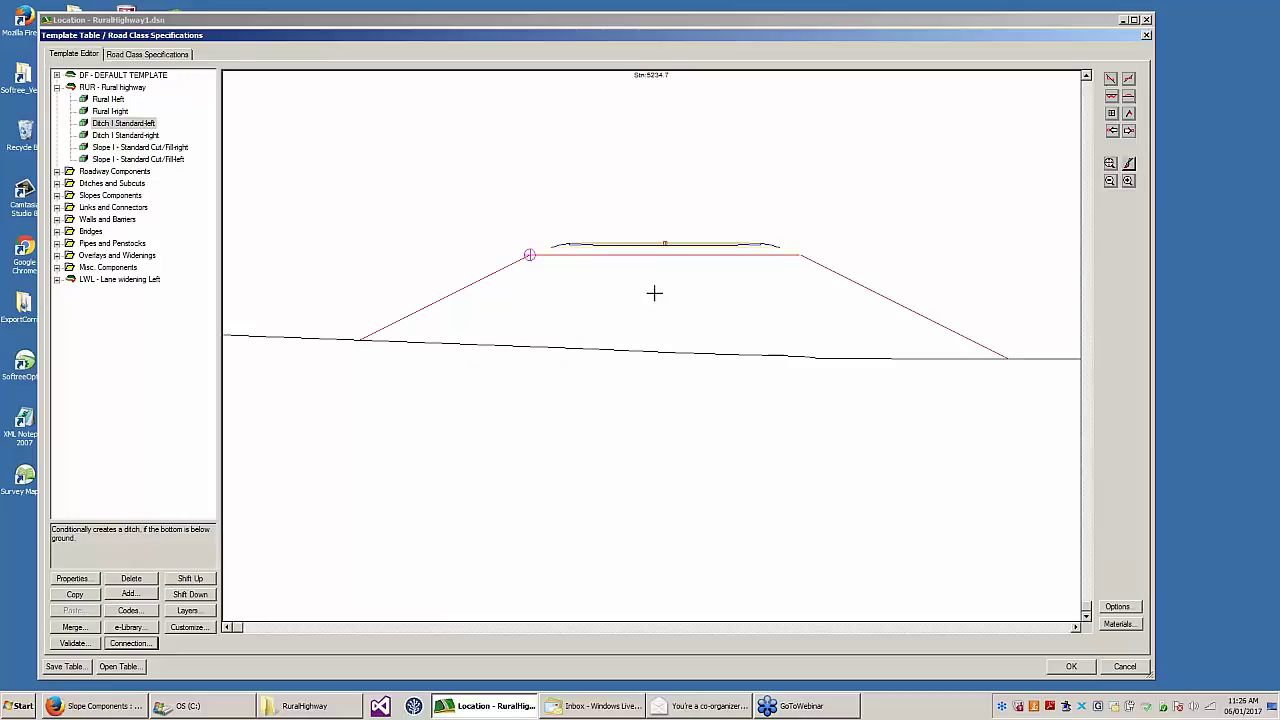
scroll(654, 292, "down", 3)
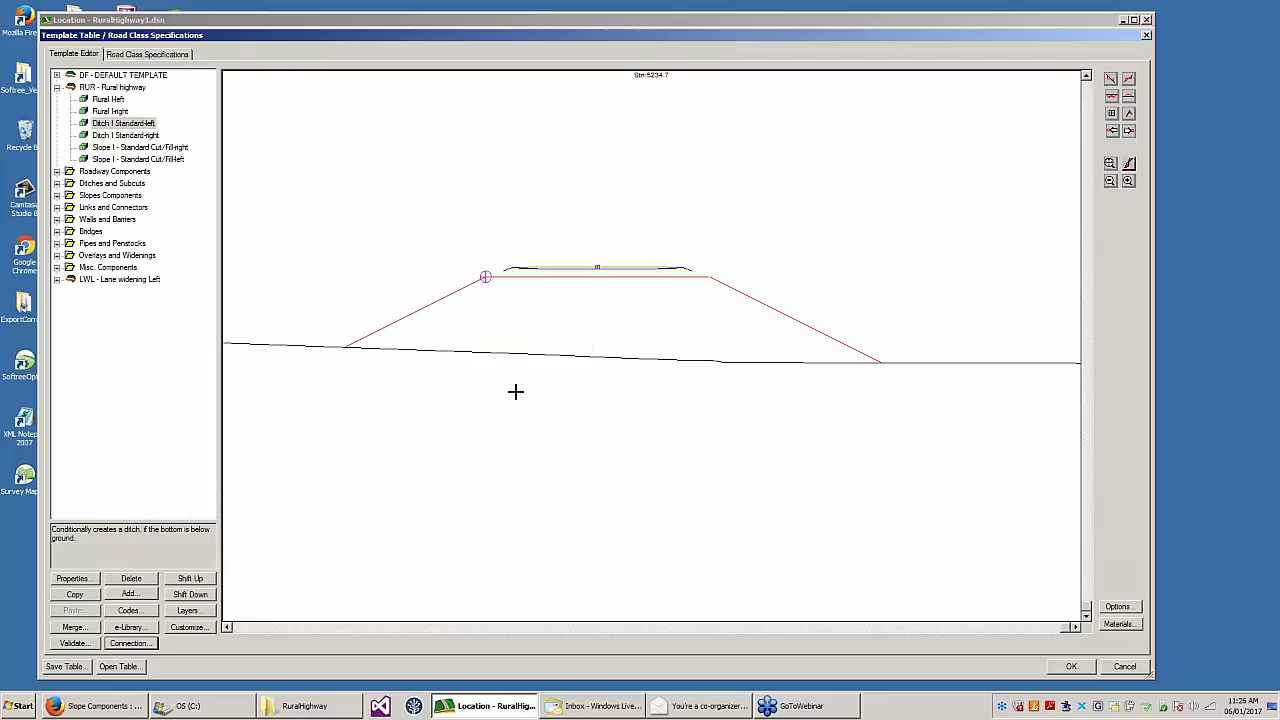
left_click_drag(554, 289, 556, 355)
scroll(600, 300, "up", 3)
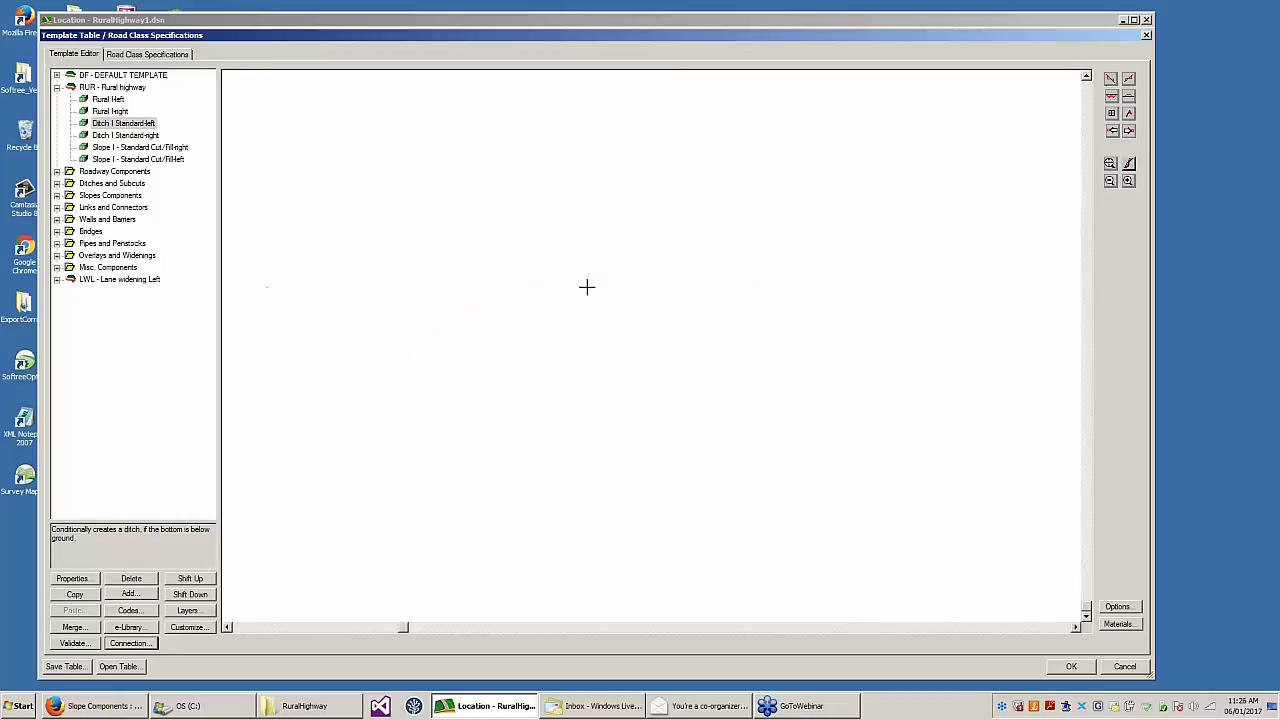
middle_click_drag(589, 314, 674, 317)
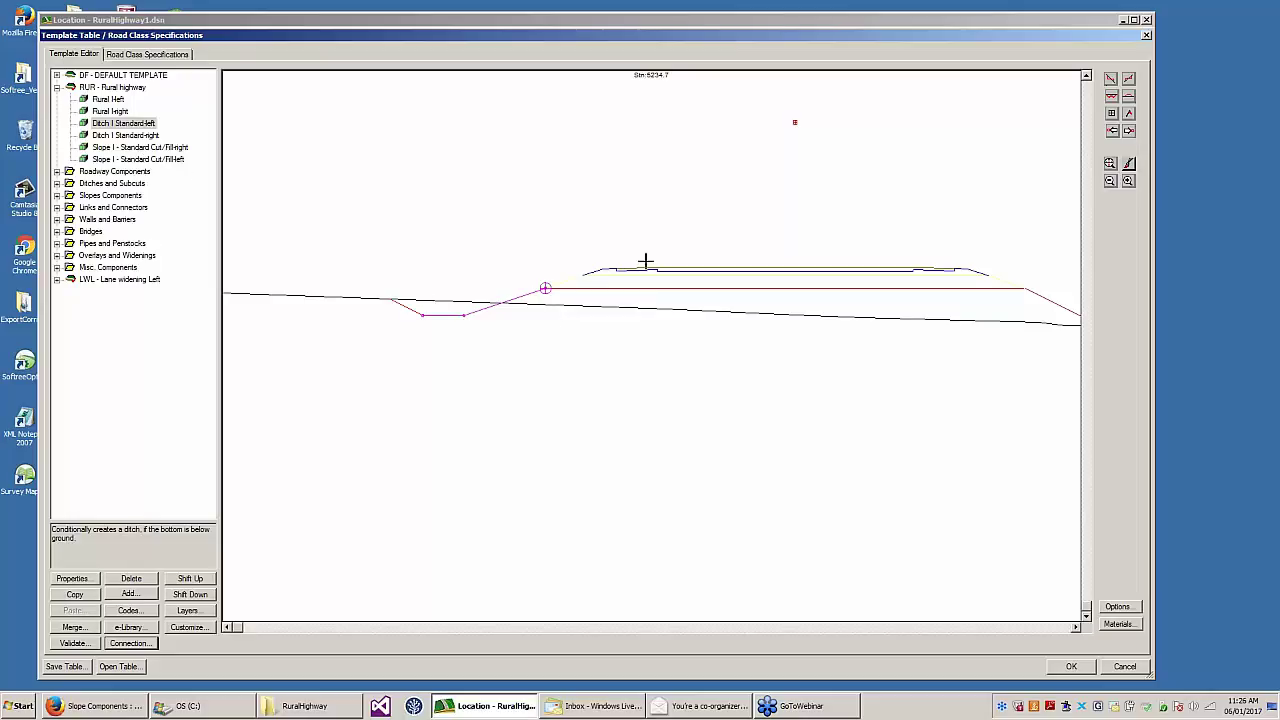
left_click_drag(661, 283, 701, 195)
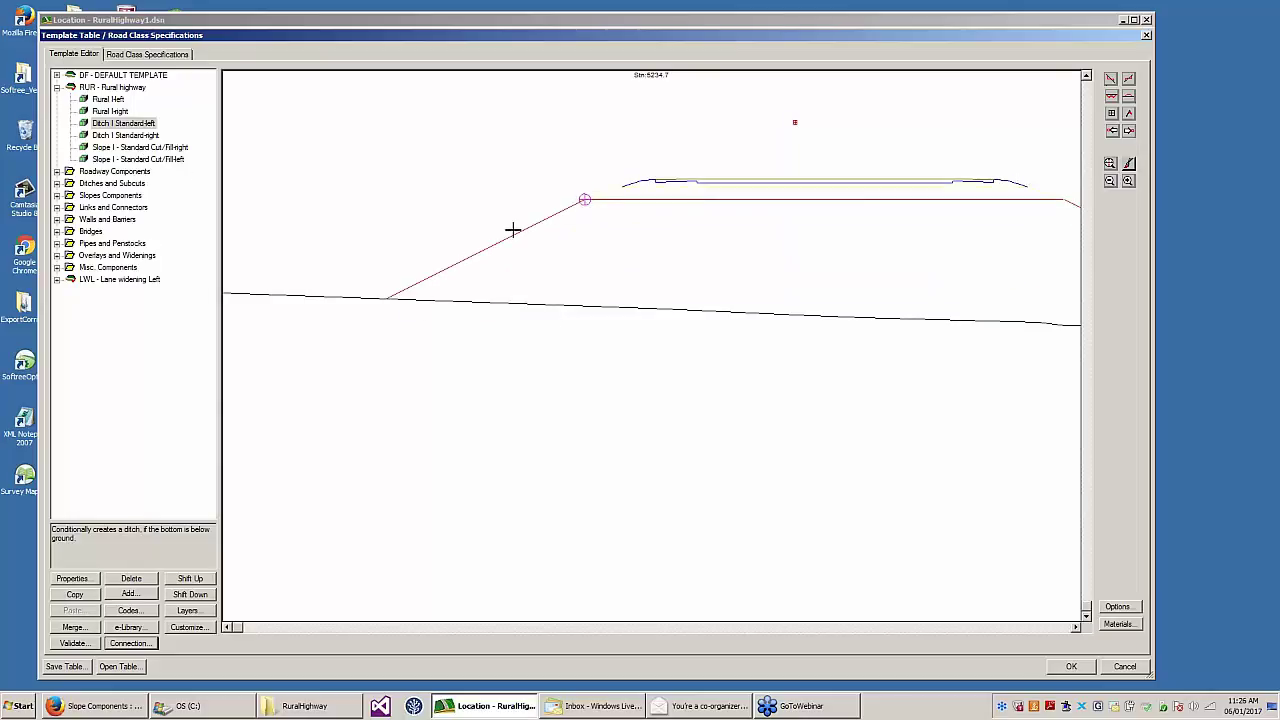
mouse_move(484, 249)
mouse_move(584, 200)
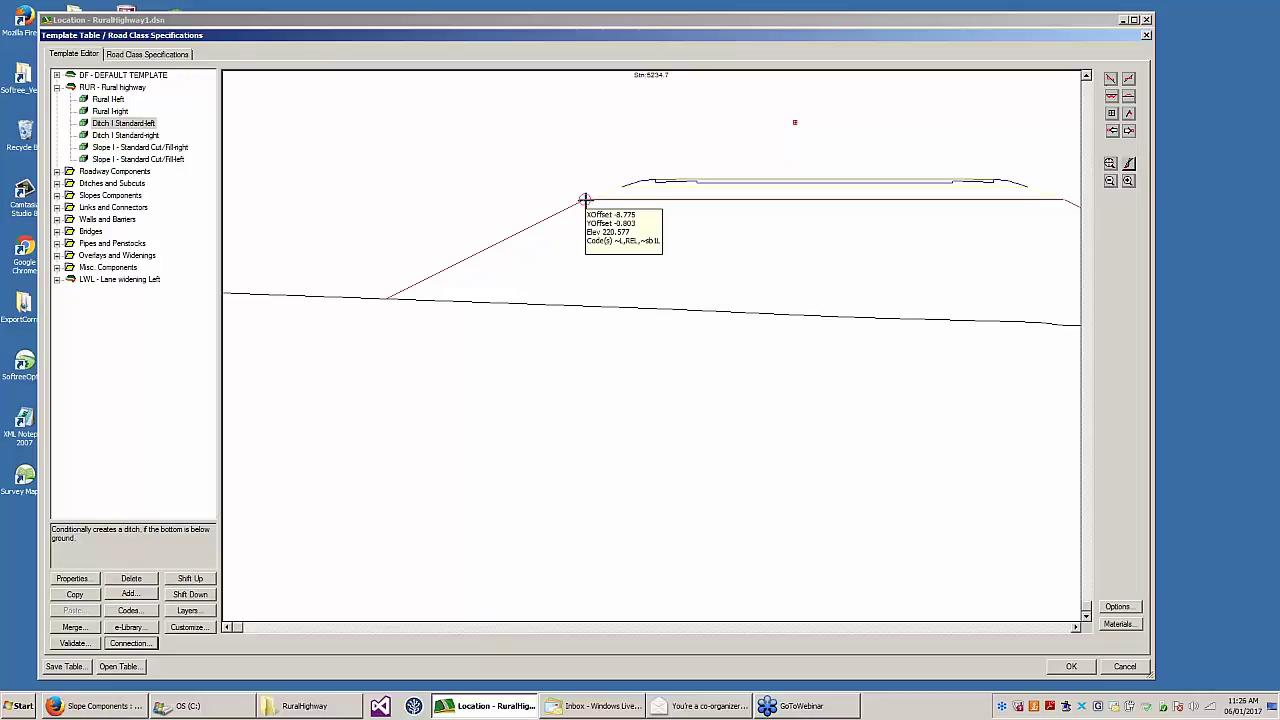
left_click_drag(612, 200, 526, 237)
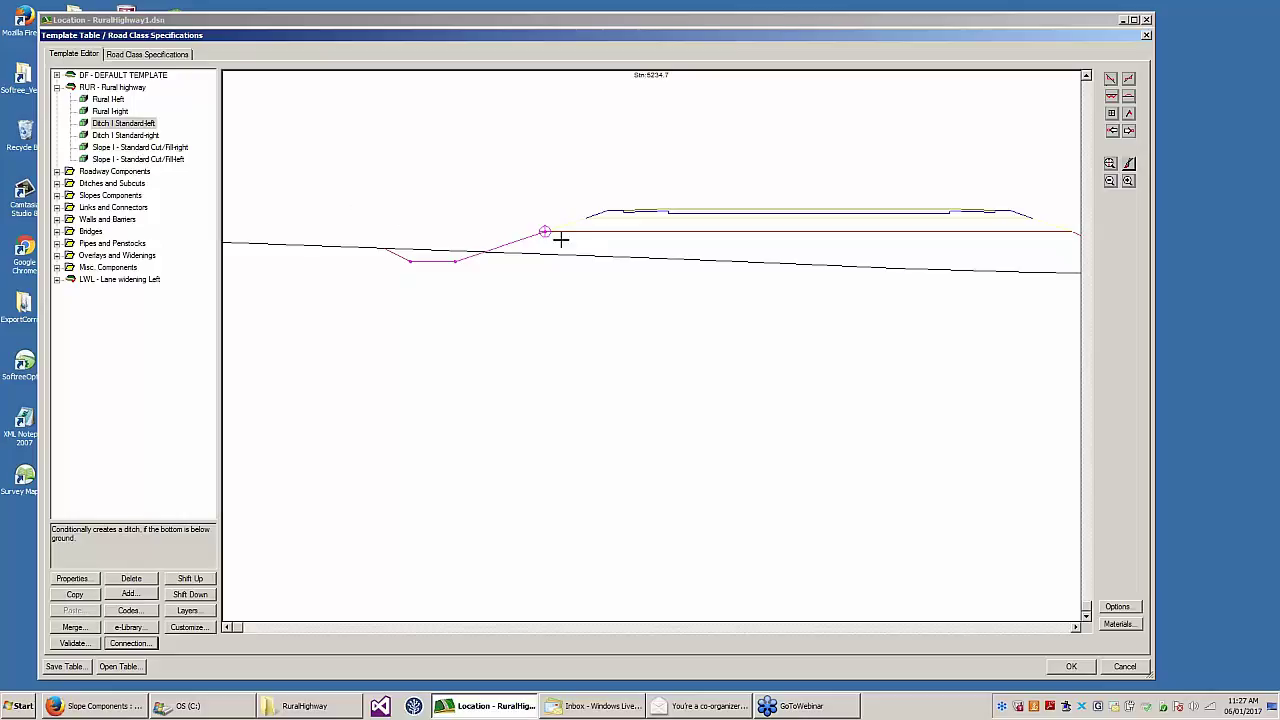
mouse_move(543, 231)
- Review the Ditch I Standard-left connection settings again and close them without changes
left_click(125, 125)
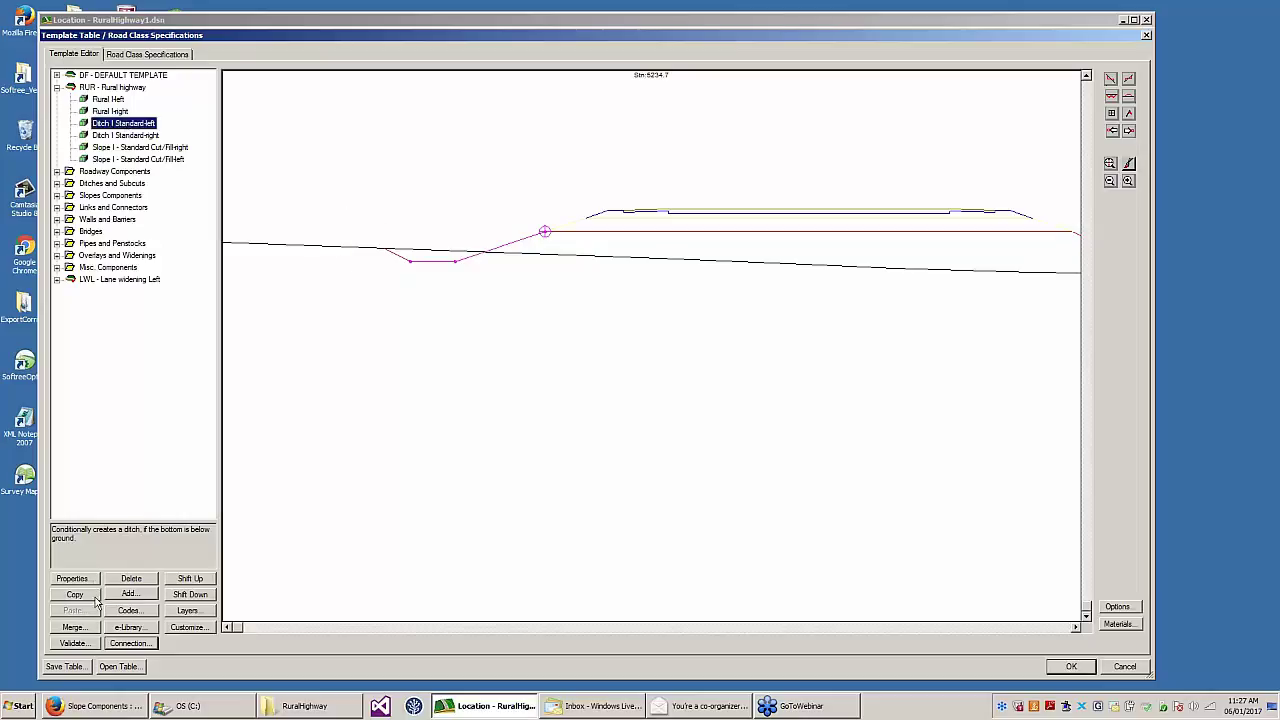
left_click(113, 645)
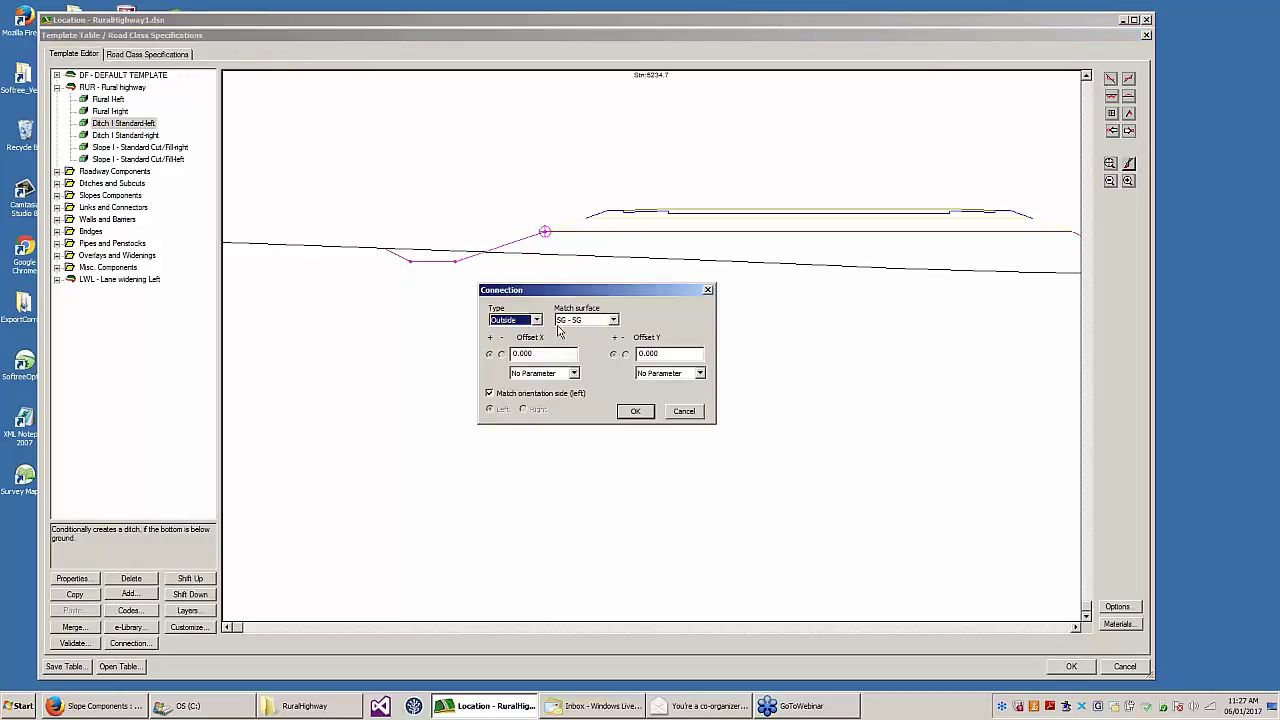
left_click(682, 411)
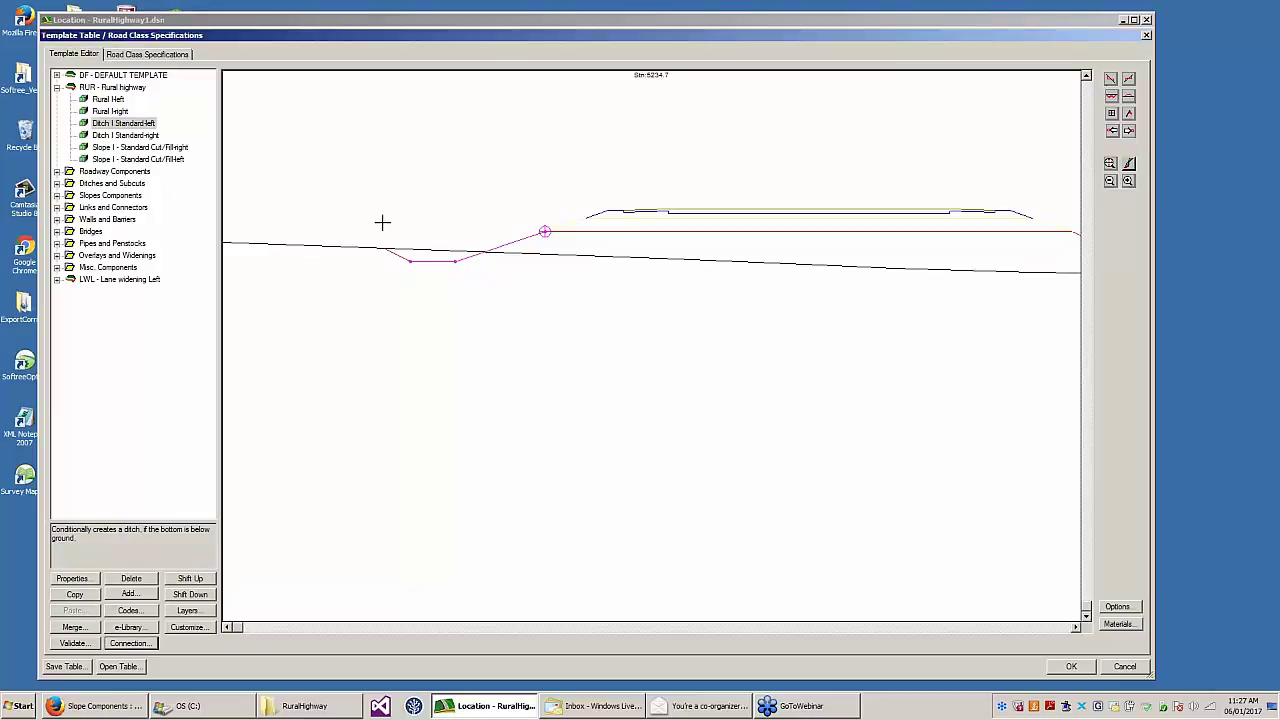
- Look over the whole section with its left ditch and leave the template table without saving changes
middle_click_drag(689, 269, 628, 286)
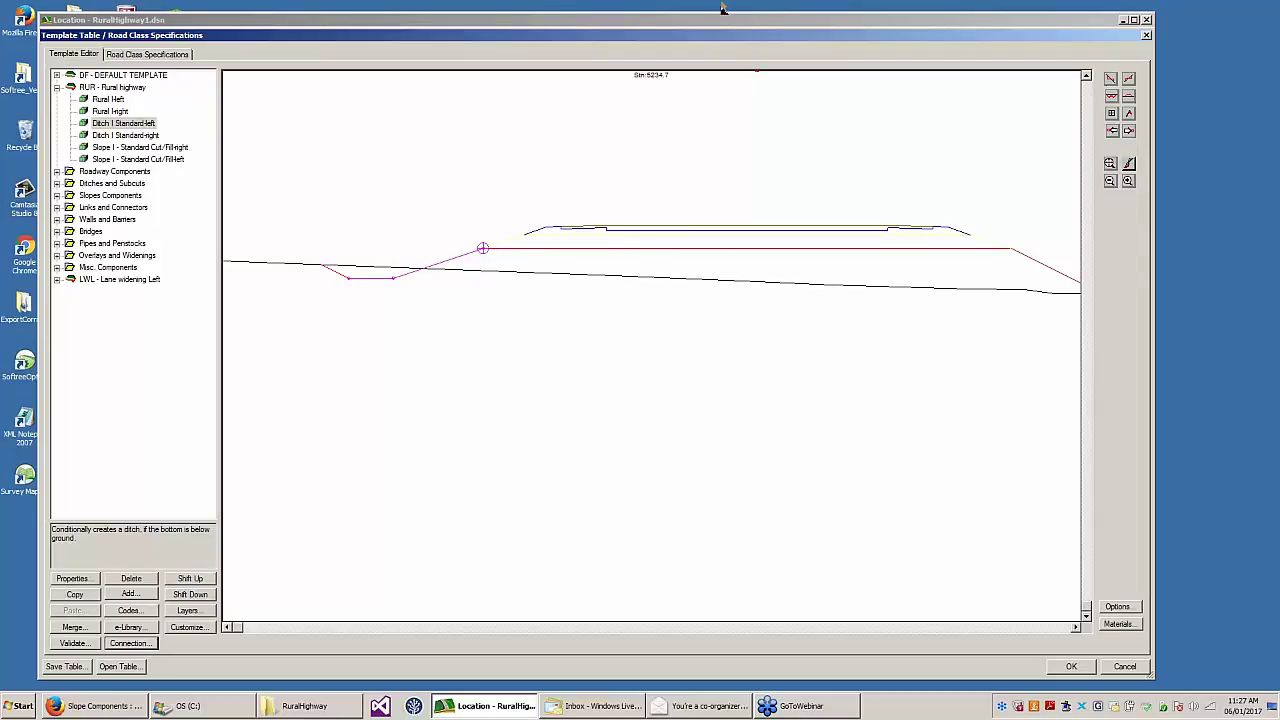
mouse_move(650, 248)
middle_mouse_down()
mouse_move(631, 277)
mouse_move(646, 261)
middle_mouse_up()
scroll(700, 337, "down", 2)
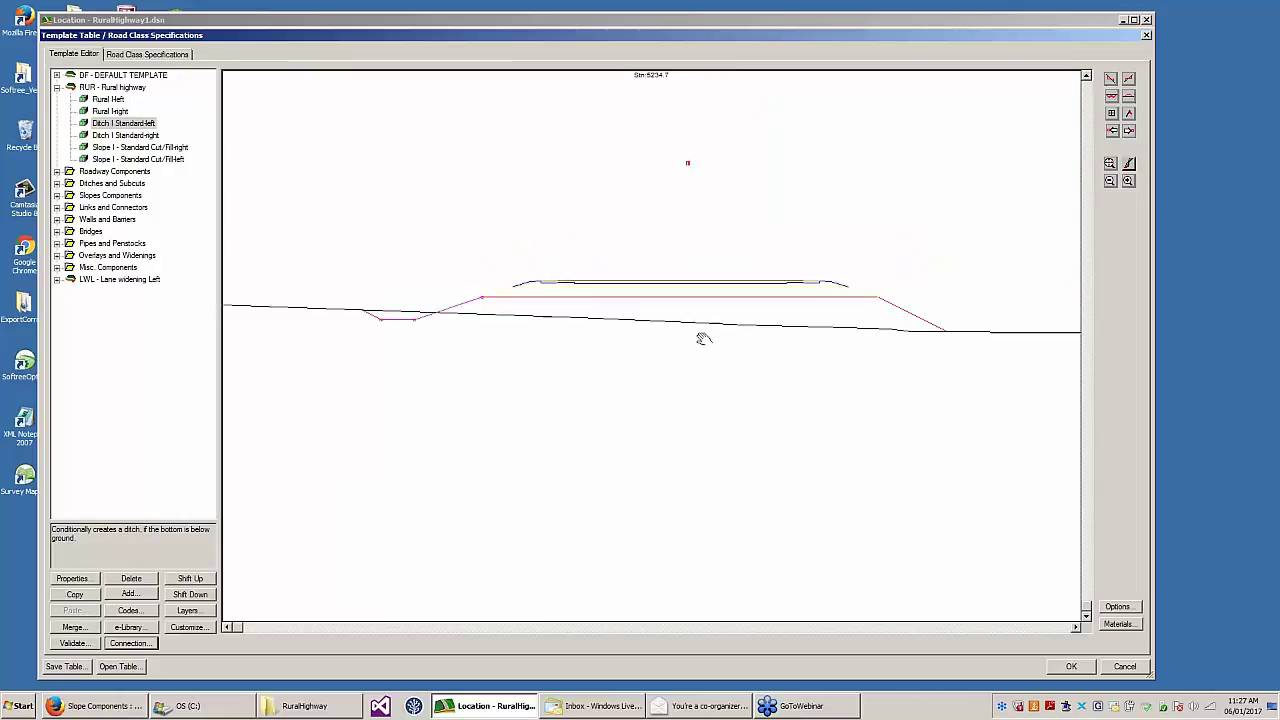
middle_click_drag(658, 357, 626, 383)
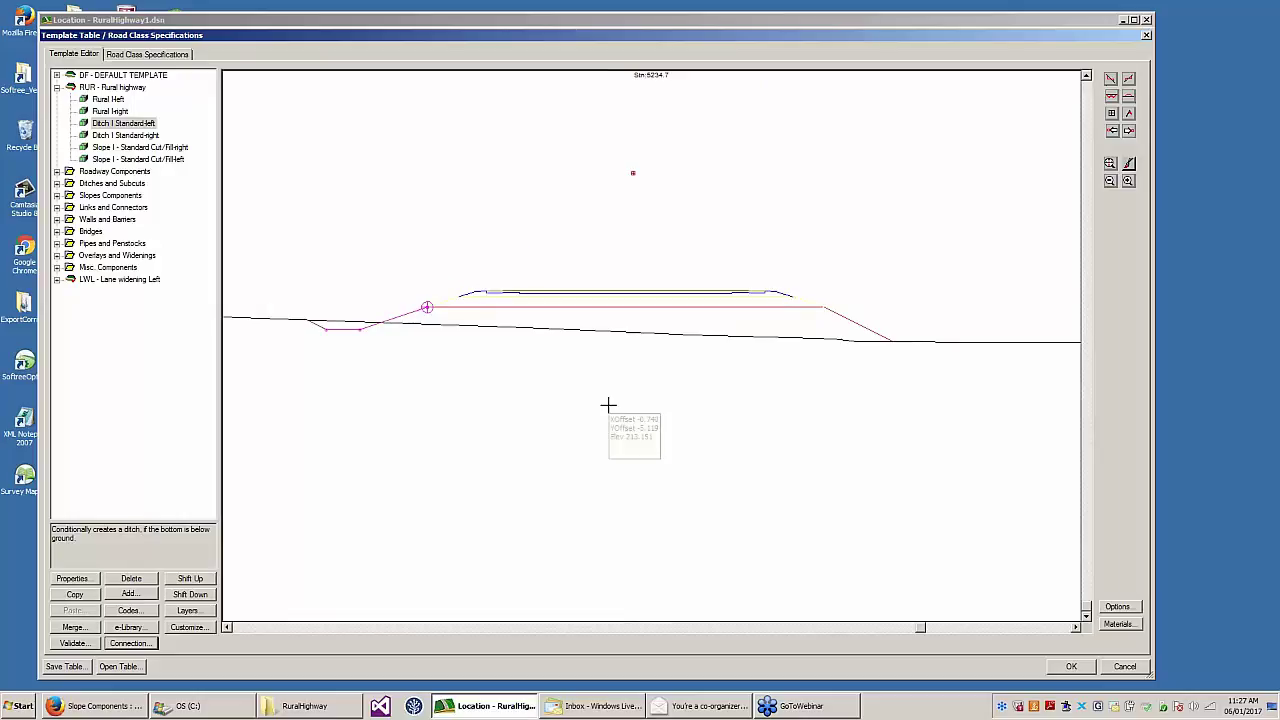
middle_click_drag(588, 361, 618, 364)
scroll(591, 330, "down", 1)
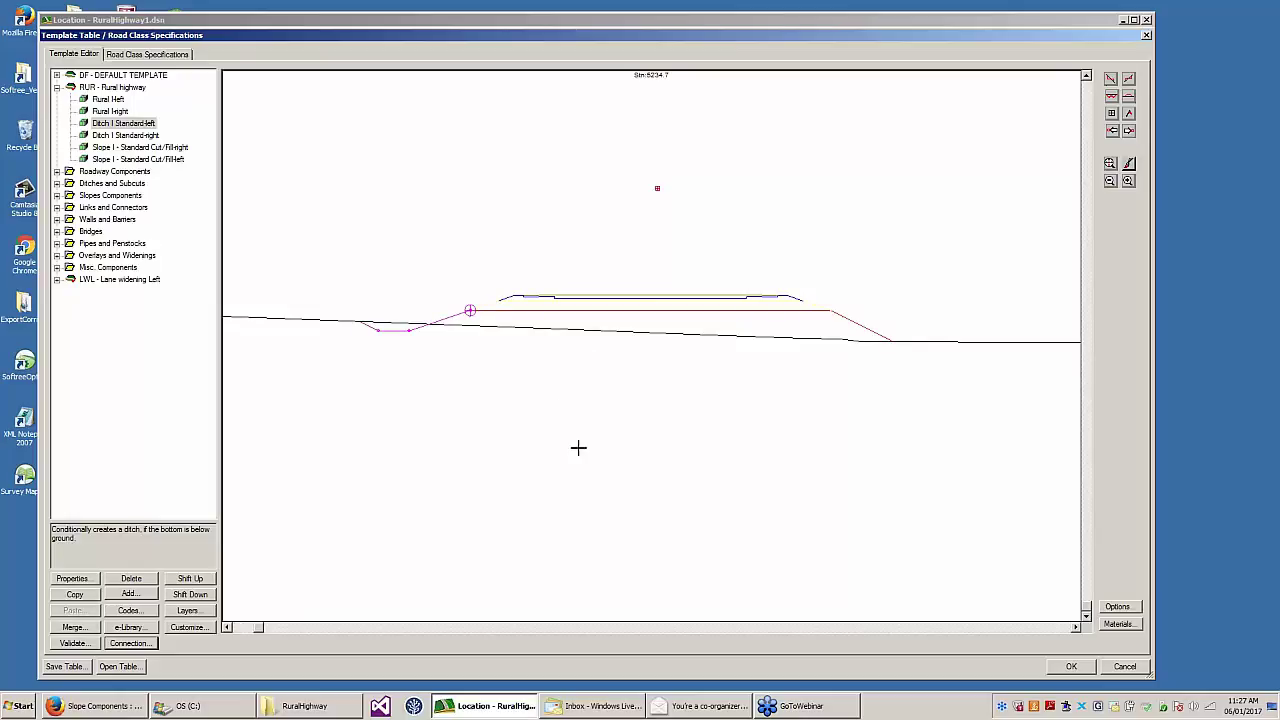
left_click(1124, 667)
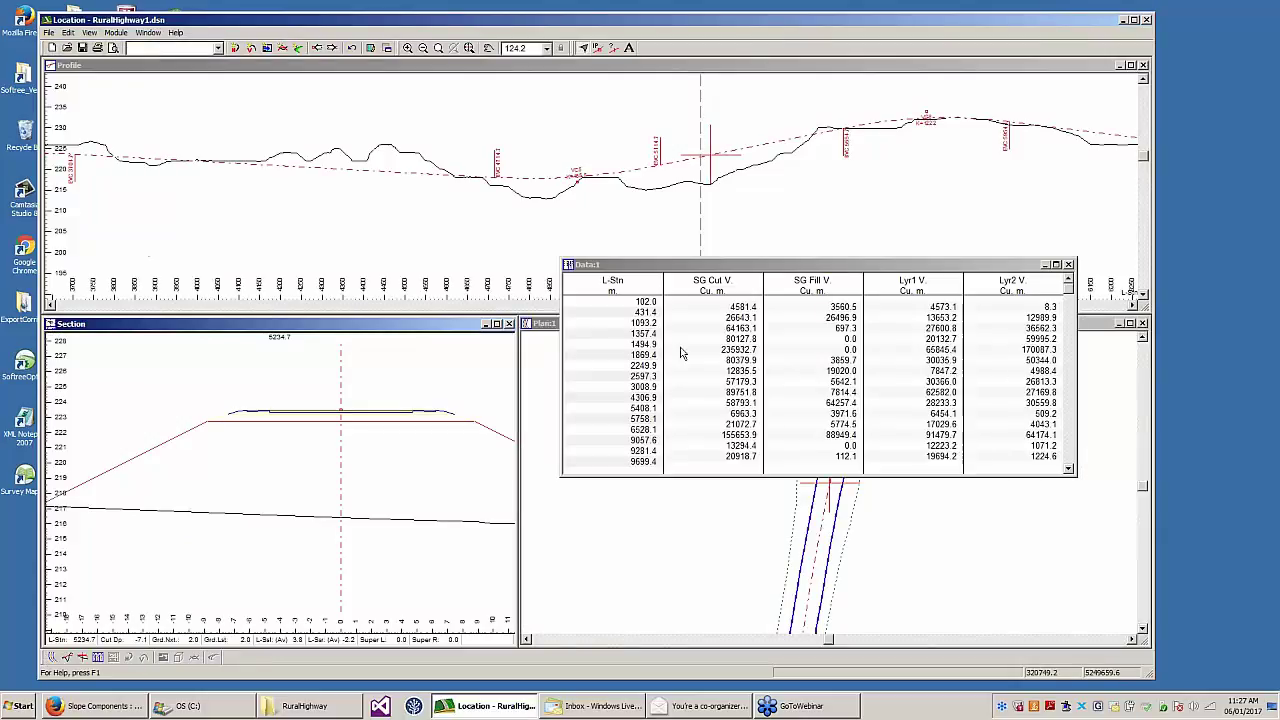
- Move the volume data window up, clear of the plan's current station, and show the full embankment in the section view
left_click_drag(686, 265, 724, 187)
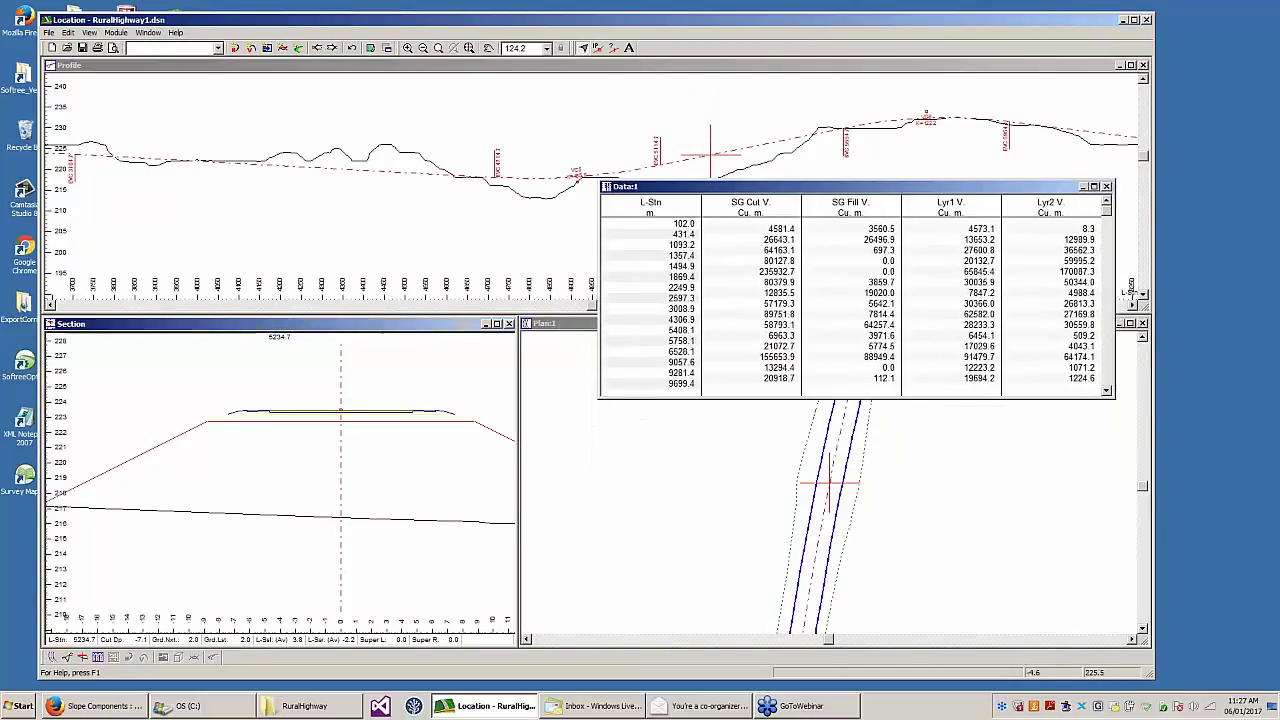
scroll(267, 412, "down", 3)
middle_click_drag(319, 419, 294, 432)
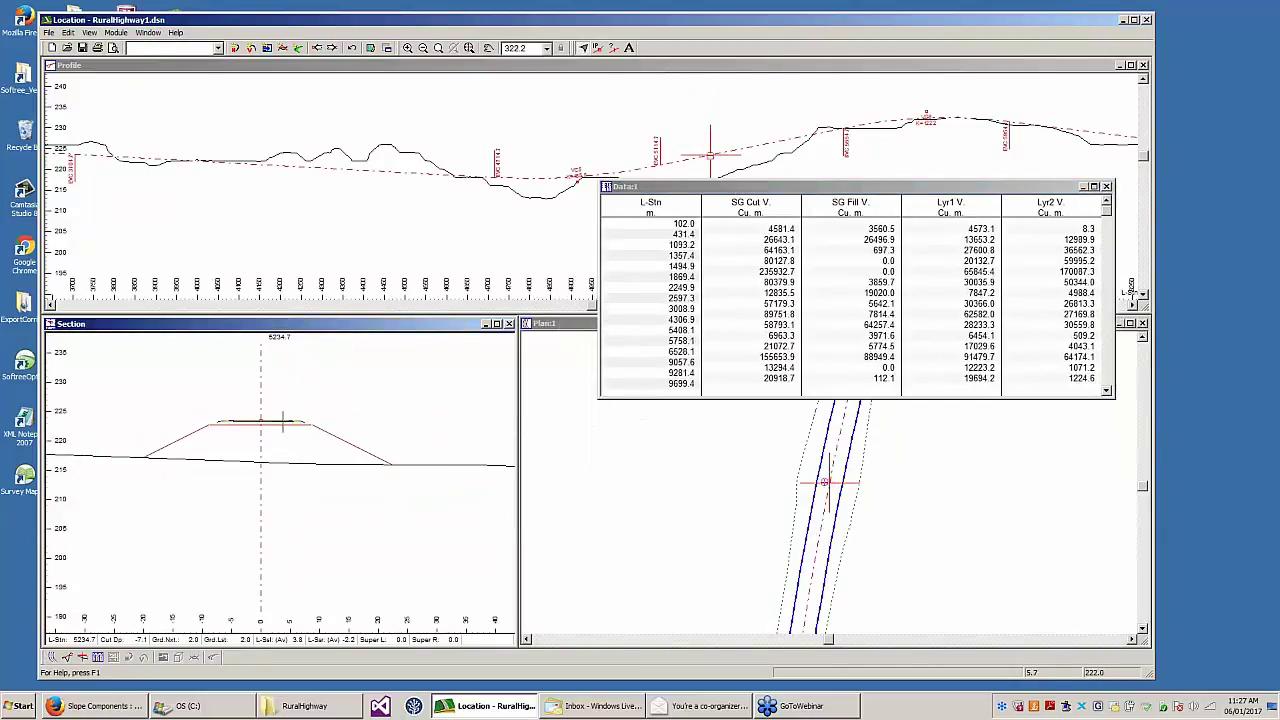
scroll(285, 427, "up", 2)
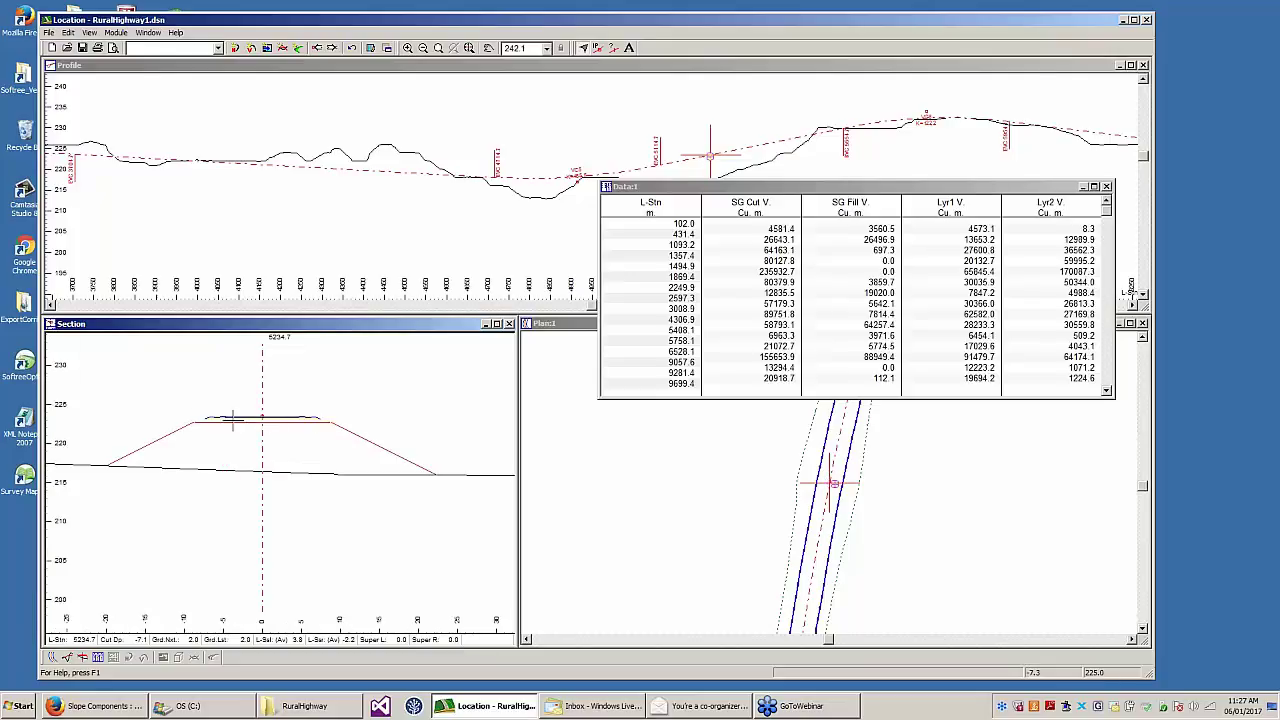
middle_click_drag(360, 400, 429, 371)
right_click(450, 377)
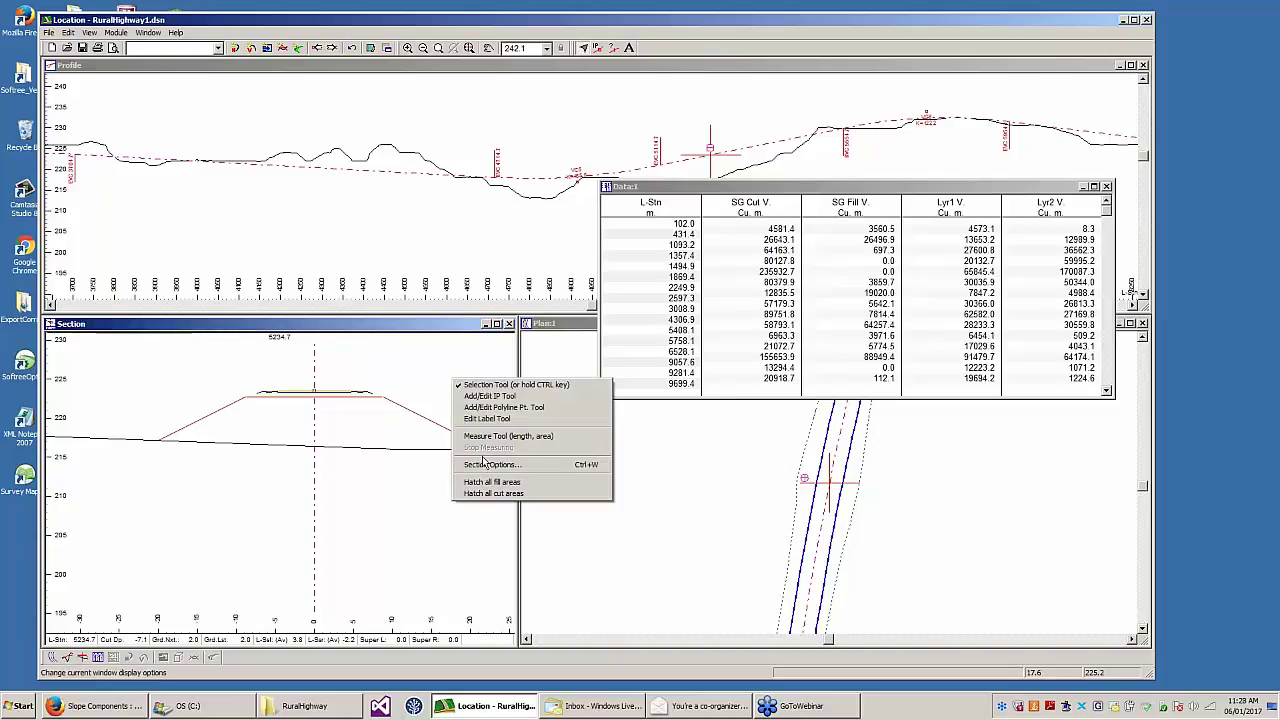
left_click(430, 400)
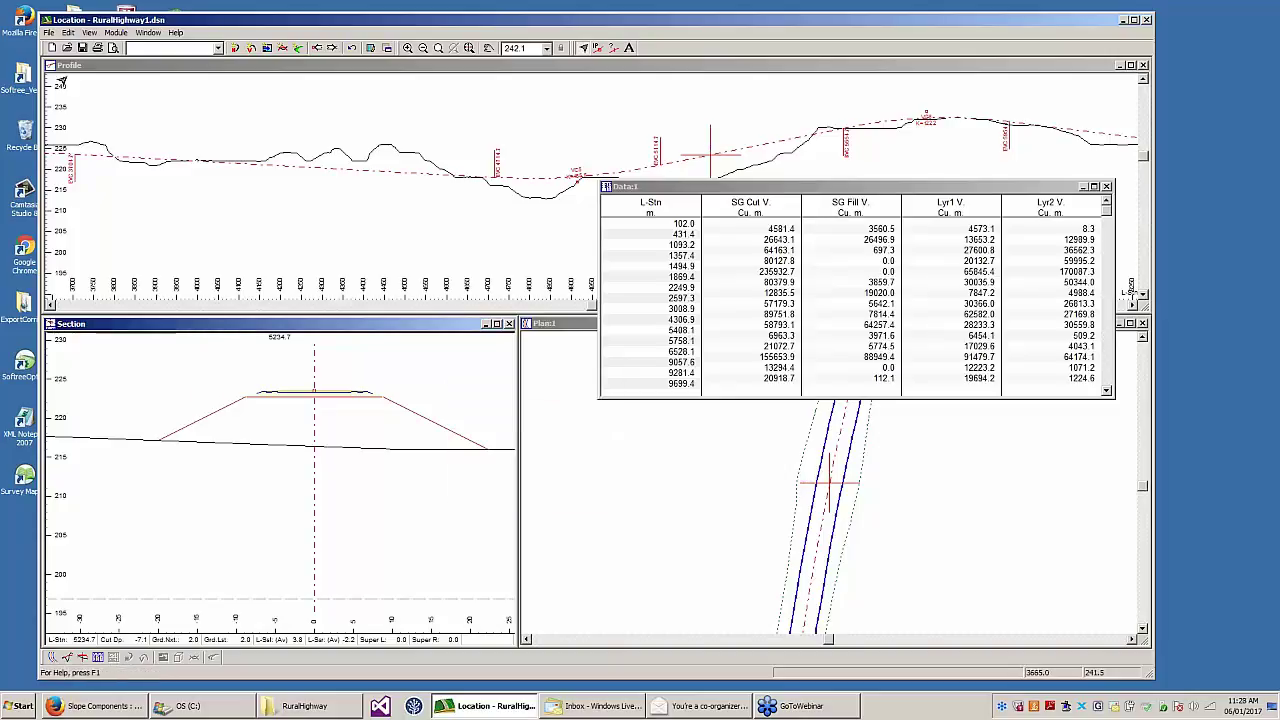
- Review the ground layers of the first sub-horizon range, Overburden at 2.00 m depth over Hard Pan, and accept them
left_click(68, 32)
left_click(105, 206)
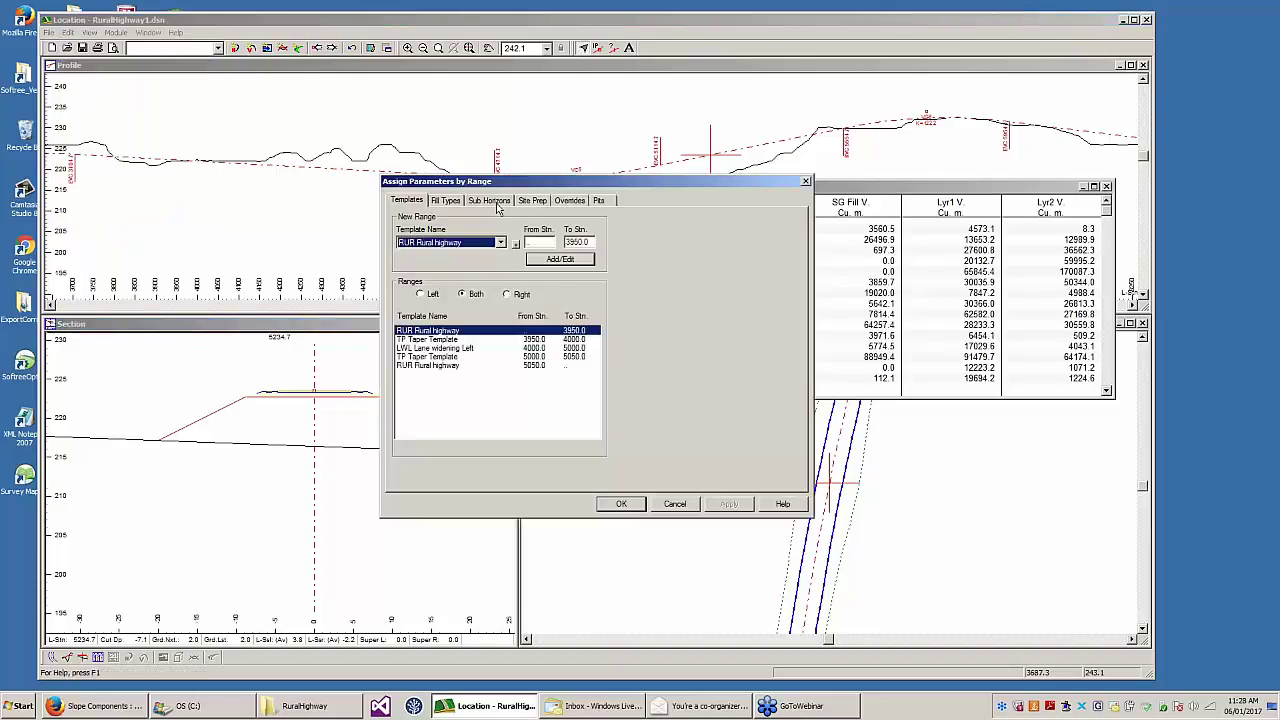
left_click(472, 201)
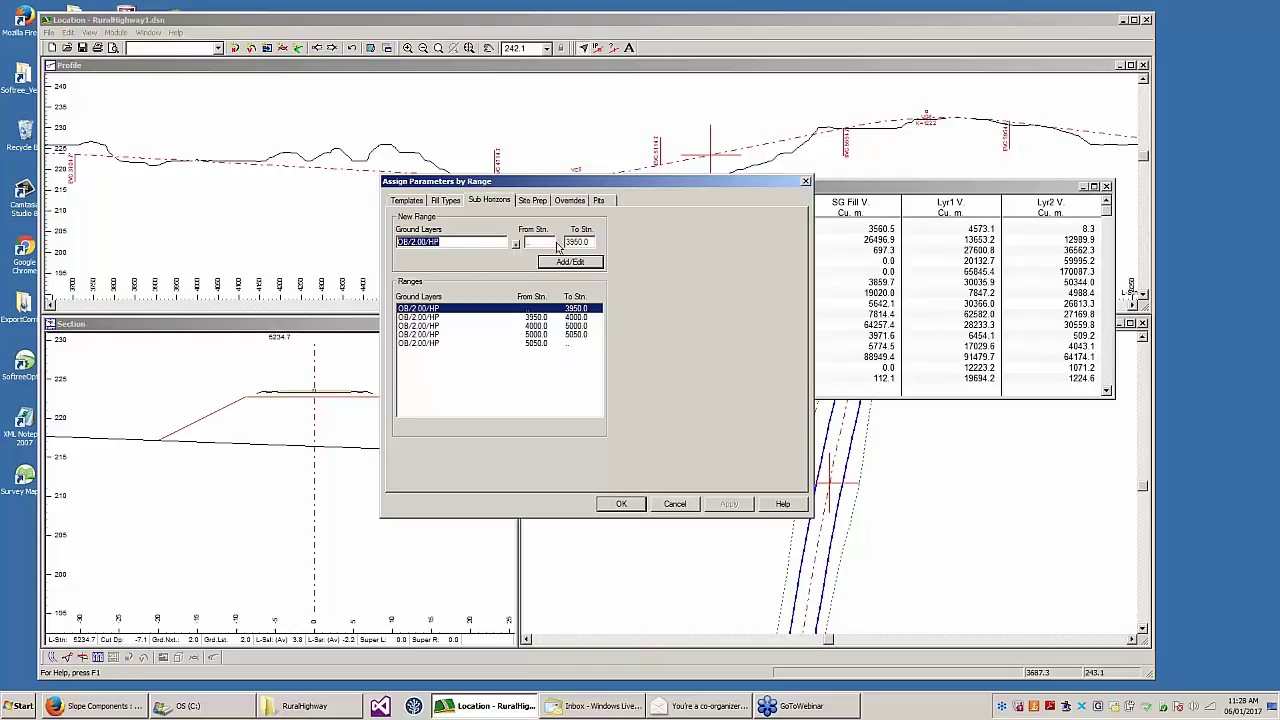
left_click(515, 243)
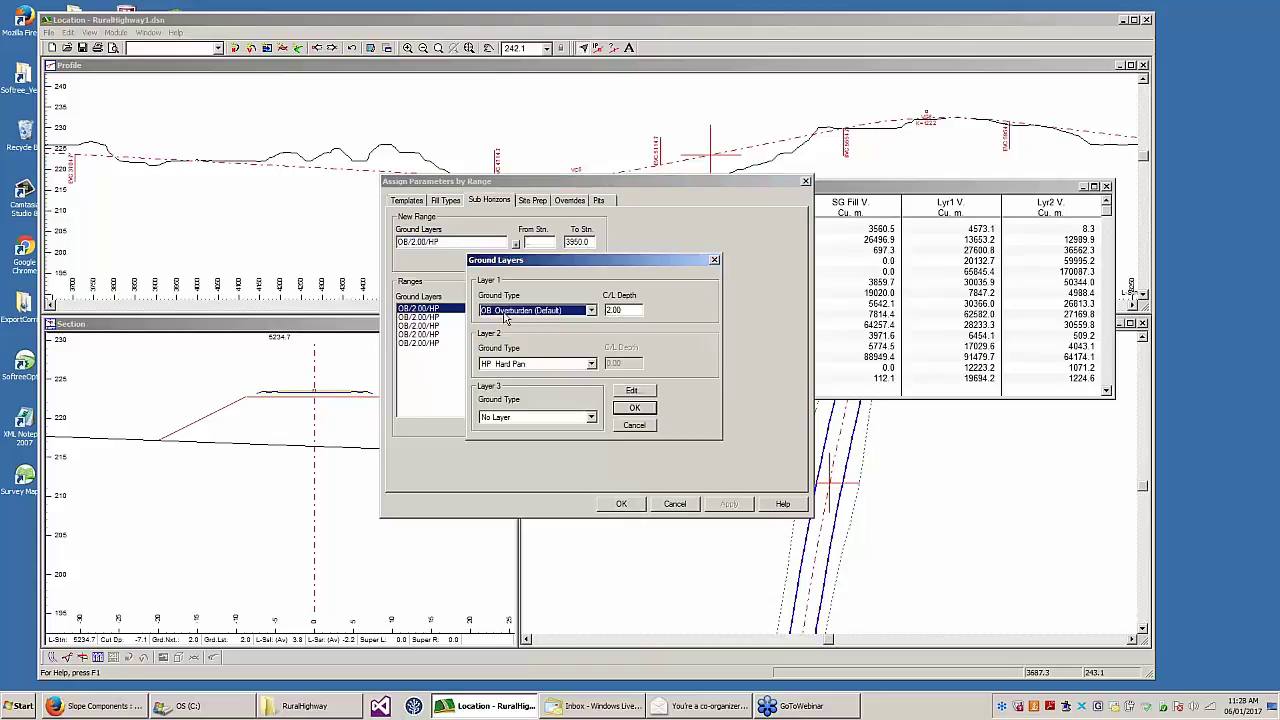
left_click(626, 310)
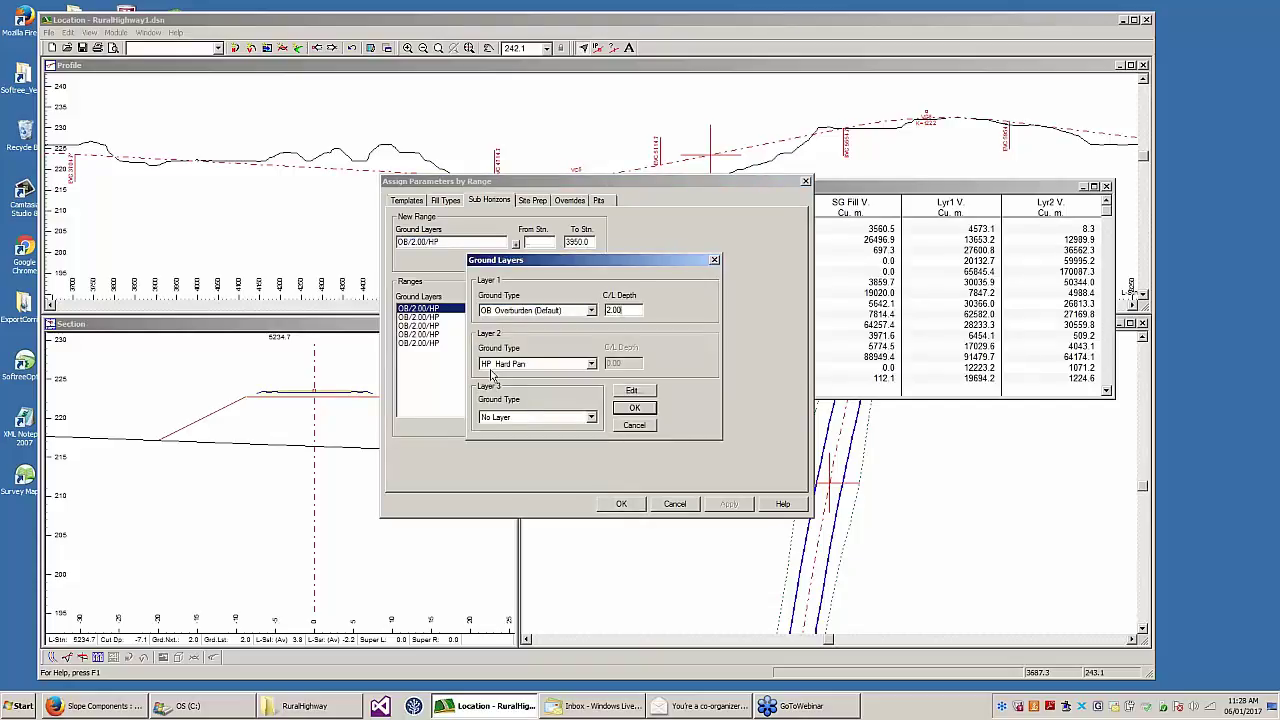
left_click(632, 409)
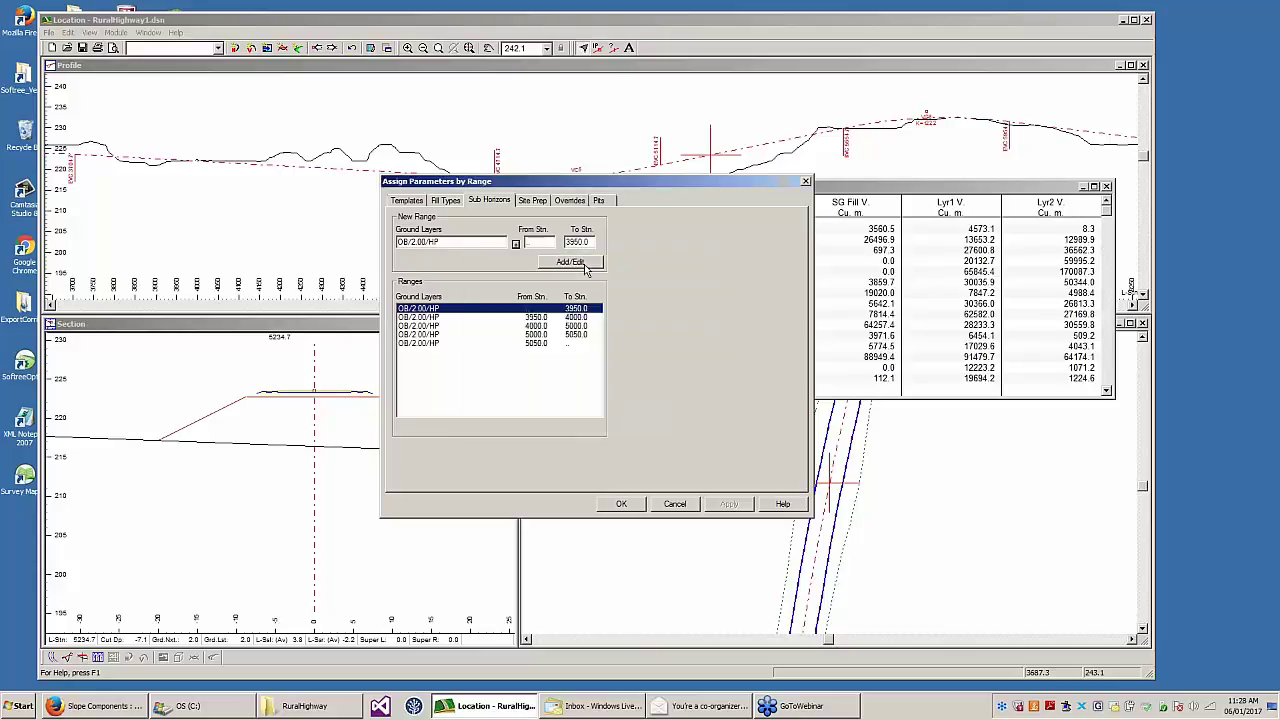
- Assign ground layers OB/2.00/HP to the whole alignment as one open-ended range and recalculate the entire design
key("BackSpace")
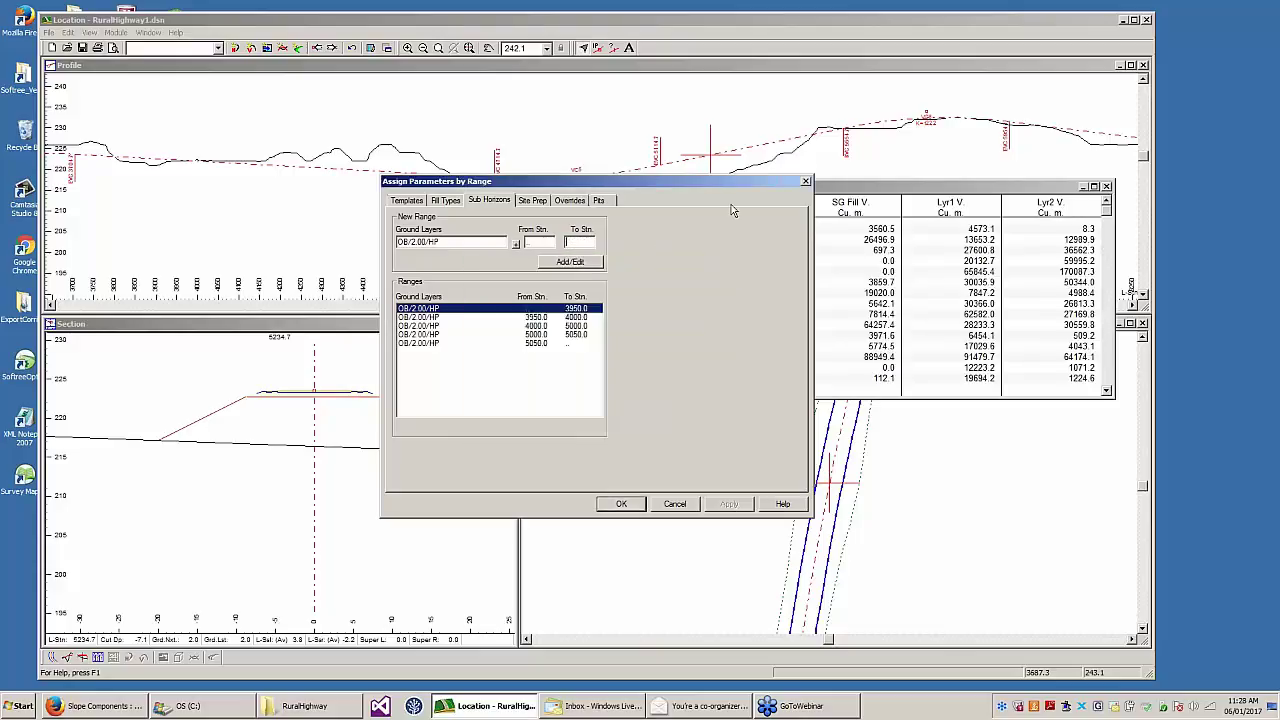
left_click(578, 264)
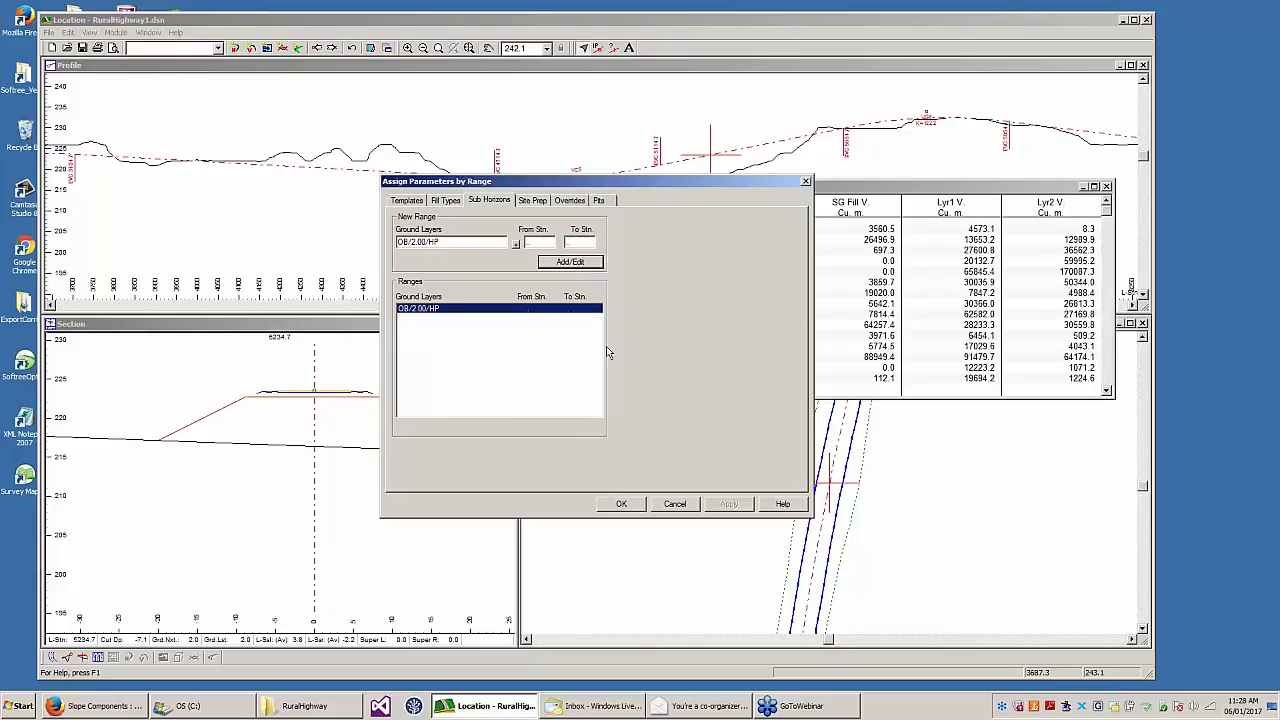
left_click(621, 504)
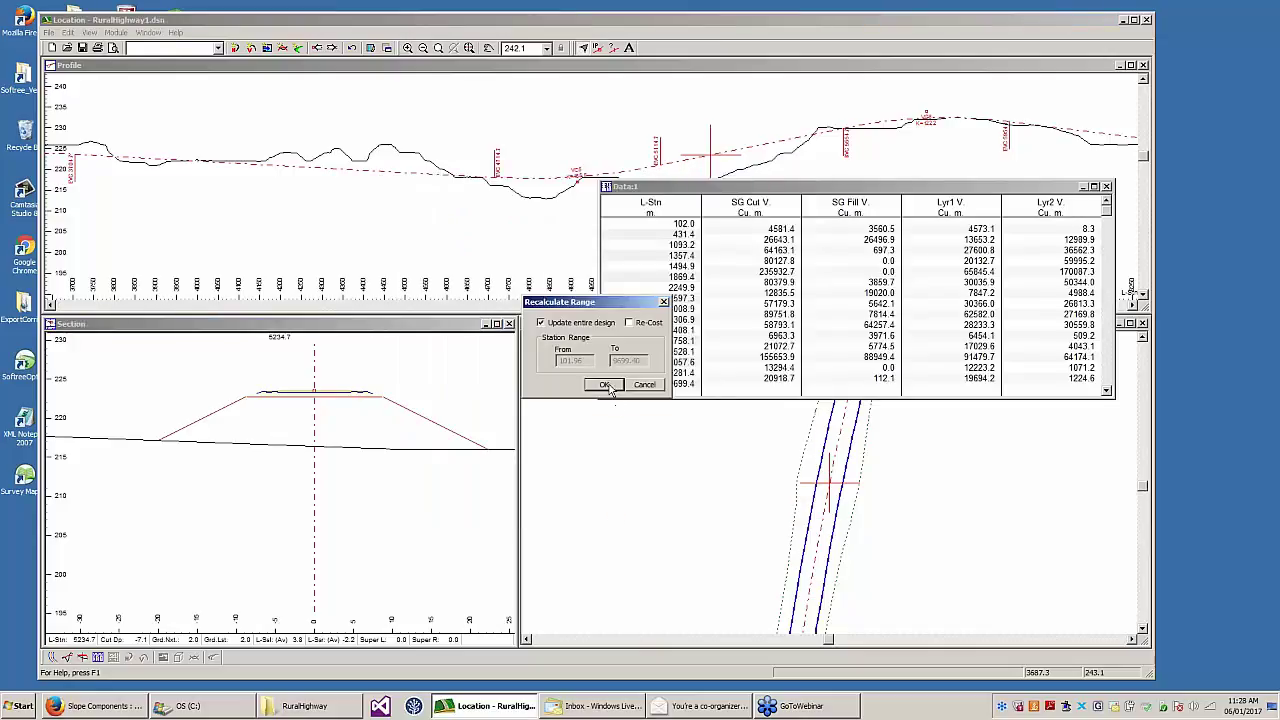
left_click(606, 385)
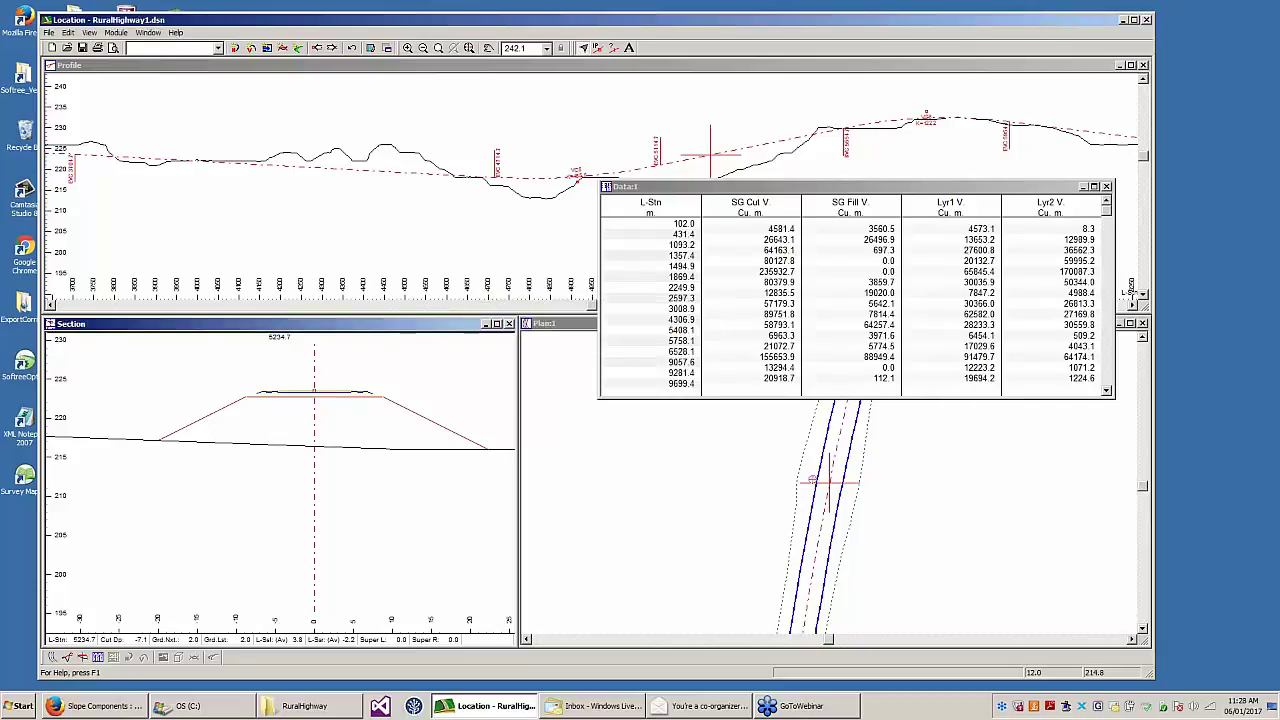
- Display Ground Layer 1 in the section window beneath the embankment at station 5234.7
middle_click_drag(370, 465, 311, 450)
scroll(311, 450, "down", 1)
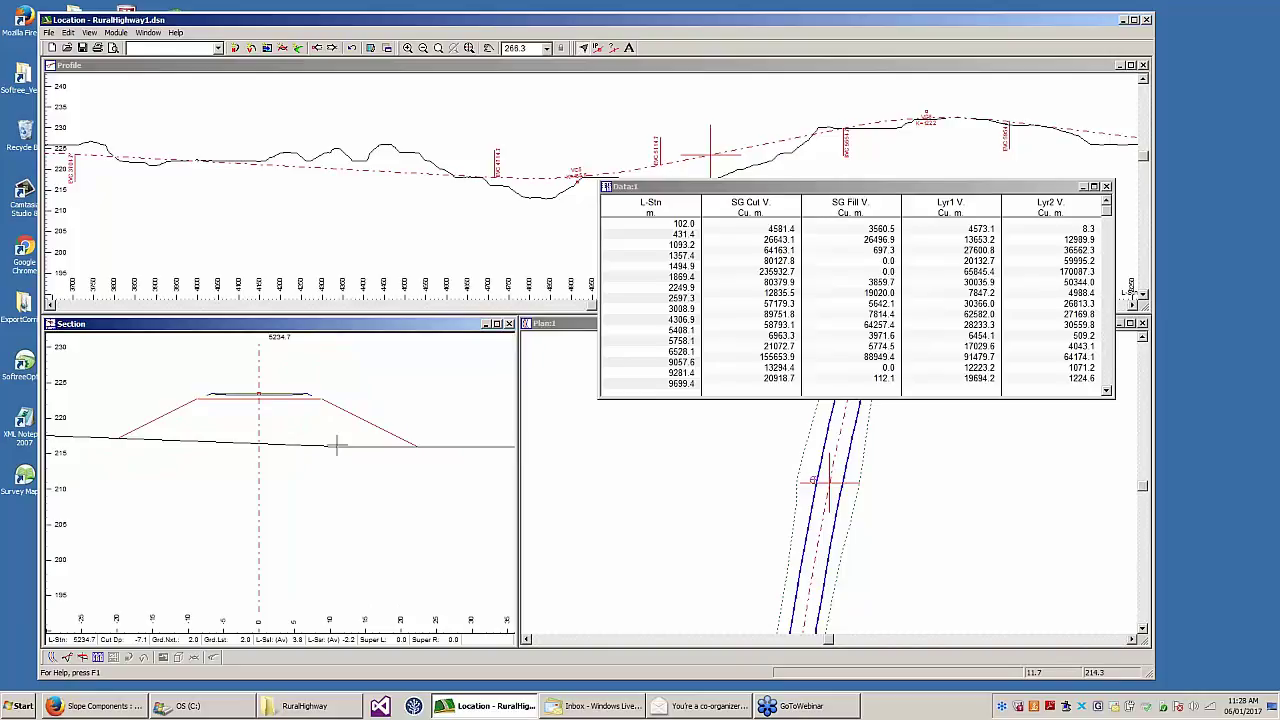
right_click(336, 443)
left_click(400, 531)
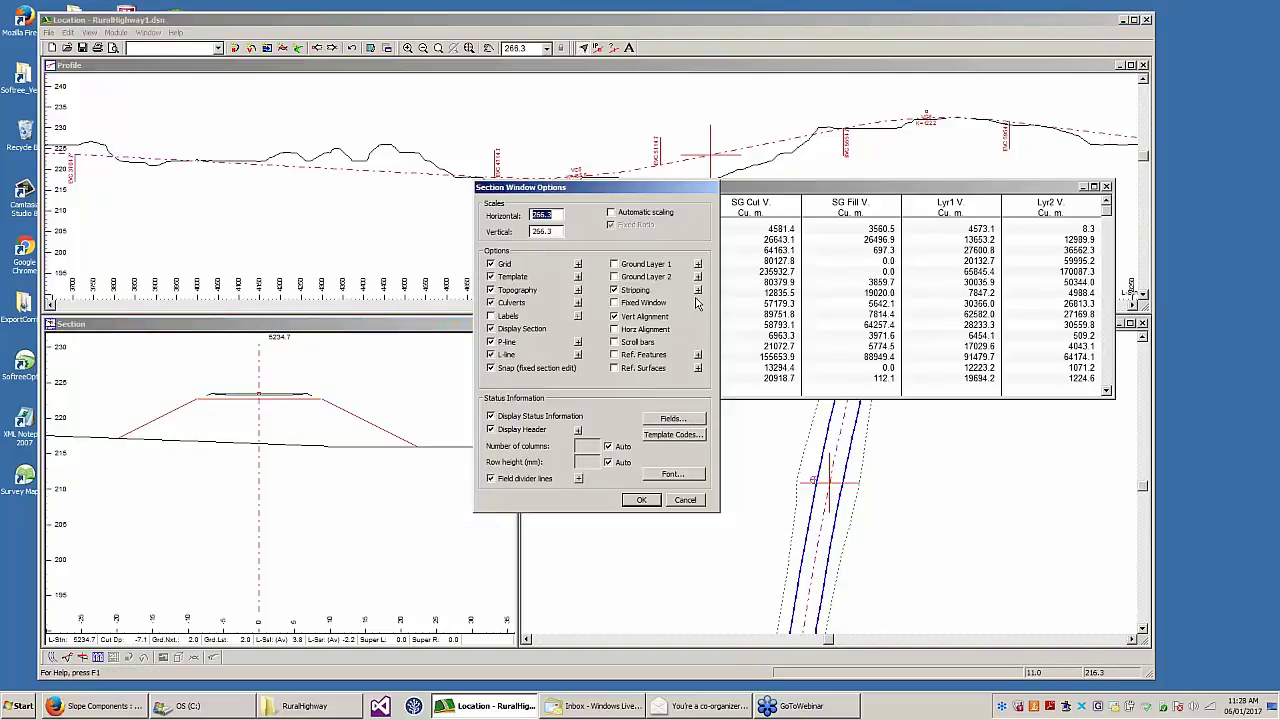
left_click(614, 264)
left_click(642, 500)
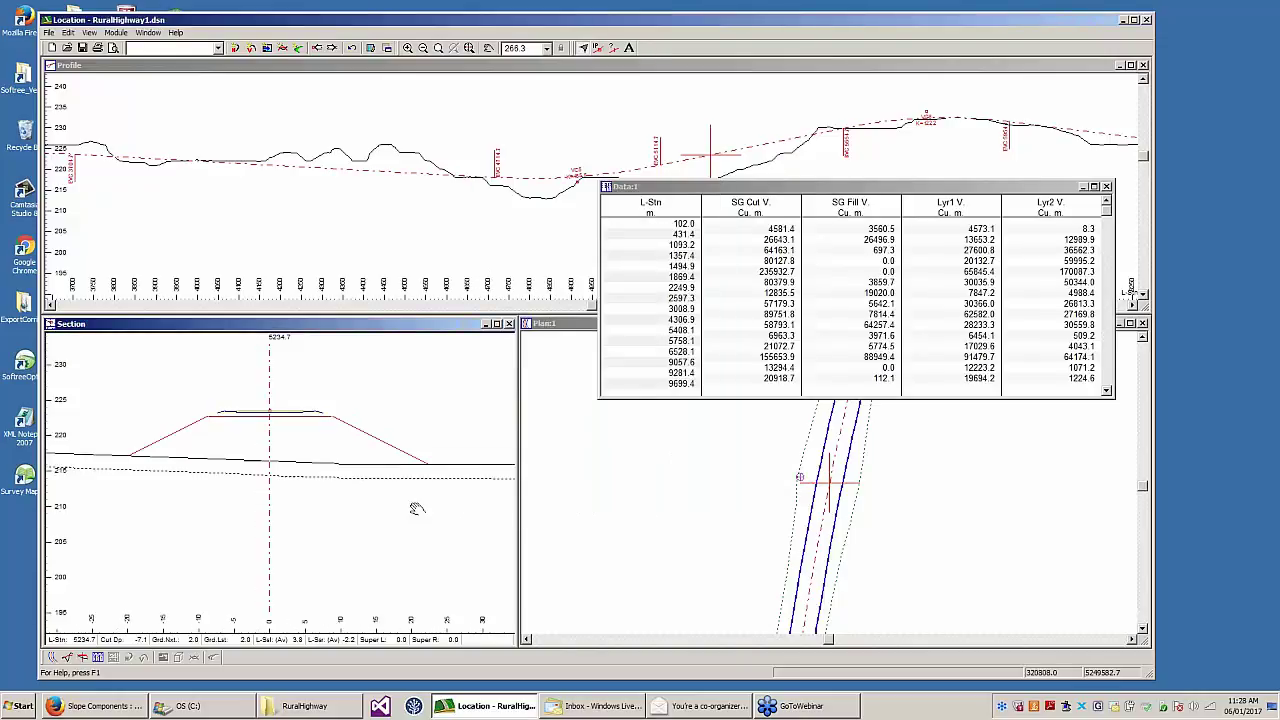
- Examine the embankment above the ground layer line in the section and move the volume data window off the profile ground line
middle_click_drag(259, 429, 253, 453)
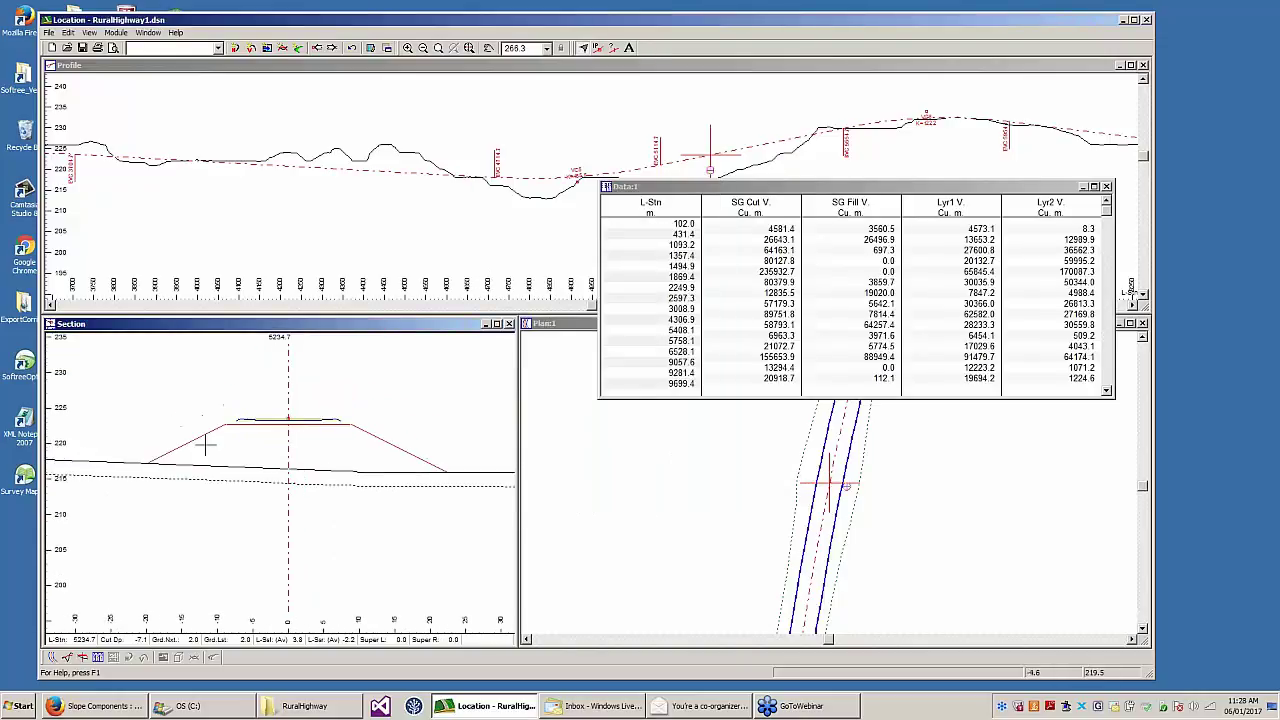
middle_click_drag(487, 443, 476, 425)
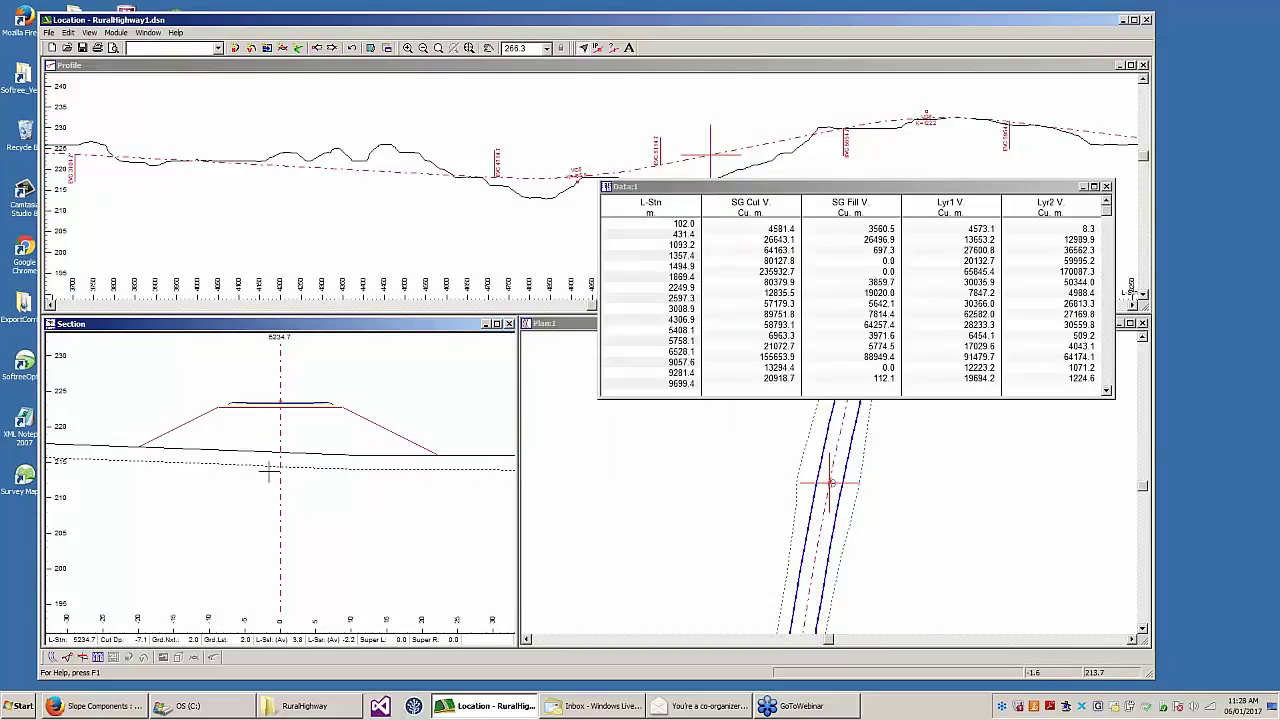
middle_click_drag(440, 420, 468, 439)
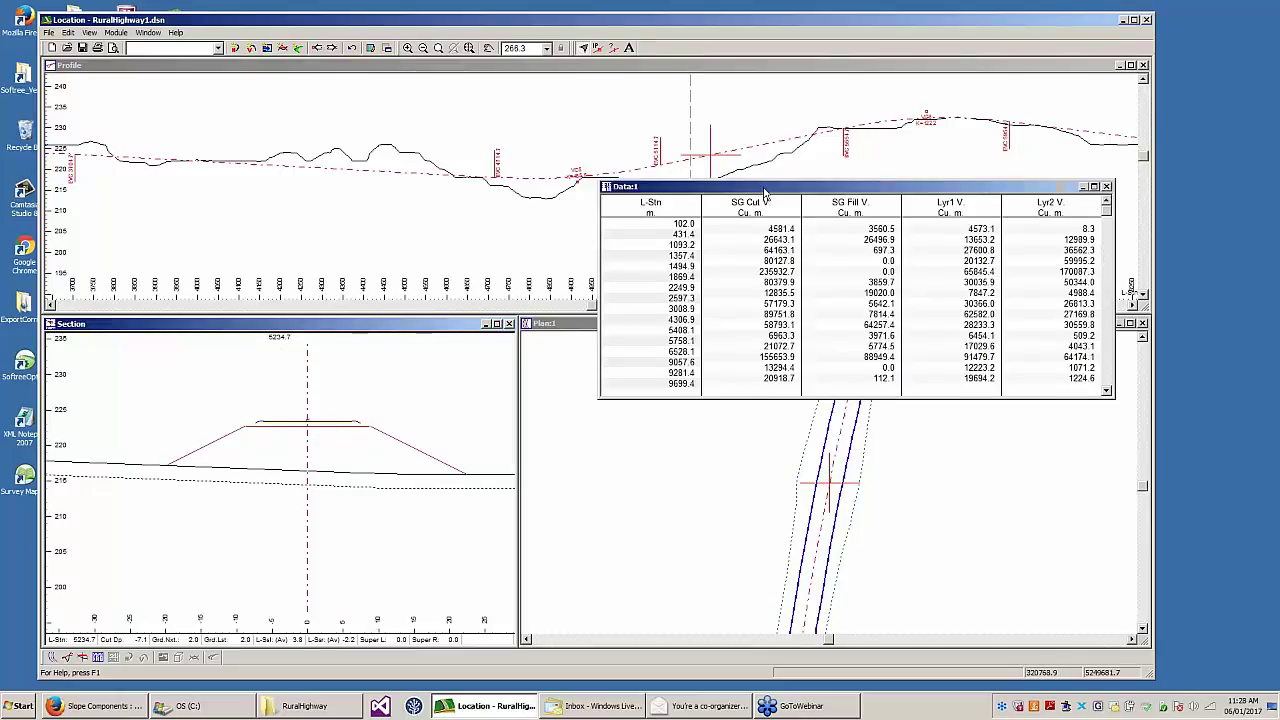
left_click_drag(660, 186, 626, 226)
middle_click_drag(357, 460, 348, 430)
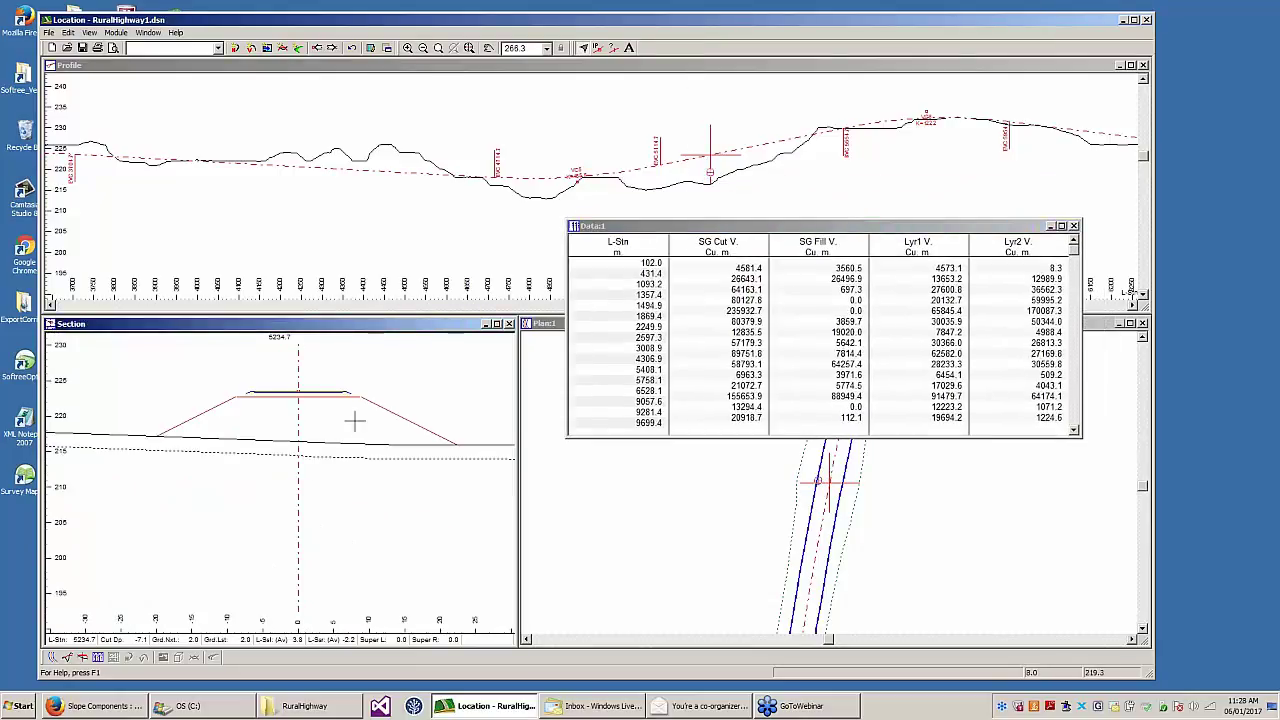
middle_click_drag(339, 385, 345, 389)
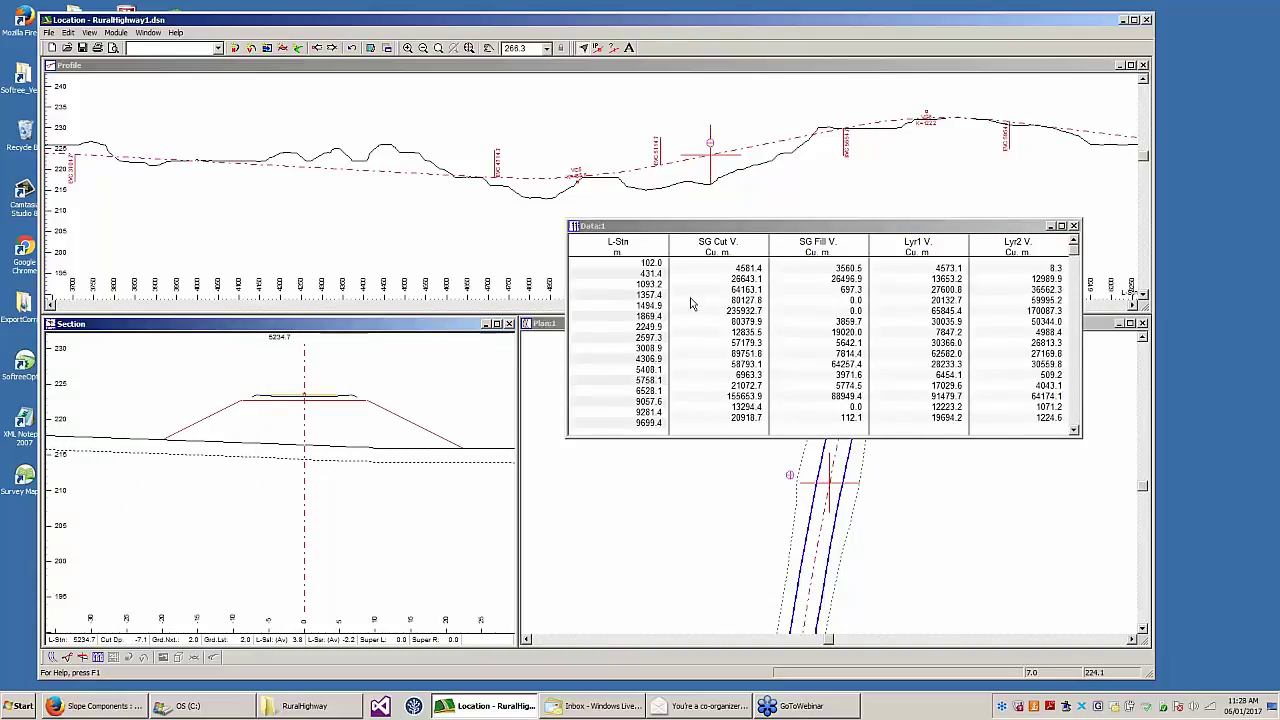
left_click_drag(673, 228, 544, 249)
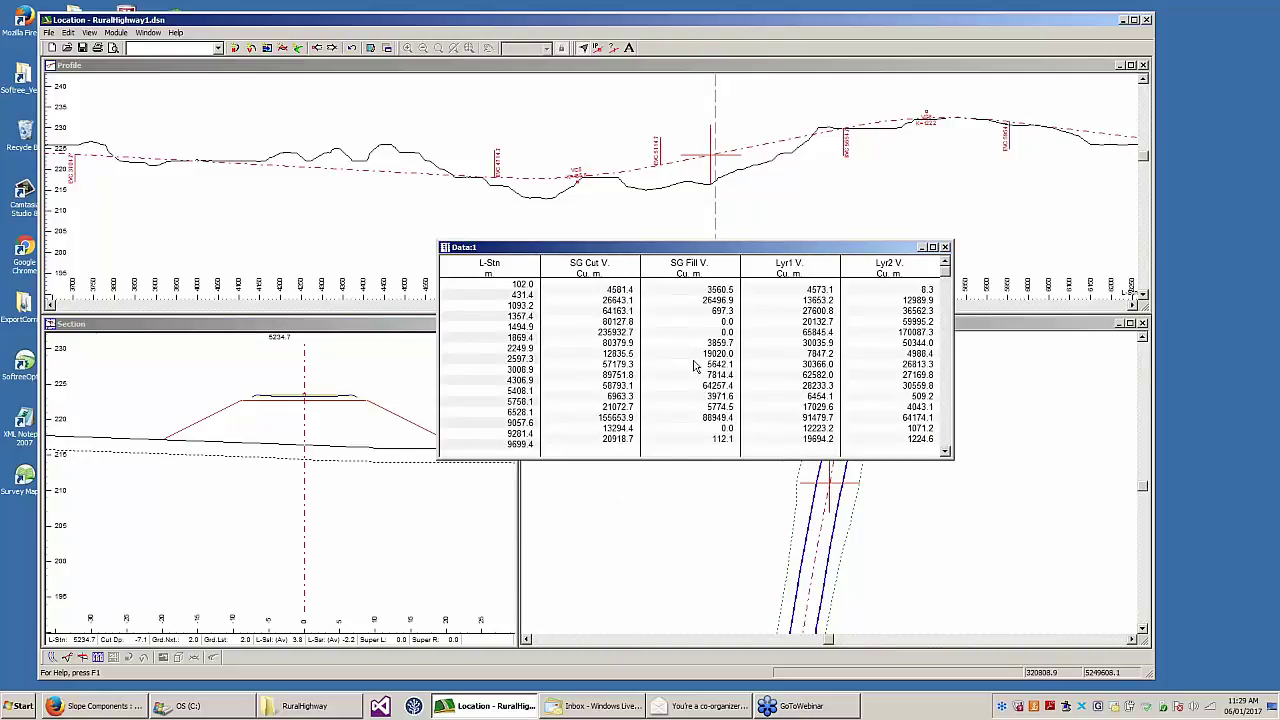
- Show the cut section at station 4440.0 and bring the volume data window to the front, clear of the section view
left_click(378, 172)
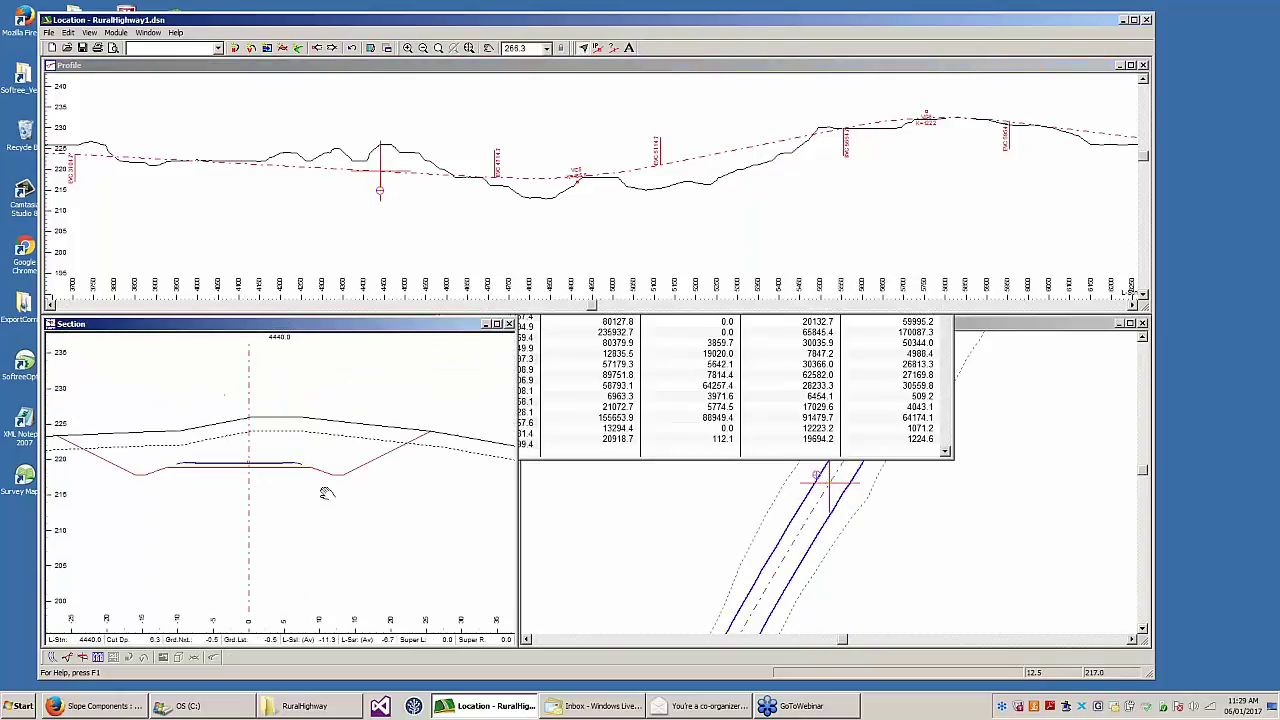
left_click_drag(325, 493, 406, 477)
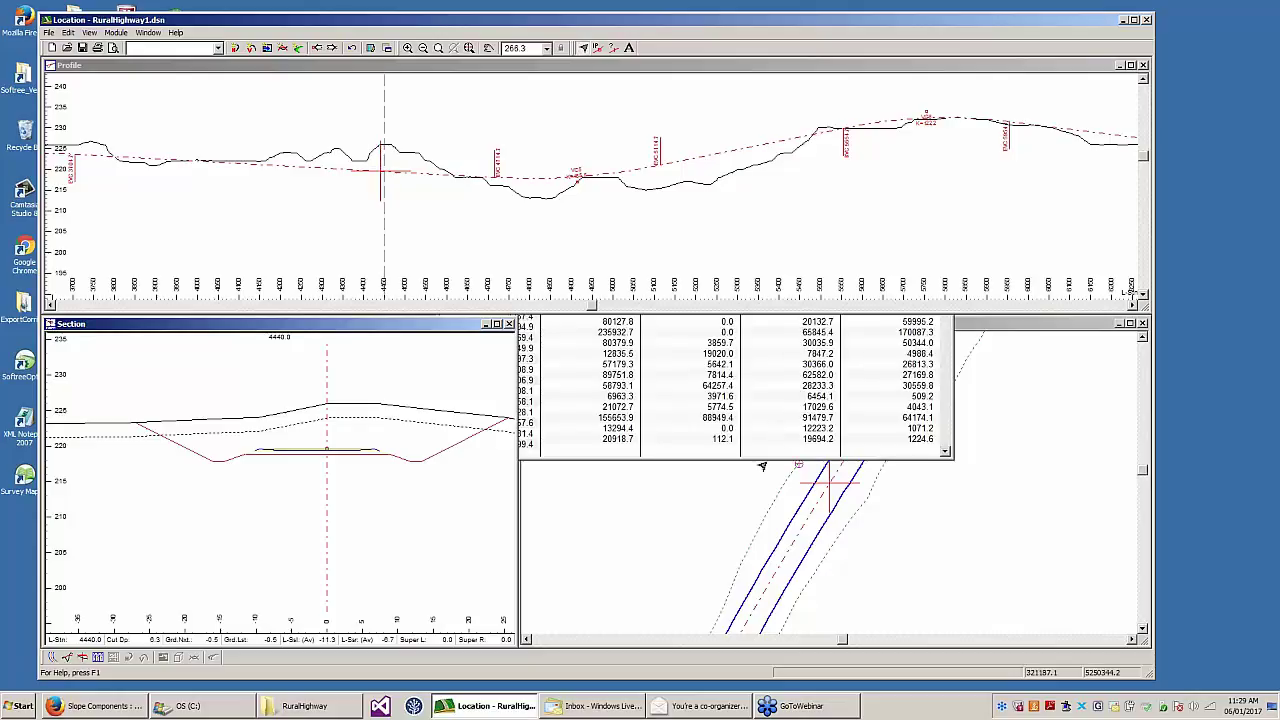
left_click(789, 355)
left_click_drag(772, 252, 882, 292)
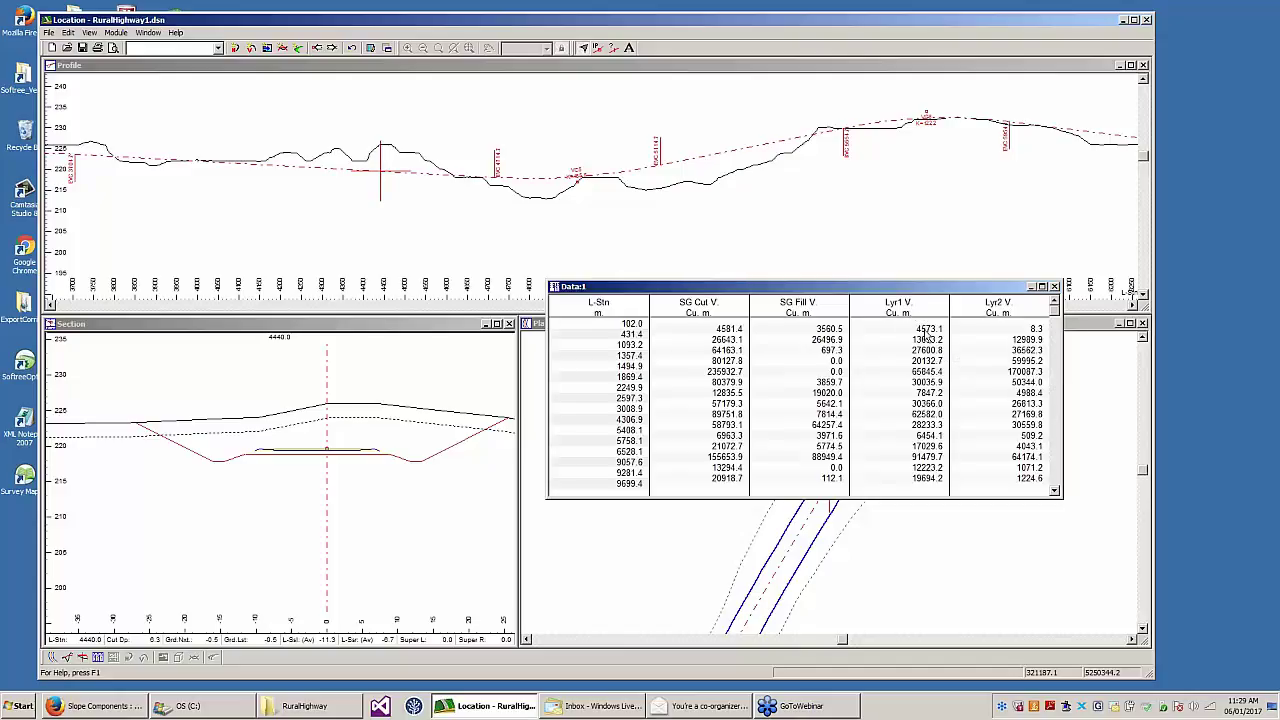
- Add the surfacing volume fields Srf1 V. and Srf2 V. to the data window's selected columns
right_click(928, 337)
left_click(960, 389)
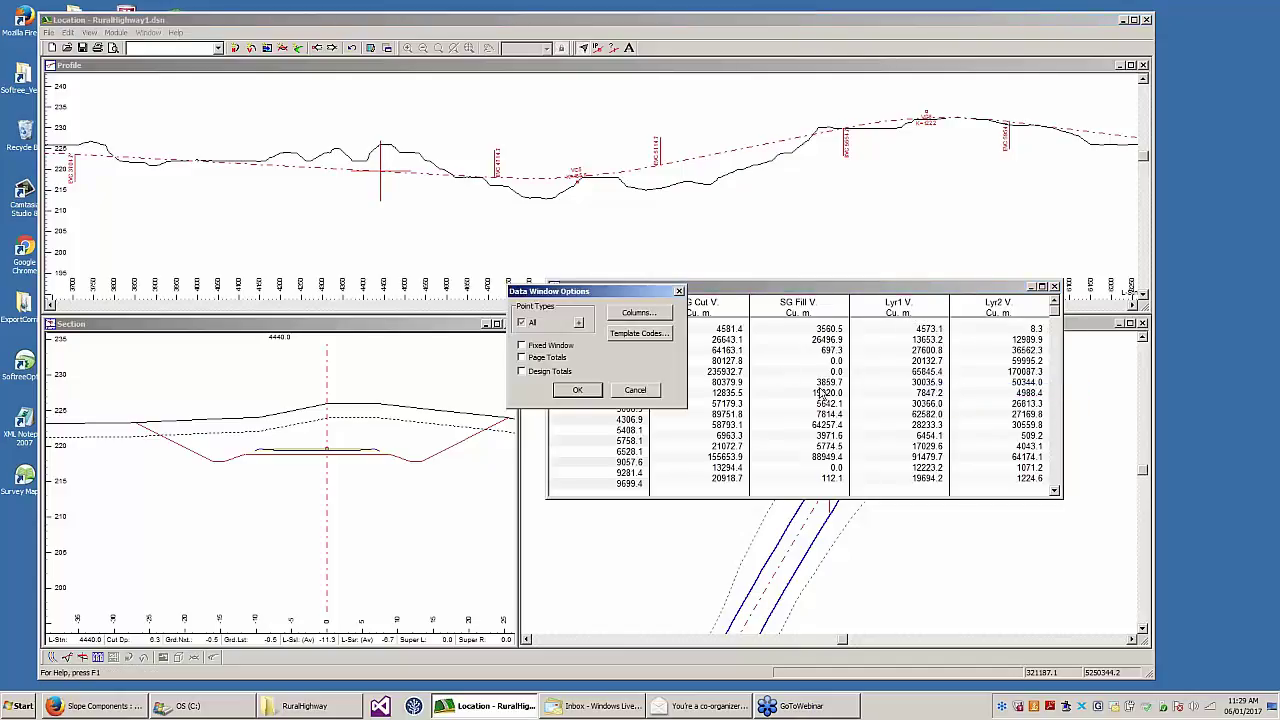
left_click(639, 312)
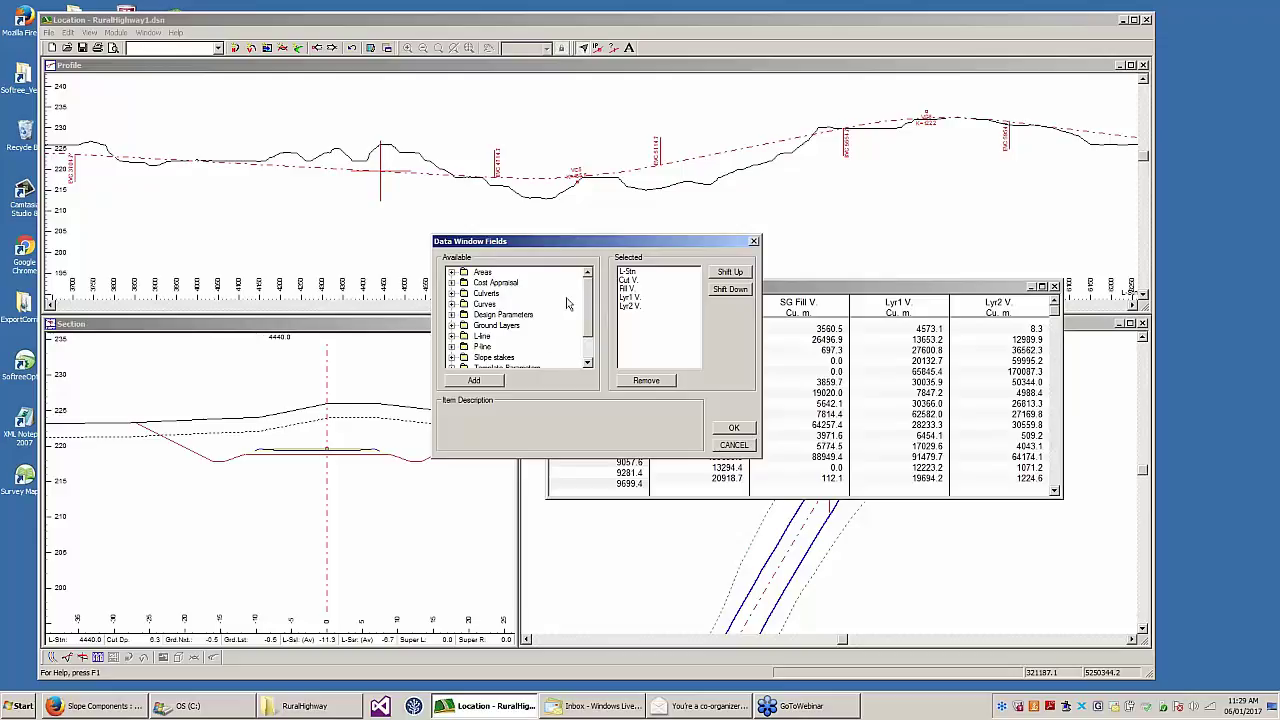
left_click_drag(588, 303, 589, 330)
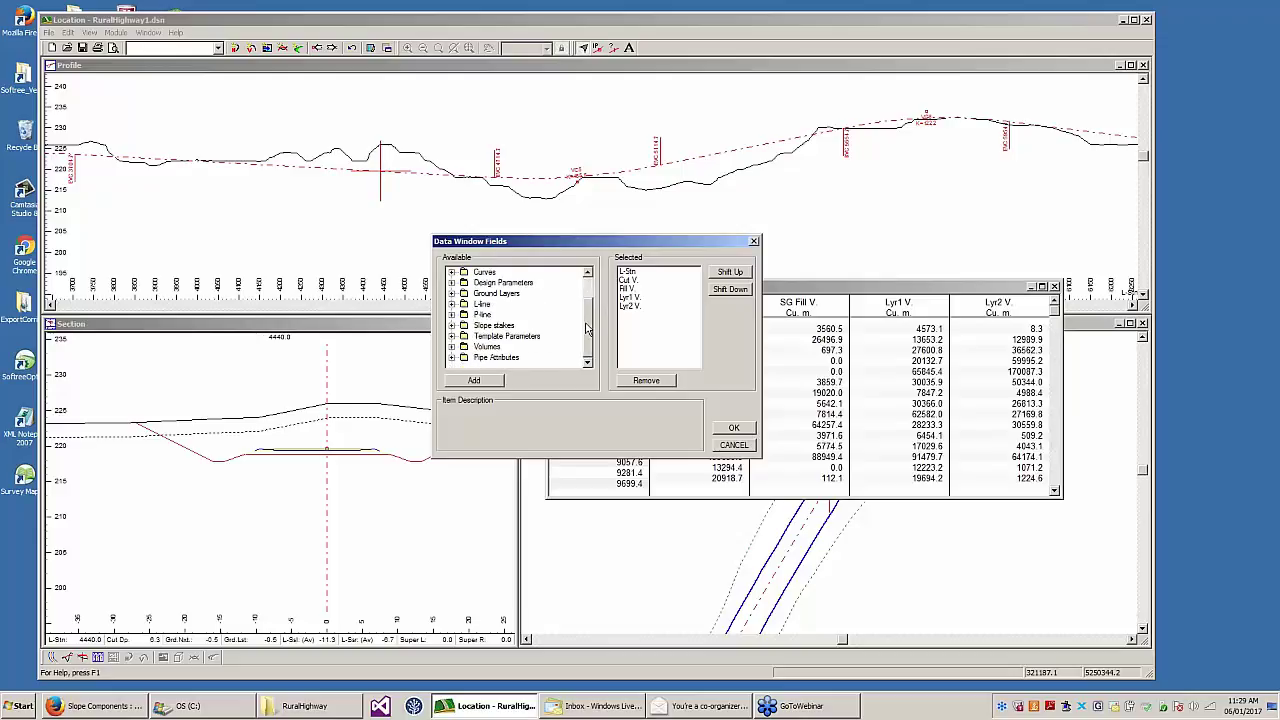
left_click(452, 346)
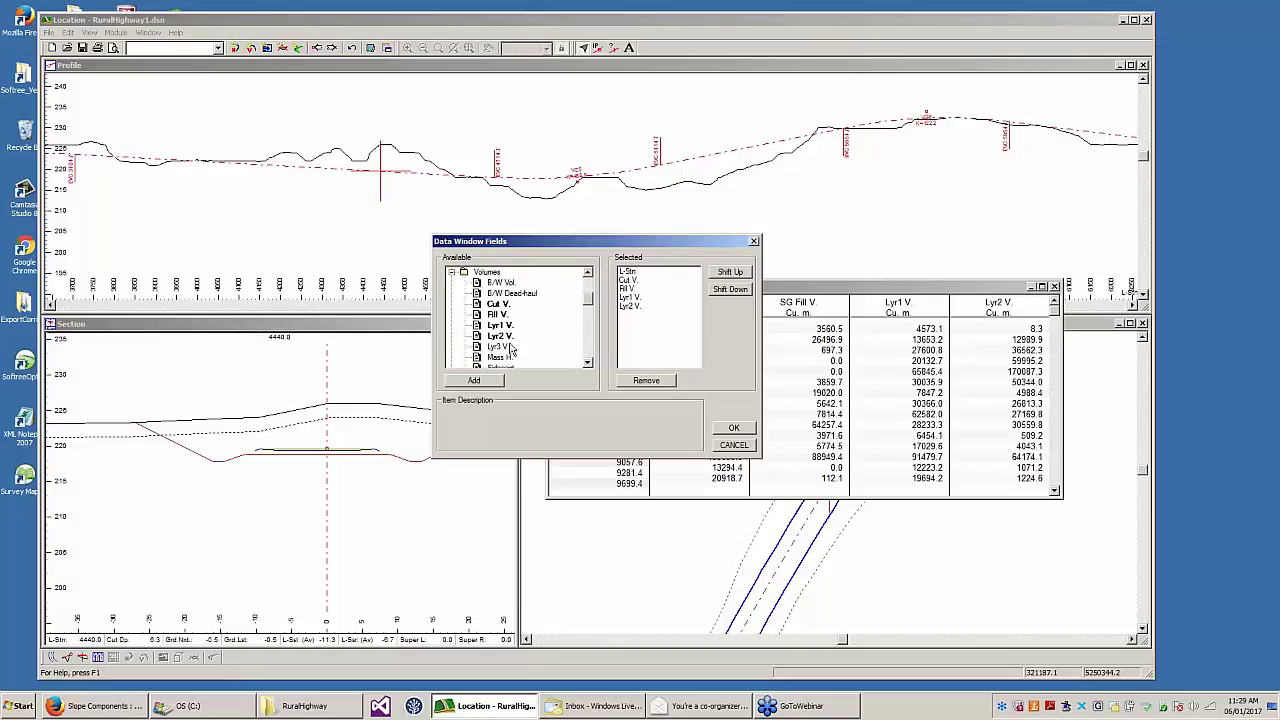
left_click_drag(589, 301, 588, 309)
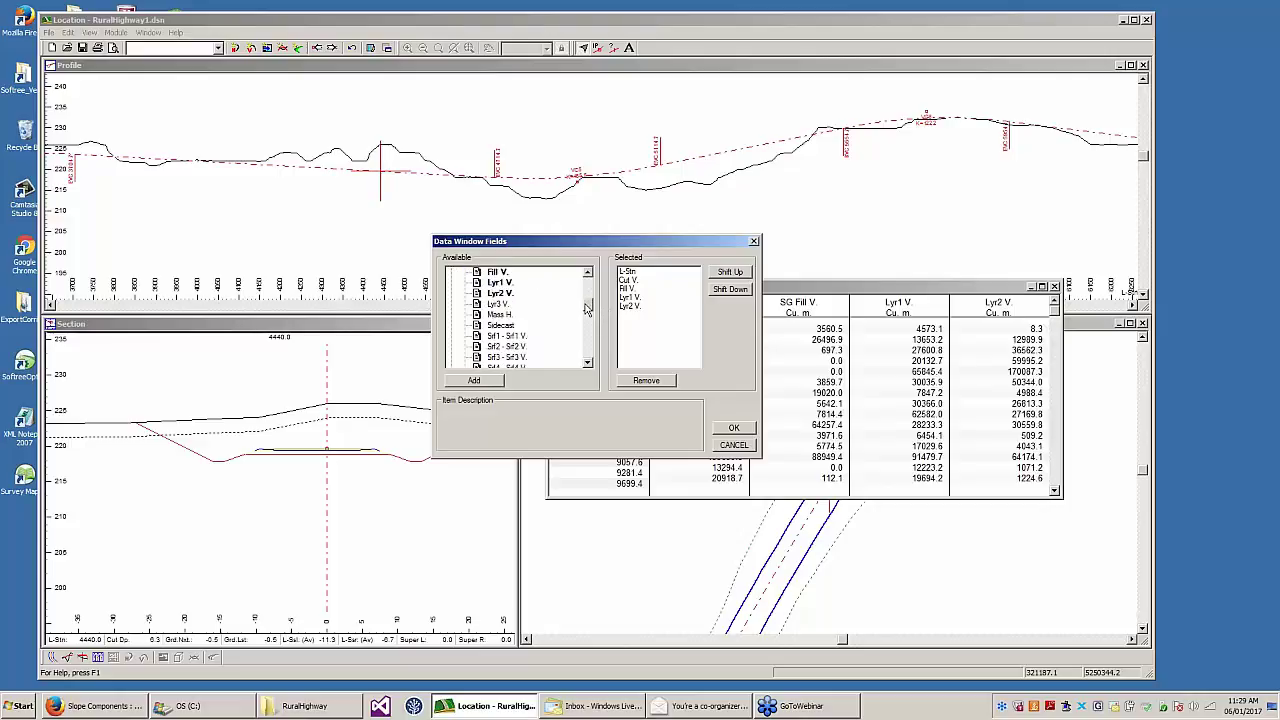
double_click(510, 336)
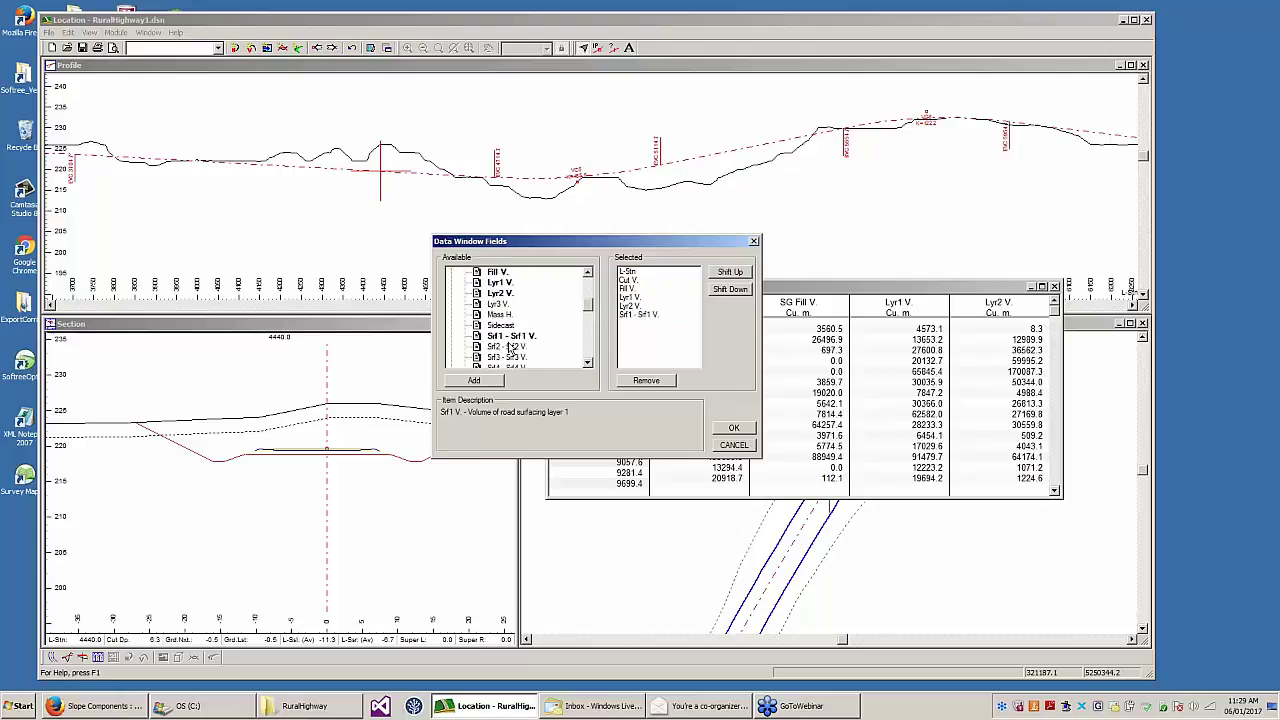
double_click(510, 346)
- Check the descriptions of the Lyr1 V. and Lyr2 V. fields and apply the new column selection to the data window
left_click(734, 430)
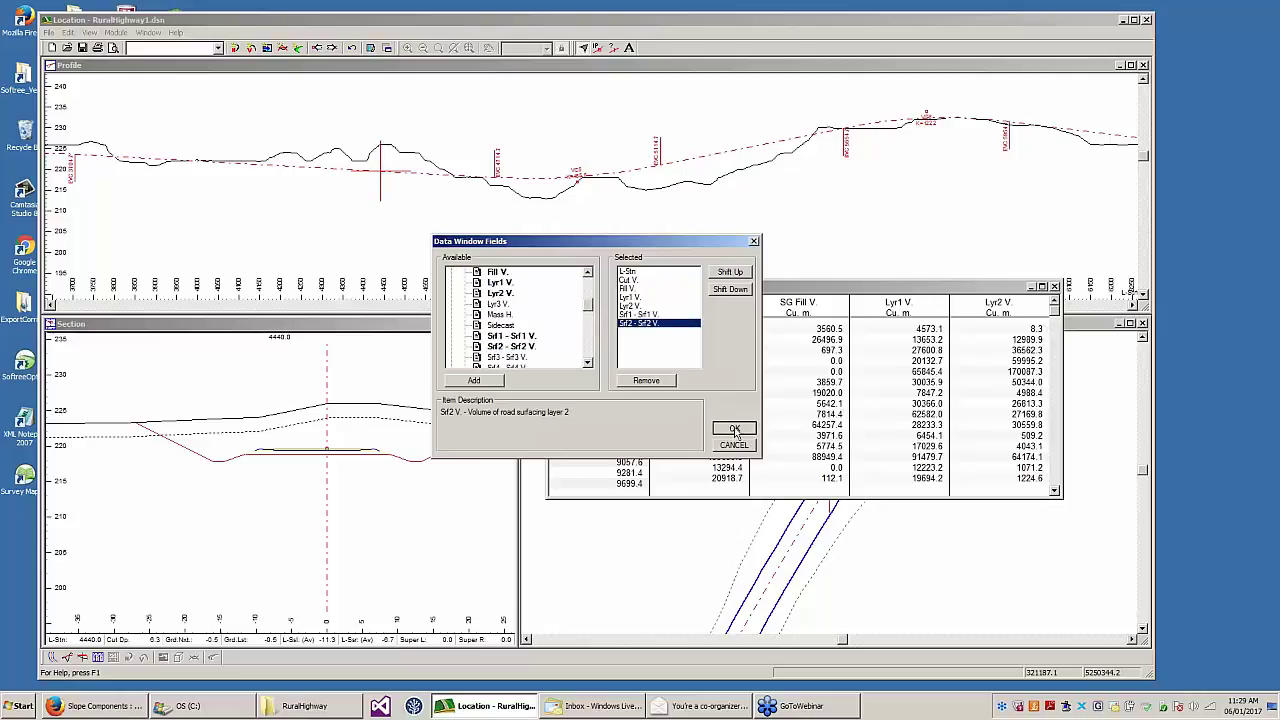
left_click(629, 298)
left_click(633, 307)
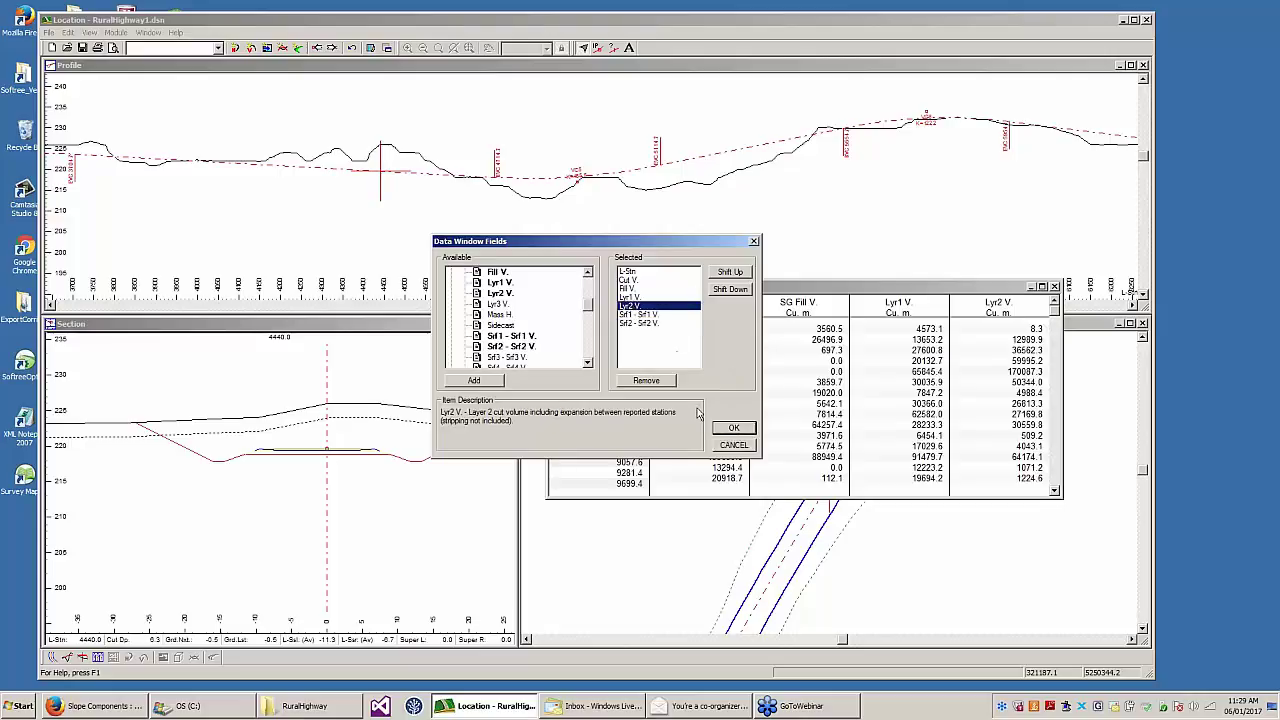
left_click(734, 428)
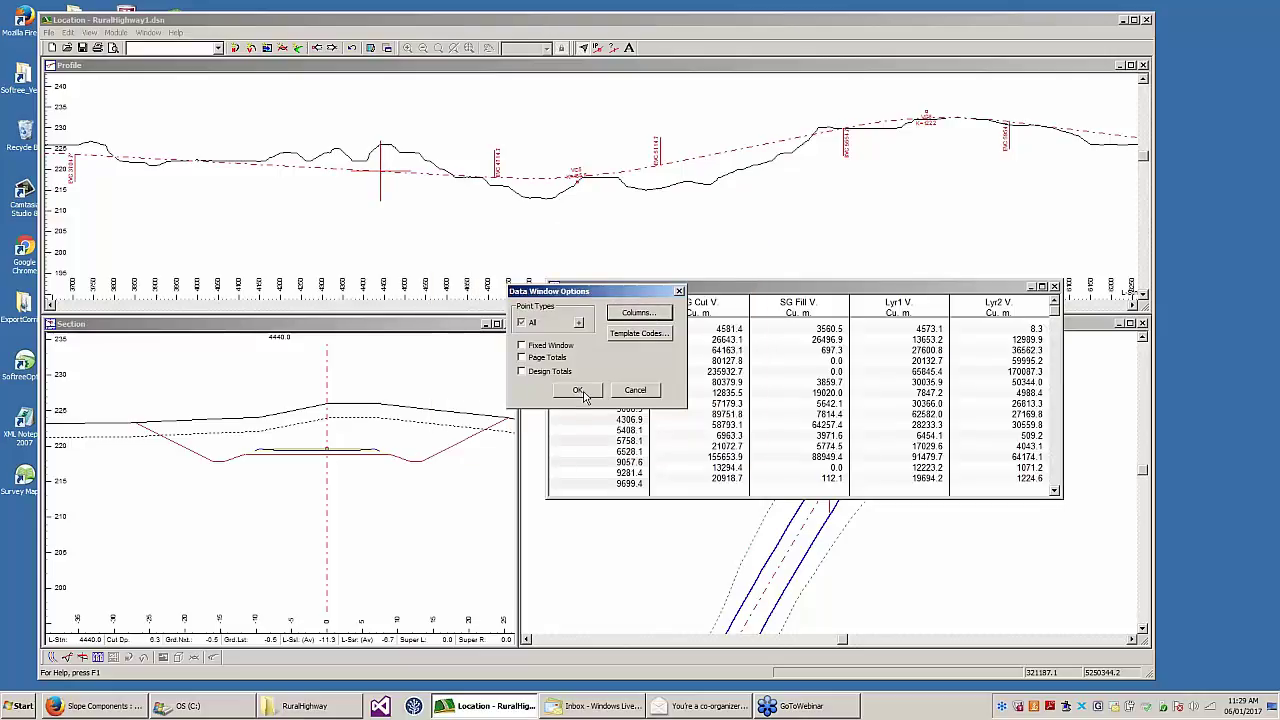
left_click(583, 393)
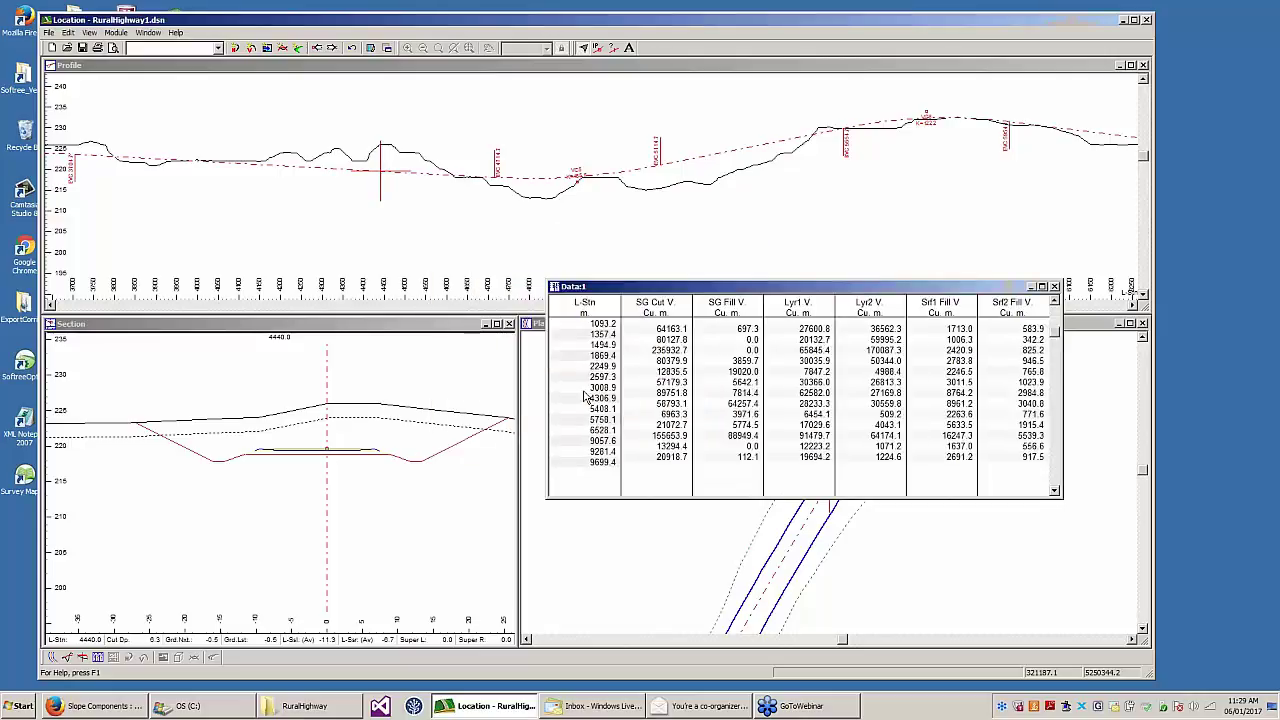
- Examine the cut through the ground layers and the road surfacing in the section at station 4440.0
left_click(333, 428)
scroll(330, 428, "down", 2)
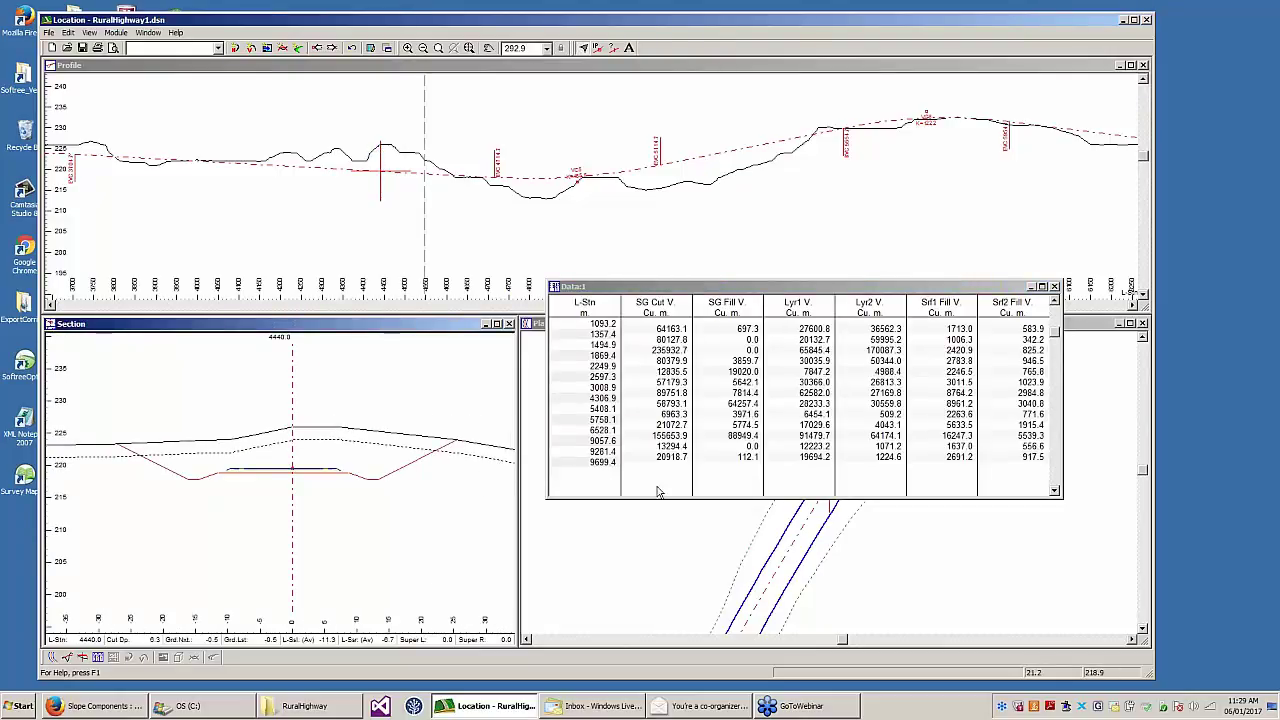
middle_click_drag(241, 487, 260, 477)
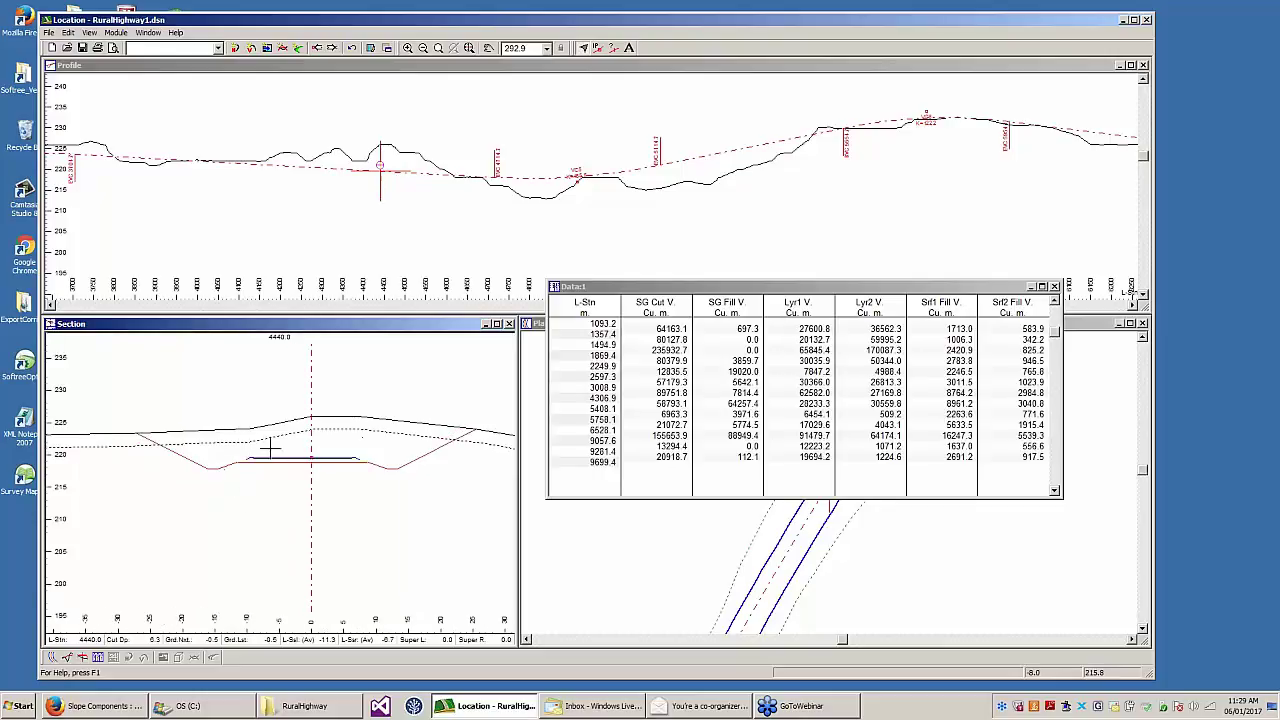
scroll(342, 450, "up", 2)
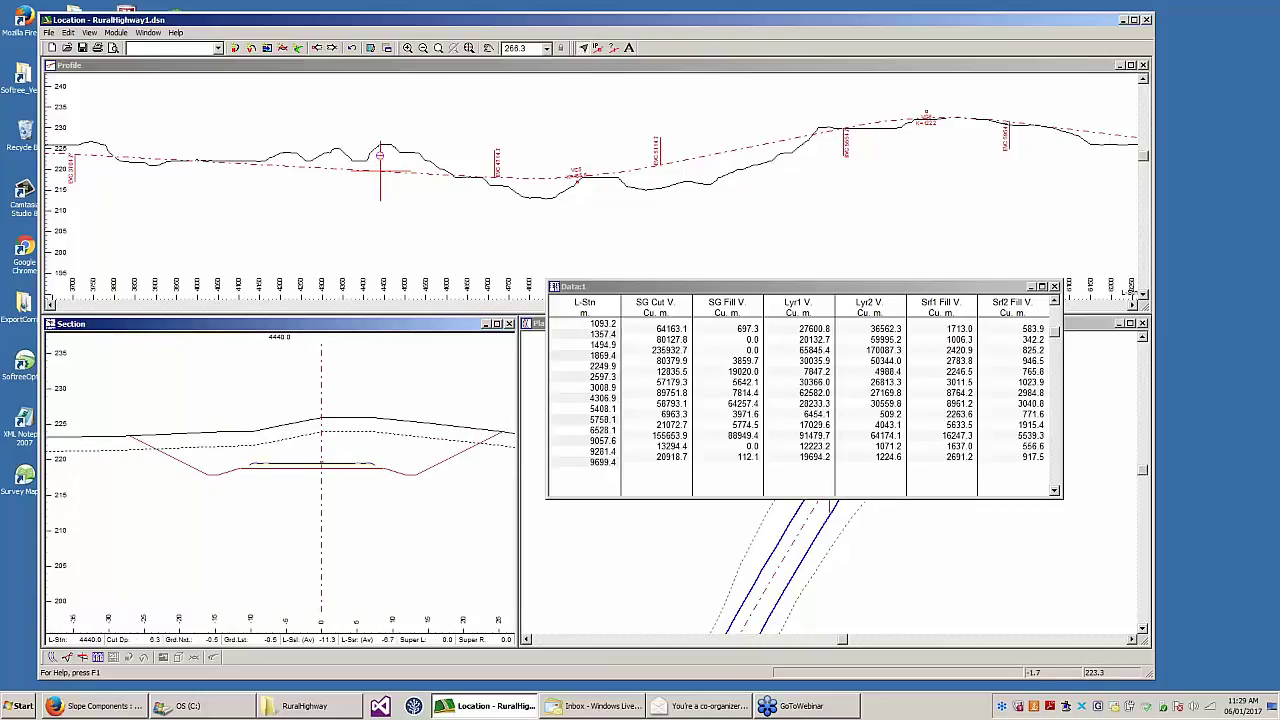
middle_click_drag(286, 440, 262, 410)
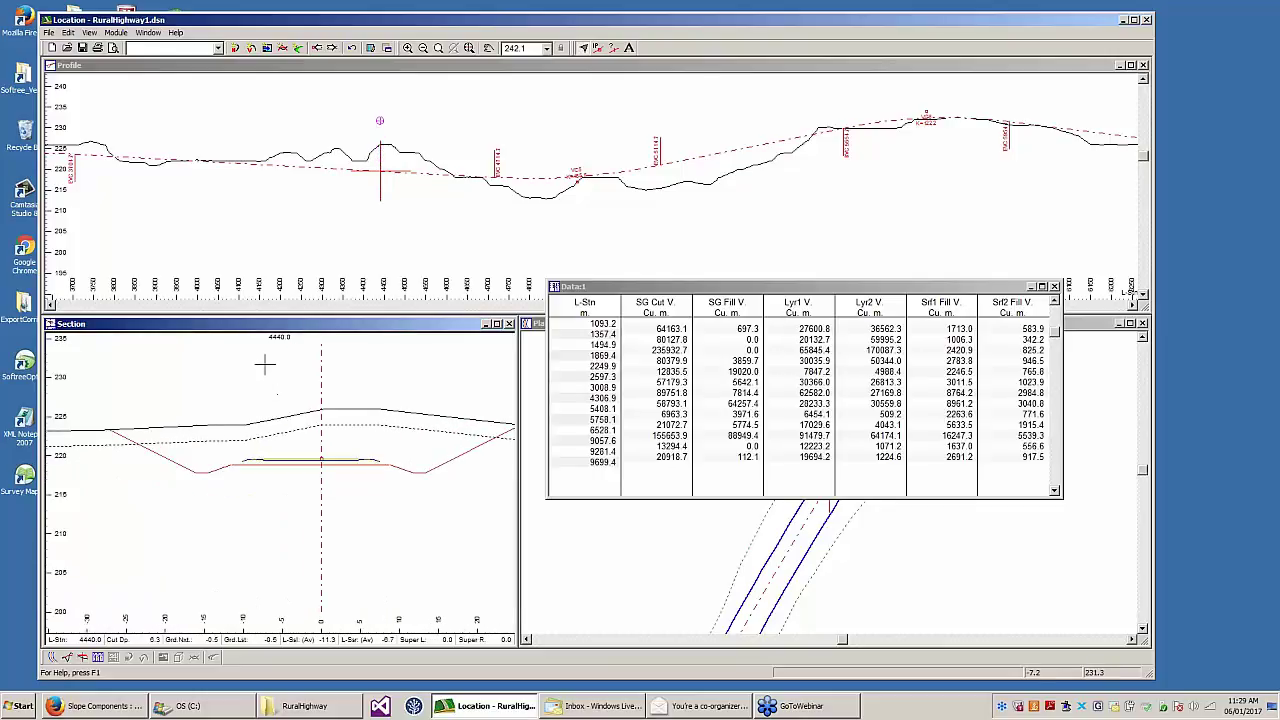
- Open the range-based parameter assignment for the road again
left_click(68, 33)
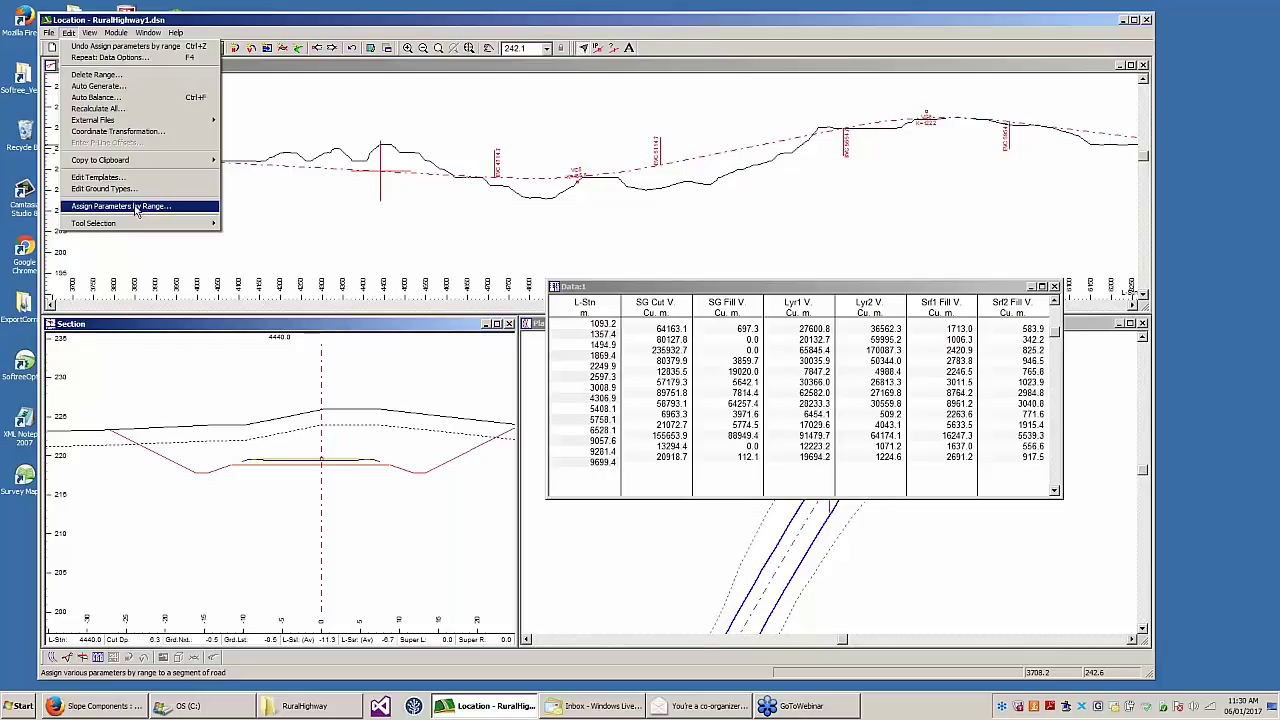
left_click(136, 207)
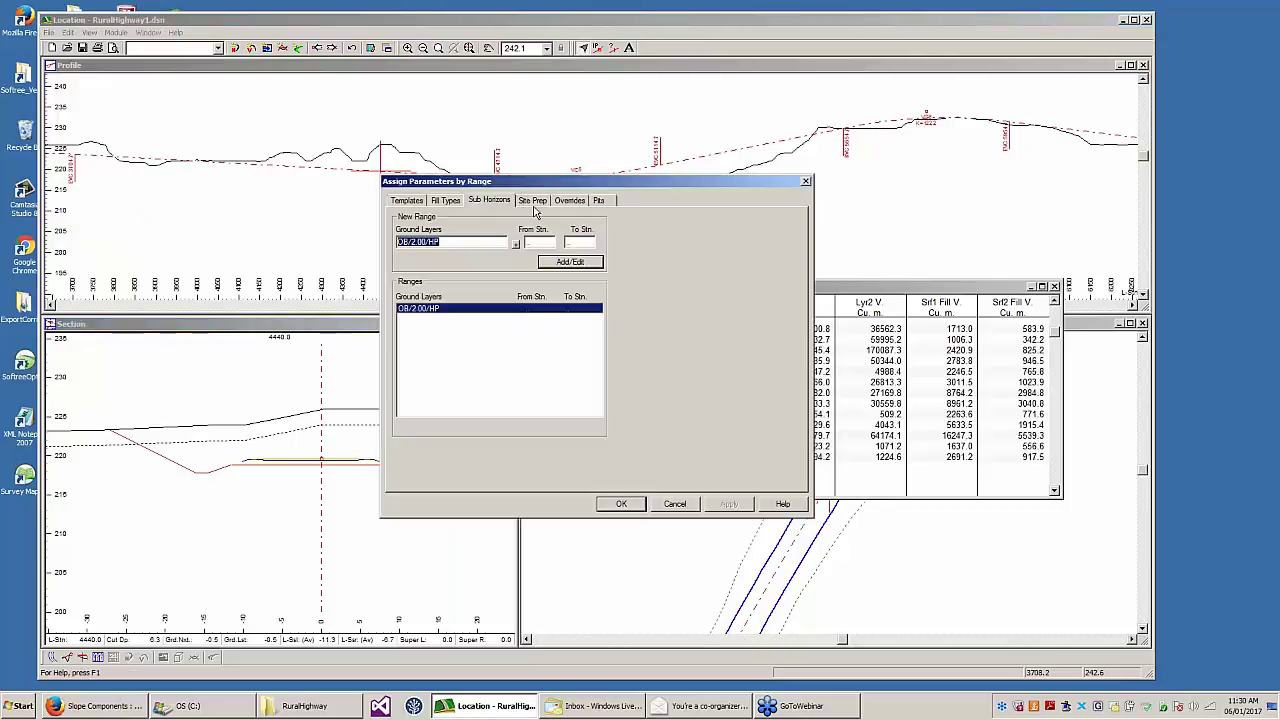
- Set the site preparation overburden removal depth from topo to 0.4, update the existing range, and recalculate the design
left_click(545, 201)
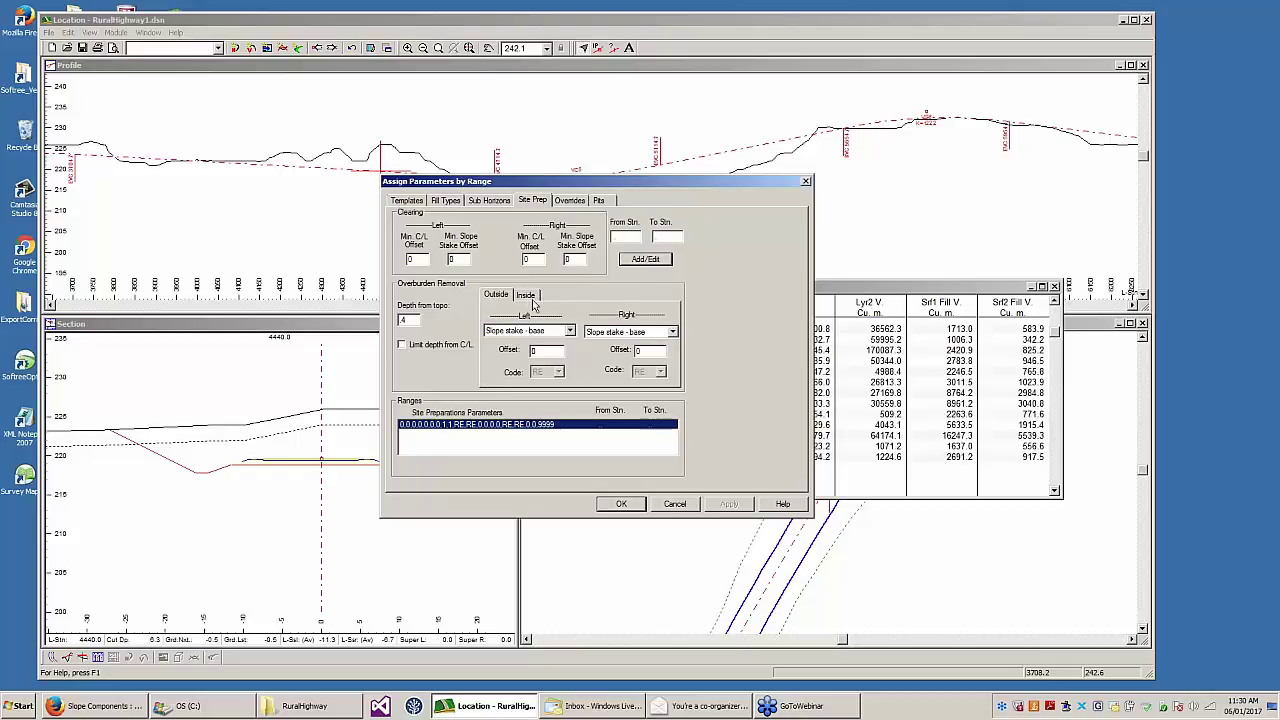
left_click(527, 295)
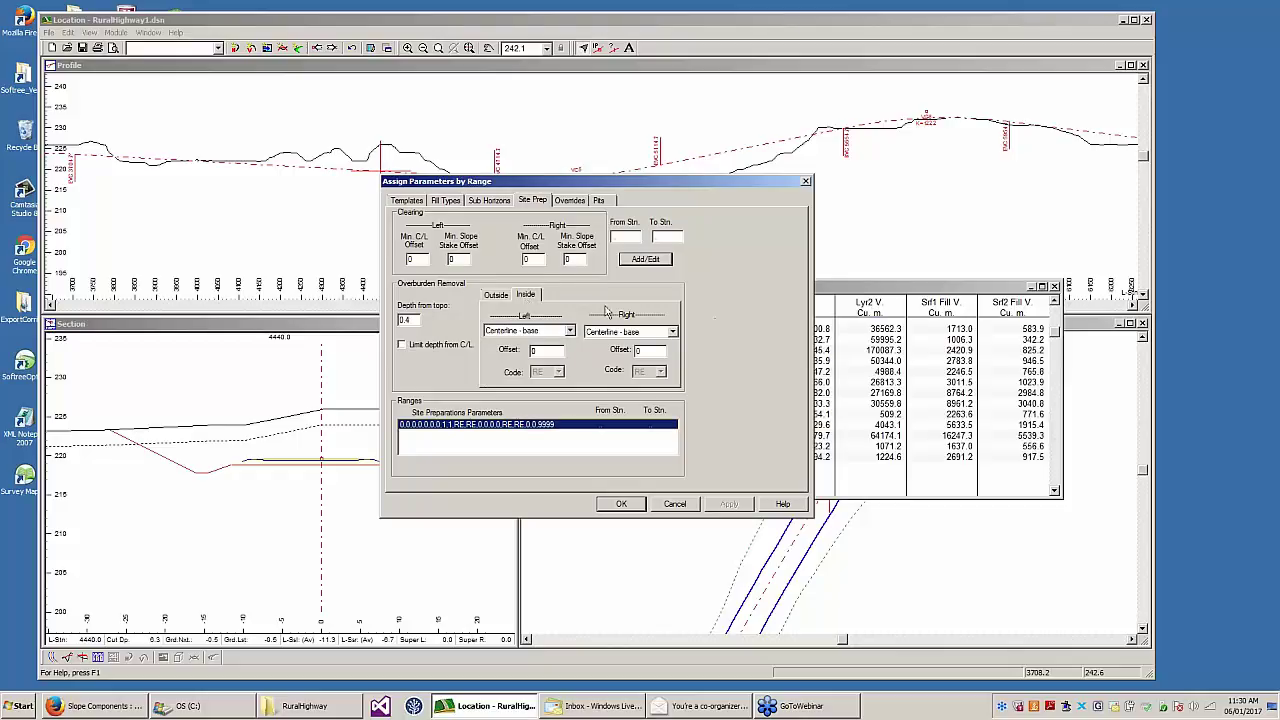
left_click(496, 295)
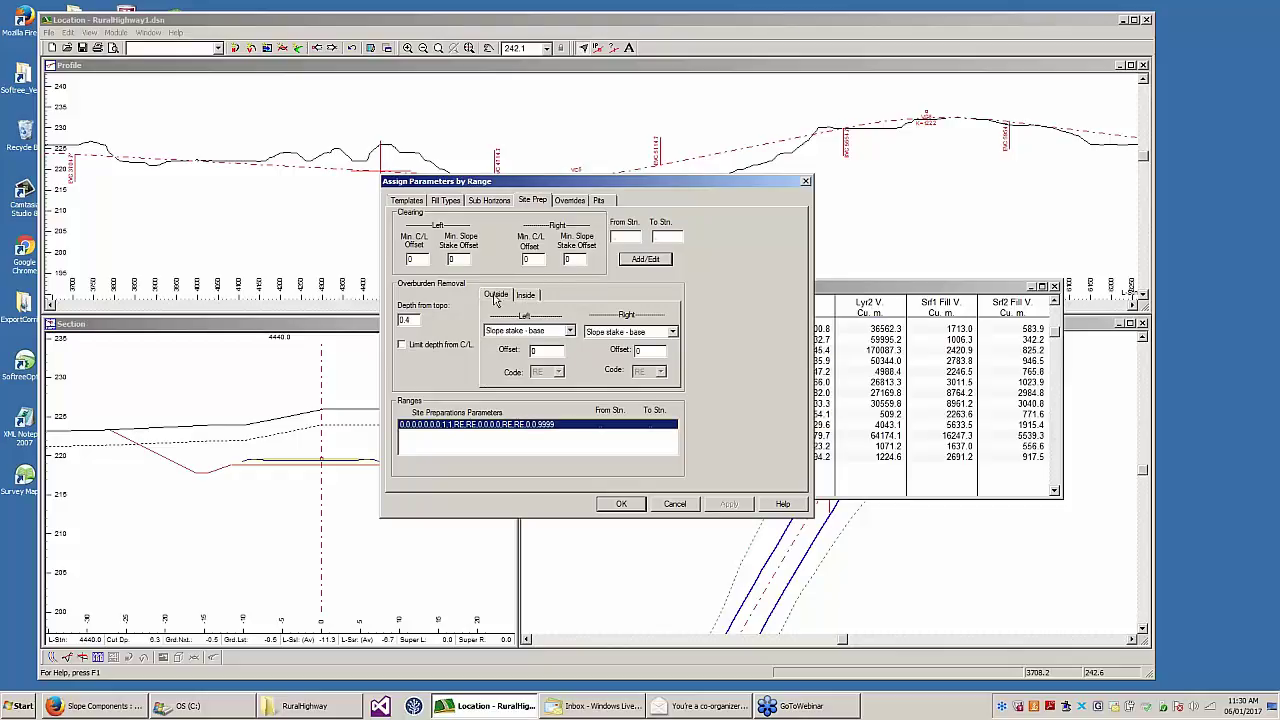
left_click(654, 262)
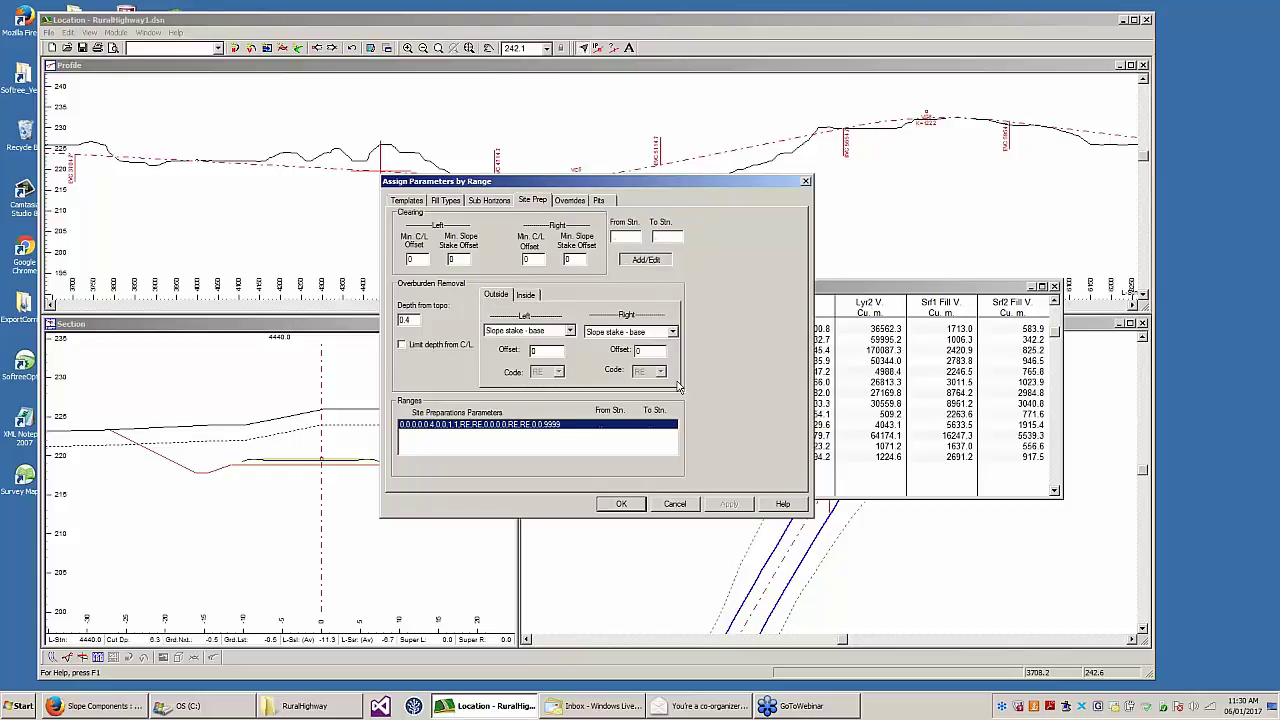
left_click(638, 506)
left_click(604, 385)
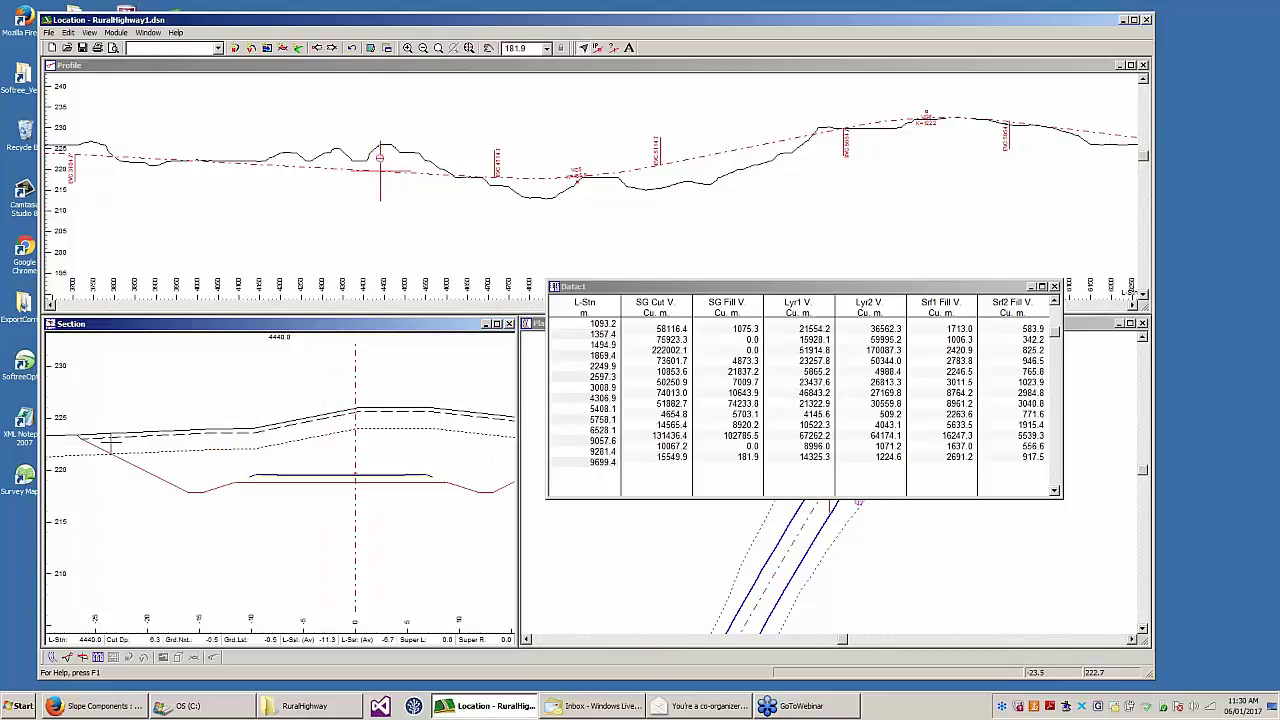
scroll(204, 410, "down", 4)
middle_click_drag(250, 428, 318, 441)
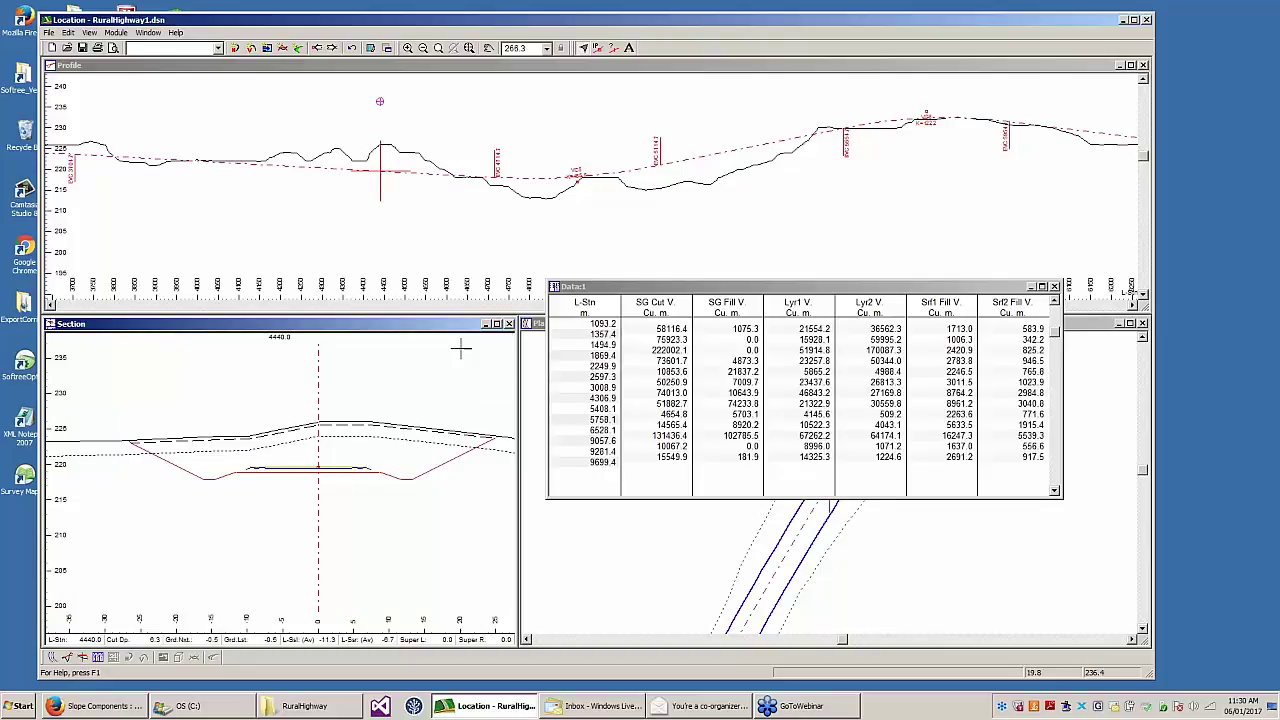
- Minimize the data window and examine the components of the LWL - Lane widening Left template in the template table
left_click(1030, 287)
mouse_move(670, 226)
middle_mouse_down()
mouse_move(577, 259)
mouse_move(605, 213)
mouse_move(649, 218)
middle_mouse_up()
left_click(68, 32)
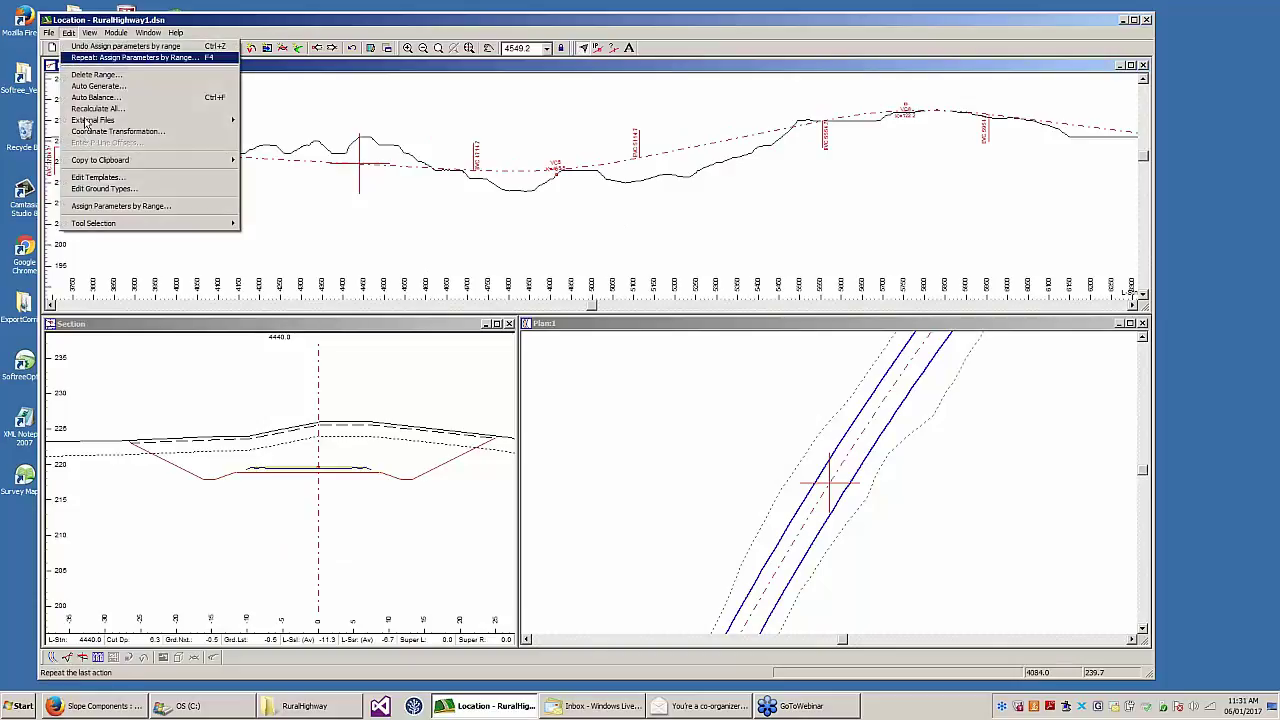
left_click(106, 179)
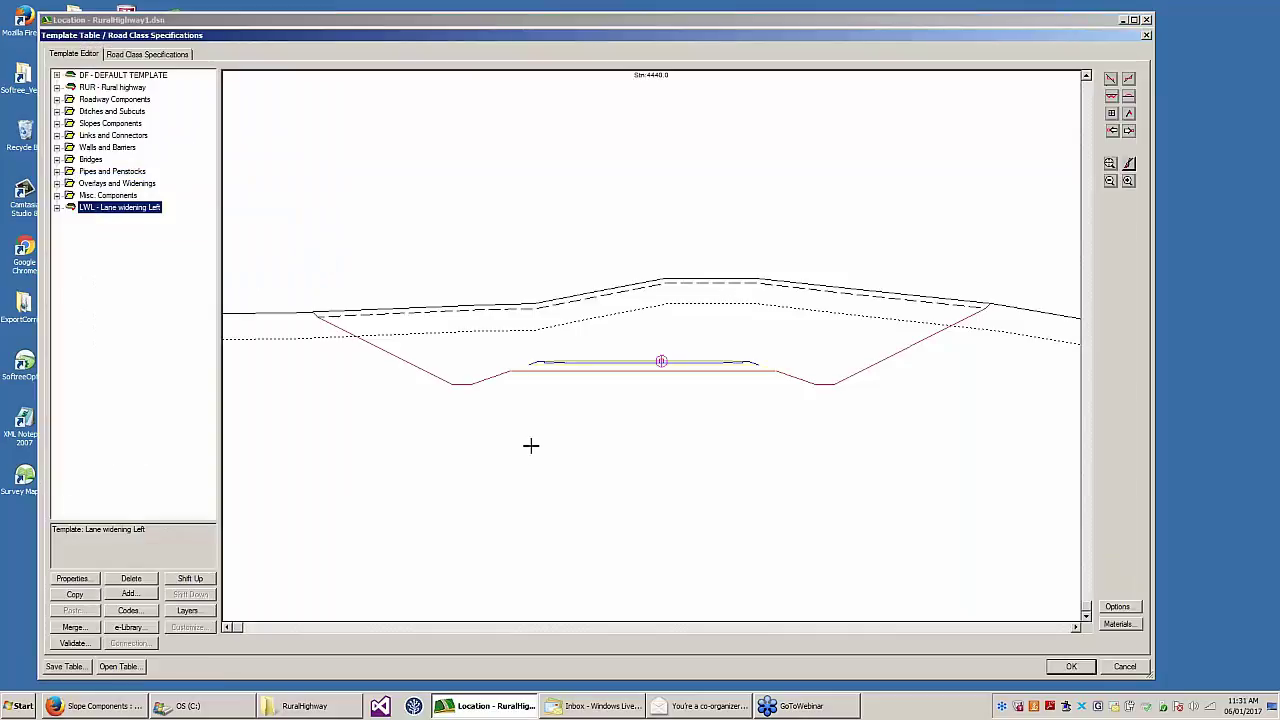
double_click(115, 209)
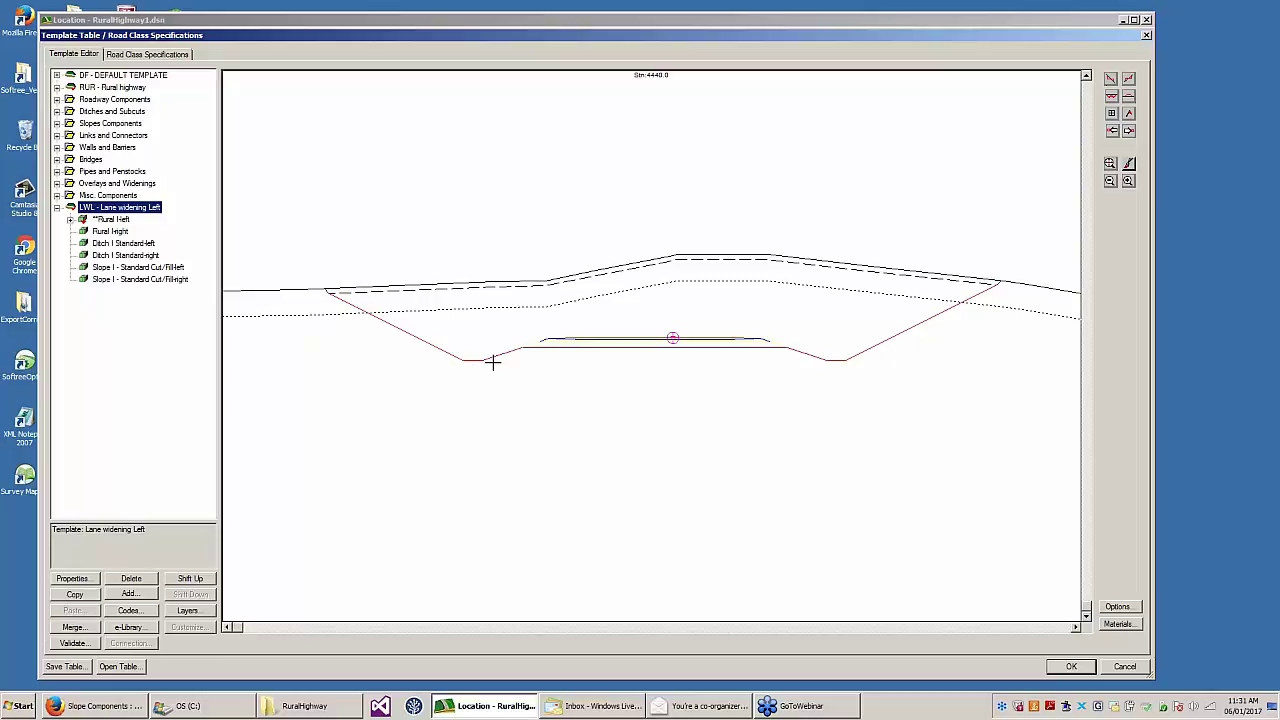
left_click(1086, 668)
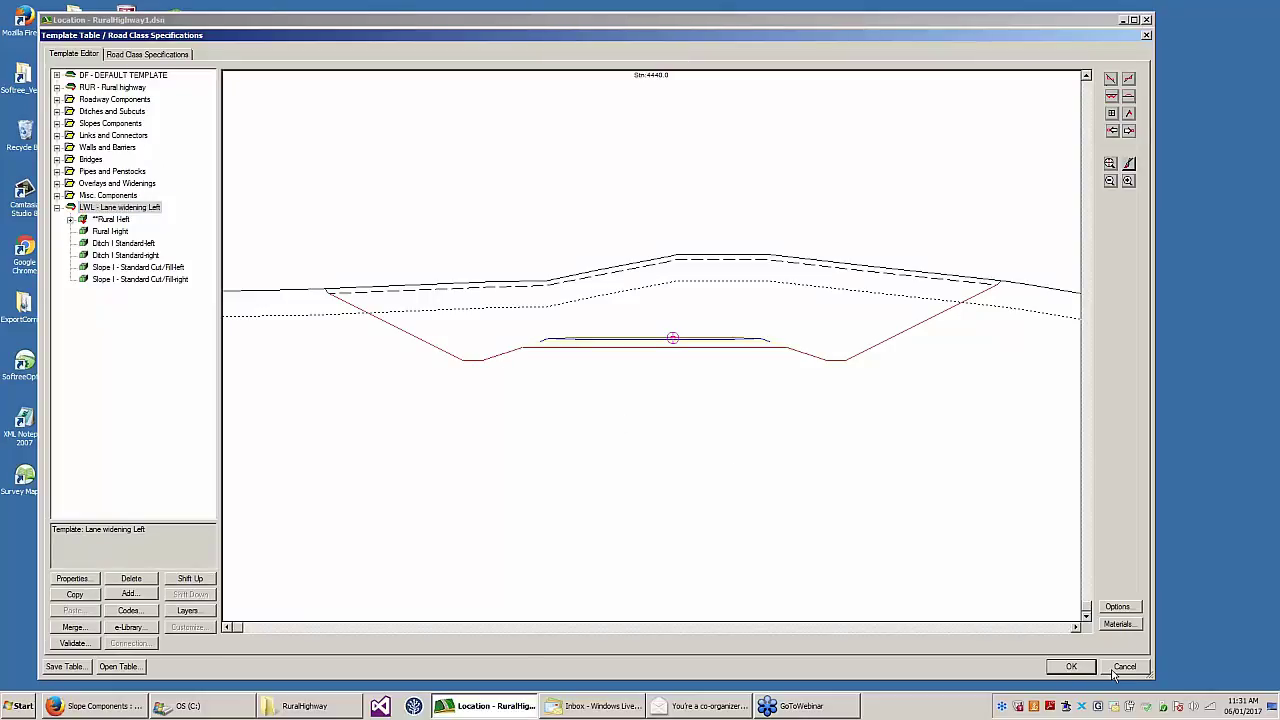
- Add the REL template code to the codes displayed in the profile window
middle_click_drag(702, 223, 604, 250)
middle_click_drag(271, 177, 280, 173)
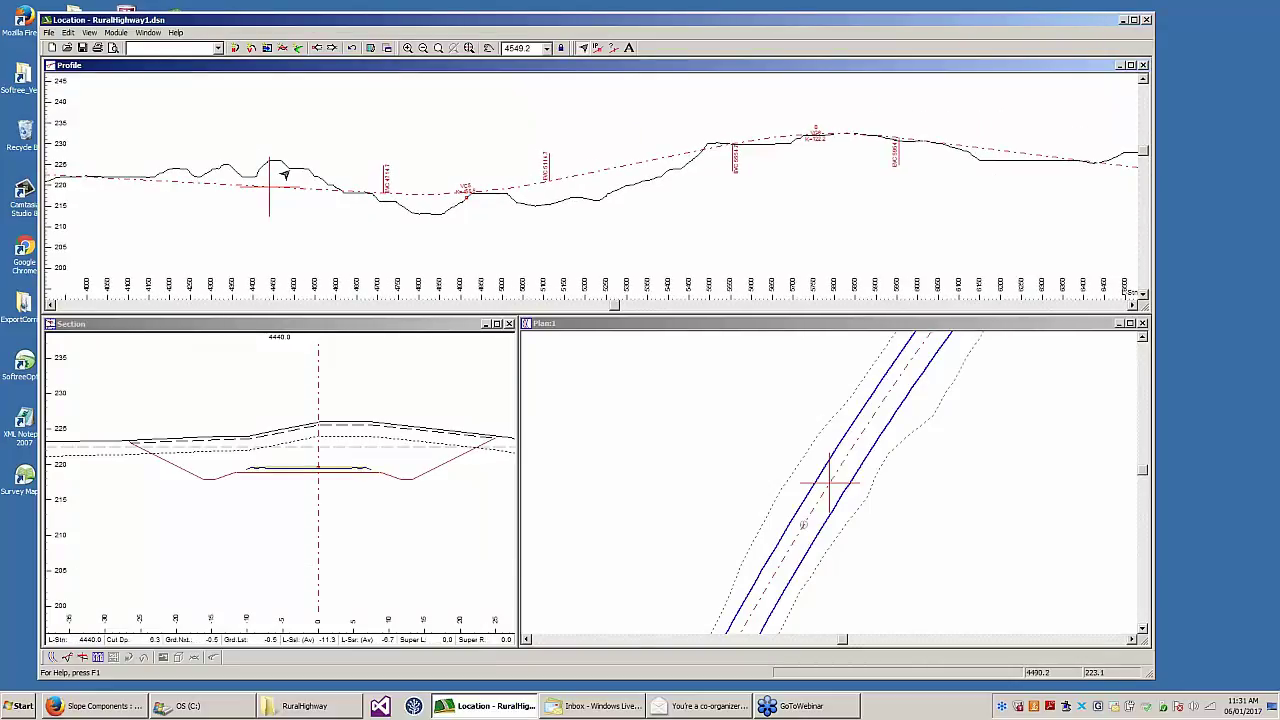
right_click(355, 111)
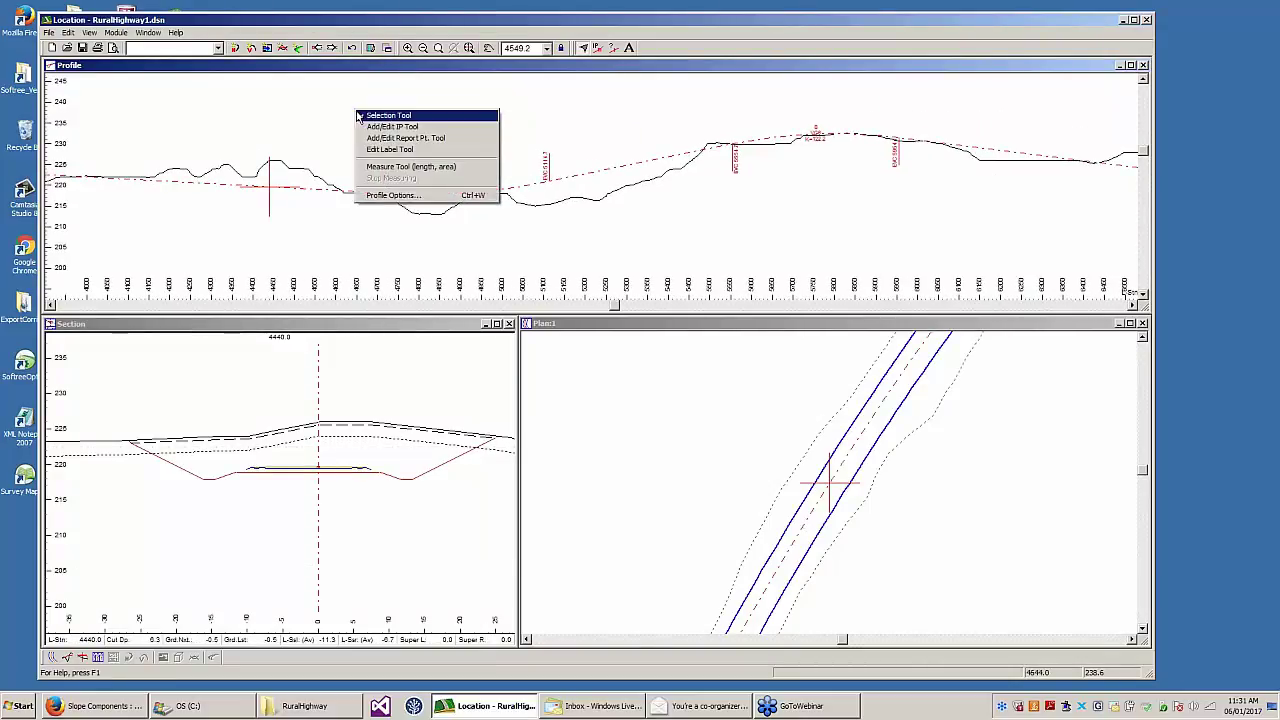
left_click(400, 195)
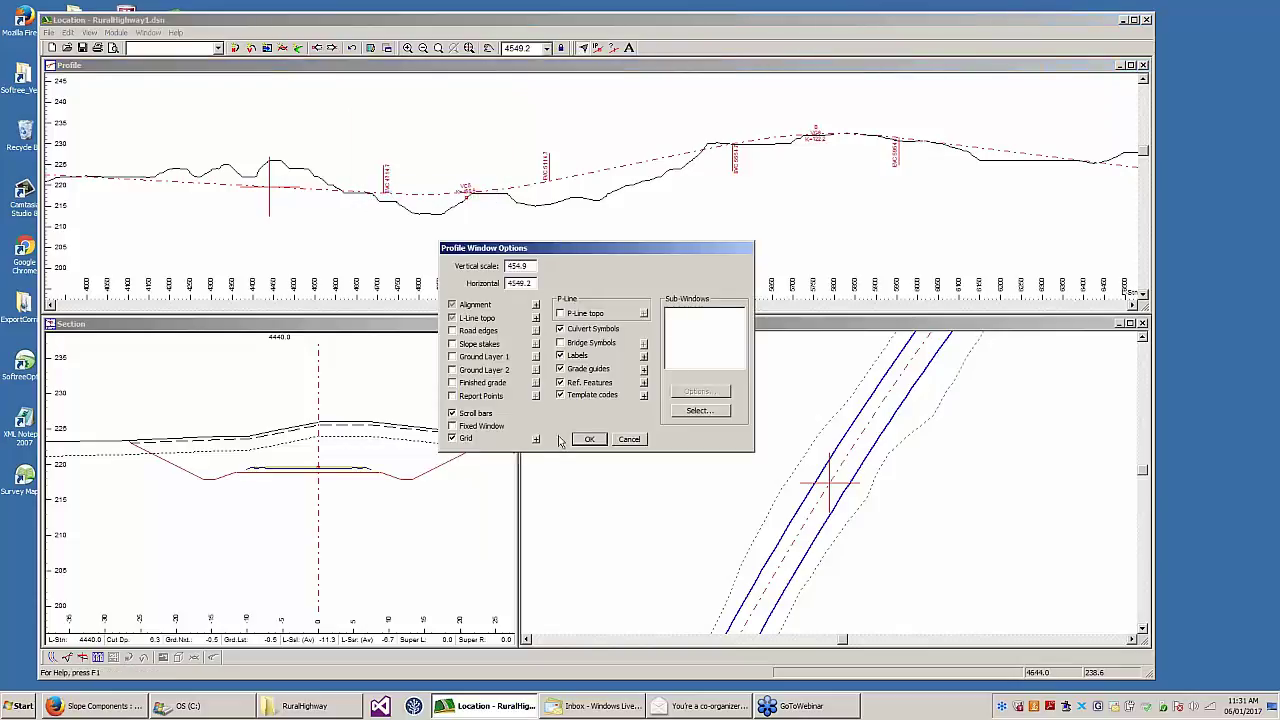
left_click(643, 395)
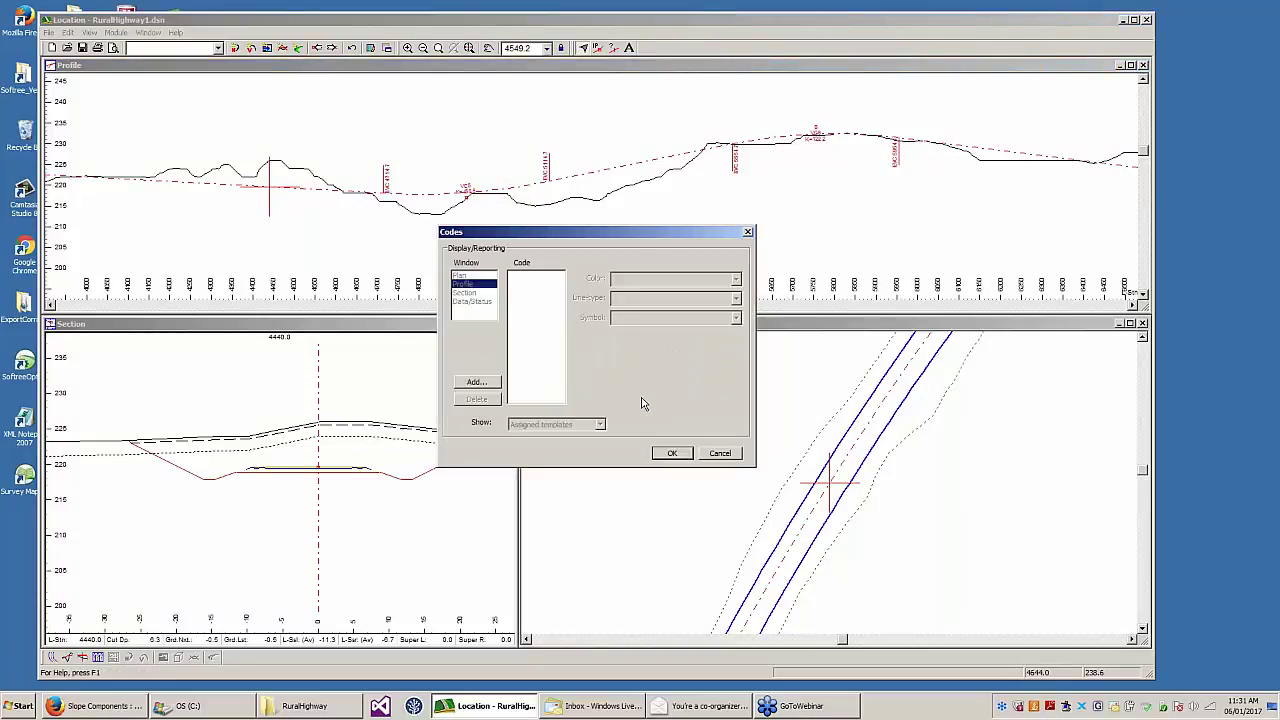
left_click(476, 384)
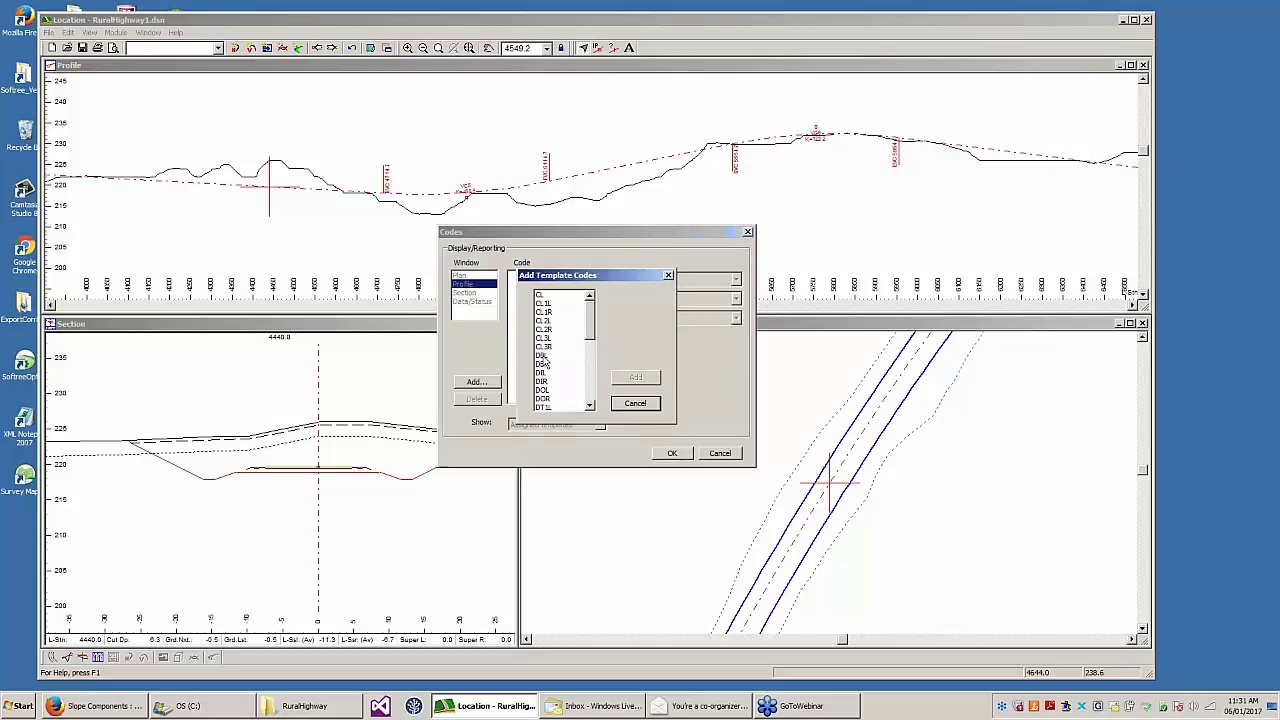
left_click_drag(592, 314, 590, 354)
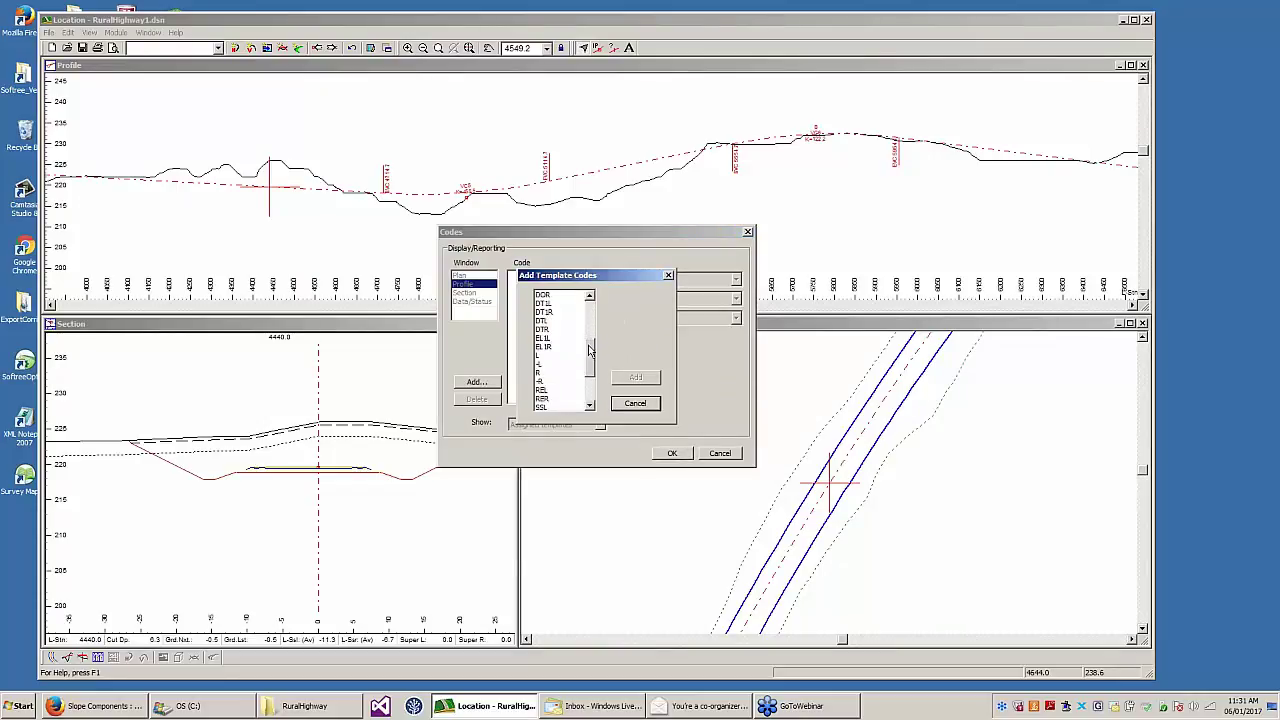
double_click(556, 390)
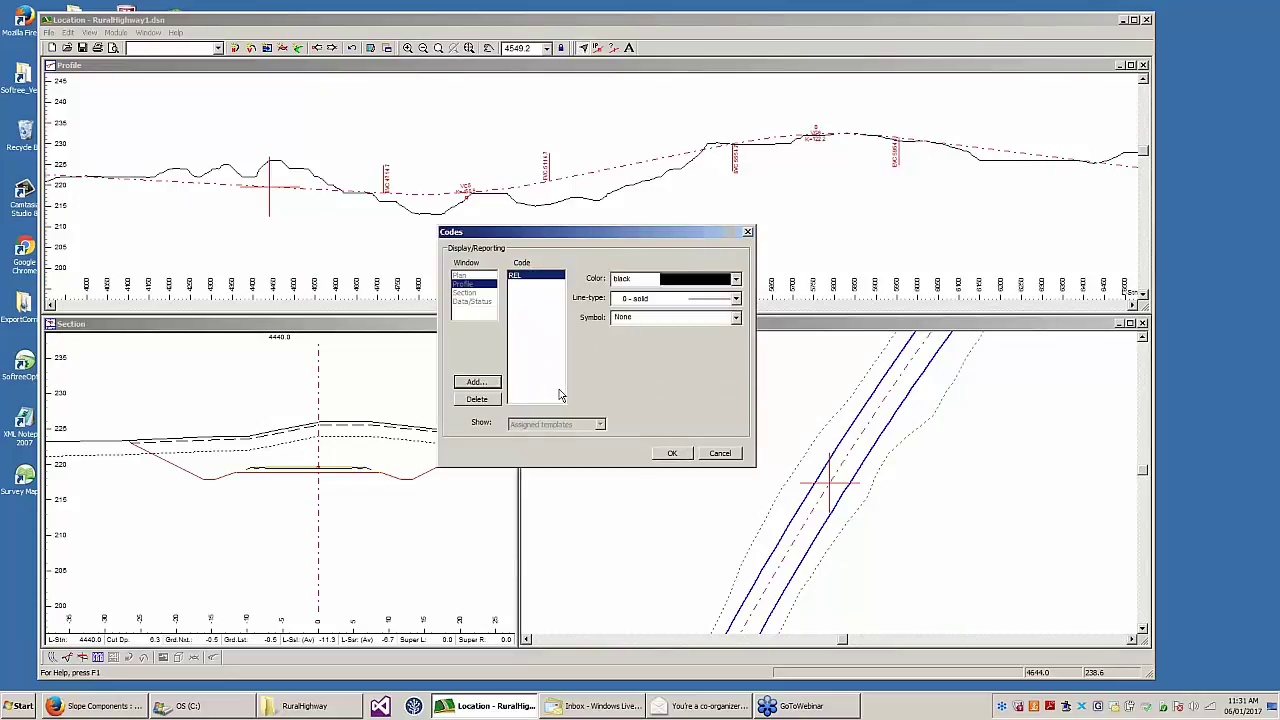
- Display the REL code in blue with line type 34 - Dash (.9 mm) and apply the profile options
left_click(686, 288)
left_click(717, 406)
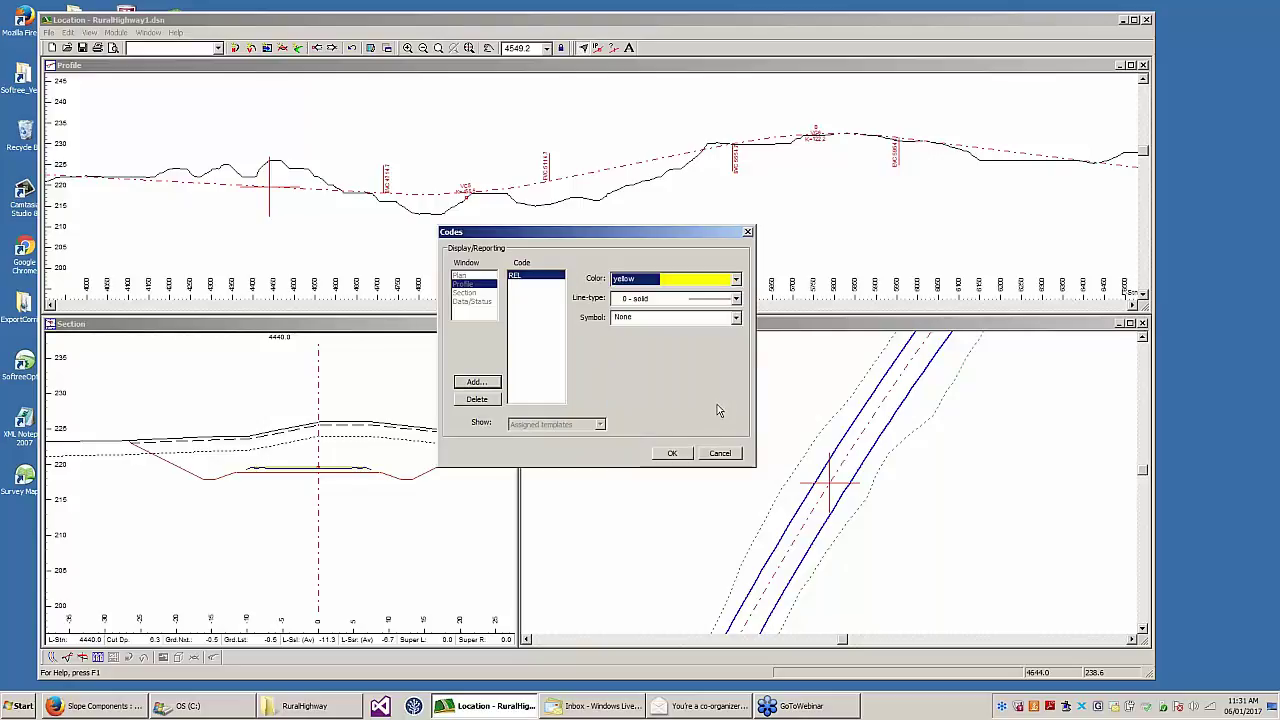
left_click(737, 280)
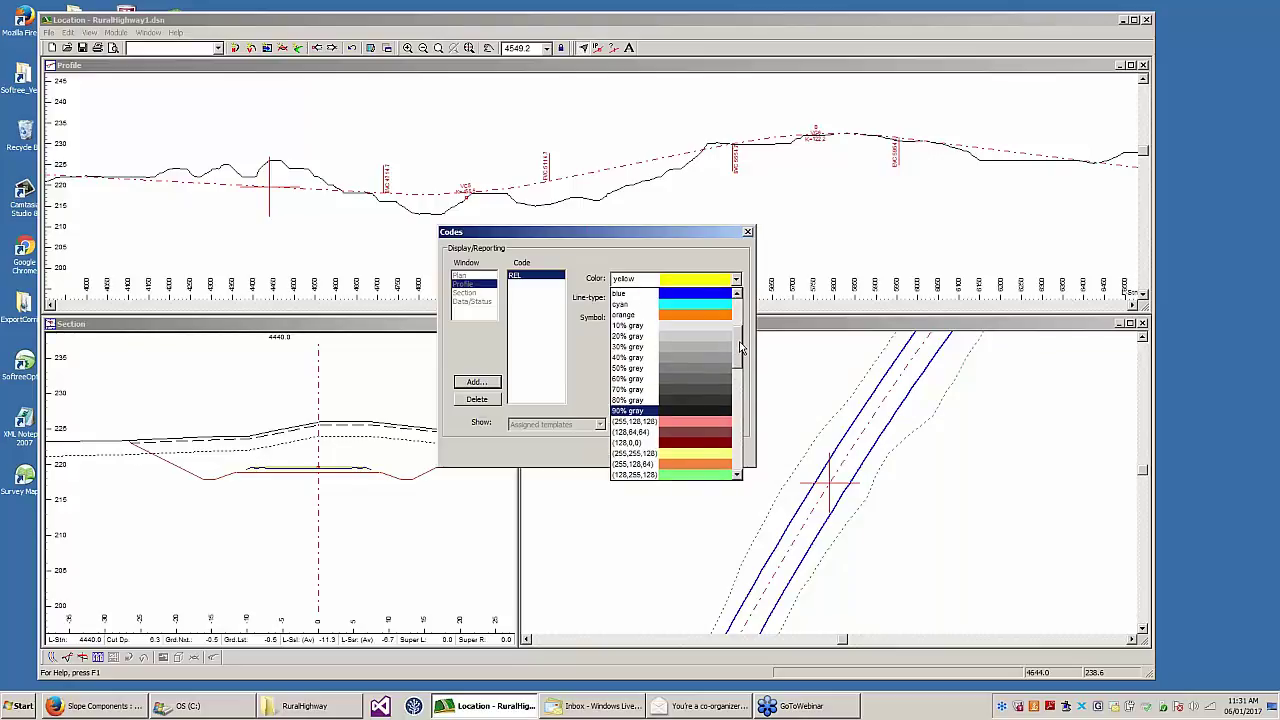
left_click(697, 304)
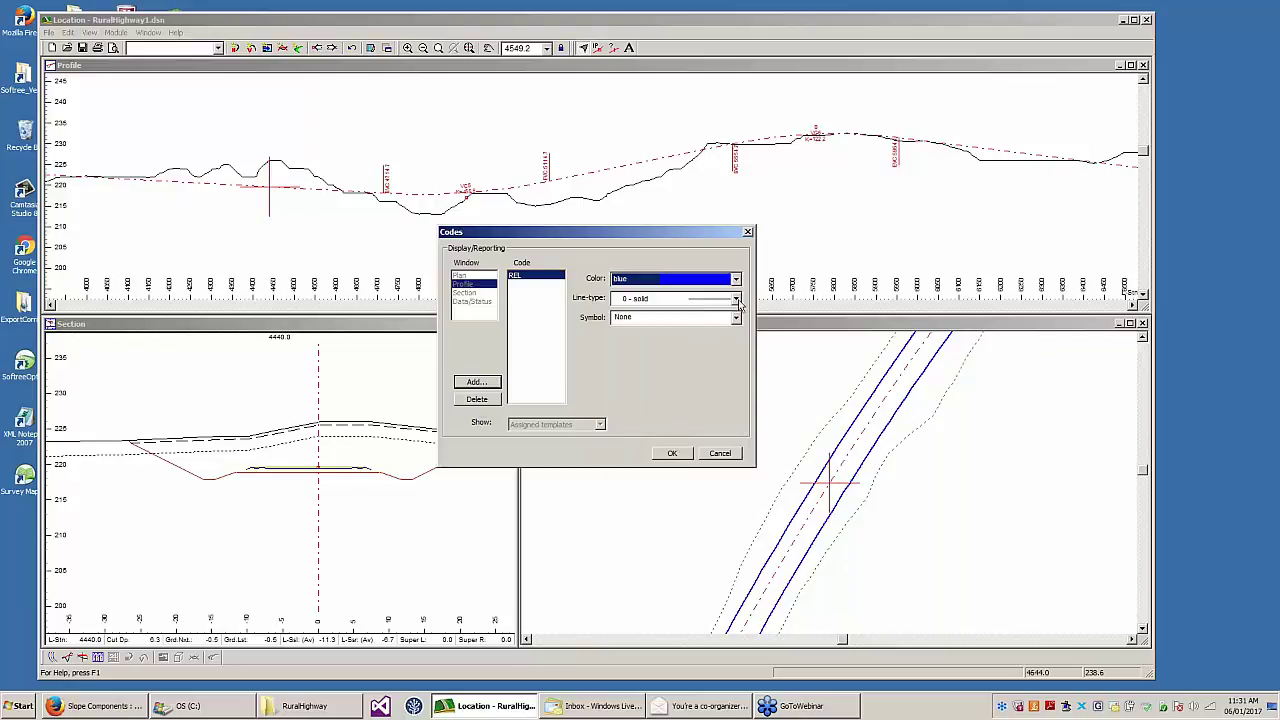
left_click(738, 301)
mouse_move(739, 336)
left_mouse_down()
mouse_move(738, 378)
mouse_move(745, 350)
left_mouse_up()
left_click(660, 424)
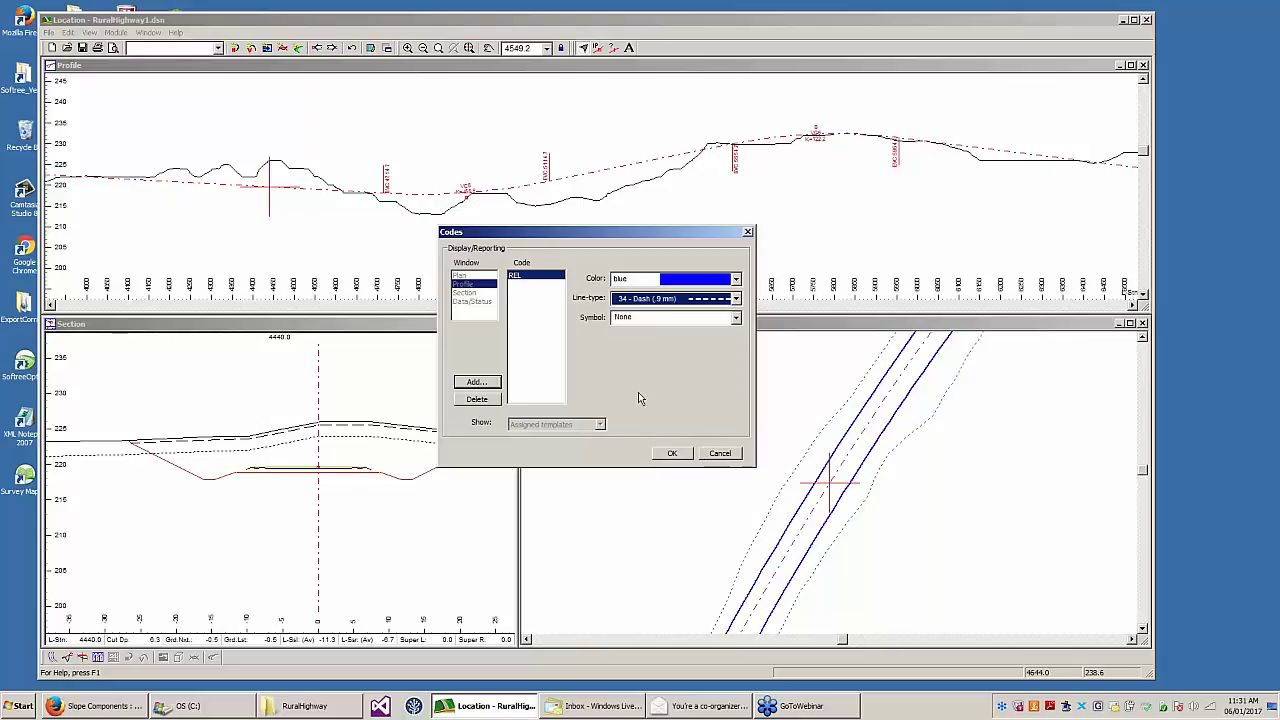
left_click(672, 455)
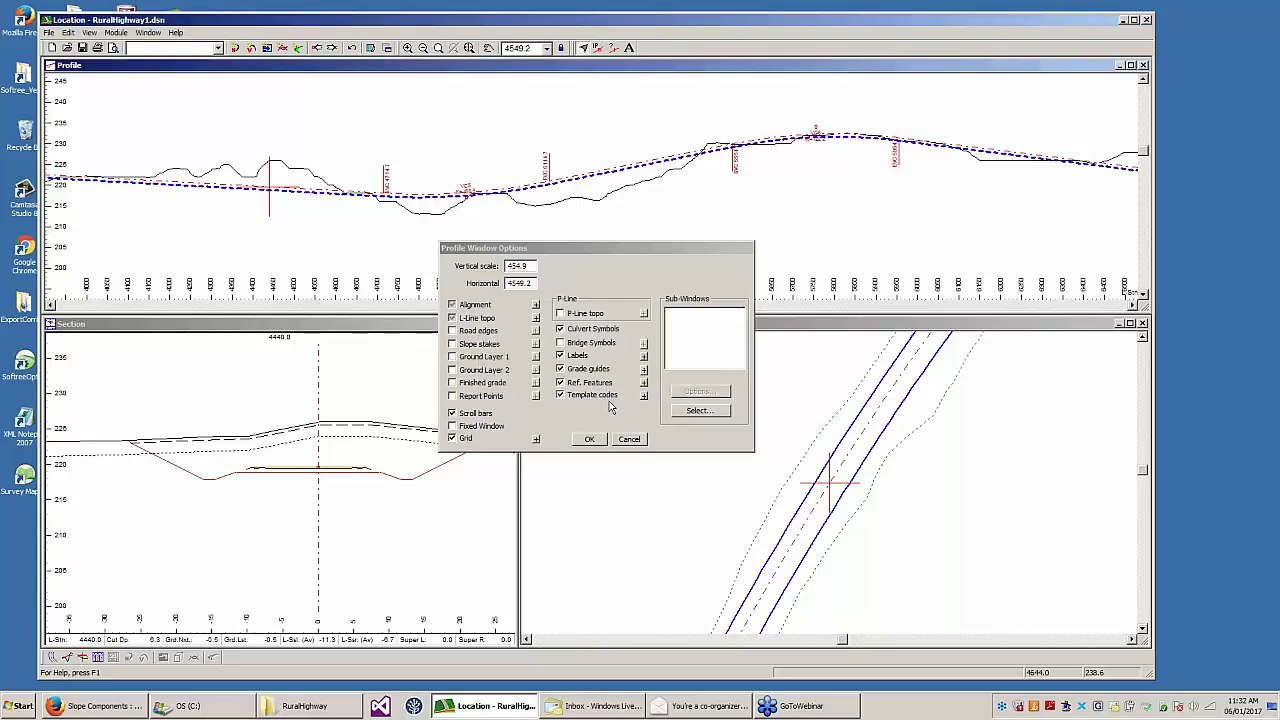
left_click(589, 439)
left_click(874, 566)
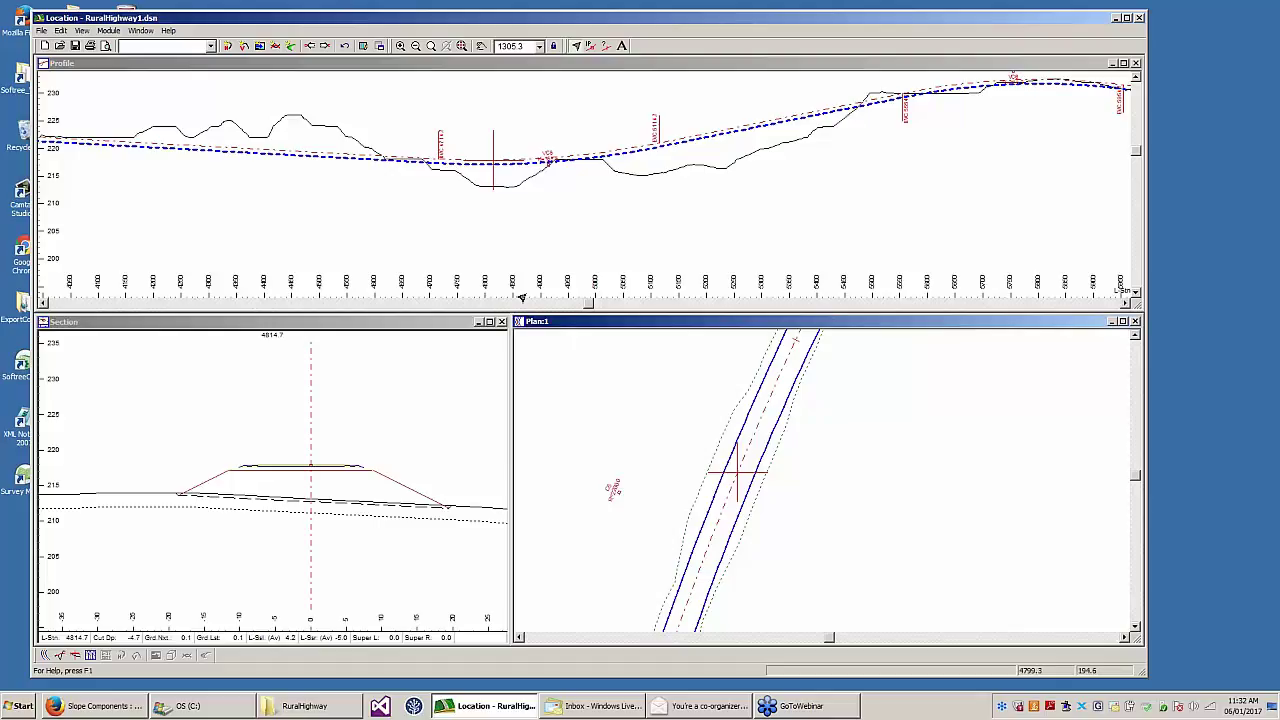
- Replace the REL template code with DIL in the profile window's displayed codes
right_click(670, 185)
left_click(708, 271)
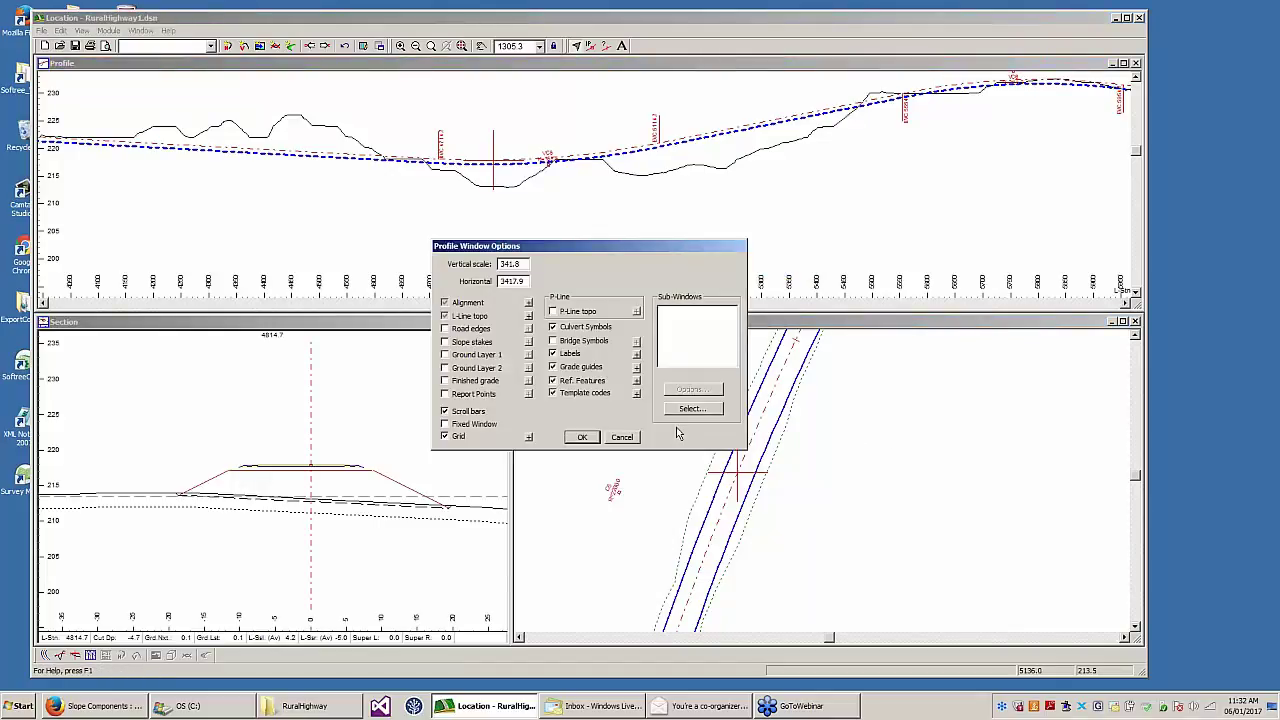
left_click(637, 392)
left_click(508, 276)
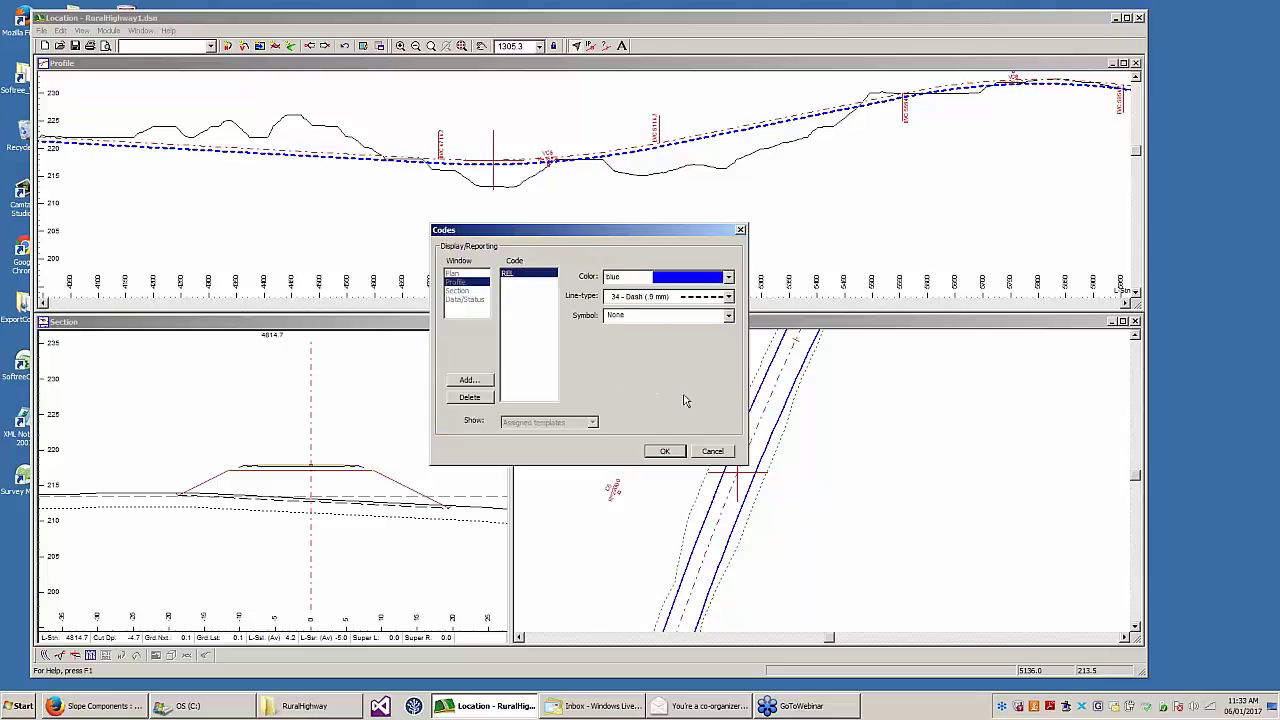
left_click(469, 381)
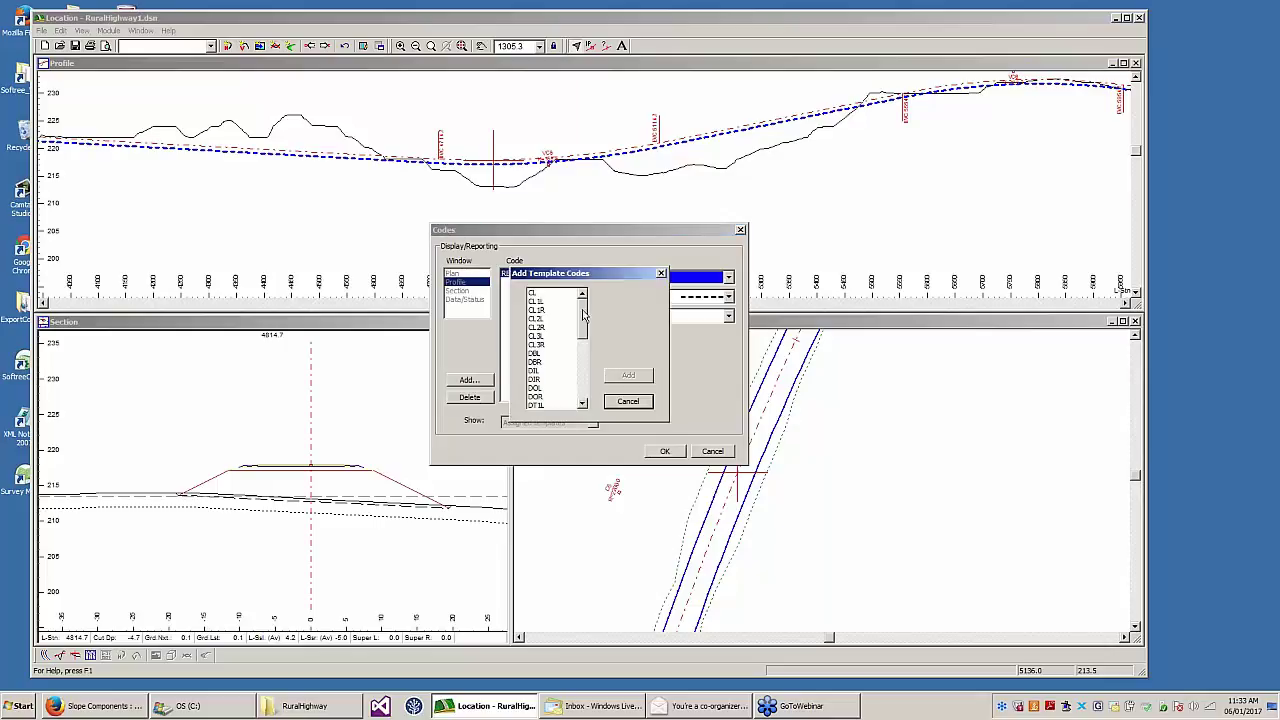
left_click_drag(583, 315, 589, 345)
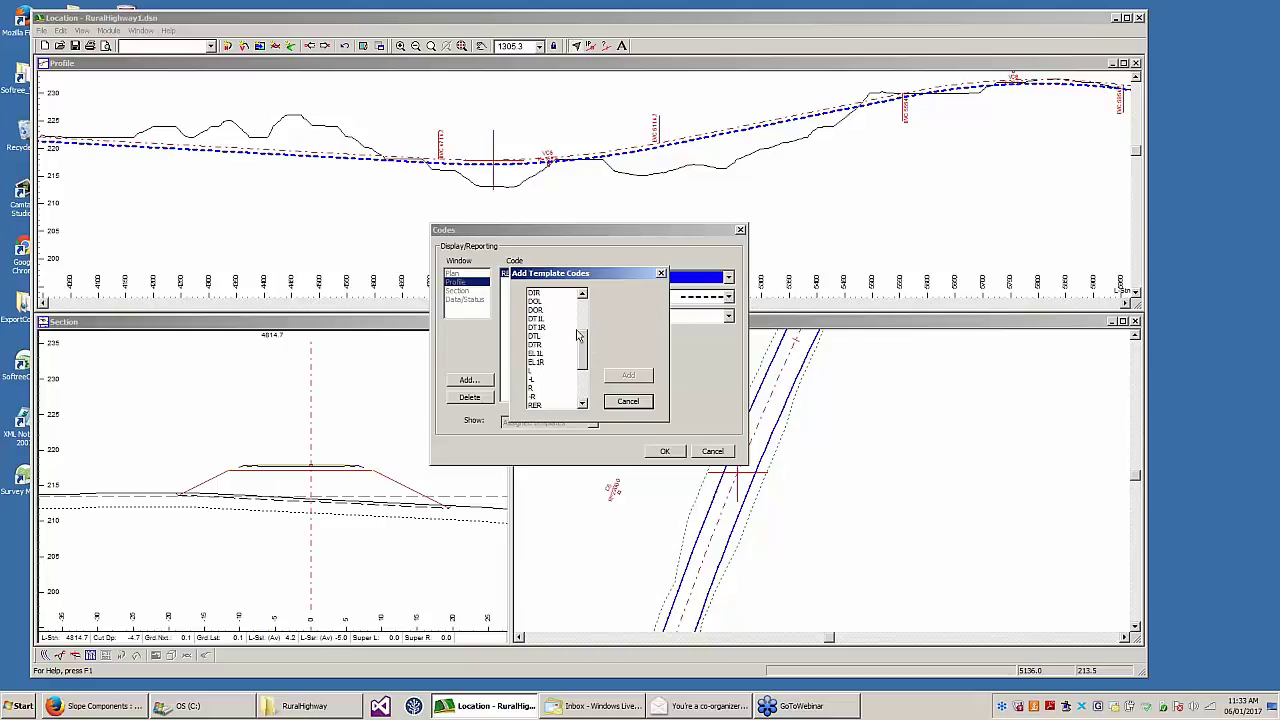
scroll(560, 345, "up", 3)
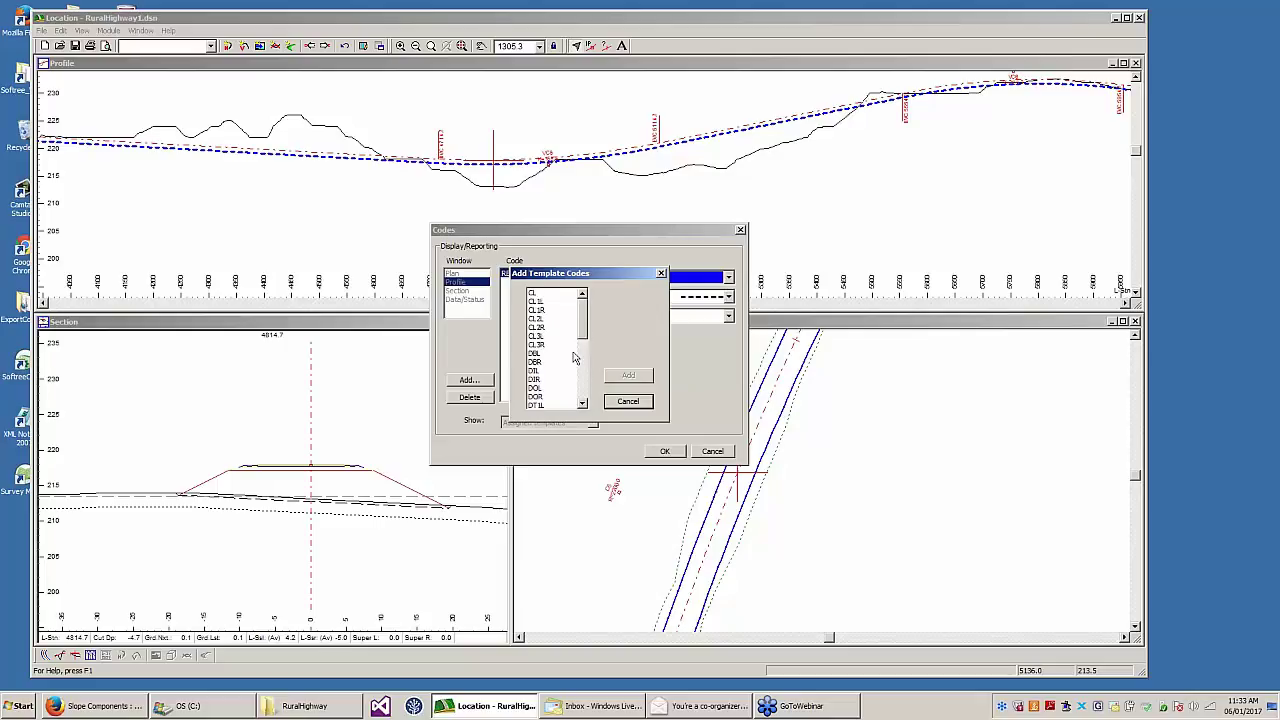
left_click(548, 371)
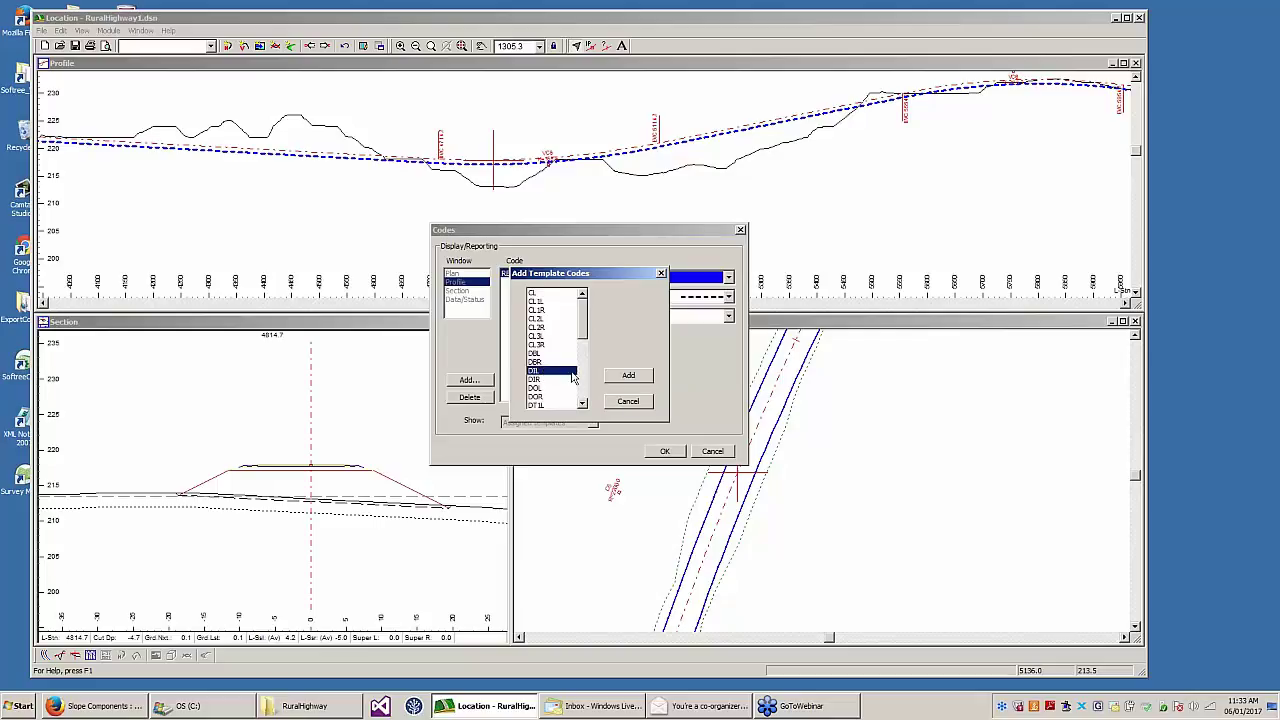
left_click(612, 376)
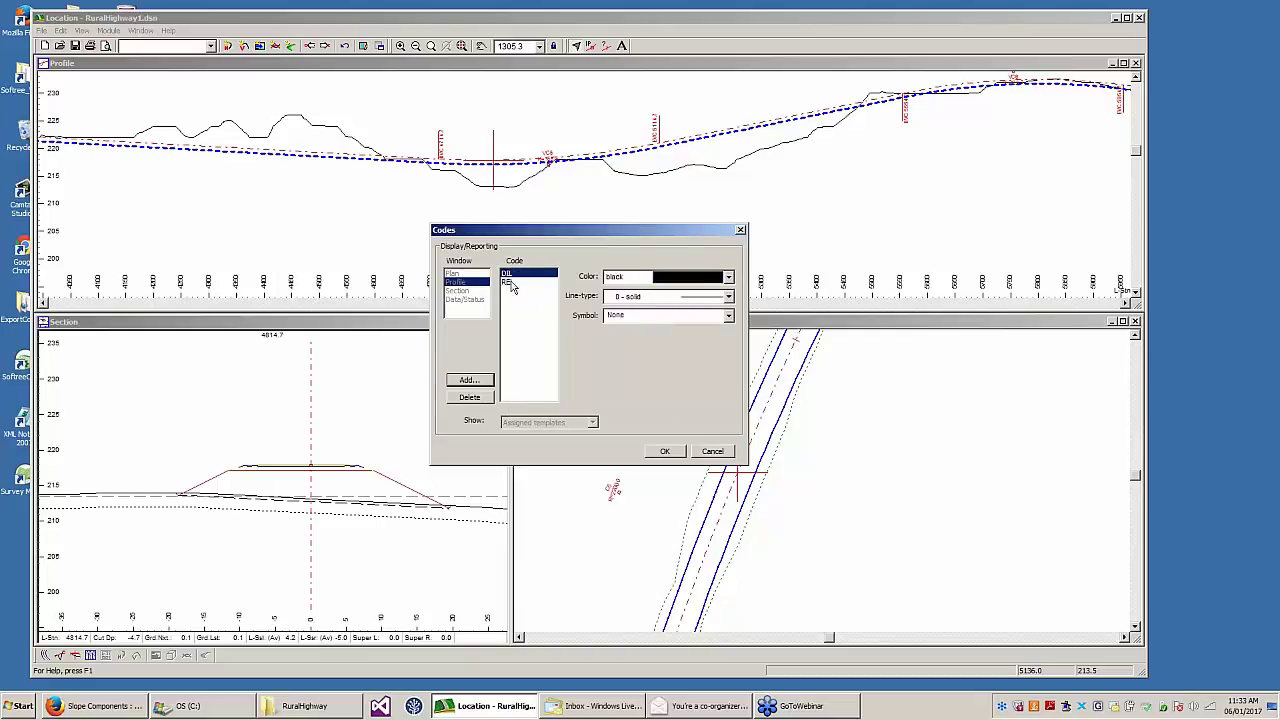
left_click(508, 283)
left_click(469, 397)
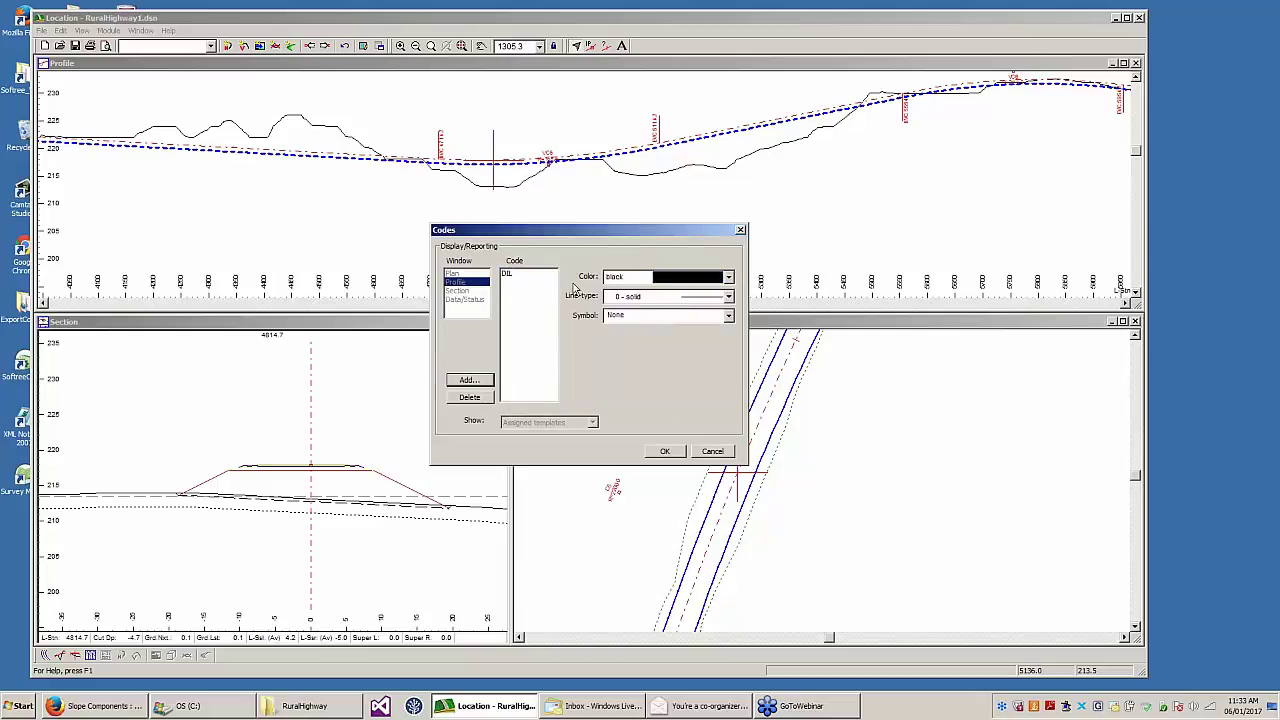
- Display the DIL code in blue with line type 5 - thick (medium) and recalculate the entire design
left_click(521, 276)
left_click(664, 277)
left_click(630, 408)
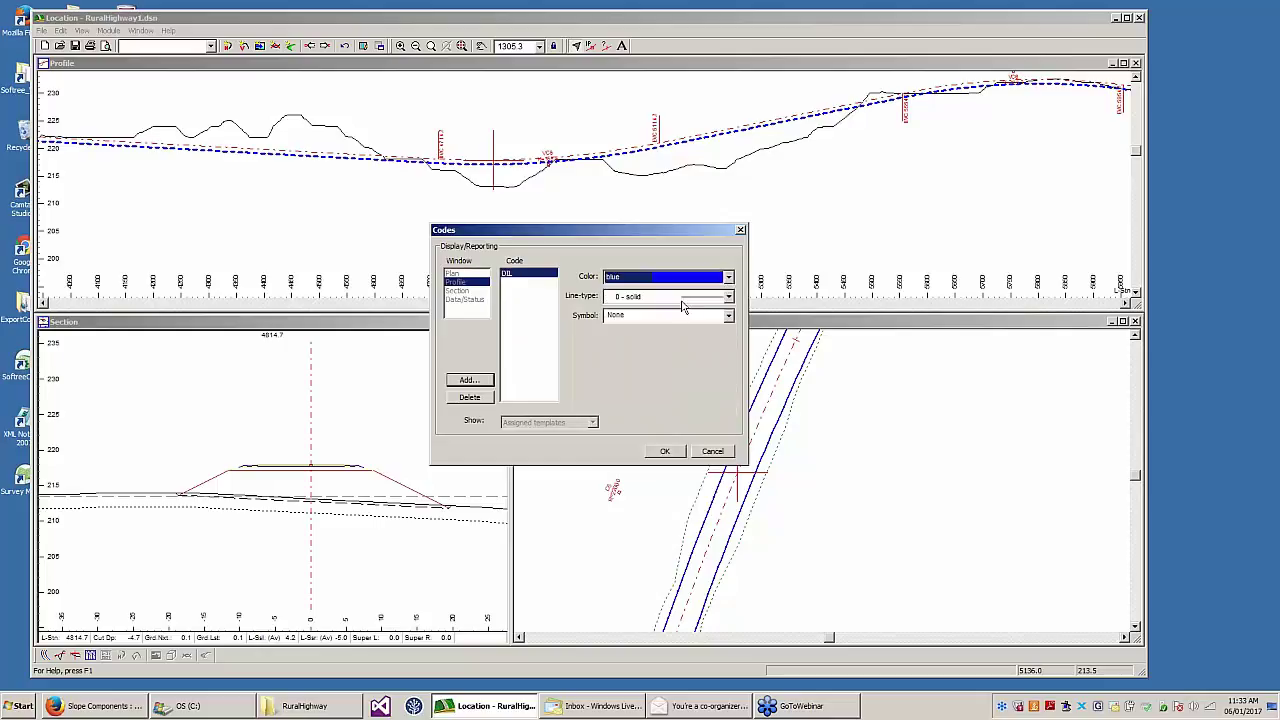
left_click(681, 298)
left_click(700, 379)
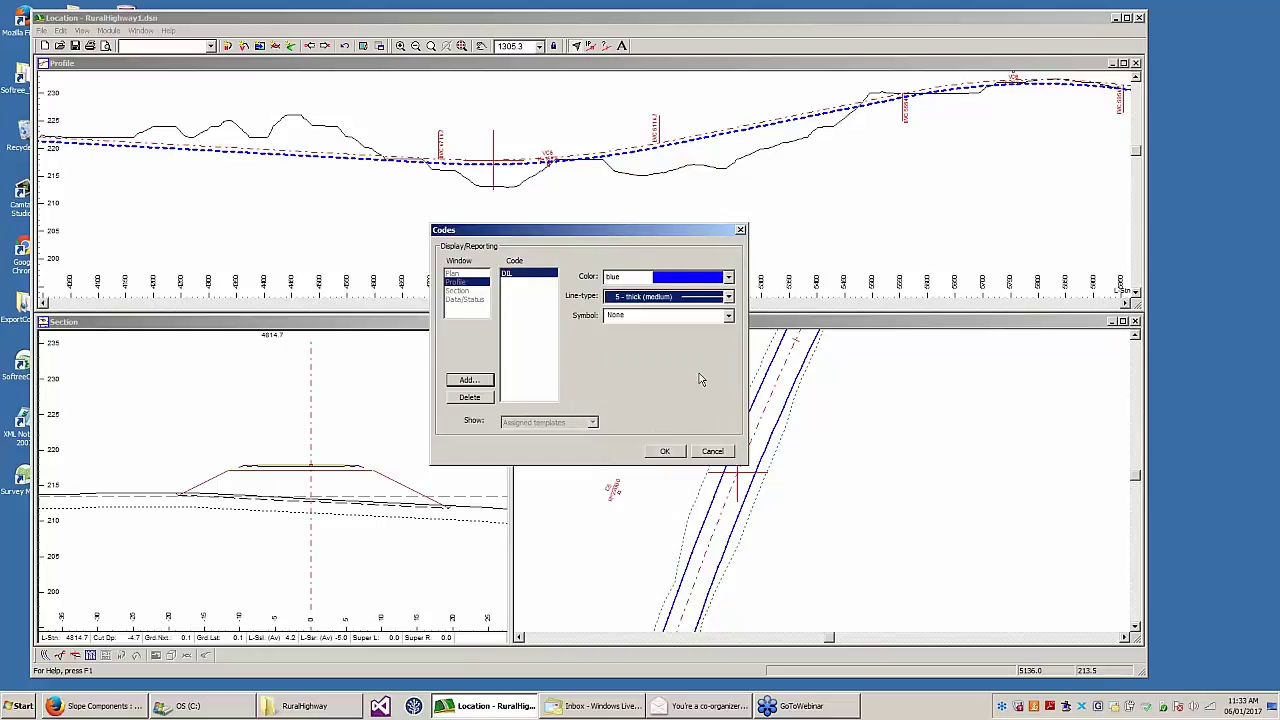
left_click(662, 452)
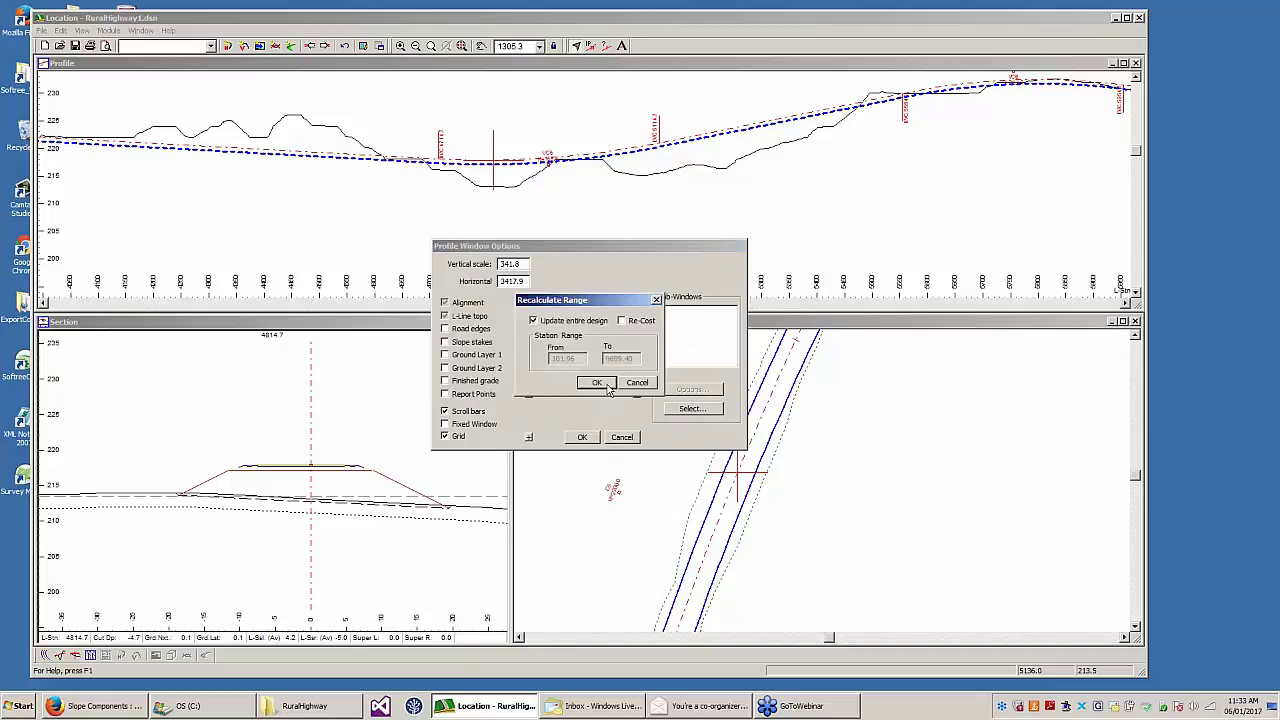
left_click(597, 384)
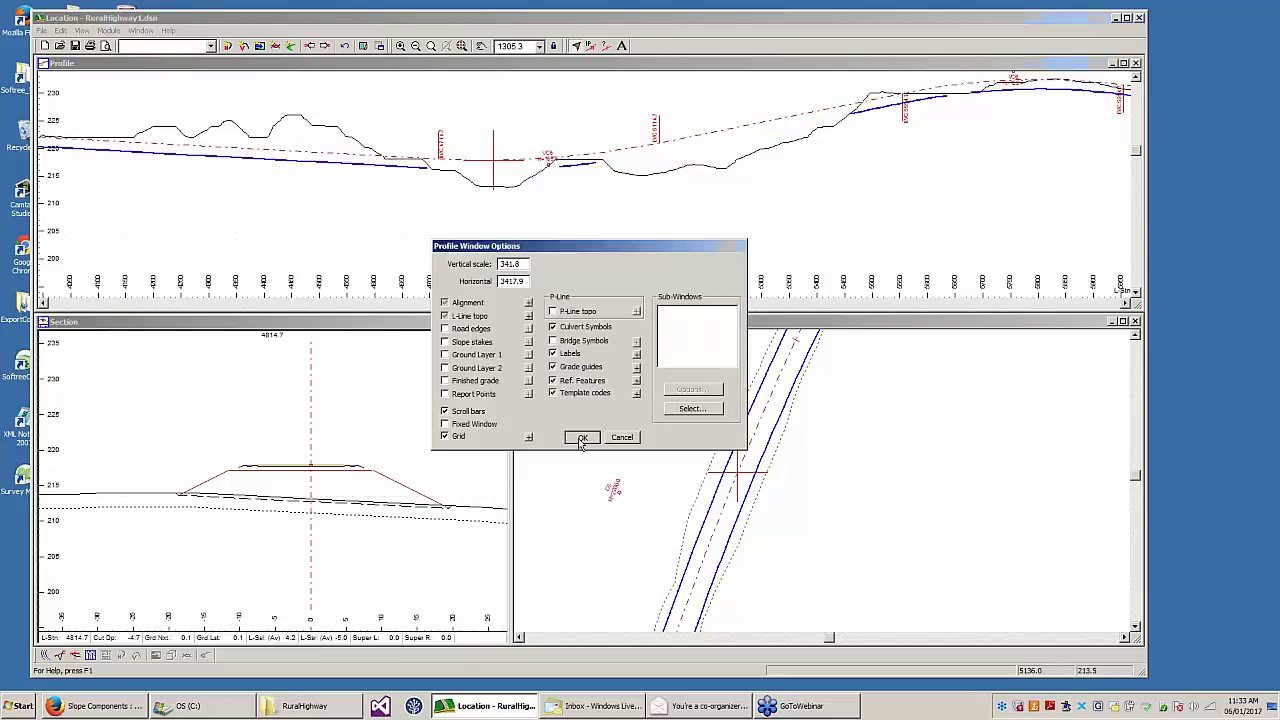
- Apply the profile window options and inspect the left ditch line along the profile
left_click(581, 437)
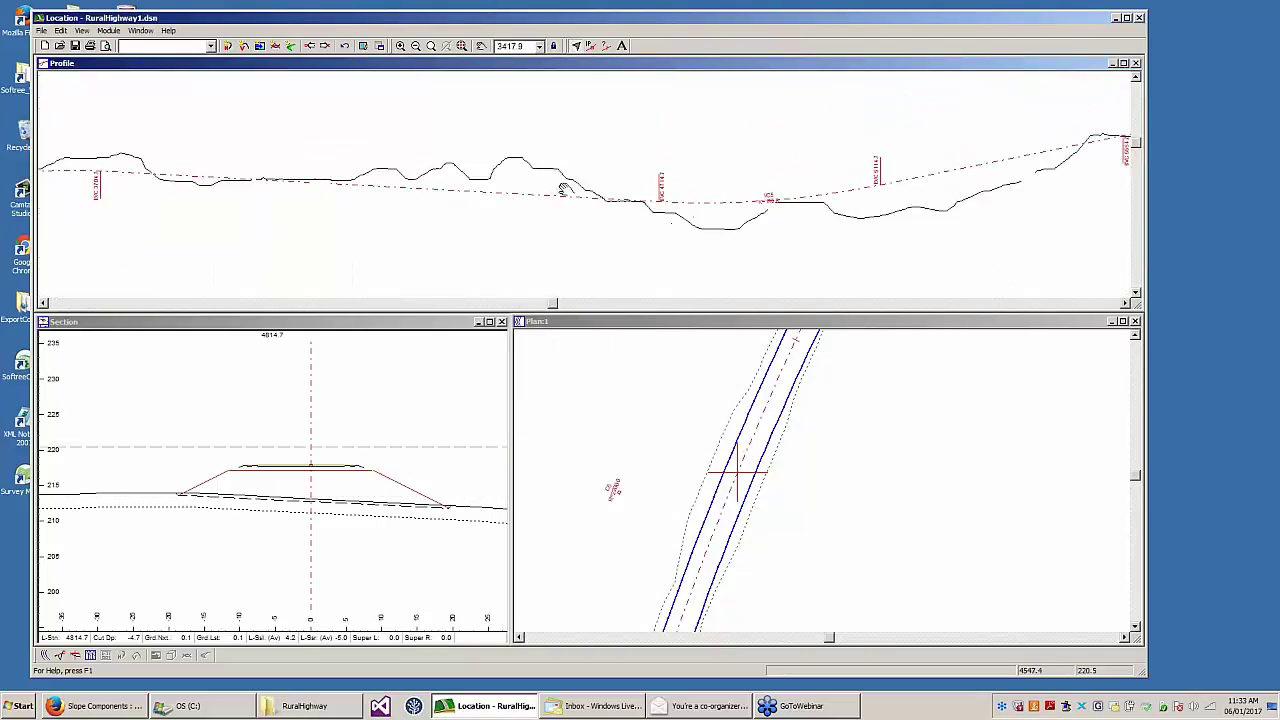
left_click_drag(563, 189, 760, 176)
left_click_drag(554, 165, 161, 162)
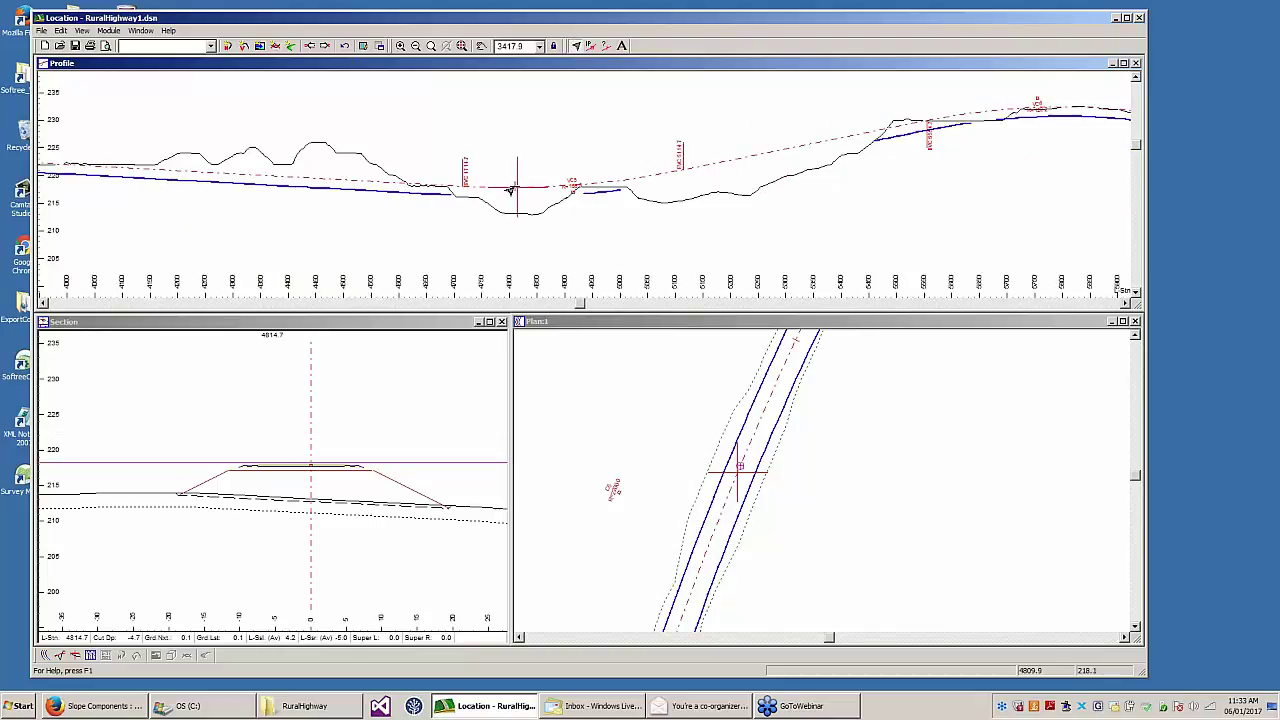
left_click_drag(478, 187, 586, 200)
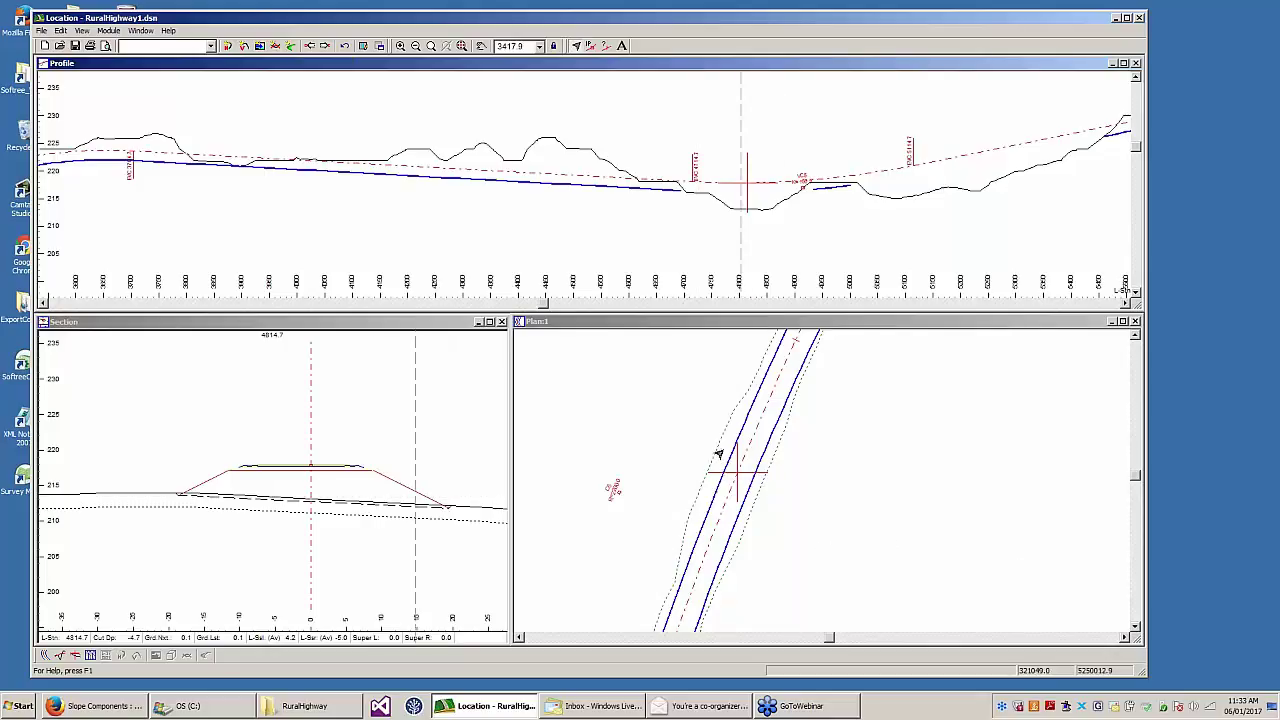
middle_click_drag(675, 209, 603, 229)
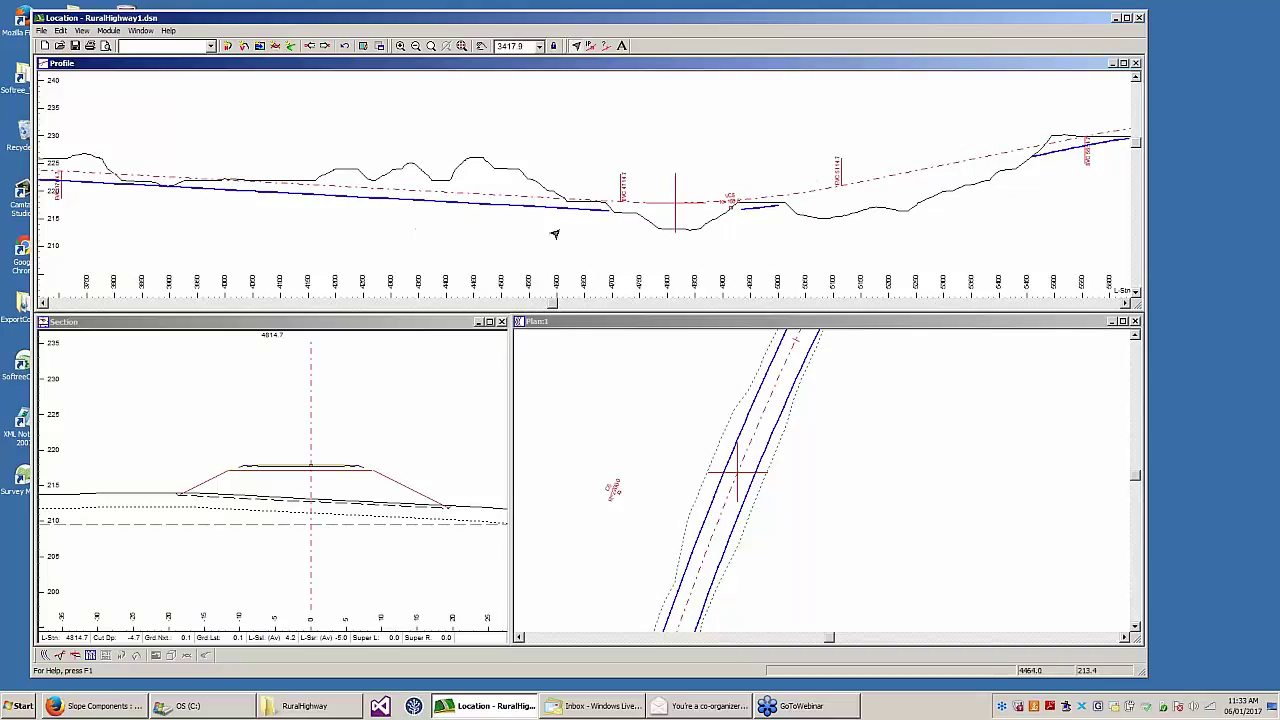
middle_click_drag(442, 219, 528, 223)
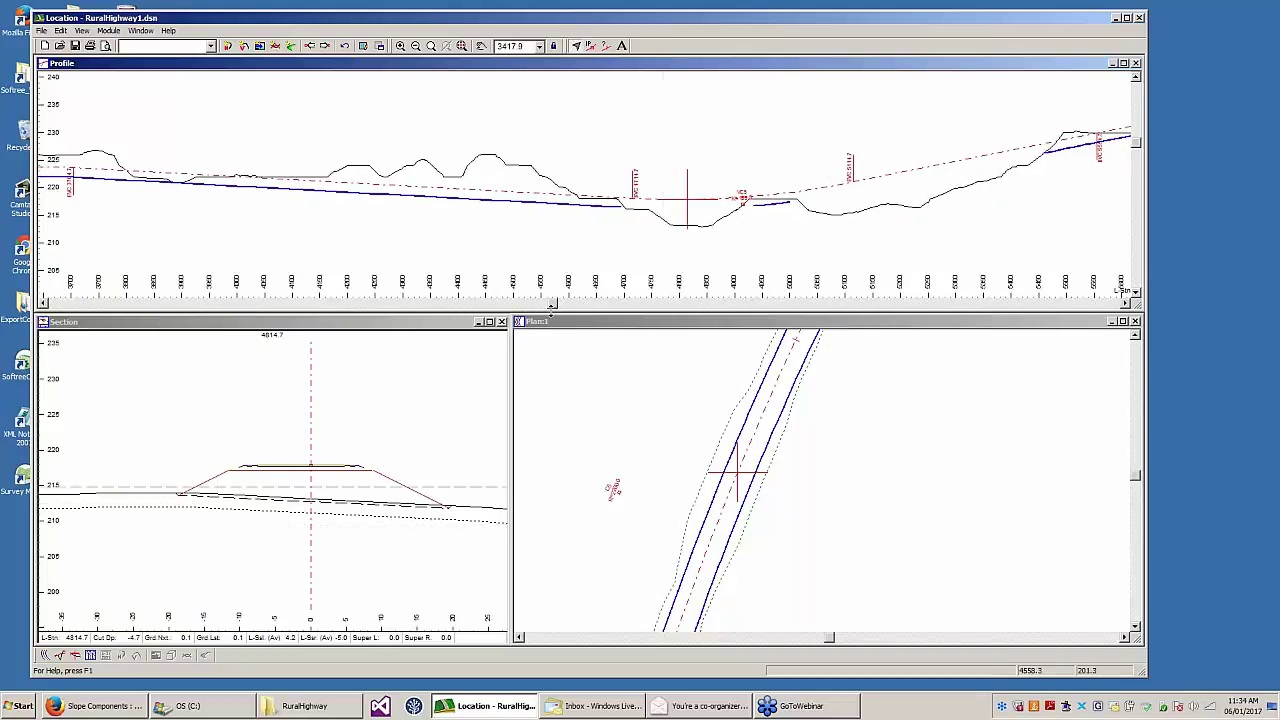
left_click(576, 328)
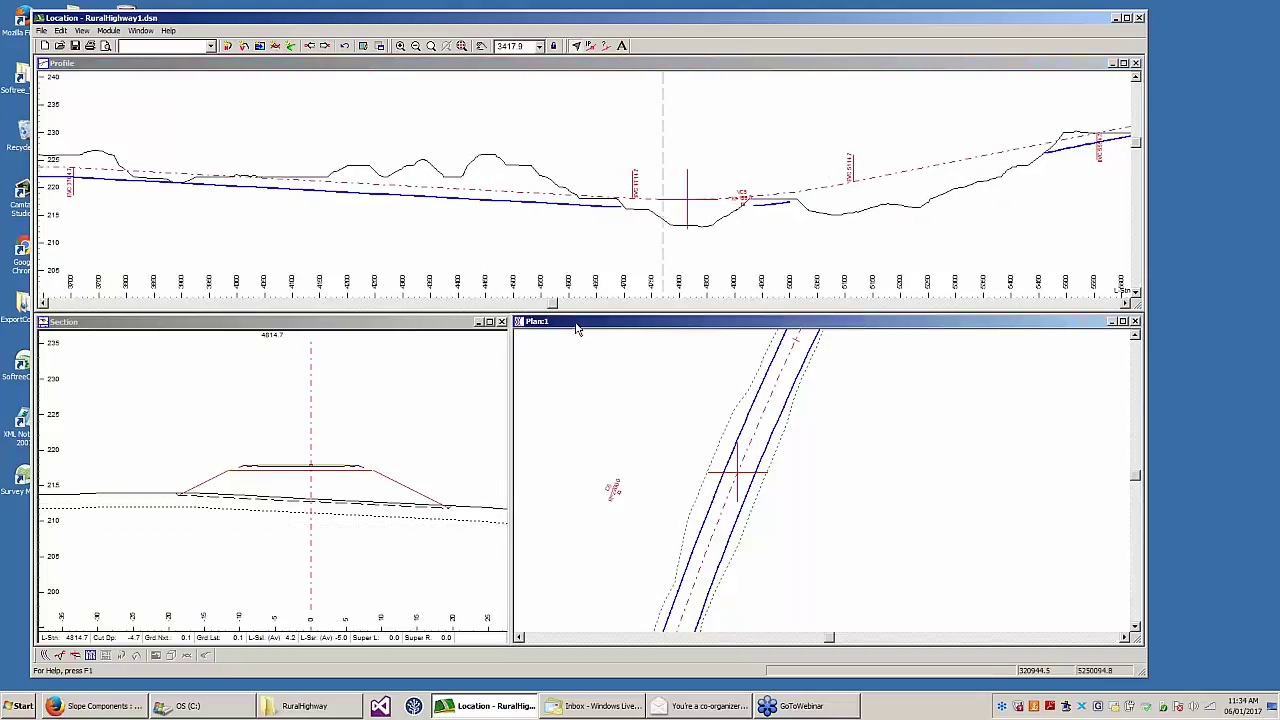
- Open the template table and review the DitchDepth parameter of Ditch I Standard-left in the LWL template, leaving it unedited
left_click(60, 31)
left_click(120, 182)
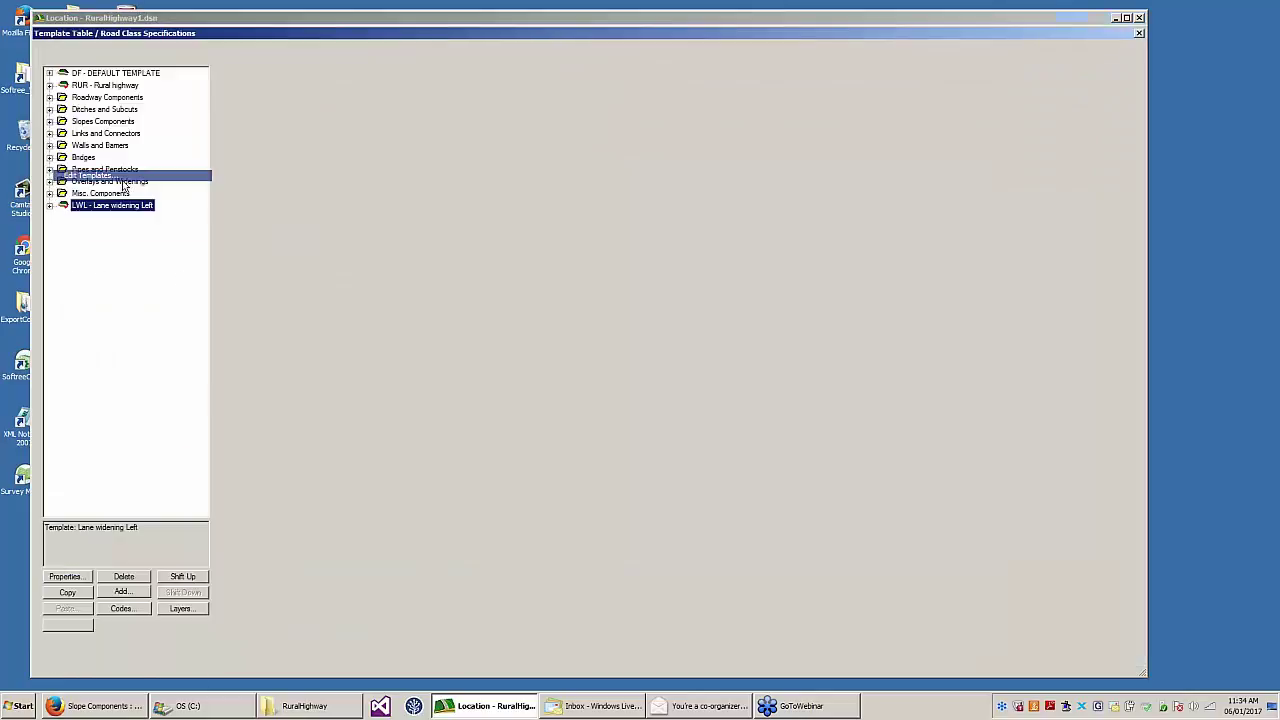
double_click(130, 207)
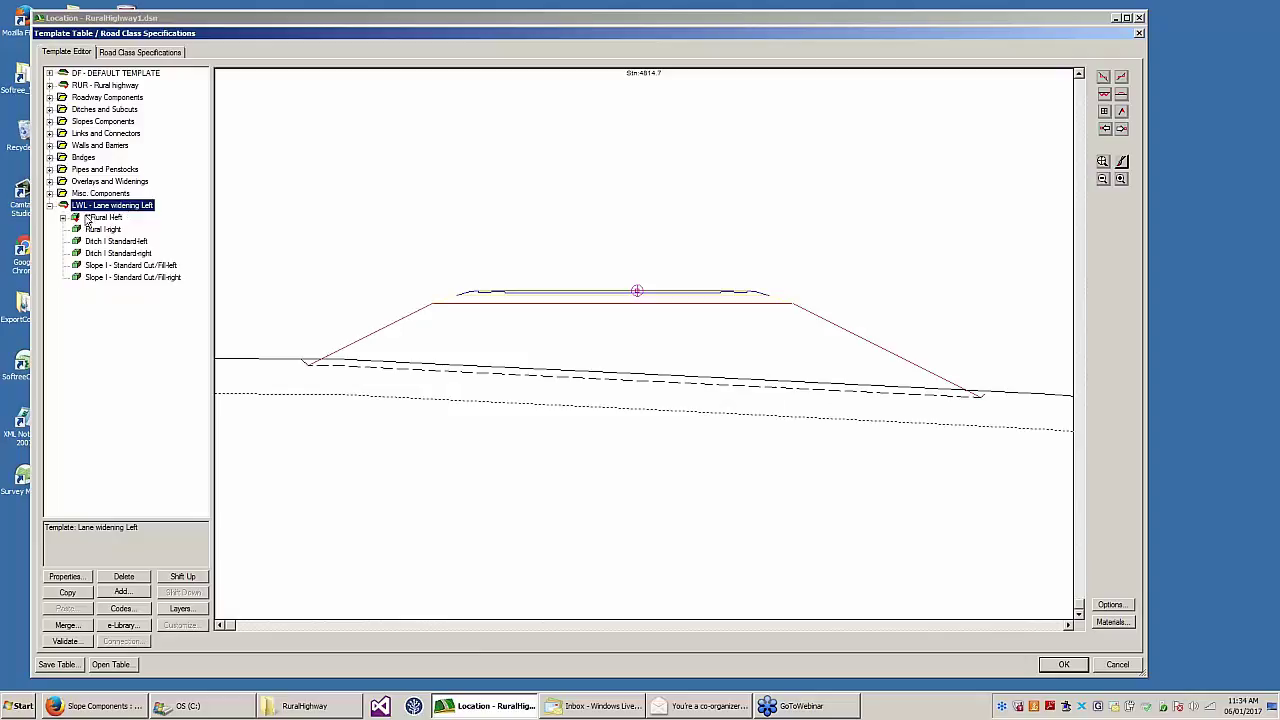
left_click(120, 242)
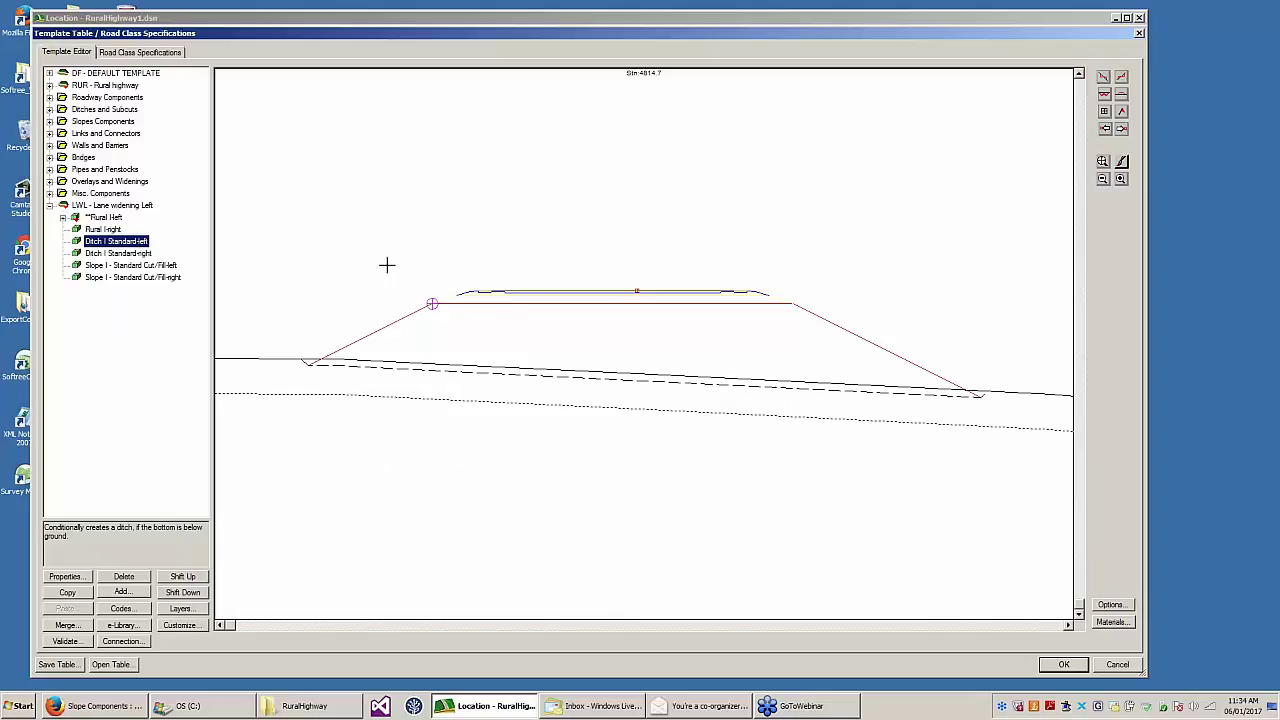
left_click(73, 577)
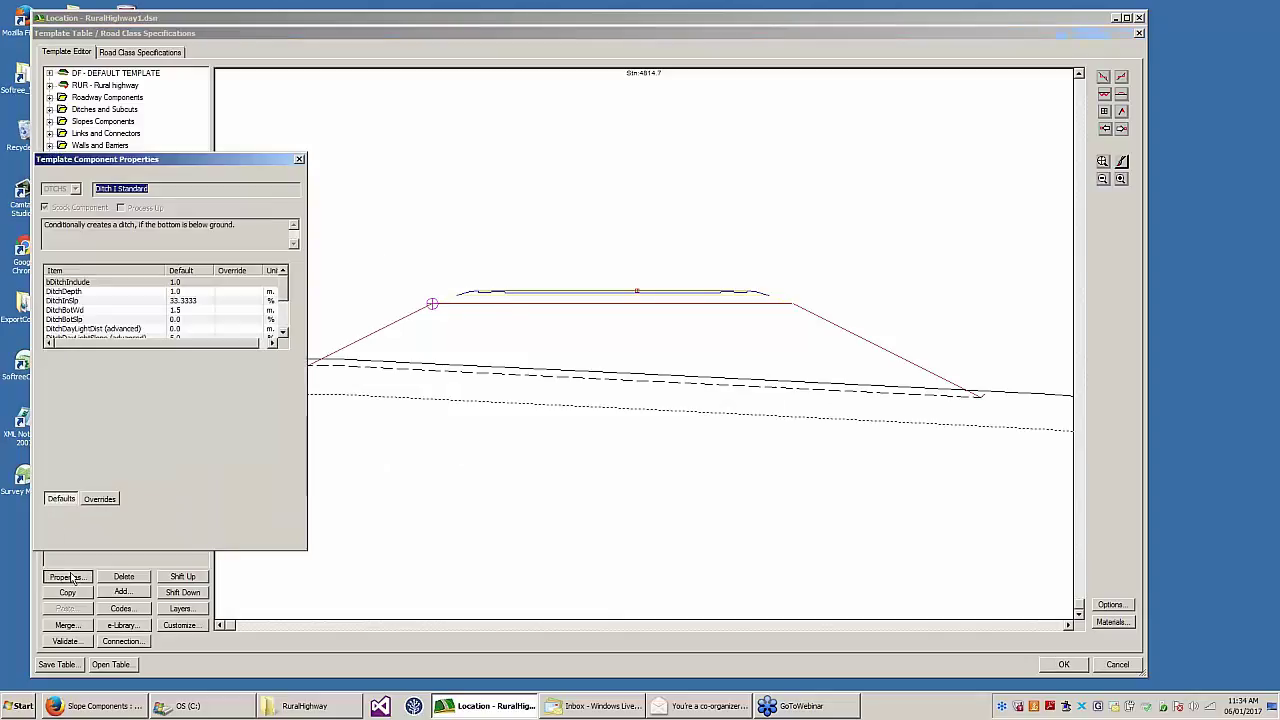
left_click(95, 291)
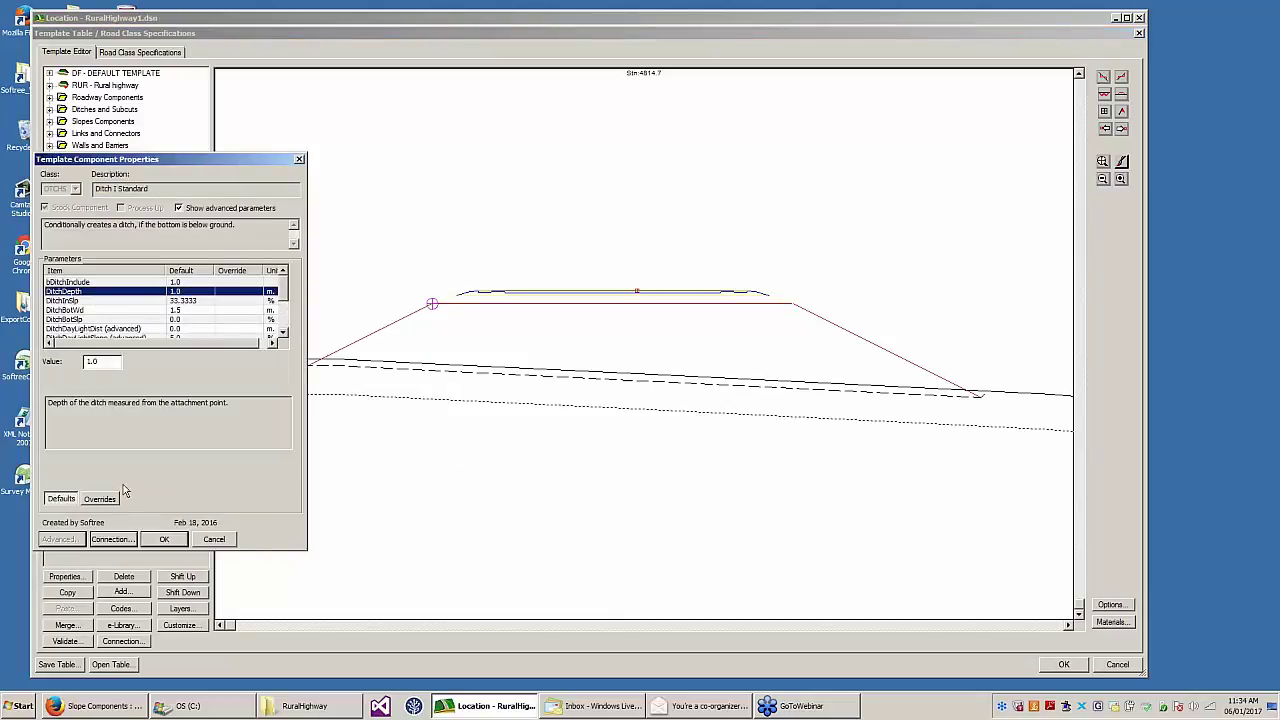
left_click(214, 541)
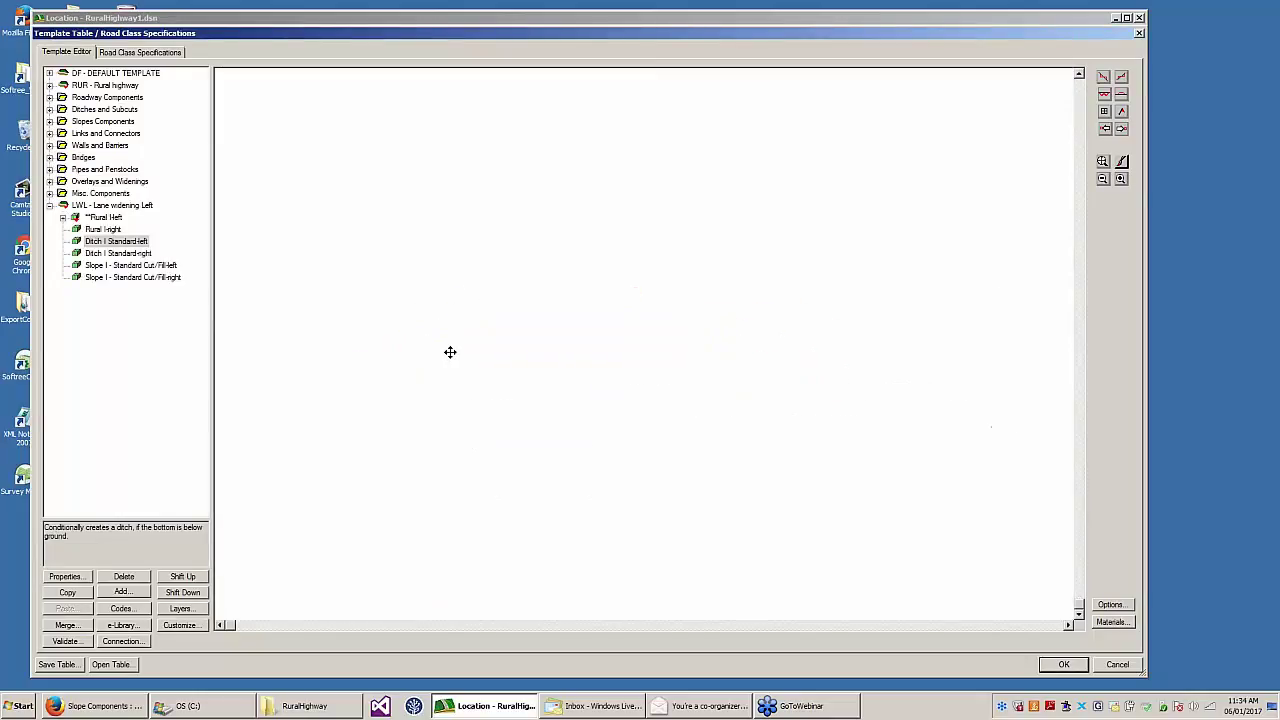
scroll(395, 366, "up", 4)
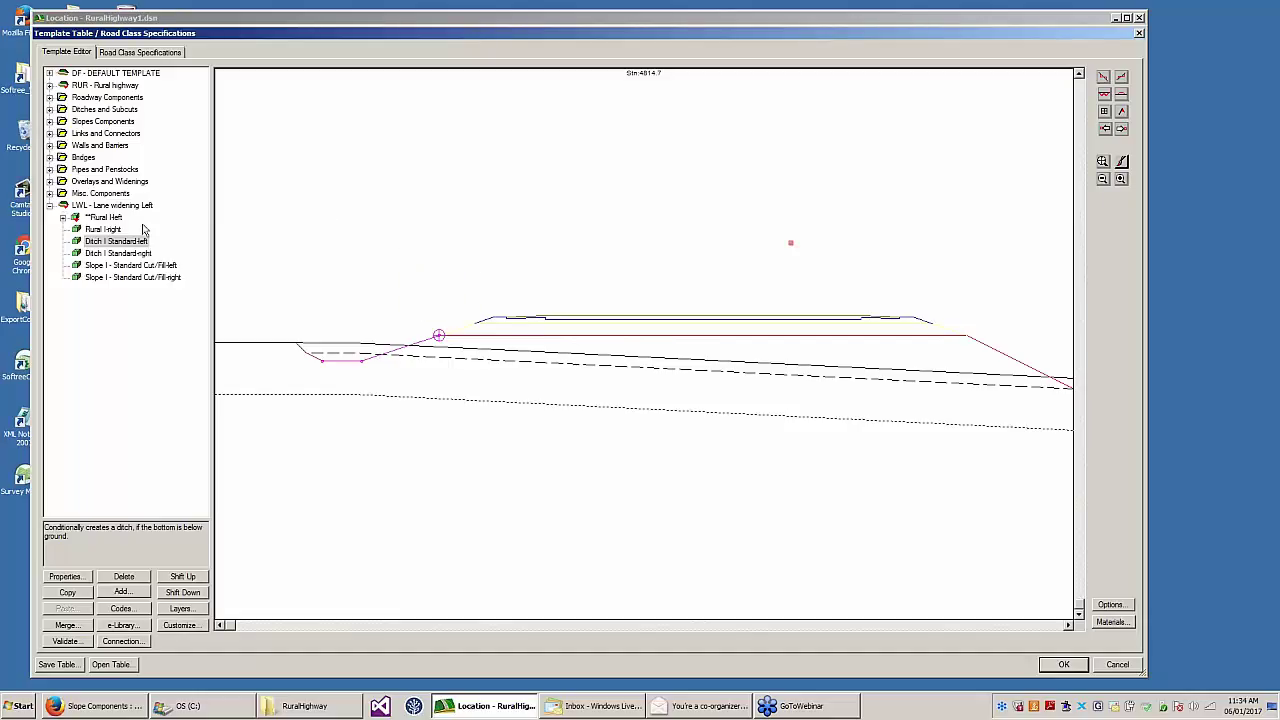
- Add a new template named DO with the description Ditch override to the template table
double_click(113, 205)
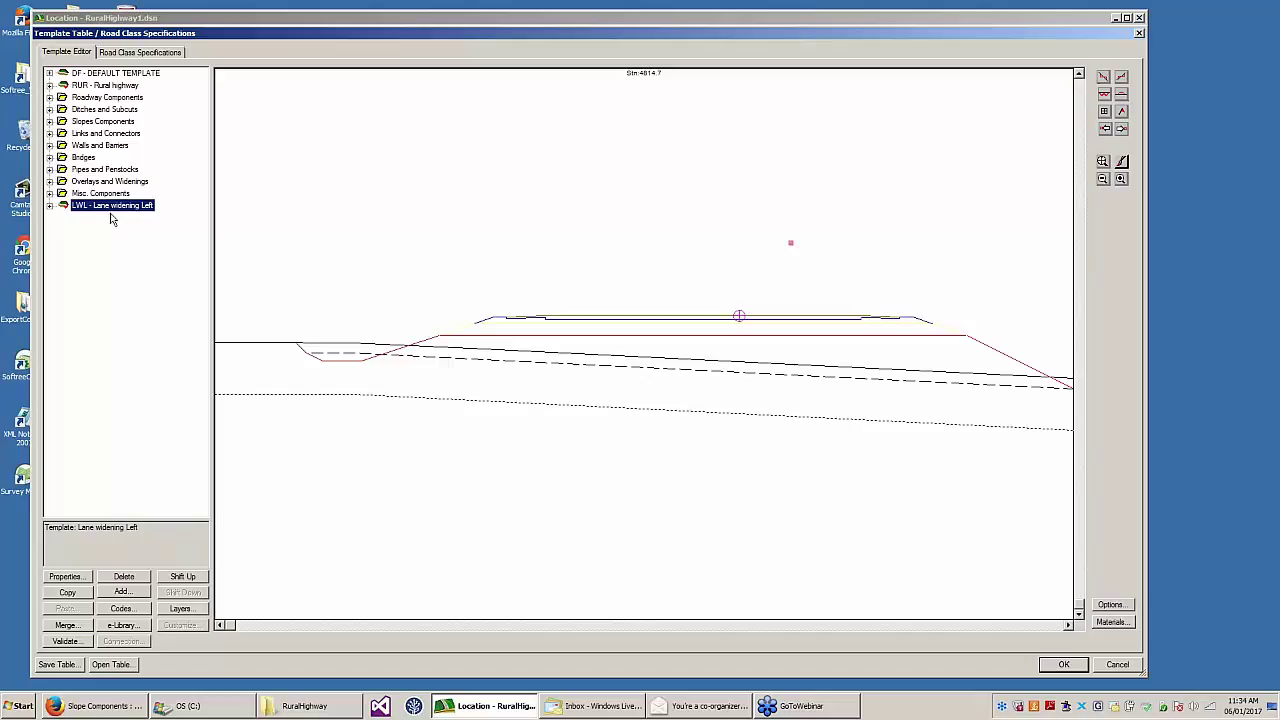
double_click(111, 210)
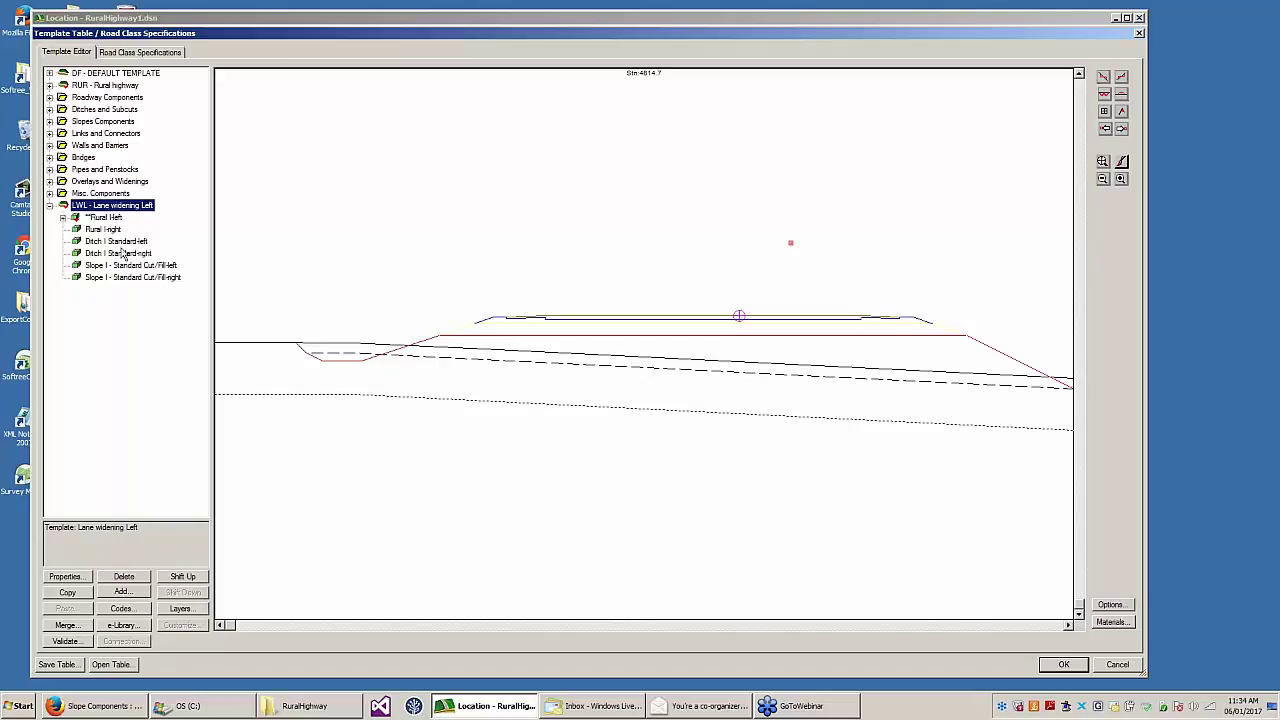
left_click(110, 219)
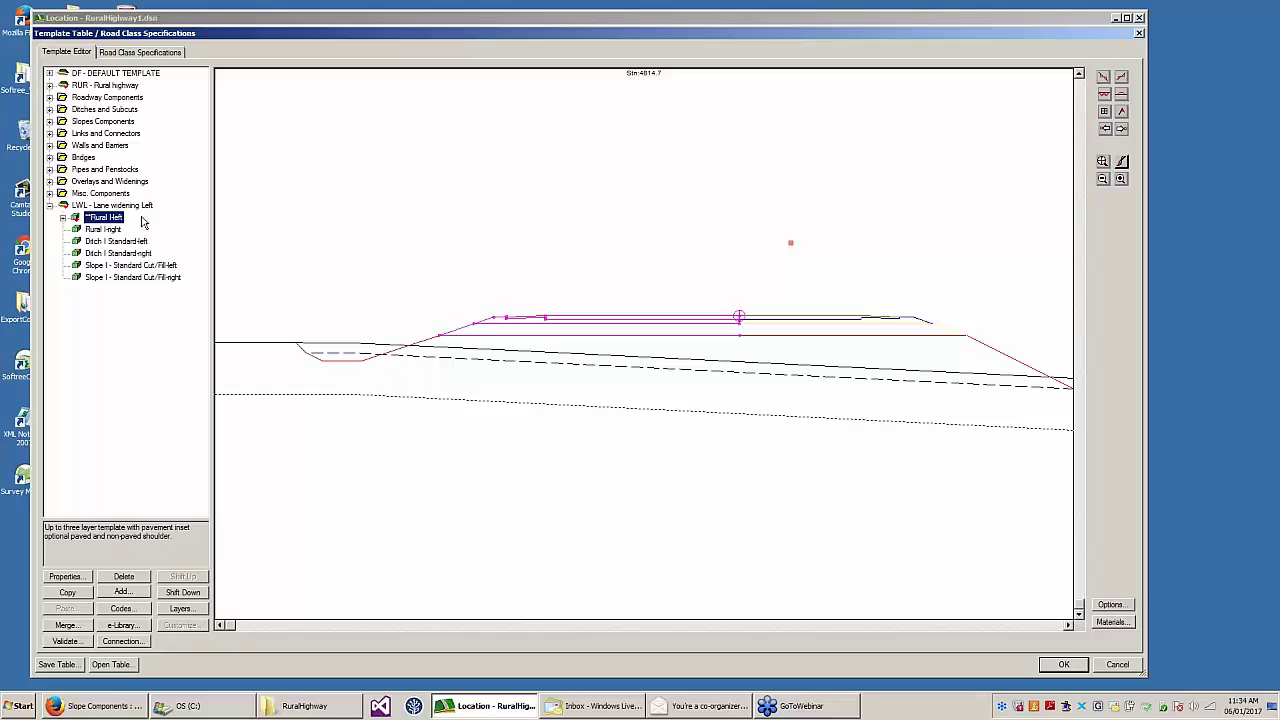
left_click(128, 206)
right_click(128, 206)
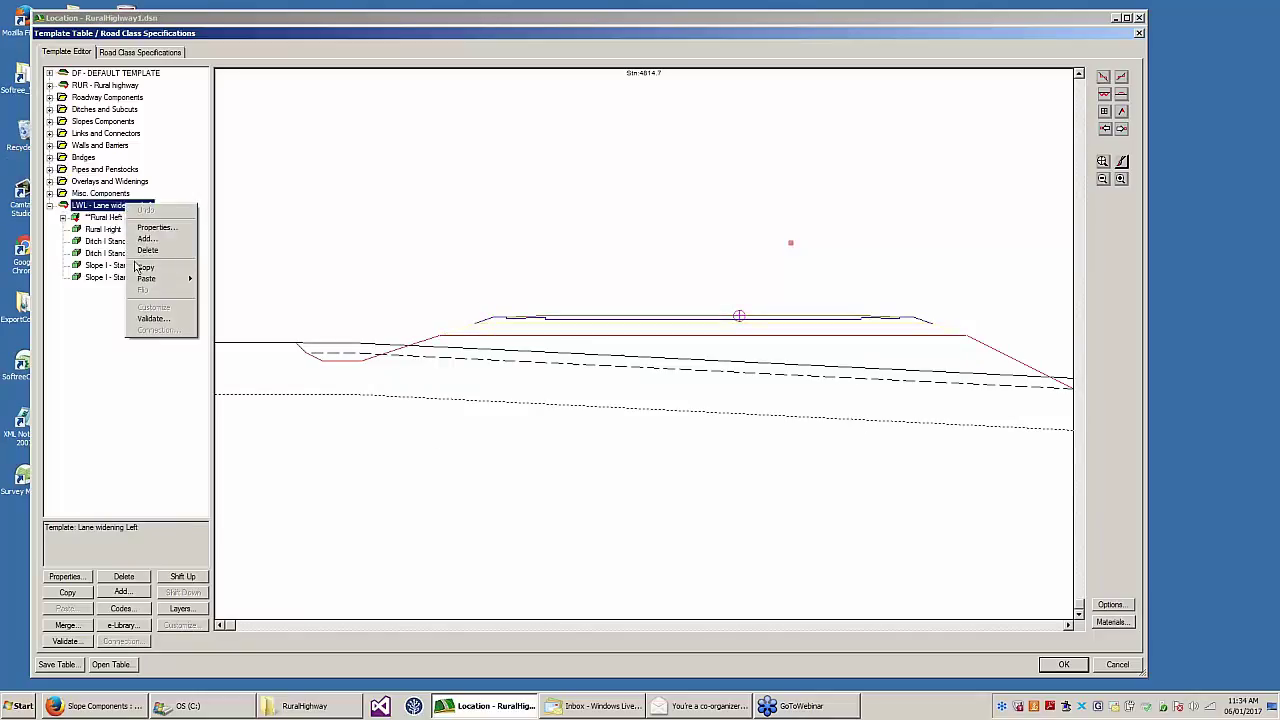
left_click(148, 240)
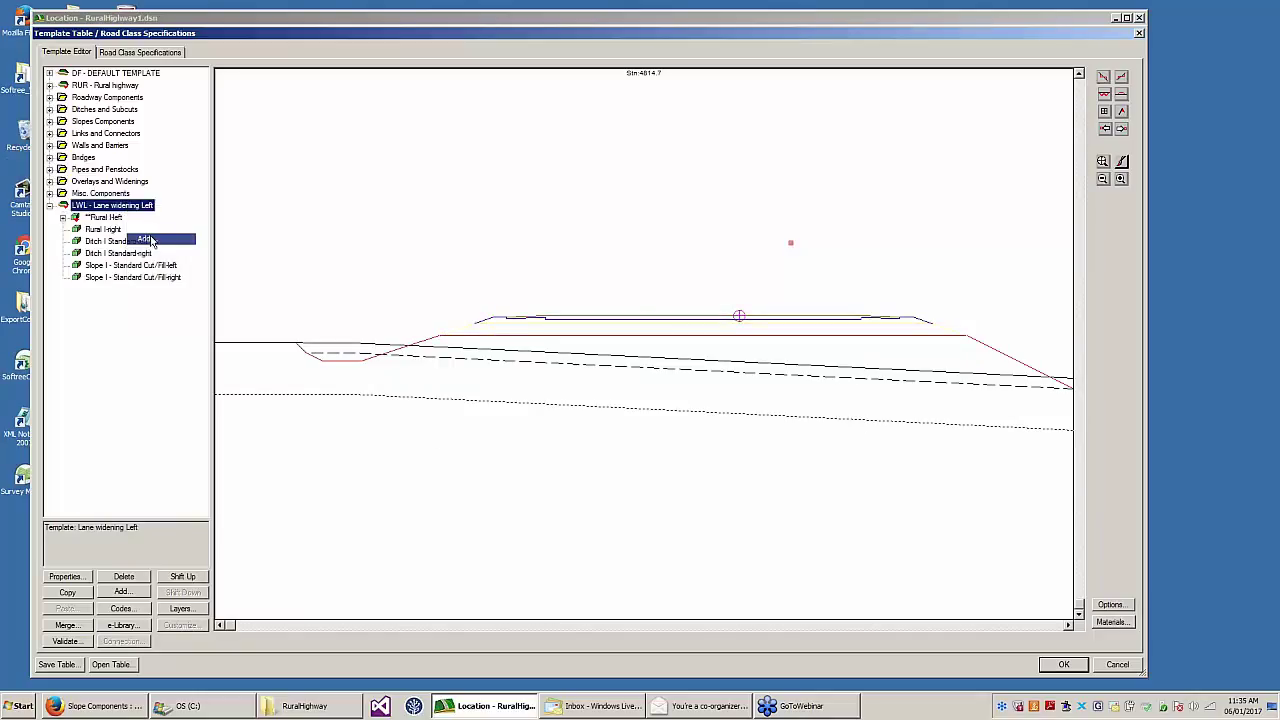
left_click(630, 345)
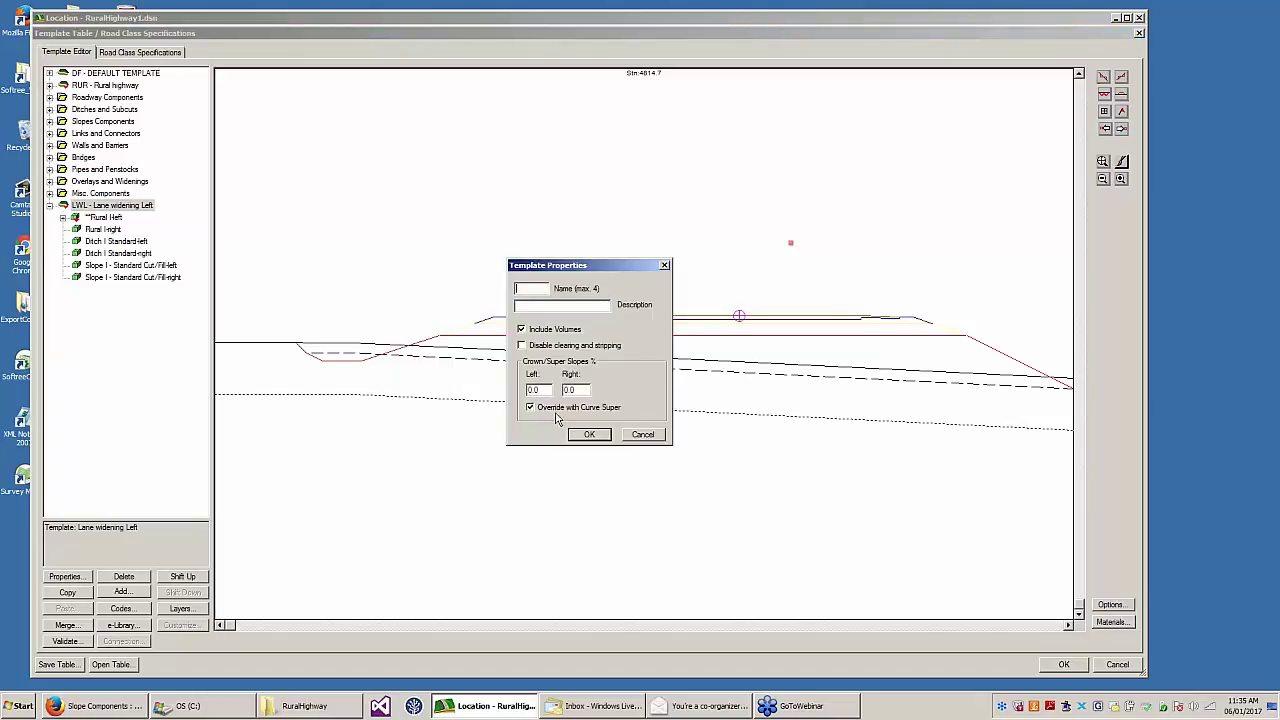
left_click(523, 291)
type("de")
left_click(589, 434)
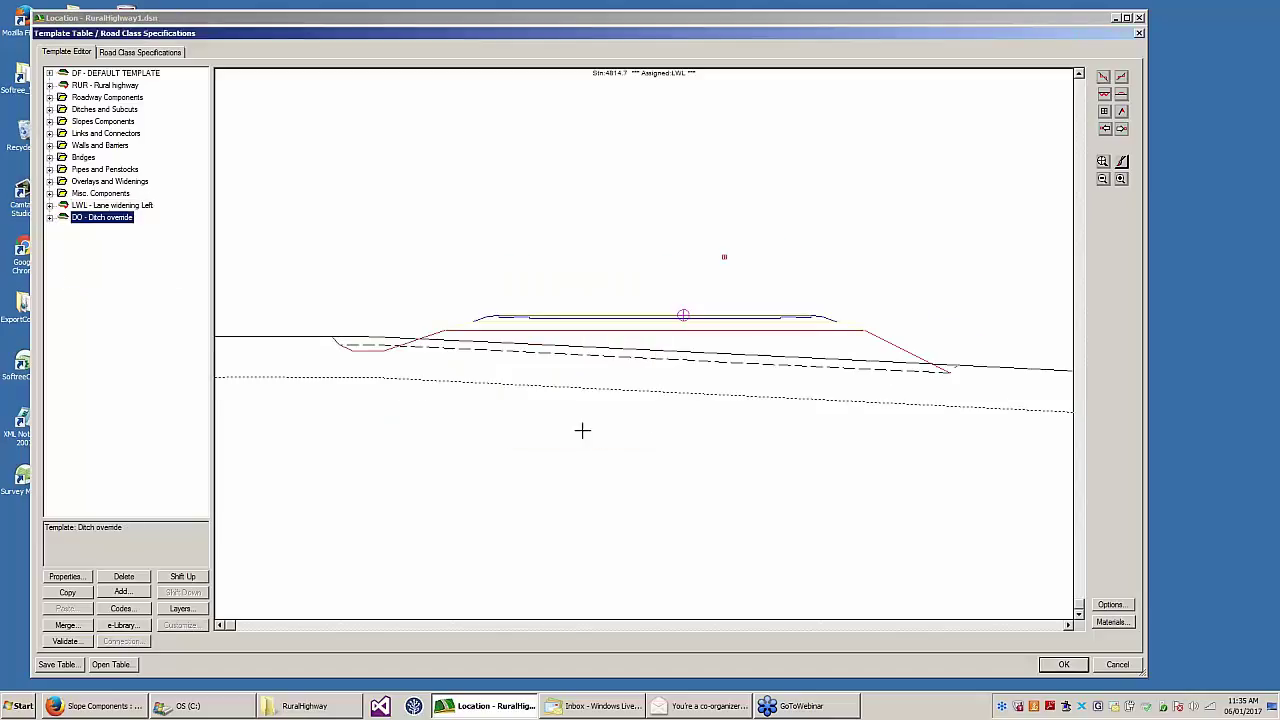
- Replace Ditch I Standard-left in the DO template with a copy of Ditch II - by Elevation-left from Ditches and Subcuts, pasted after Rural I-right
double_click(92, 219)
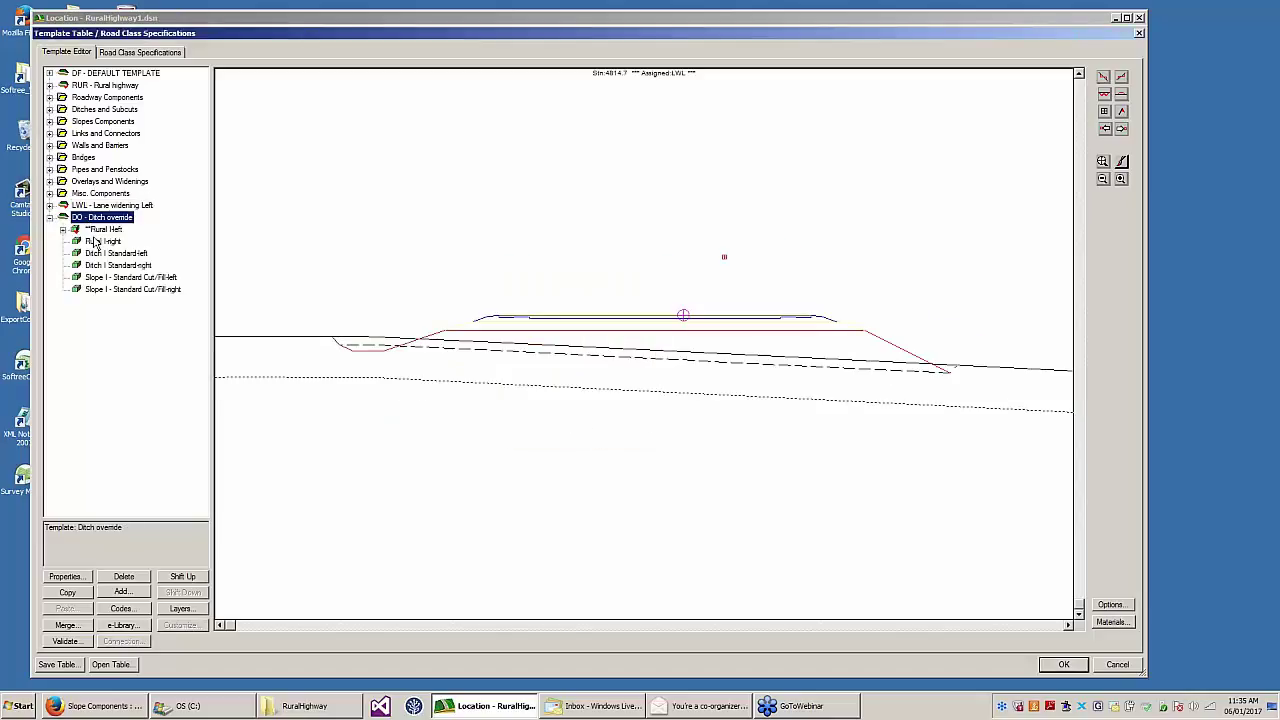
left_click(96, 254)
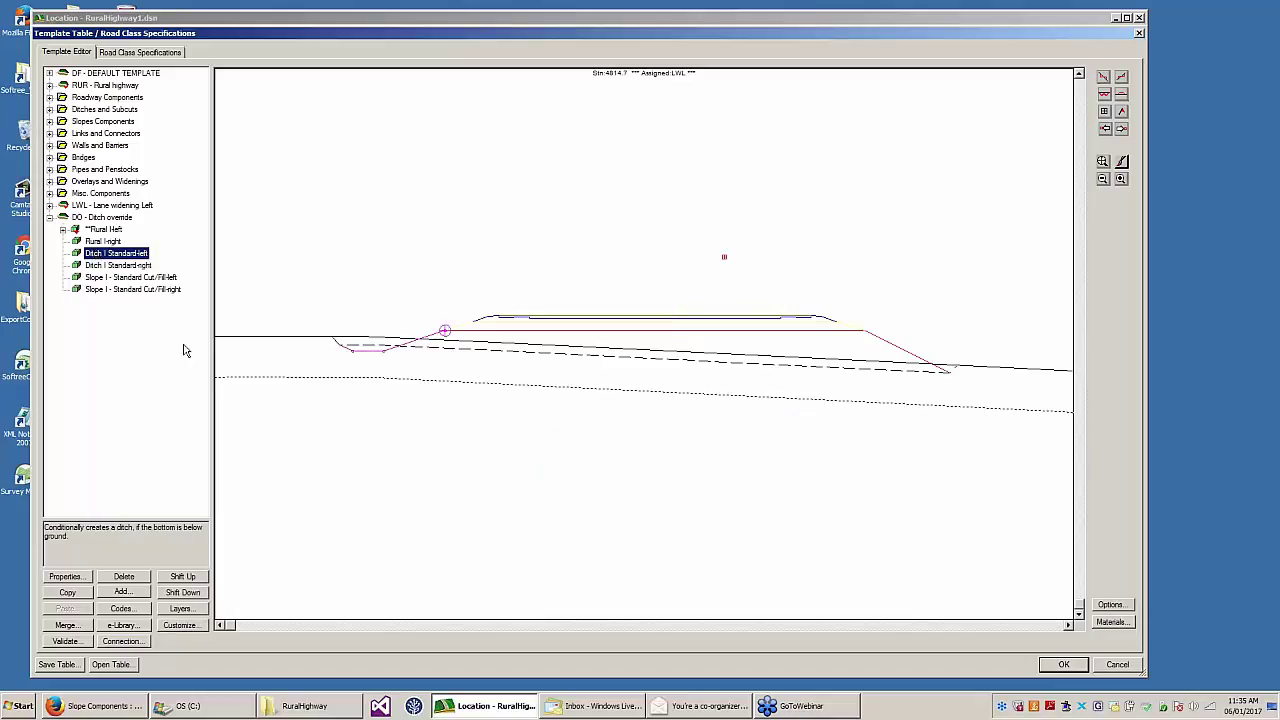
left_click(49, 109)
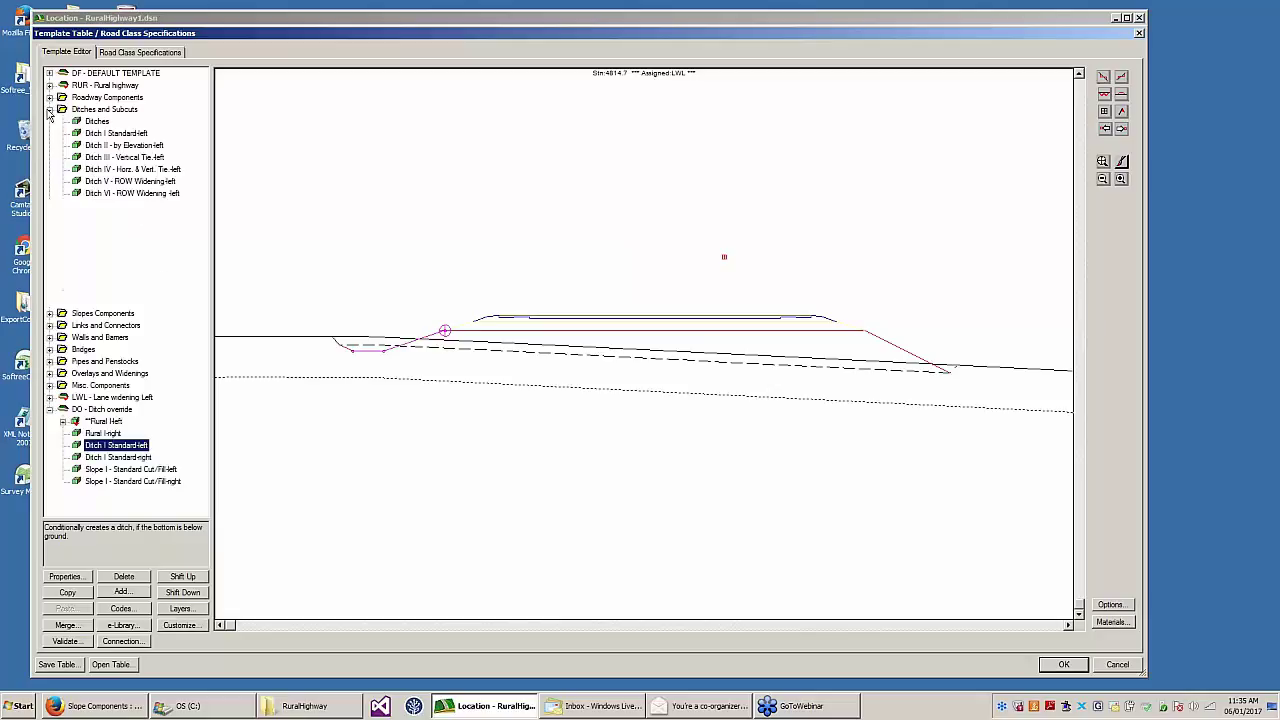
left_click(128, 146)
right_click(128, 148)
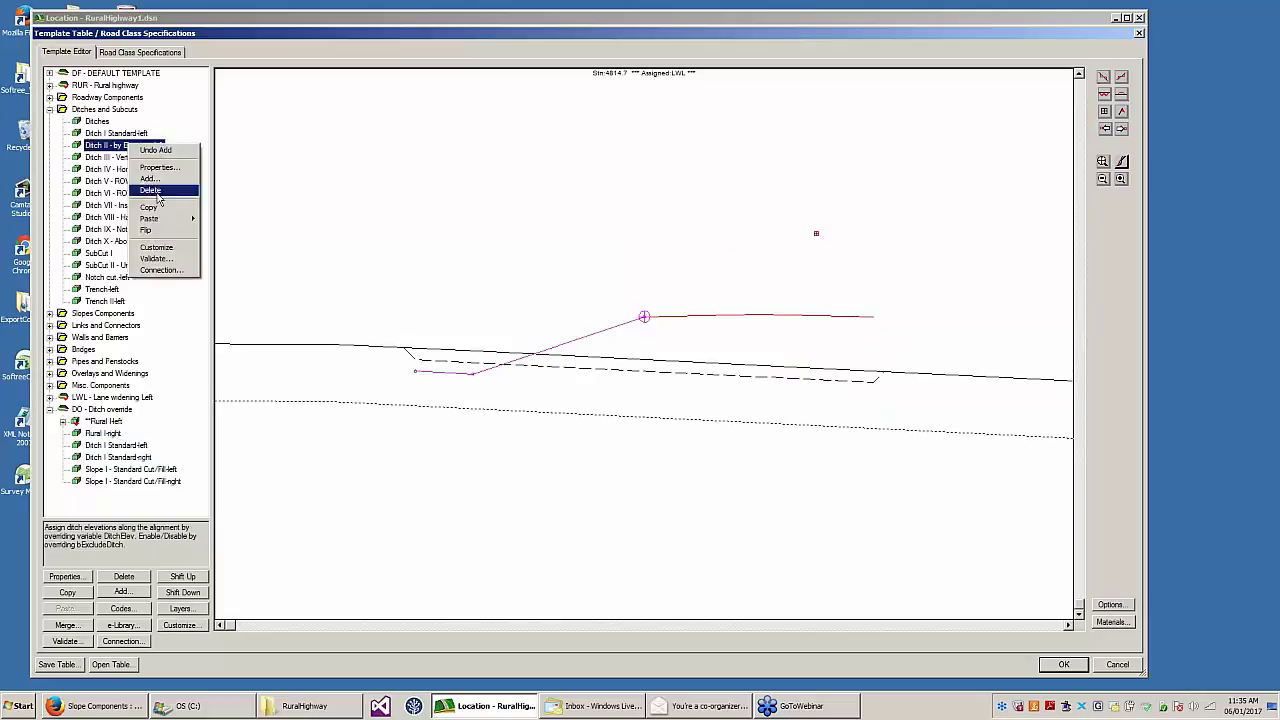
left_click(157, 207)
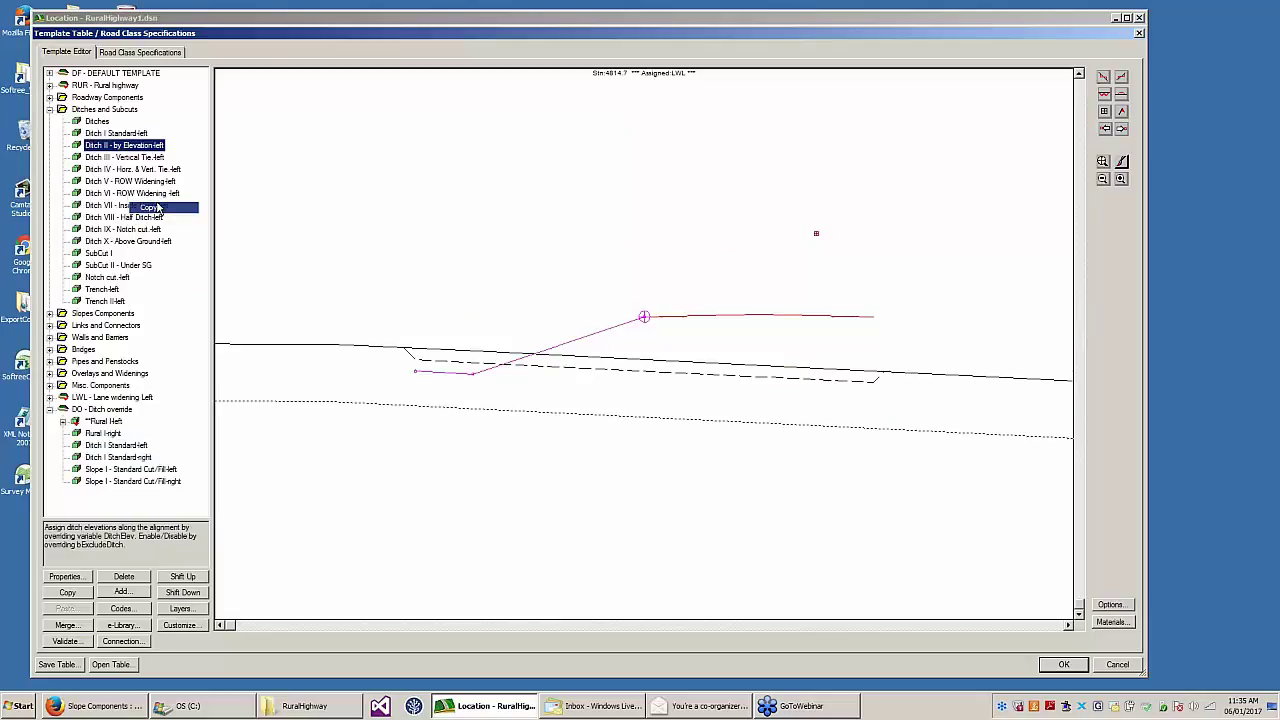
left_click(104, 433)
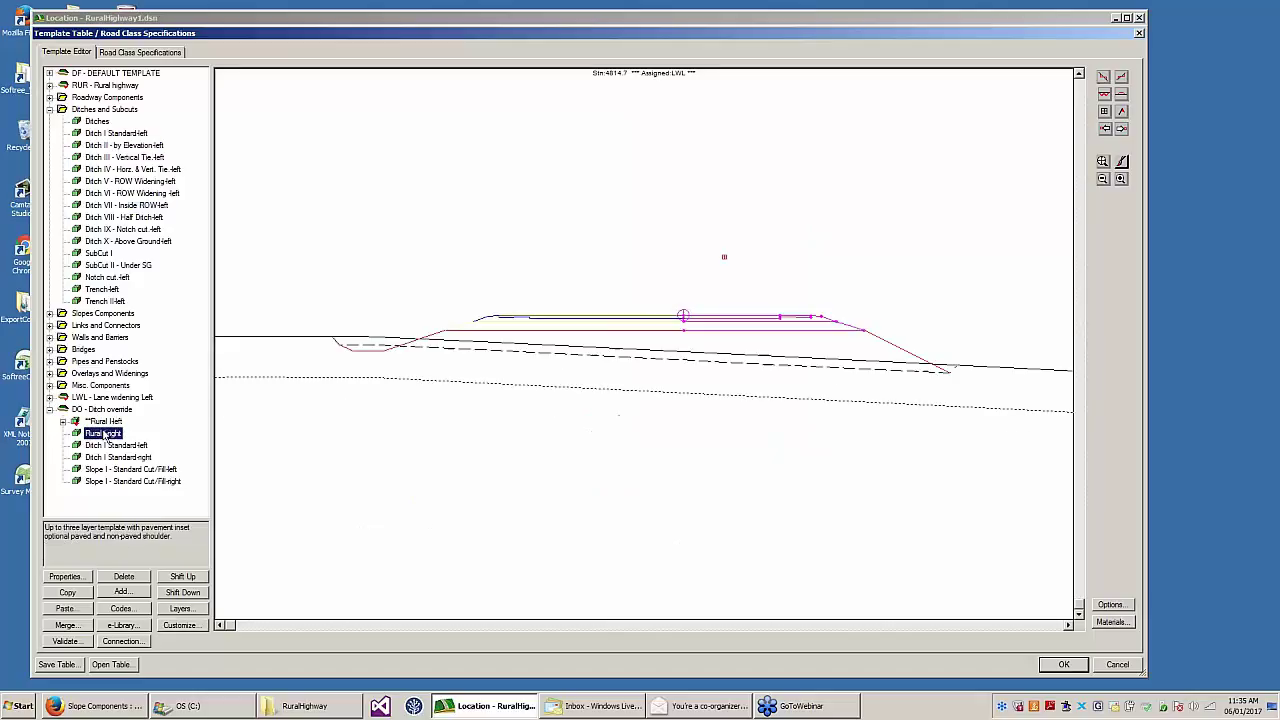
right_click(104, 433)
mouse_move(143, 506)
left_click(201, 529)
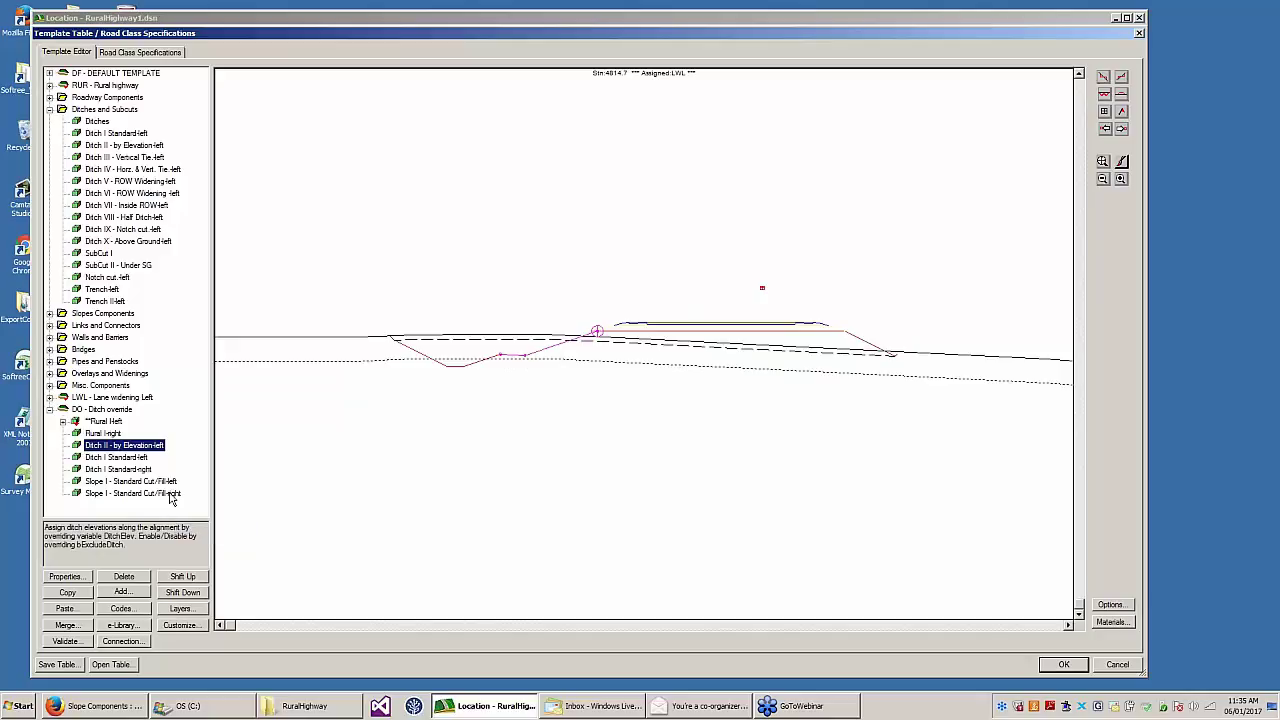
left_click(114, 458)
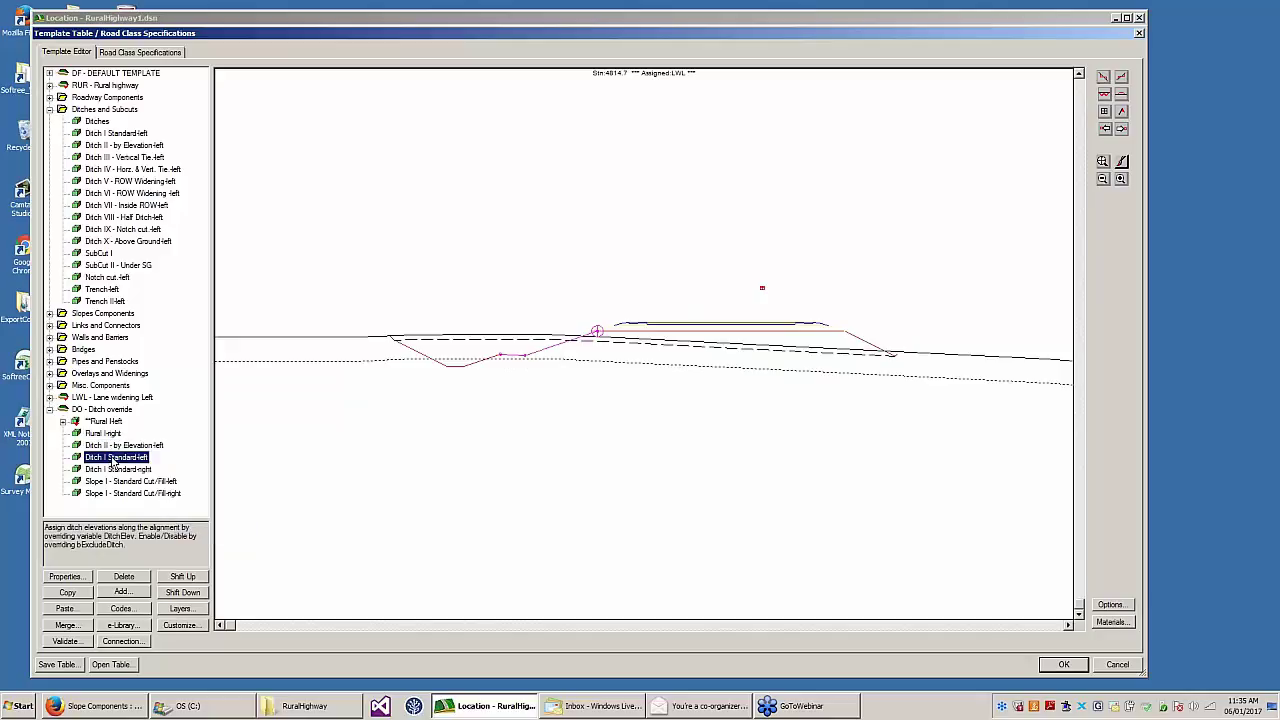
left_click(126, 577)
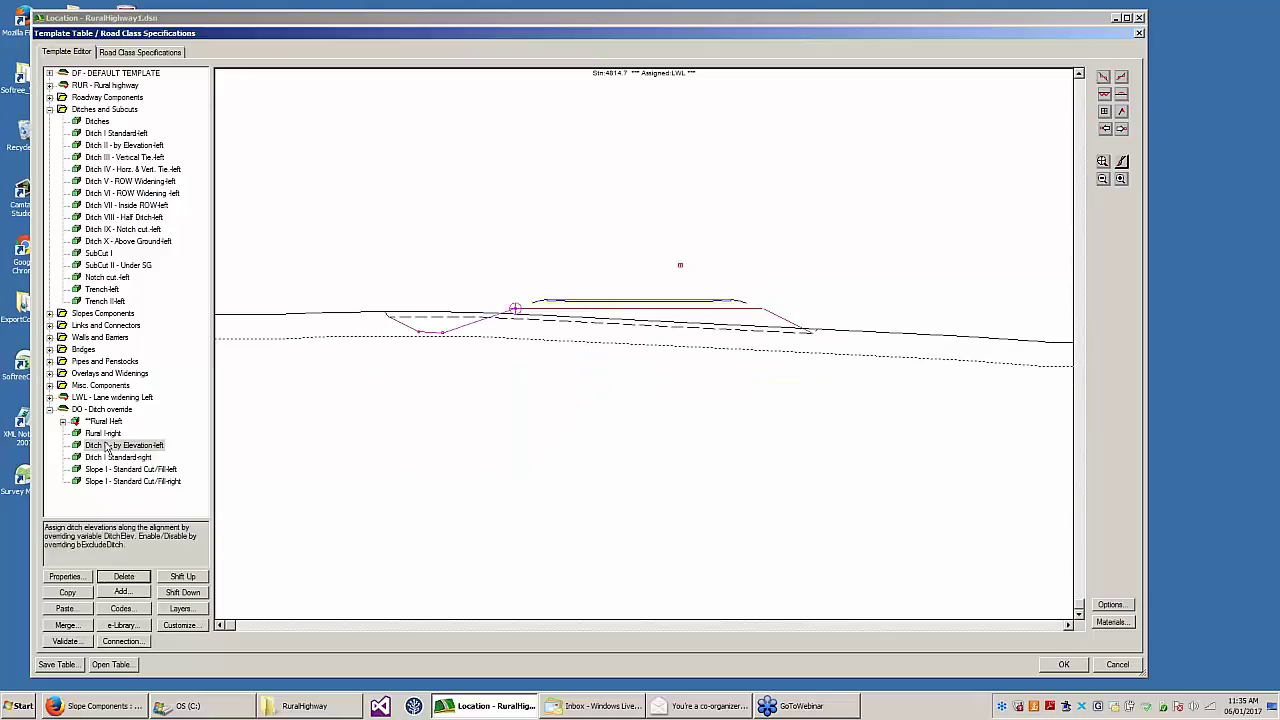
- Set DitchBotWd to 1.0 and DitchBotSlp to 0 for the Ditch II - by Elevation-left component of the DO template
left_click(65, 576)
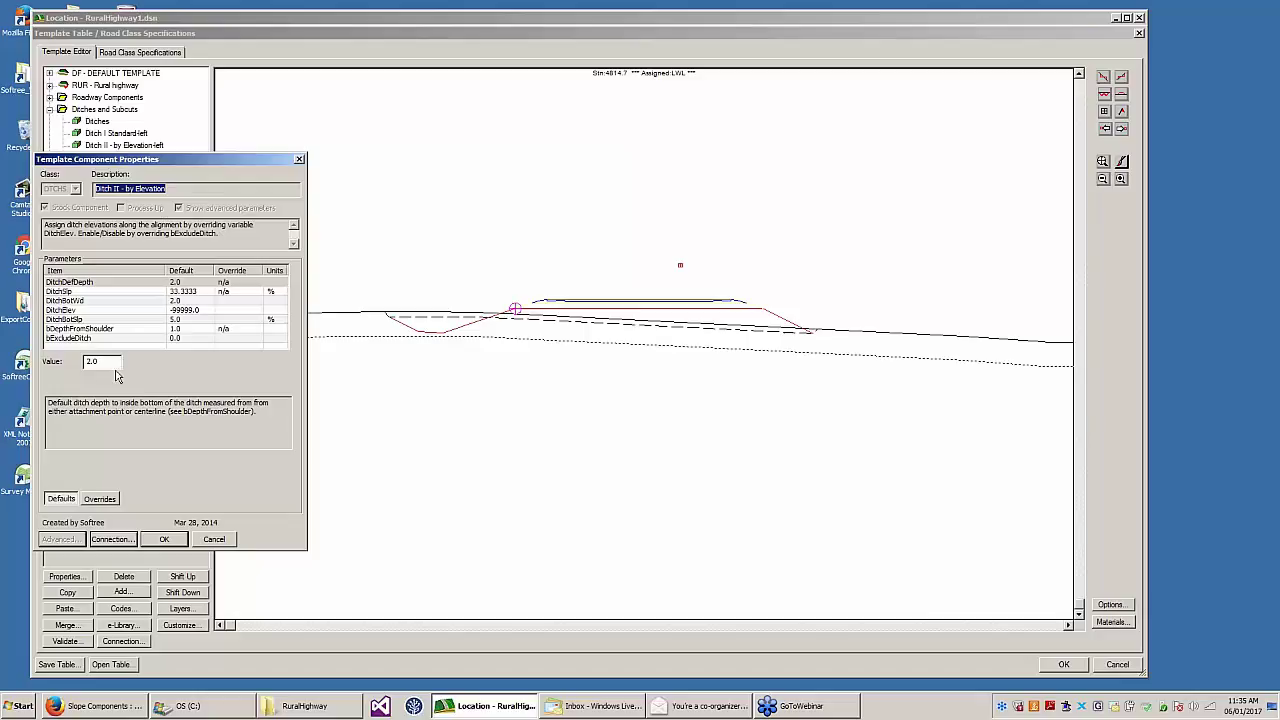
left_click(68, 300)
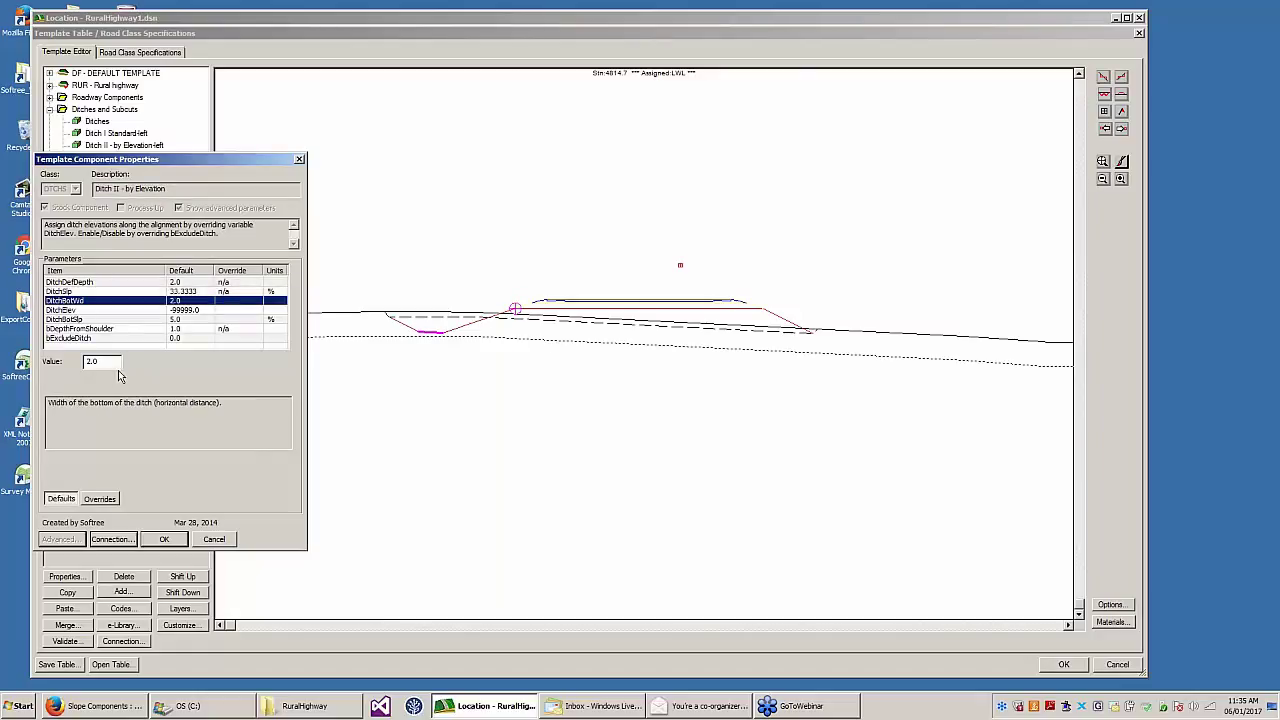
left_click_drag(115, 363, 65, 362)
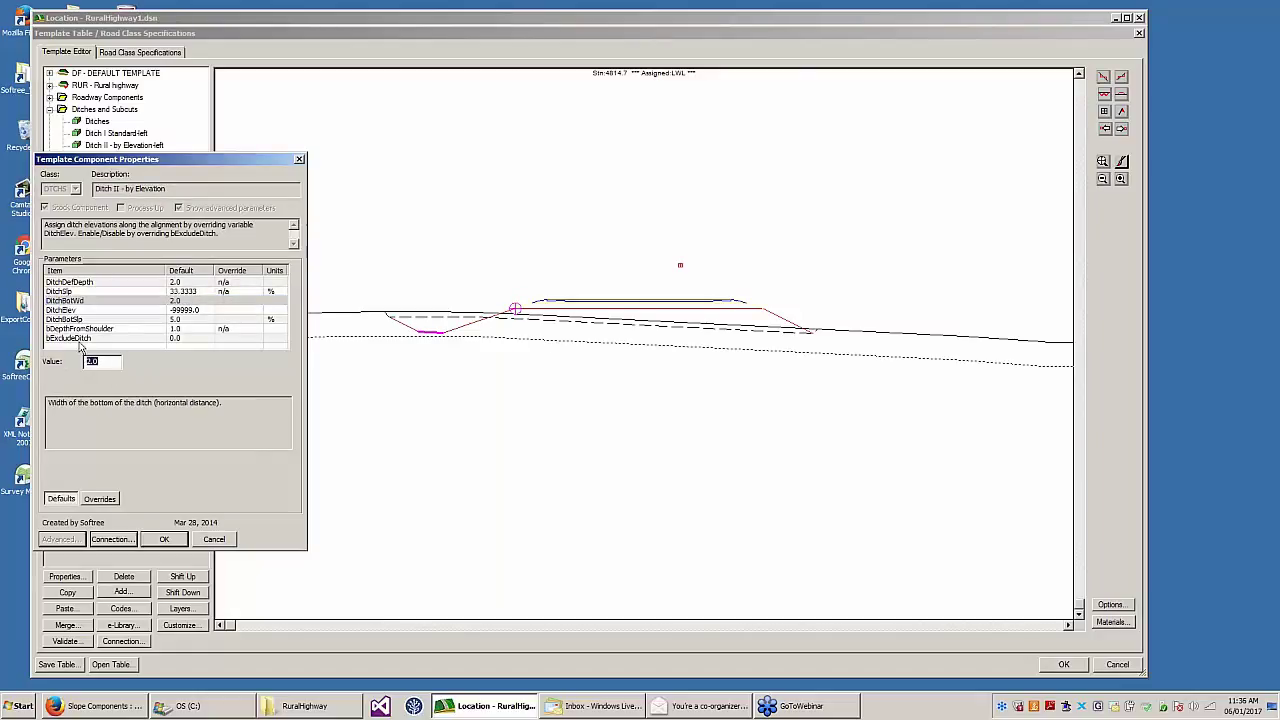
type("0")
left_click(87, 320)
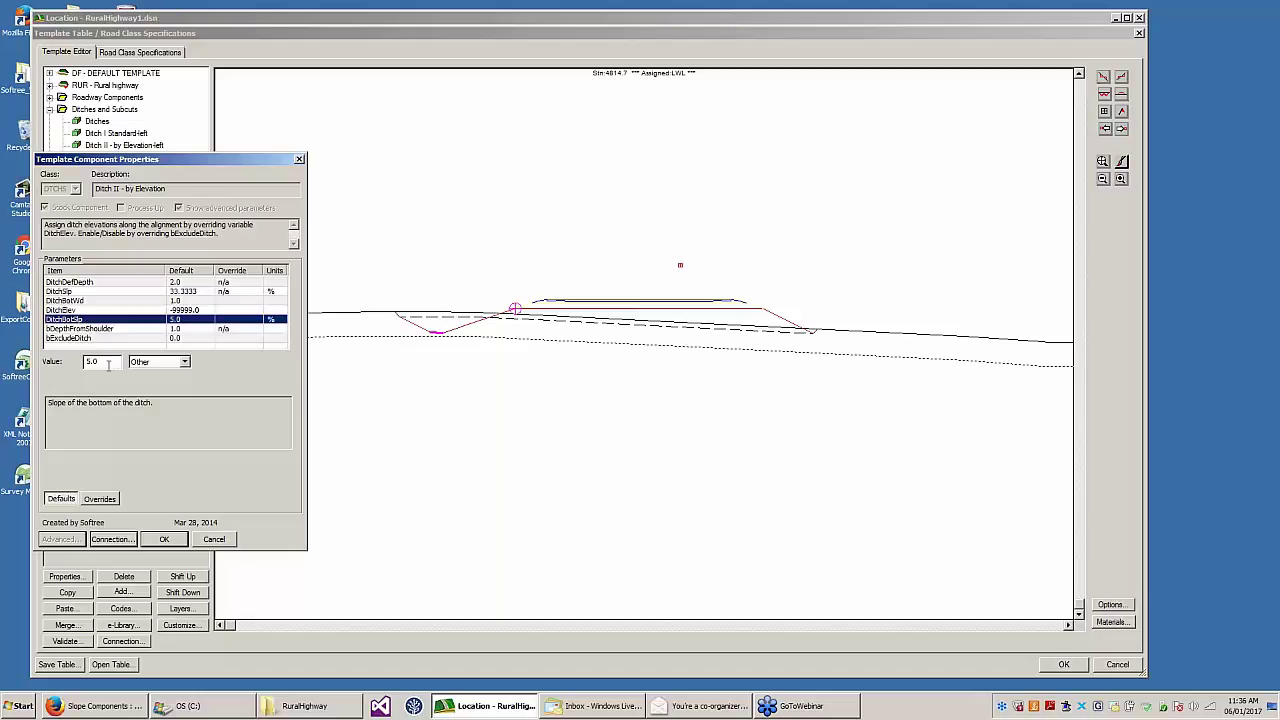
left_click_drag(108, 363, 14, 345)
type("0")
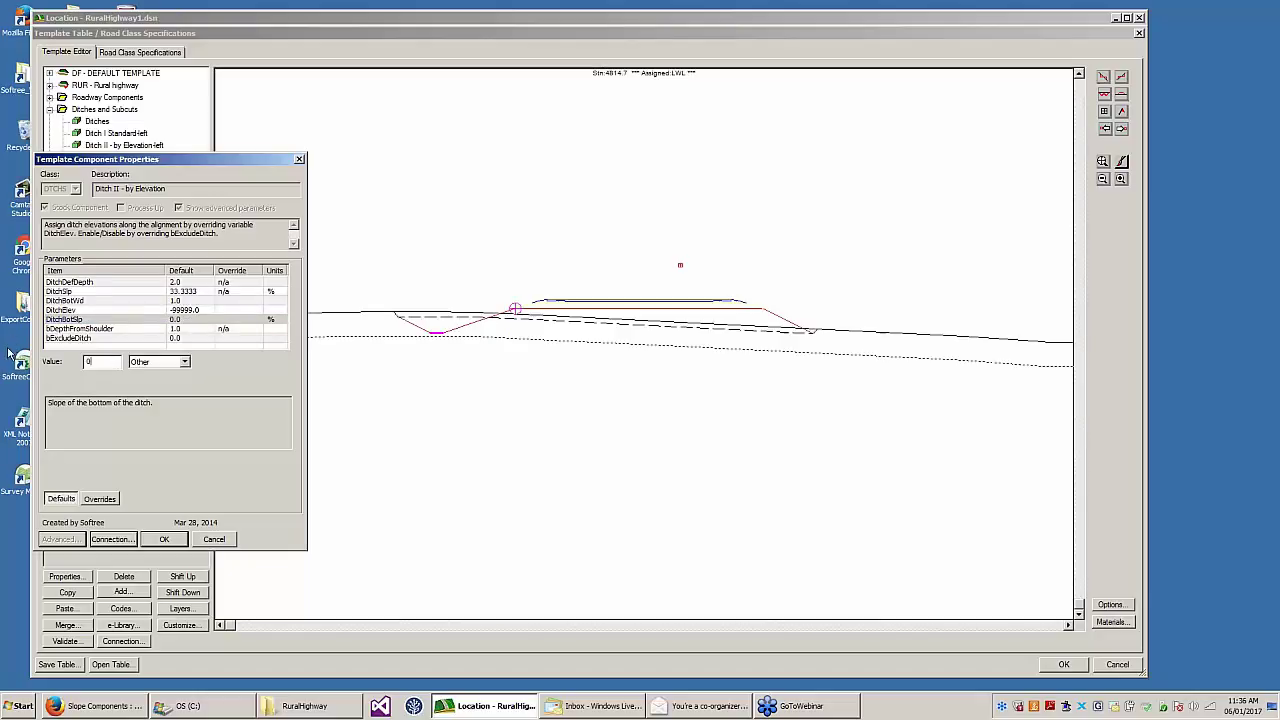
- Review the DitchElev parameter description without editing its value and accept the Ditch II - by Elevation-left properties
left_click(70, 312)
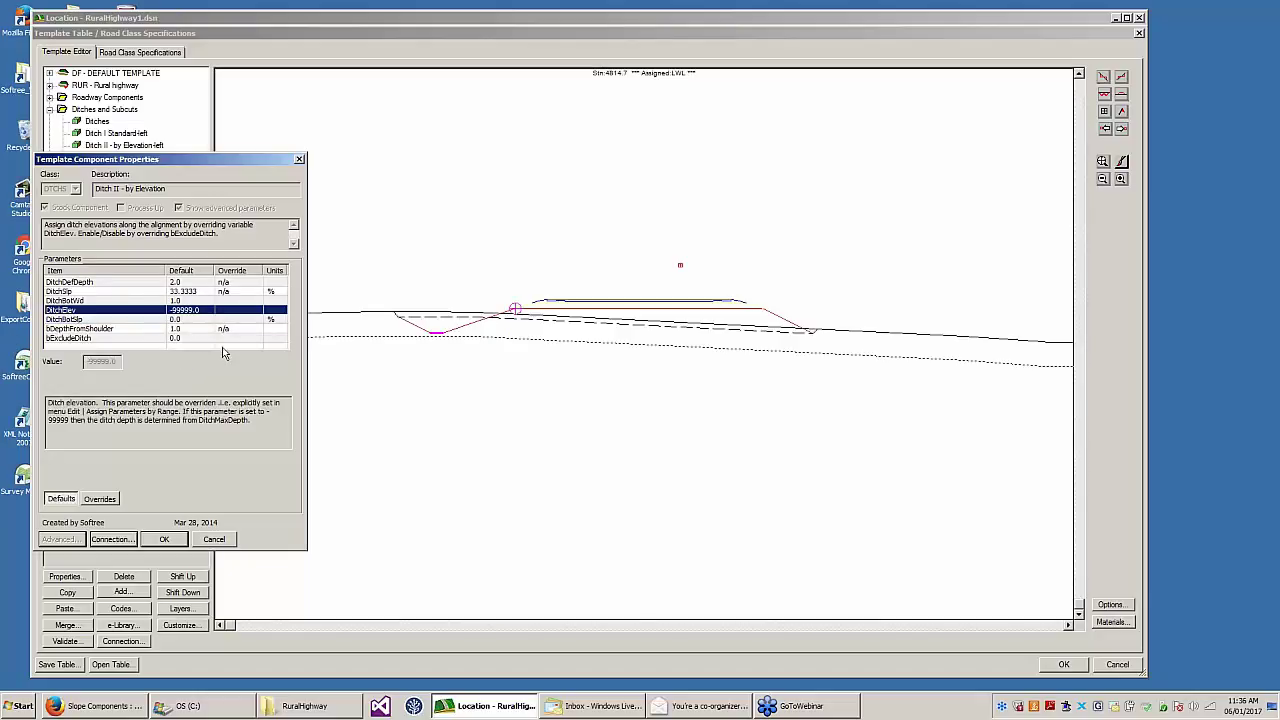
left_click(238, 408)
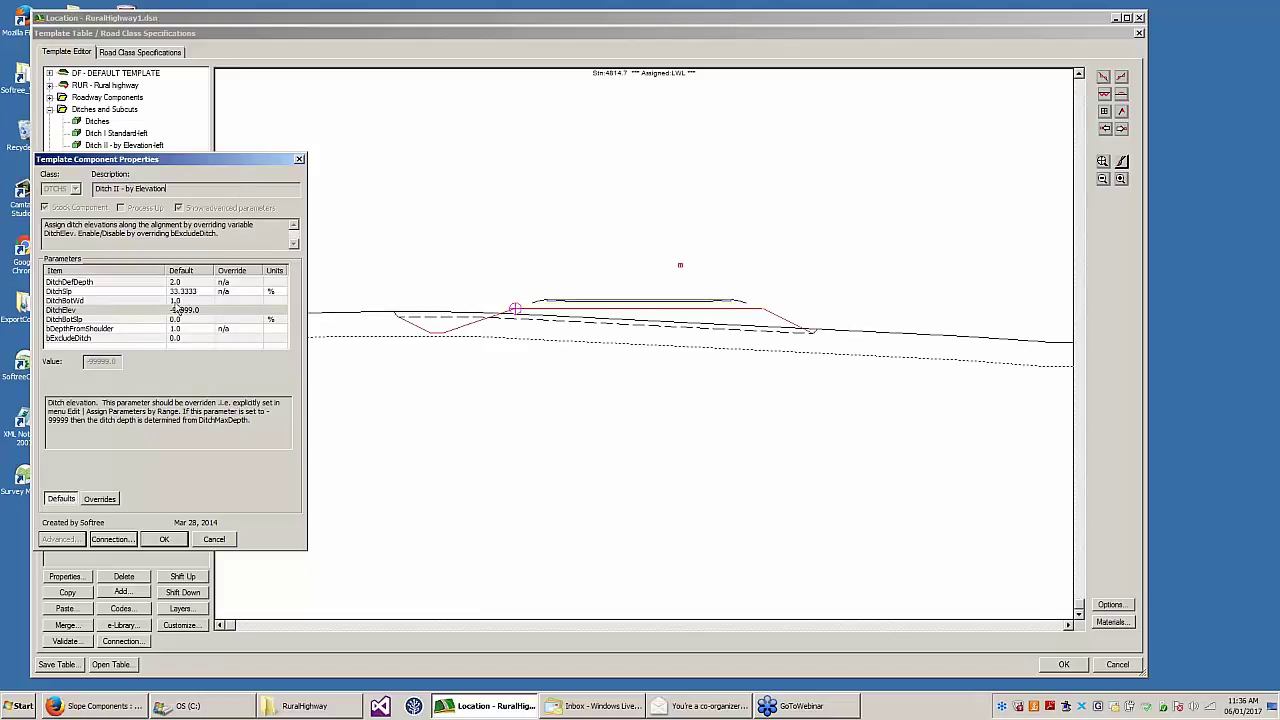
left_click(108, 311)
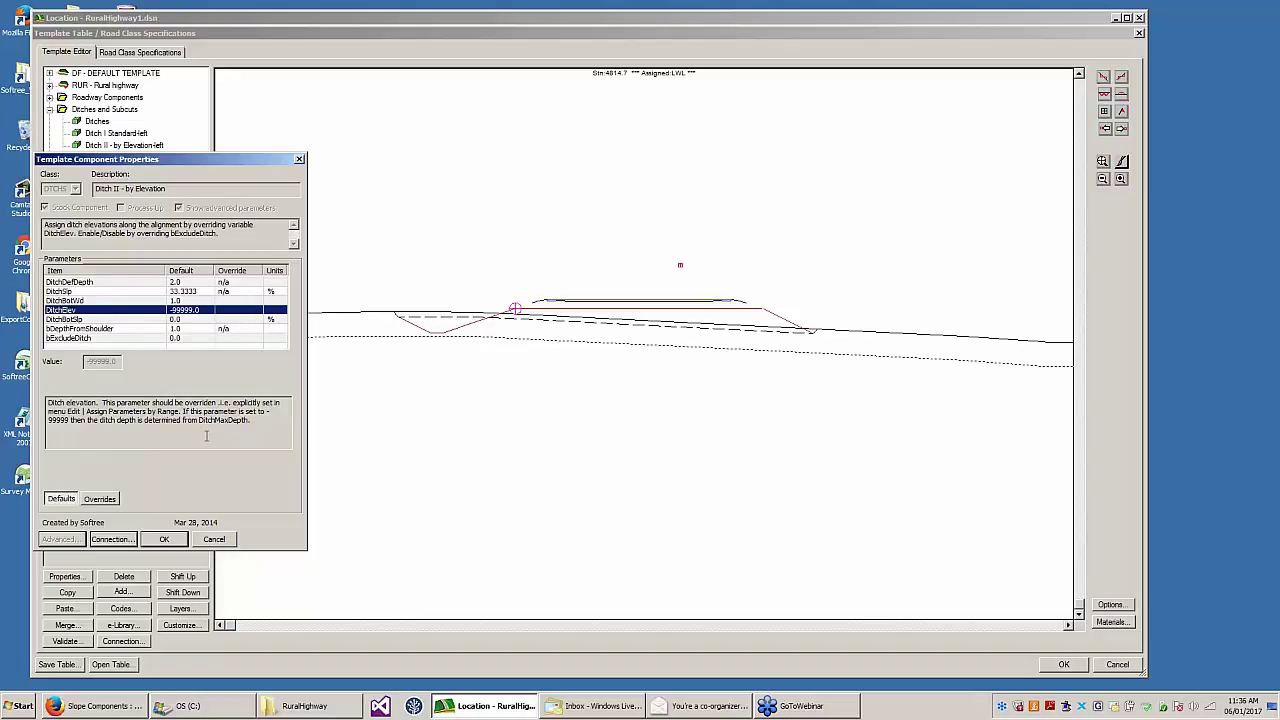
left_click(162, 539)
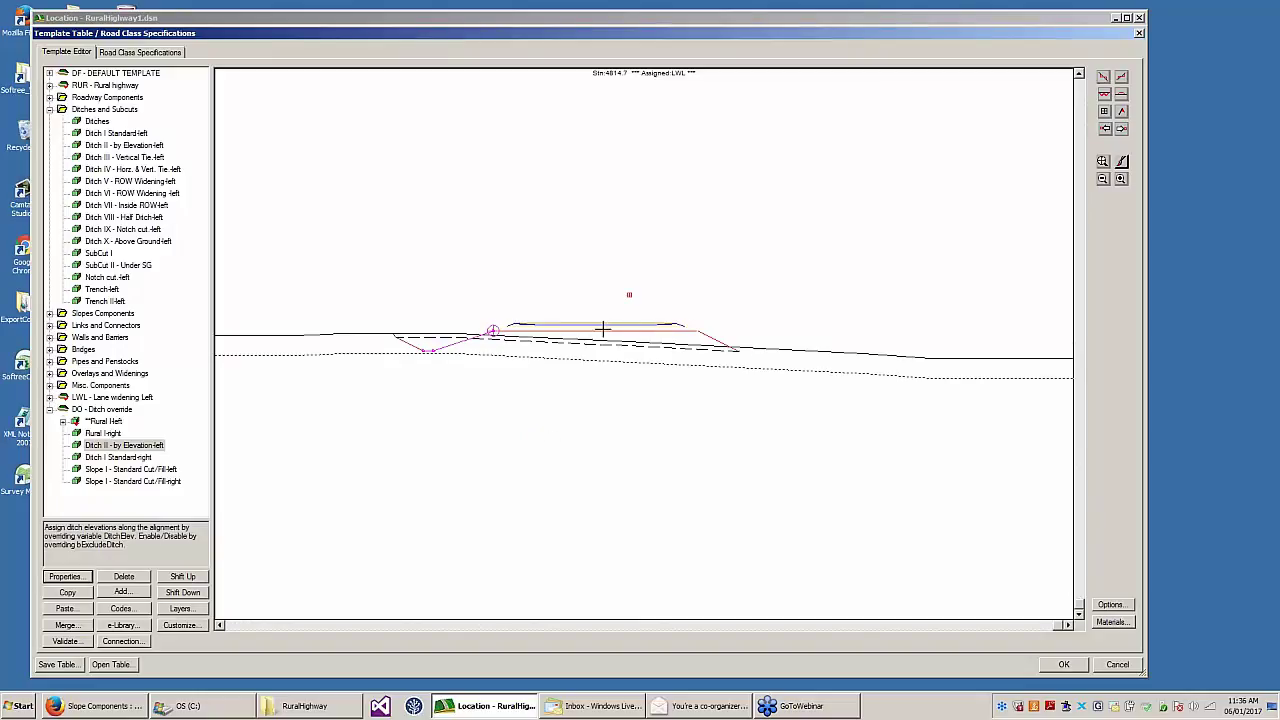
- Check the ditch's behaviour at different road heights in the template preview, then accept the template table and recalculate the entire design
left_click_drag(603, 329, 614, 291)
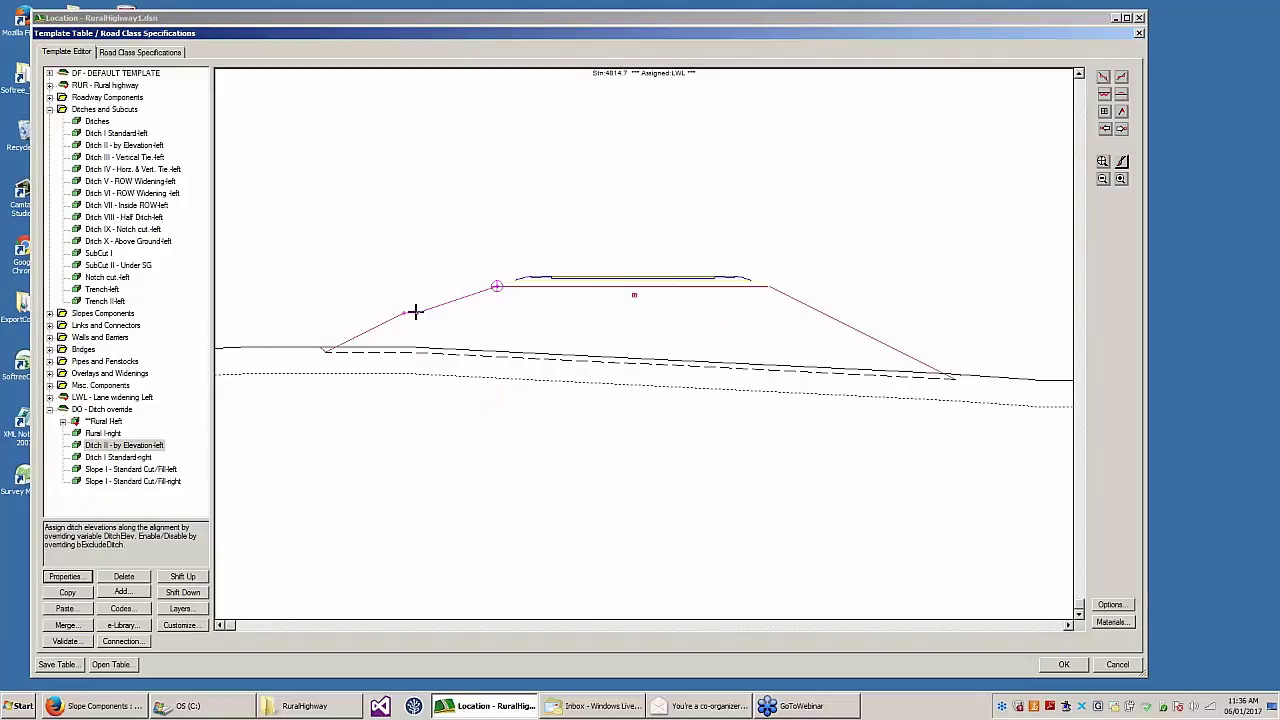
left_click_drag(569, 290, 606, 276)
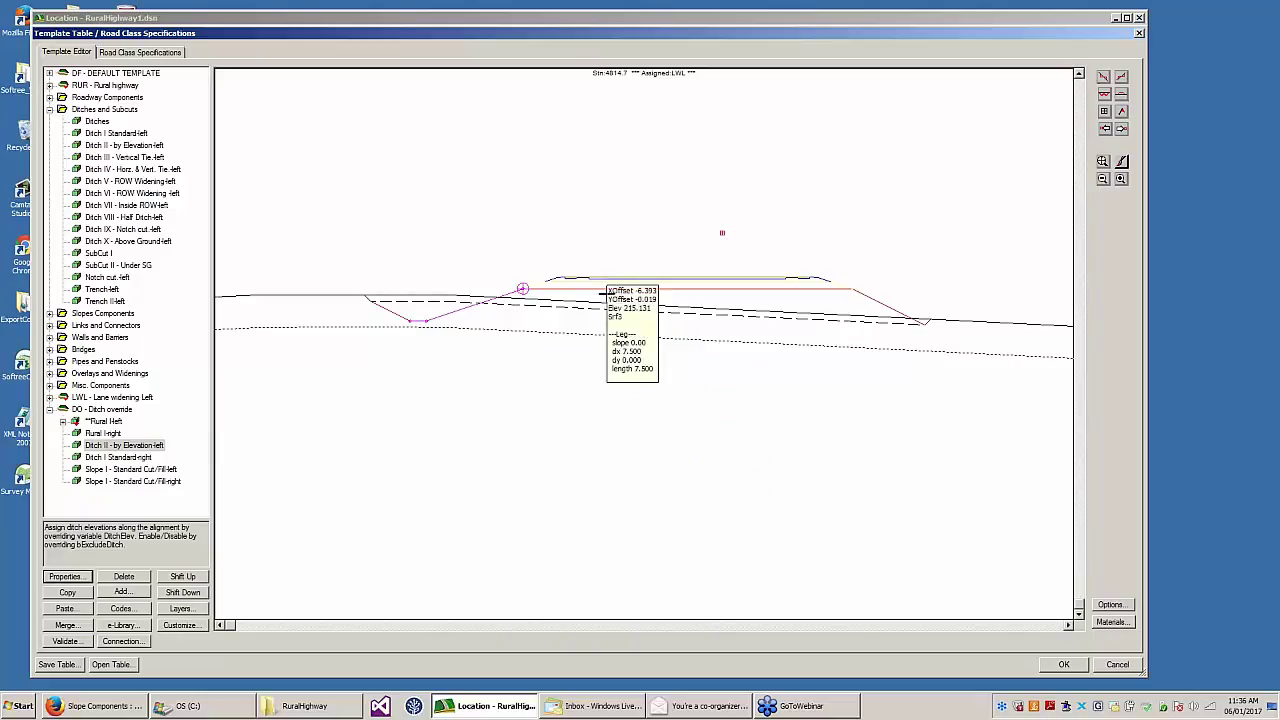
left_click(1058, 665)
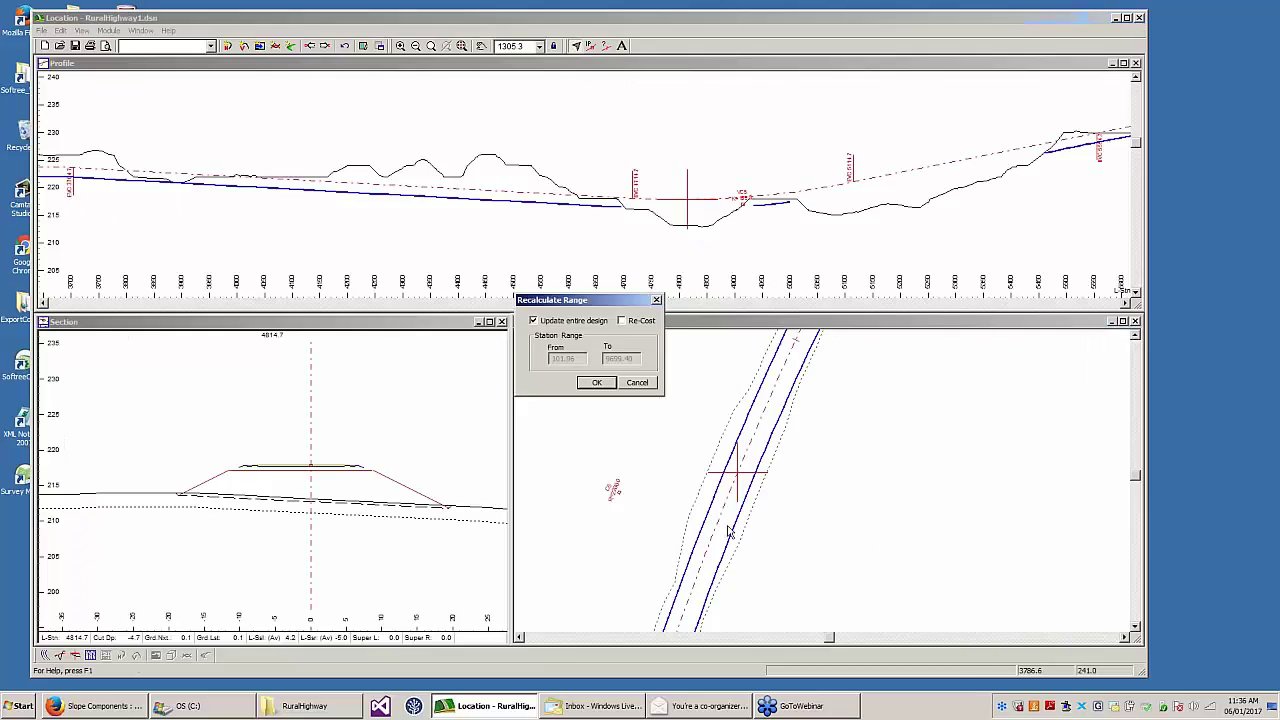
left_click(591, 381)
- Assign the DO Ditch override template from station 6050 to 6620 on both sides and recalculate the entire design
middle_click_drag(497, 170, 380, 169)
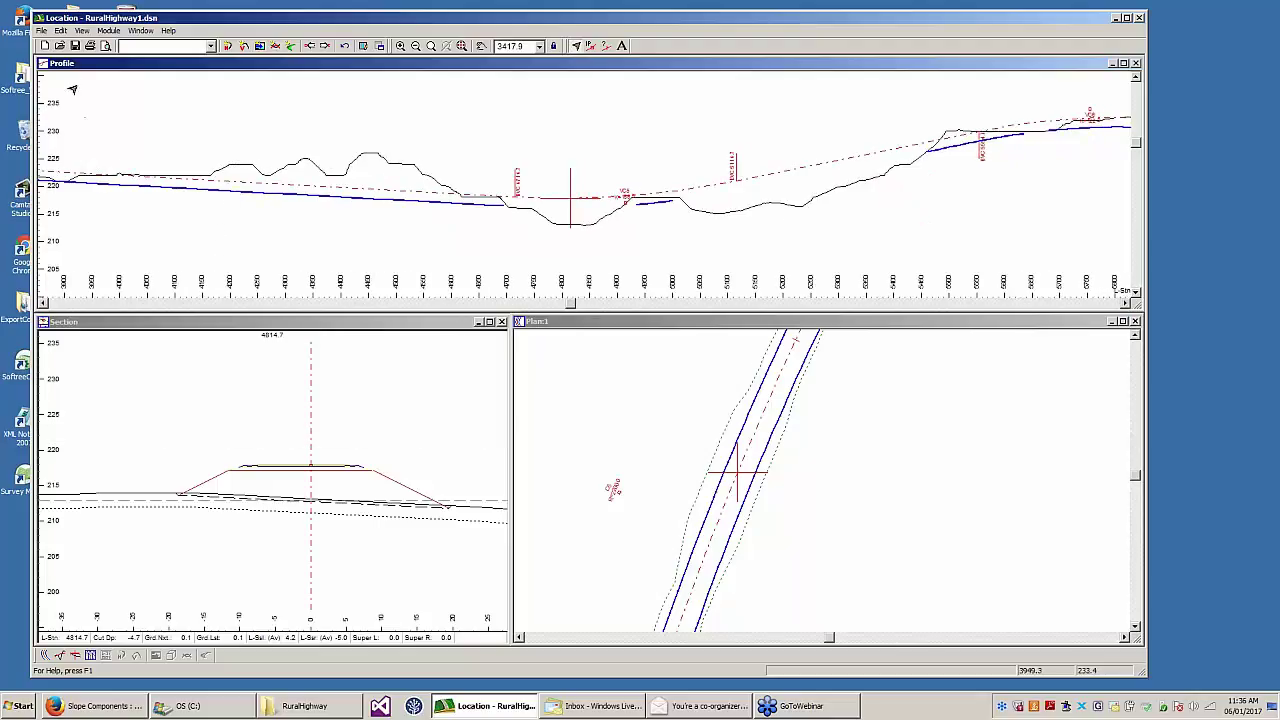
left_click(61, 30)
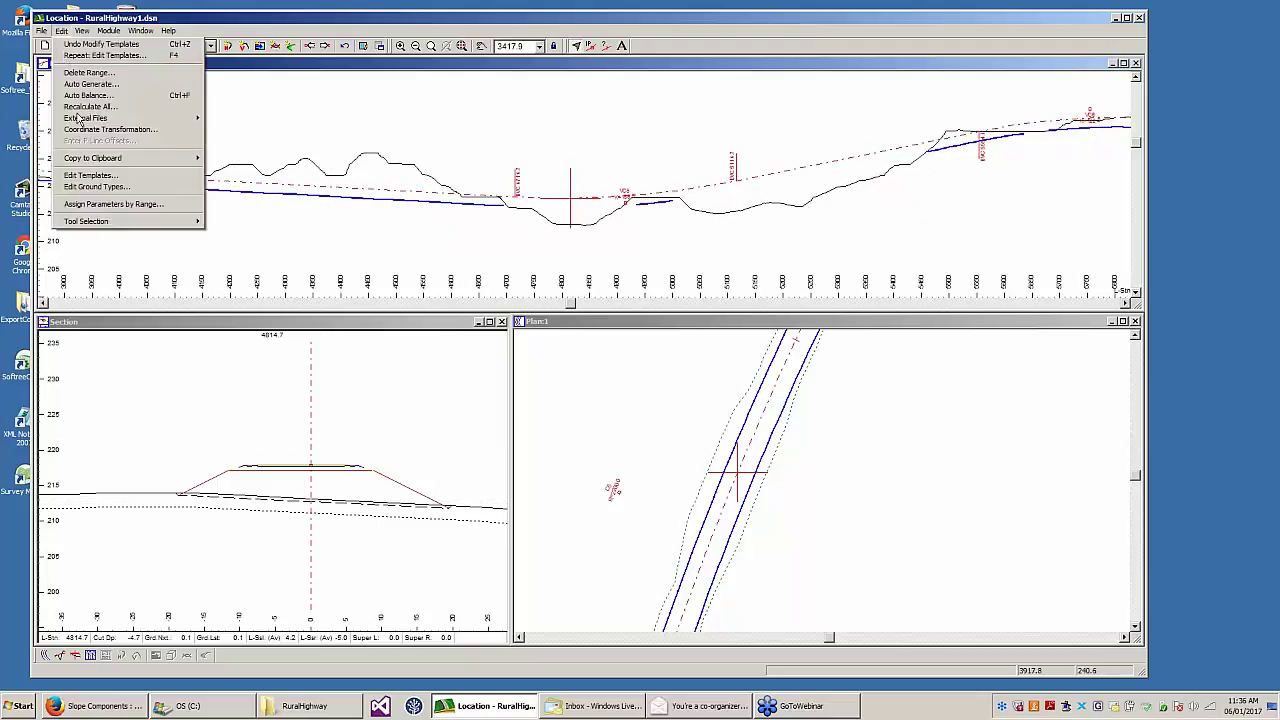
left_click(100, 204)
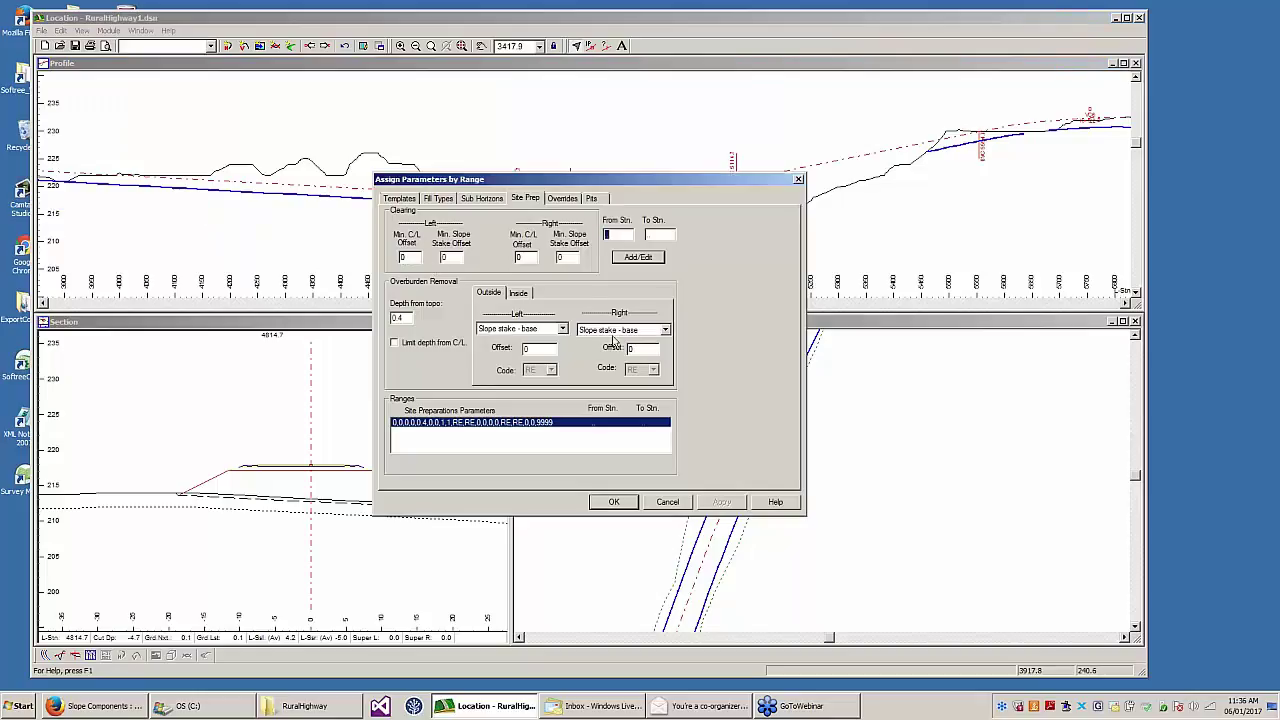
left_click(400, 198)
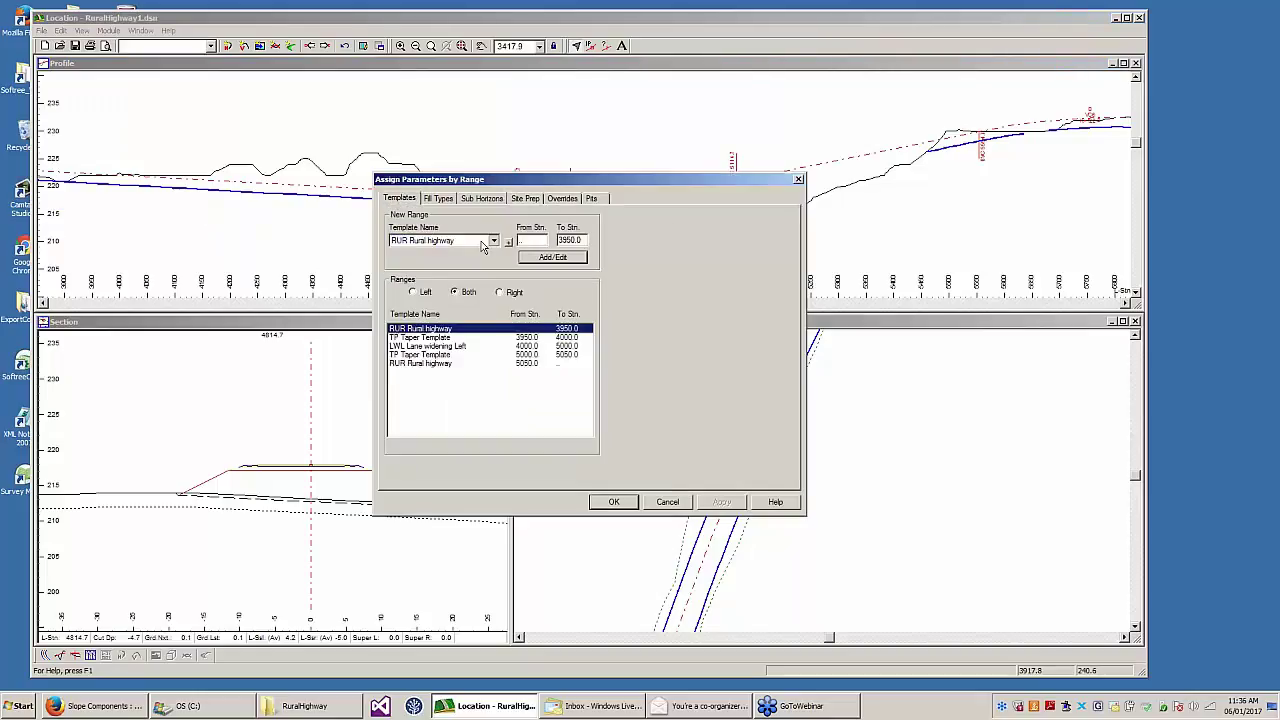
left_click(482, 242)
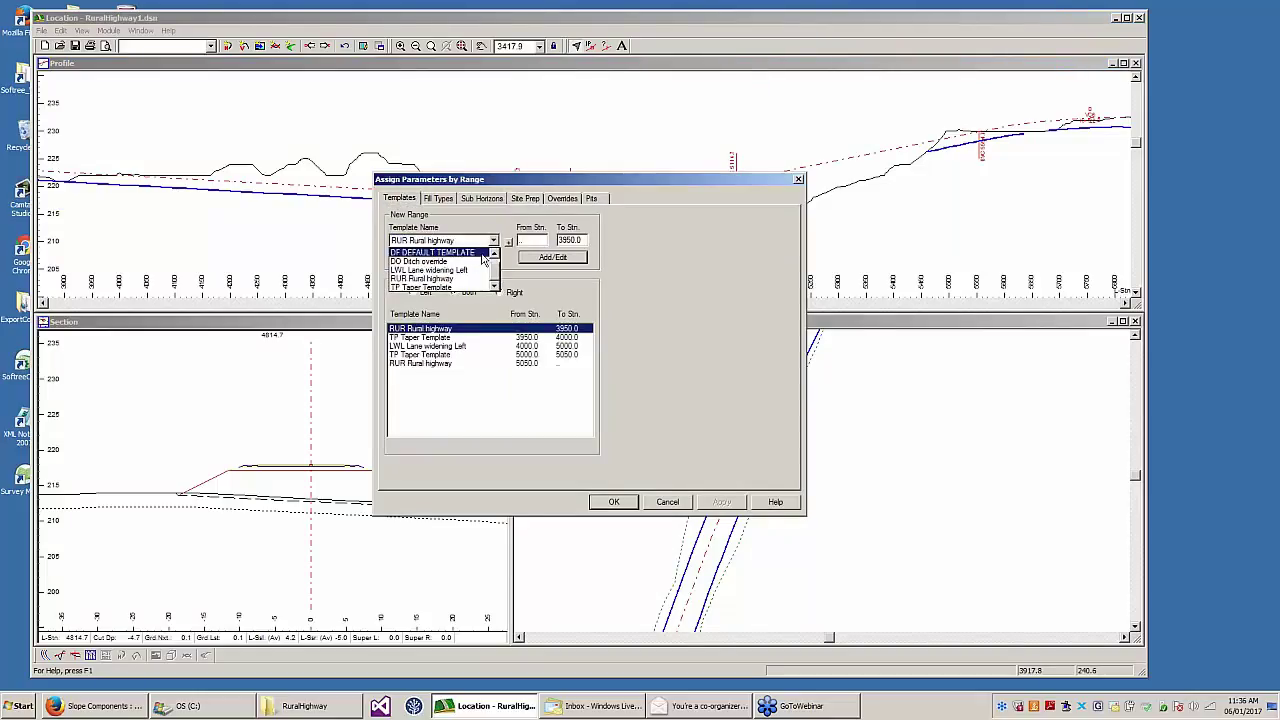
left_click(445, 261)
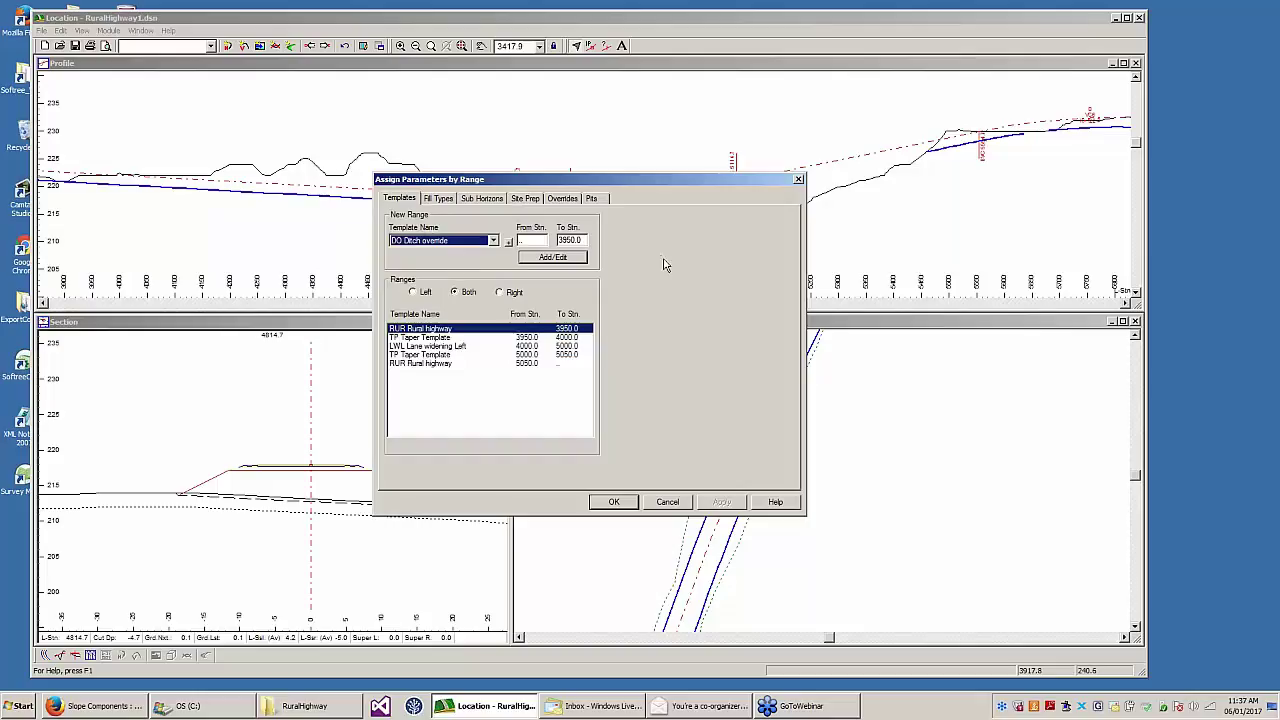
left_click(537, 241)
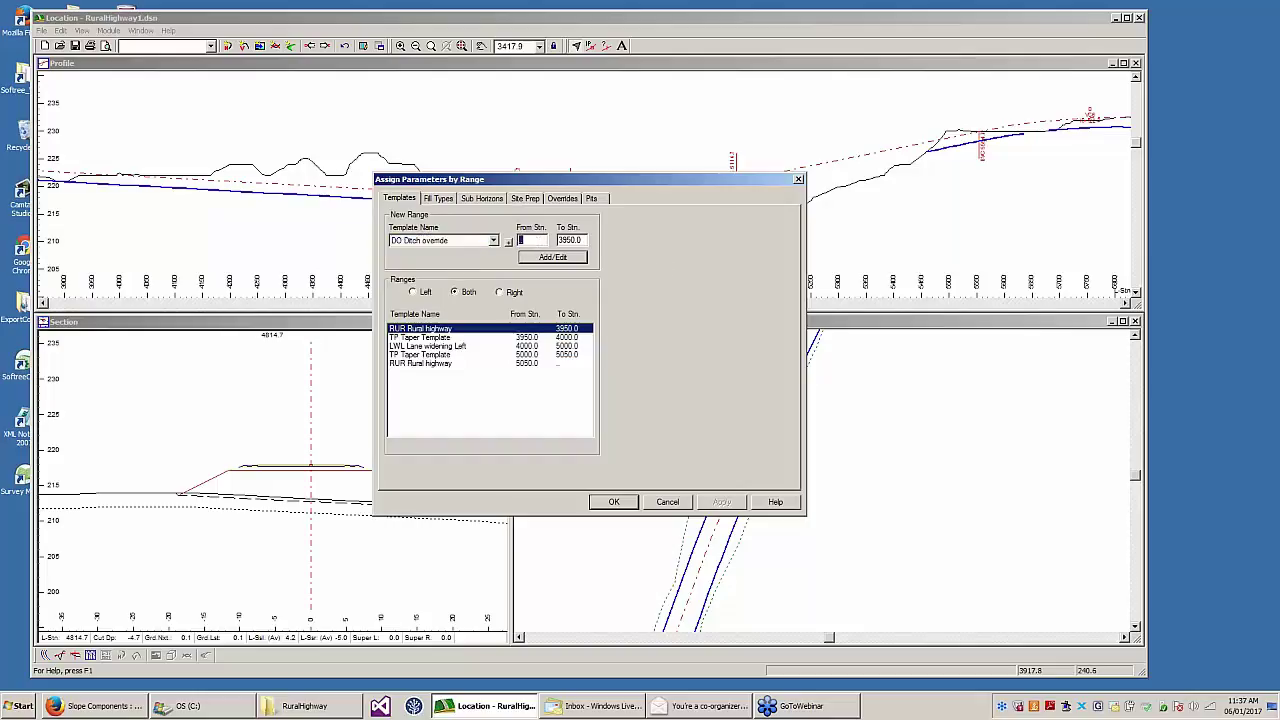
type("6050")
key("Tab")
type("66")
left_click(560, 258)
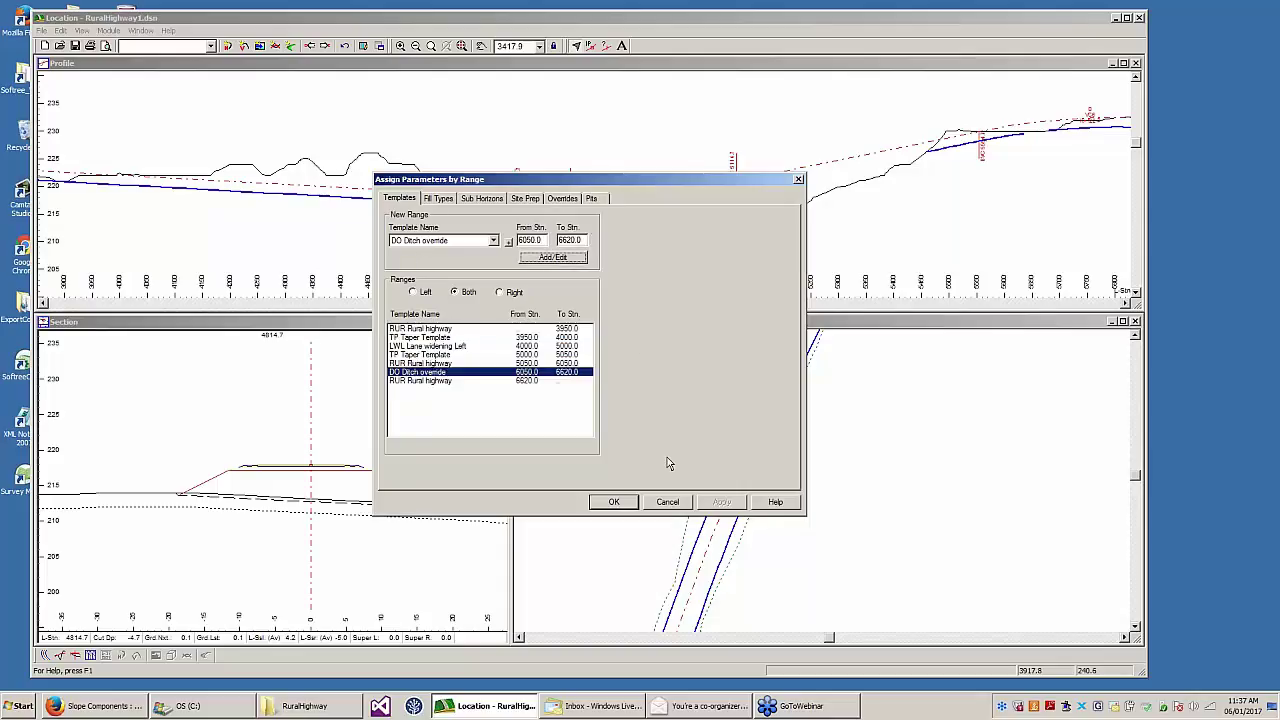
left_click(613, 502)
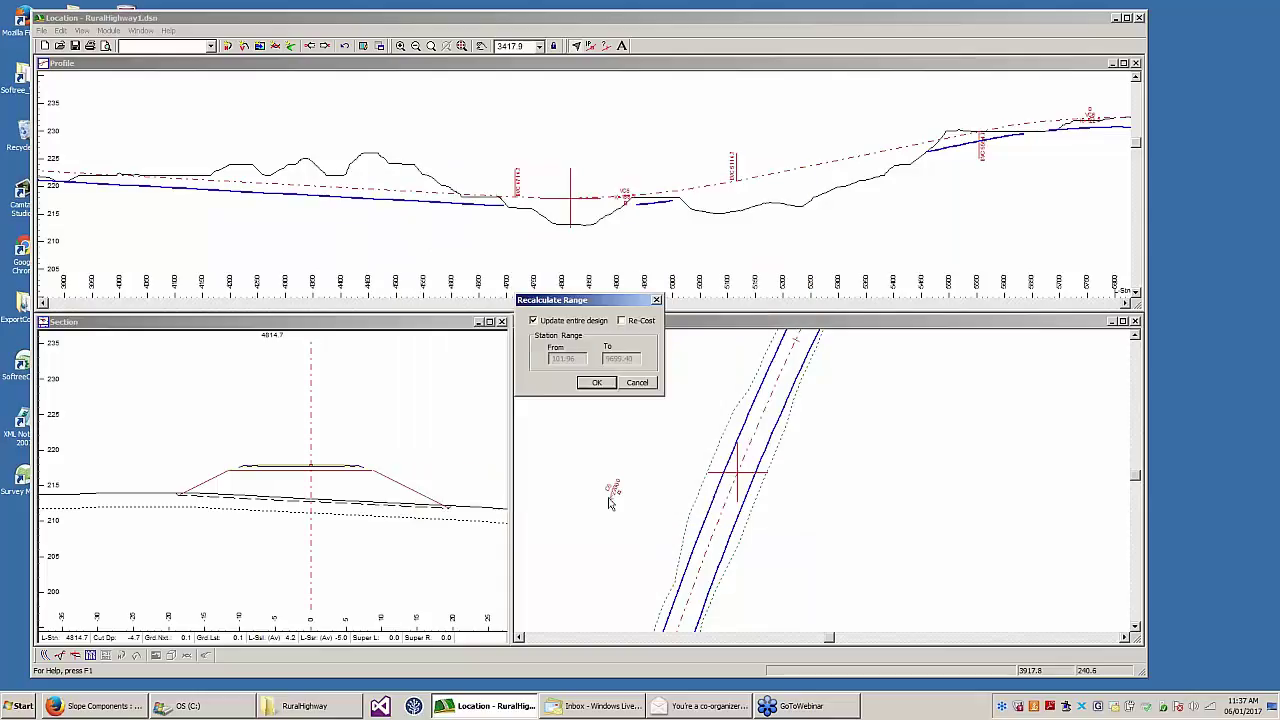
left_click(596, 382)
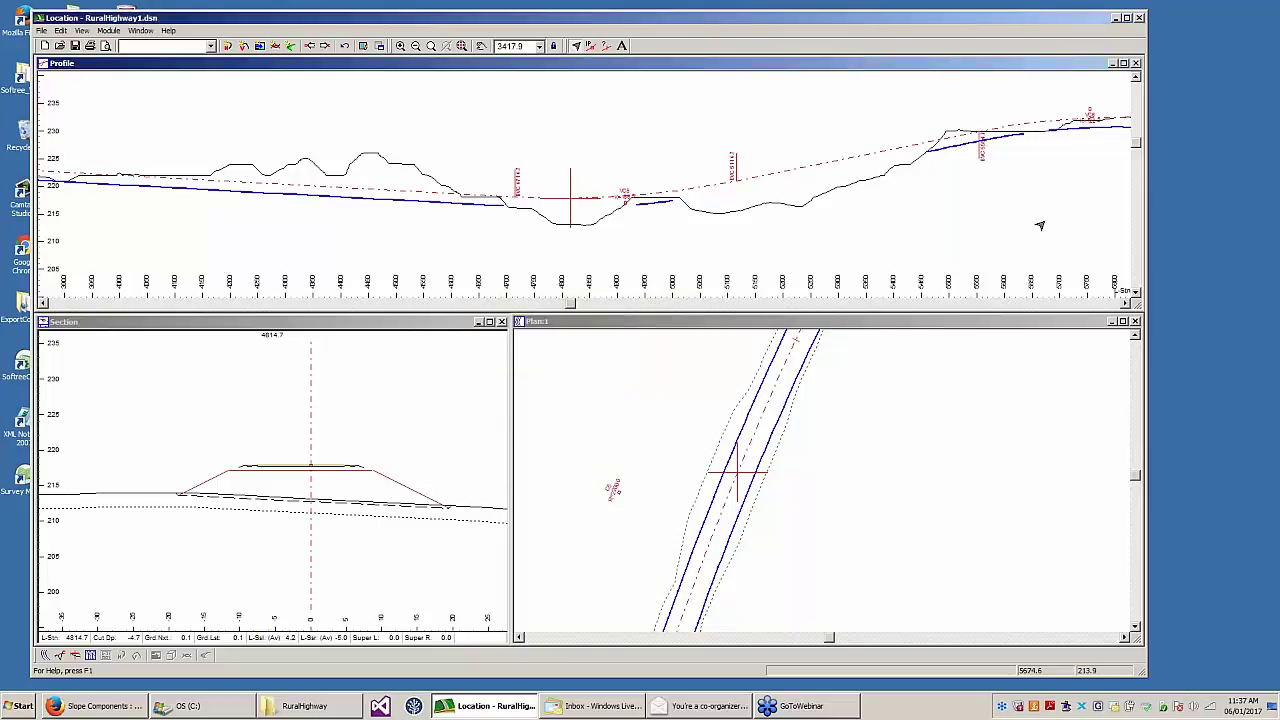
- Examine the left ditch line in the profile around the start of the ditch override range
middle_click_drag(1040, 226, 528, 275)
middle_click_drag(848, 260, 660, 217)
scroll(572, 193, "up", 1)
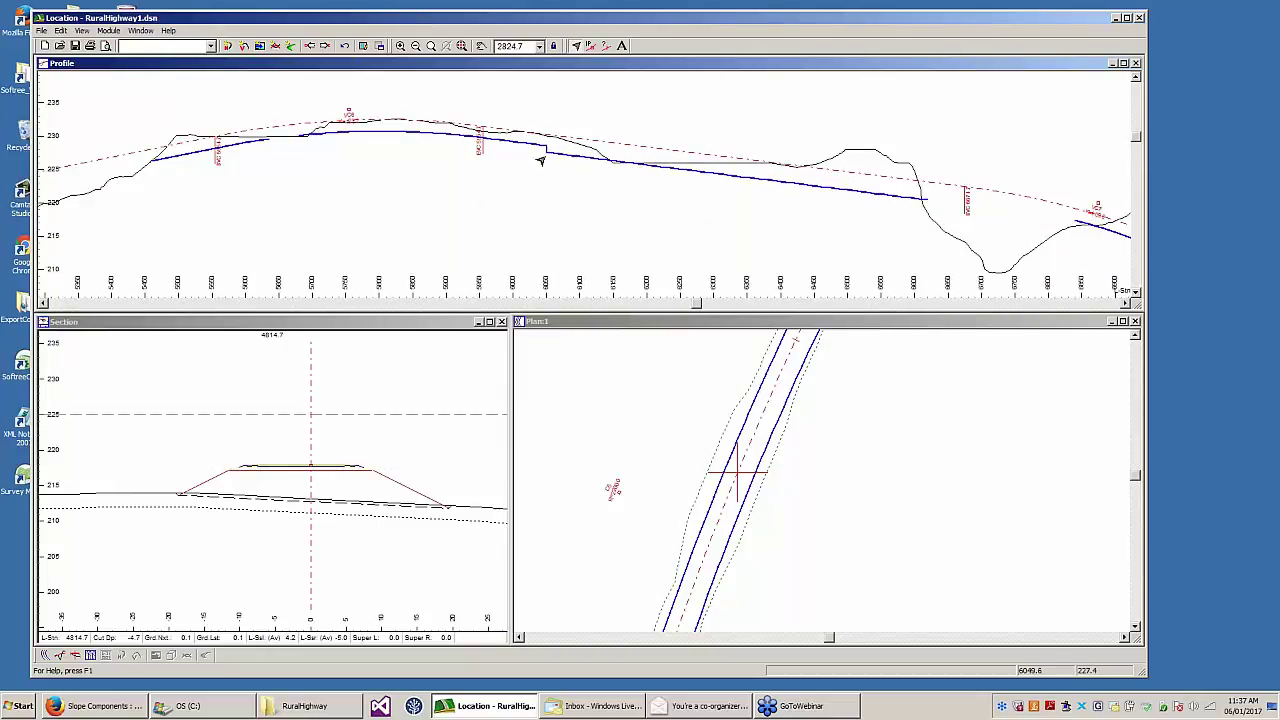
scroll(703, 251, "up", 1)
scroll(694, 249, "up", 2)
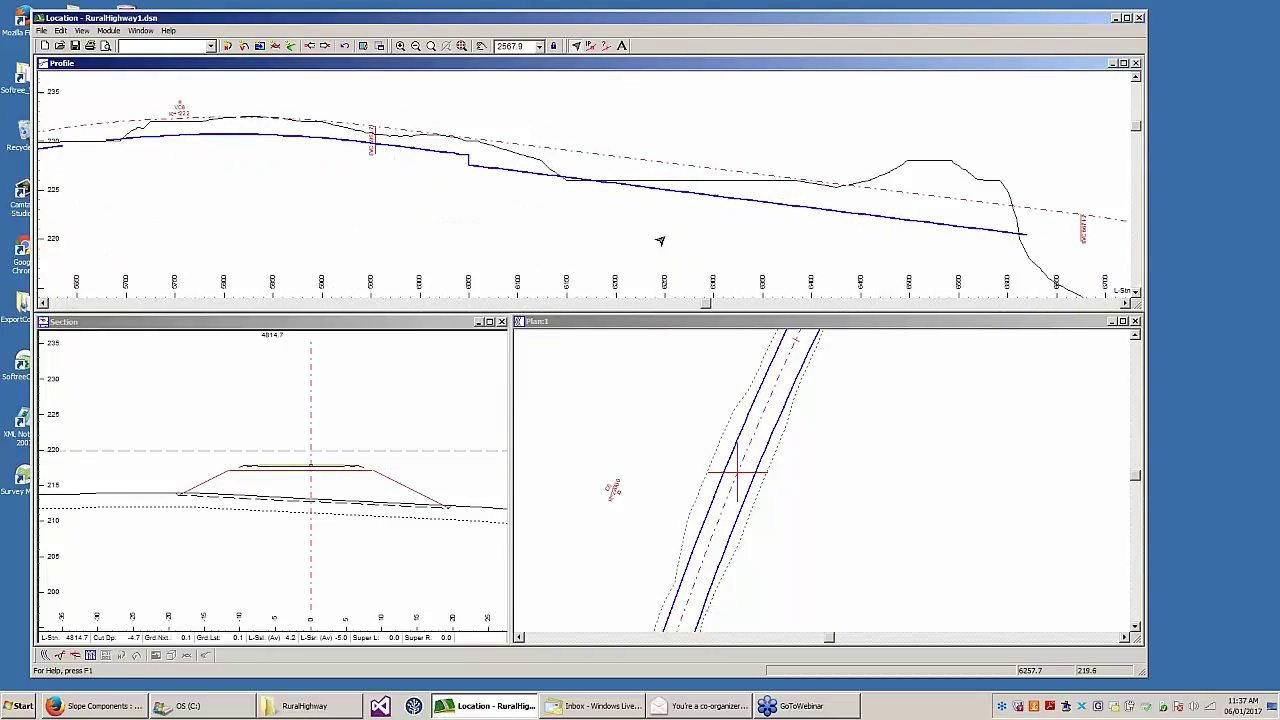
middle_click_drag(539, 258, 564, 261)
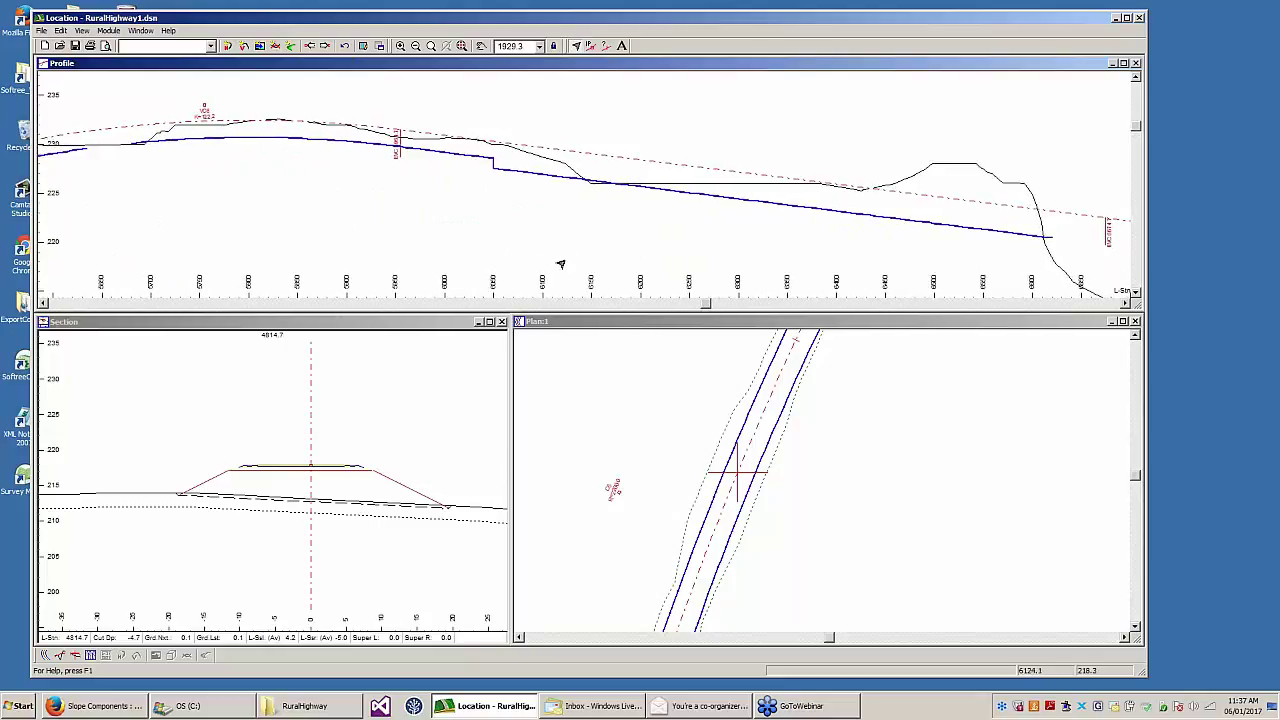
middle_click_drag(488, 182, 546, 209)
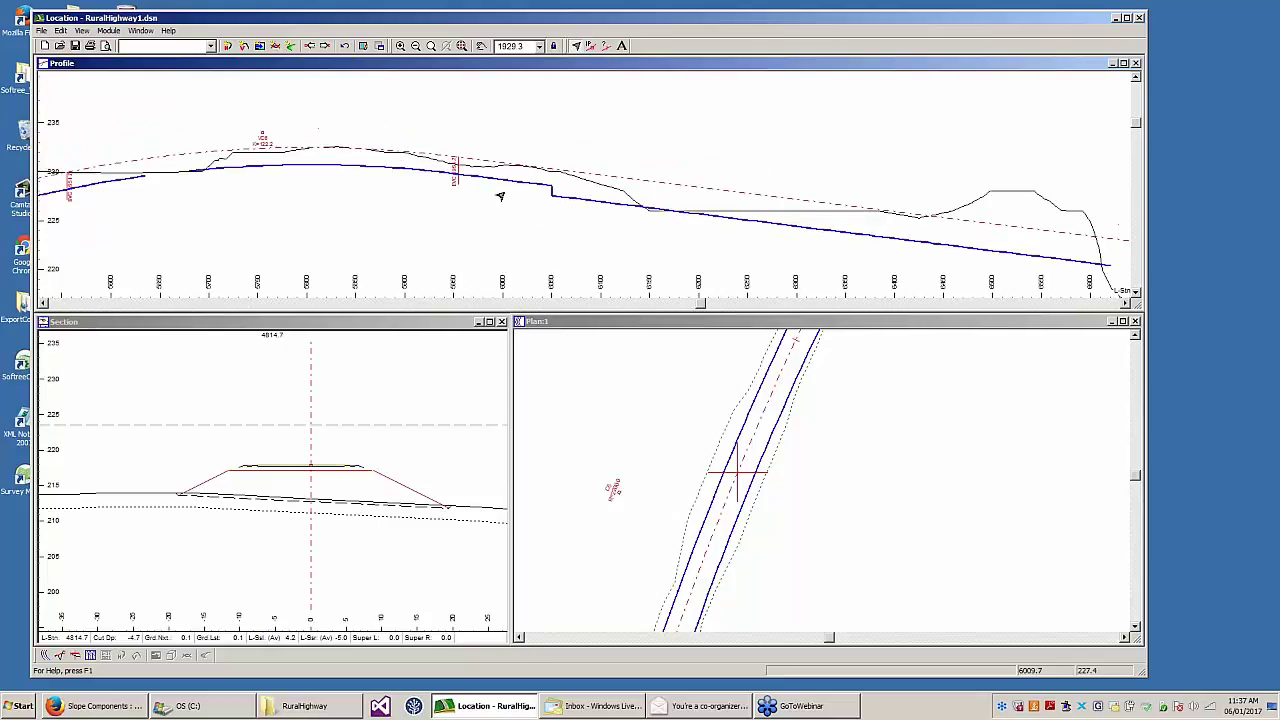
mouse_move(486, 183)
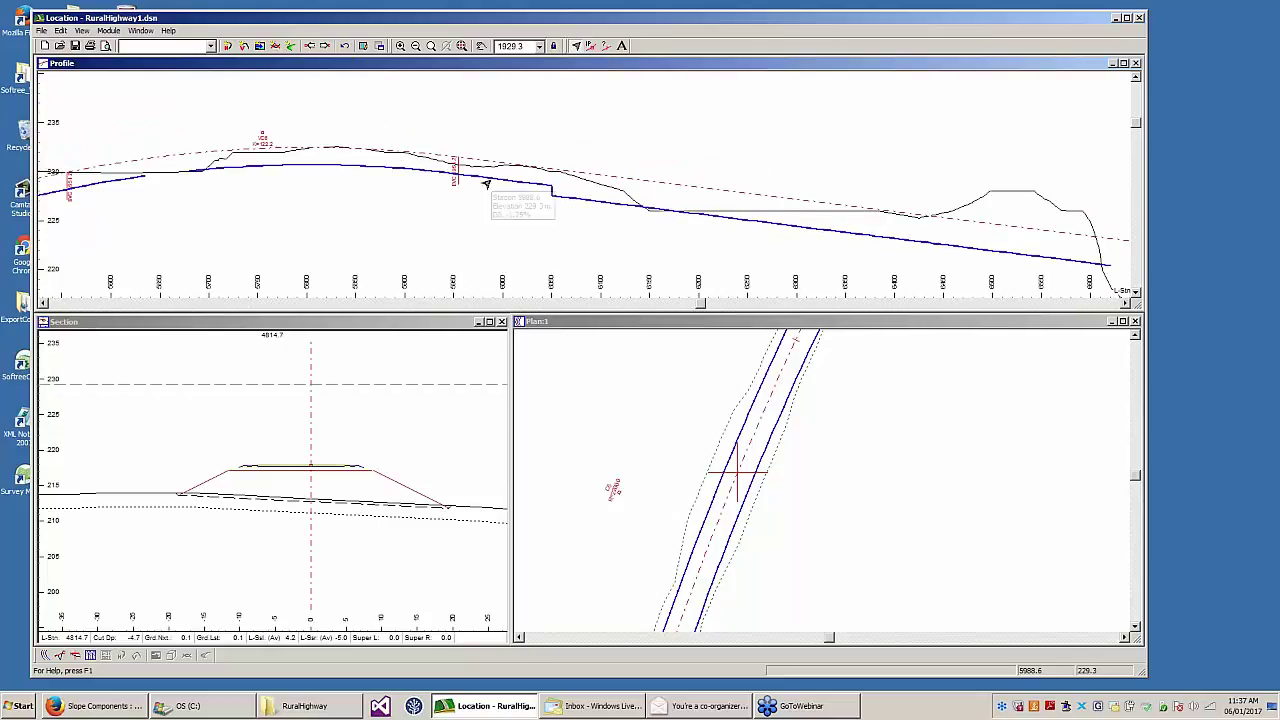
left_click(445, 155)
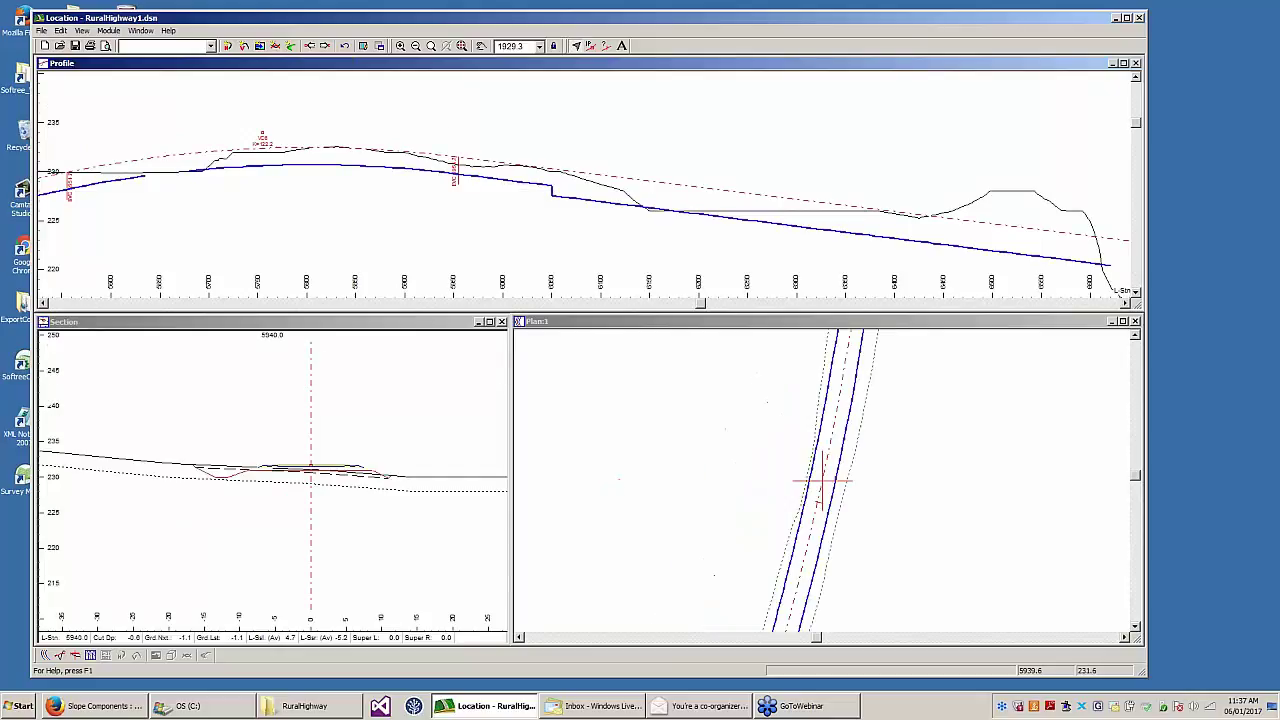
left_click(60, 31)
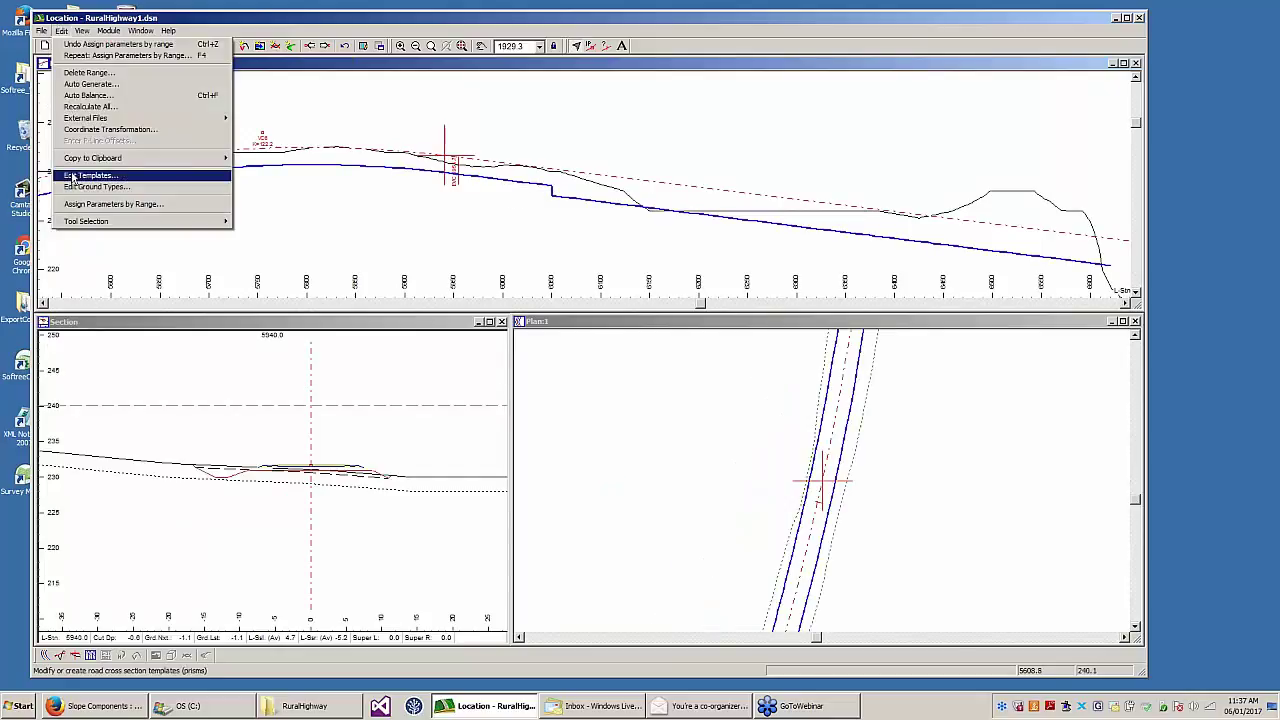
left_click(95, 172)
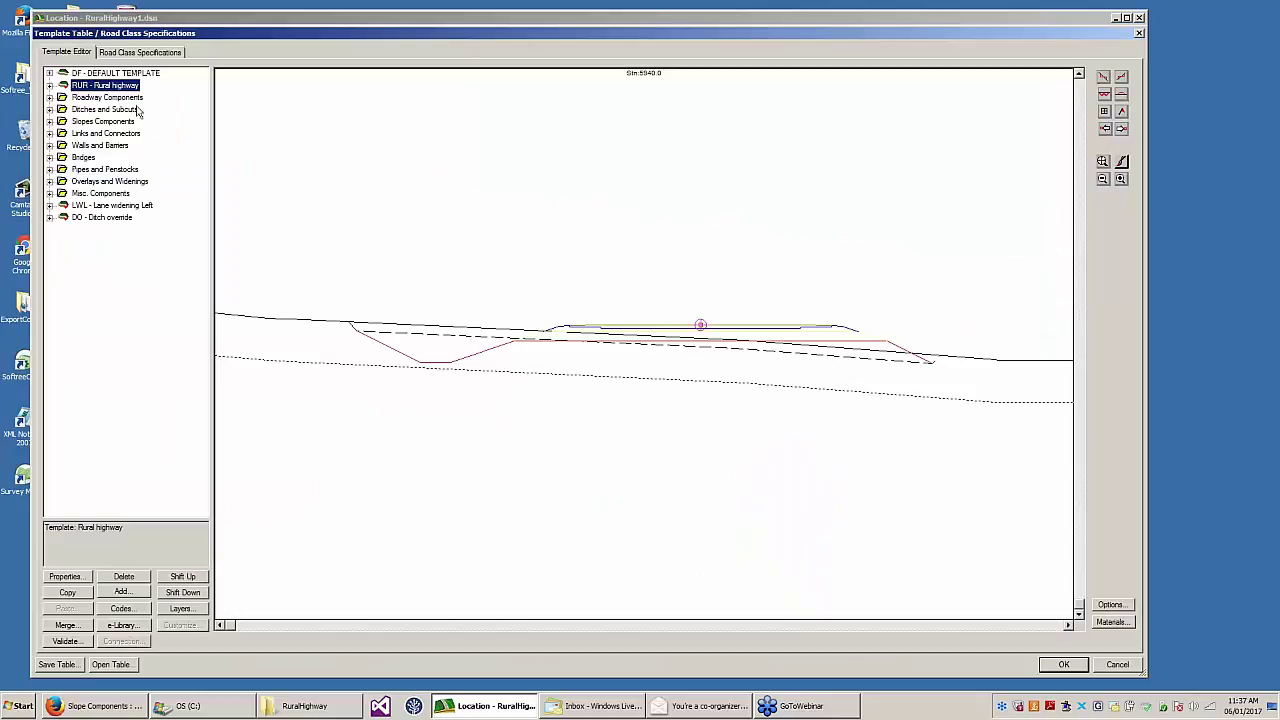
left_click(1122, 666)
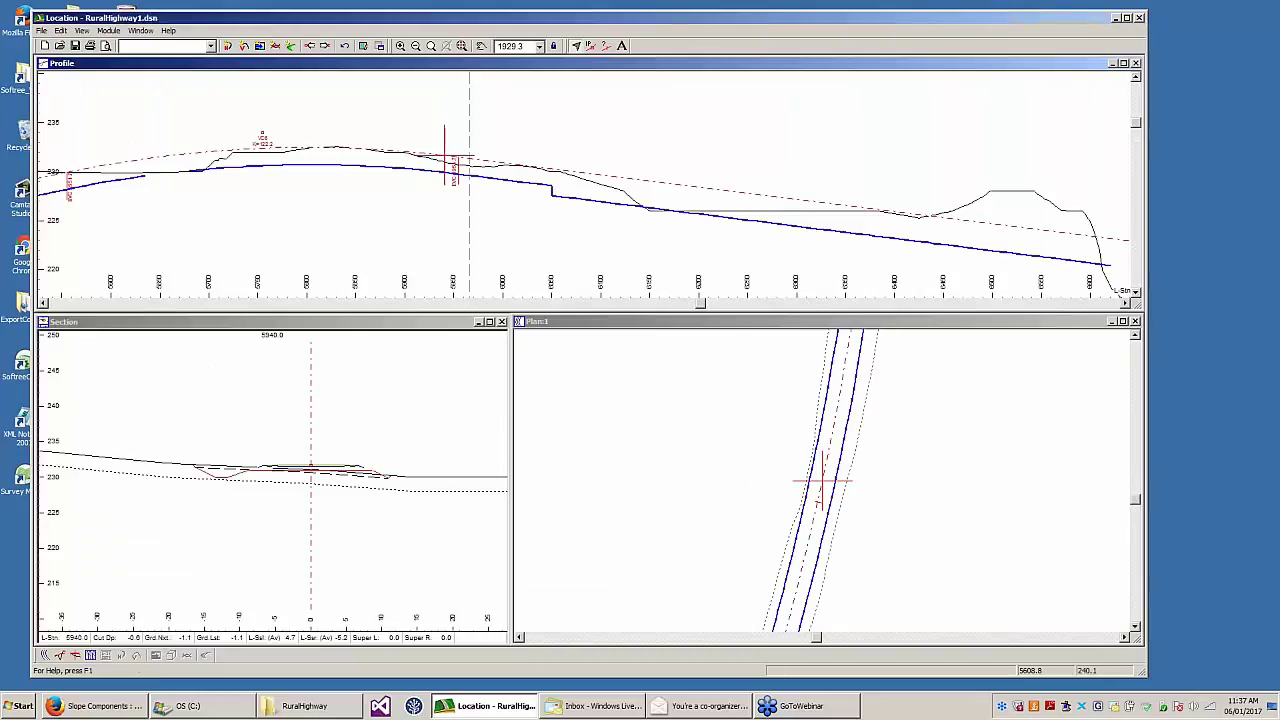
- Move to station 6174.7 and review the components of the DO template in the template table, leaving it unedited
left_click(673, 183)
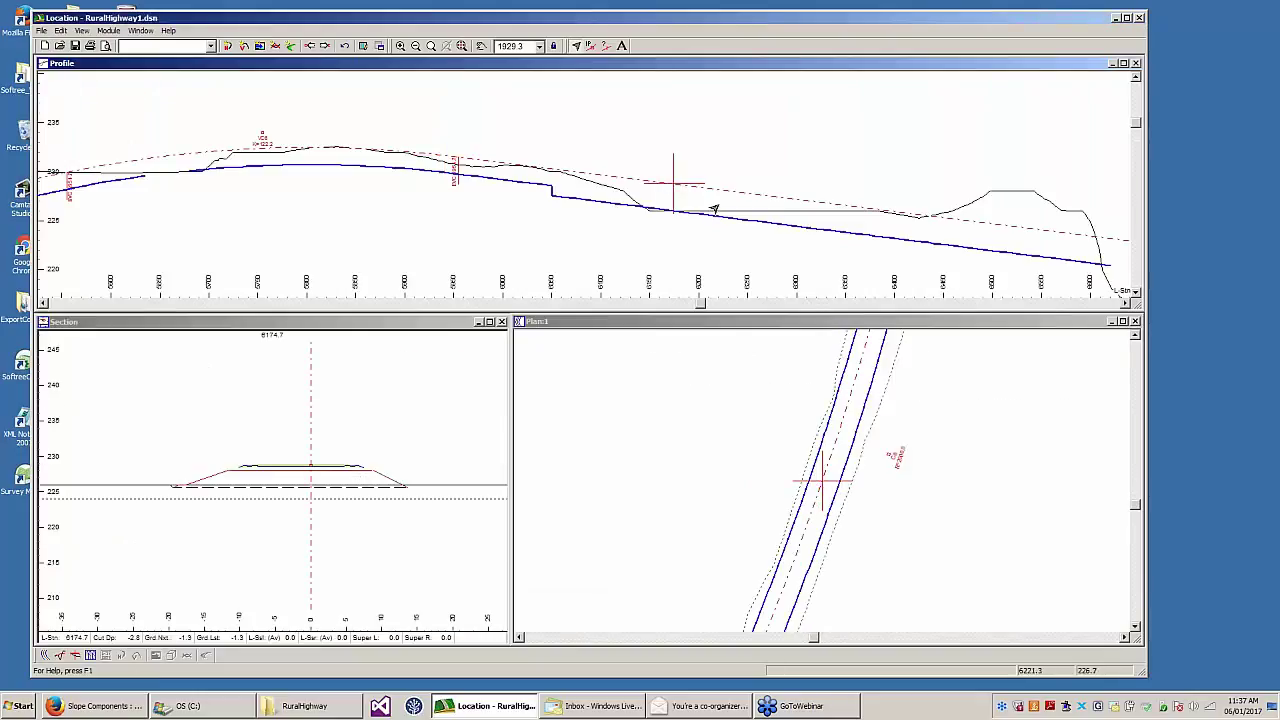
left_click(61, 30)
left_click(76, 177)
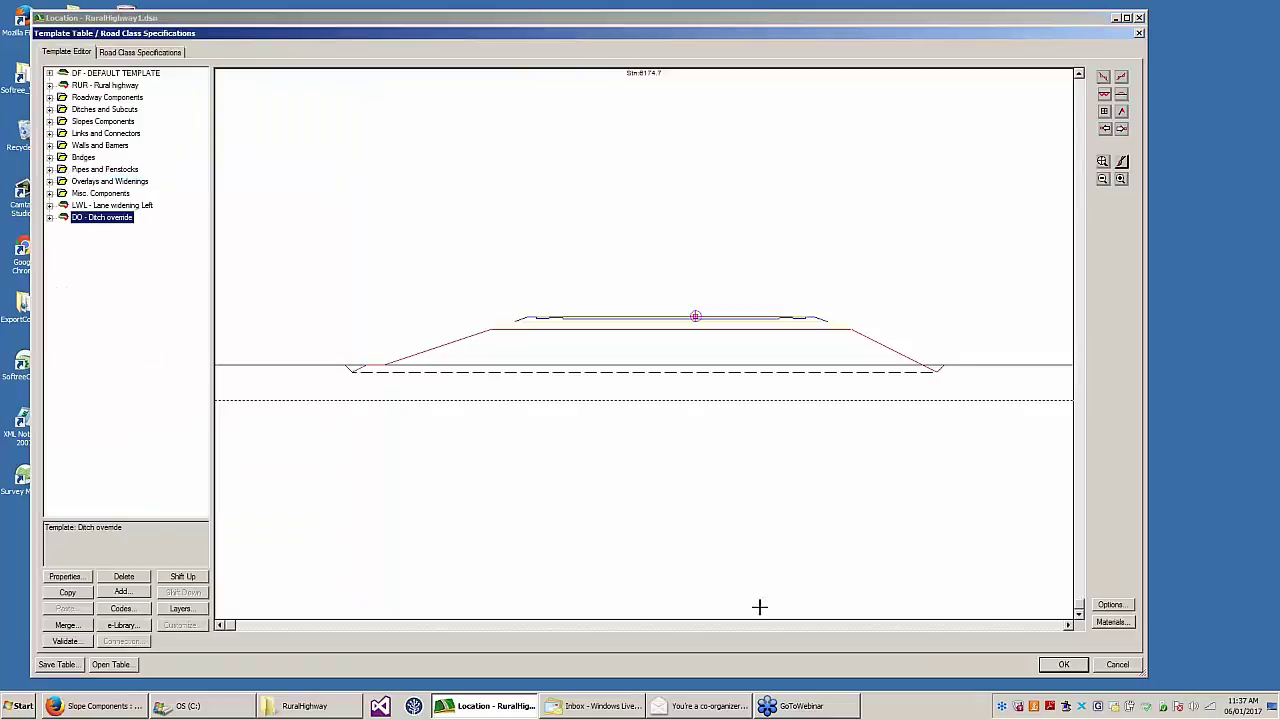
left_click(50, 218)
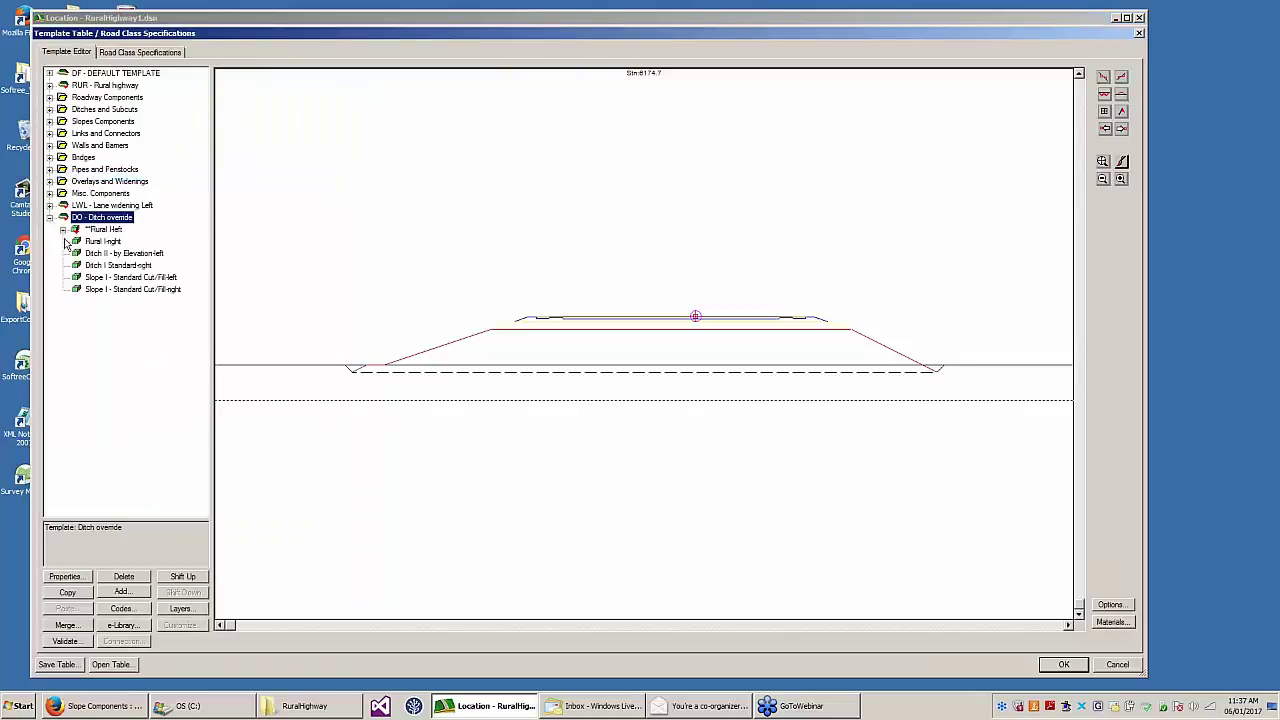
left_click(1100, 665)
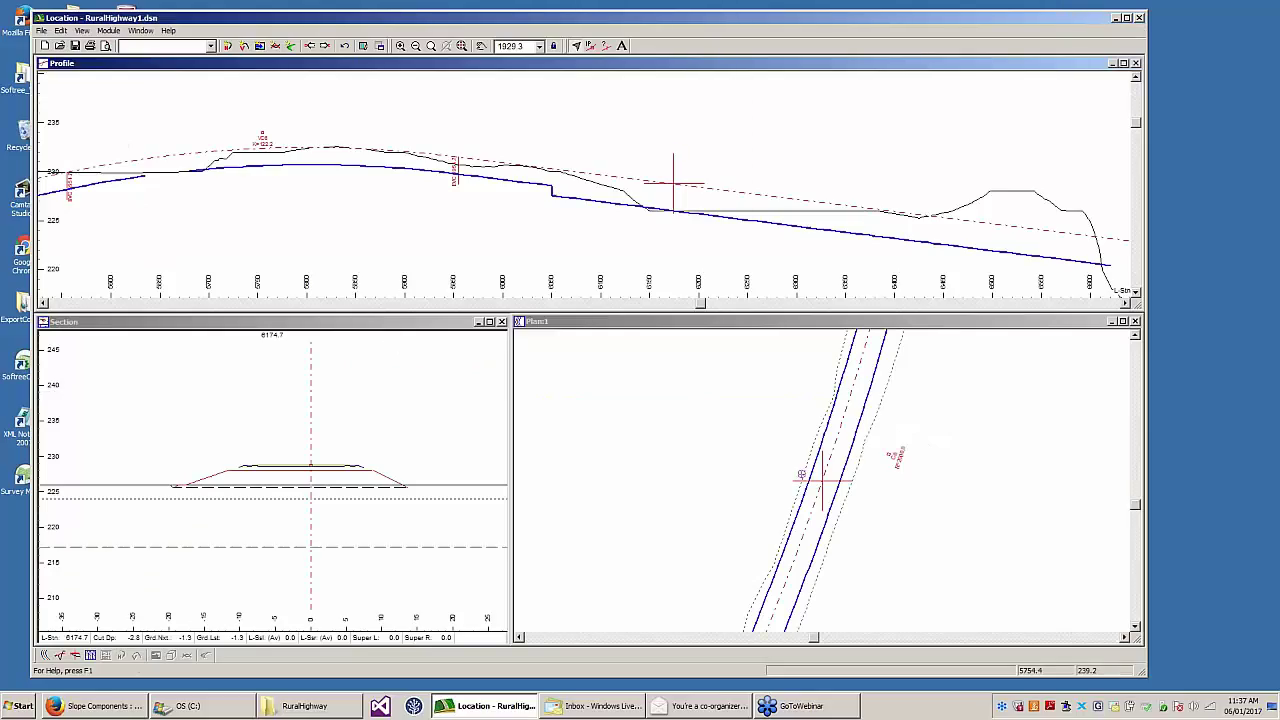
- Open the parameter overrides of the by-range assignments and select the DitchElev (Left) parameter
scroll(445, 245, "up", 5)
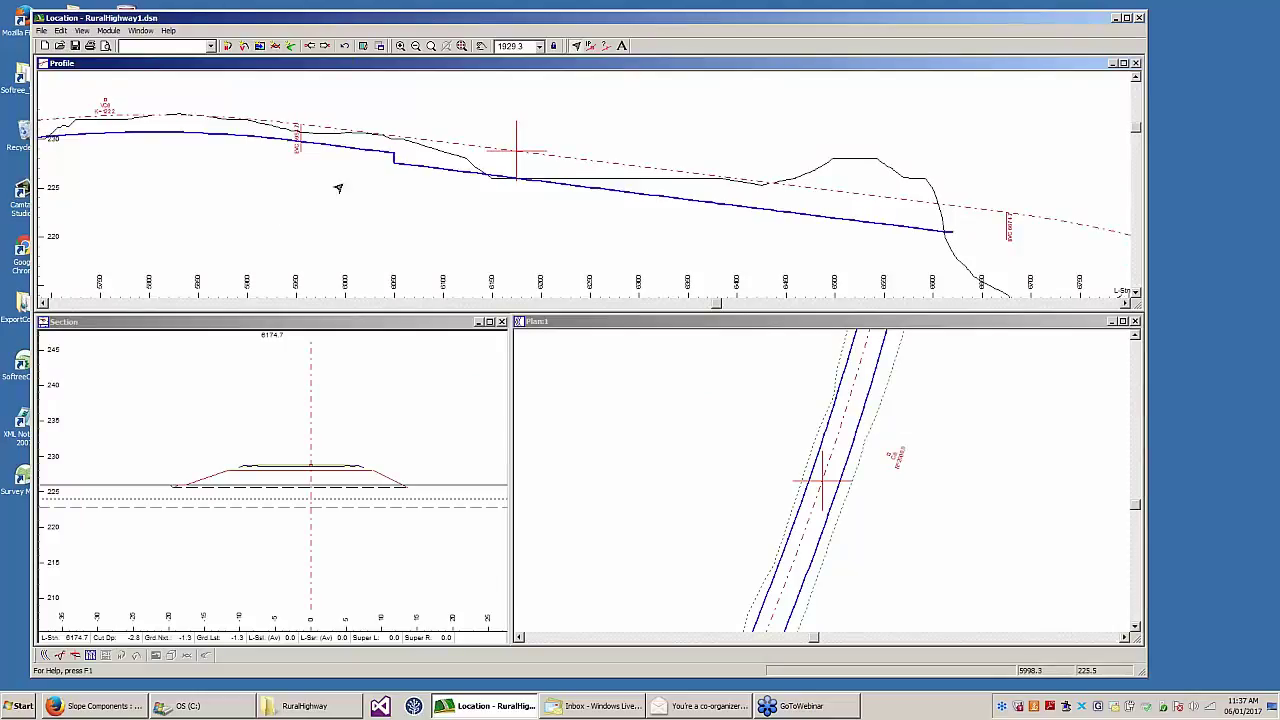
middle_click_drag(299, 114, 319, 141)
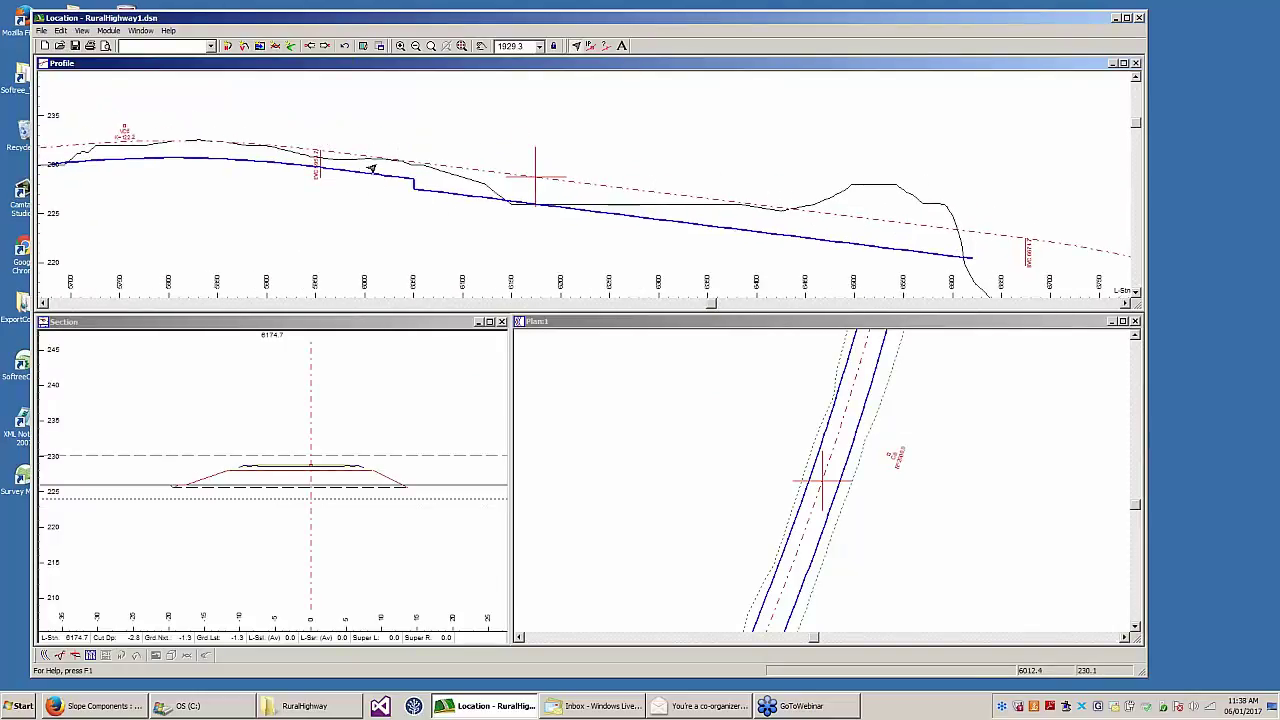
left_click(61, 31)
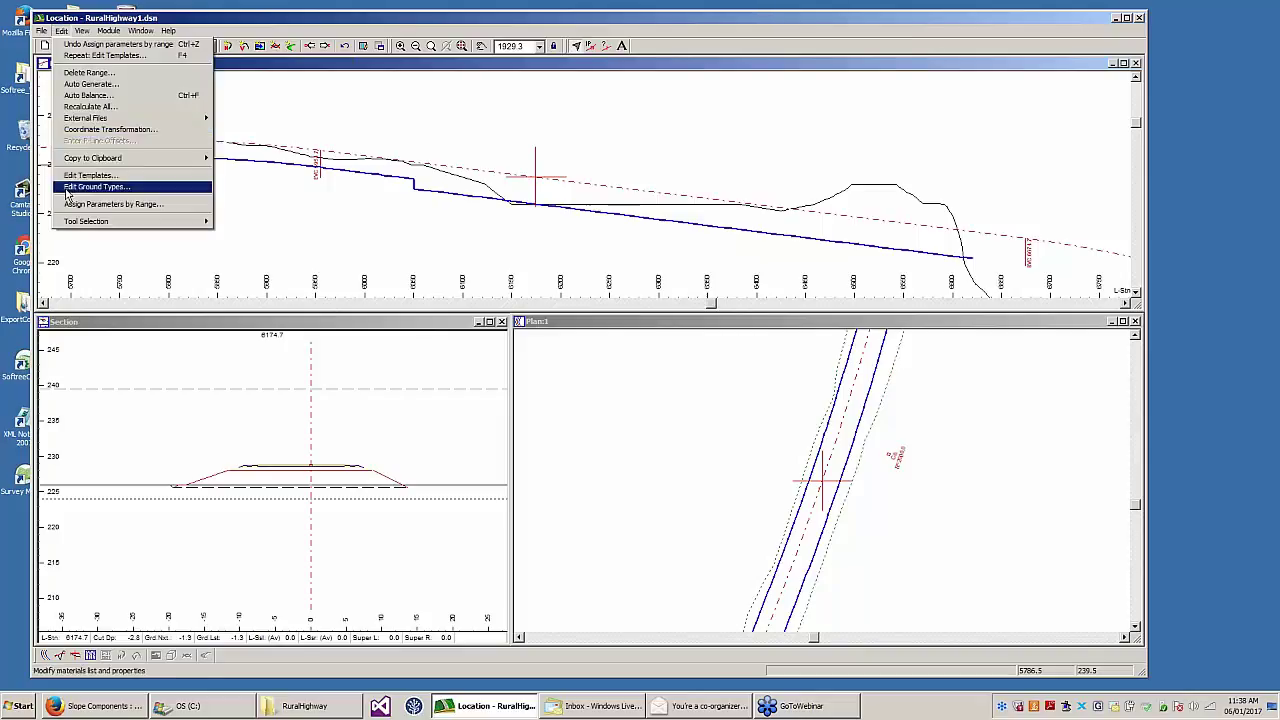
left_click(80, 205)
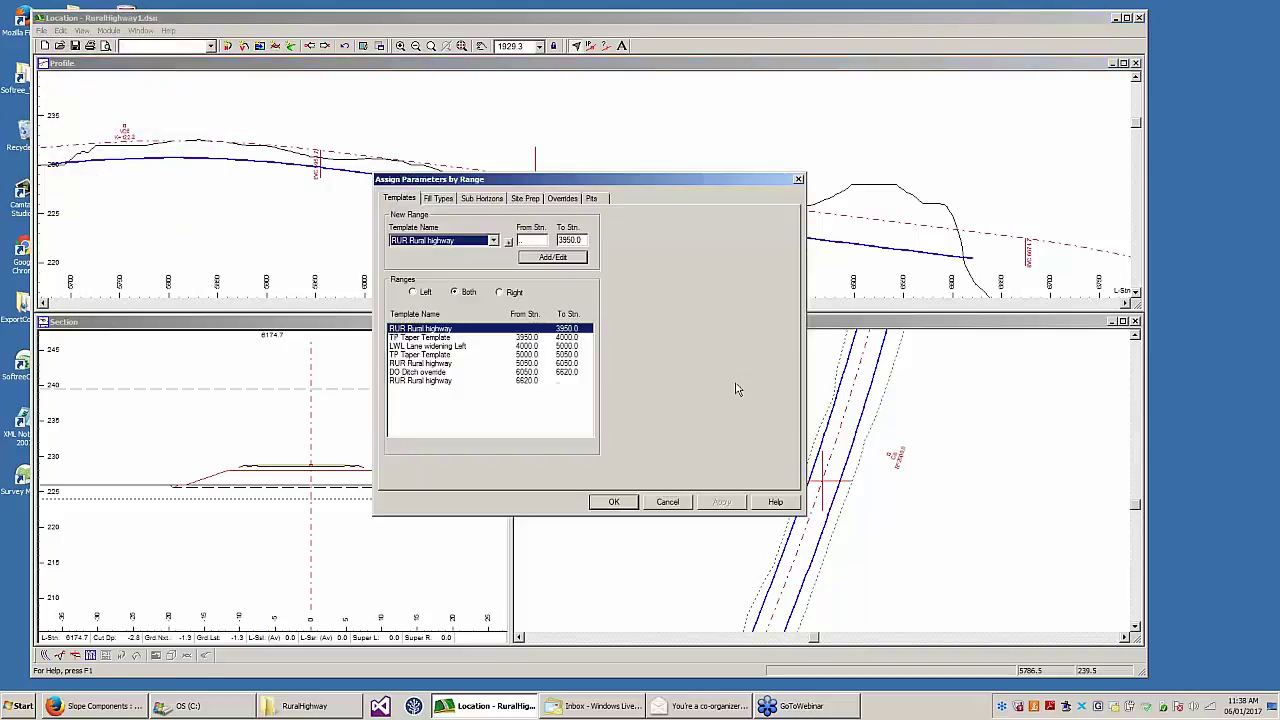
left_click(562, 198)
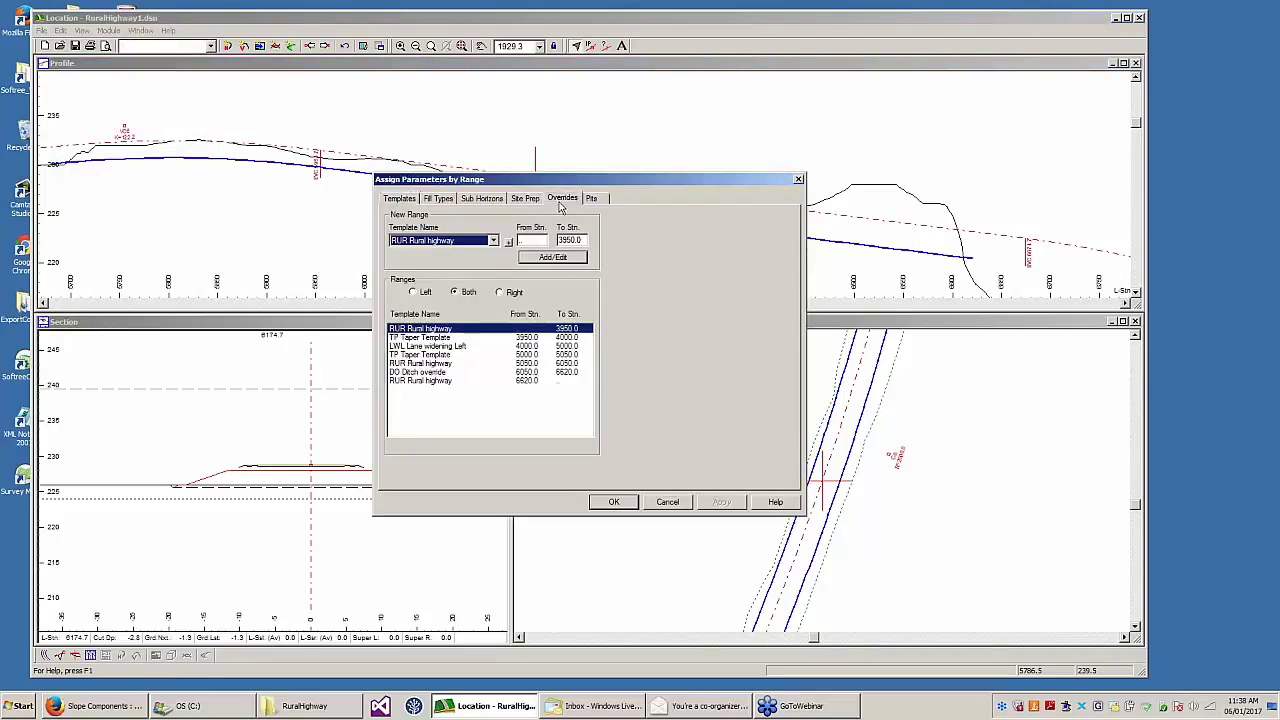
left_click(532, 227)
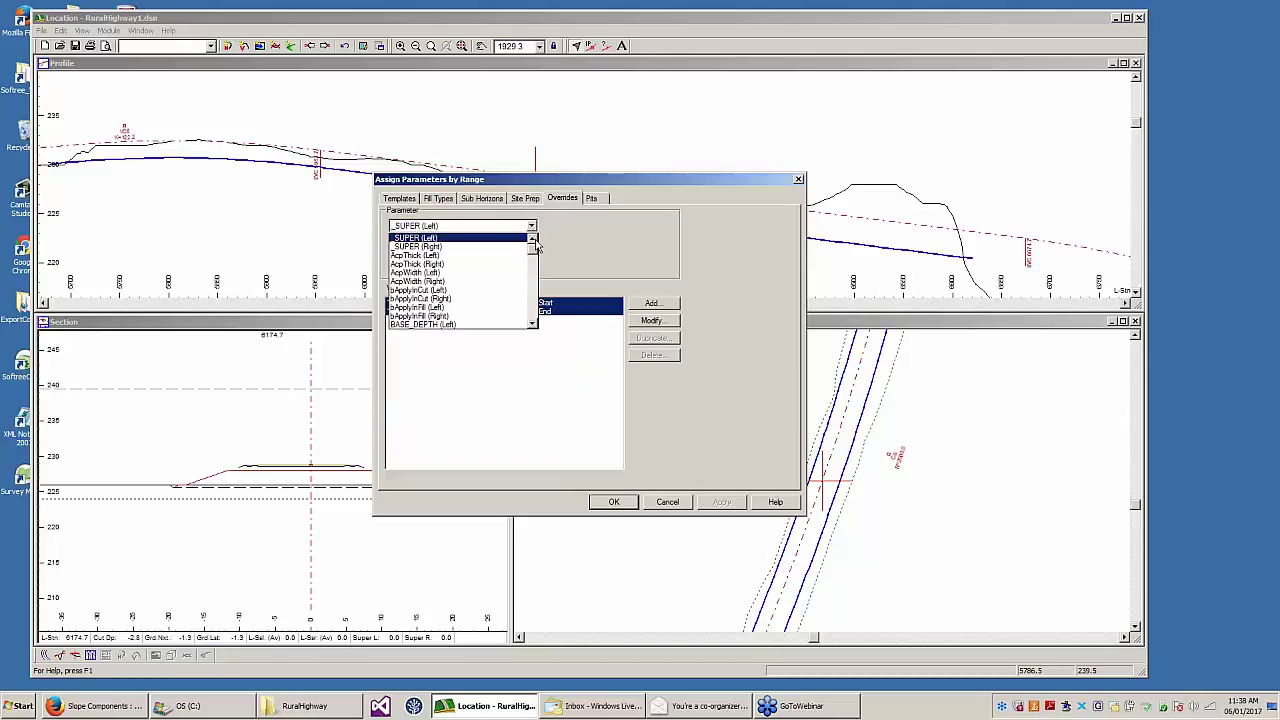
left_click_drag(534, 250, 534, 297)
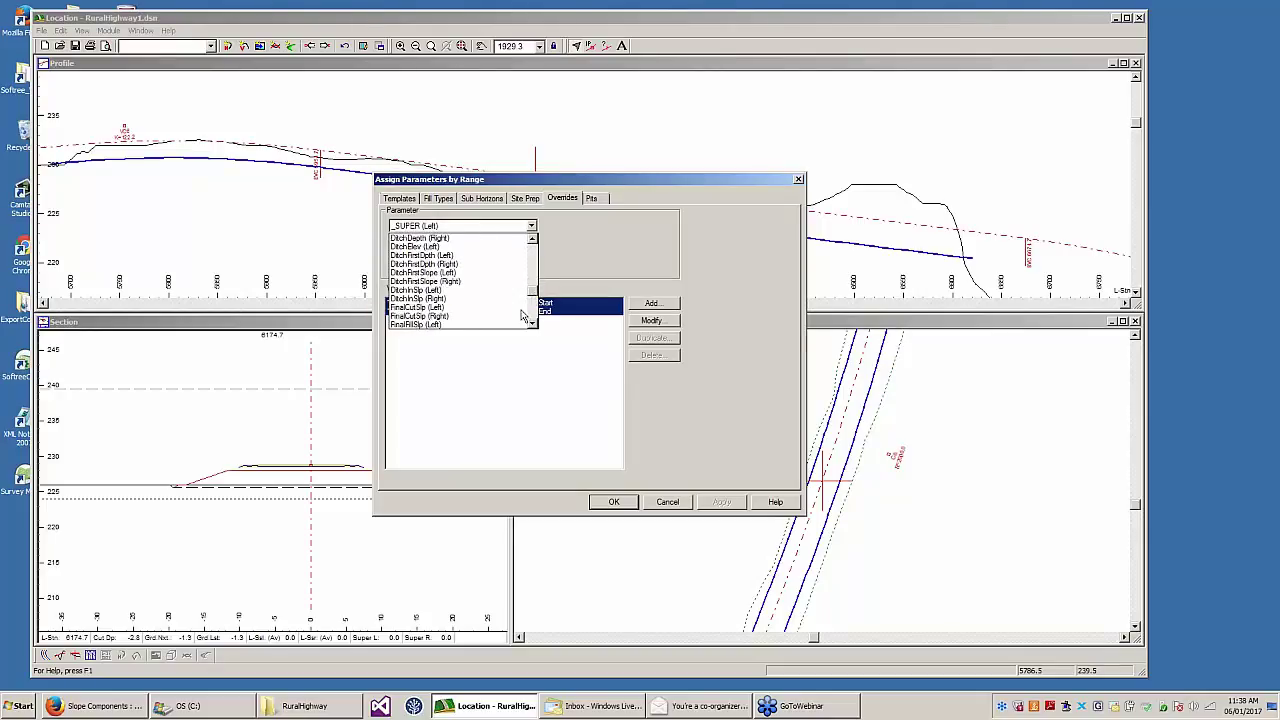
left_click(418, 247)
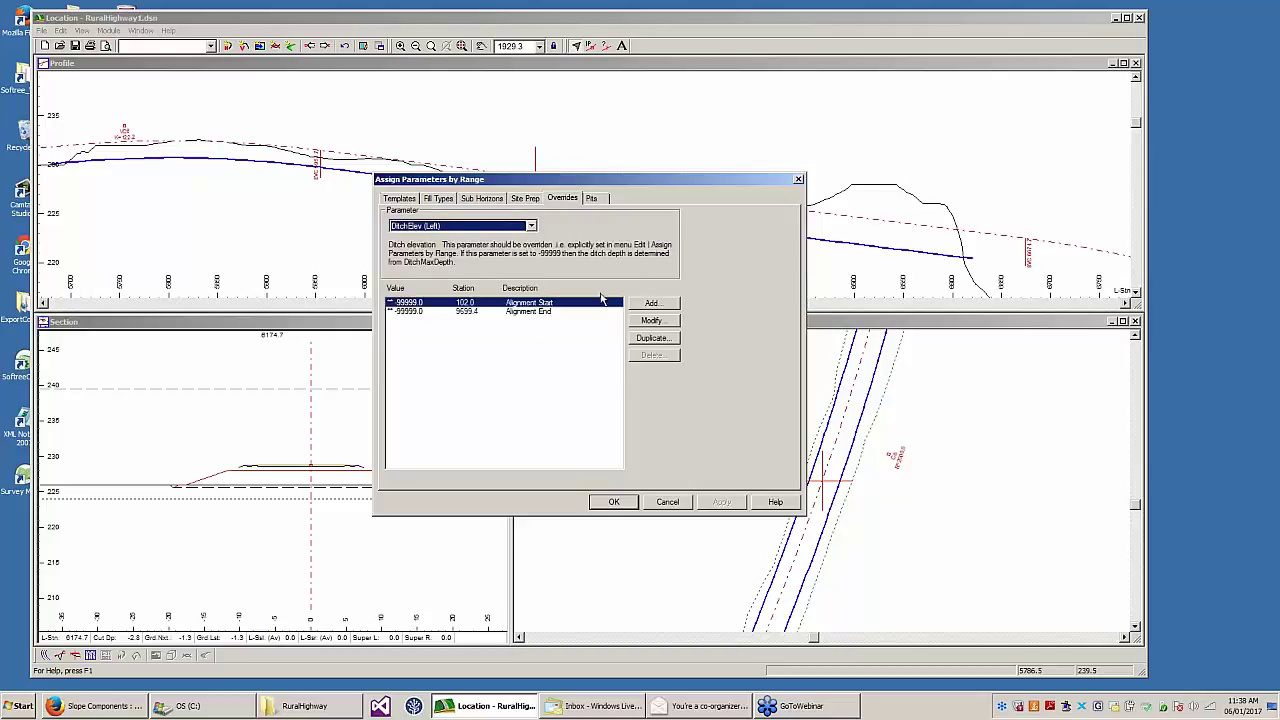
- Add a DitchElev (Left) override at station 6050 with an elevation of 228.60 instead of the default
left_click(651, 305)
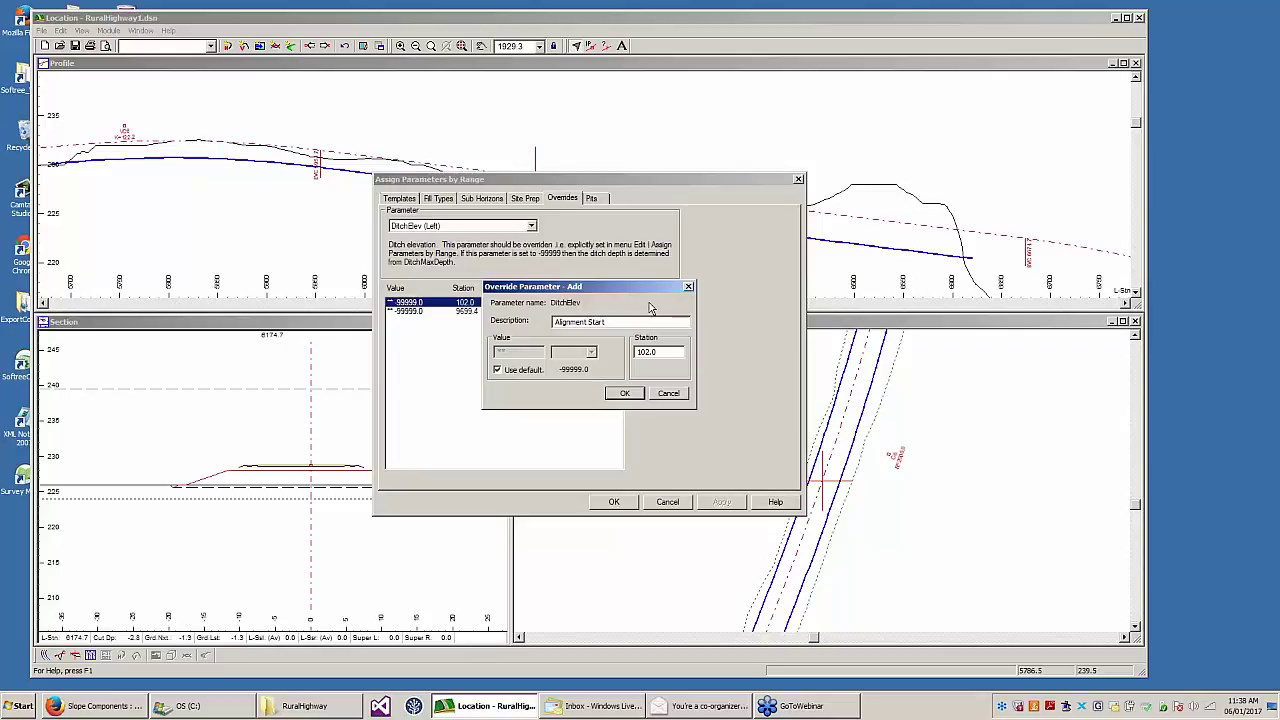
double_click(667, 352)
type("6050")
left_click(522, 370)
double_click(500, 352)
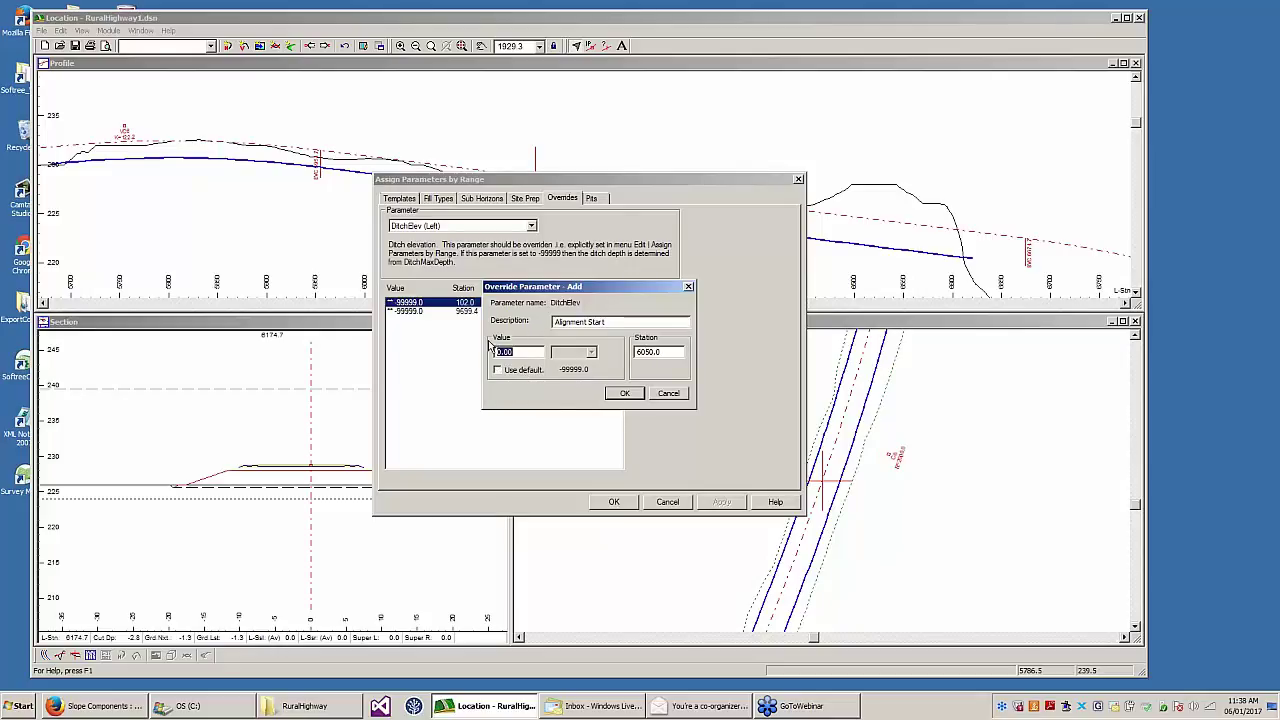
type("228")
left_click(624, 396)
left_click(625, 393)
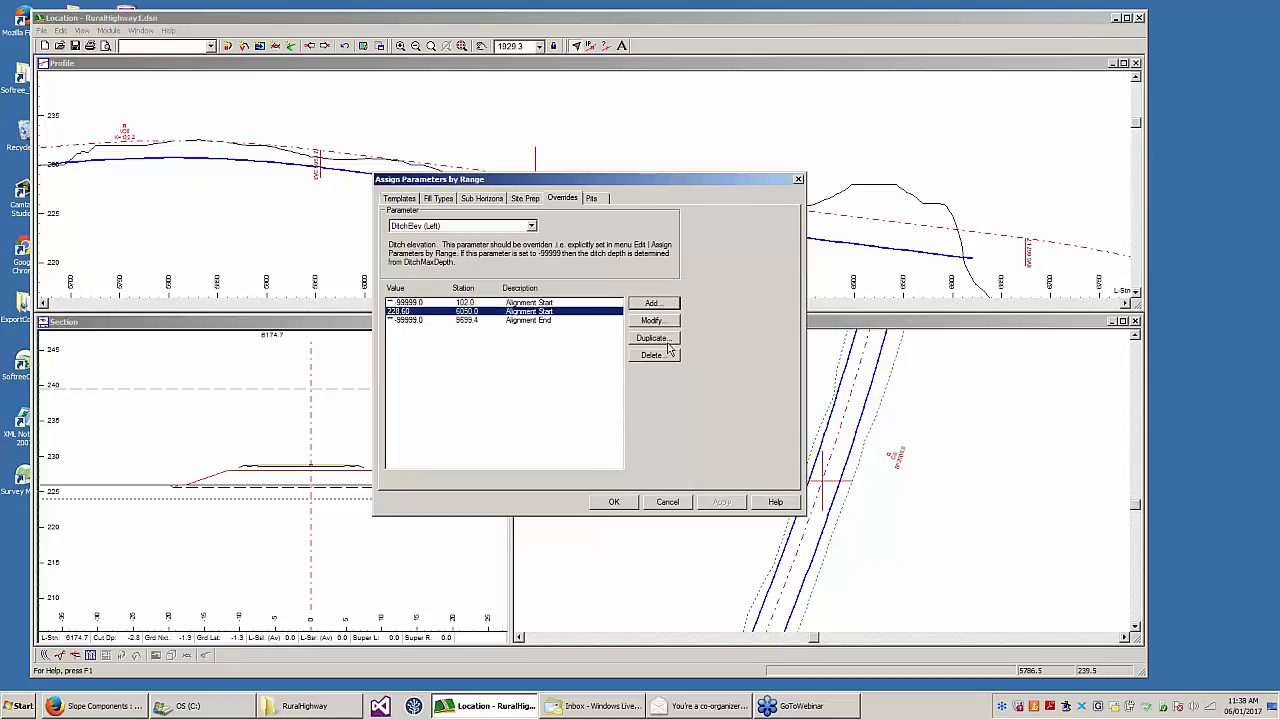
- Add a second DitchElev (Left) override of 220 at station 6620, accept the assignments and recalculate the entire design
left_click(666, 306)
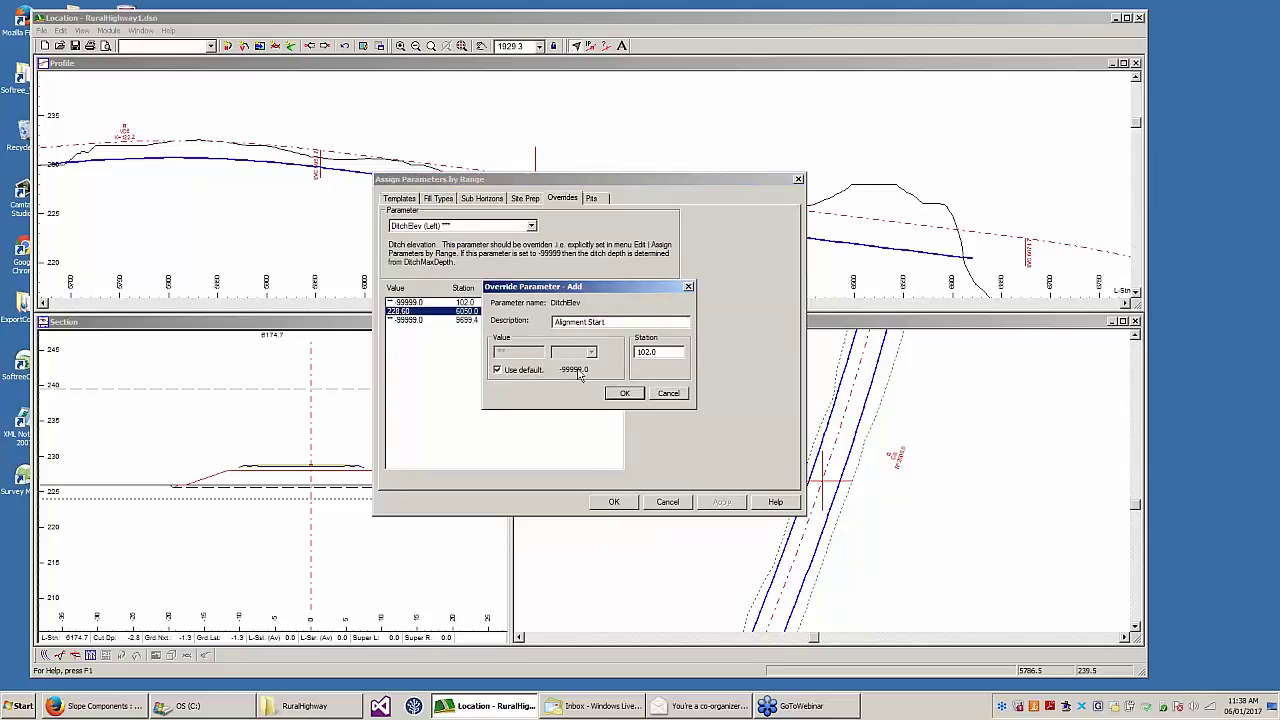
left_click(498, 370)
left_click_drag(667, 350, 594, 349)
type("6620")
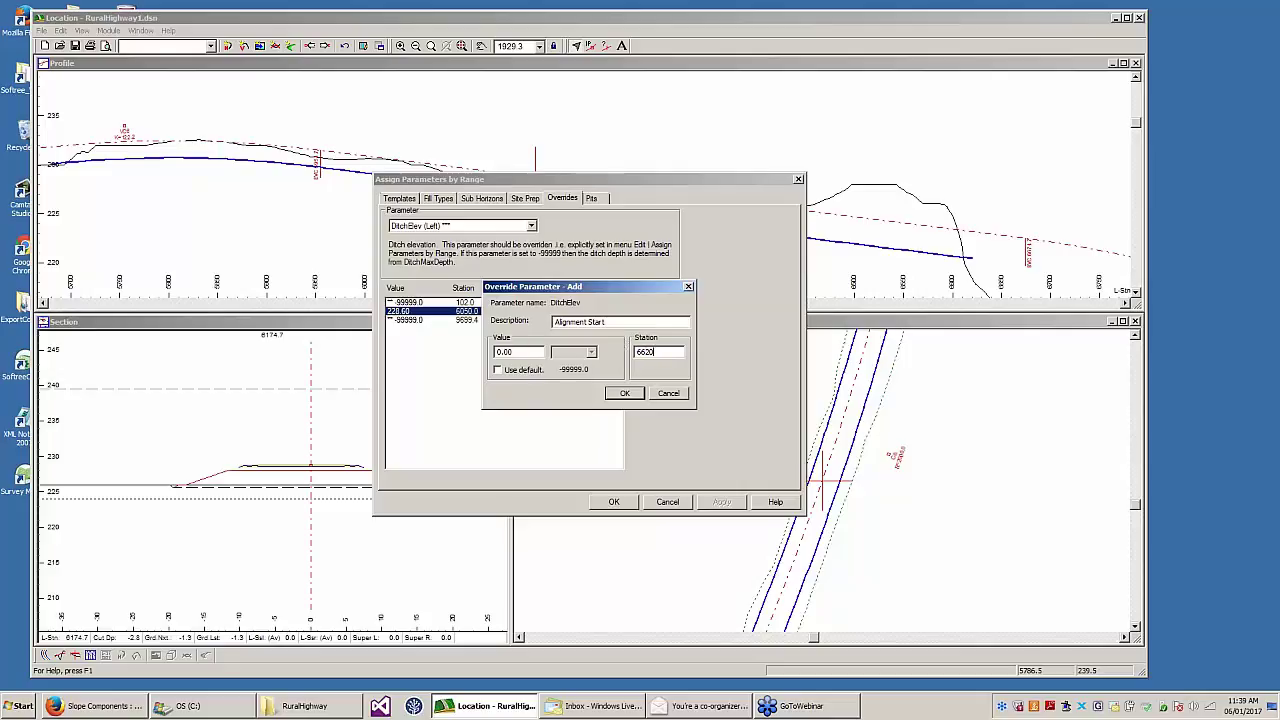
double_click(512, 351)
type("220")
left_click(627, 393)
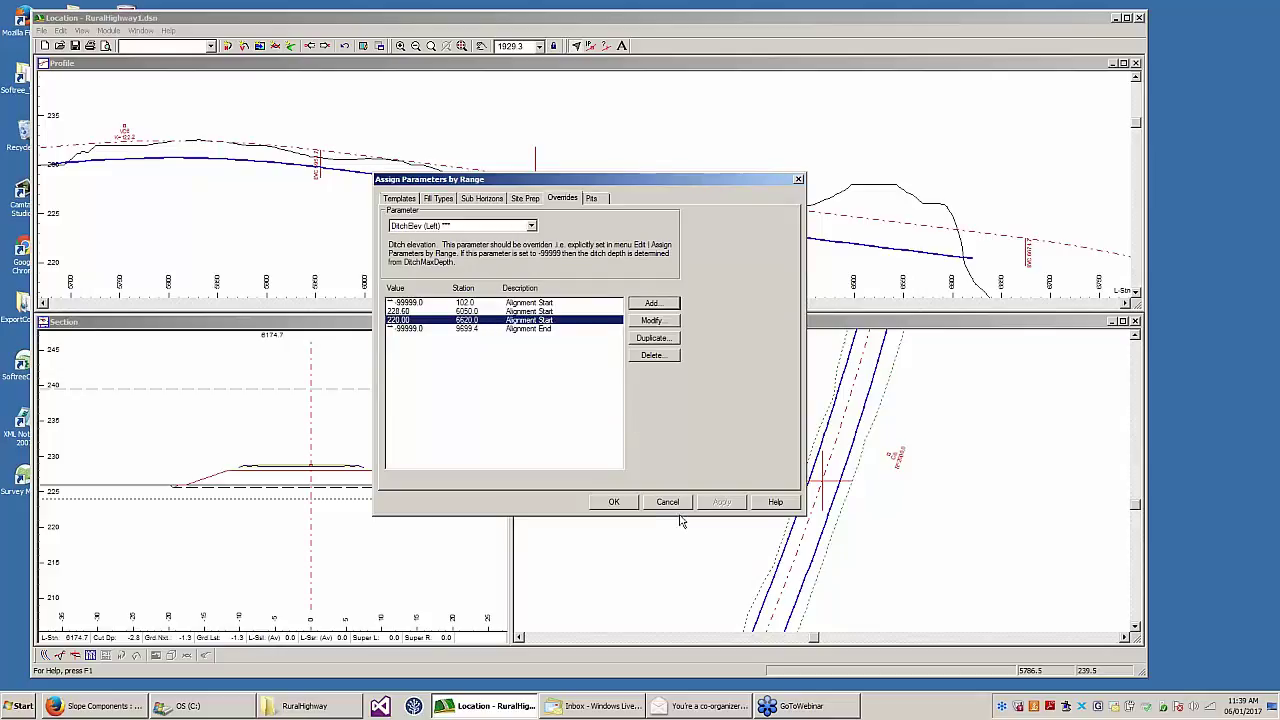
left_click(614, 502)
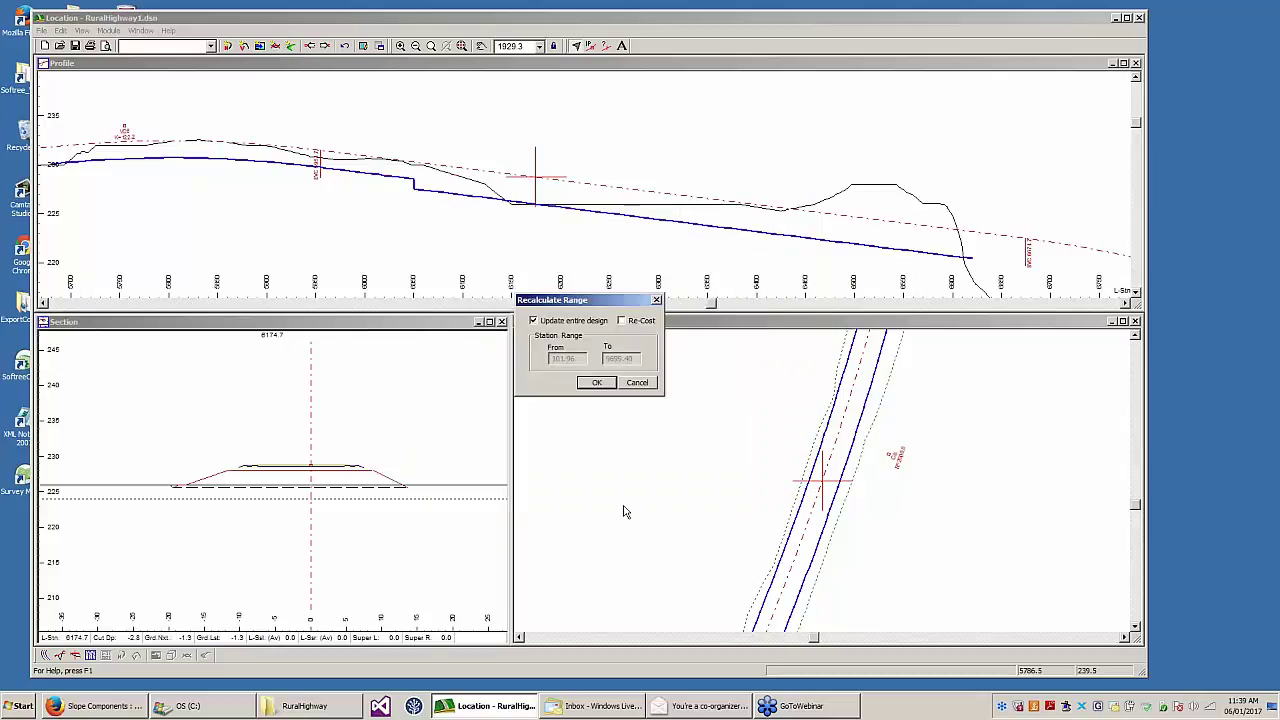
left_click(613, 383)
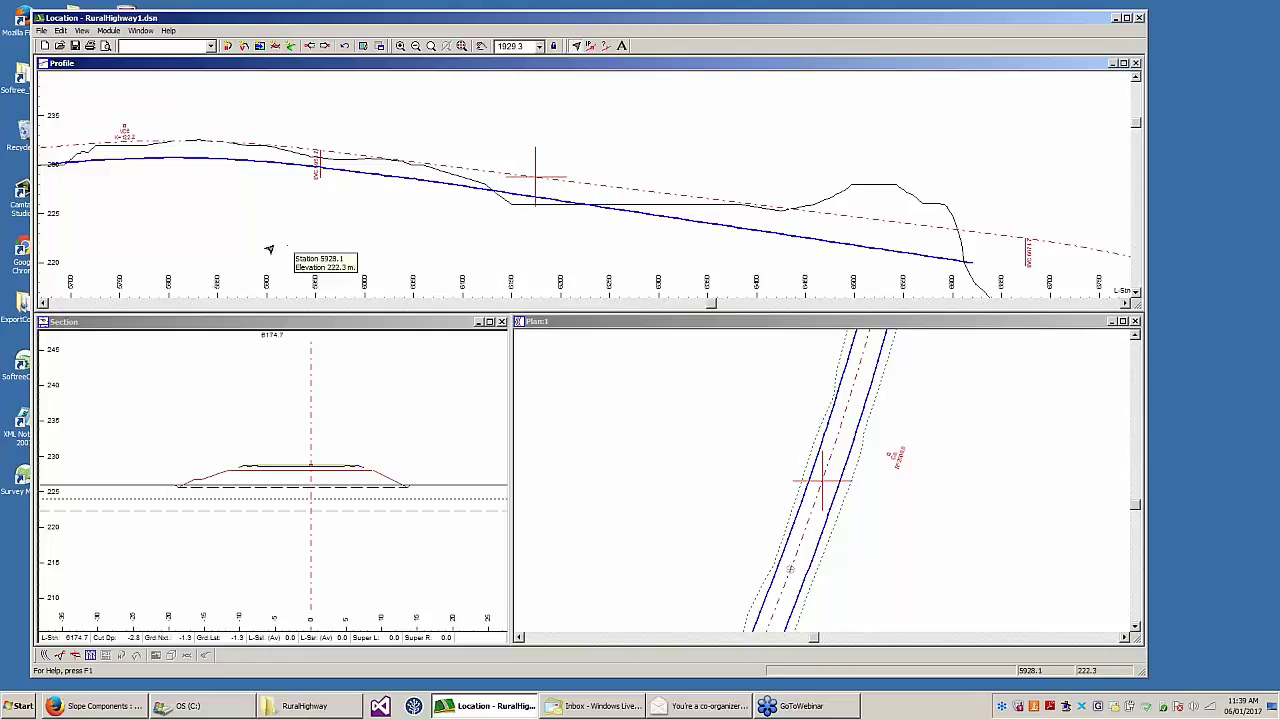
- Examine the left ditch line in the profile between the two override stations, 6050 and 6620
scroll(237, 200, "down", 3)
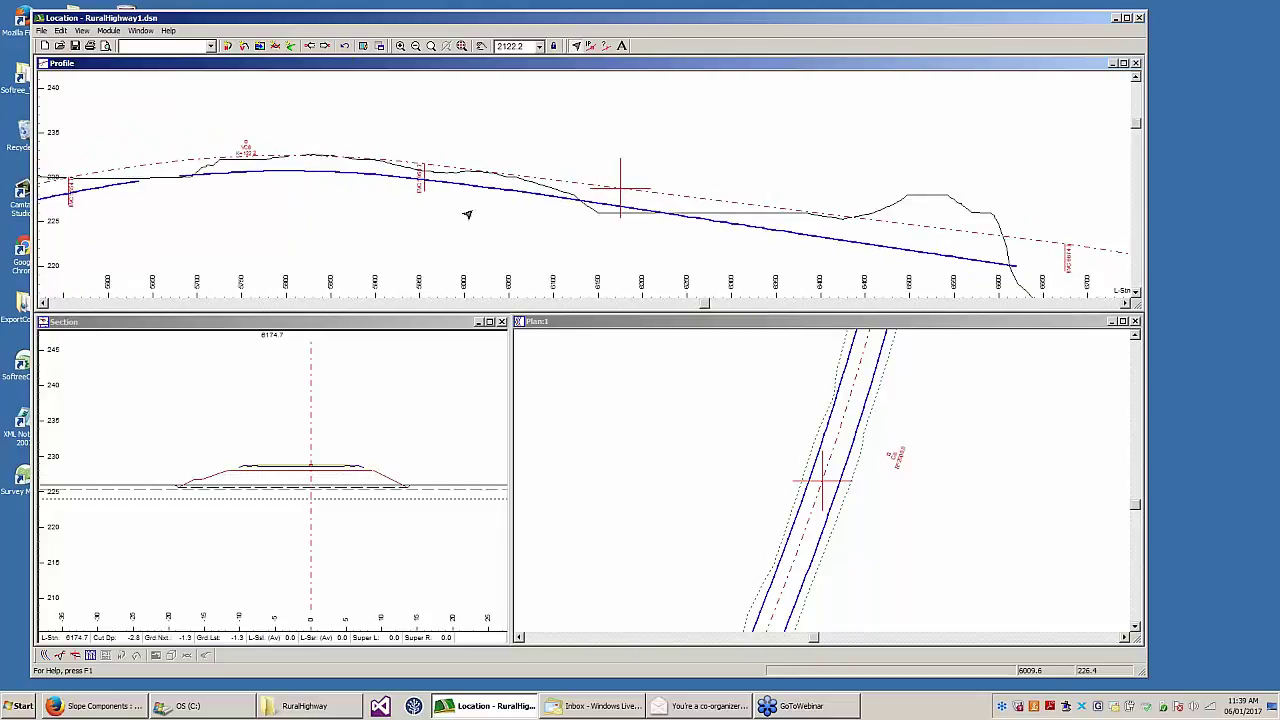
middle_click_drag(467, 214, 330, 191)
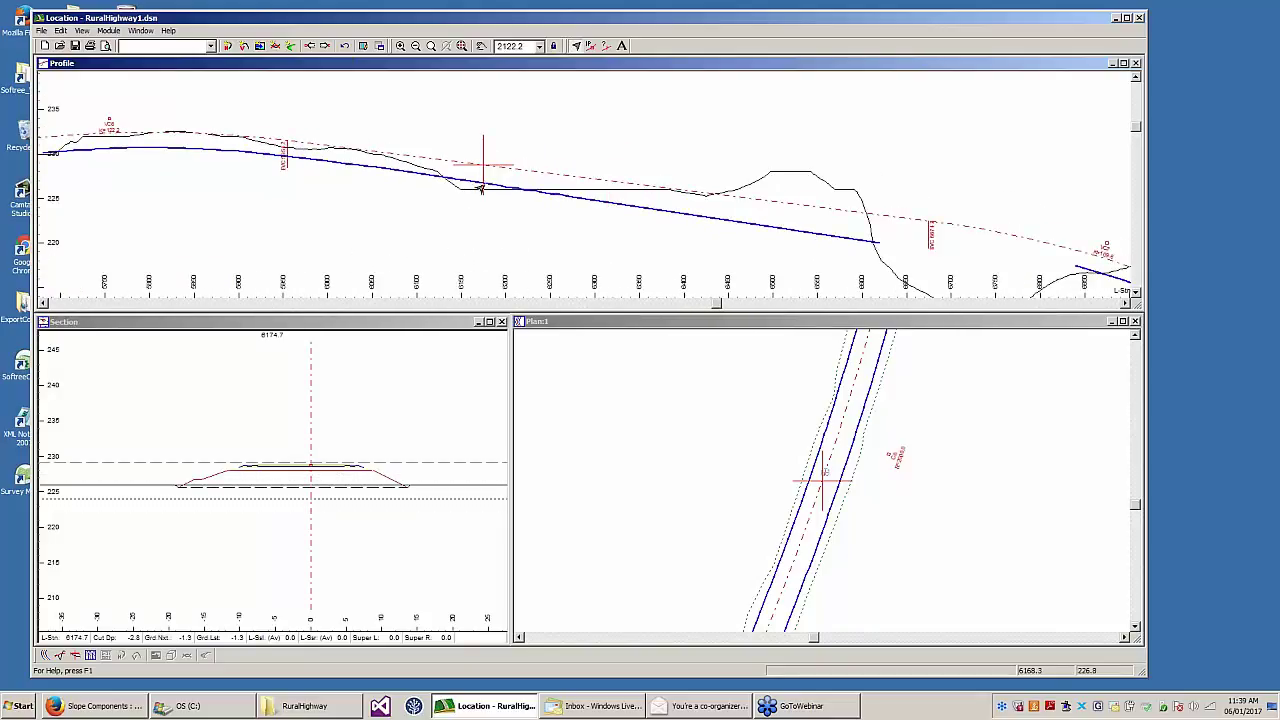
middle_click_drag(480, 188, 485, 198)
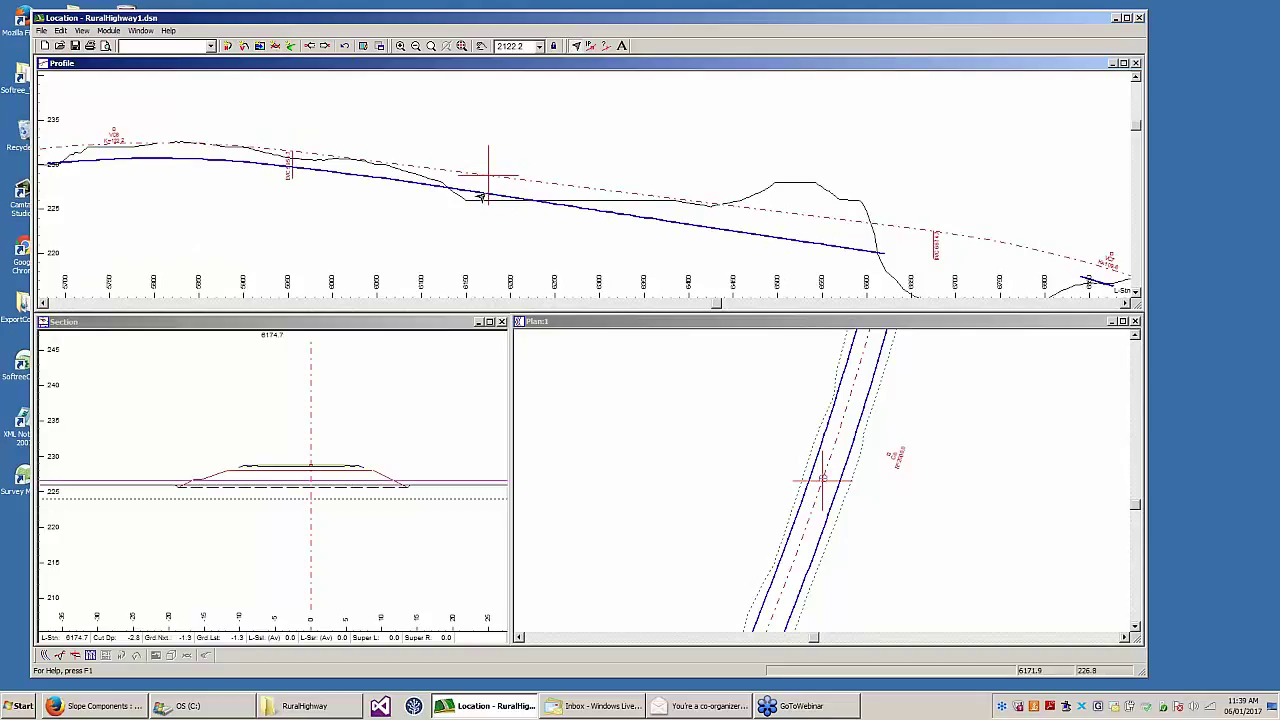
mouse_move(485, 197)
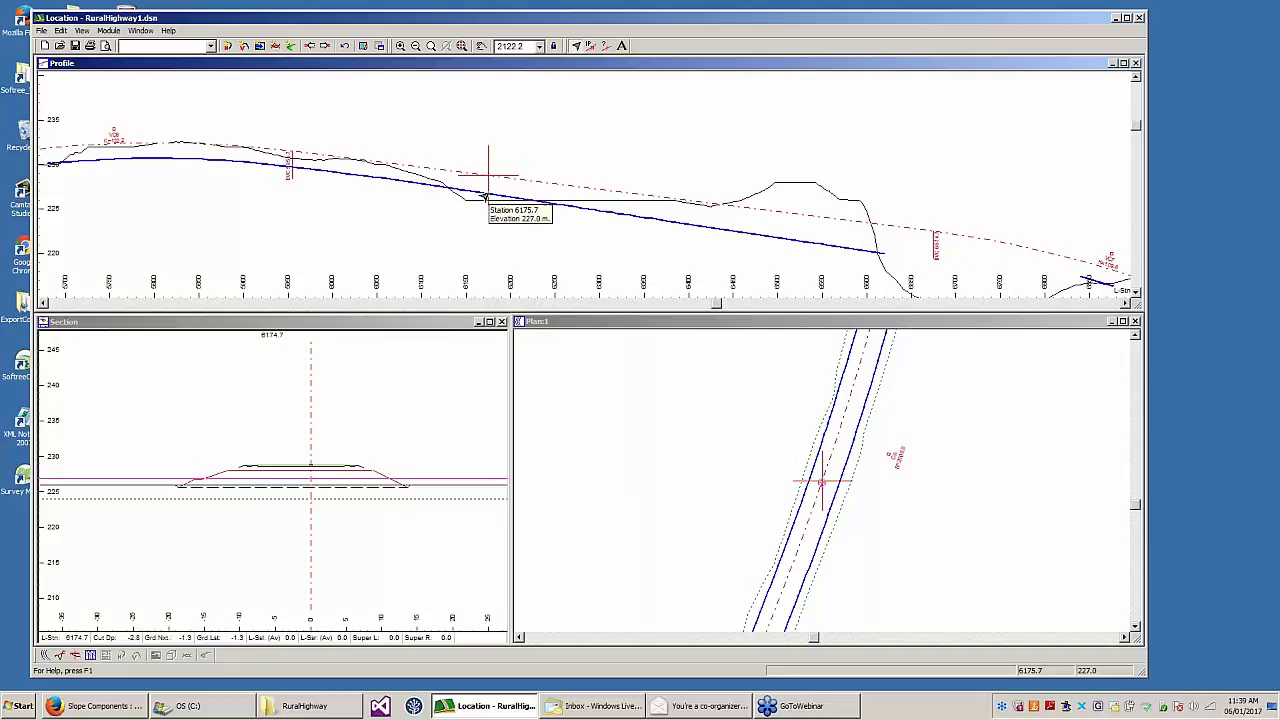
mouse_move(882, 262)
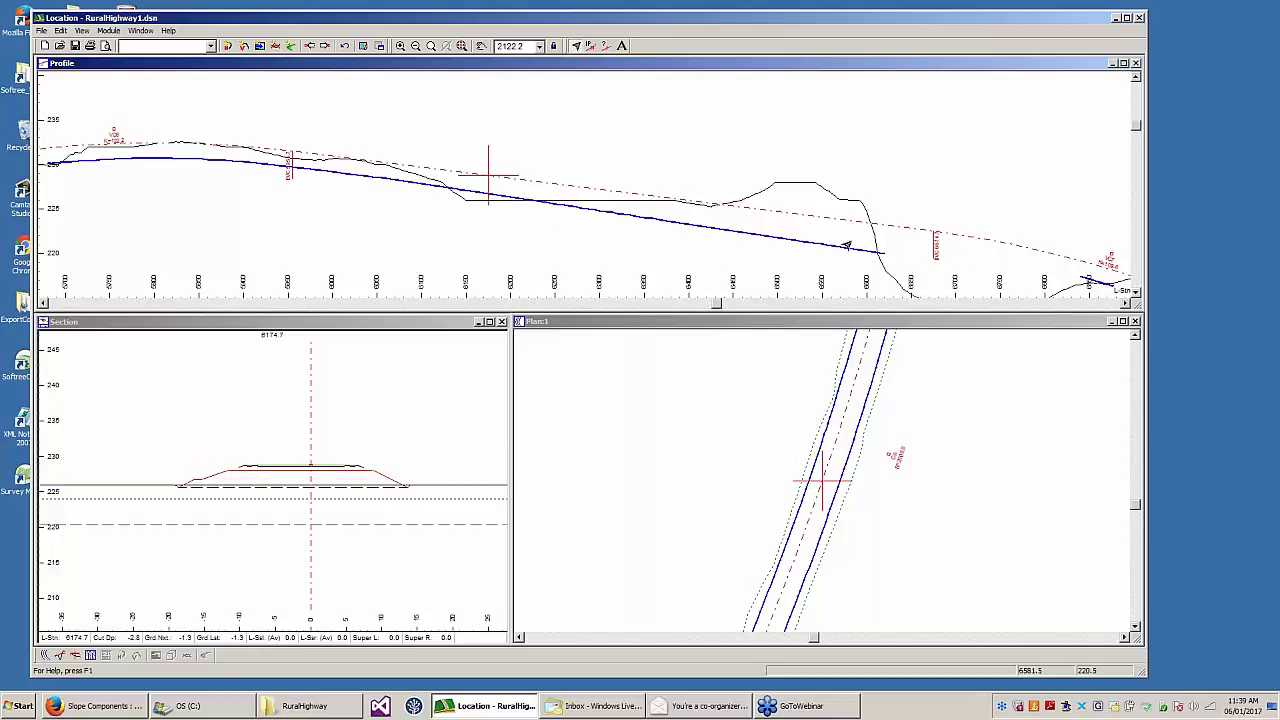
scroll(650, 205, "down", 3)
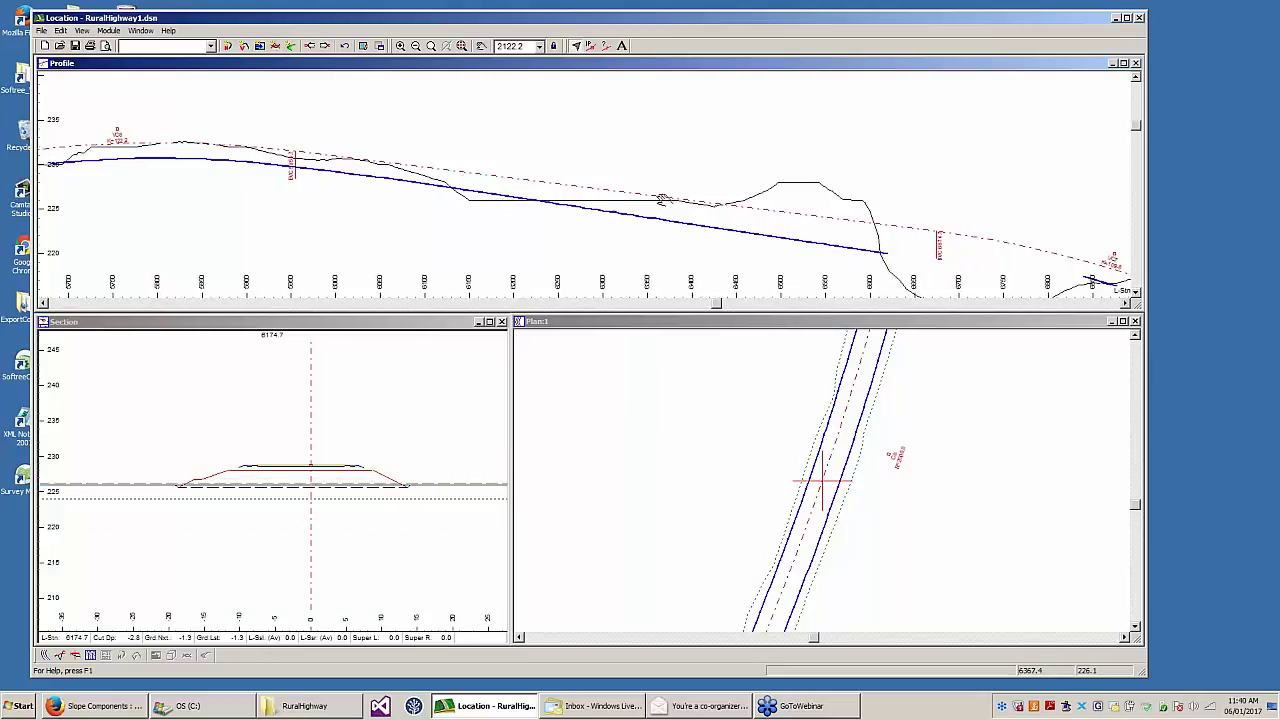
middle_click_drag(574, 169, 645, 200)
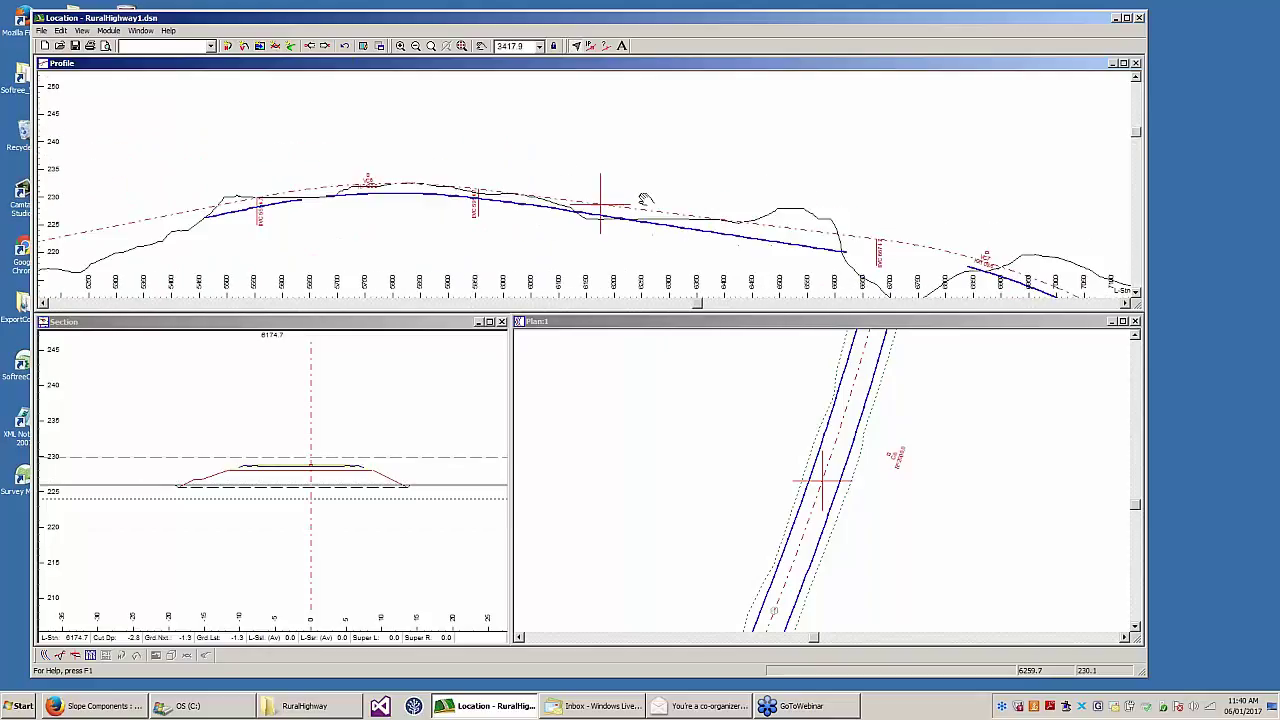
left_click(412, 385)
left_click(617, 341)
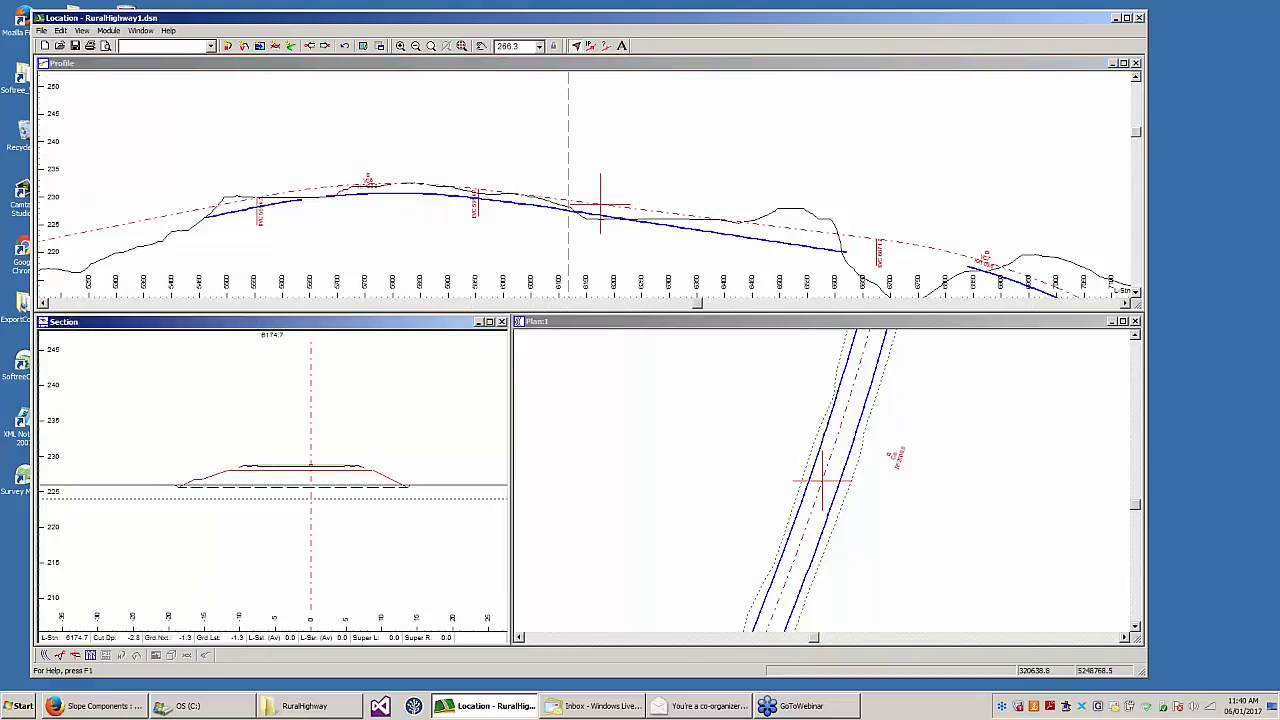
- Open the template table and review the Ditch II - by Elevation-left component of the DO Ditch override template
left_click(60, 30)
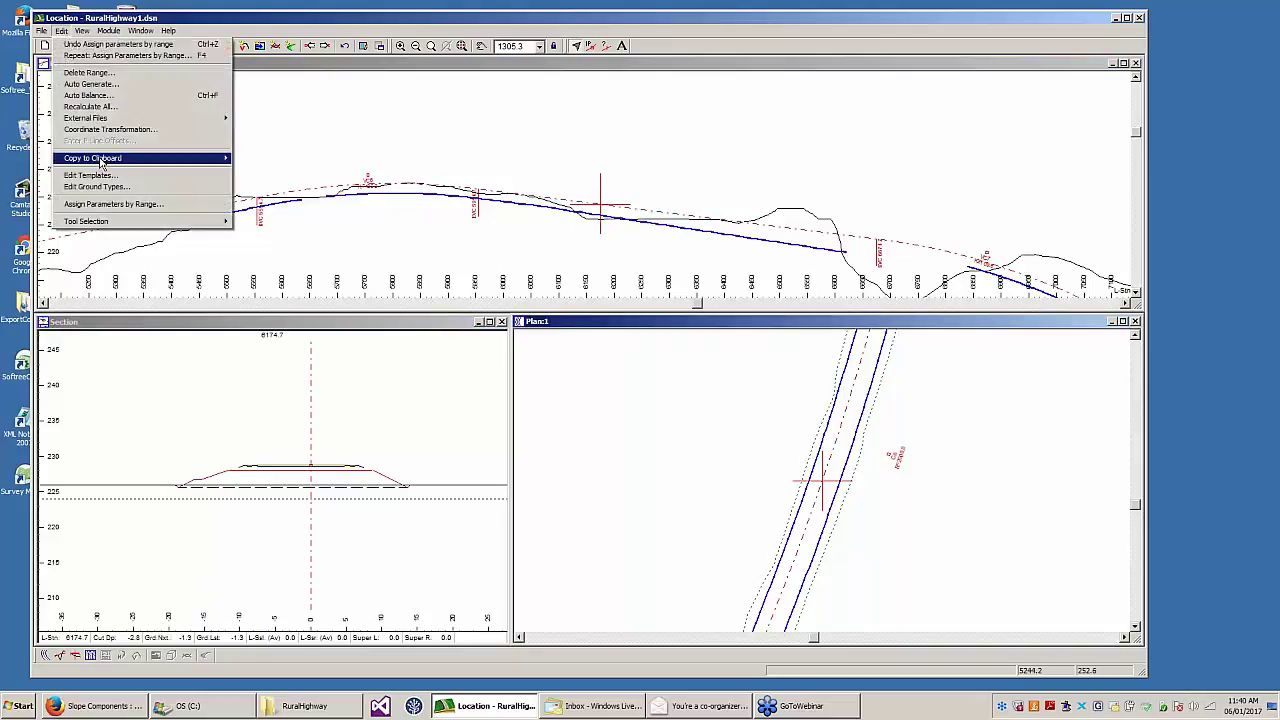
left_click(98, 176)
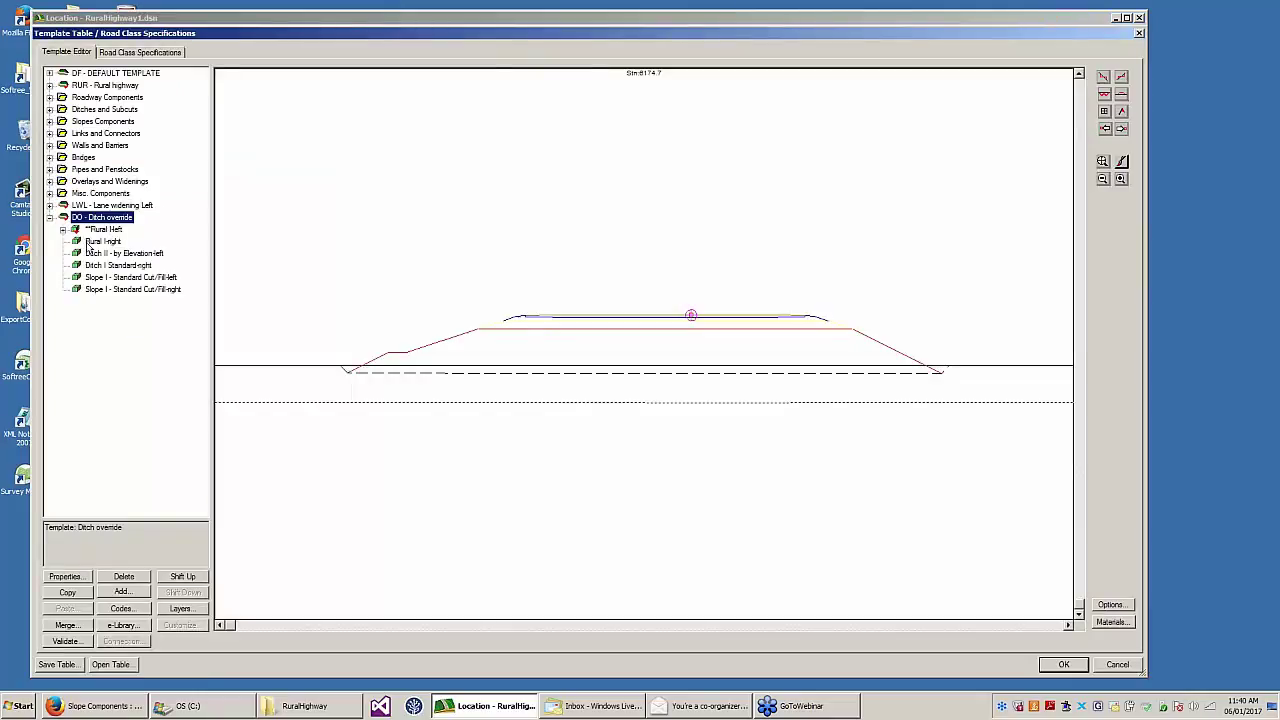
left_click(105, 253)
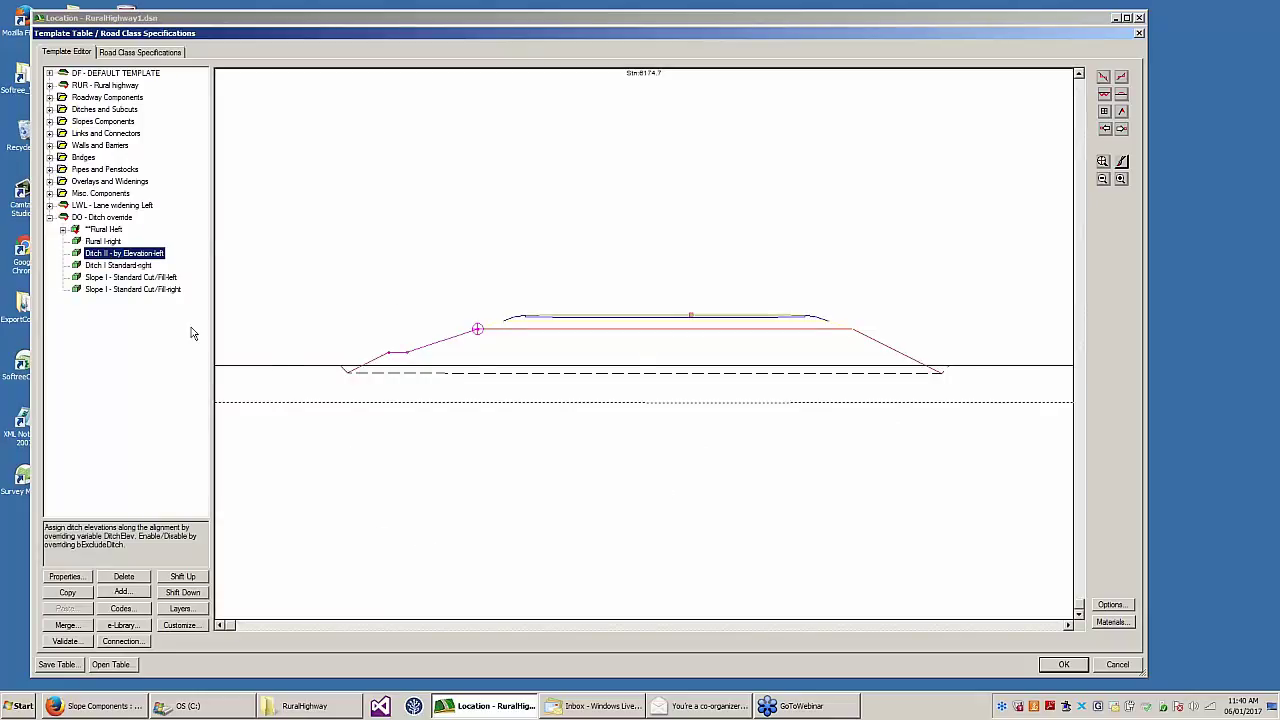
mouse_move(630, 353)
- Preview the RUR Rural highway template at a lower road height and inspect the shape and elevation of its standard left ditch
left_click(49, 85)
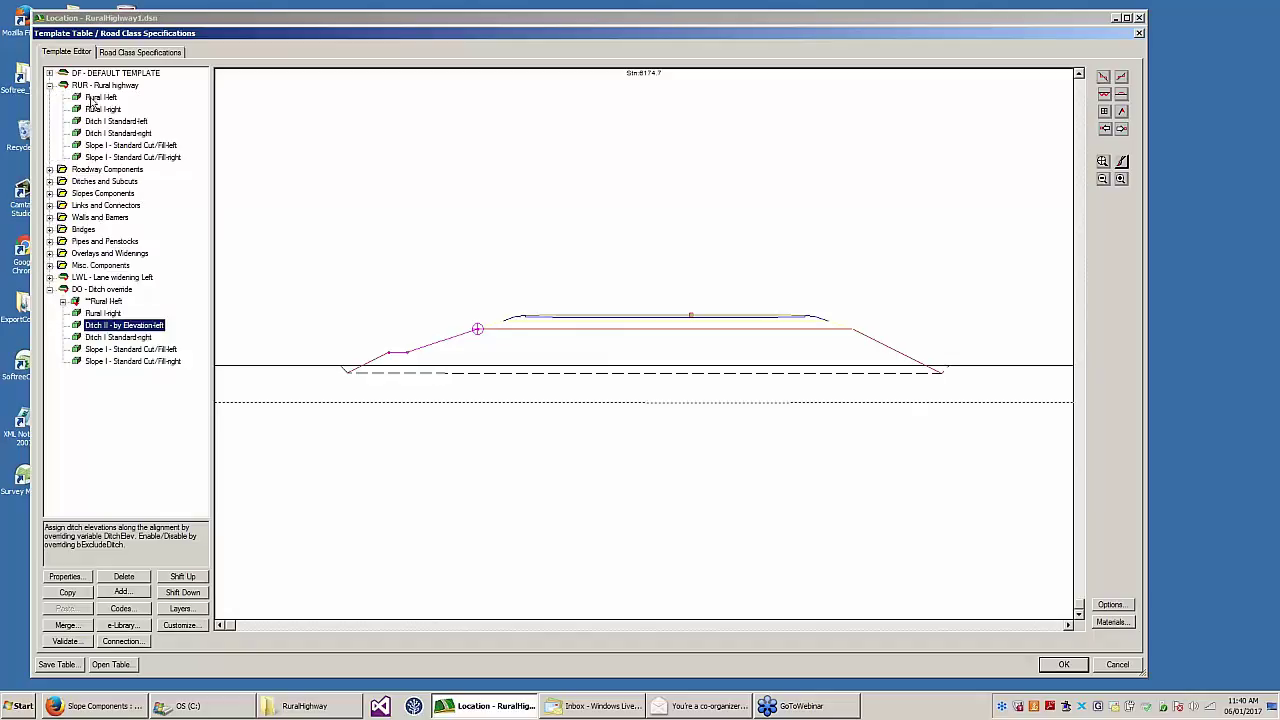
left_click(100, 97)
scroll(583, 323, "up", 3)
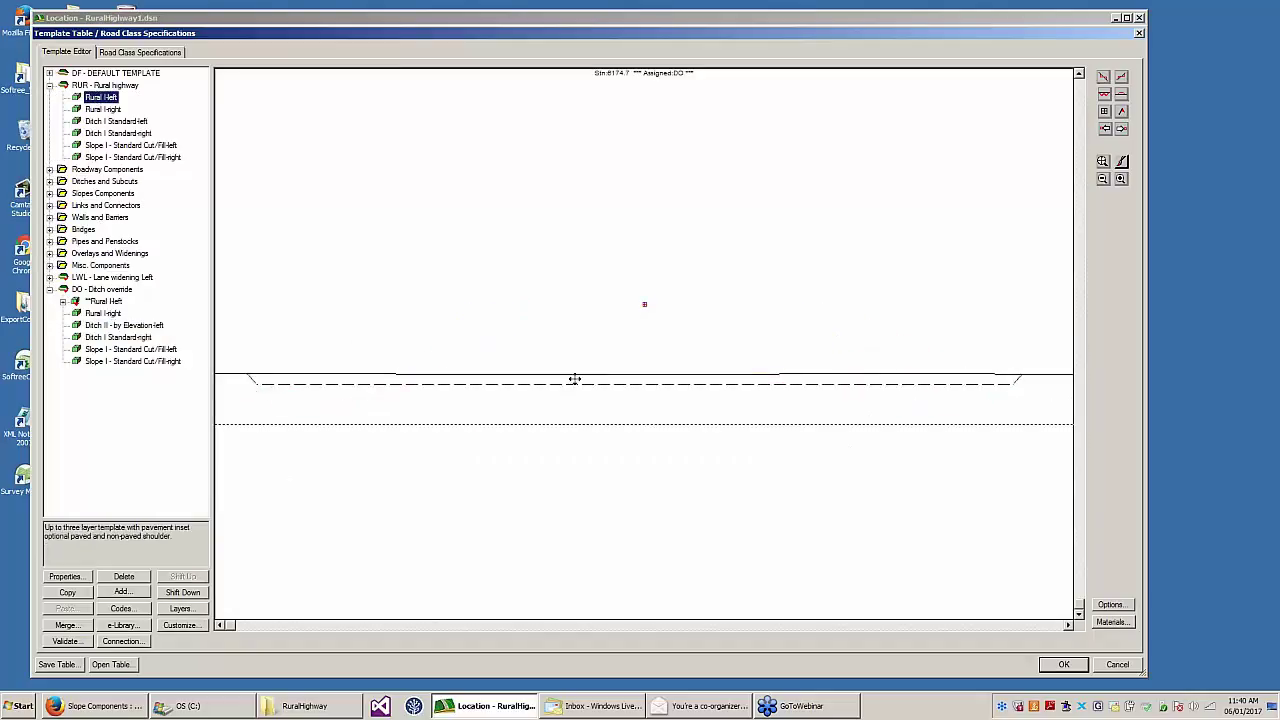
left_click_drag(583, 366, 666, 295)
middle_click_drag(666, 295, 723, 171)
mouse_move(427, 290)
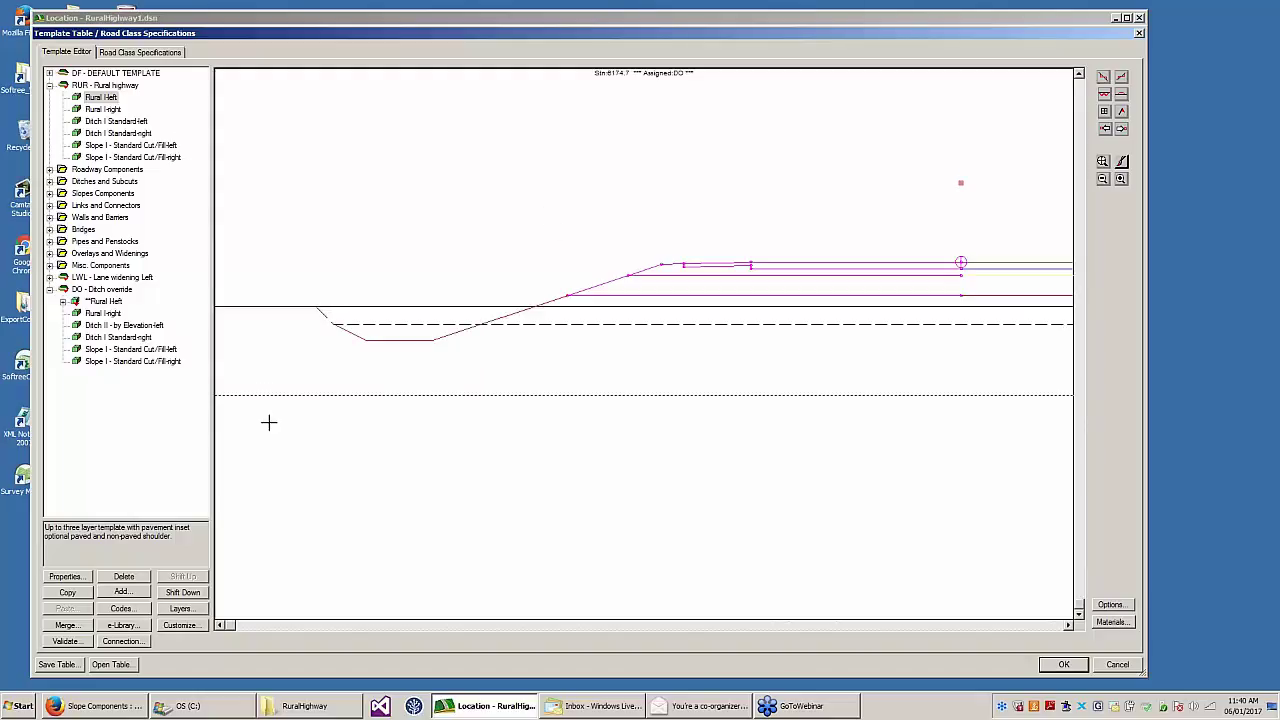
mouse_move(460, 330)
middle_mouse_down()
mouse_move(472, 326)
mouse_move(449, 337)
middle_mouse_up()
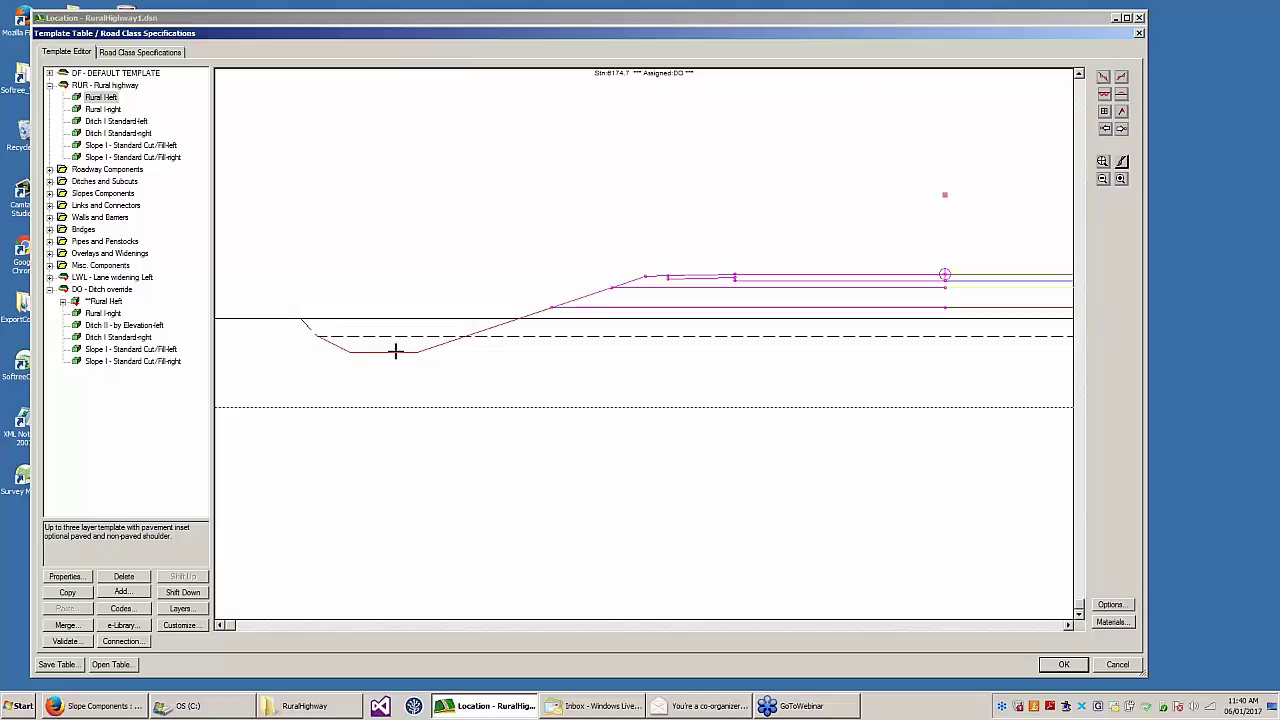
mouse_move(385, 350)
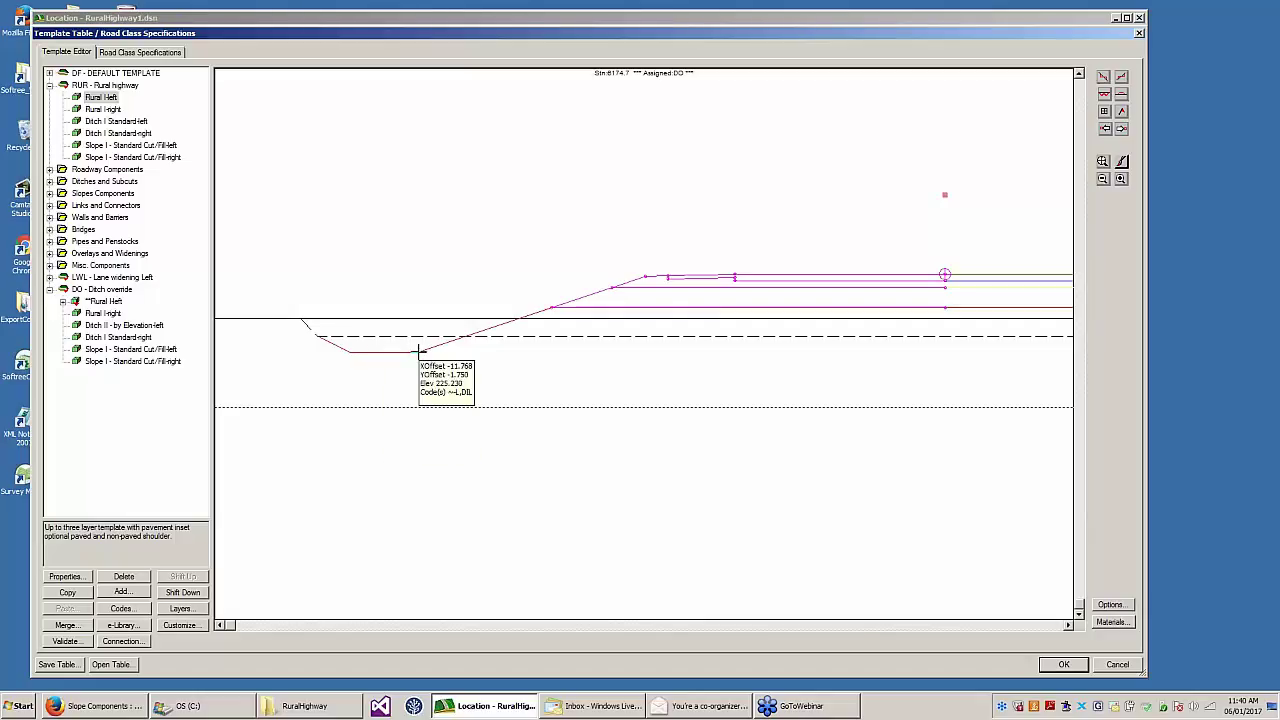
middle_click_drag(421, 351, 453, 218)
scroll(449, 160, "down", 3)
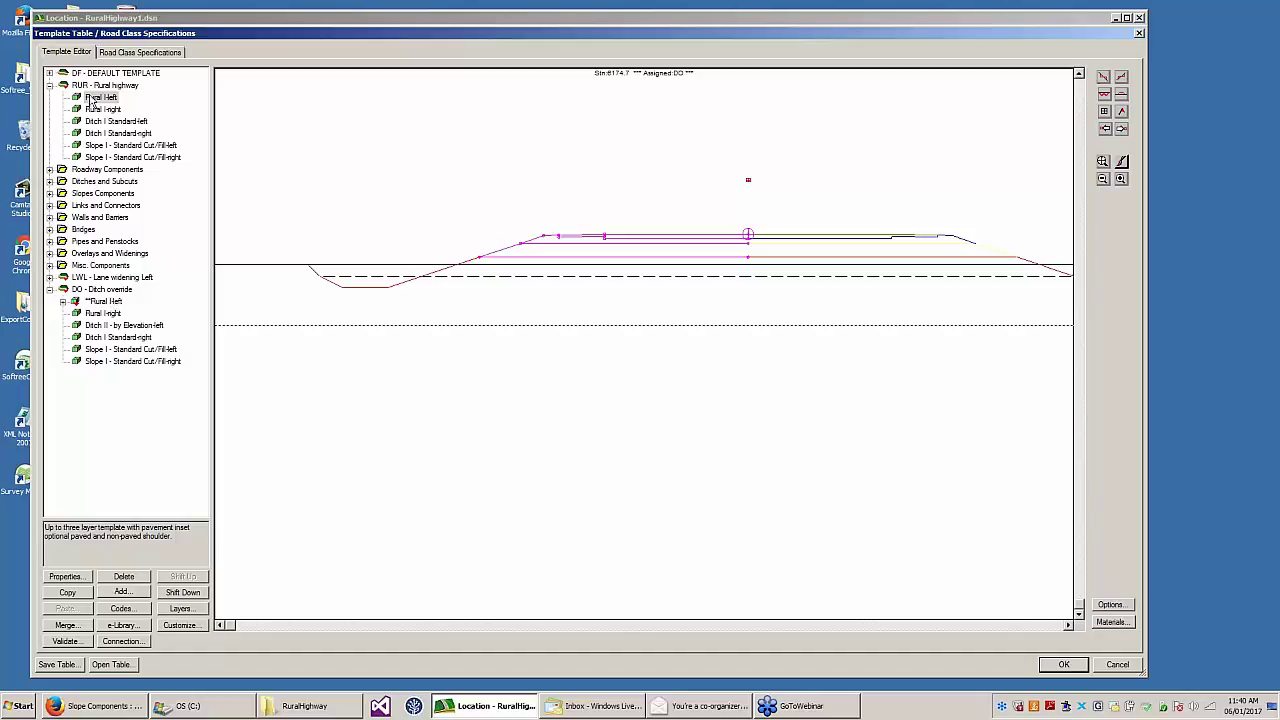
left_click(102, 98)
mouse_move(341, 287)
middle_click_drag(467, 188, 478, 188)
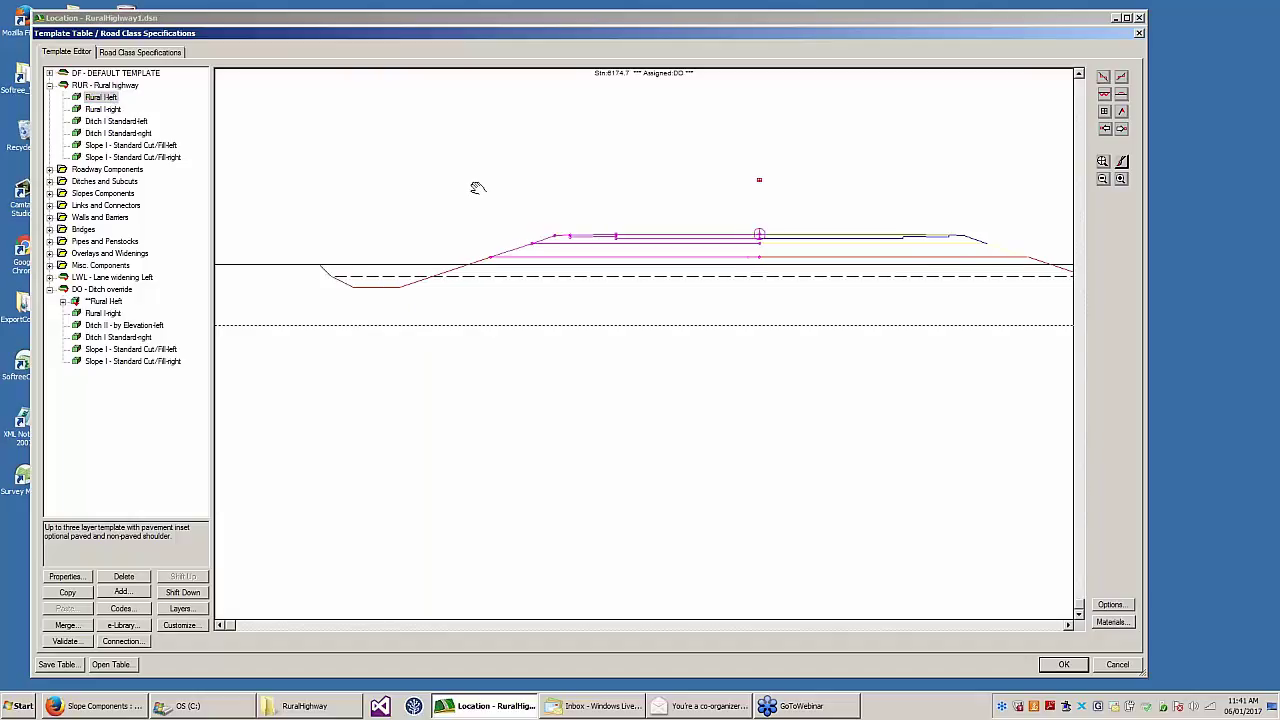
scroll(478, 178, "down", 1)
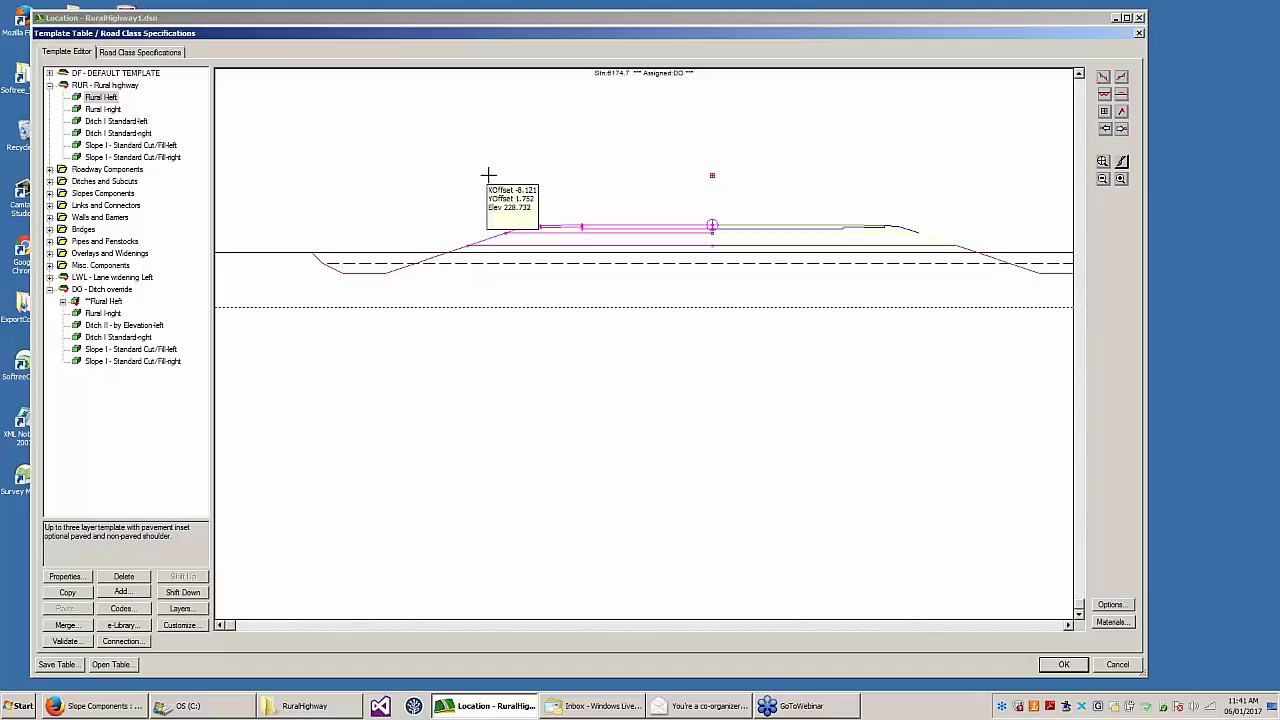
- Dismiss the template table without saving, then enlarge the application window and narrow the Plan and Profile windows to free space beside them
left_click(1117, 665)
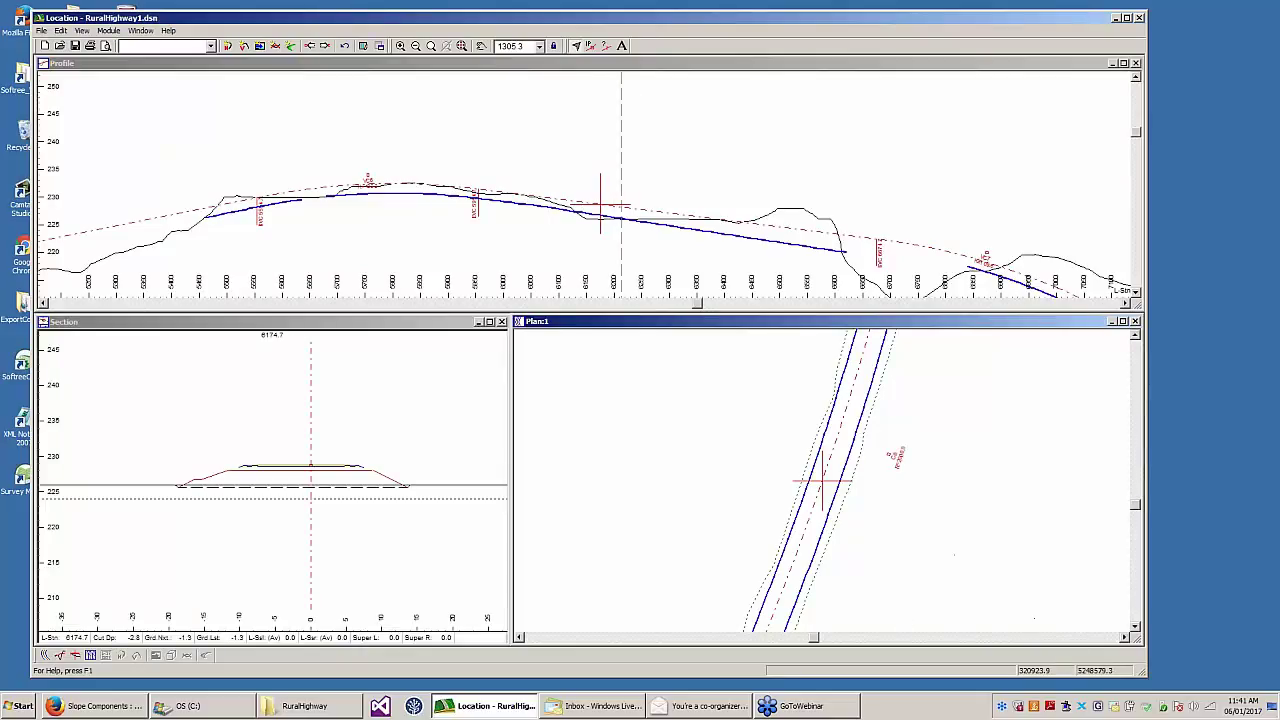
left_click_drag(1141, 642, 990, 642)
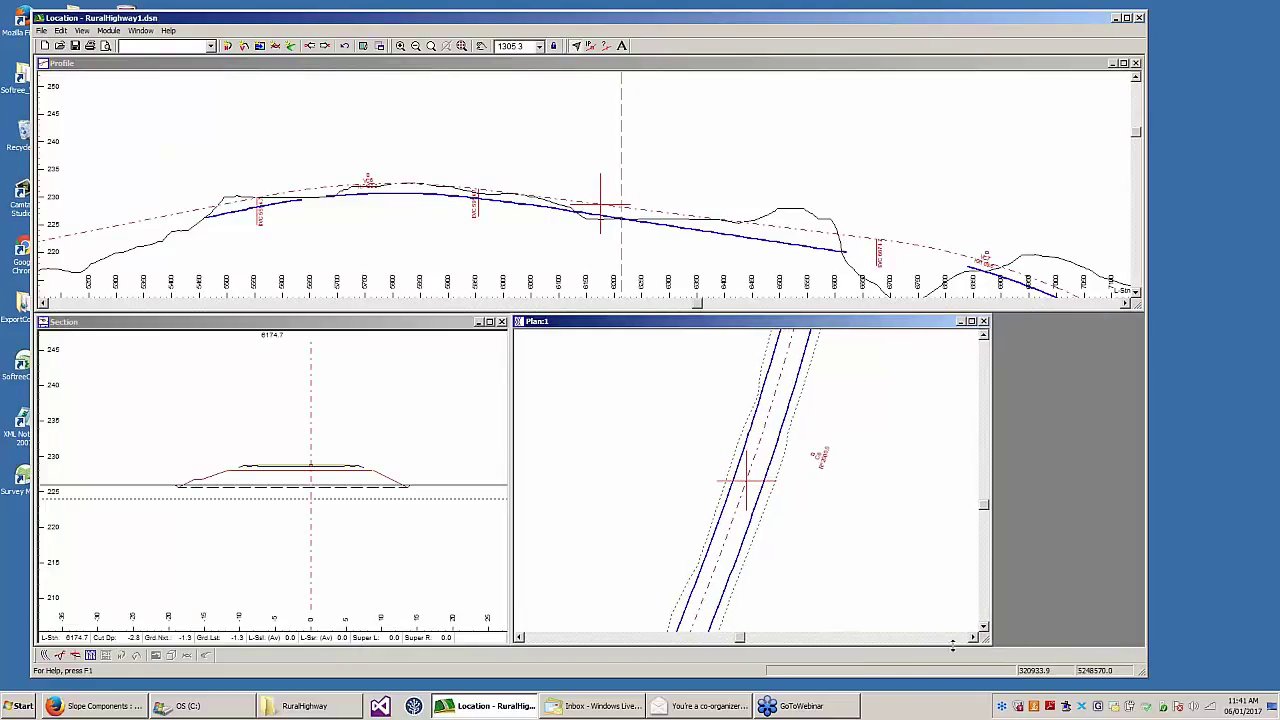
left_click(350, 78)
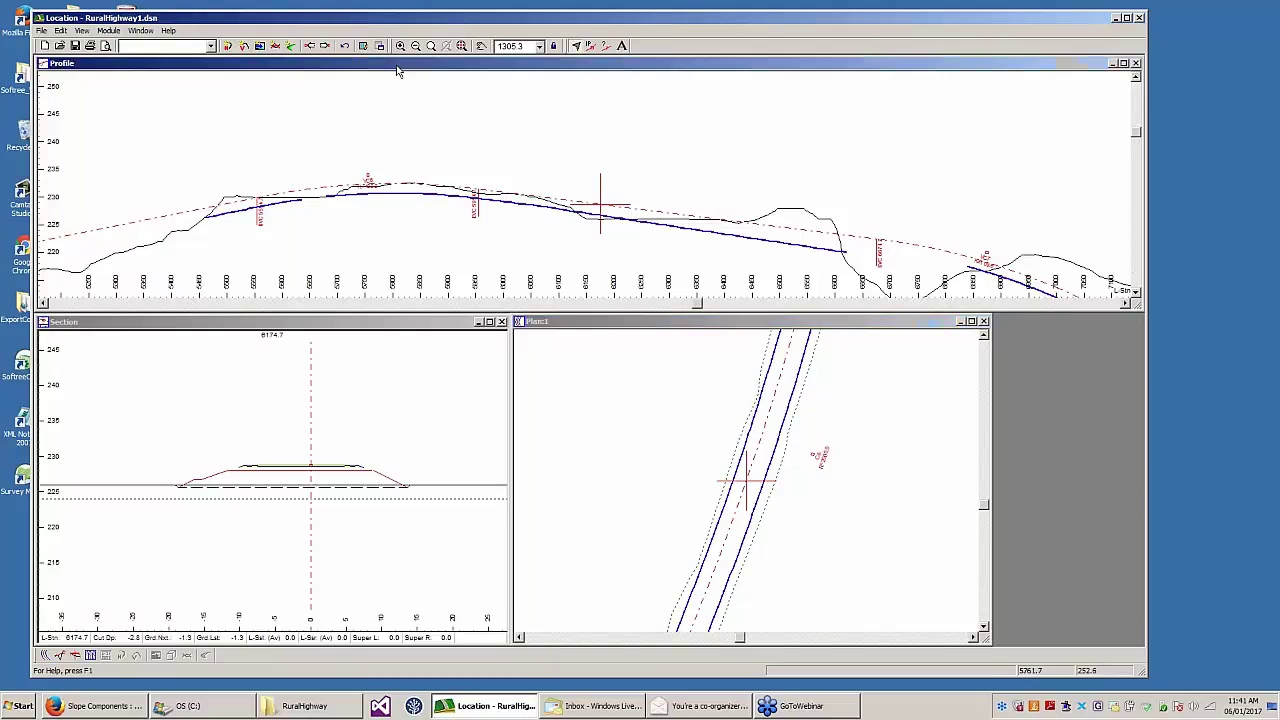
left_click(371, 377)
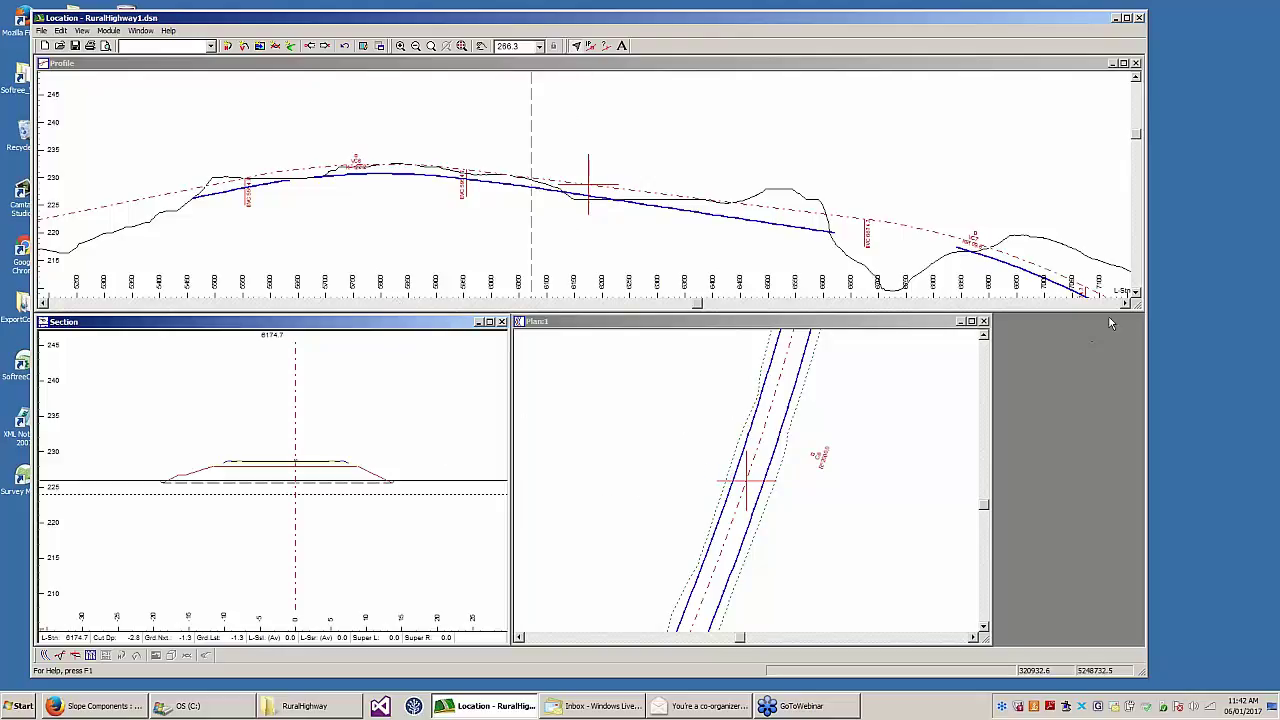
left_click_drag(1145, 676, 1229, 675)
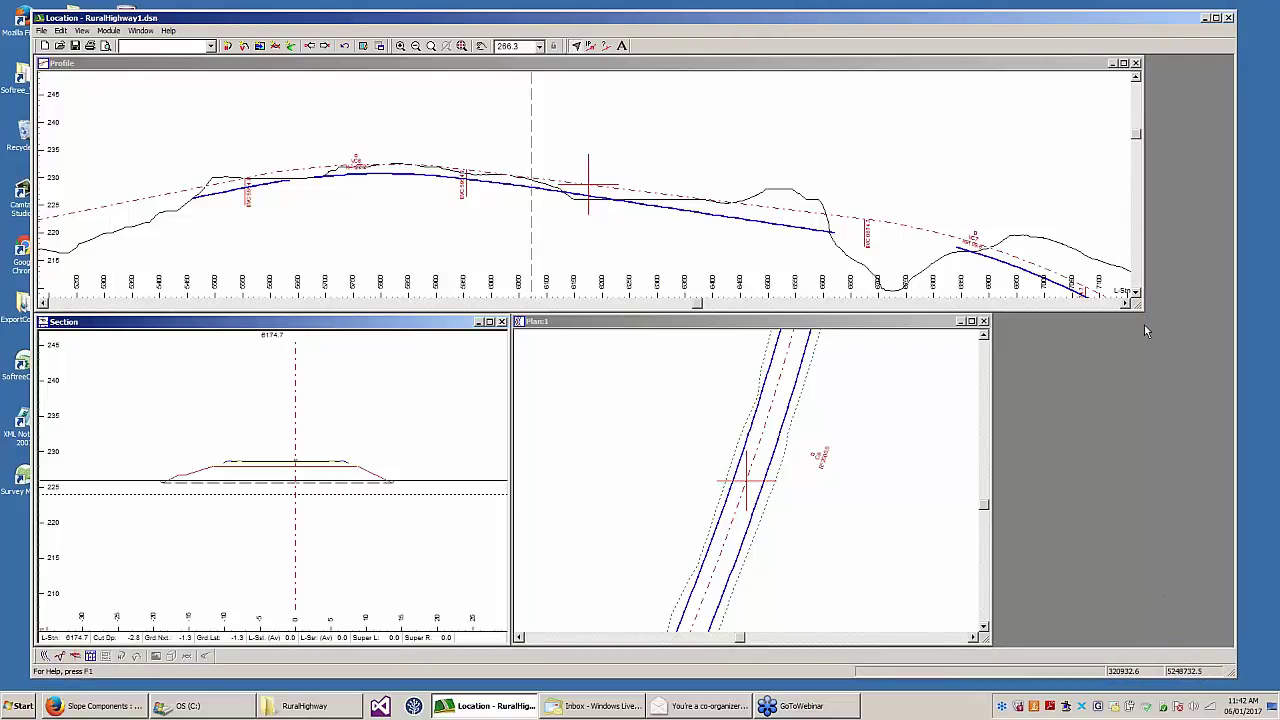
left_click_drag(1143, 314, 988, 304)
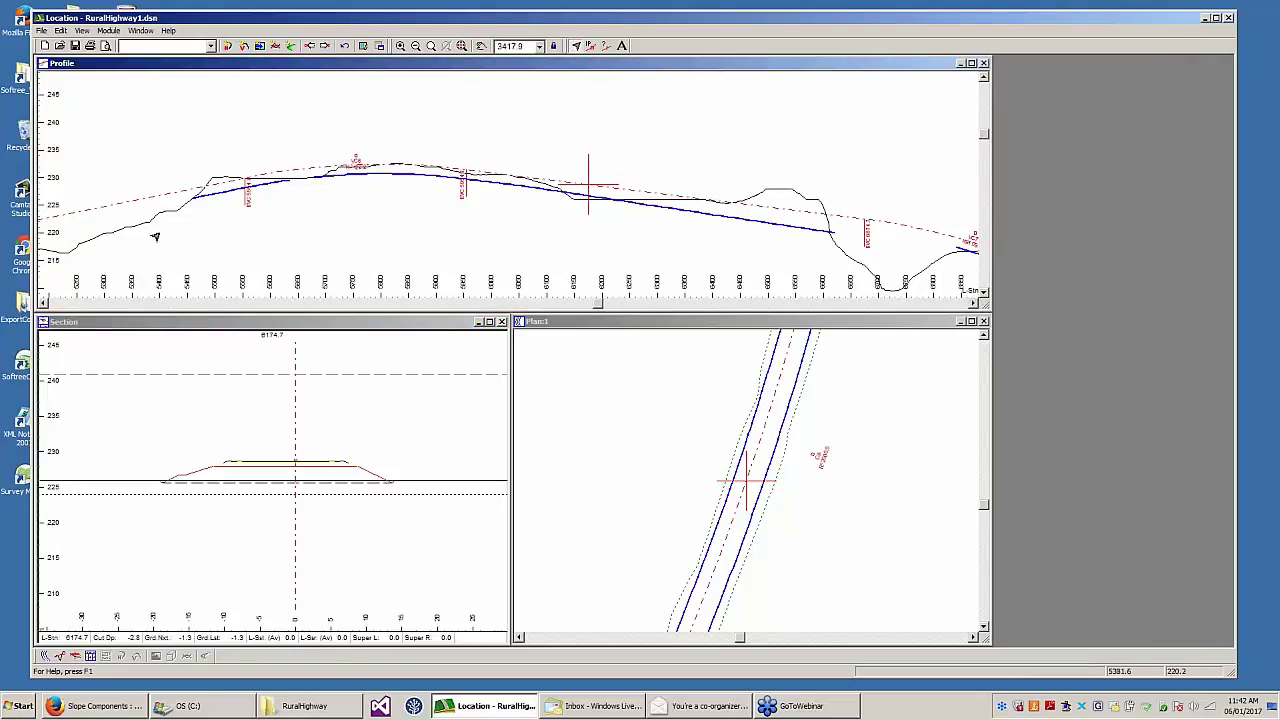
- Show the Section Editor and add fixed cross sections for the whole road at the 20 m auto interval points with Start of Range enabled
left_click(275, 47)
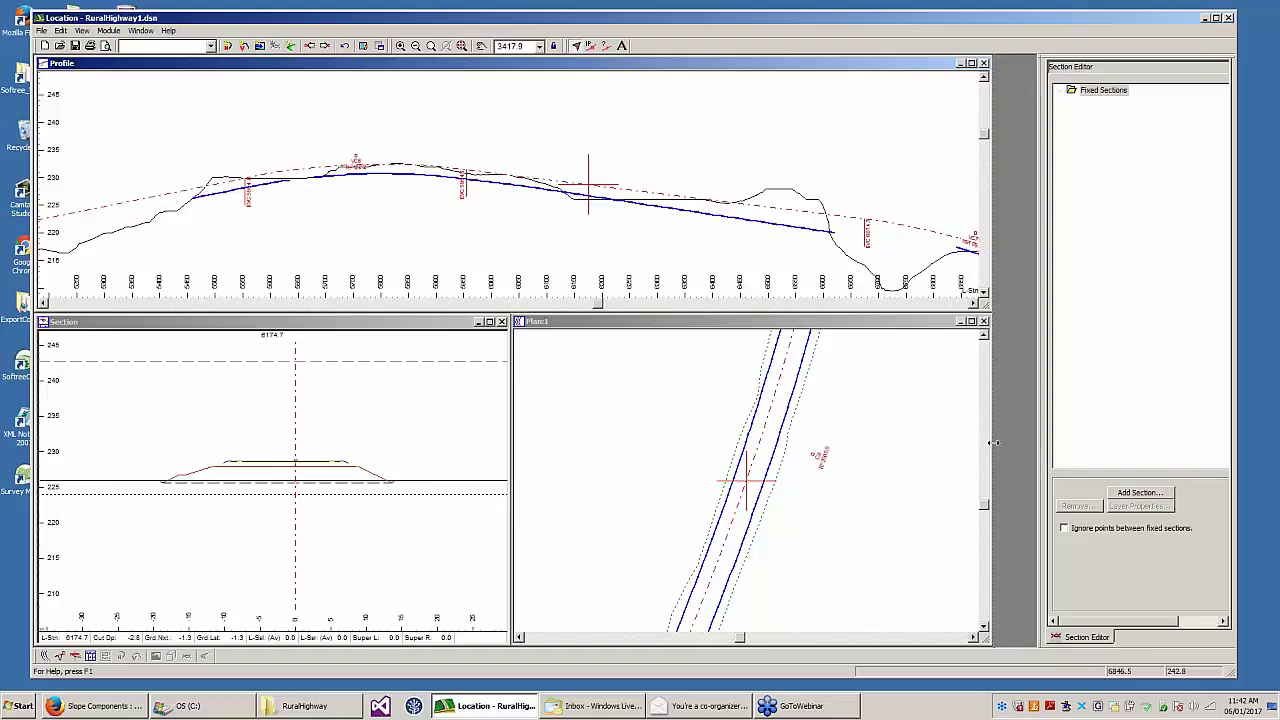
left_click_drag(1000, 443, 1007, 444)
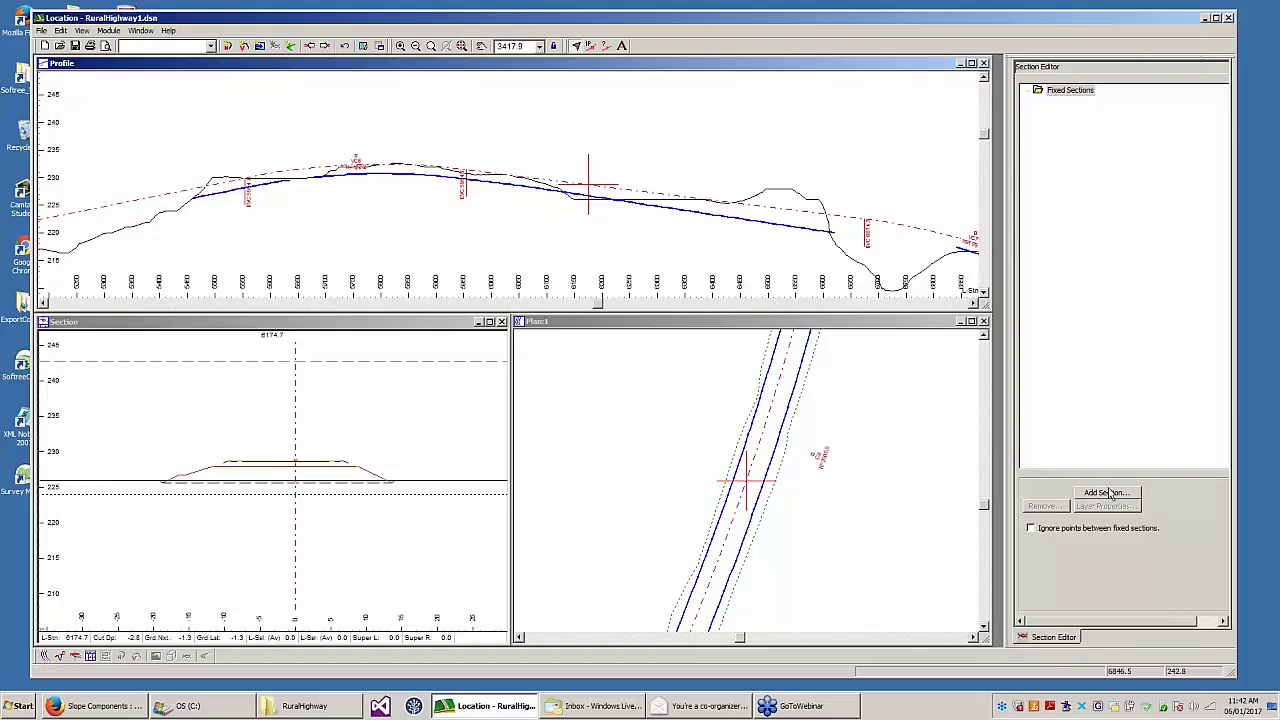
left_click(1111, 495)
left_click(566, 338)
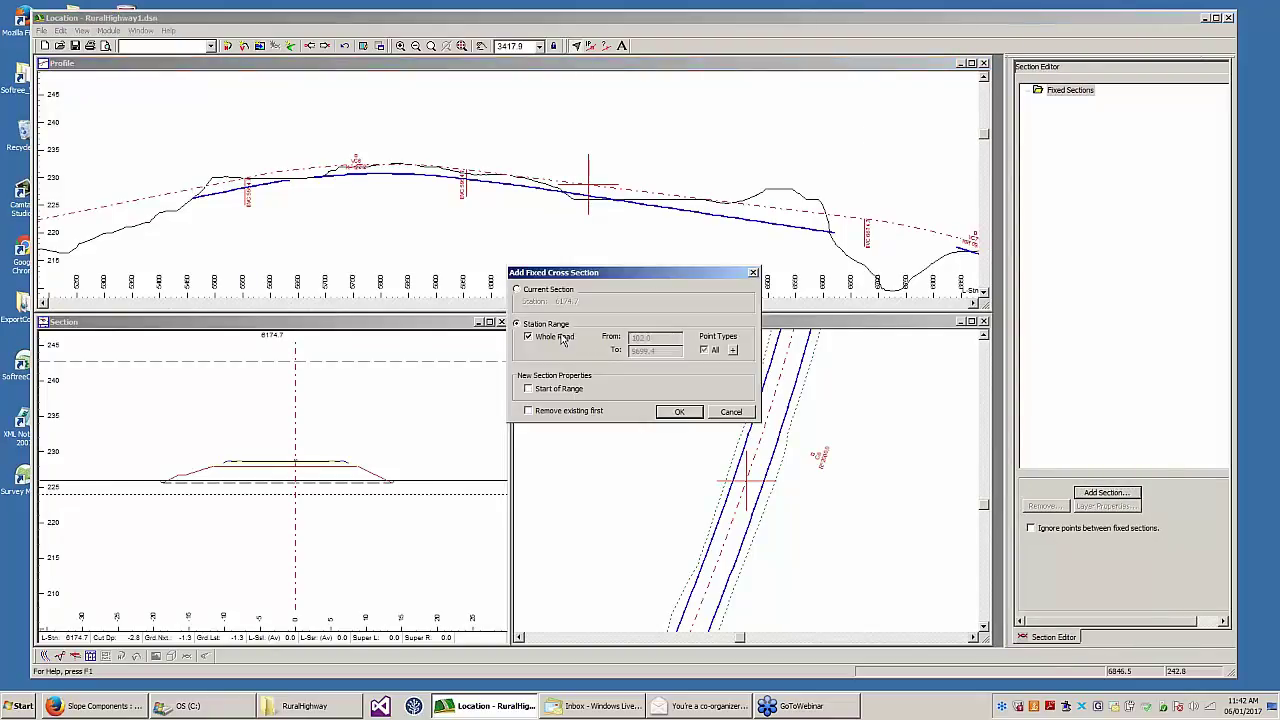
left_click(732, 349)
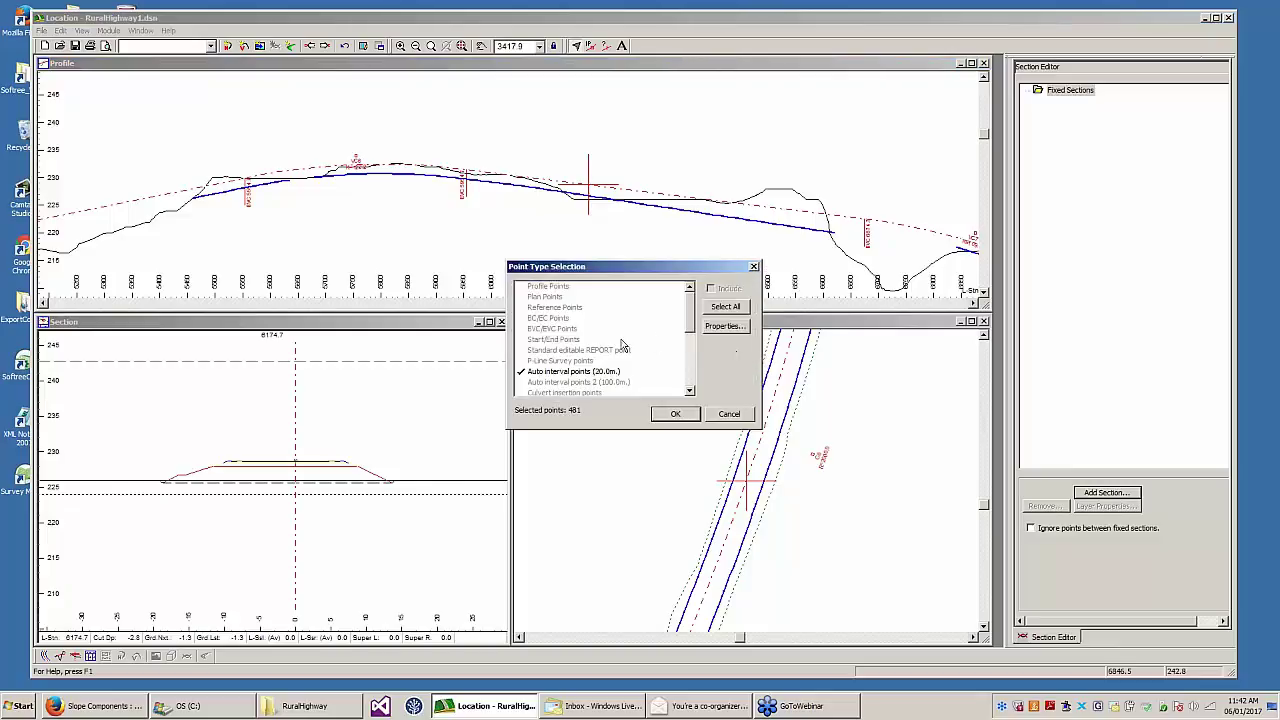
left_click(557, 373)
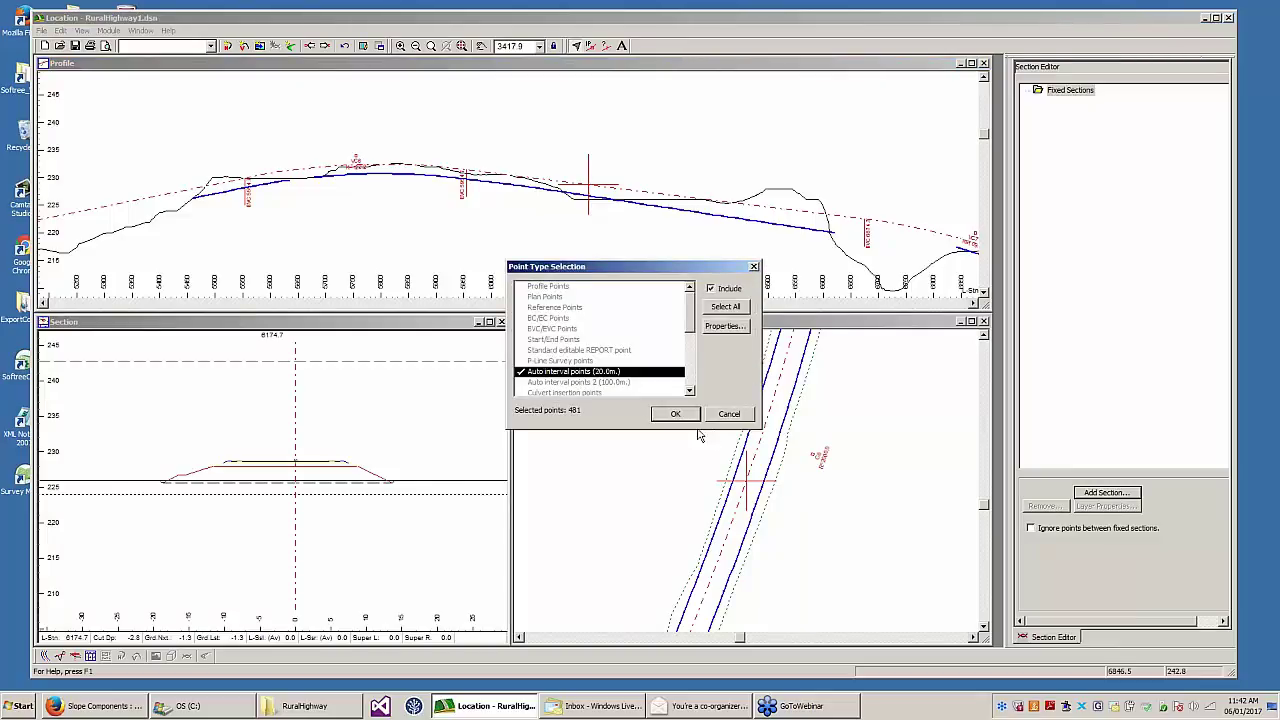
left_click(677, 416)
left_click(678, 414)
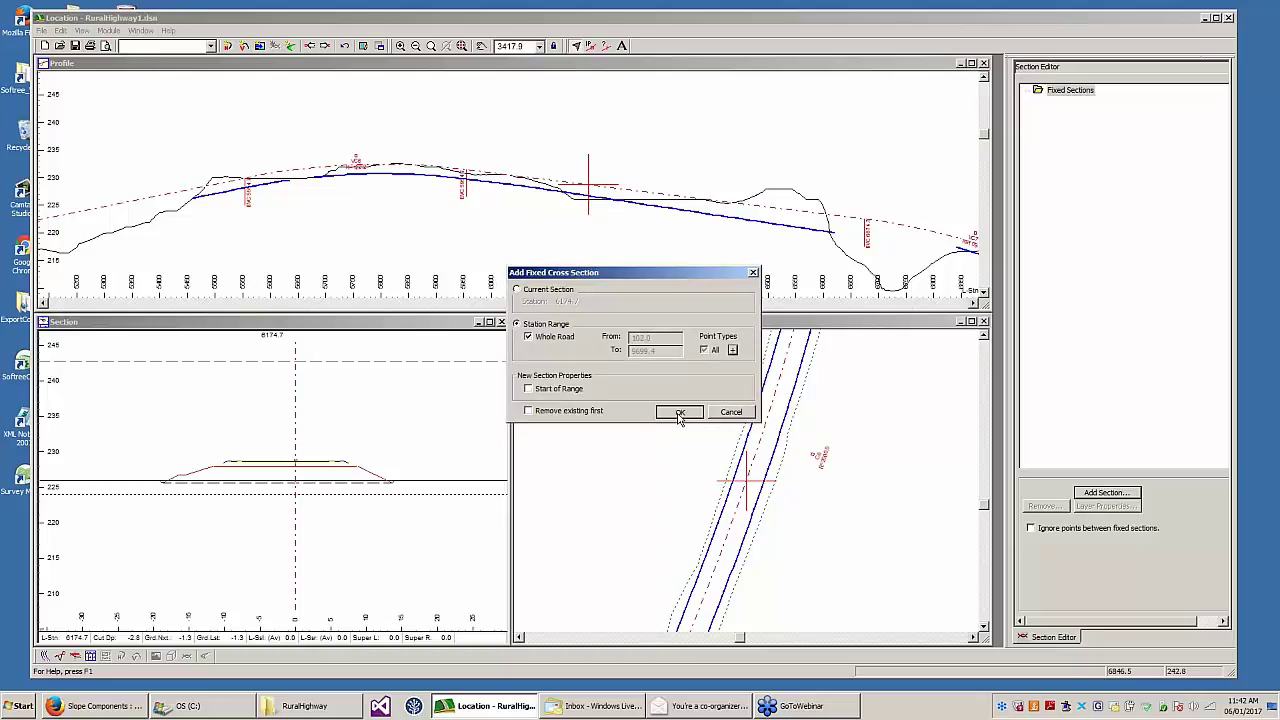
left_click(536, 391)
left_click(668, 412)
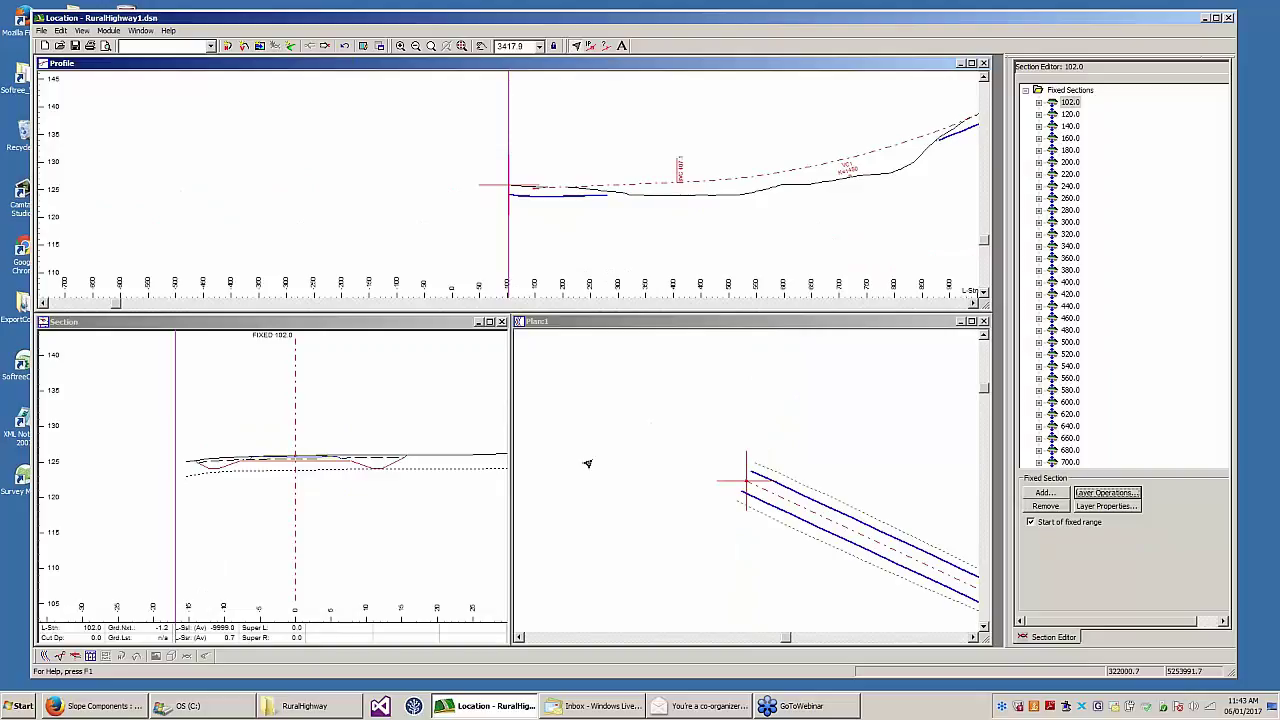
- Inspect the profile and plan along the road, and step through the fixed sections from station 120 to 220
middle_click_drag(806, 179, 230, 240)
scroll(442, 160, "down", 1)
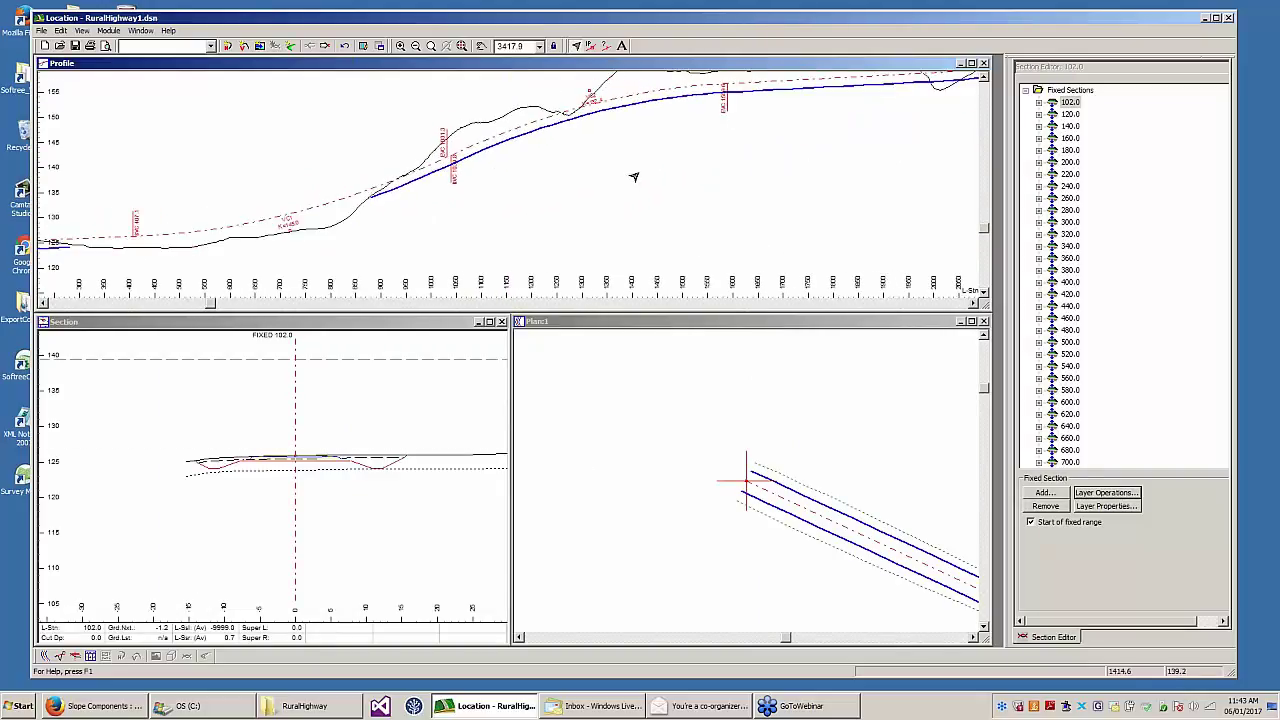
middle_click_drag(634, 178, 593, 212)
middle_click_drag(871, 520, 551, 427)
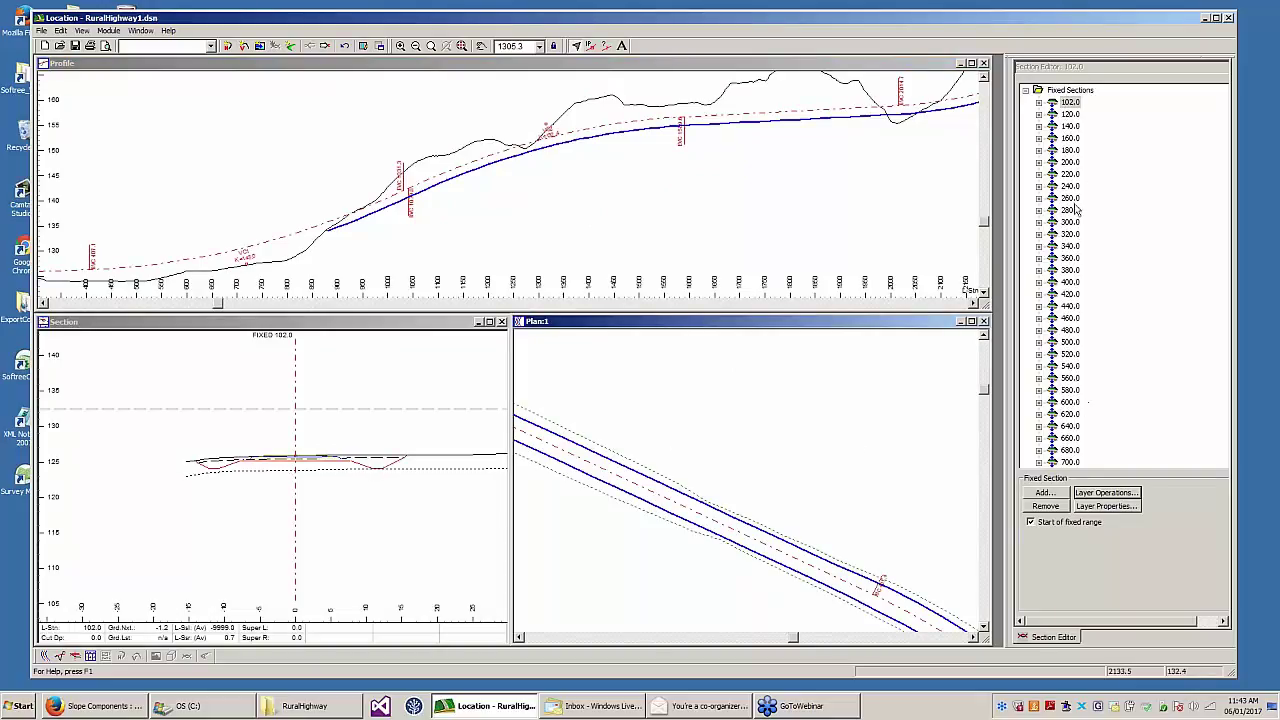
left_click(1069, 116)
left_click(1066, 126)
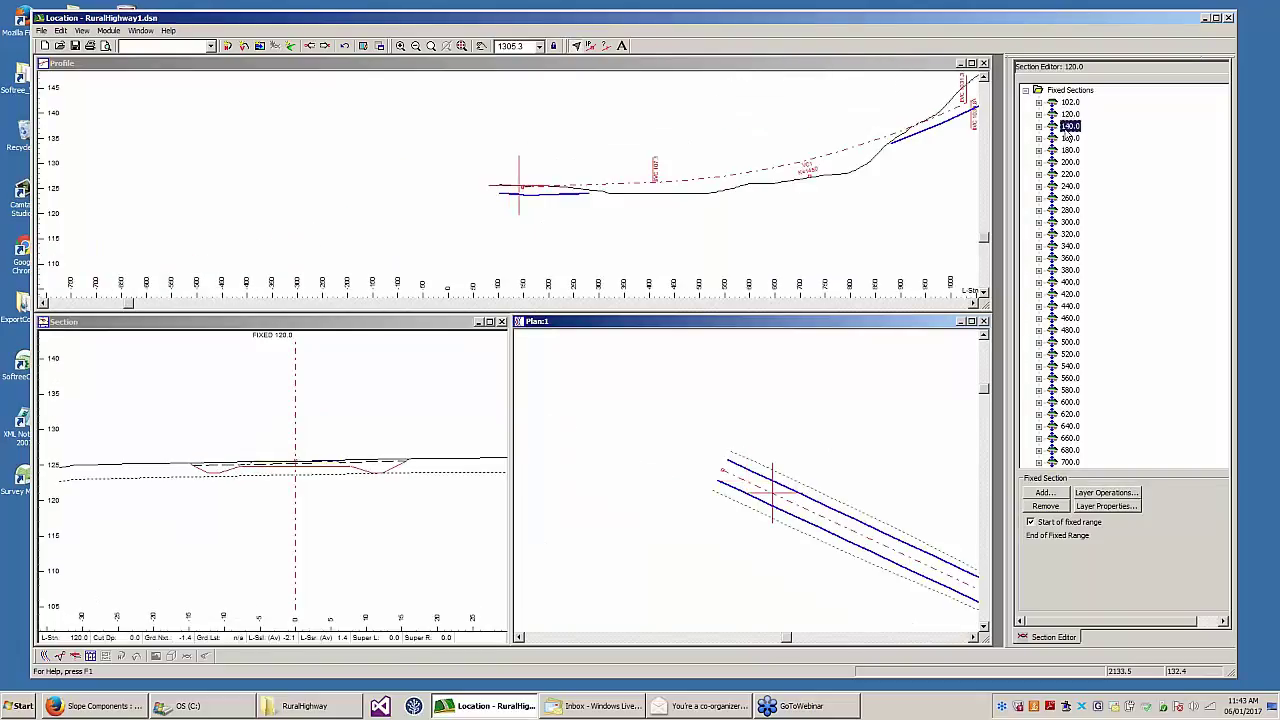
left_click(1066, 138)
left_click(1066, 161)
left_click(1065, 173)
- Select the SG layer's polyline in the fixed section at station 260
left_click(1069, 198)
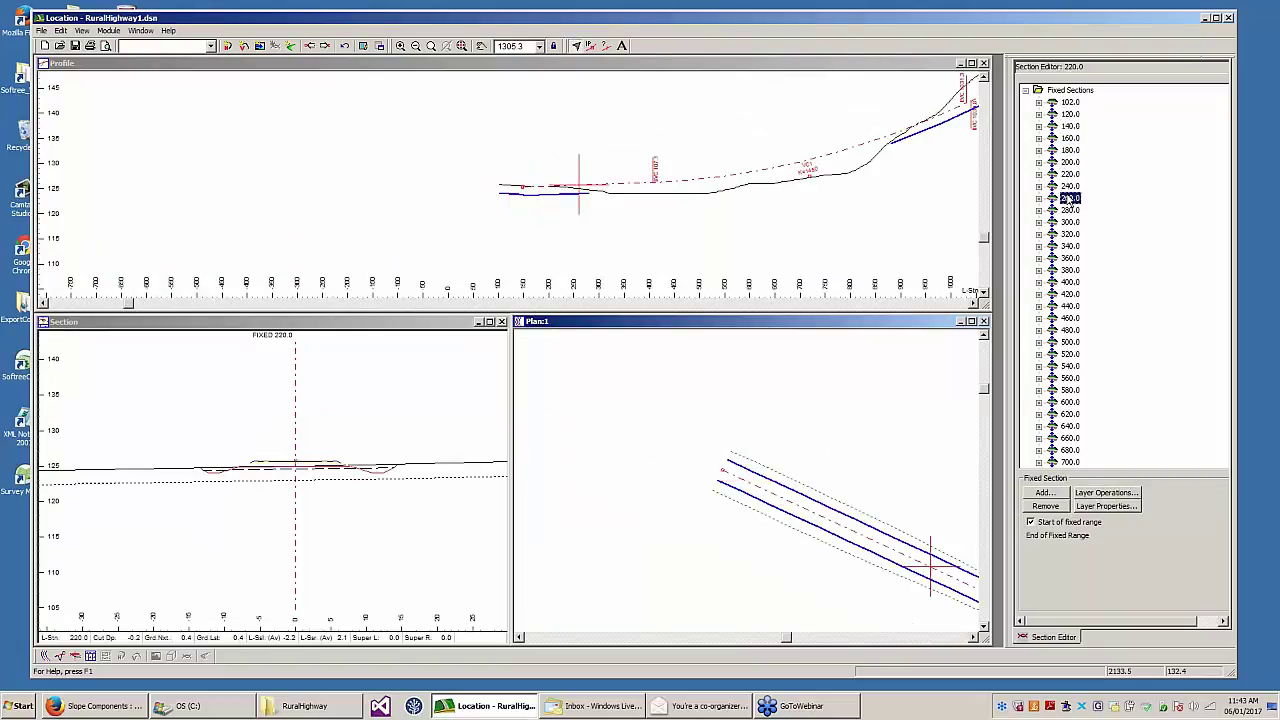
scroll(391, 429, "up", 2)
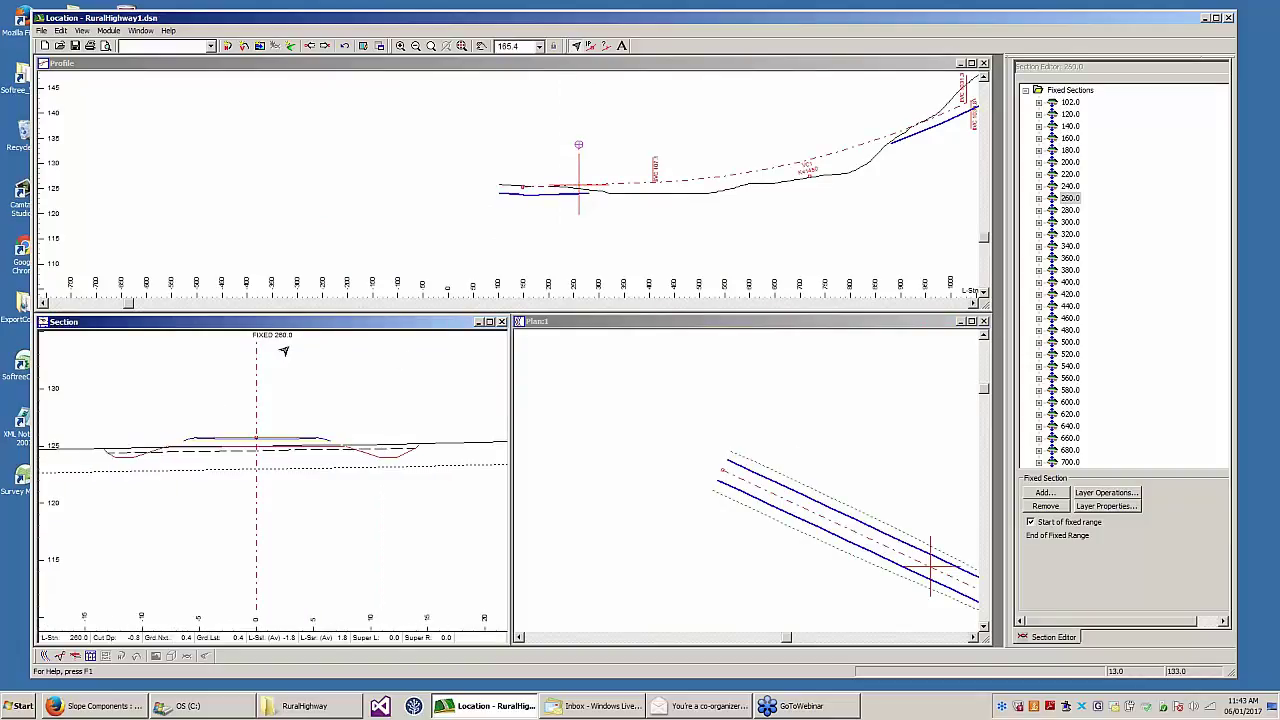
left_click(1038, 198)
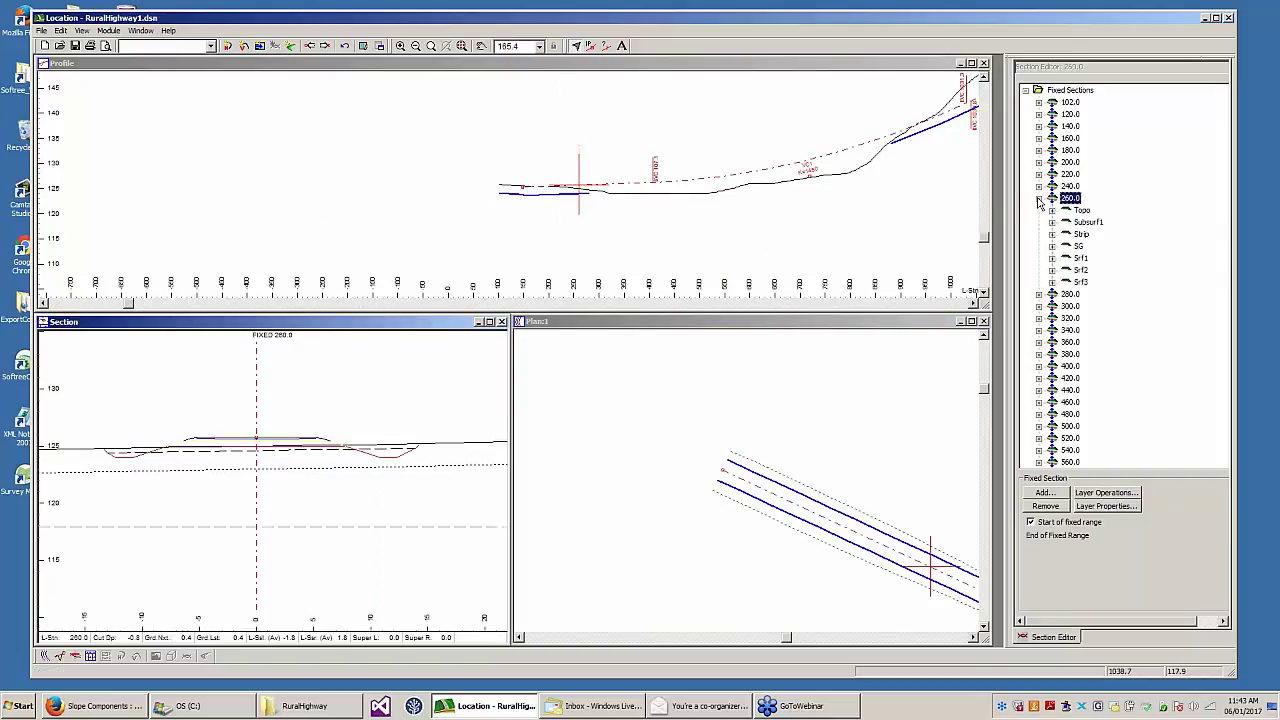
left_click(1052, 246)
left_click(1095, 259)
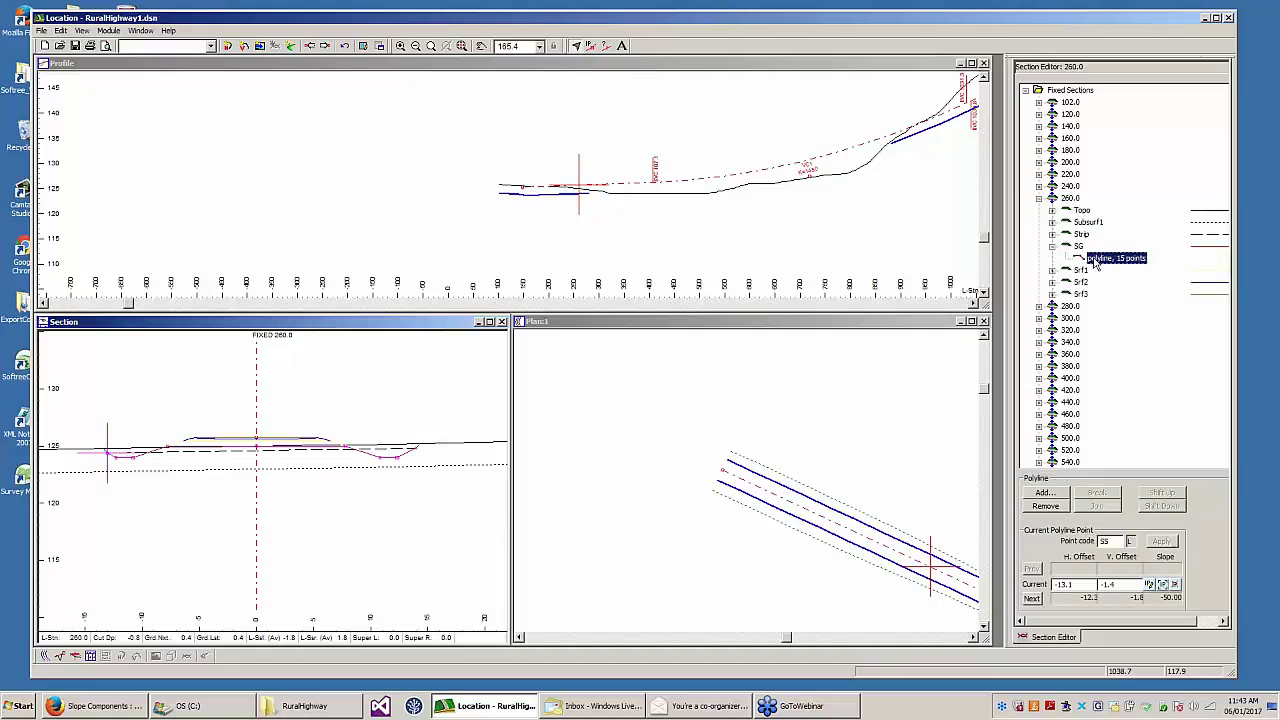
scroll(415, 458, "down", 3)
- With the Add/Edit Polyline Pt. tool, move the SG polyline's right slope stake point outward to about 17.3 horizontal and -0.4 vertical offset
right_click(444, 447)
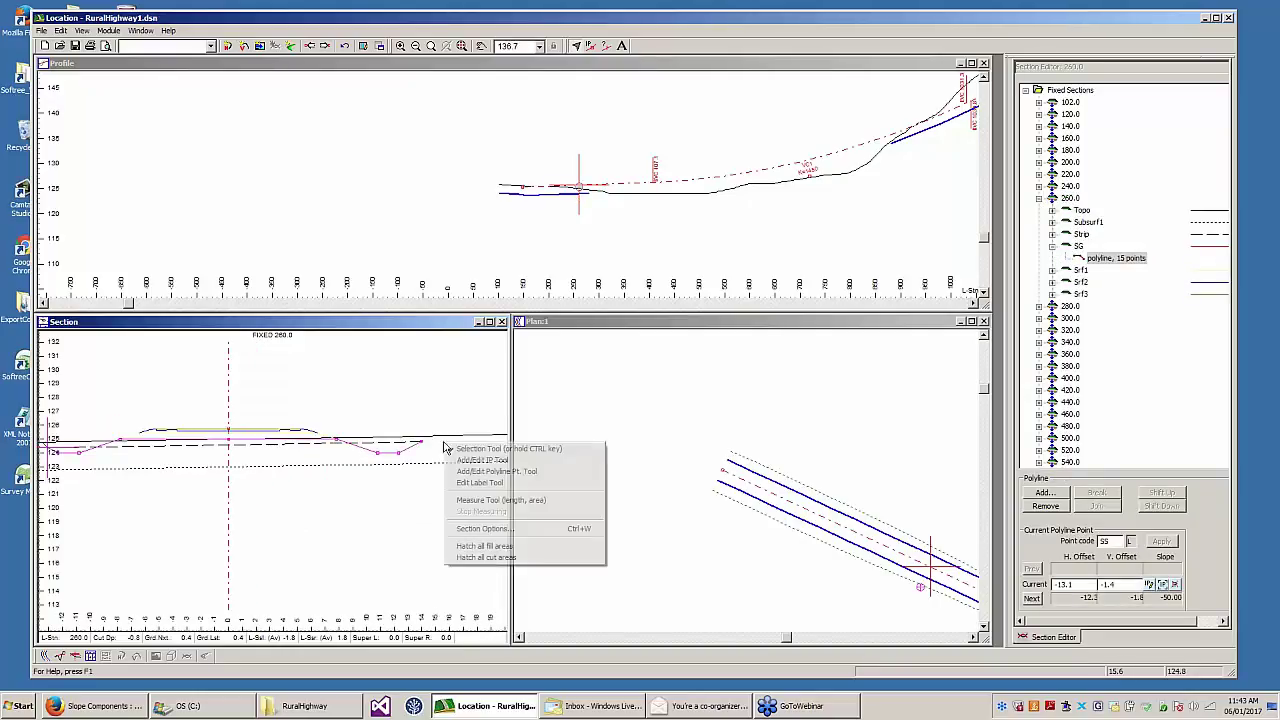
left_click(483, 460)
right_click(464, 458)
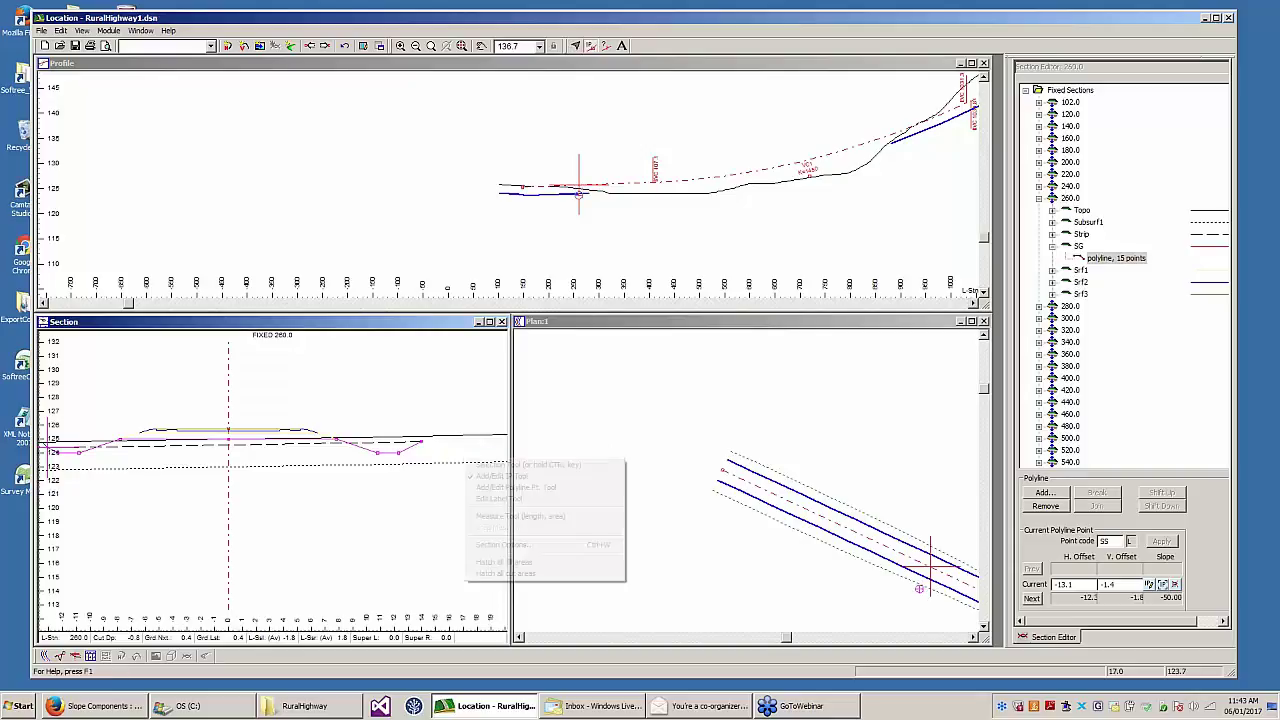
left_click(497, 488)
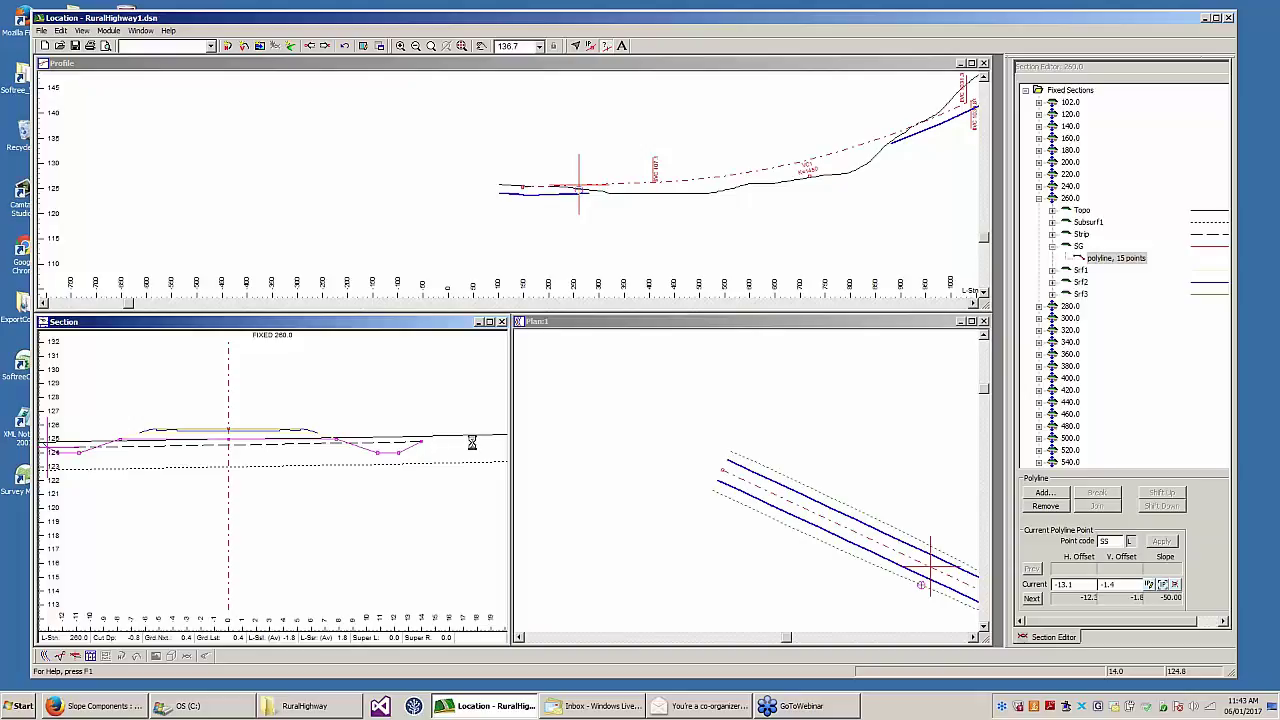
left_click_drag(421, 441, 467, 436)
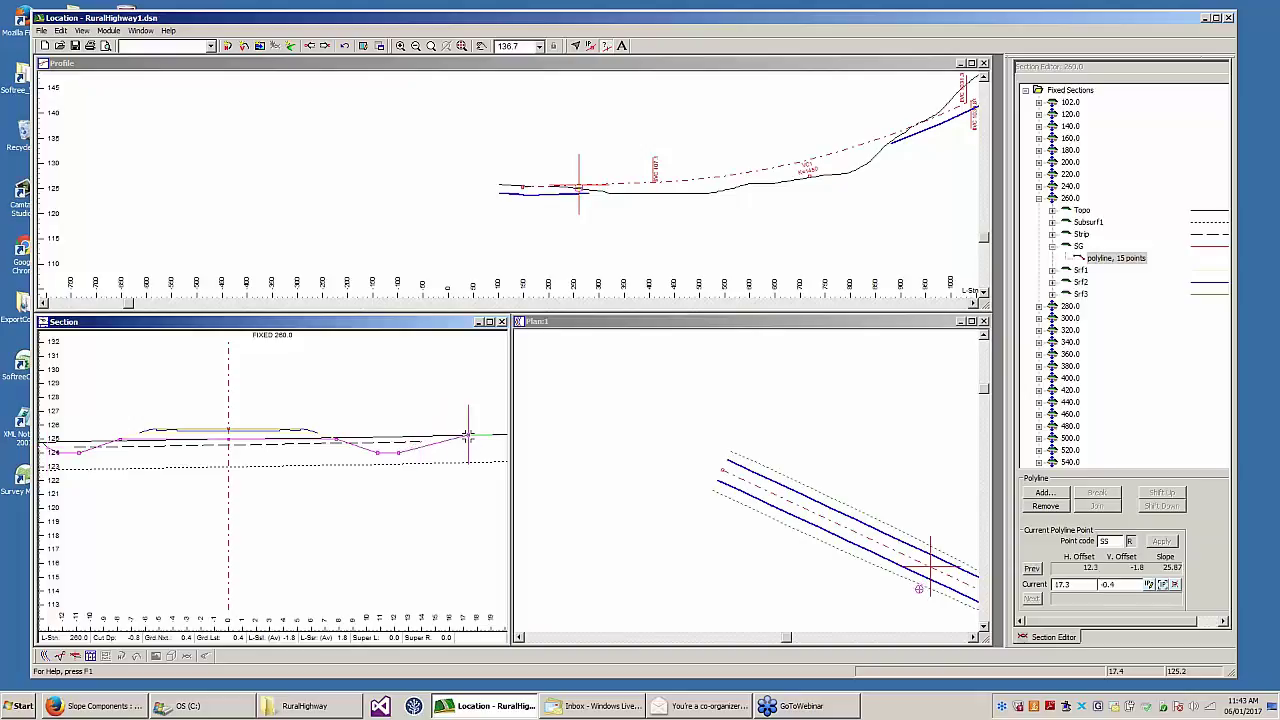
mouse_move(394, 389)
middle_mouse_down()
mouse_move(480, 365)
mouse_move(402, 394)
middle_mouse_up()
scroll(366, 373, "down", 2)
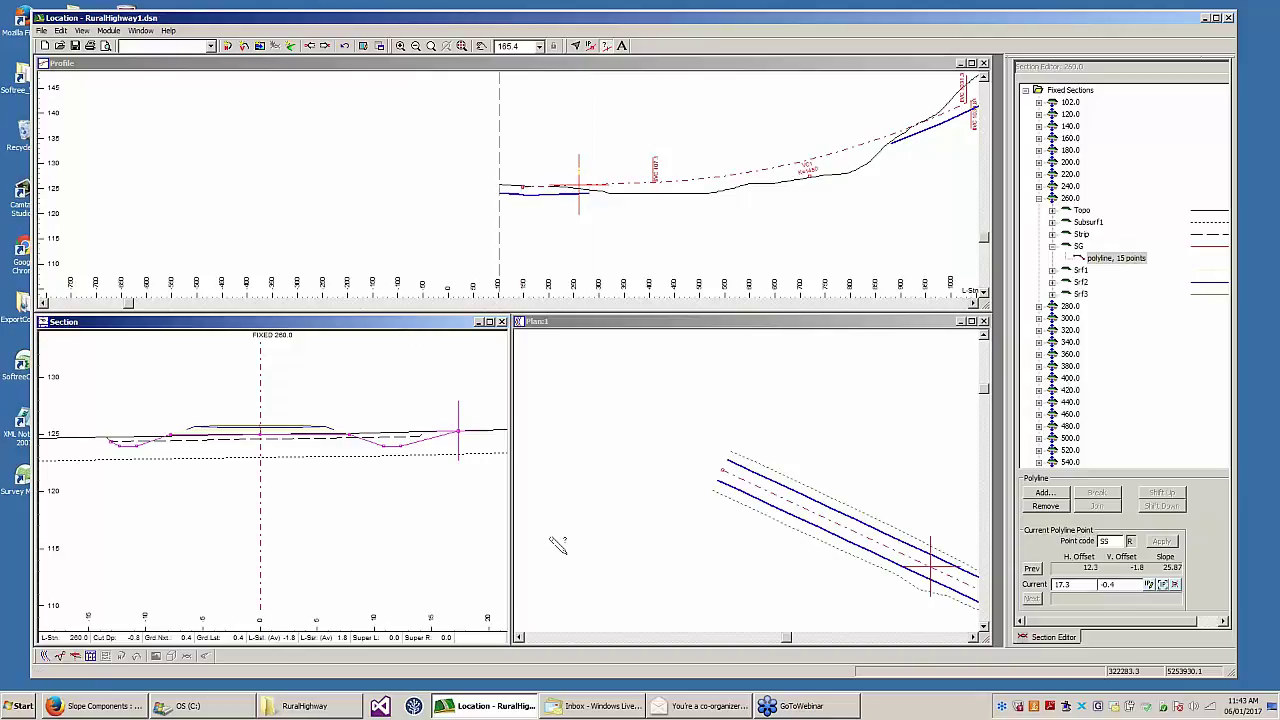
mouse_move(300, 477)
middle_mouse_down()
mouse_move(306, 491)
mouse_move(318, 466)
middle_mouse_up()
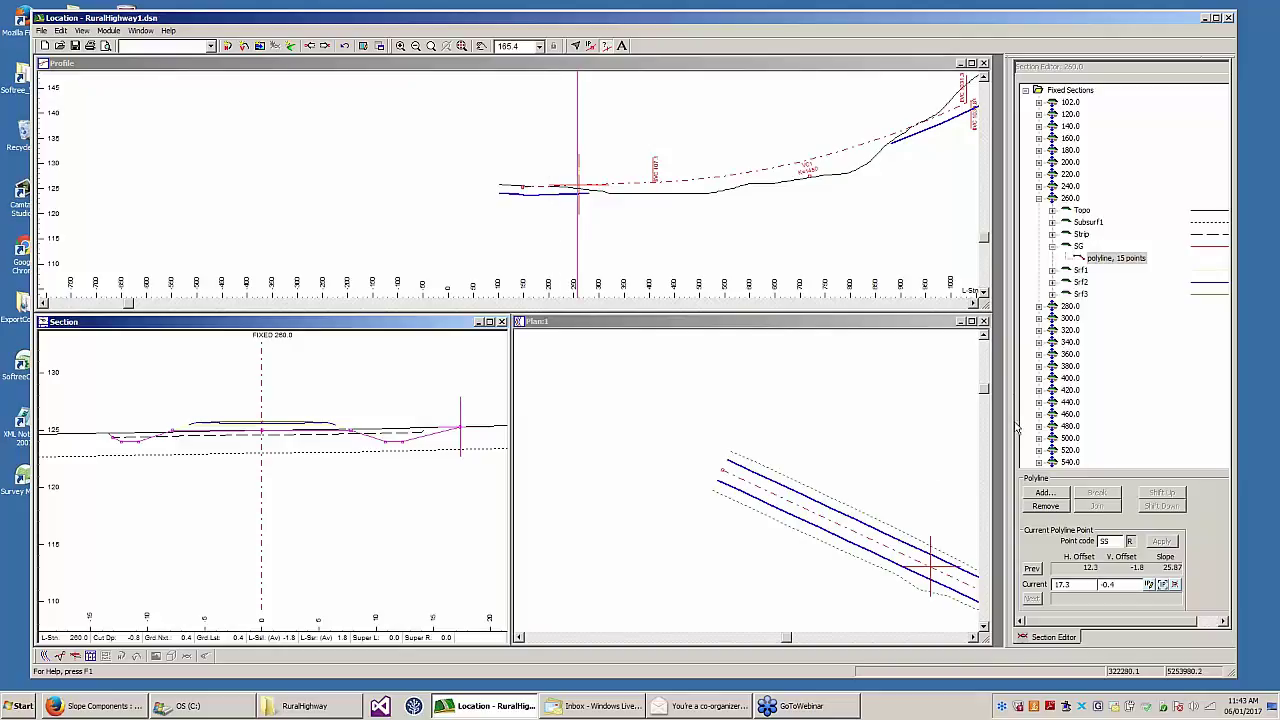
- Select the SG polyline of the fixed section at station 280 and switch back to the Selection Tool
left_click(1039, 199)
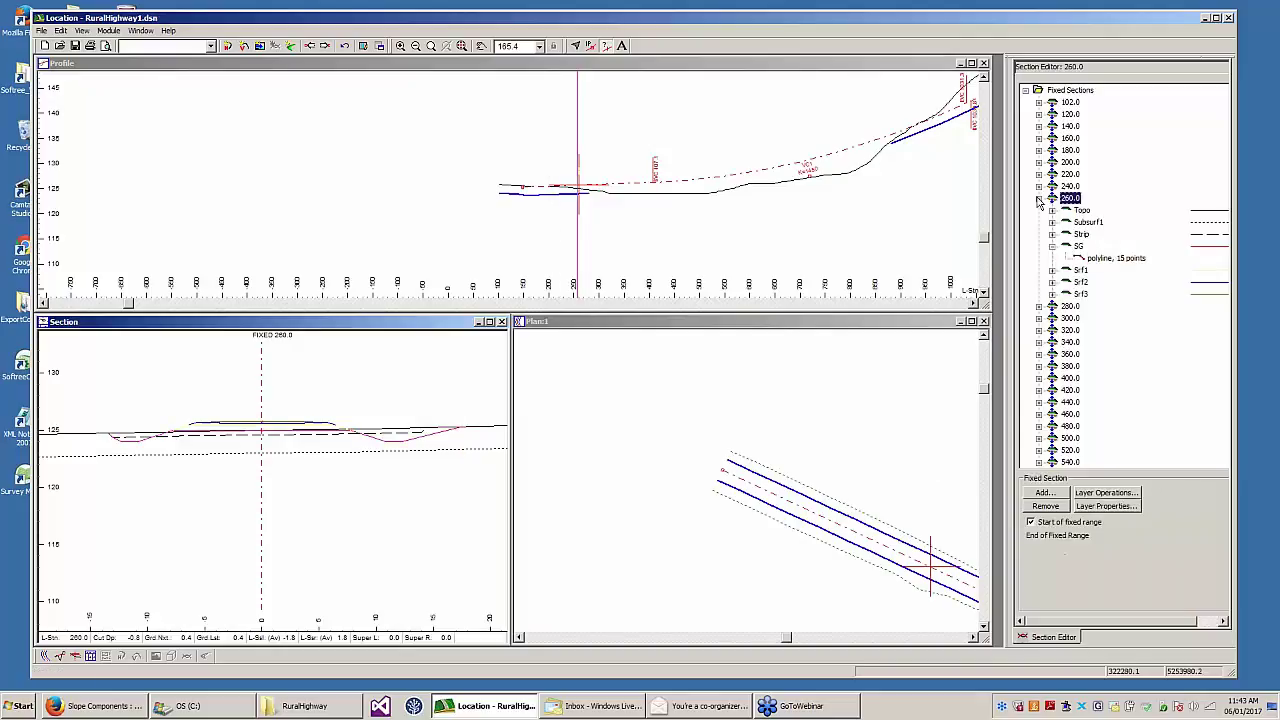
left_click(1056, 210)
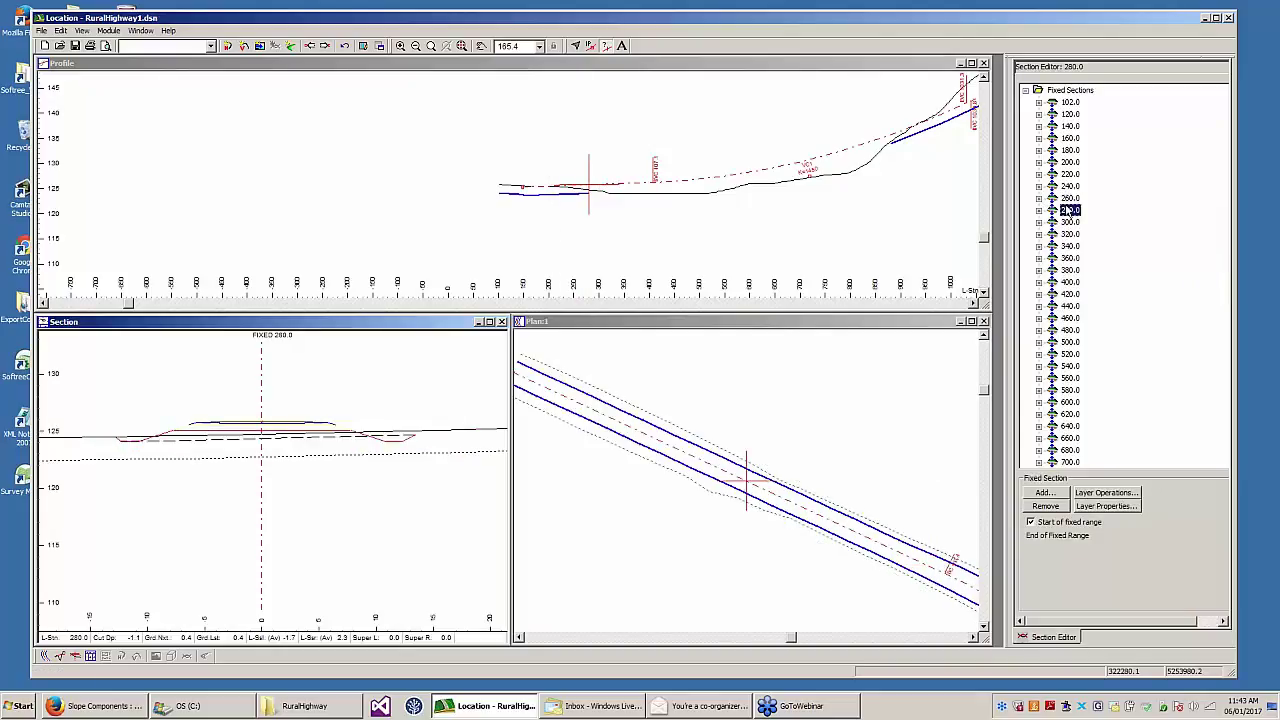
left_click(1040, 211)
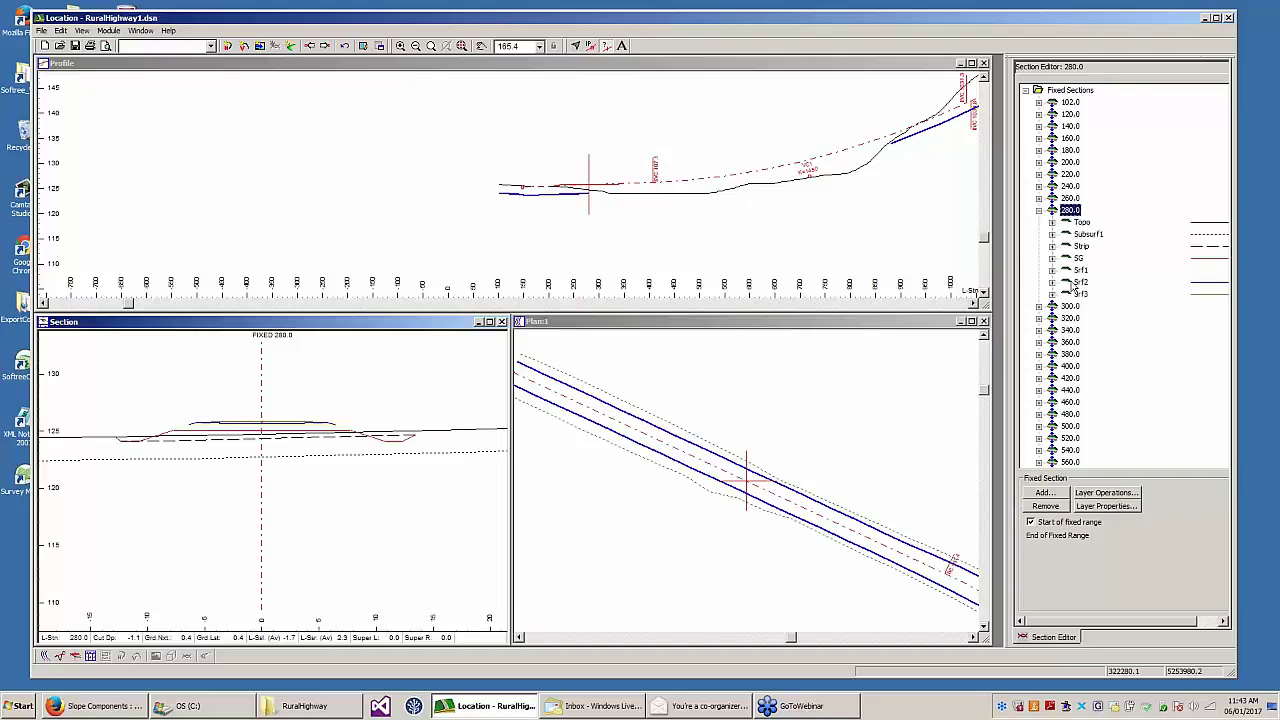
left_click(1110, 270)
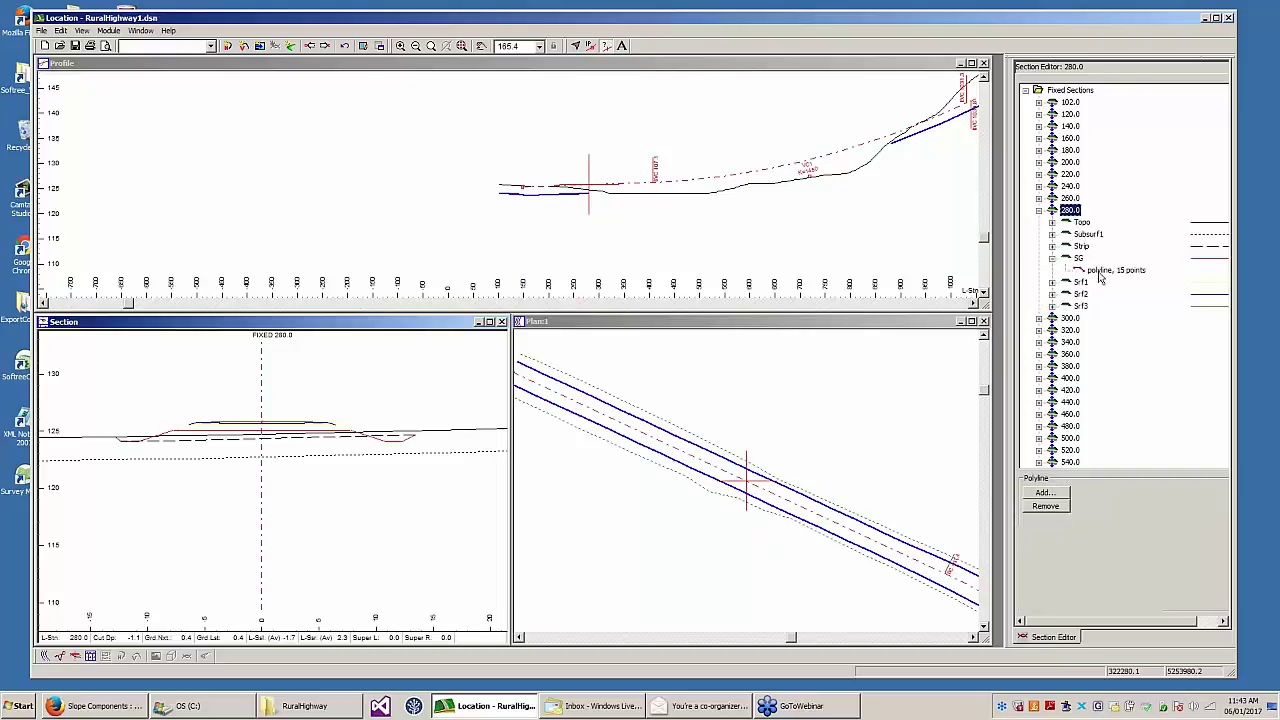
right_click(743, 385)
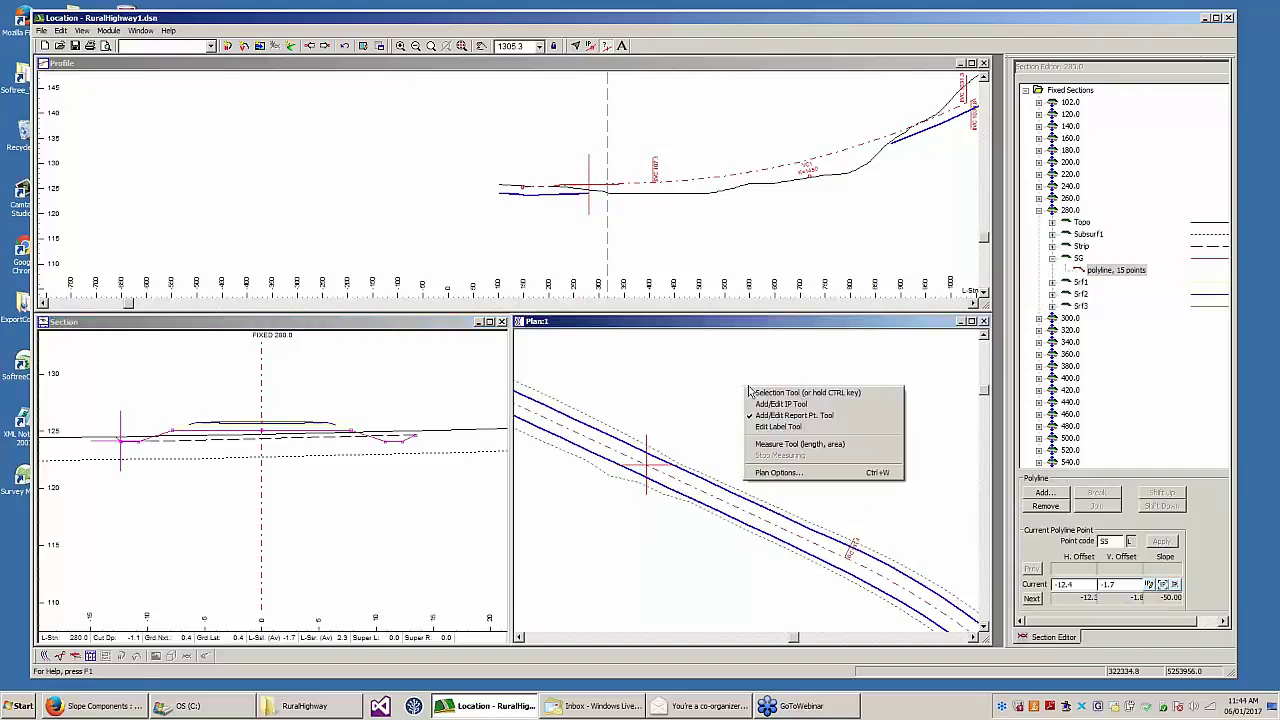
left_click(797, 393)
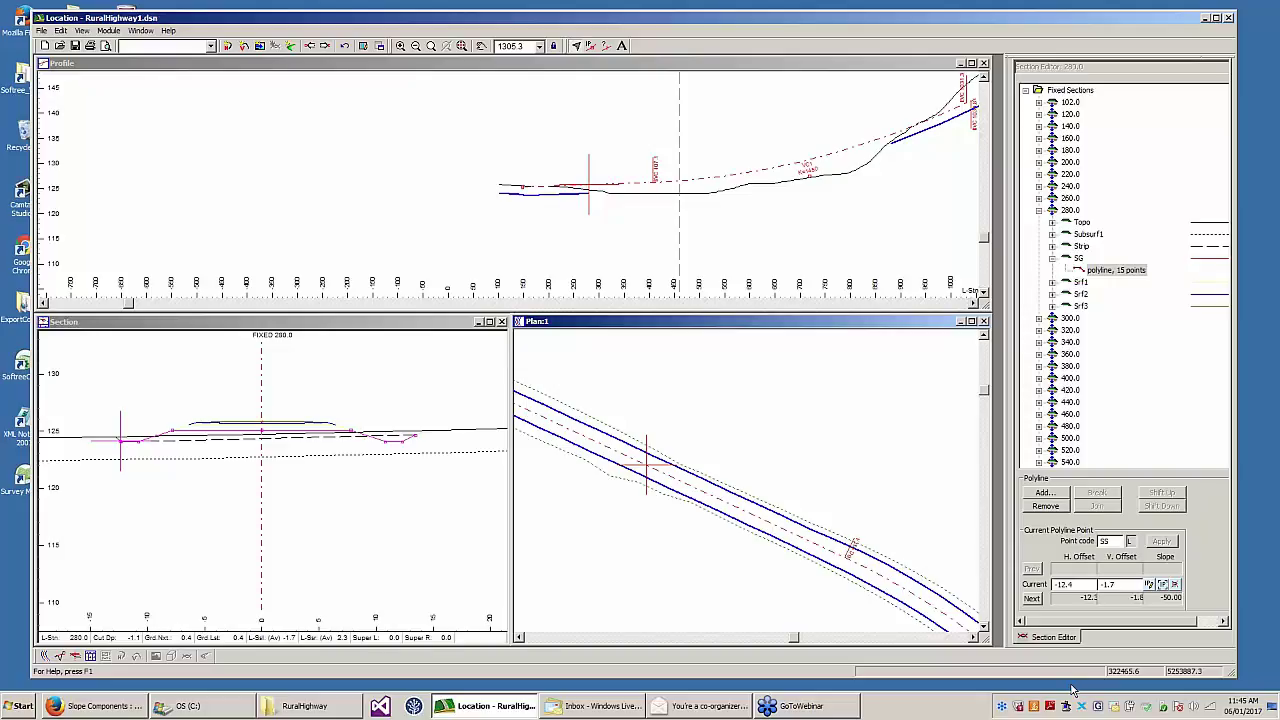
- Widen the Section window for a larger view of the fixed section at station 280
middle_click_drag(421, 408, 440, 411)
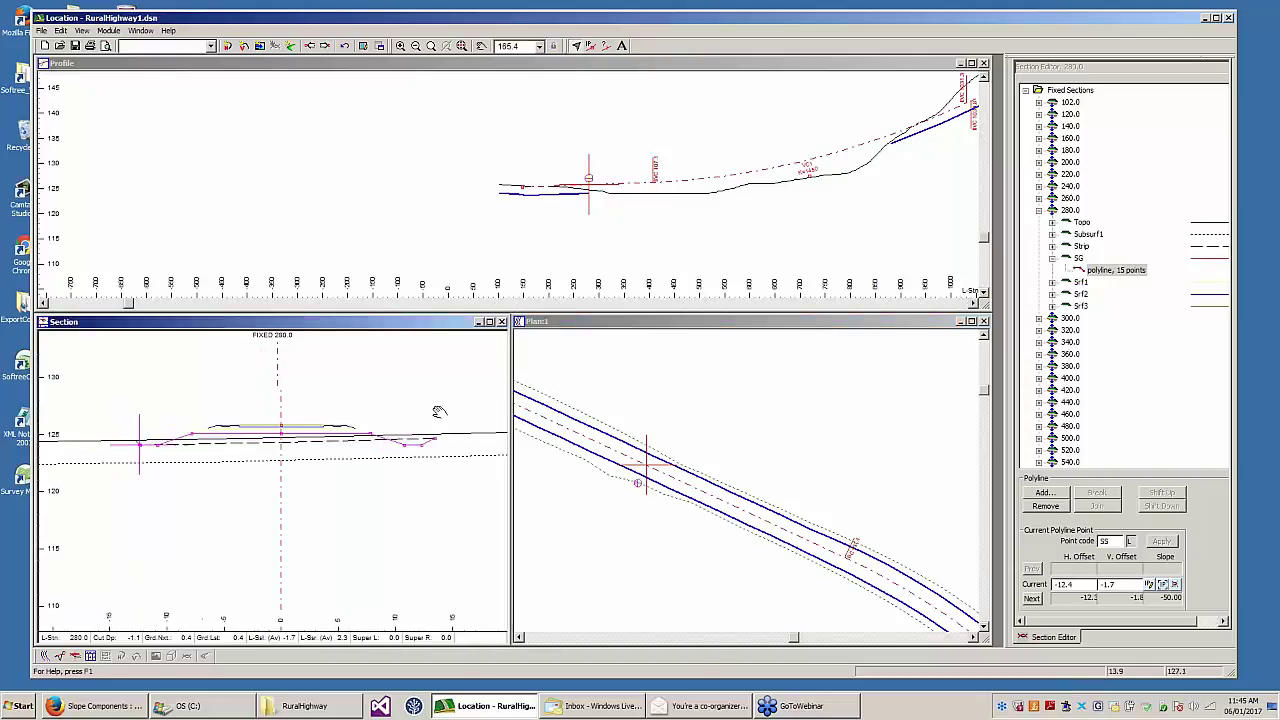
scroll(389, 471, "up", 3)
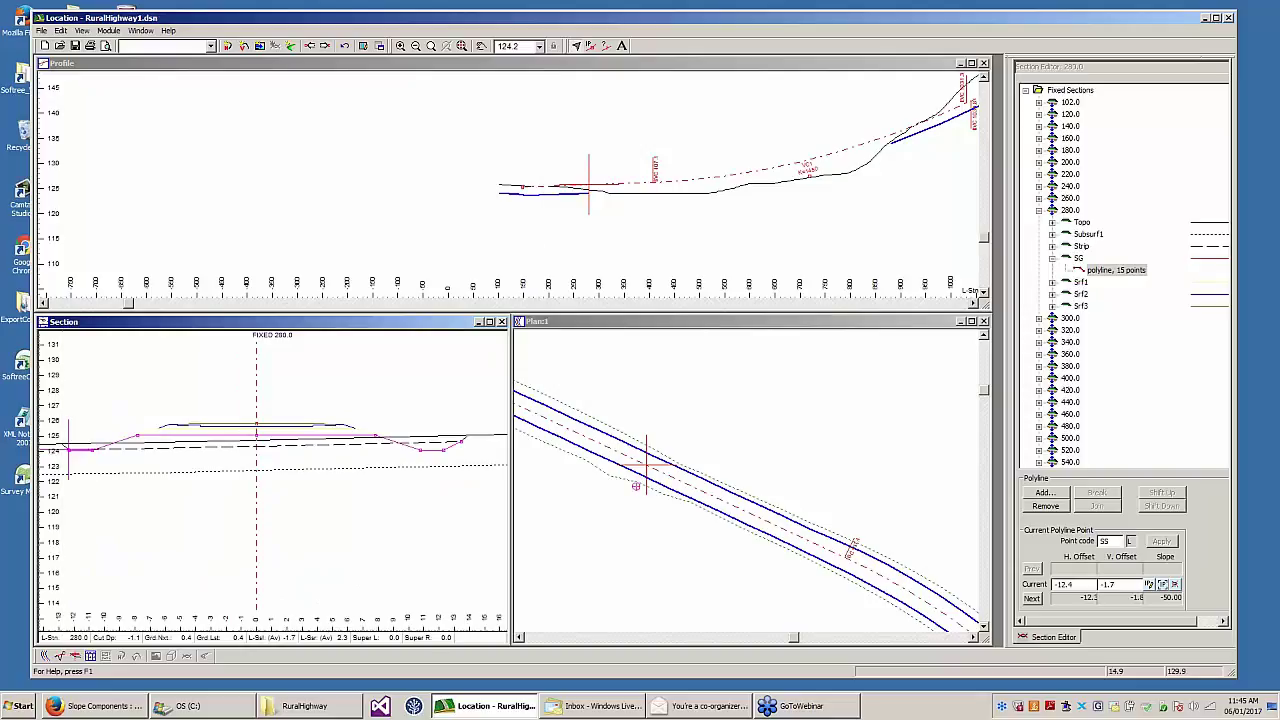
left_click_drag(512, 345, 908, 345)
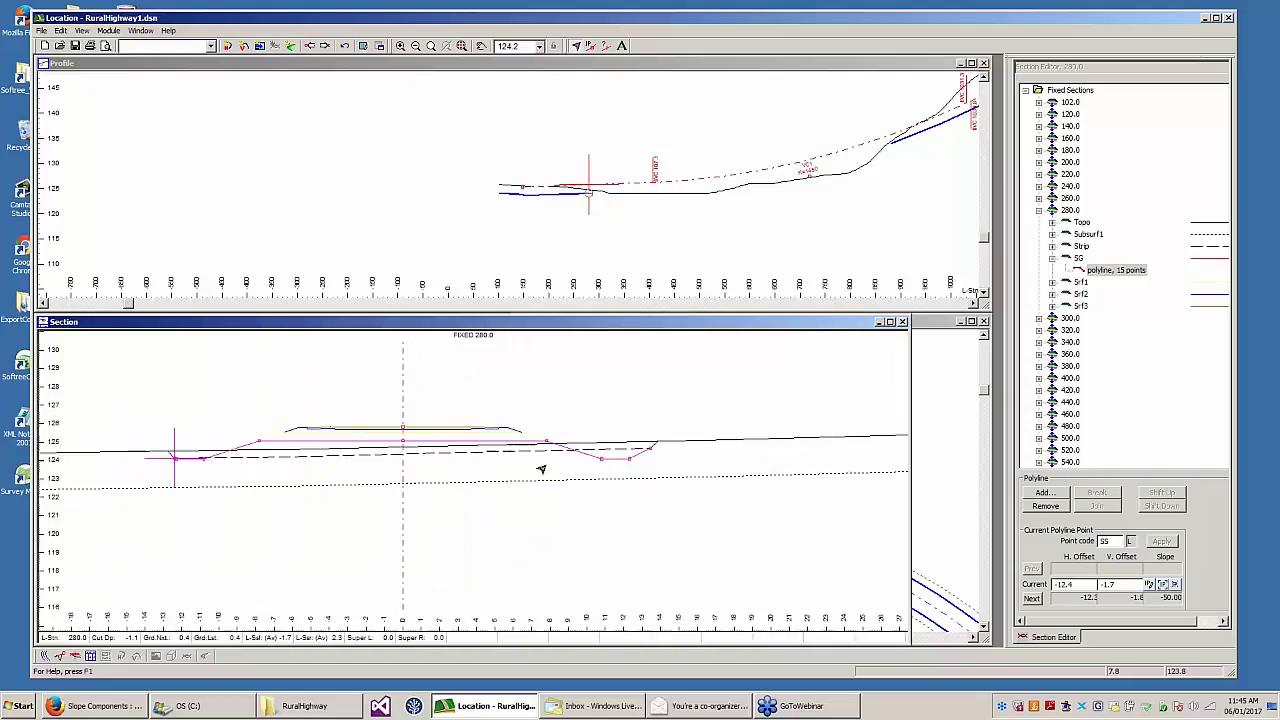
- With the Add/Edit Polyline Pt. tool, move the SG polyline's right ditch point at station 280 to about 10.0 horizontal and -2.9 vertical offset
scroll(586, 457, "up", 2)
right_click(616, 470)
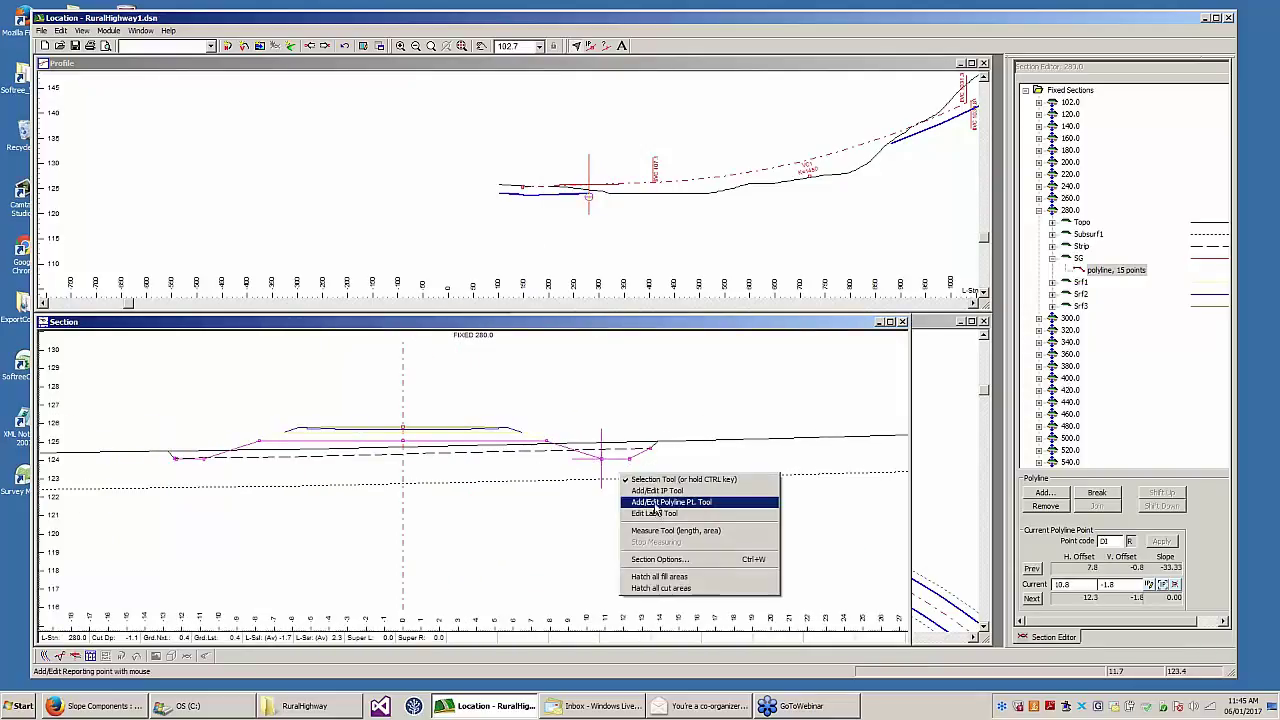
left_click(655, 505)
right_click(606, 460)
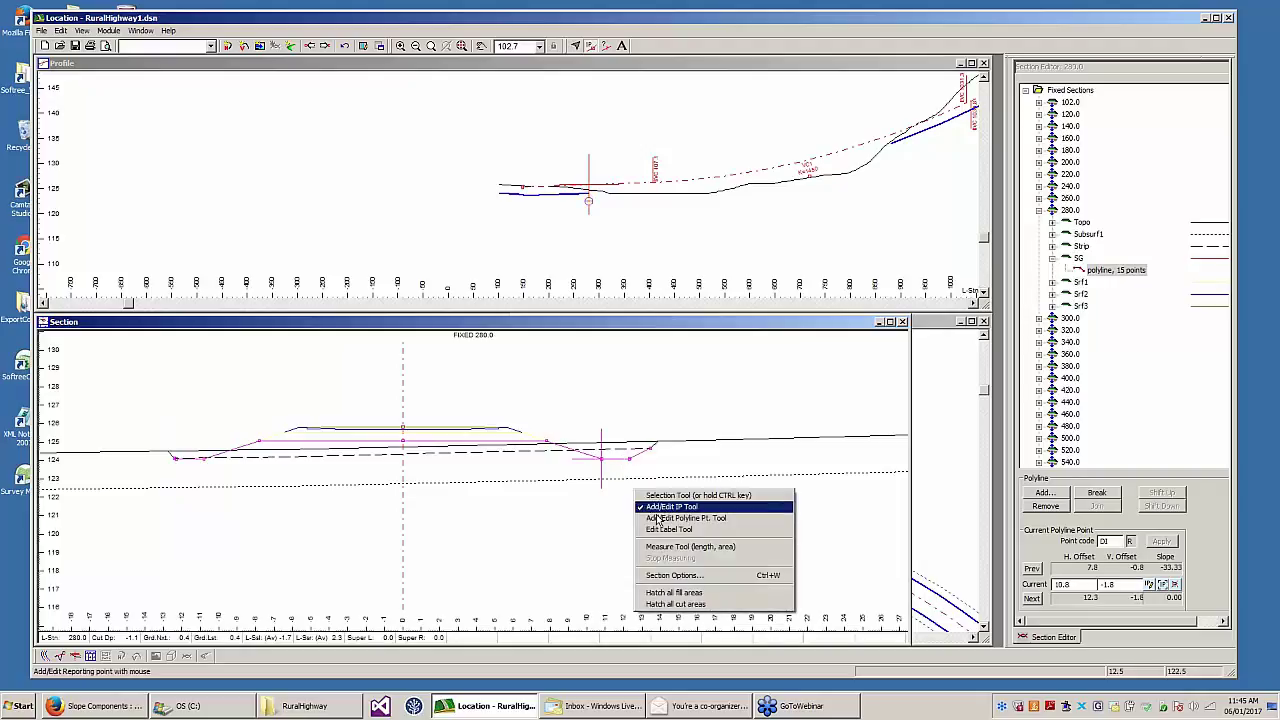
left_click(660, 503)
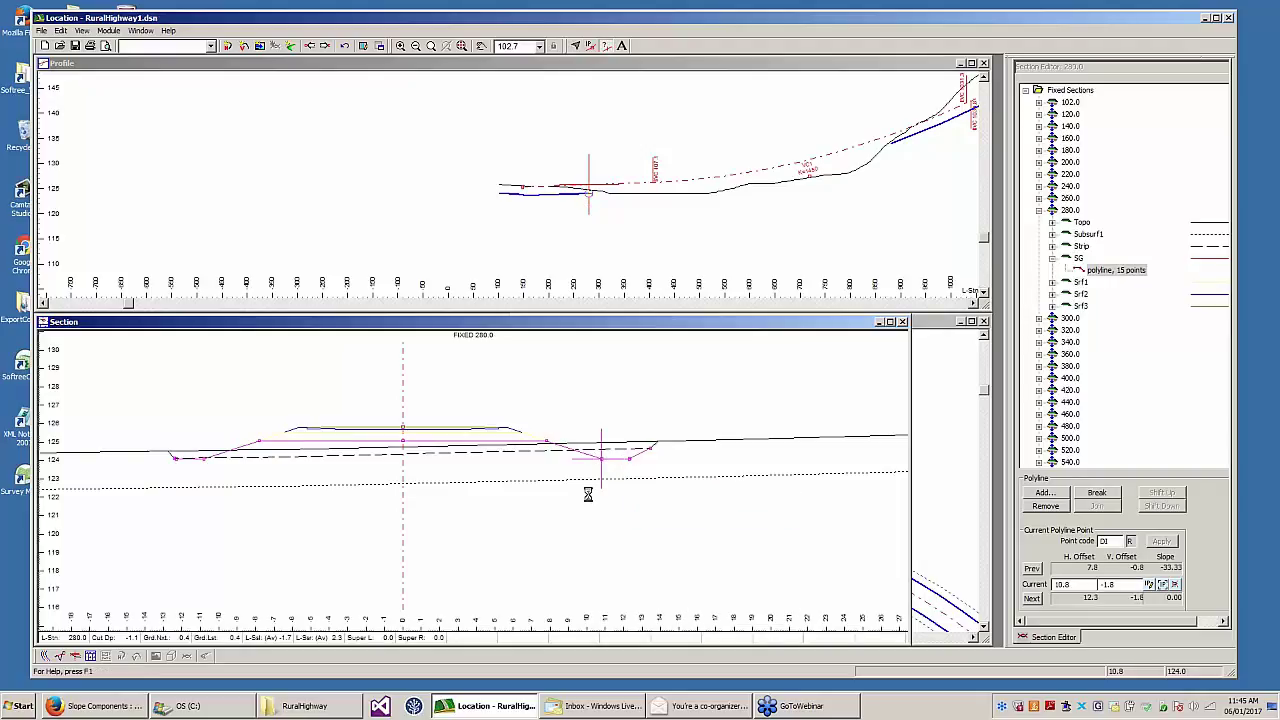
left_click_drag(598, 456, 587, 480)
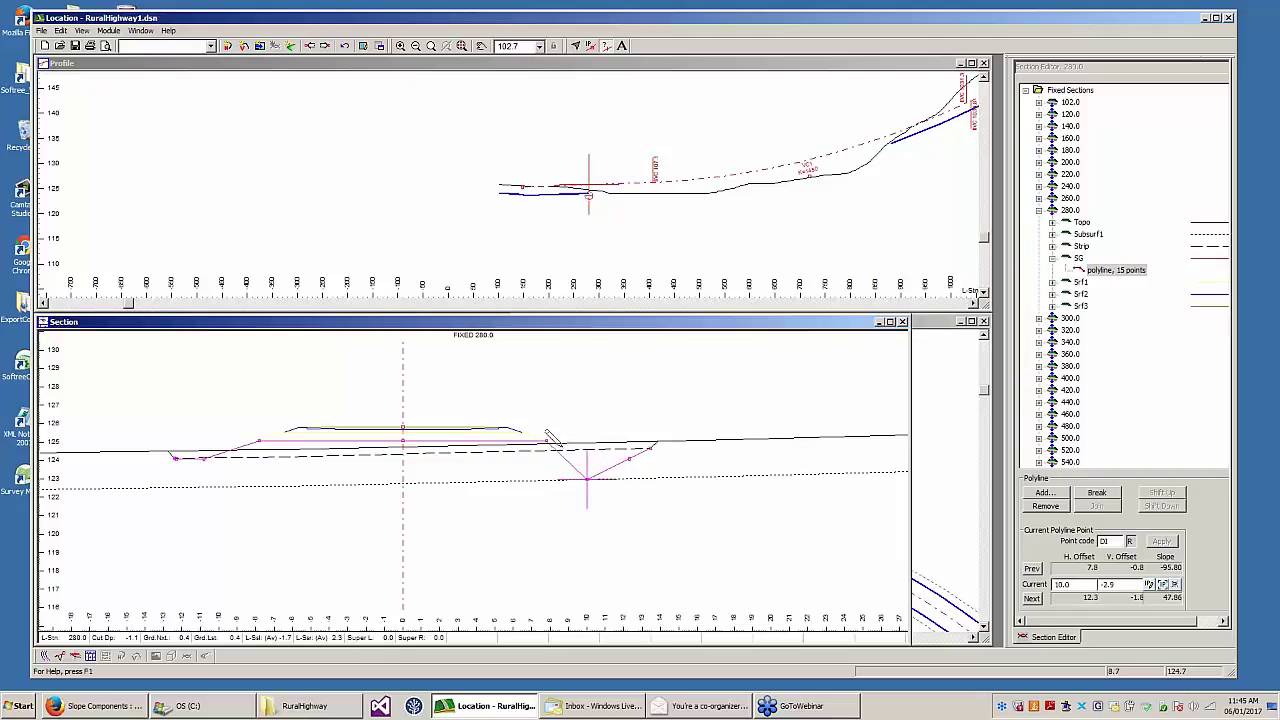
middle_click_drag(563, 406, 580, 394)
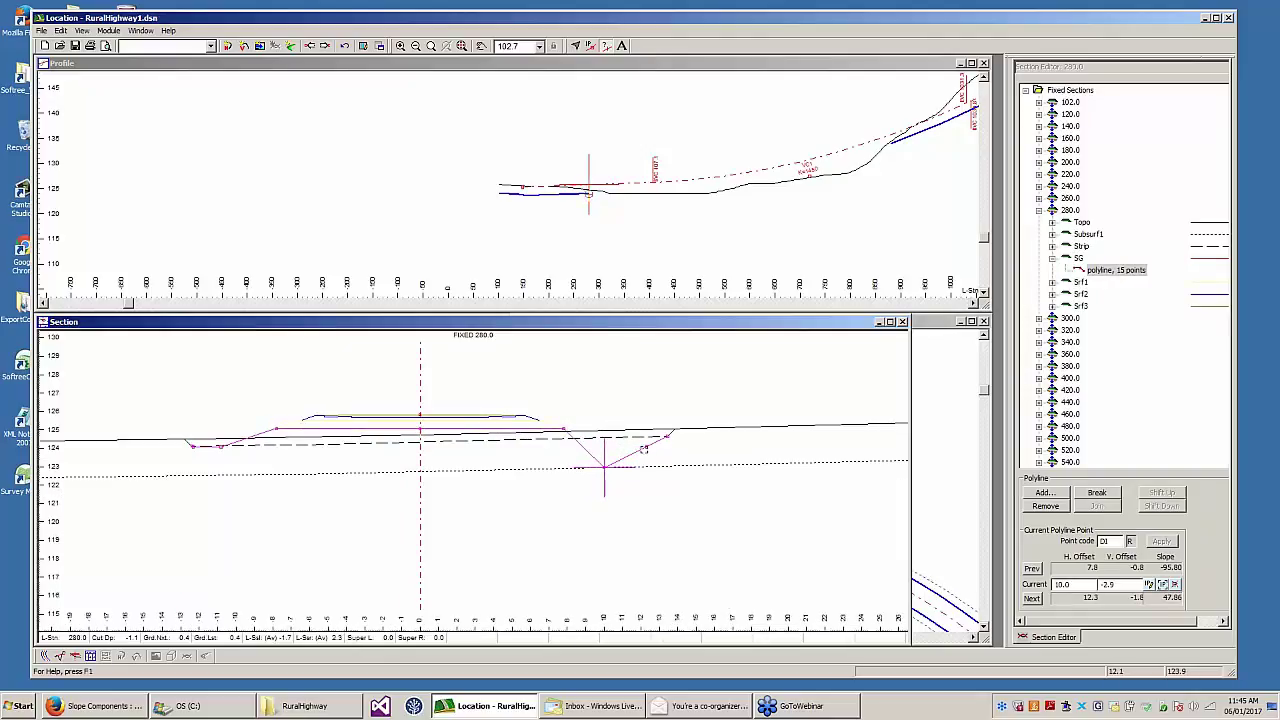
- Add an SG polyline point beyond the right ditch at about 13.5 horizontal and -2.8 vertical offset, and return to the Selection Tool
left_click_drag(644, 450, 667, 465)
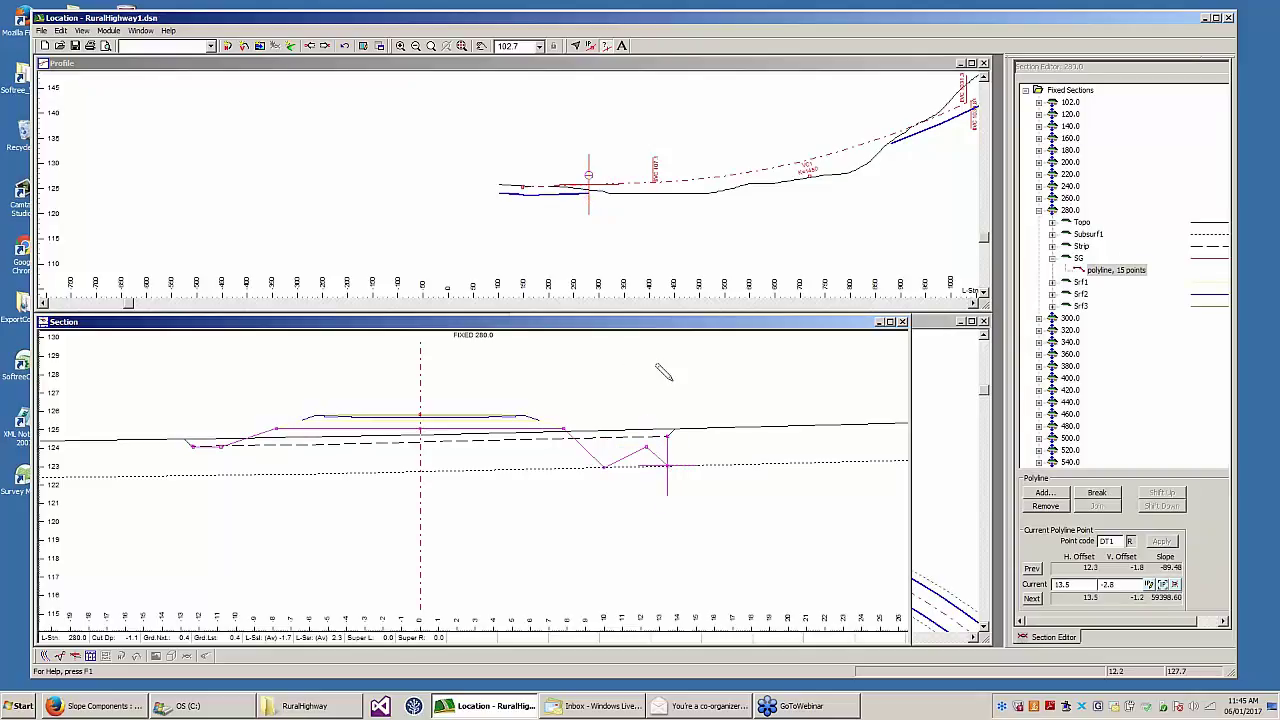
scroll(543, 369, "up", 3)
middle_click_drag(620, 359, 740, 386)
scroll(608, 366, "down", 2)
right_click(725, 367)
left_click(745, 375)
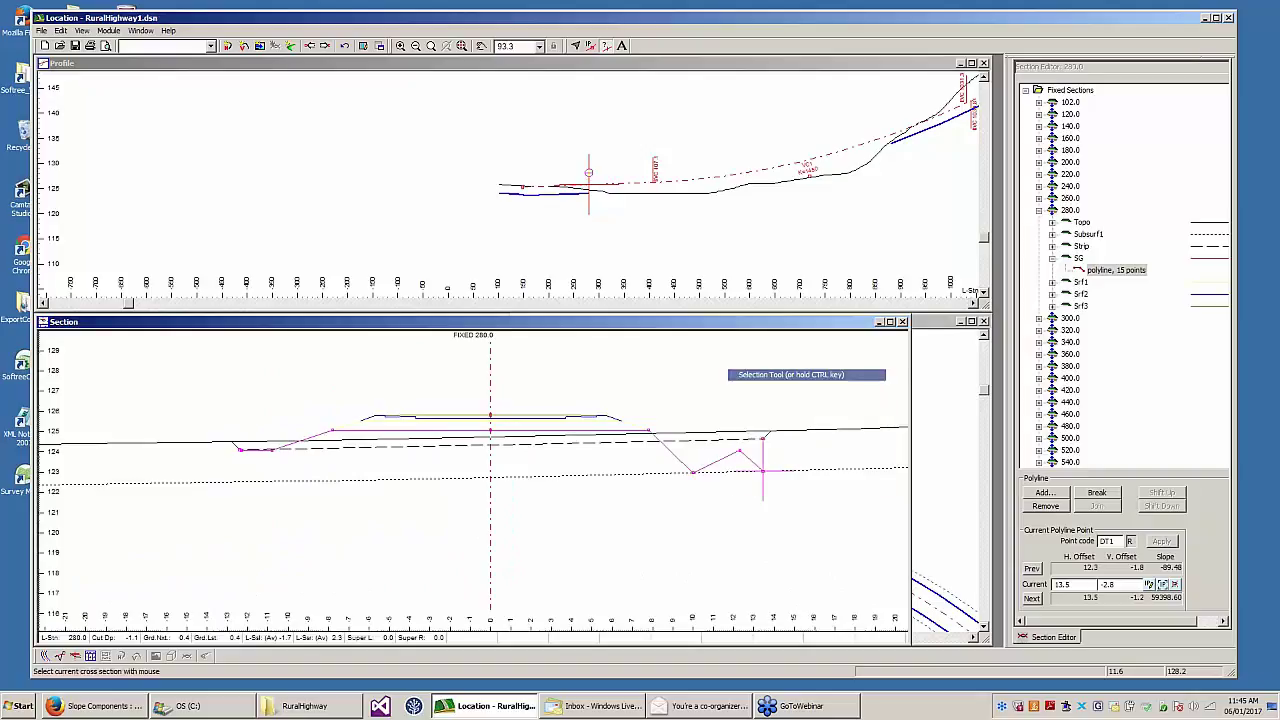
- Hatch all cut areas in the section at station 280, and turn the hatching off again
right_click(703, 398)
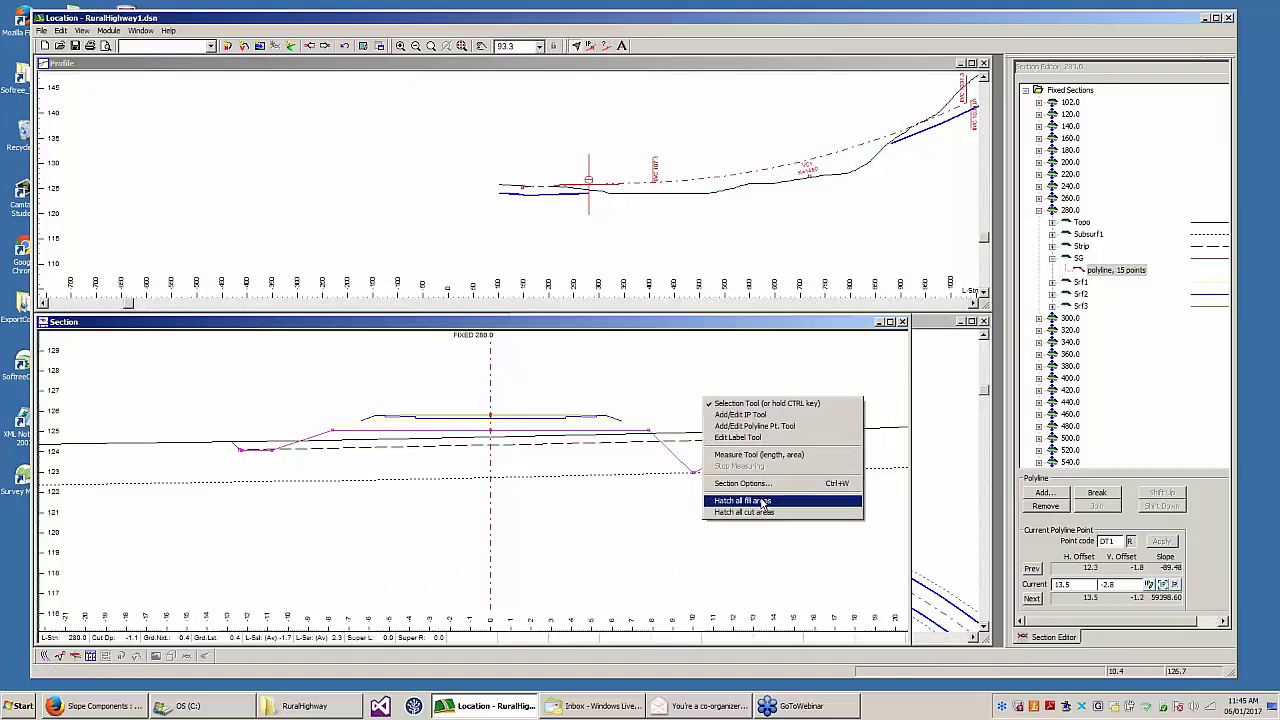
left_click(763, 502)
middle_click_drag(702, 460, 666, 458)
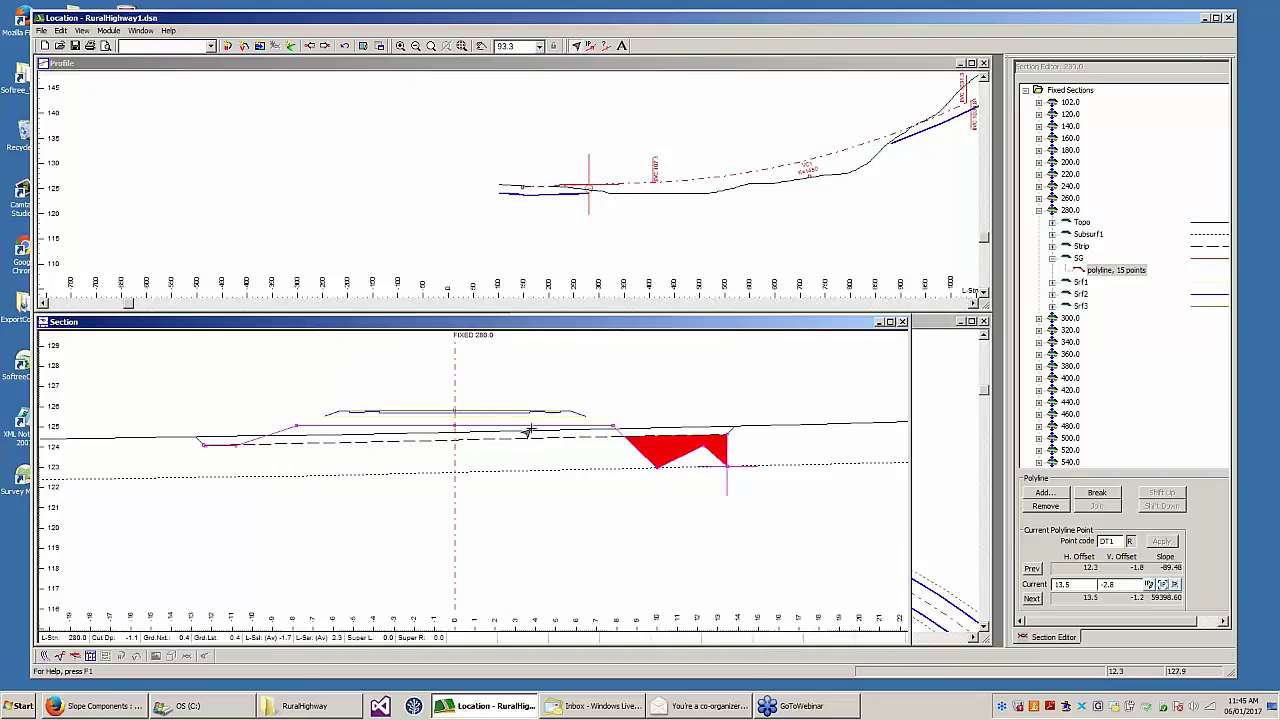
right_click(671, 378)
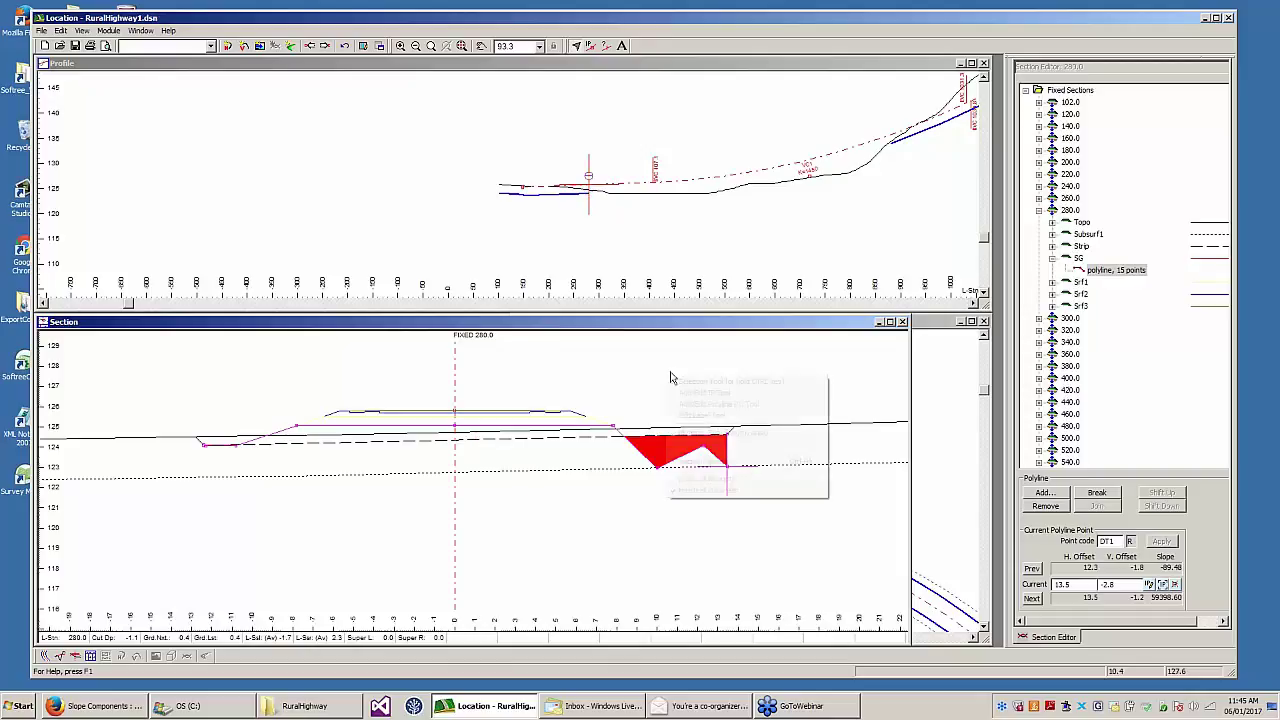
left_click(700, 490)
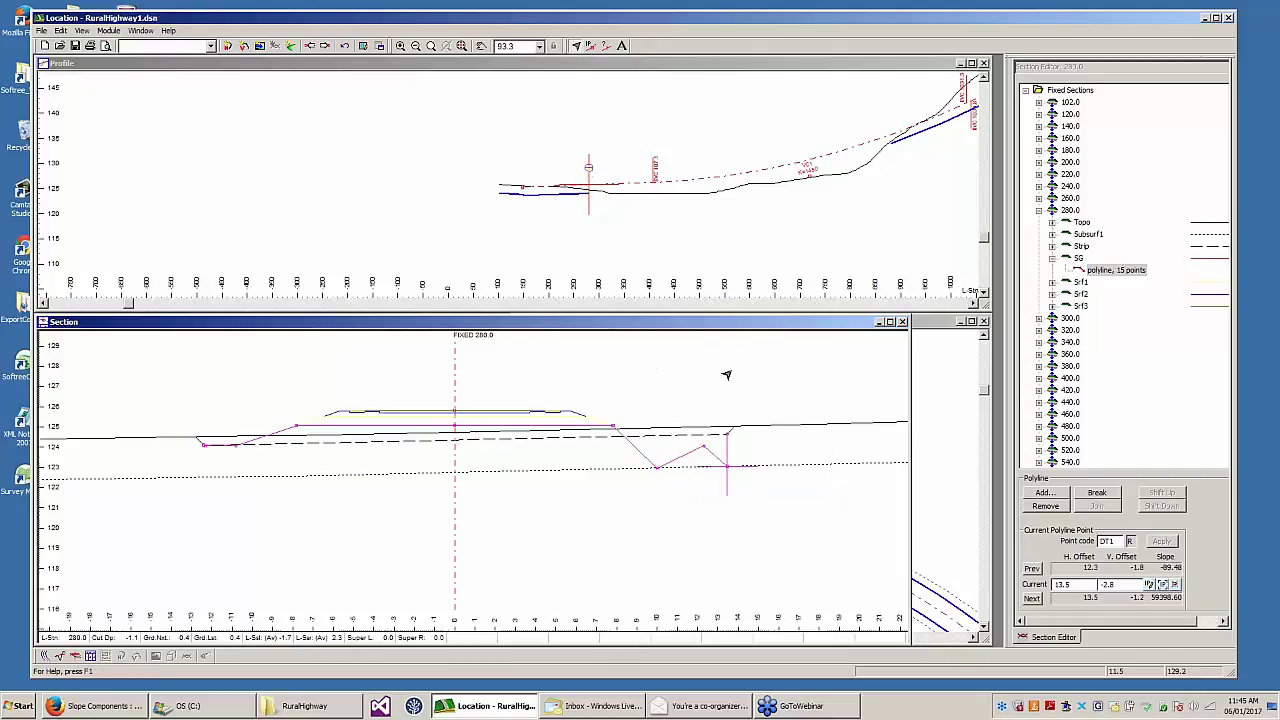
- Remove the SG polyline point just added beyond the right ditch in the section at station 280
mouse_move(726, 375)
left_click(61, 30)
left_click(130, 217)
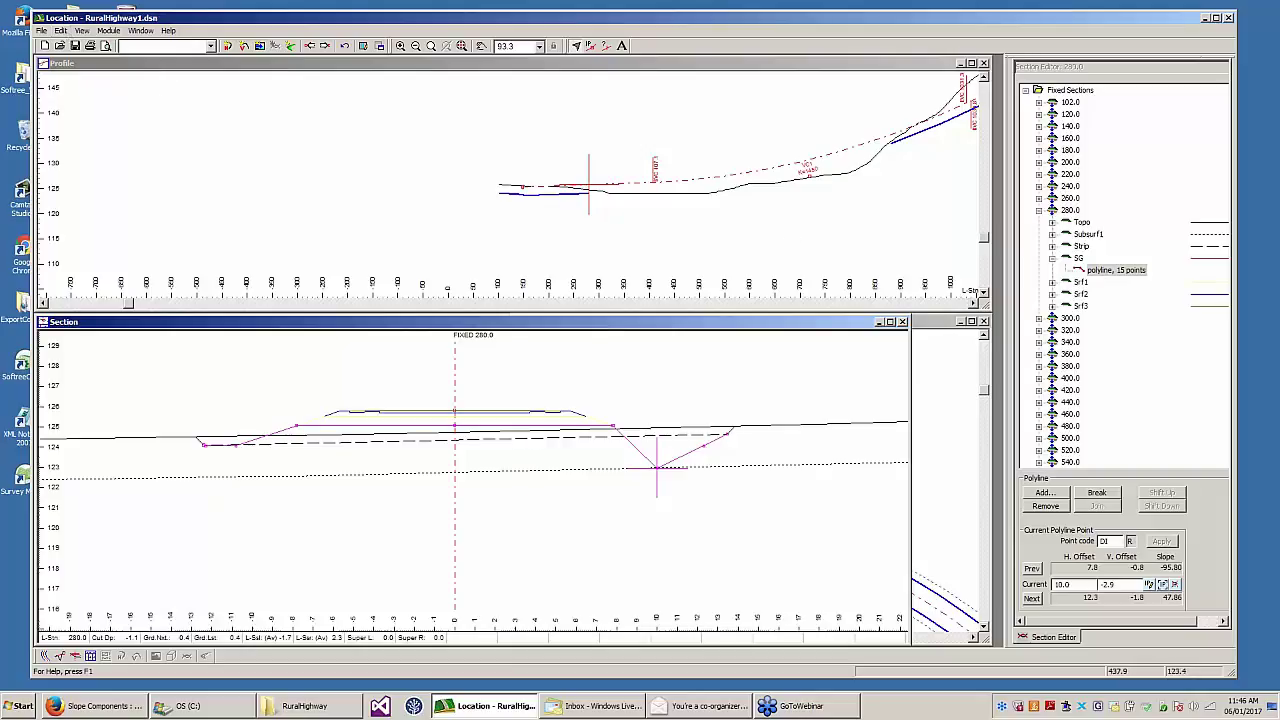
- Examine the profile farther along the road, from station 280 to beyond station 8000
middle_click_drag(802, 239, 342, 270)
middle_click_drag(790, 167, 604, 222)
scroll(763, 185, "down", 9)
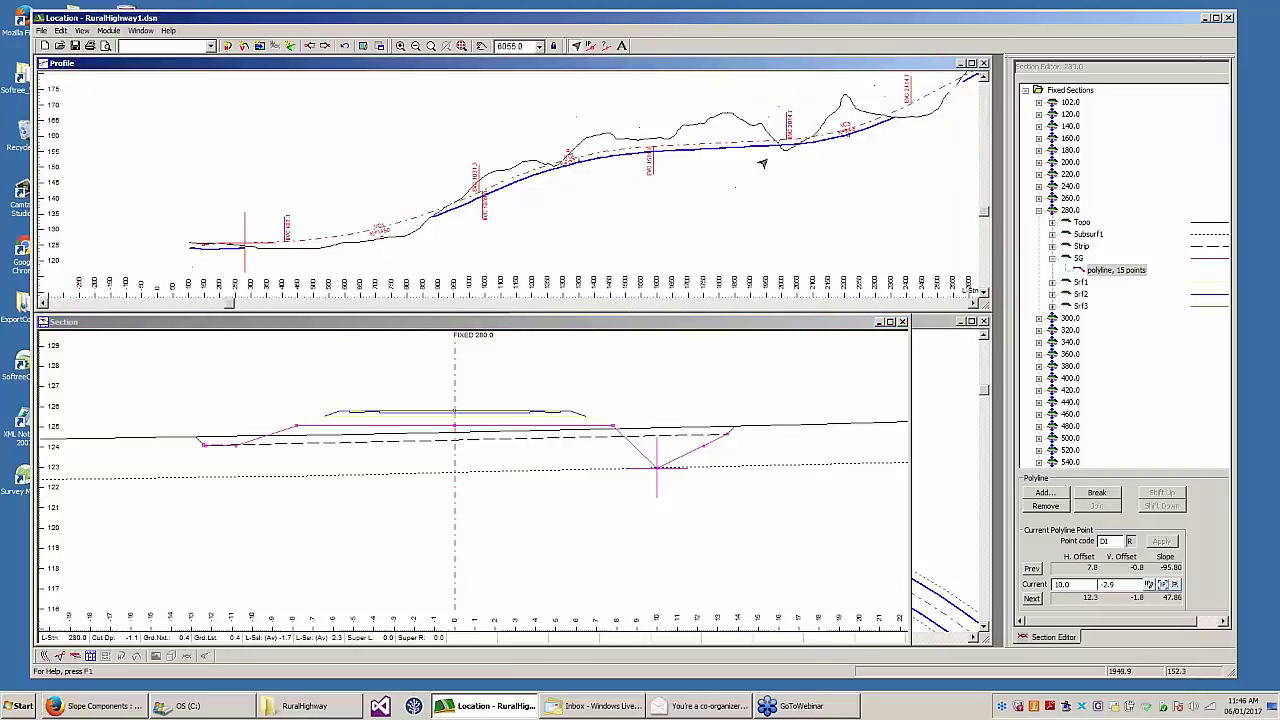
middle_click_drag(876, 162, 425, 220)
middle_click_drag(780, 110, 326, 177)
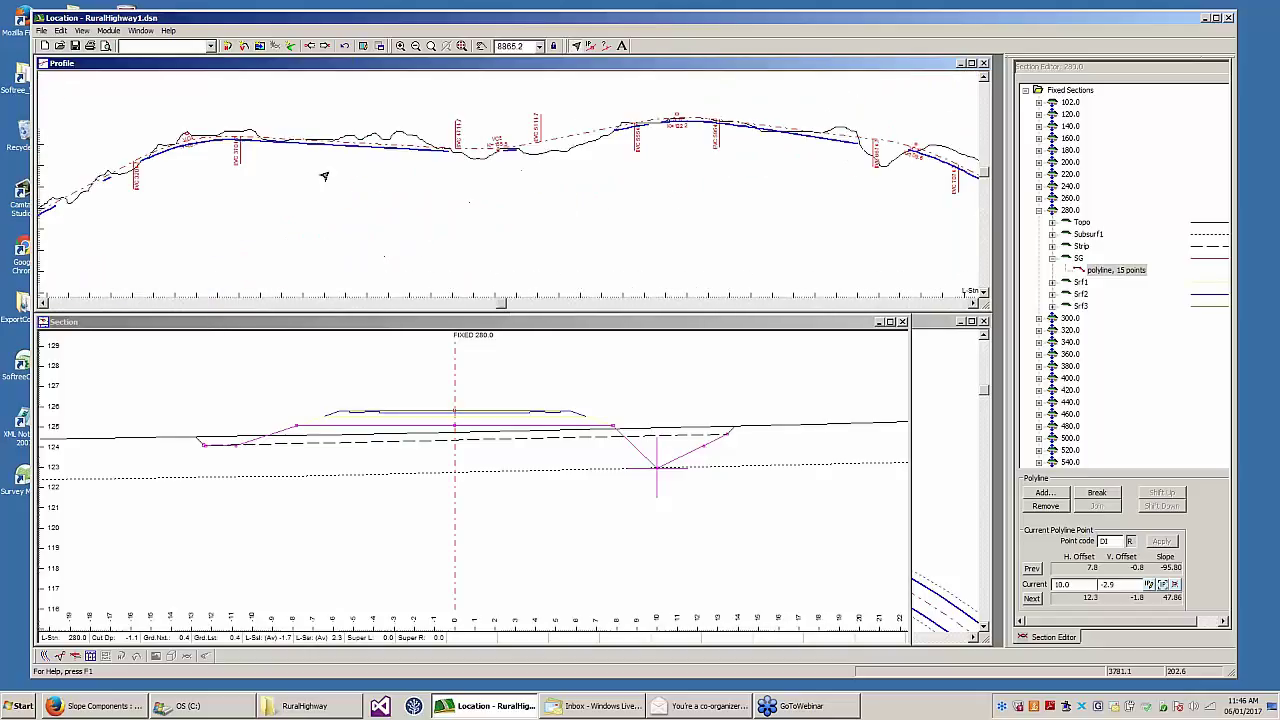
middle_click_drag(522, 163, 345, 190)
middle_click_drag(540, 179, 380, 151)
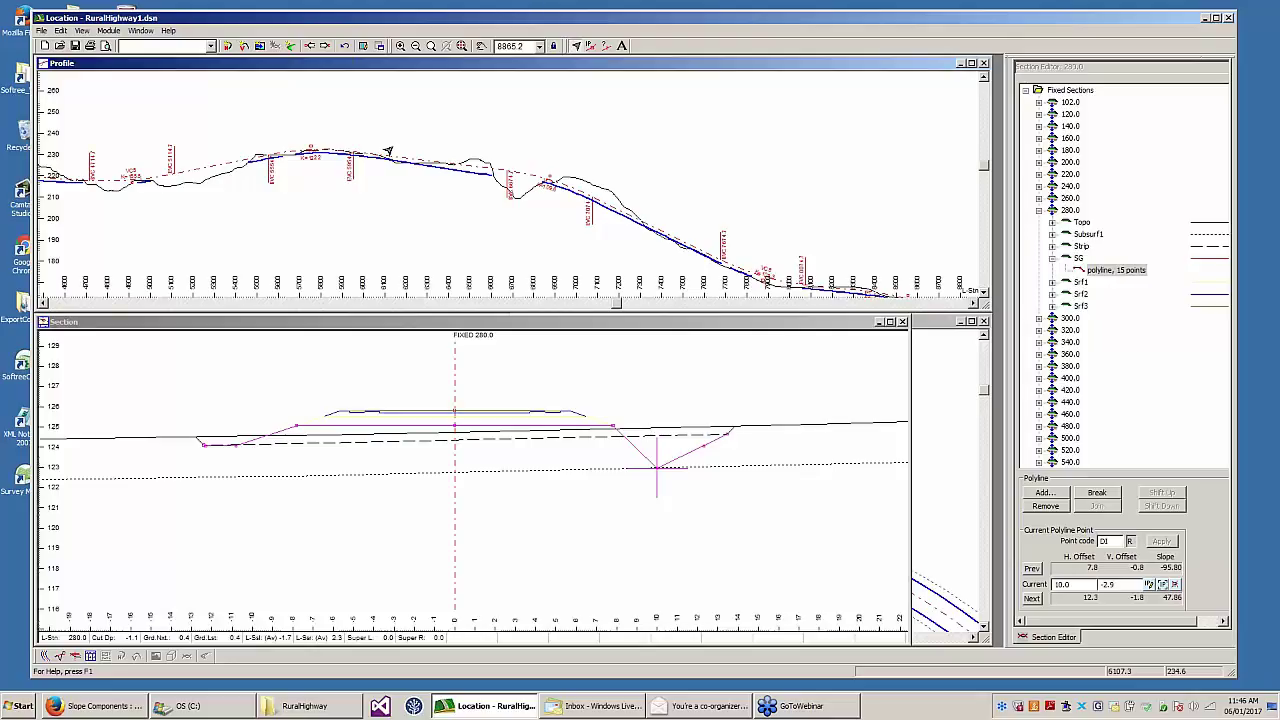
- Remove all fixed cross sections over the entire station range
left_click(1039, 210)
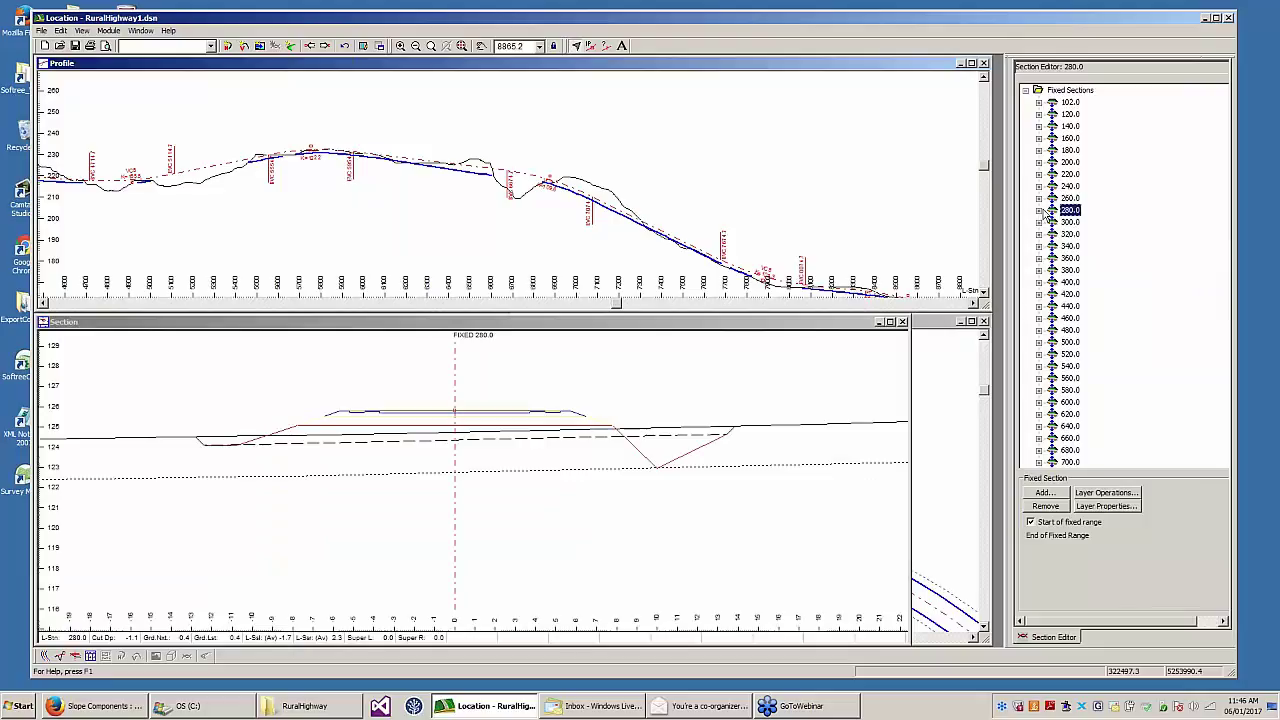
left_click(1071, 91)
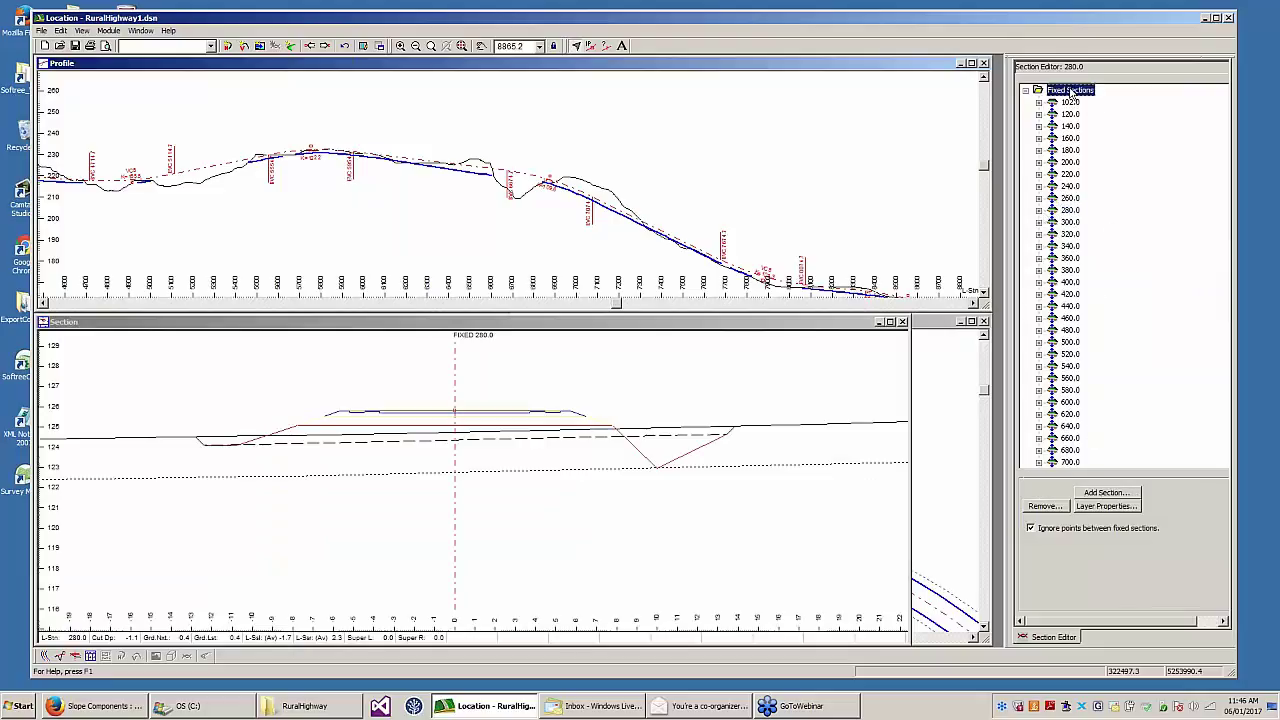
left_click(1045, 506)
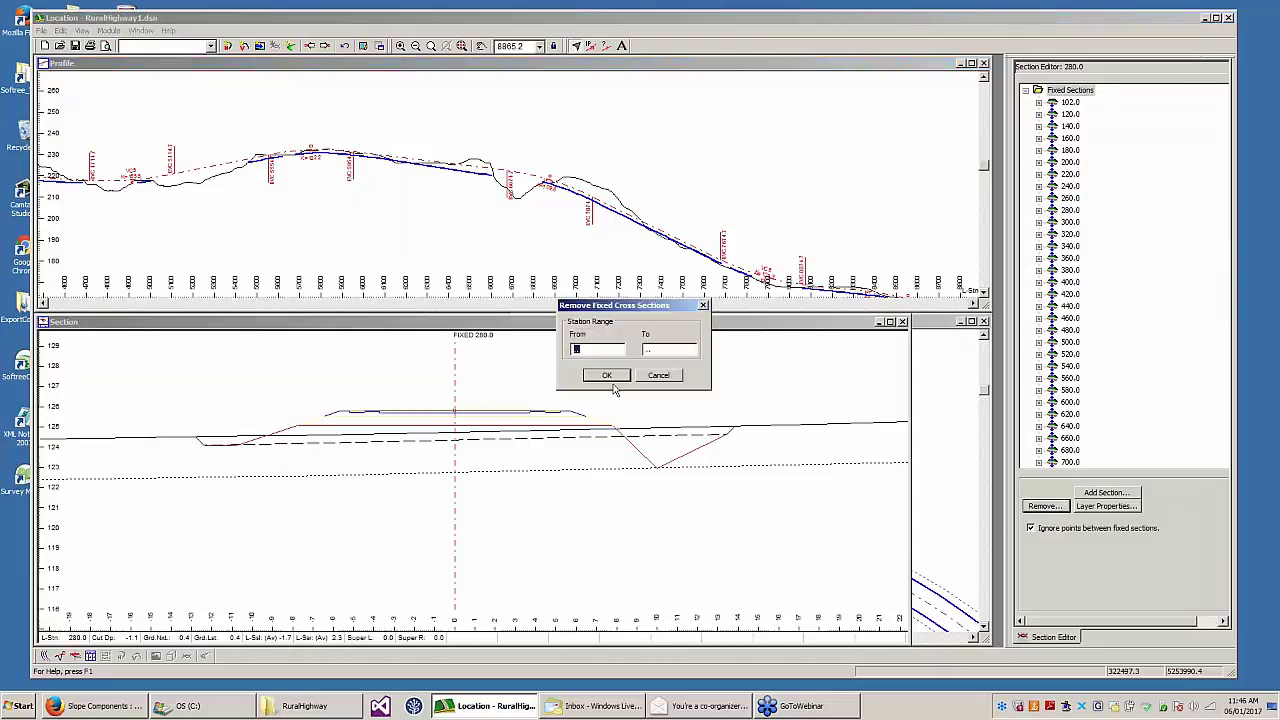
left_click(607, 376)
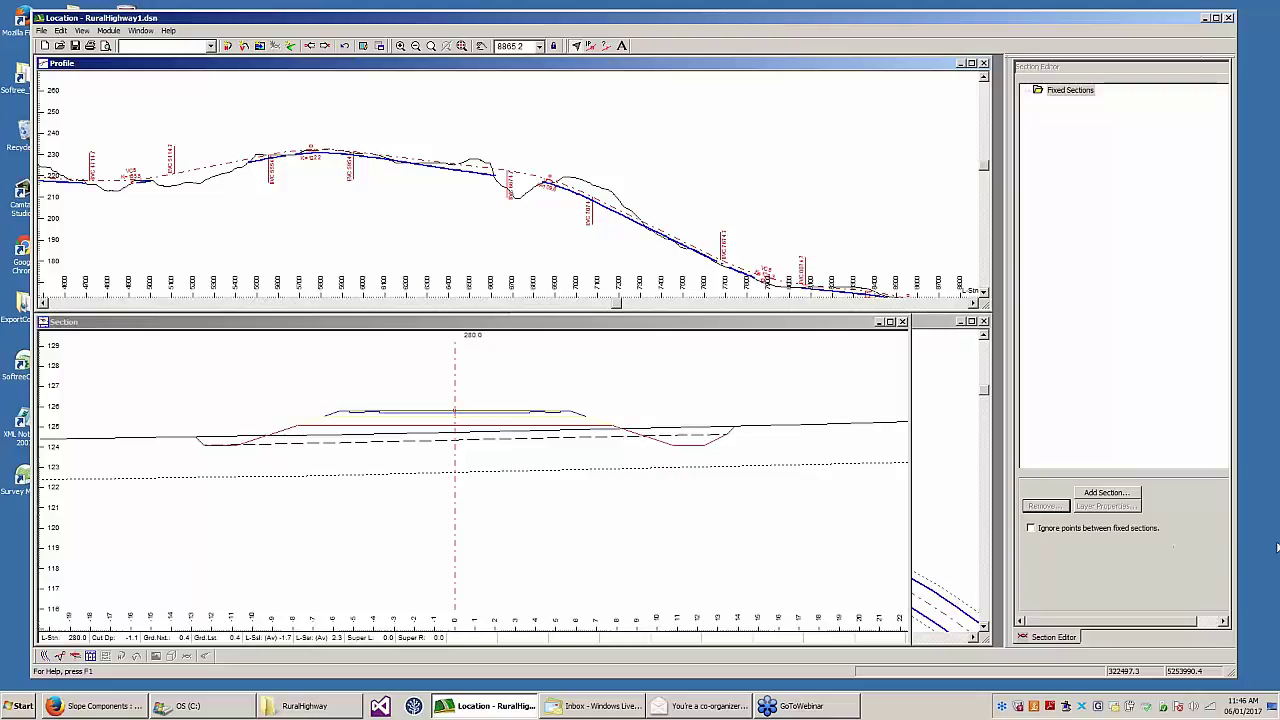
- Add fixed cross sections for a station range starting at 4000 instead of the whole road
left_click(1106, 492)
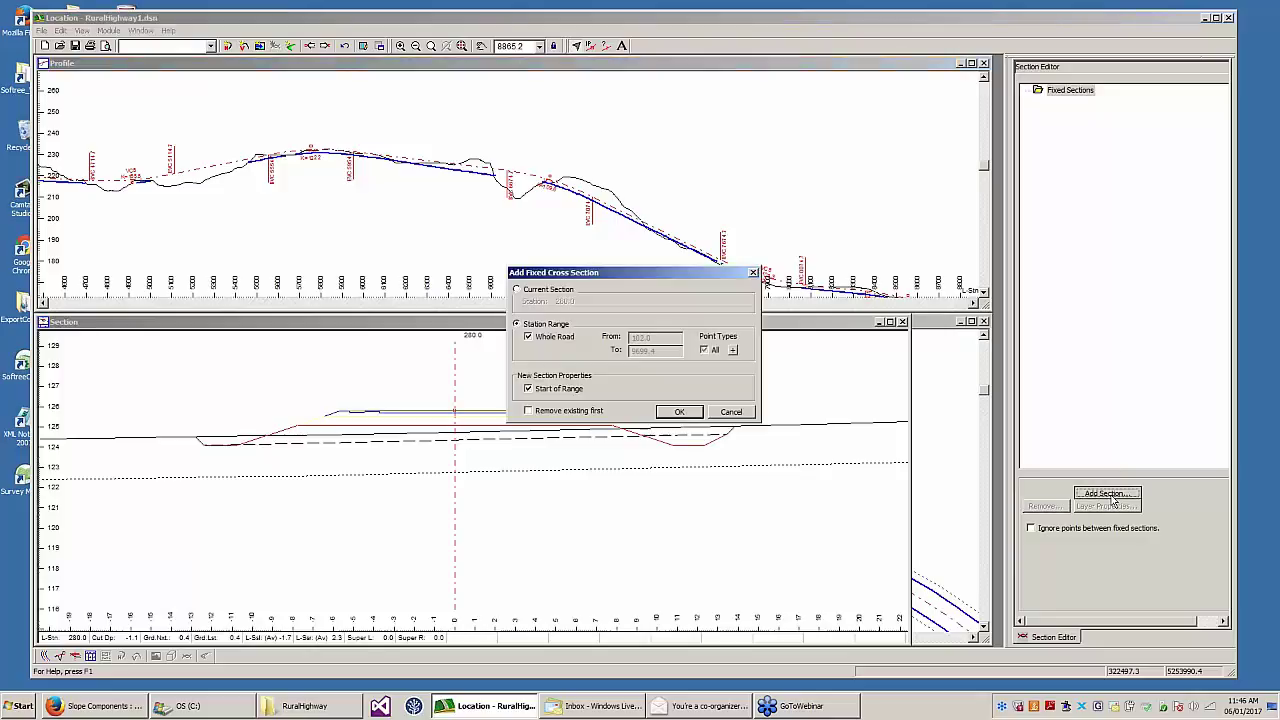
left_click(542, 341)
left_click_drag(654, 339, 529, 331)
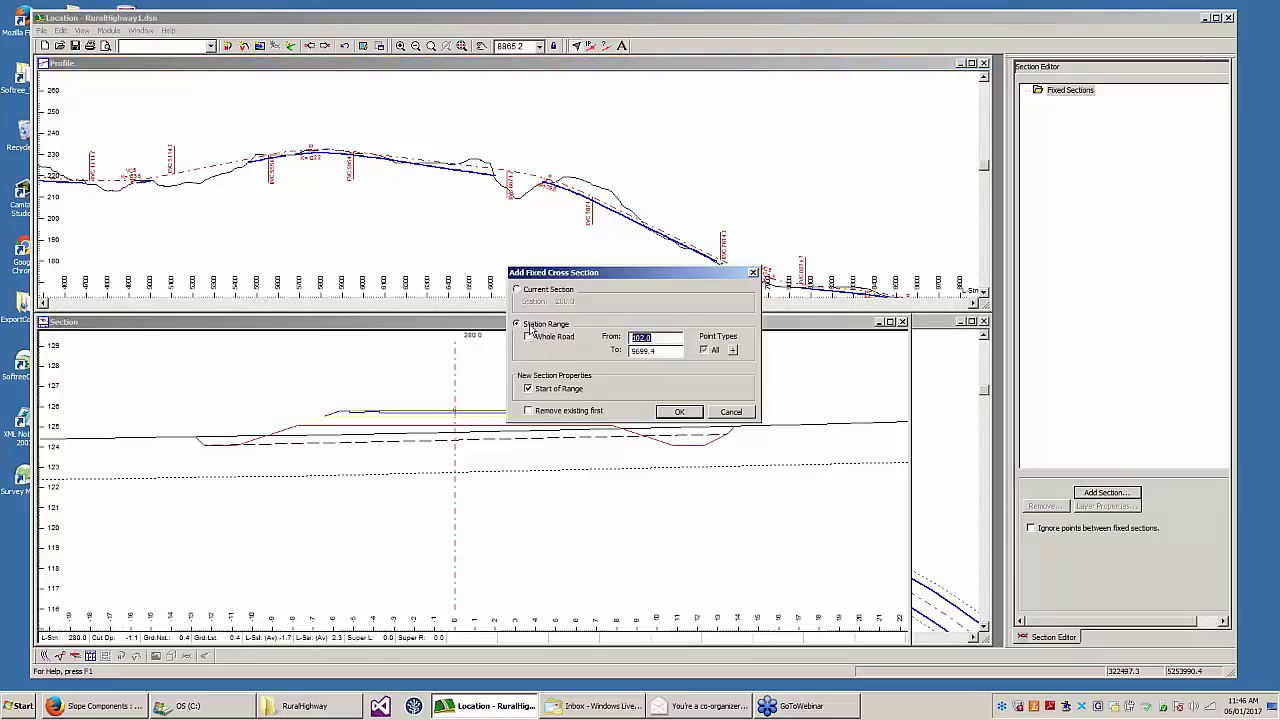
type("4000")
key("Tab")
type("500")
left_click(680, 413)
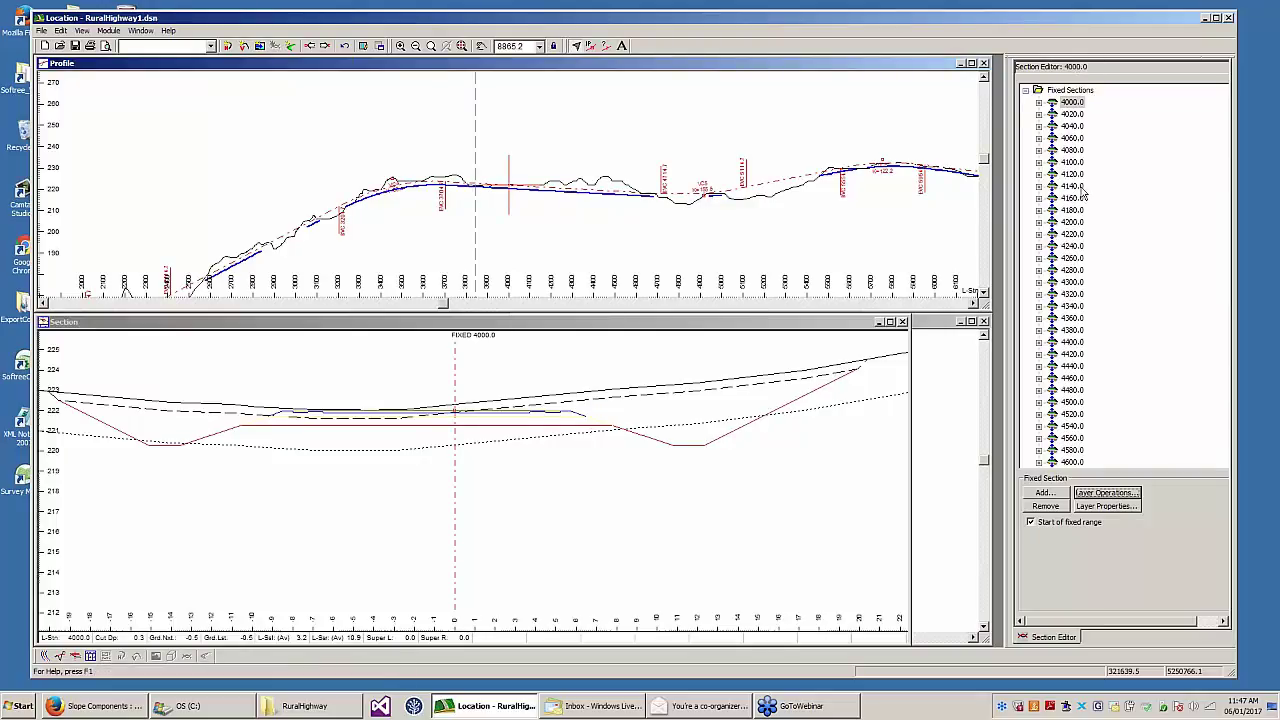
- Examine the layers of the fixed section at station 4000 and compare it with the section at station 4020
left_click(1066, 90)
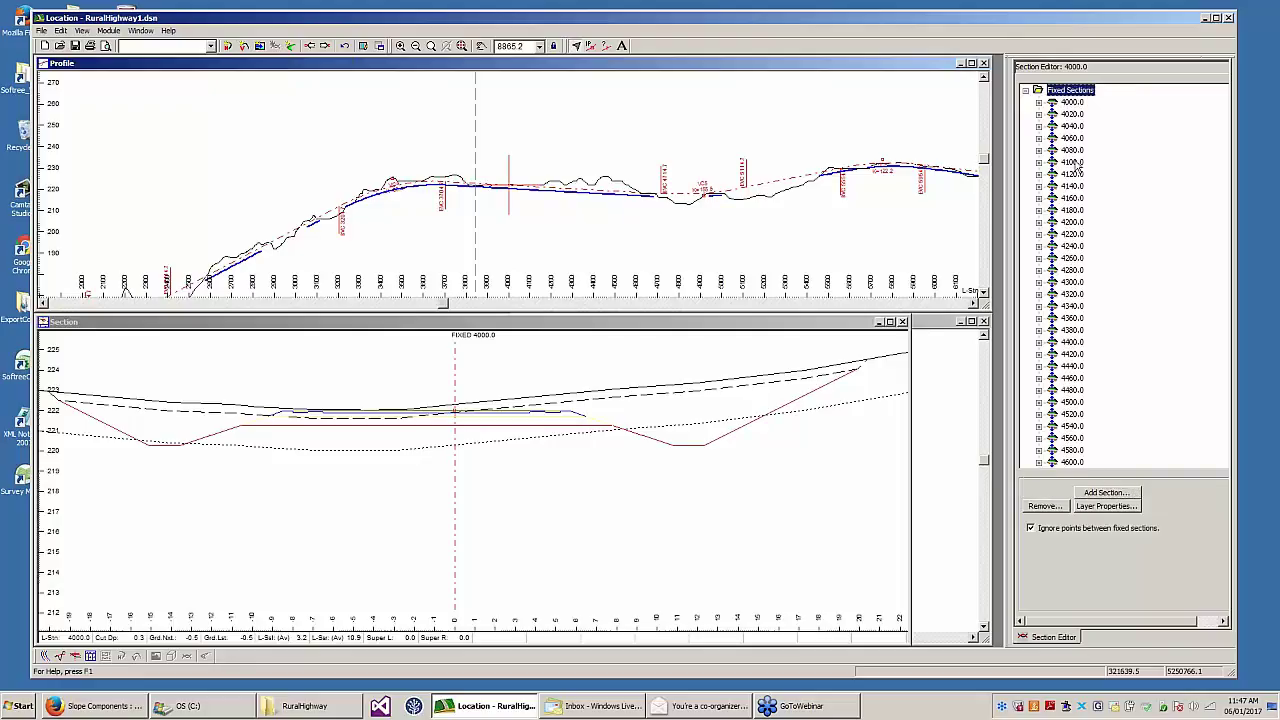
left_click(1038, 103)
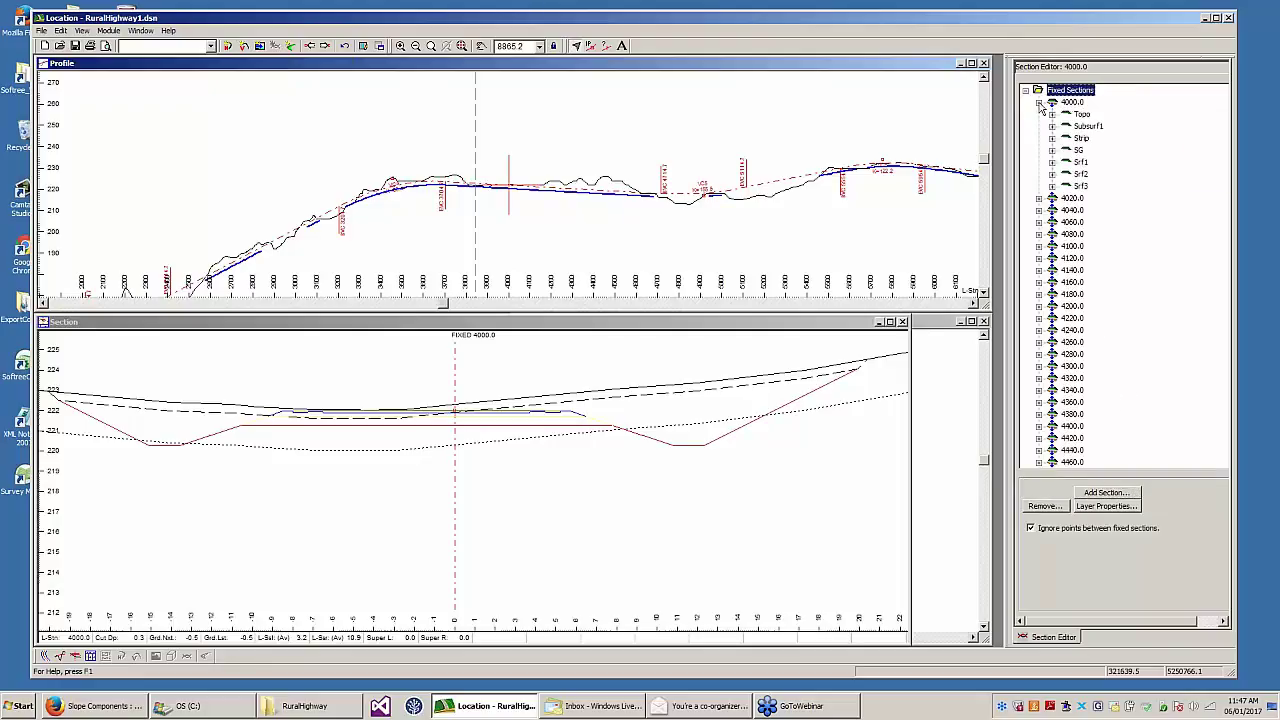
double_click(1076, 103)
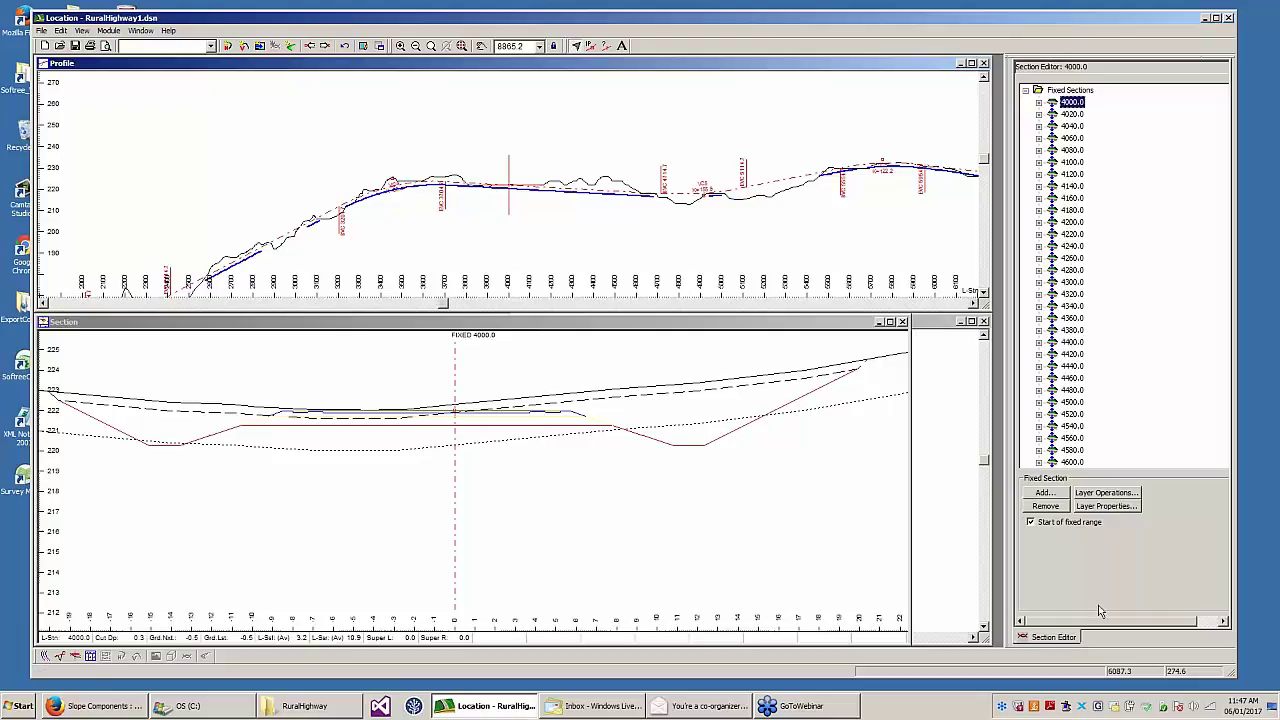
left_click(1072, 114)
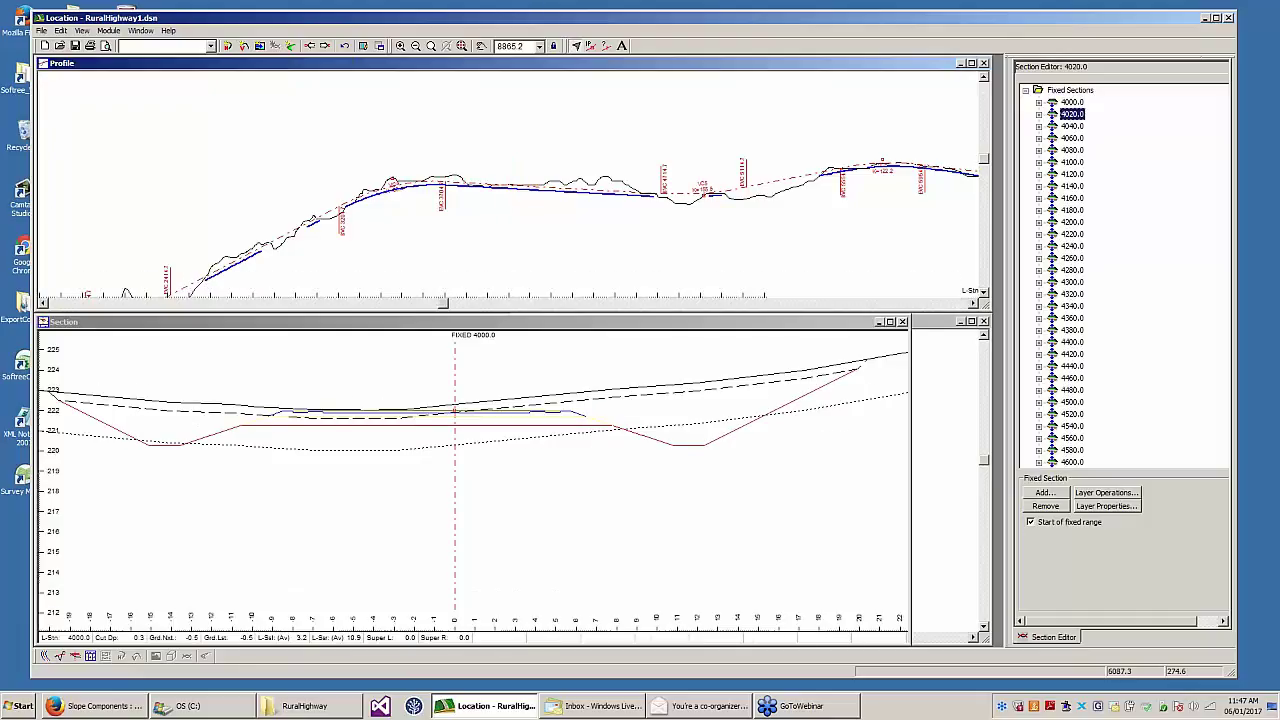
left_click(1071, 102)
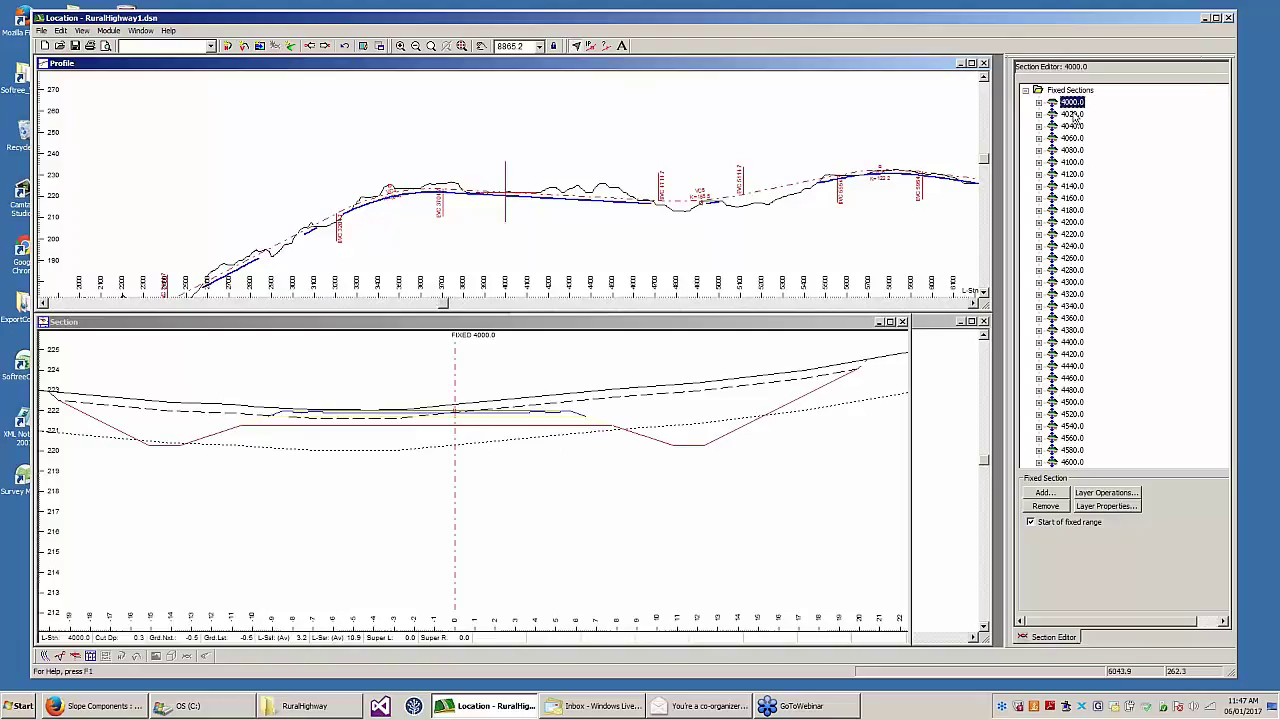
left_click(1072, 114)
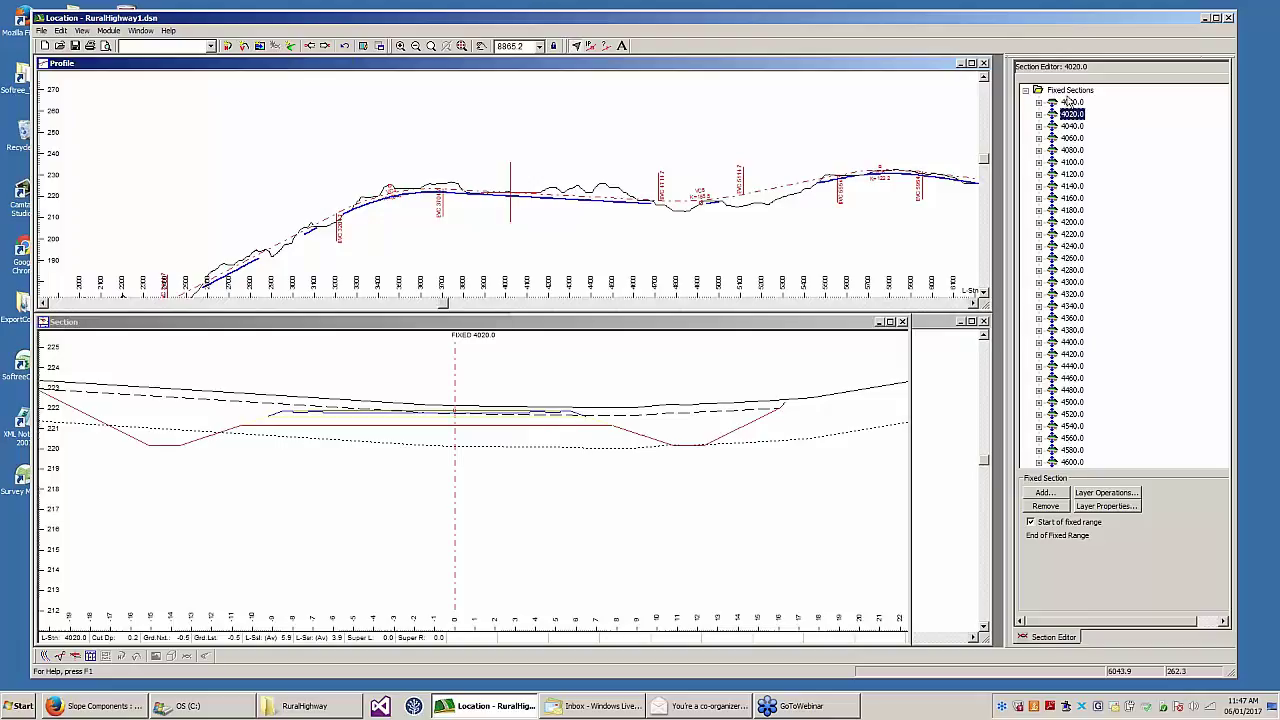
left_click(1039, 102)
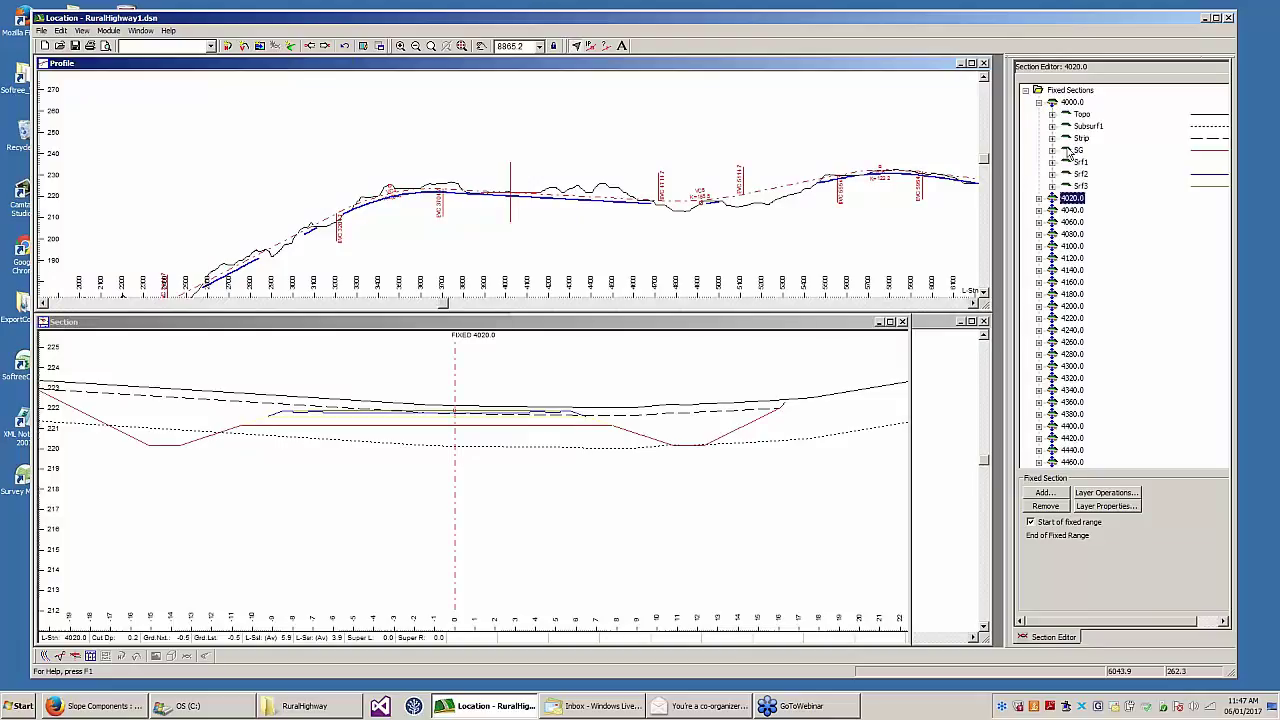
left_click(748, 435)
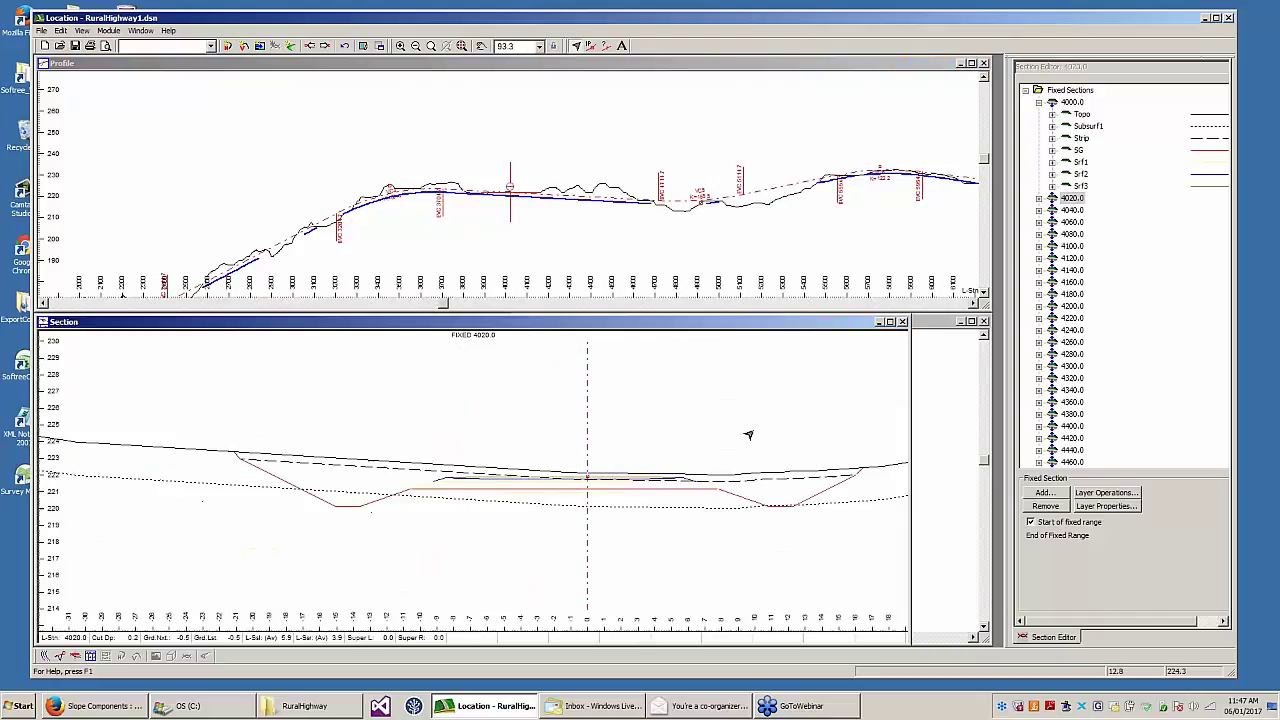
left_click(1039, 102)
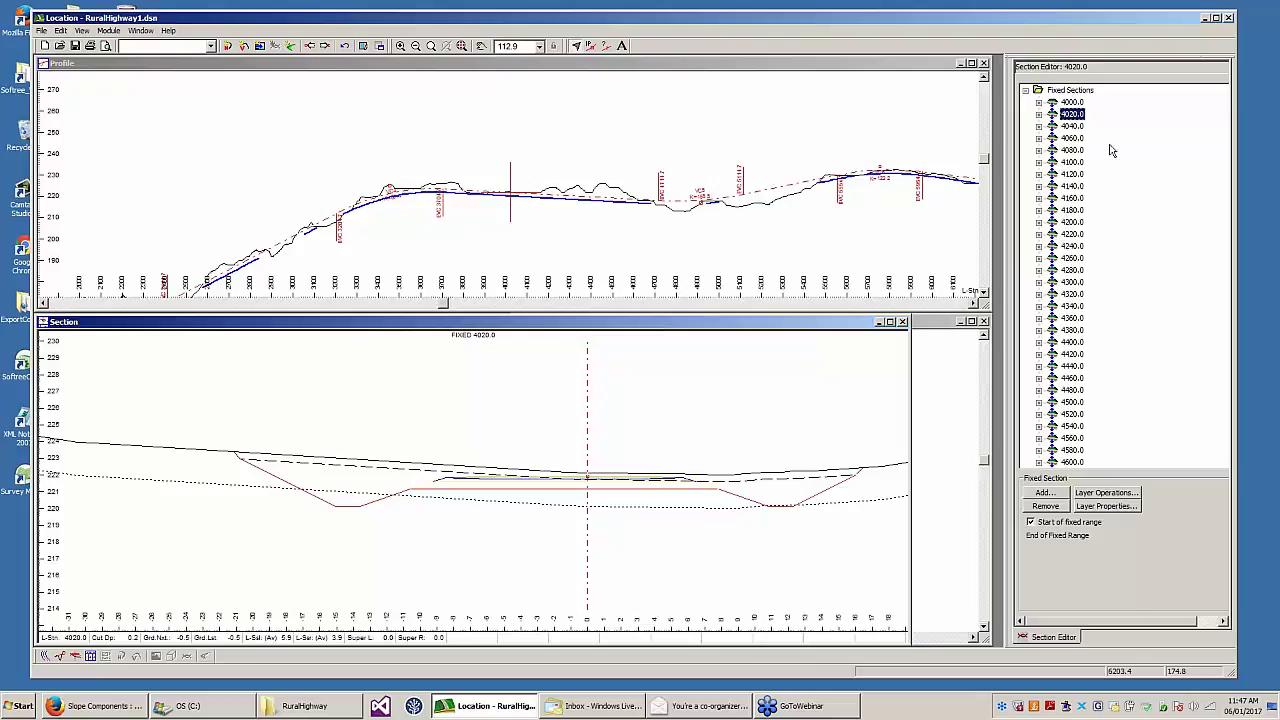
- Turn off Ignore points between fixed sections for all fixed sections, and display the fixed section at station 4000
left_click(1080, 91)
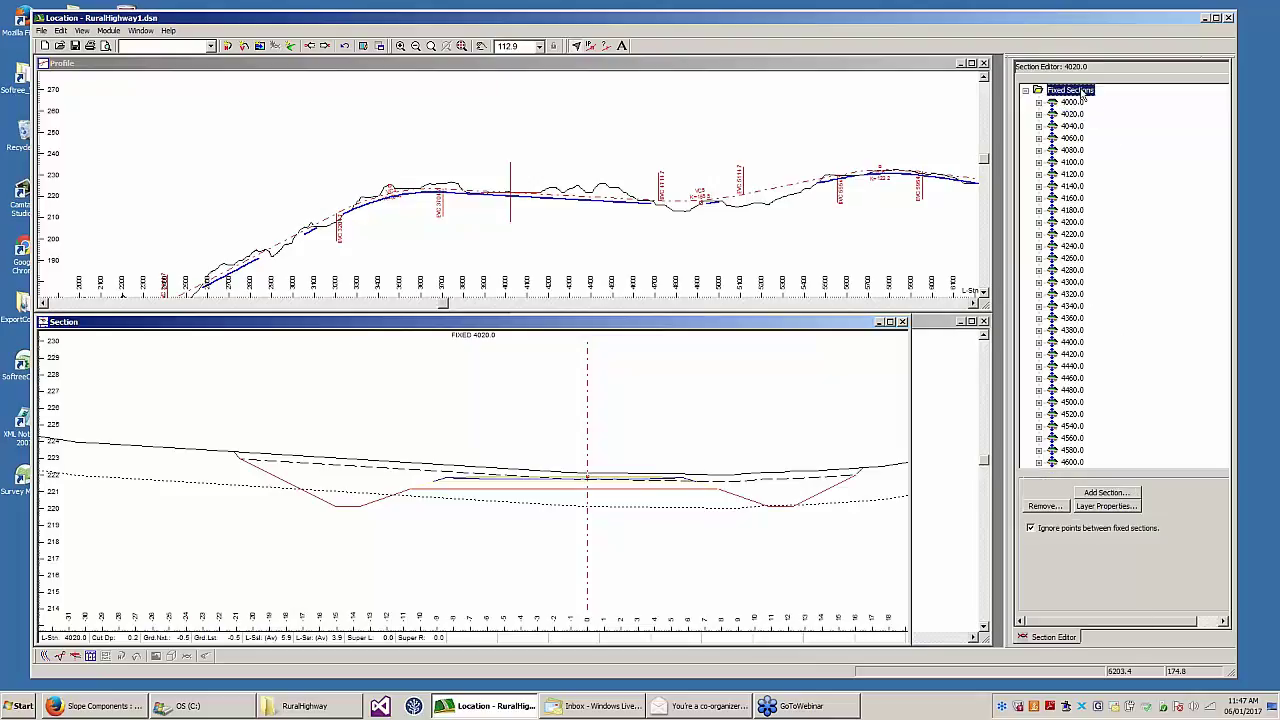
left_click(1078, 530)
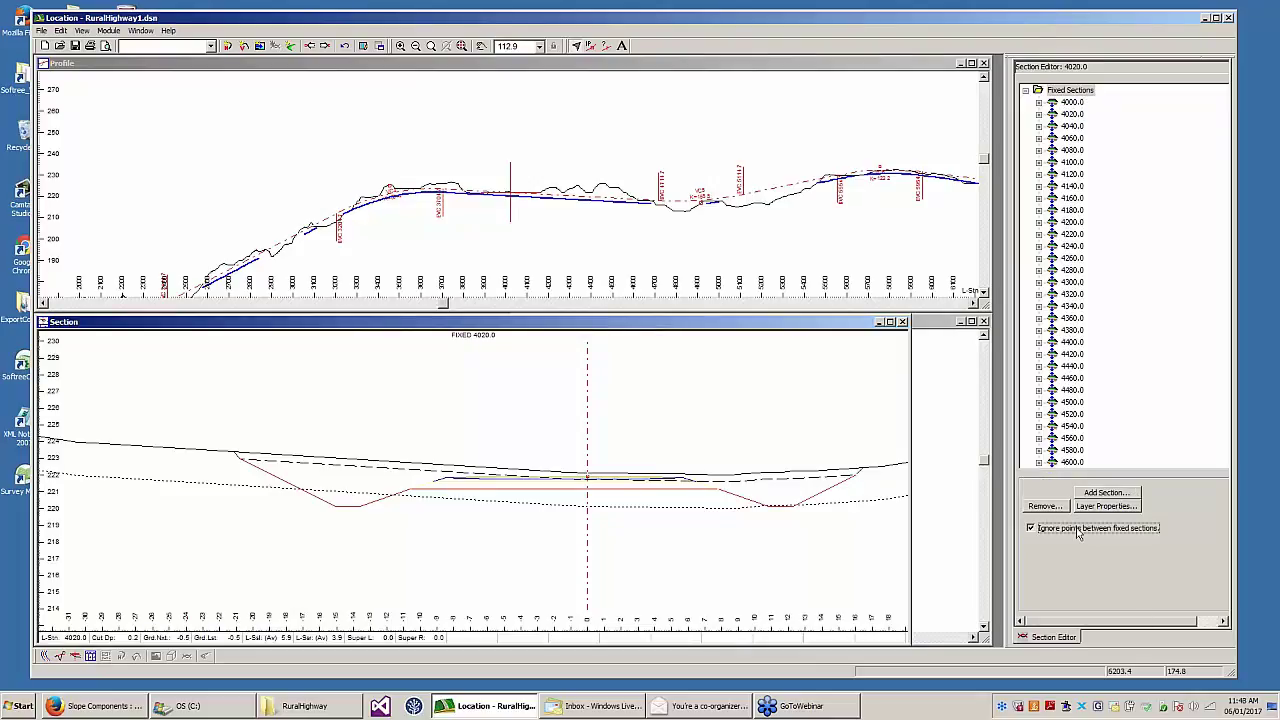
left_click(1077, 106)
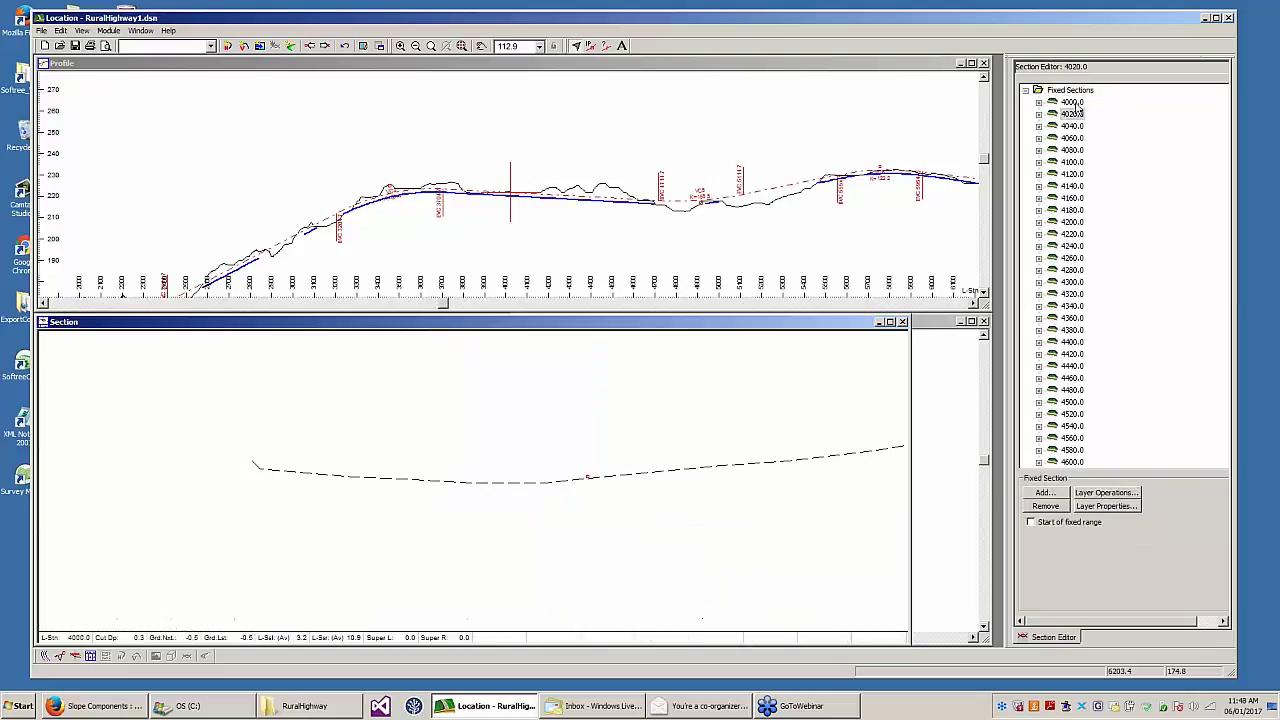
middle_click_drag(567, 132, 449, 109)
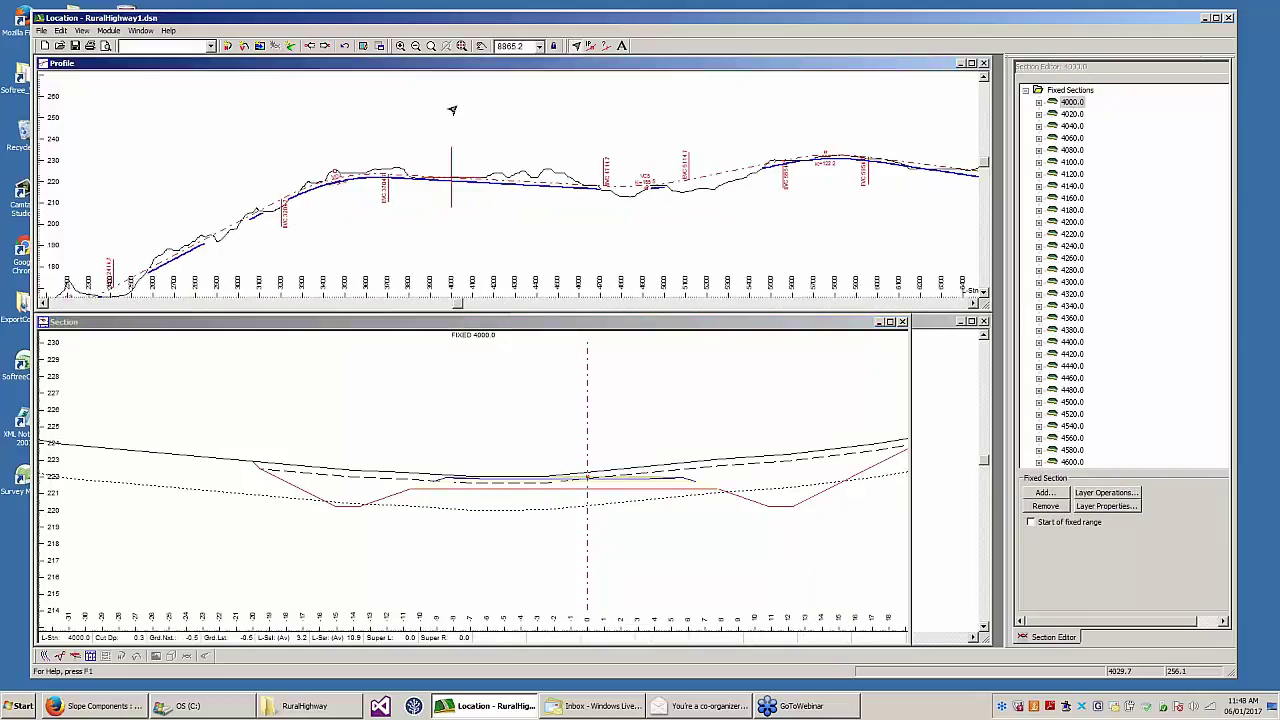
- Examine the intermediate cross sections between the fixed sections from station 4000 to about 4035
left_click(325, 50)
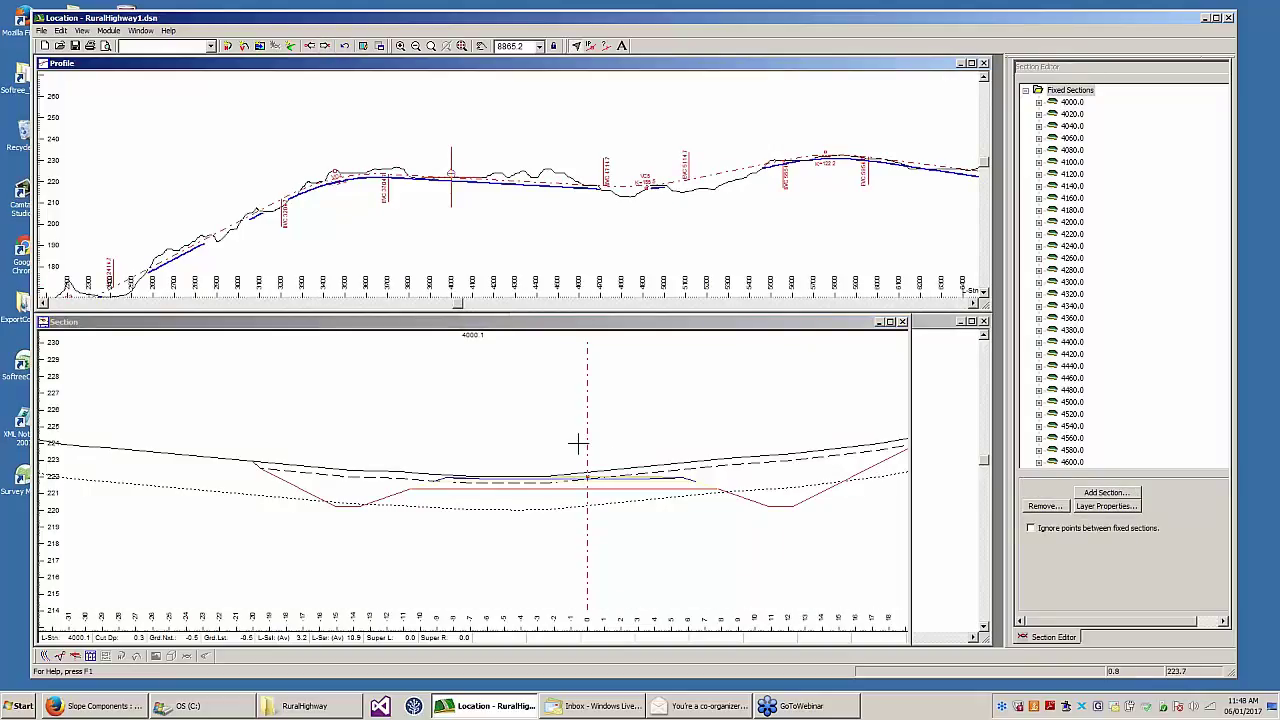
middle_click_drag(563, 433, 468, 401)
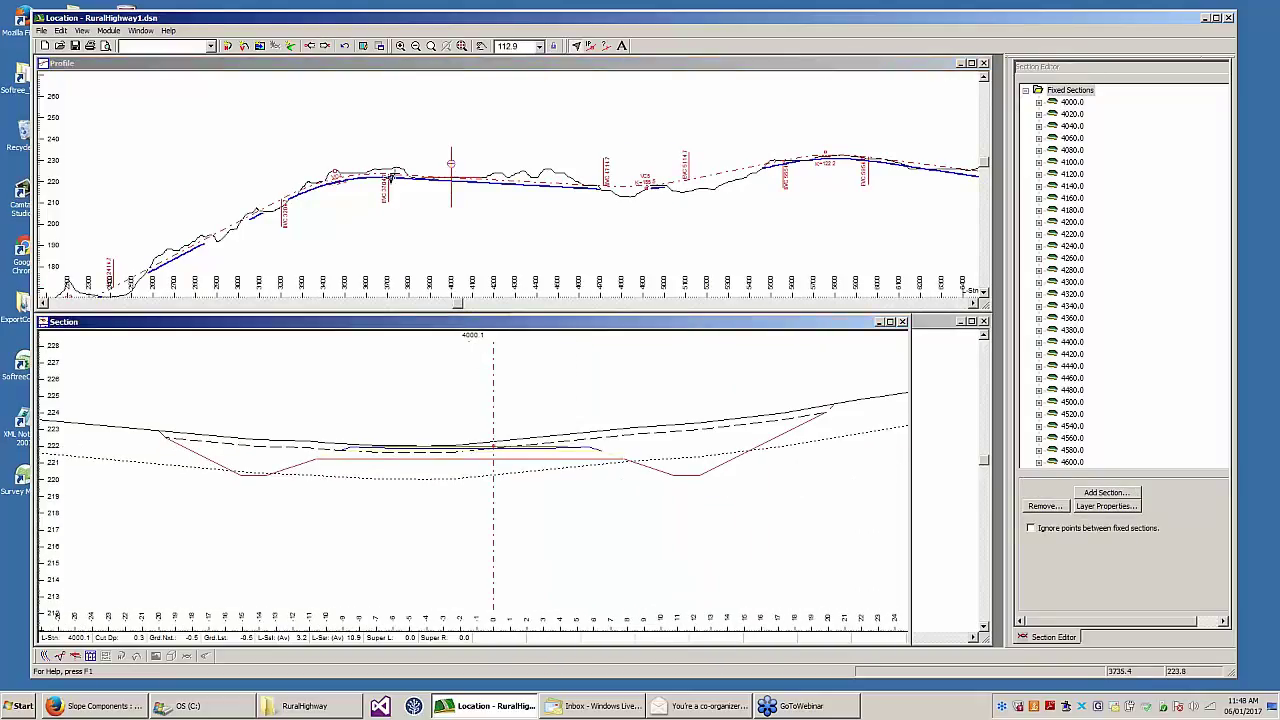
left_click(325, 46)
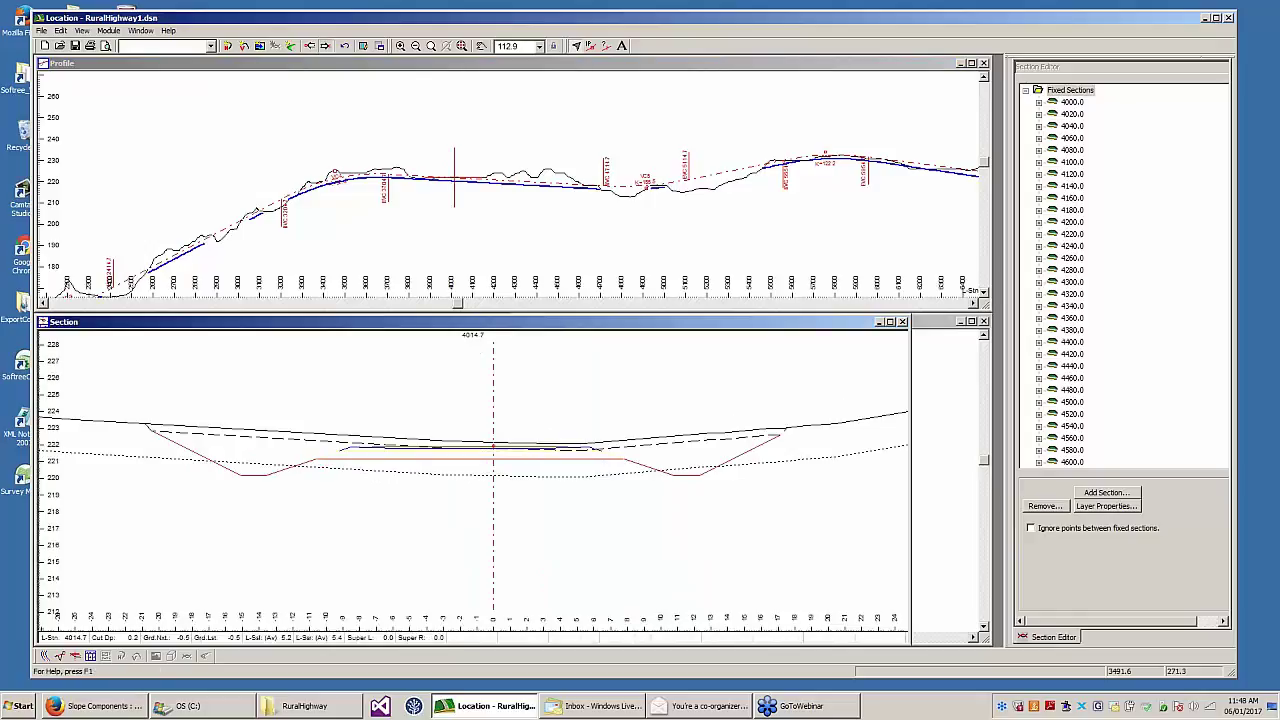
left_click(325, 46)
left_click(325, 46)
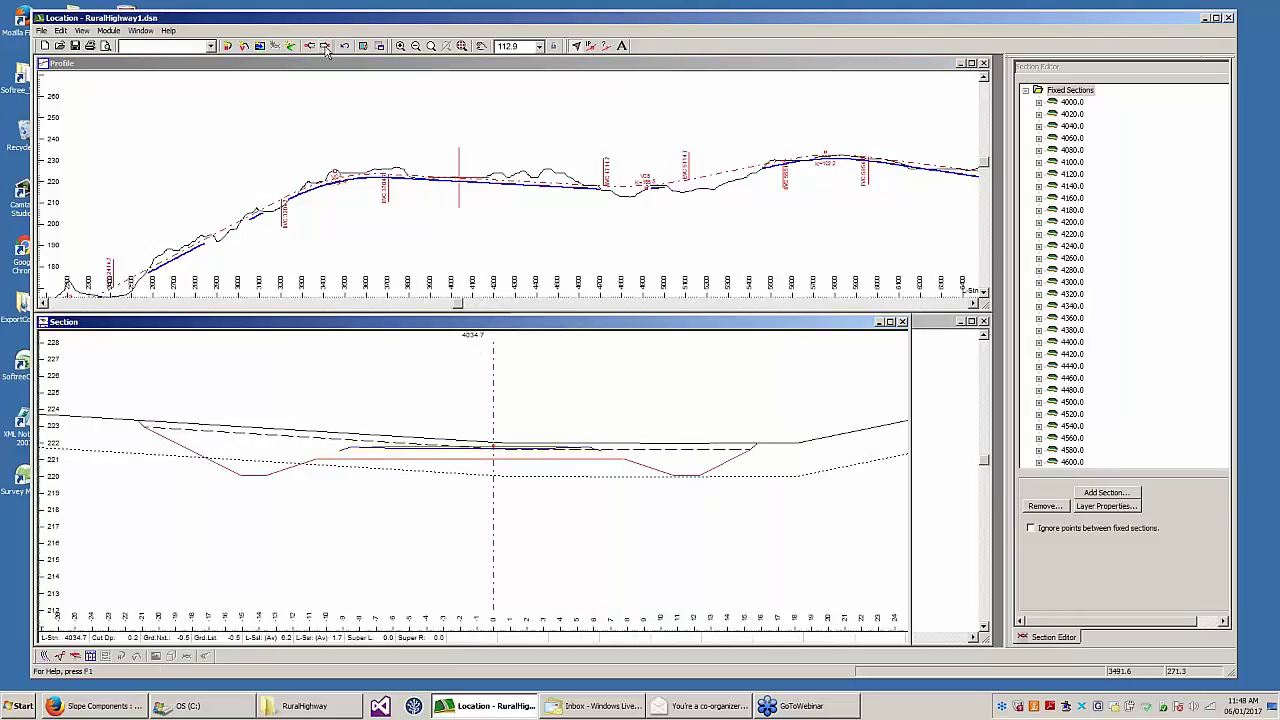
left_click(310, 46)
left_click(310, 46)
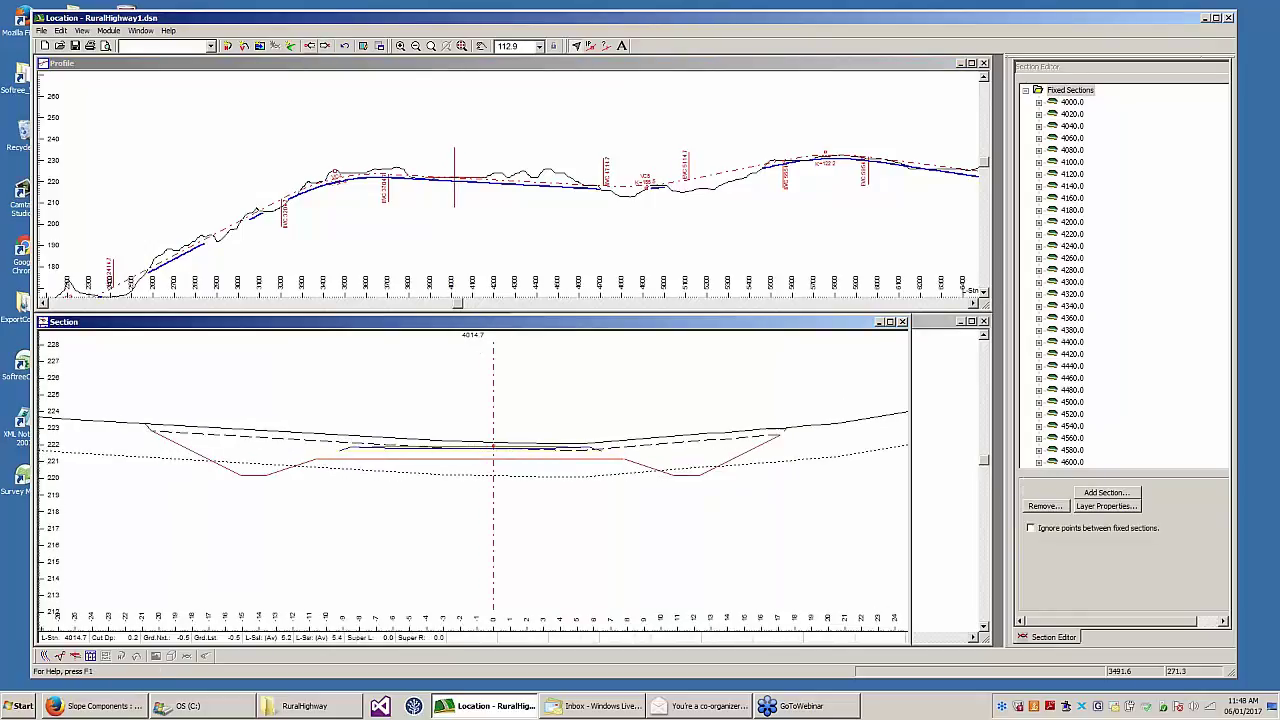
left_click(310, 46)
left_click(325, 46)
middle_click_drag(472, 157, 497, 160)
left_click(573, 333)
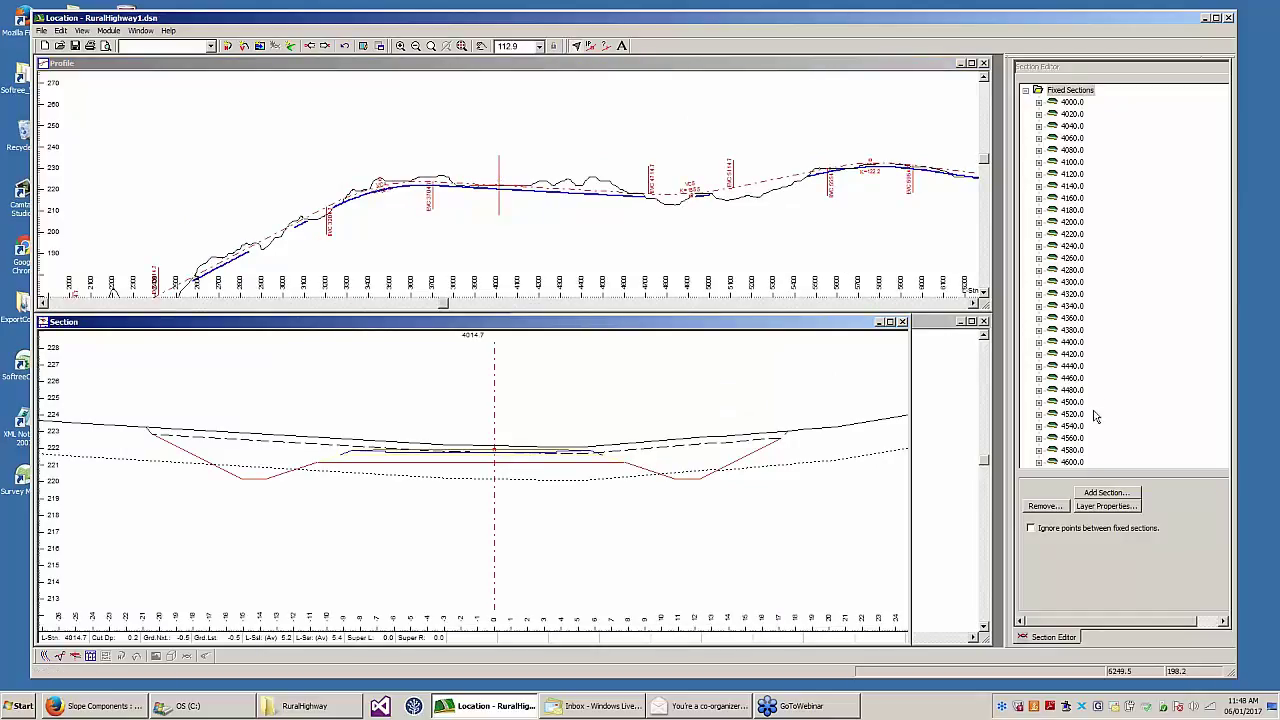
- Turn on Ignore points between fixed sections for all fixed sections, and display the fixed sections at stations 4020 and 4000
left_click(1050, 528)
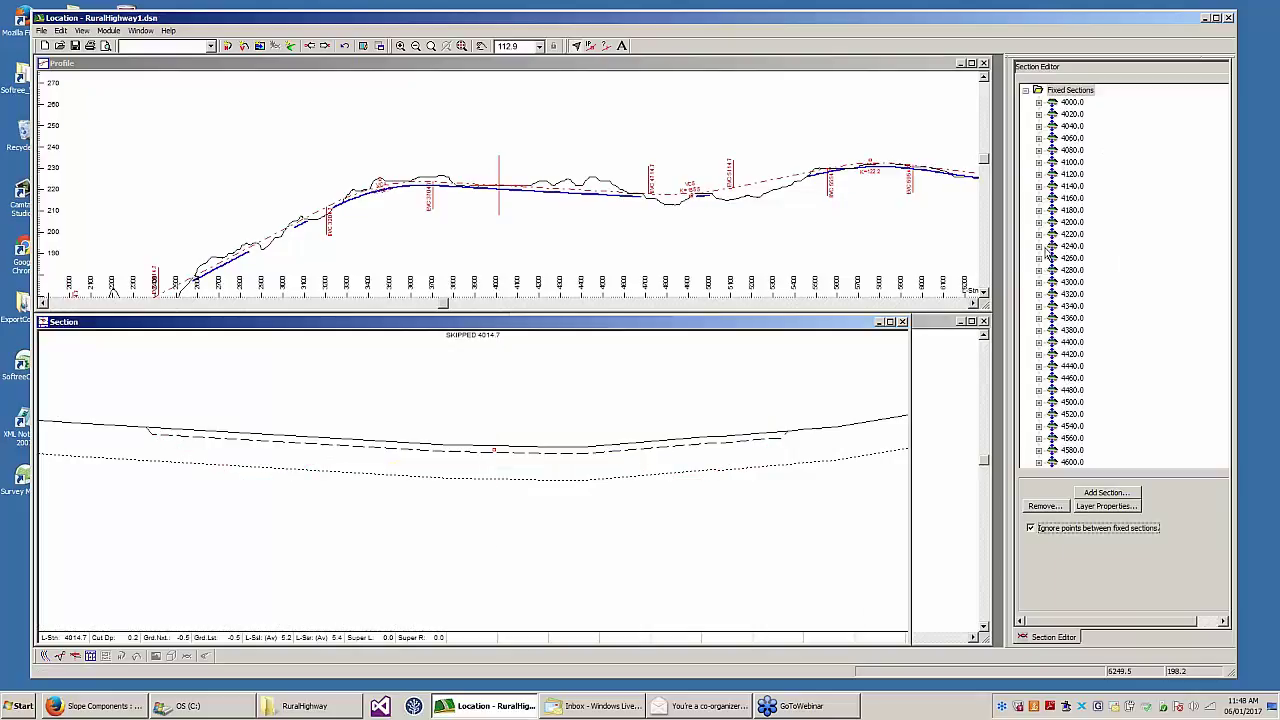
left_click(1071, 103)
left_click(1071, 114)
left_click(1071, 104)
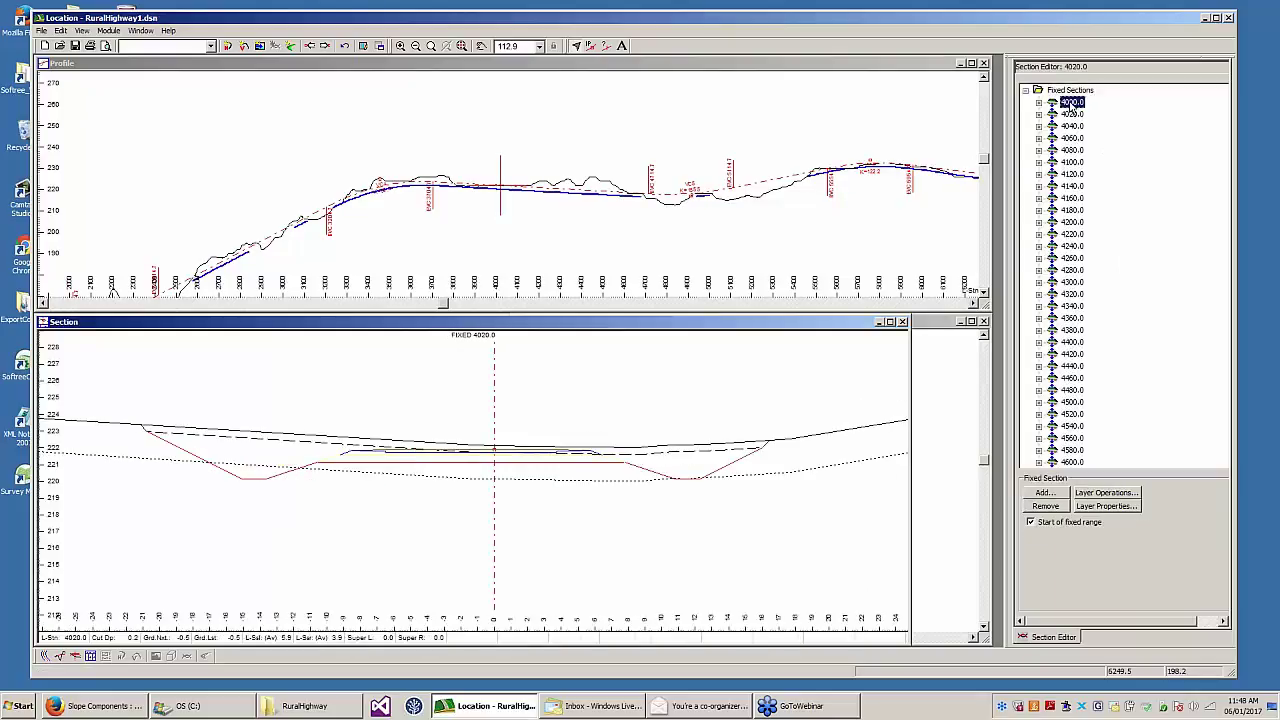
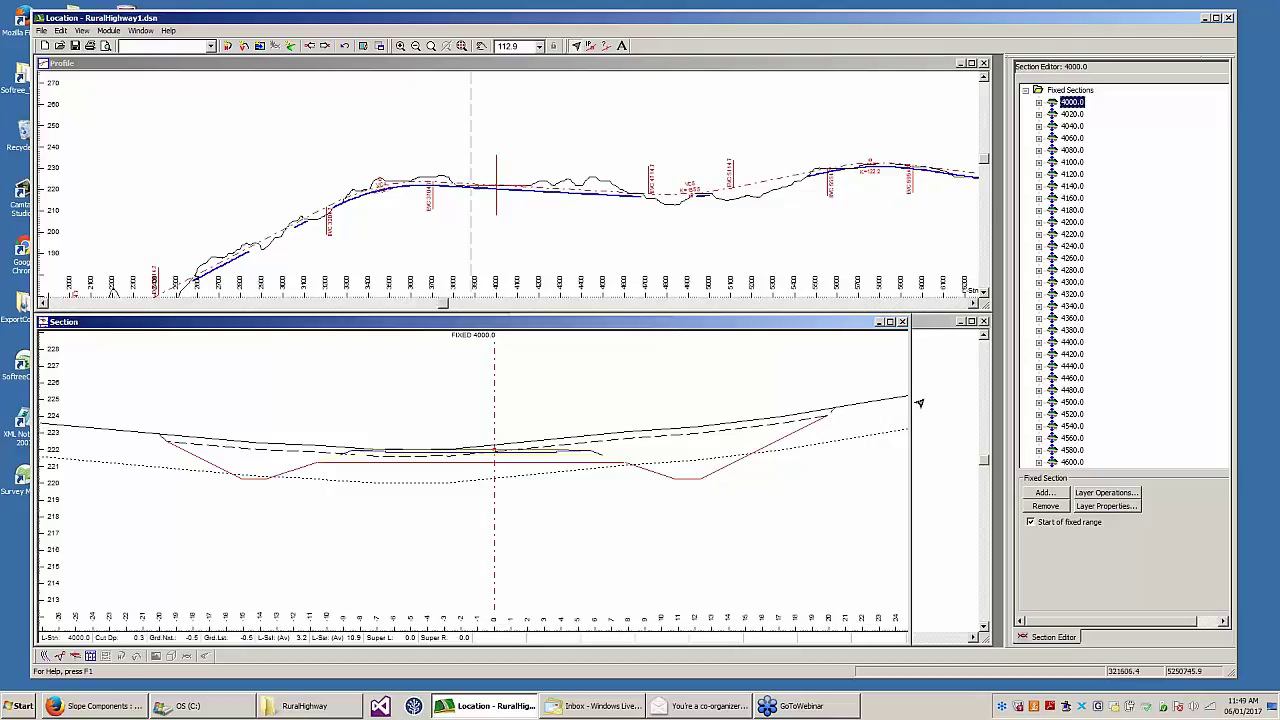
- Shrink and relocate the Section window, and restore the minimized Data window over the empty area beside it
left_click_drag(909, 372, 497, 384)
left_click_drag(263, 322, 552, 289)
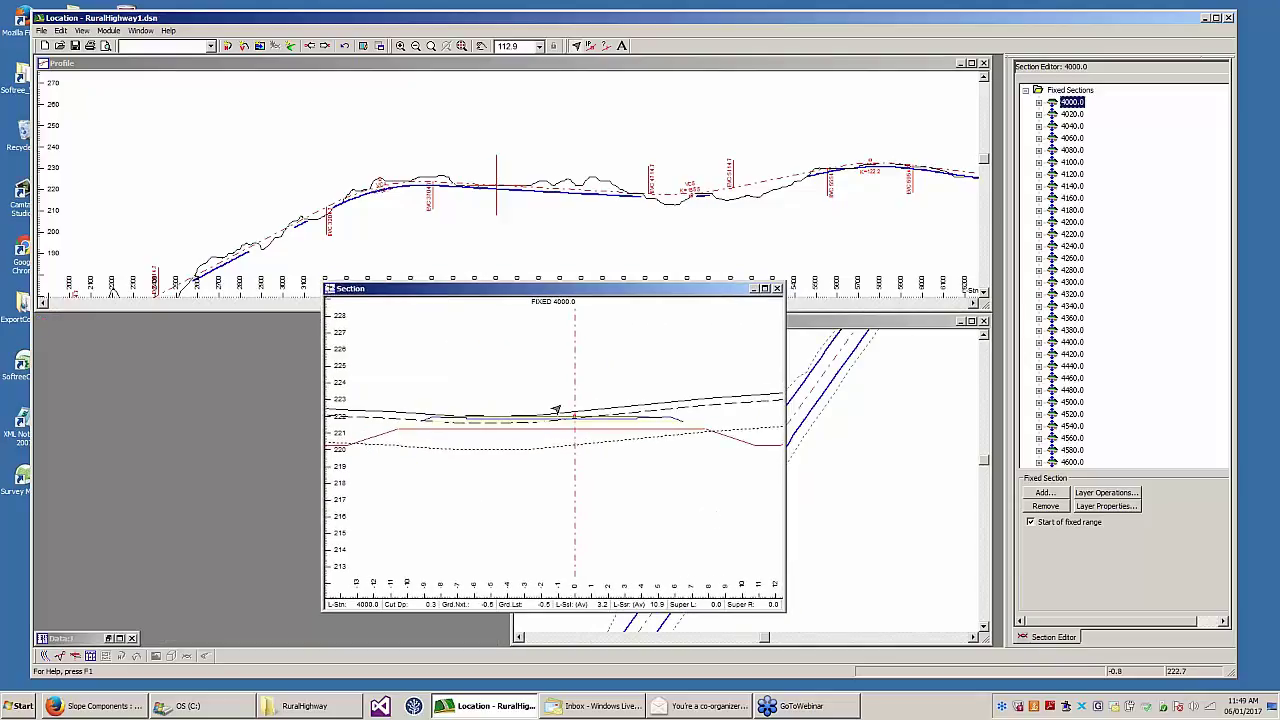
double_click(90, 639)
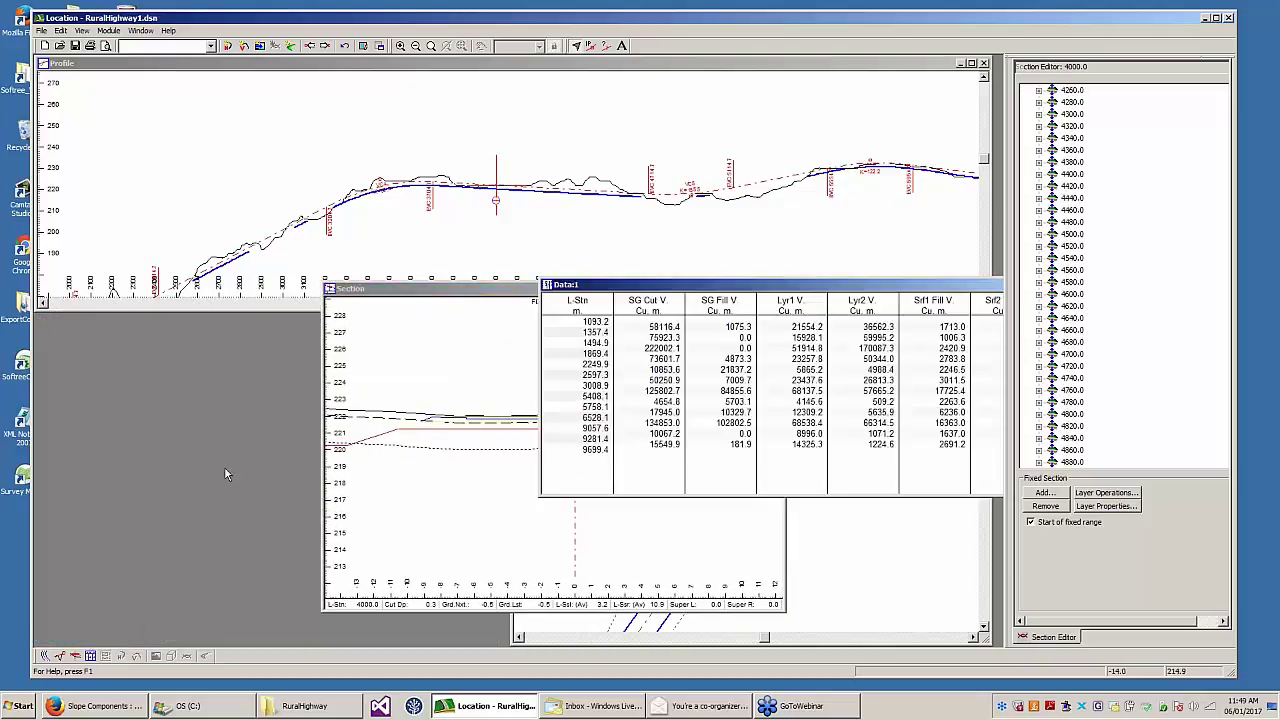
left_click_drag(598, 284, 170, 310)
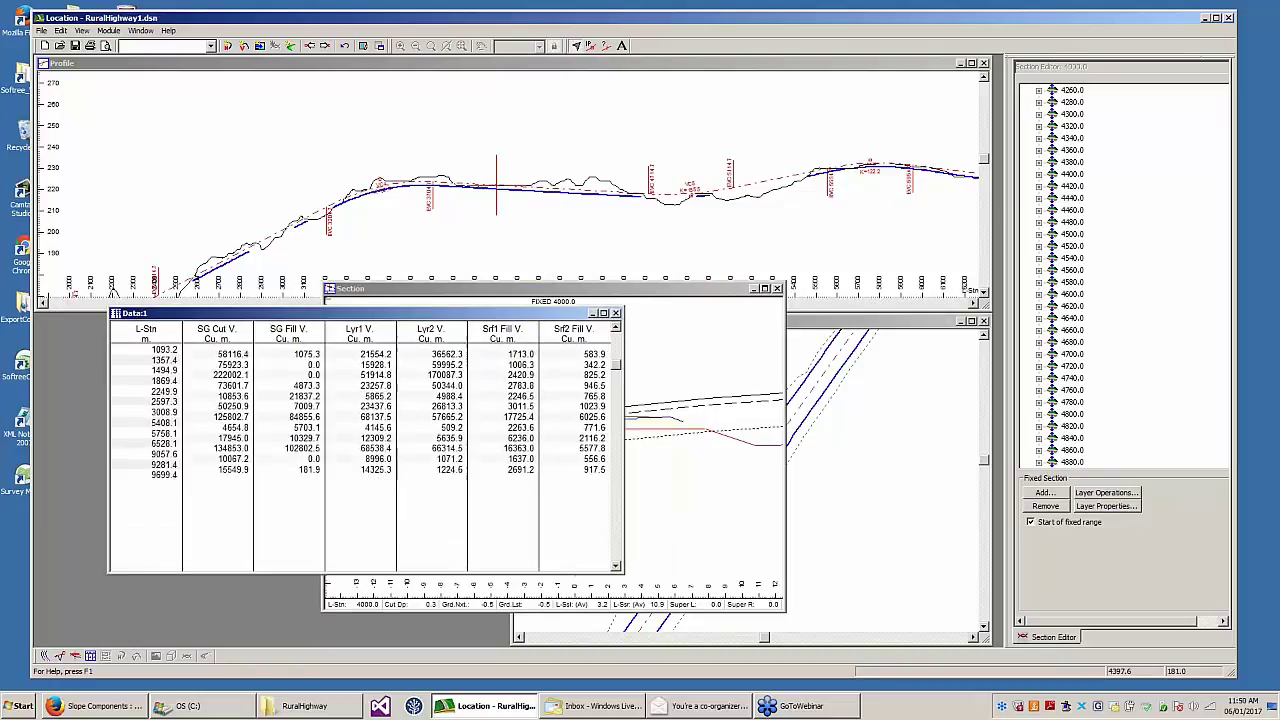
left_click_drag(286, 318, 262, 345)
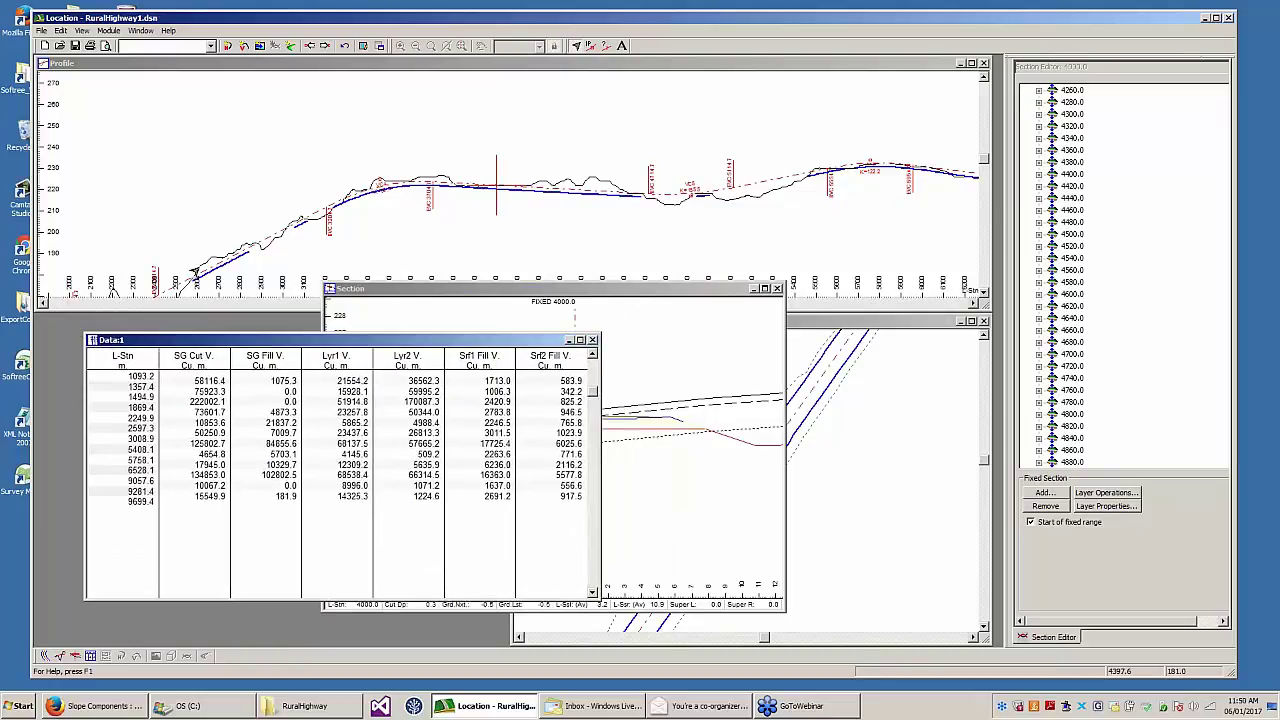
- Inspect the components of the LWL - Lane widening Left template in the template table, and leave it without changes
left_click(61, 30)
left_click(93, 180)
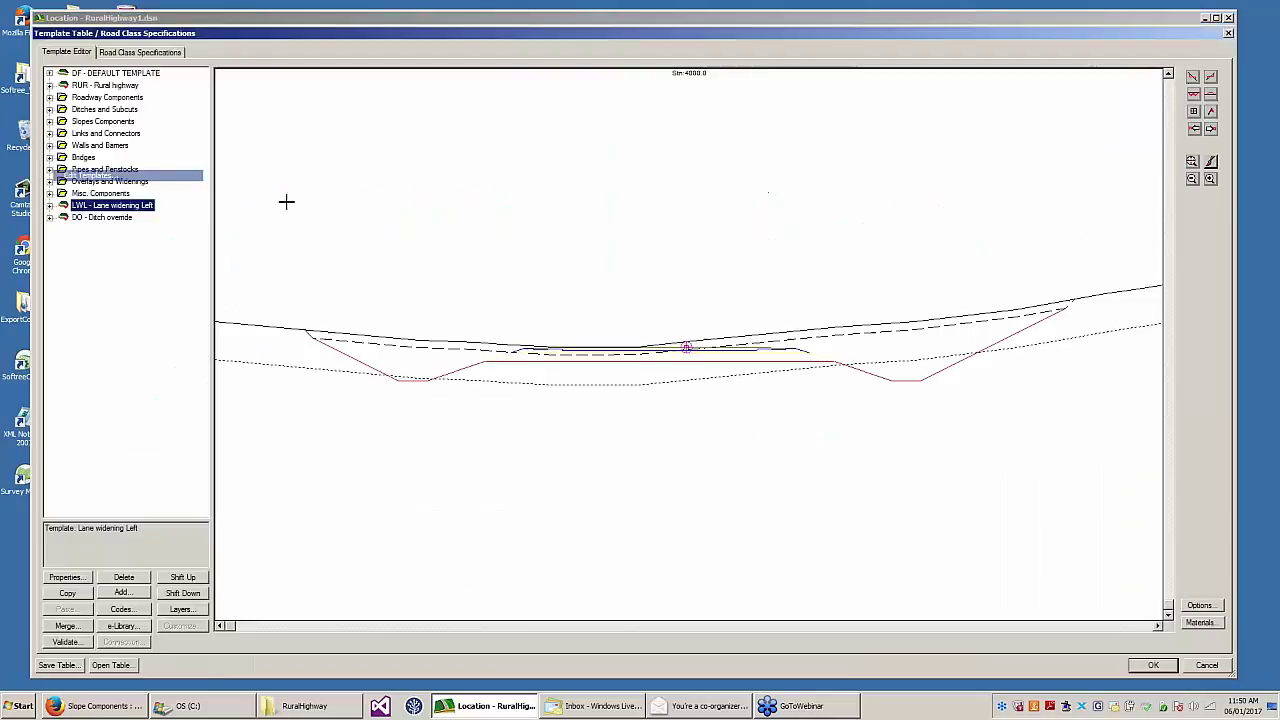
double_click(97, 207)
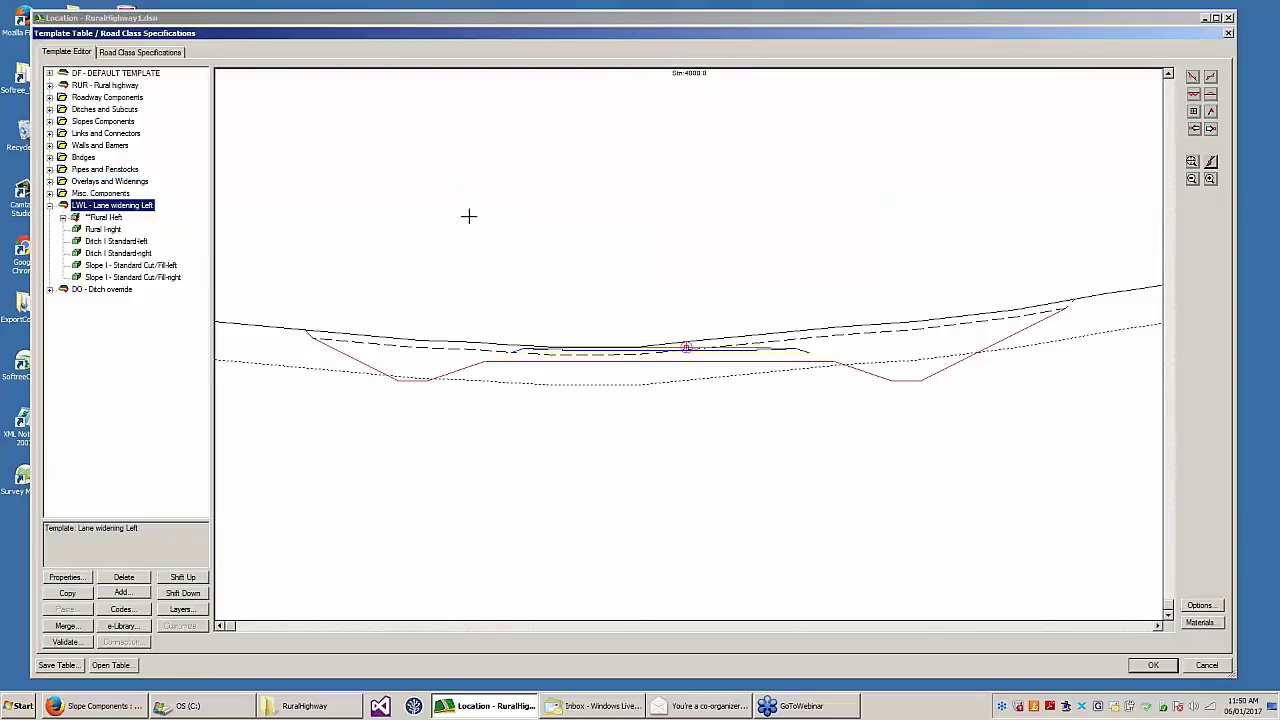
scroll(571, 346, "down", 1)
scroll(542, 312, "down", 1)
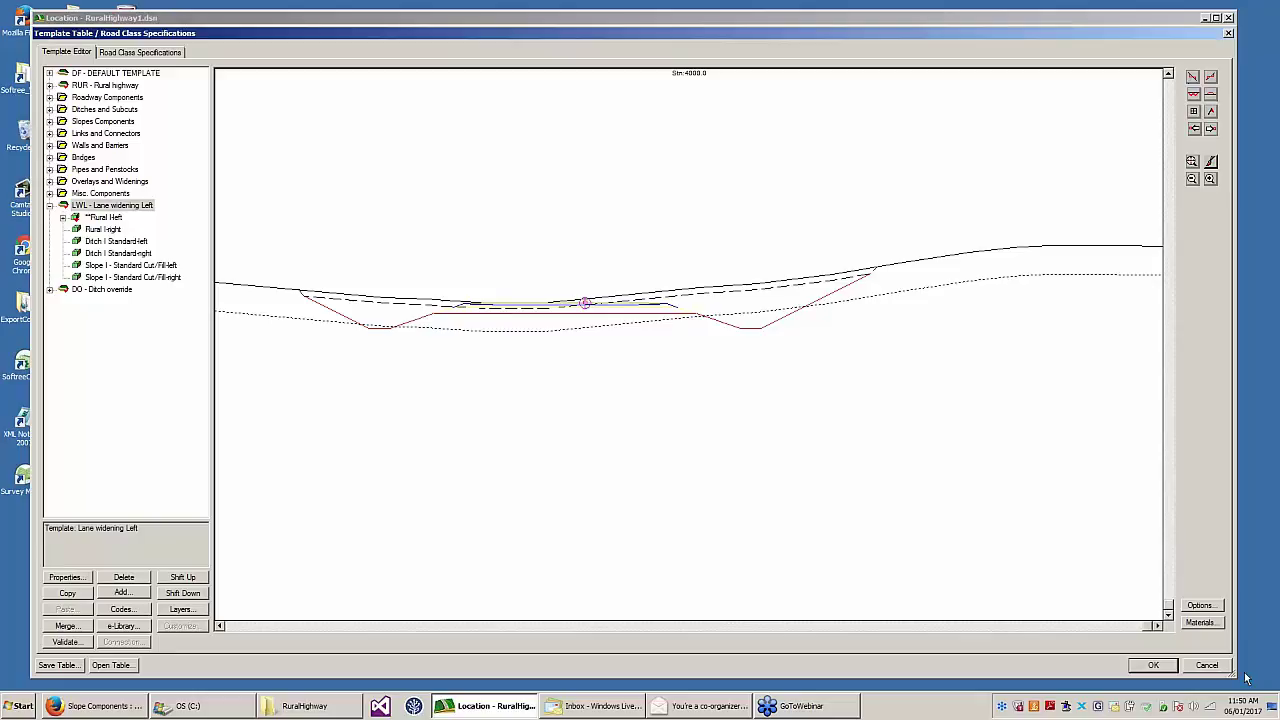
left_click(1206, 666)
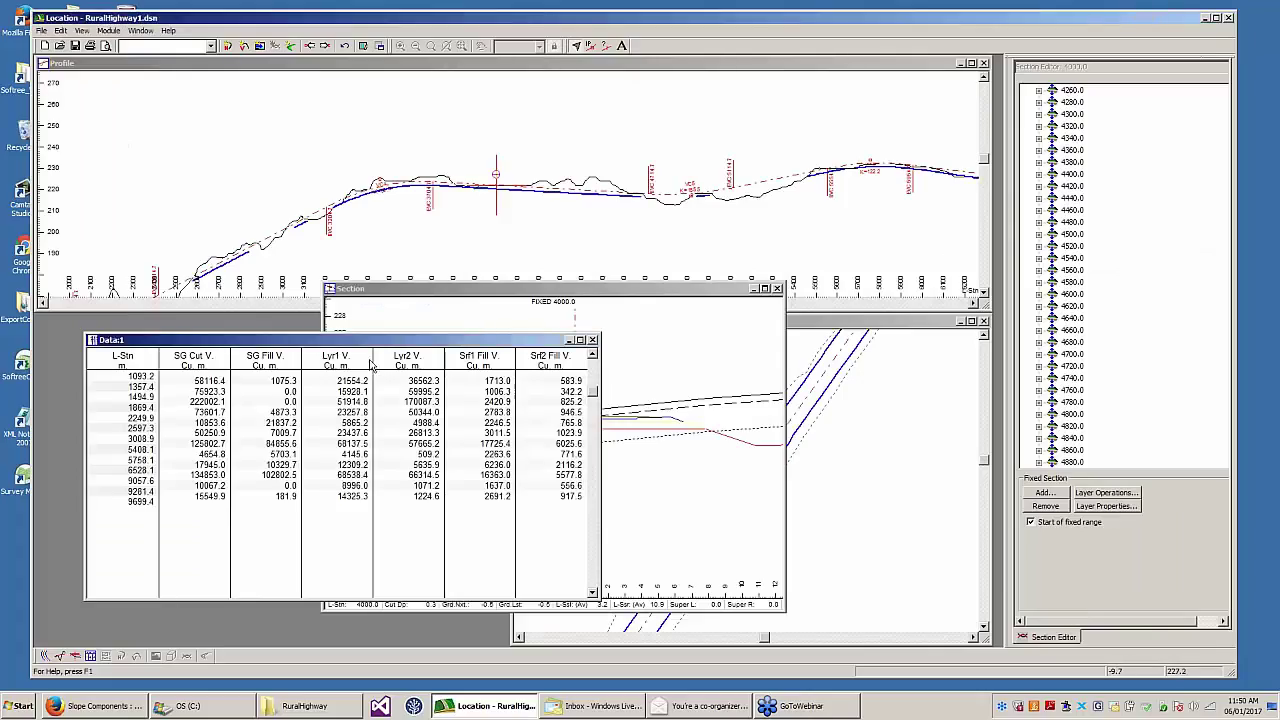
- Move the existing Data window over the Profile window and create a second Data window
right_click(544, 448)
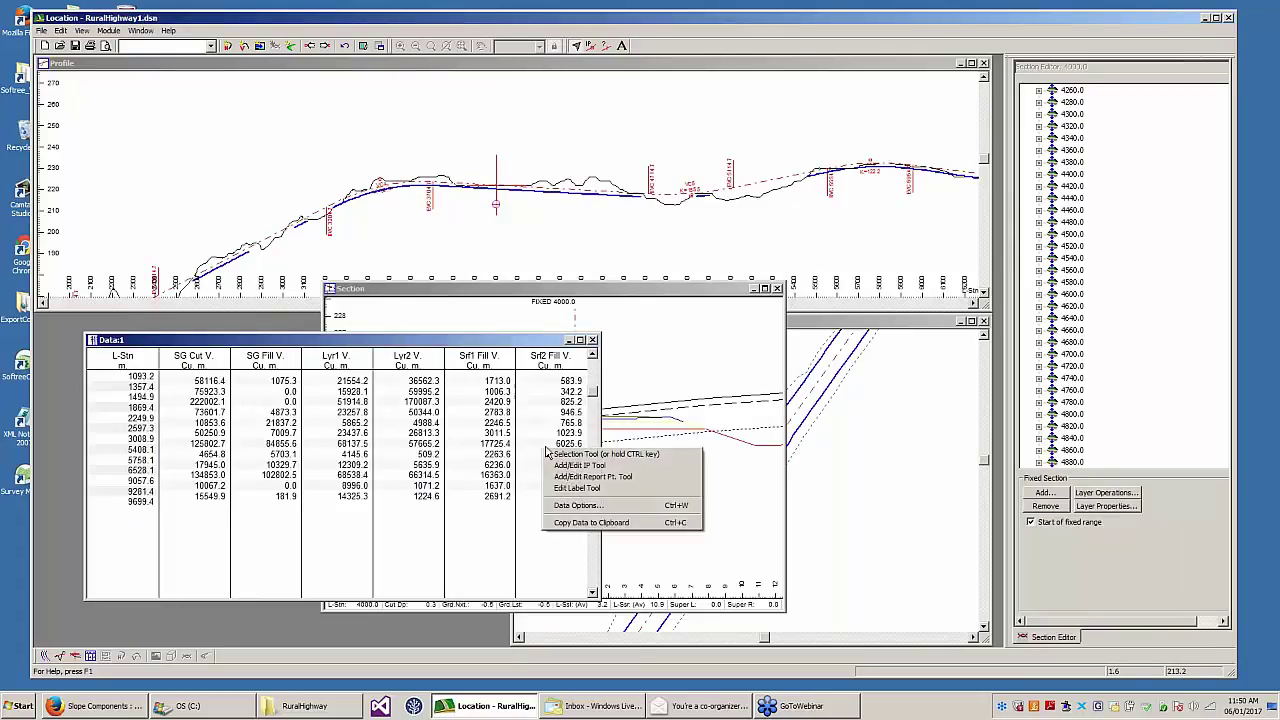
left_click(374, 341)
left_click_drag(374, 341, 466, 218)
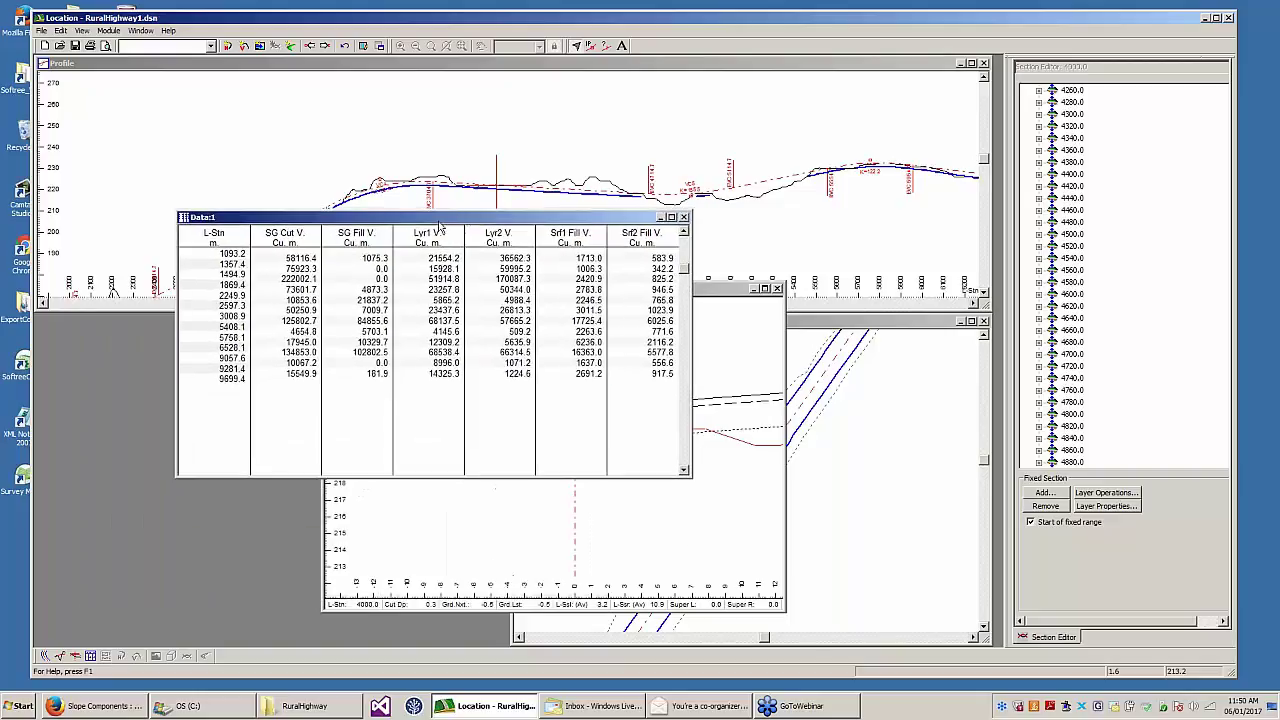
left_click(141, 31)
mouse_move(160, 45)
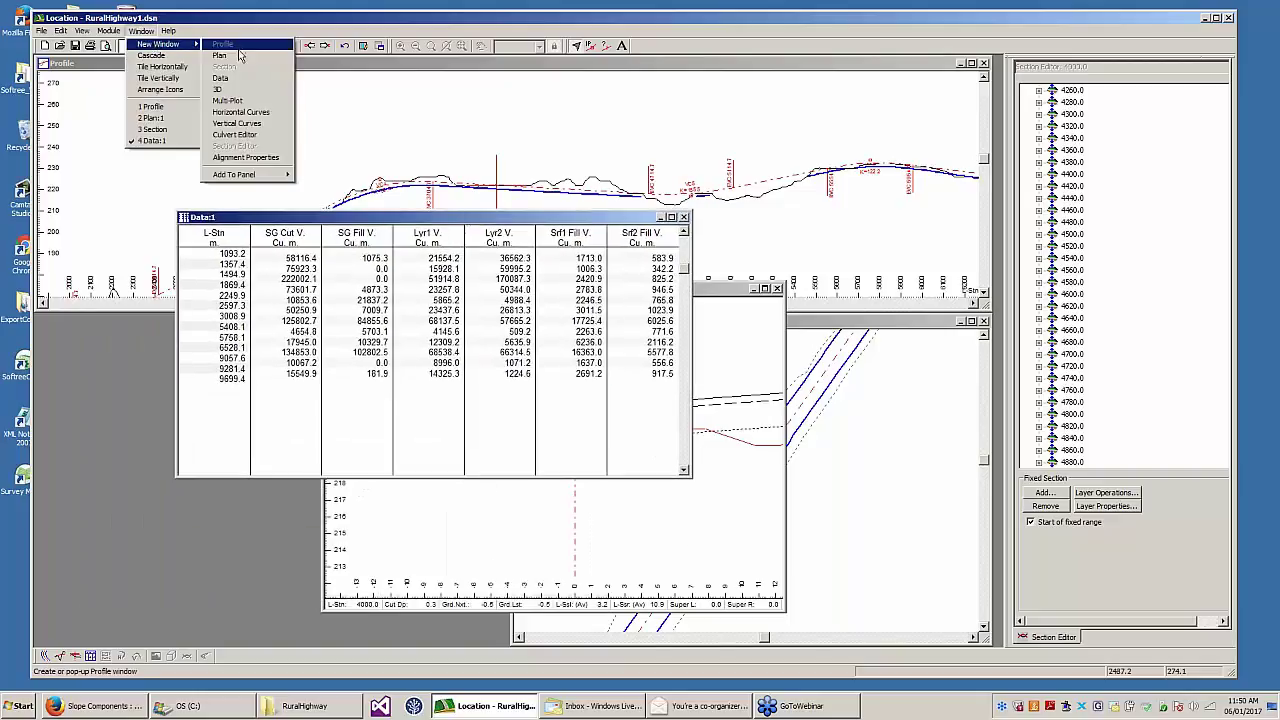
left_click(225, 80)
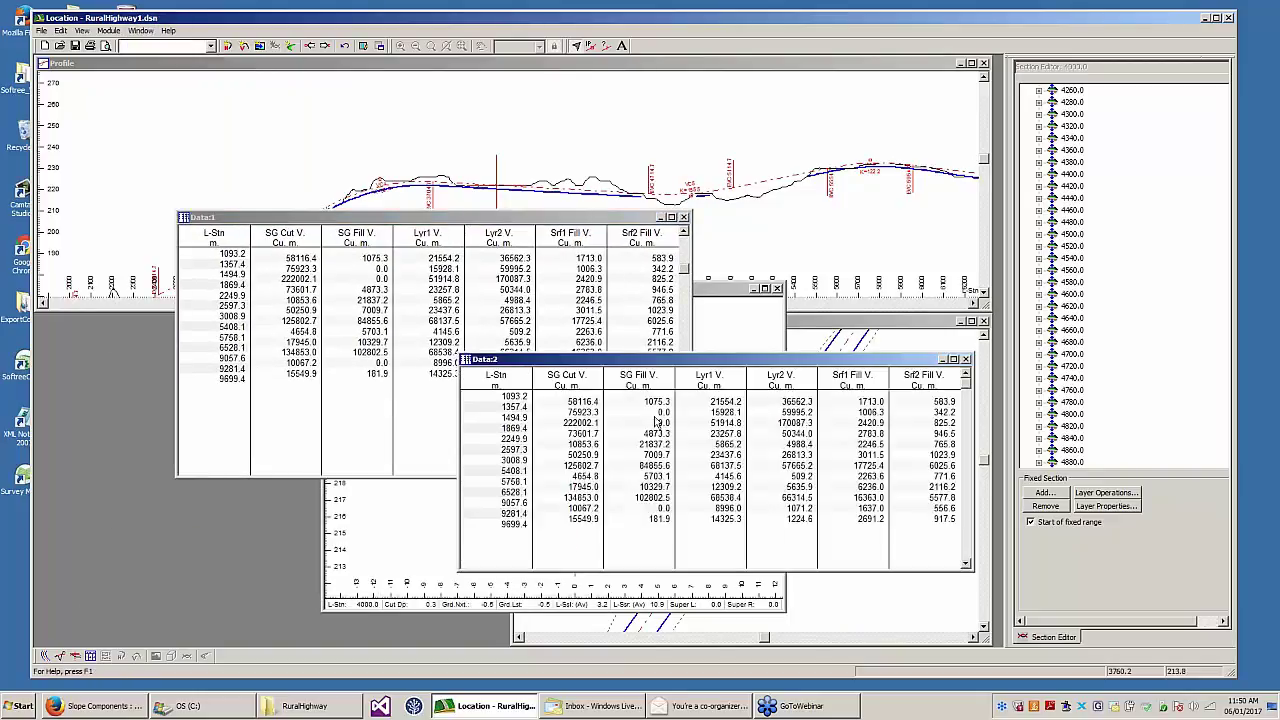
- Remove all volume columns from the second Data window's fields, keeping only L-Stn
right_click(687, 447)
left_click(720, 502)
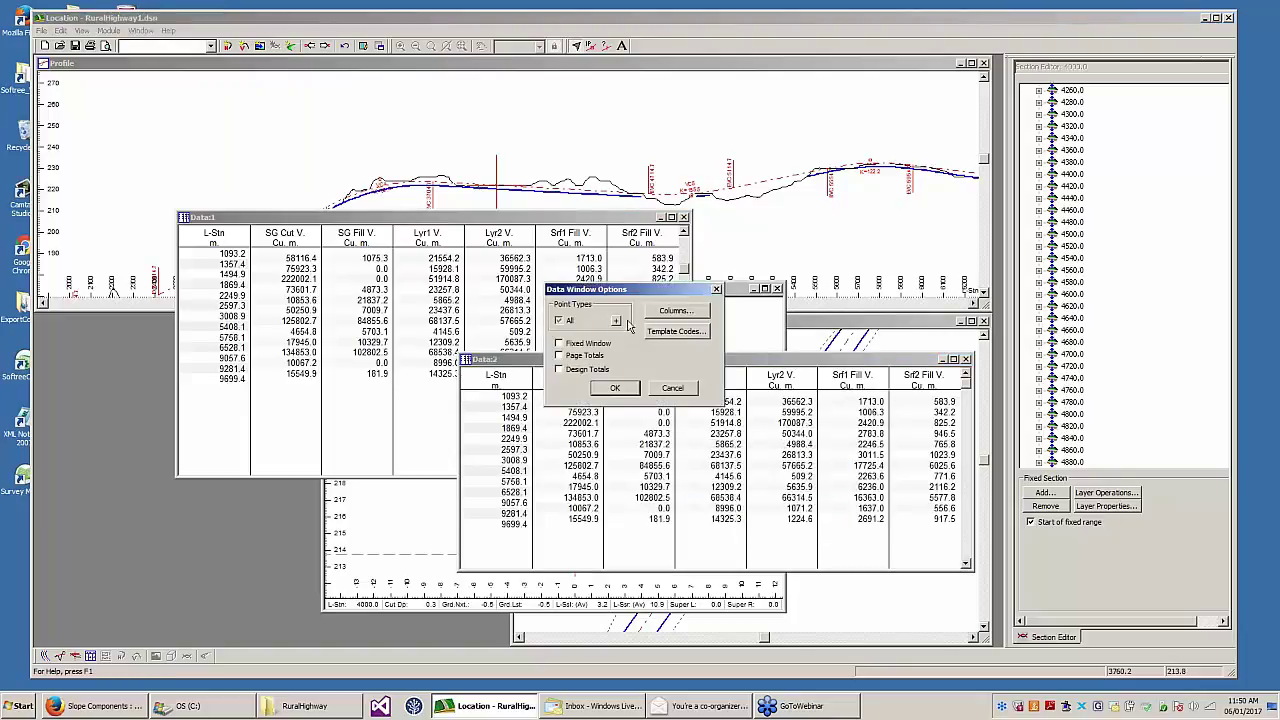
left_click(686, 313)
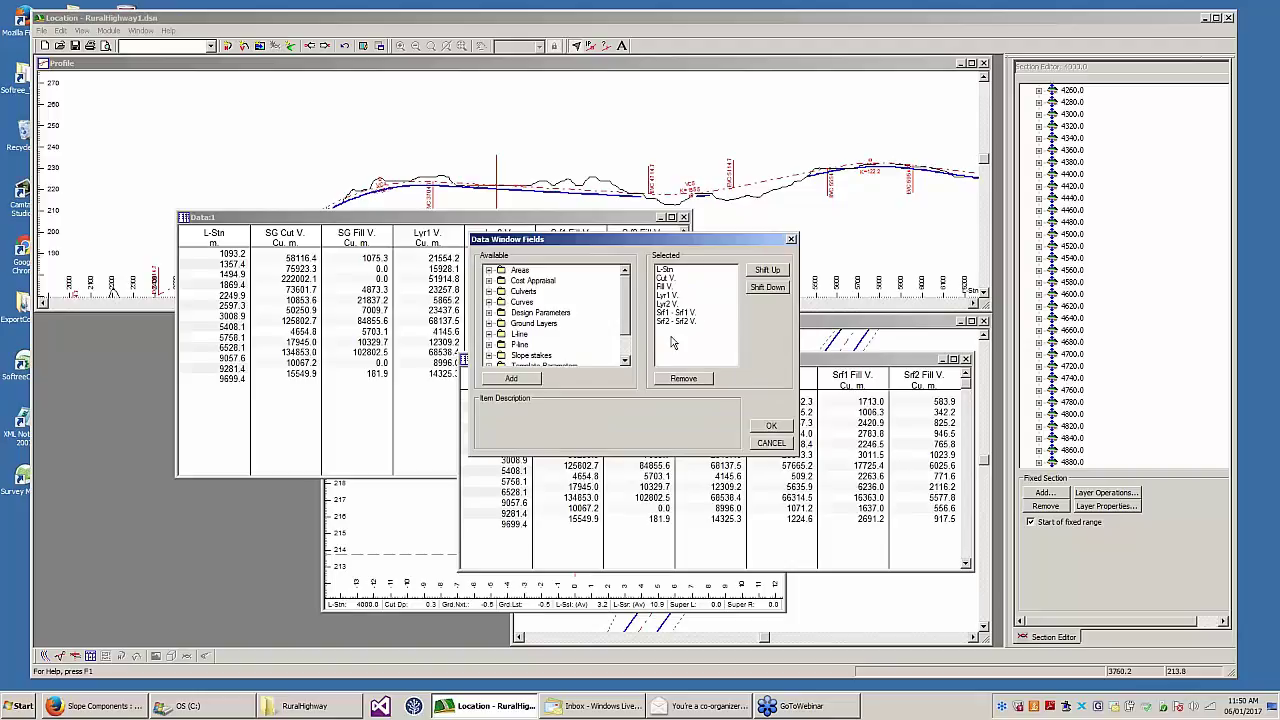
left_click(676, 324)
left_click(684, 378)
left_click(684, 378)
left_click(684, 378)
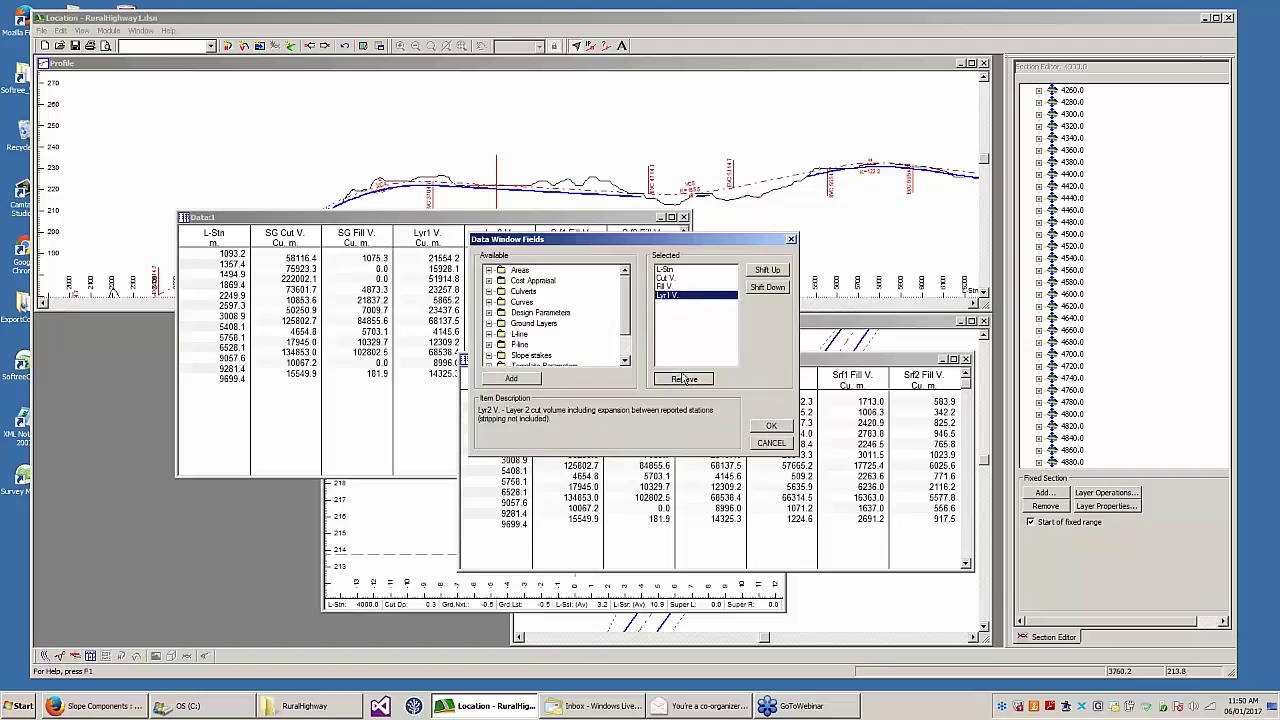
left_click(684, 378)
left_click(684, 378)
left_click(684, 378)
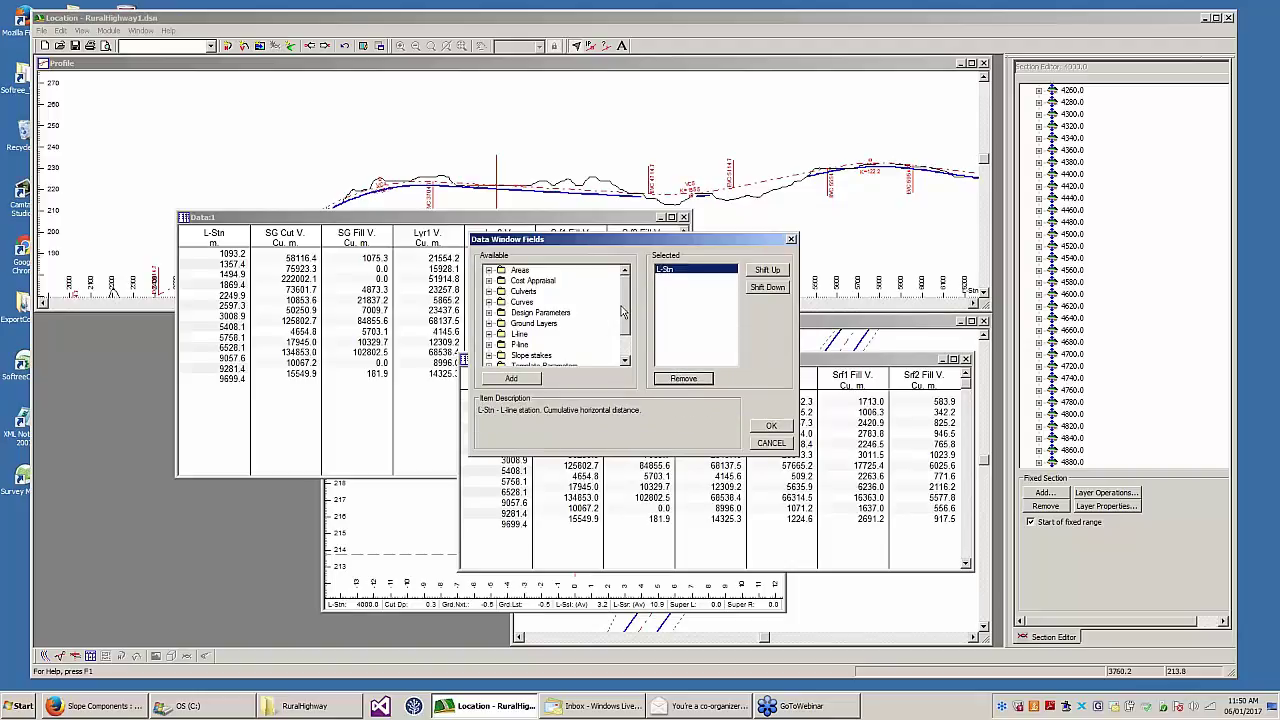
left_click_drag(627, 298, 630, 333)
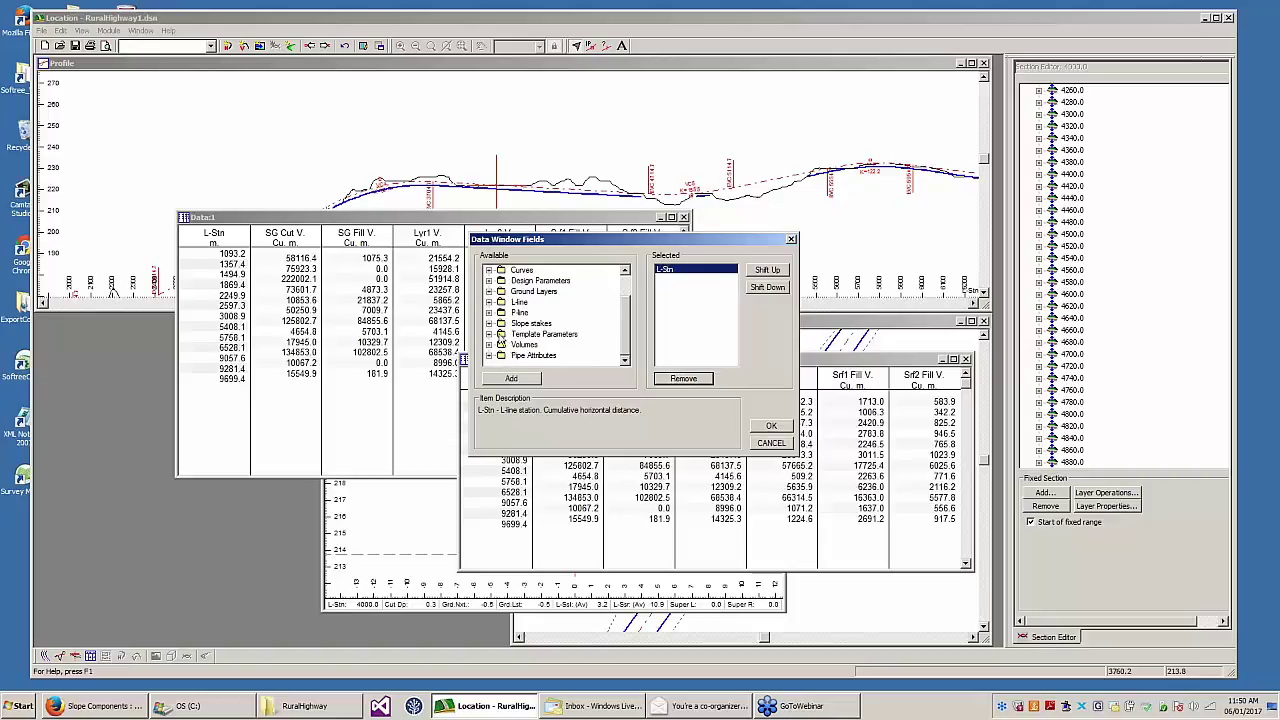
left_click(771, 426)
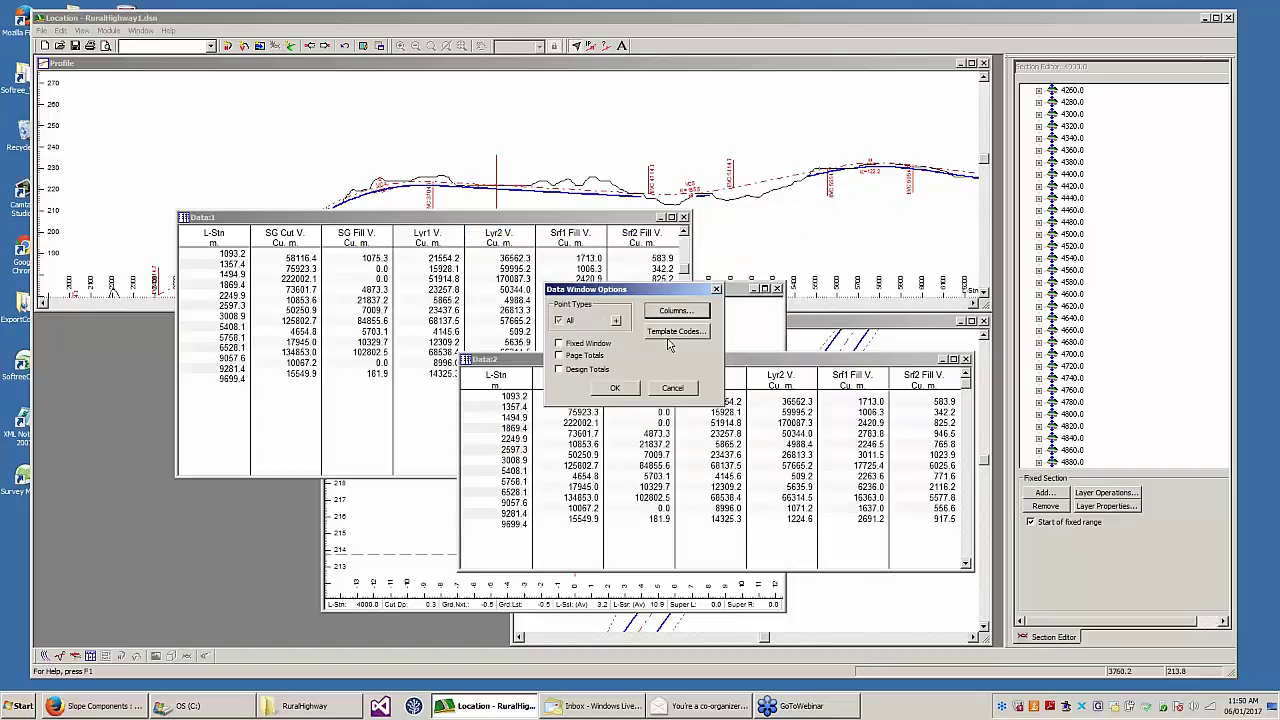
- Add the centreline template code CL to the second Data window's selected point codes
left_click(675, 332)
left_click(583, 332)
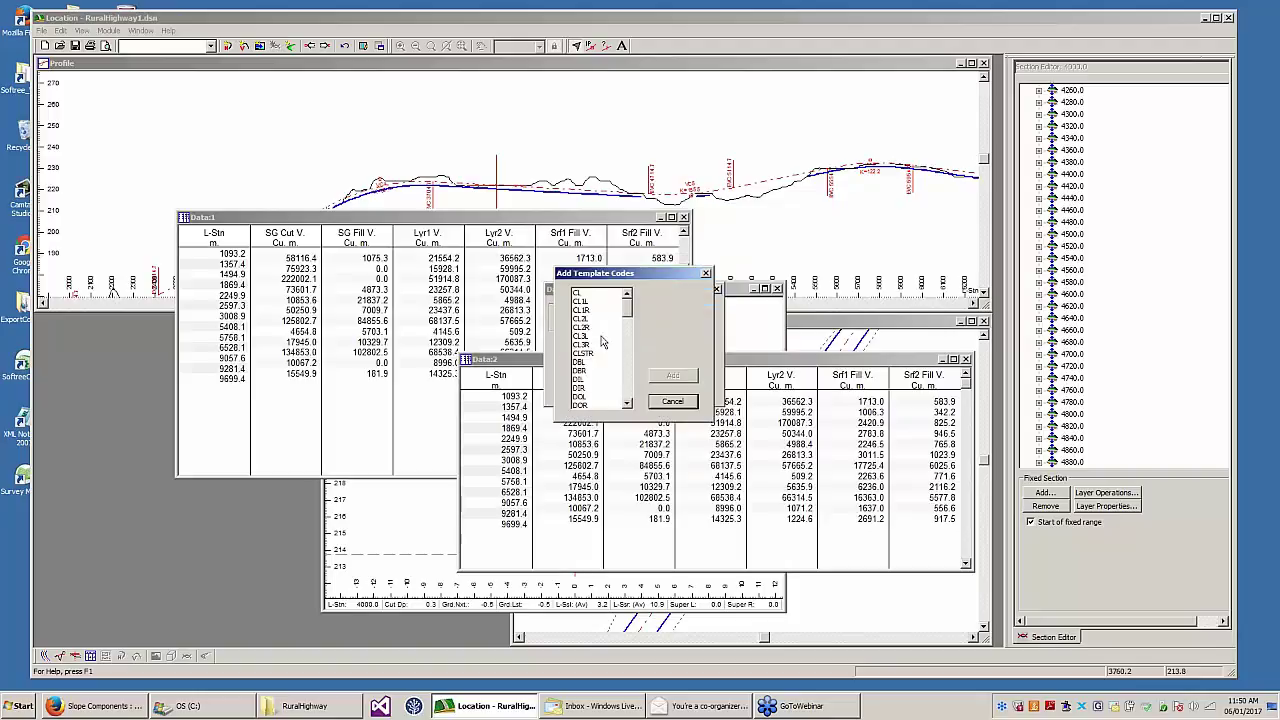
left_click(582, 293)
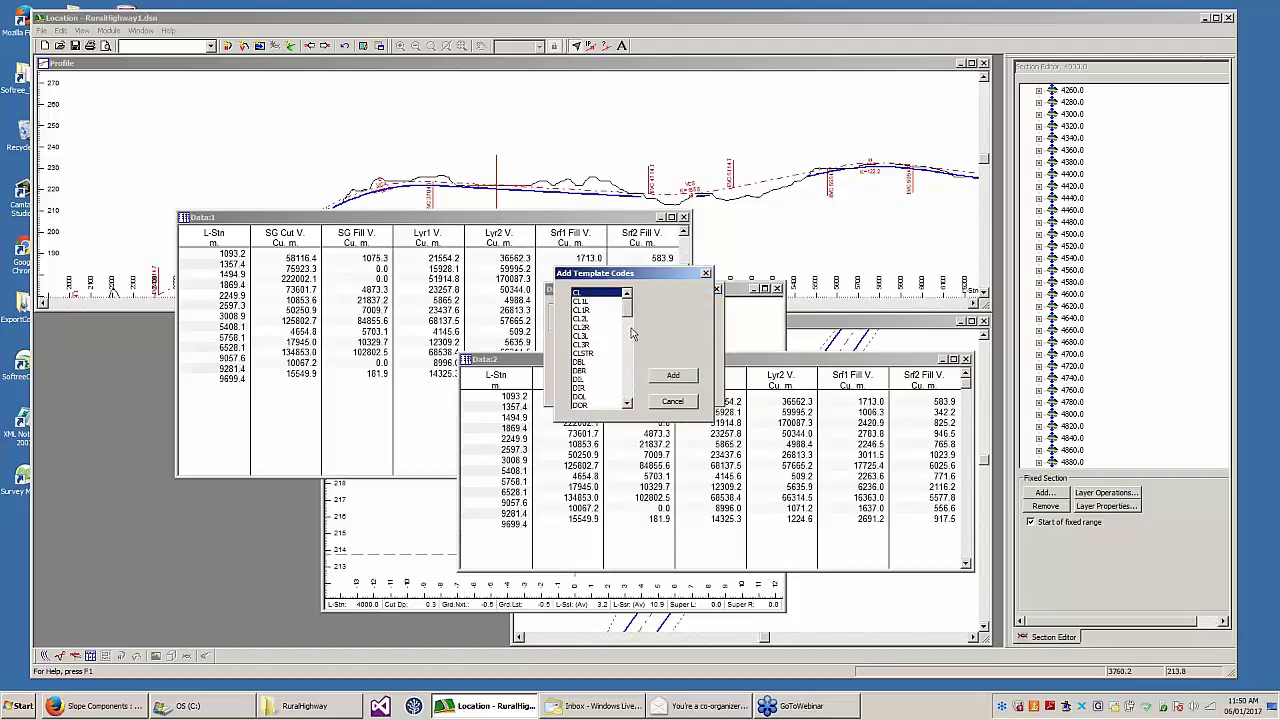
left_click(673, 375)
- Add the template codes DIL, DIR, DOL, DOR, REL and RER to the point code selection
left_click(583, 332)
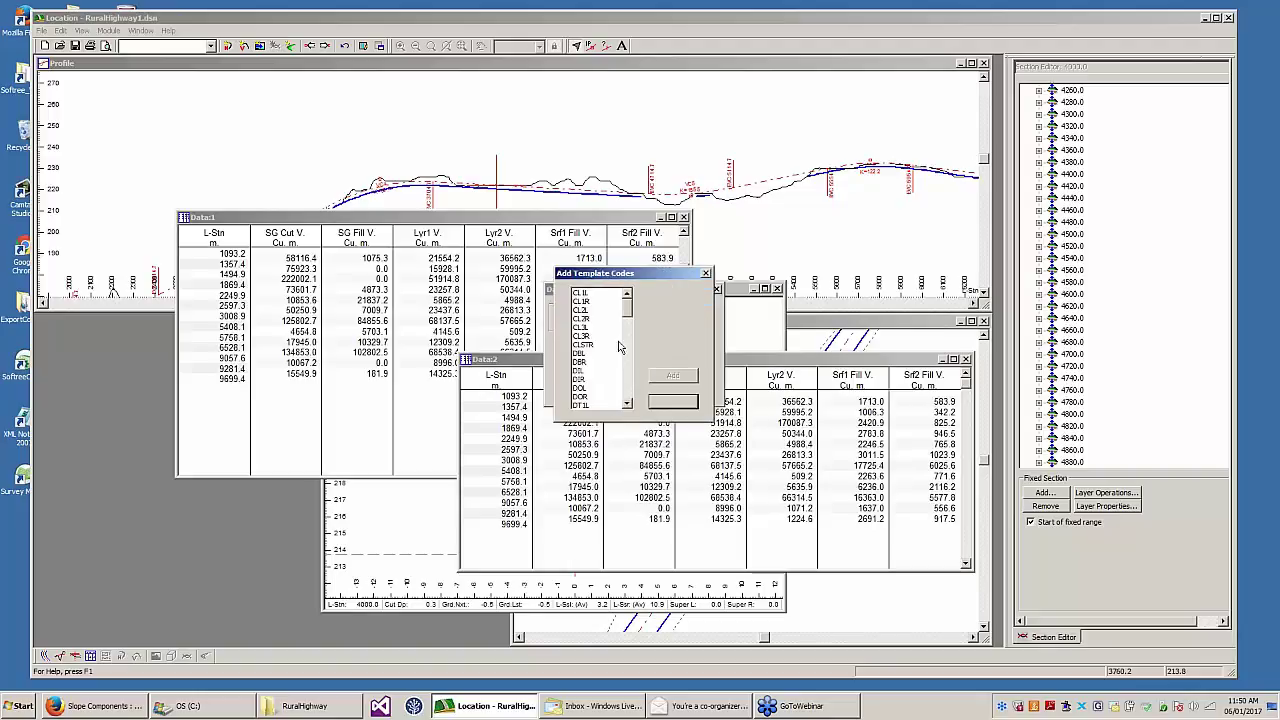
left_click_drag(627, 312, 627, 332)
scroll(605, 331, "up", 2)
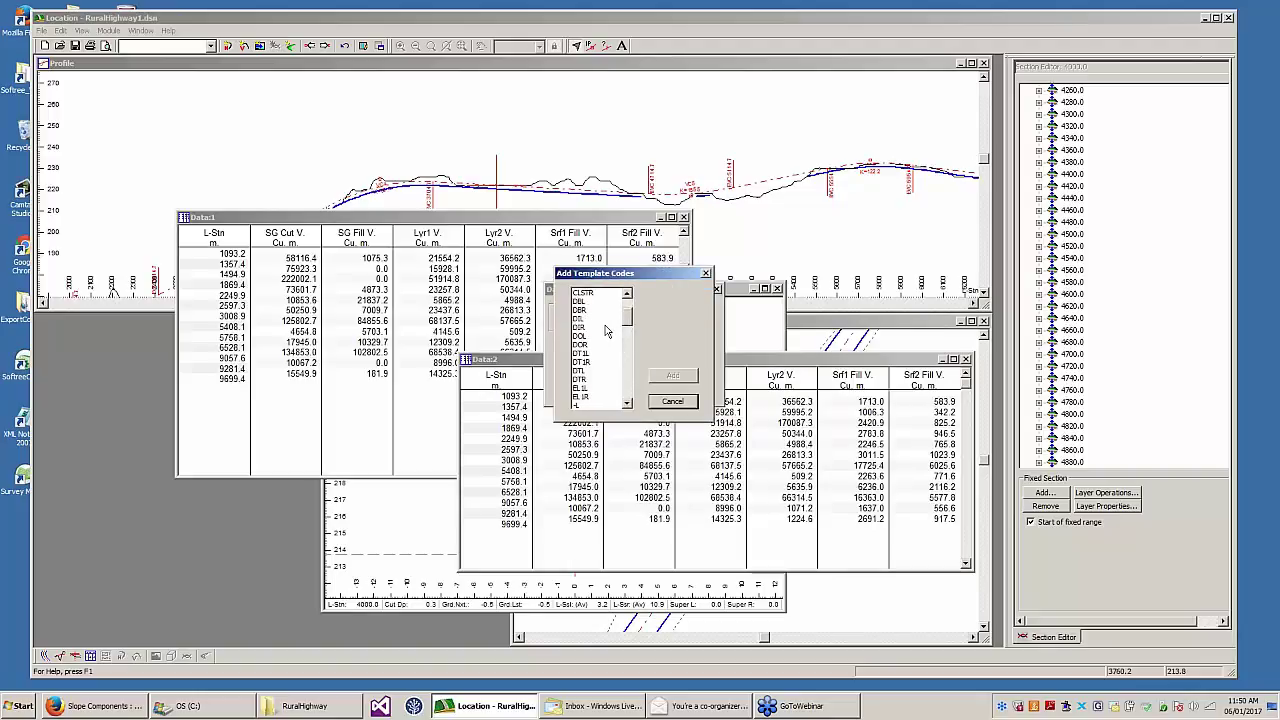
left_click(582, 319)
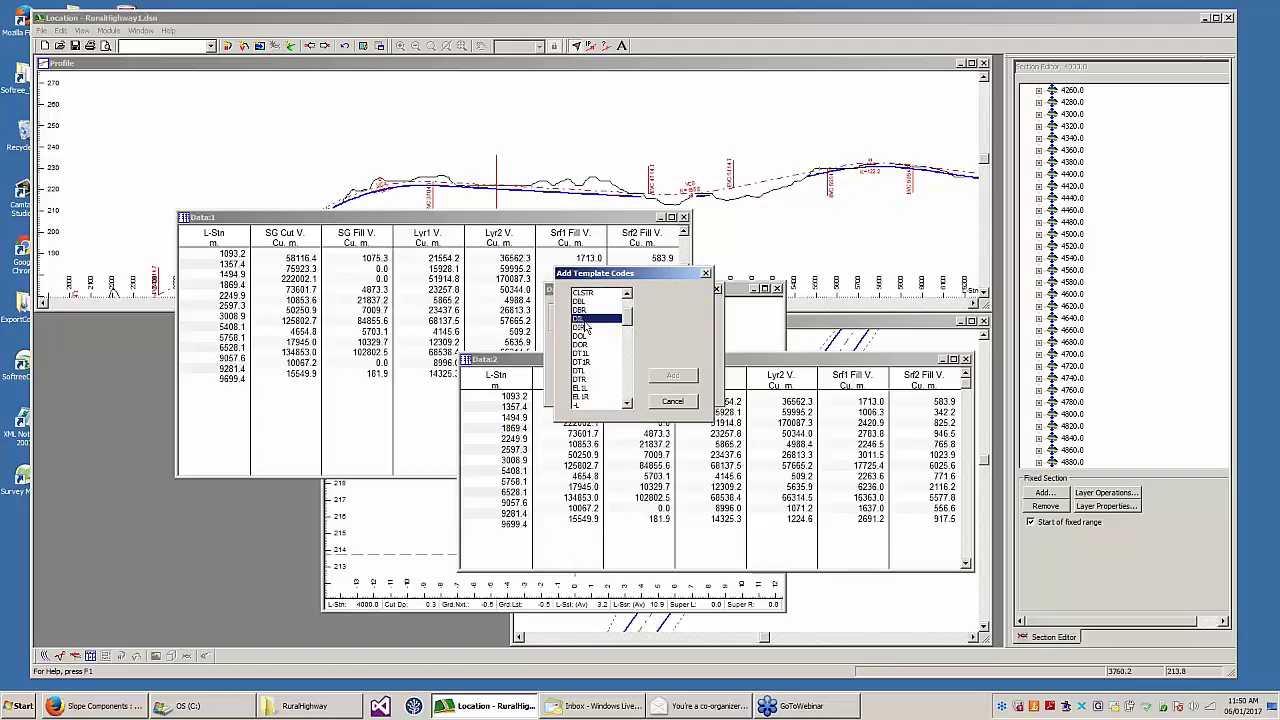
left_click(590, 345, "shift")
left_click(627, 404)
left_click(627, 404)
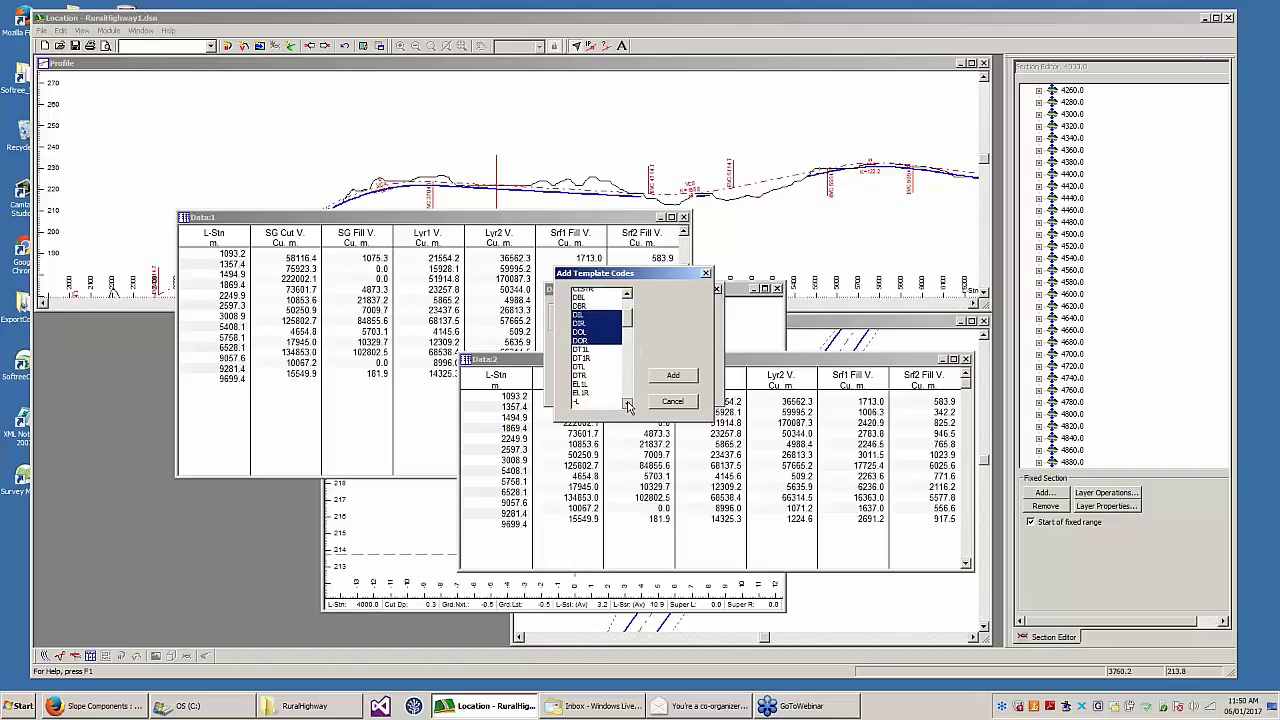
left_click(627, 404)
left_click(627, 404)
left_click(627, 404)
left_click(627, 404)
left_click(590, 388, "ctrl")
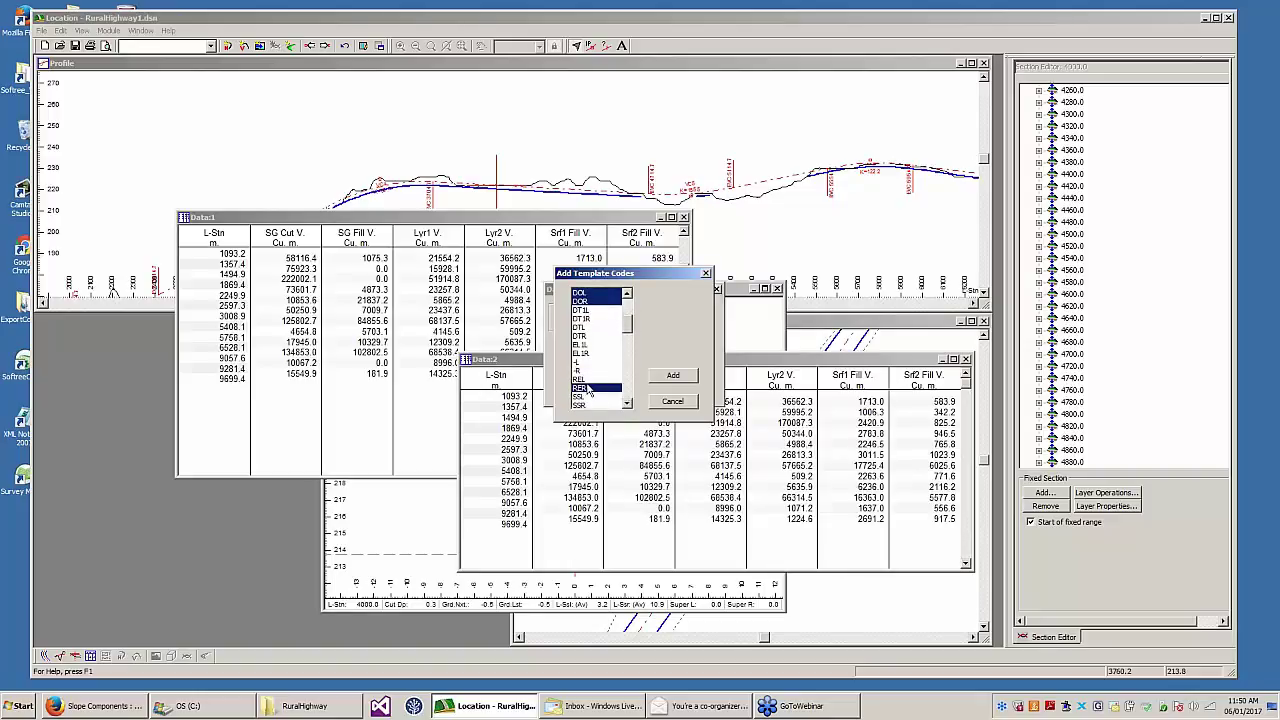
left_click(614, 381, "ctrl")
left_click(674, 378)
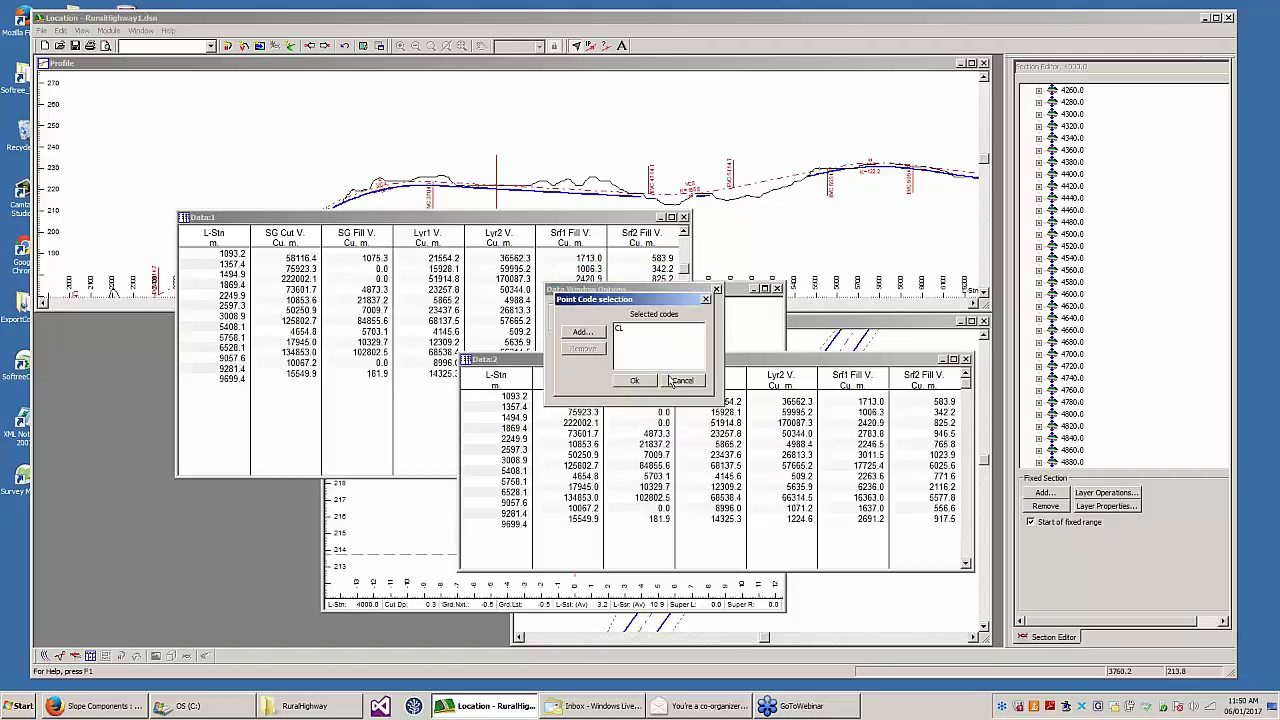
- Apply the point code selection to the second Data window and expand the available Template Codes fields for its columns
left_click(634, 381)
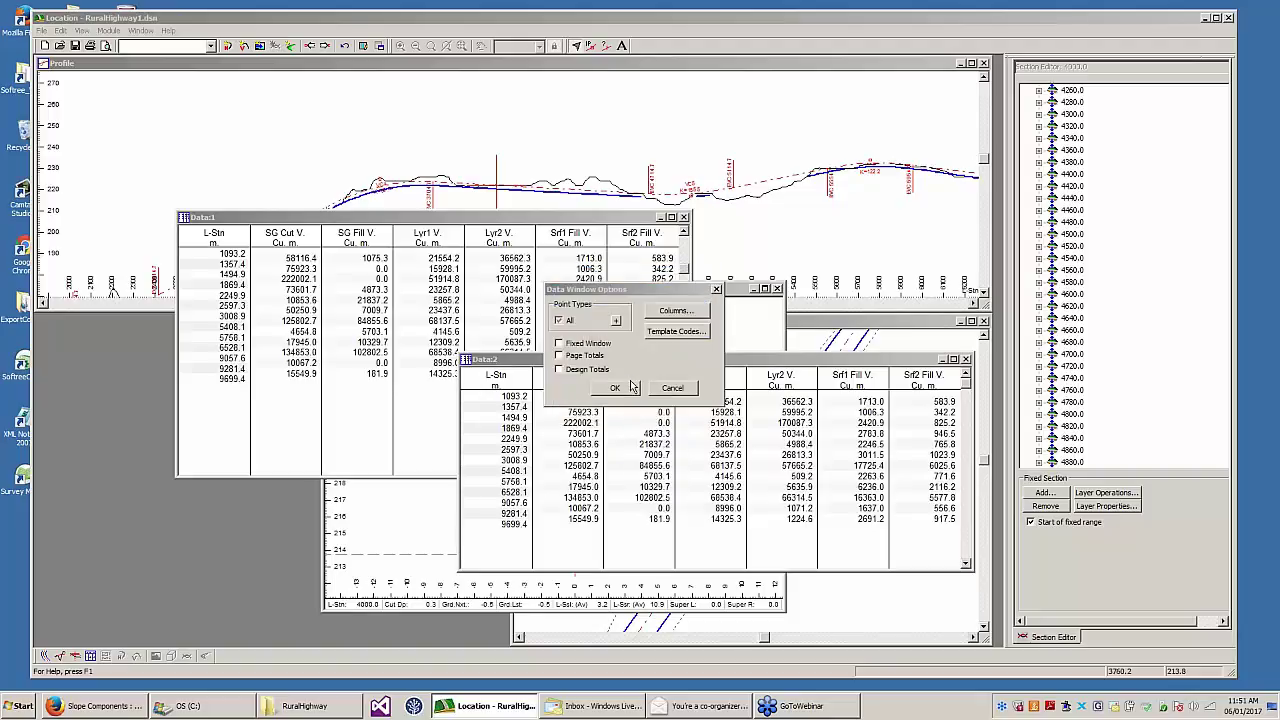
left_click(616, 388)
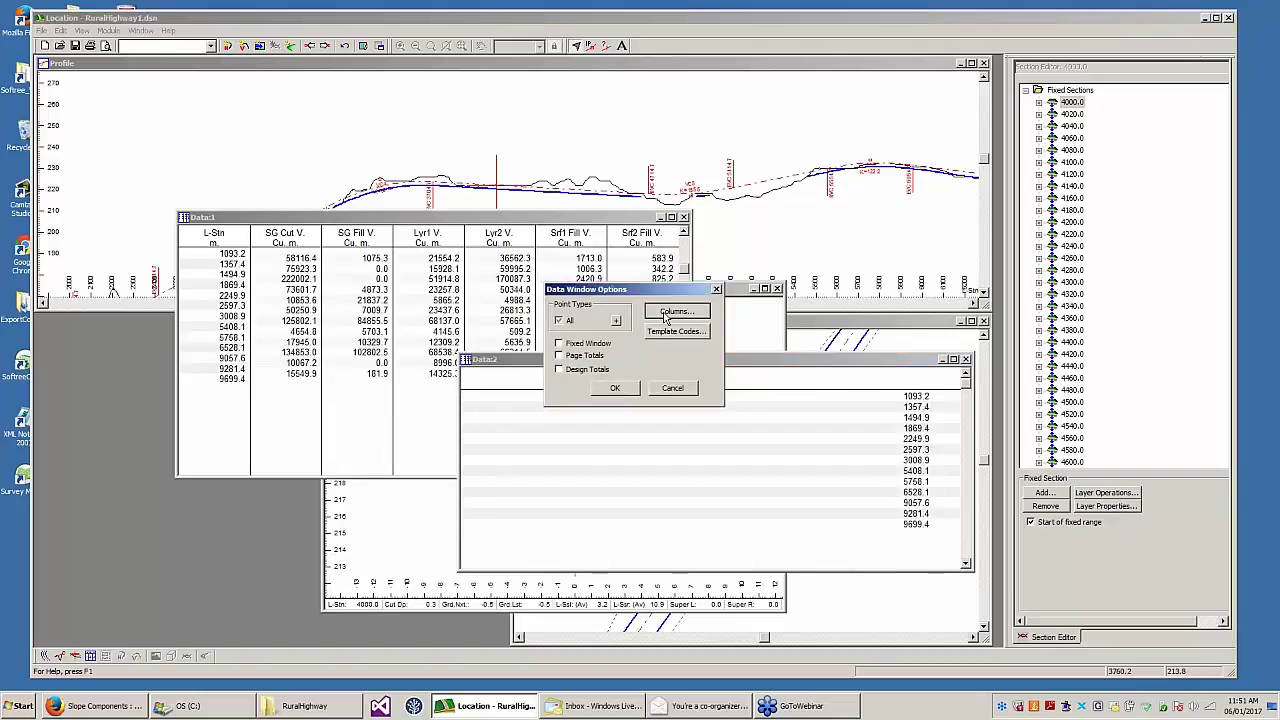
left_click(665, 312)
scroll(627, 303, "down", 1)
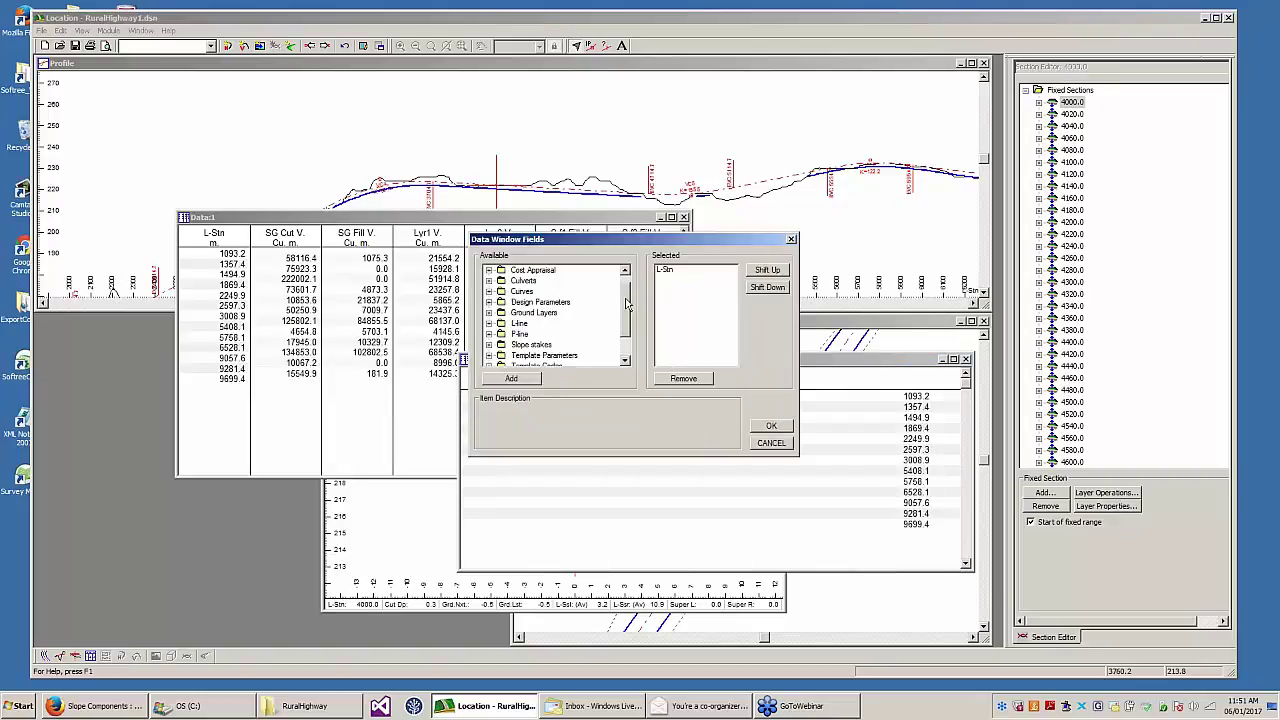
scroll(627, 303, "down", 1)
left_click(489, 352)
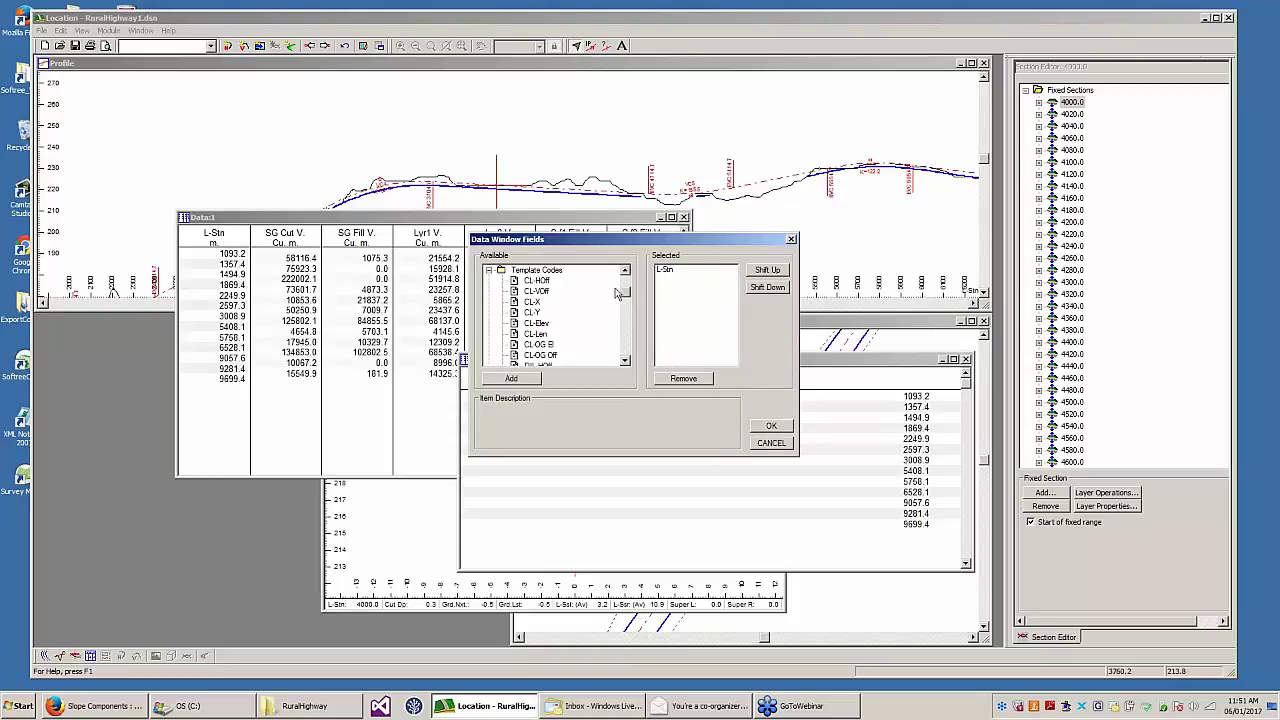
scroll(627, 303, "down", 3)
scroll(627, 303, "up", 1)
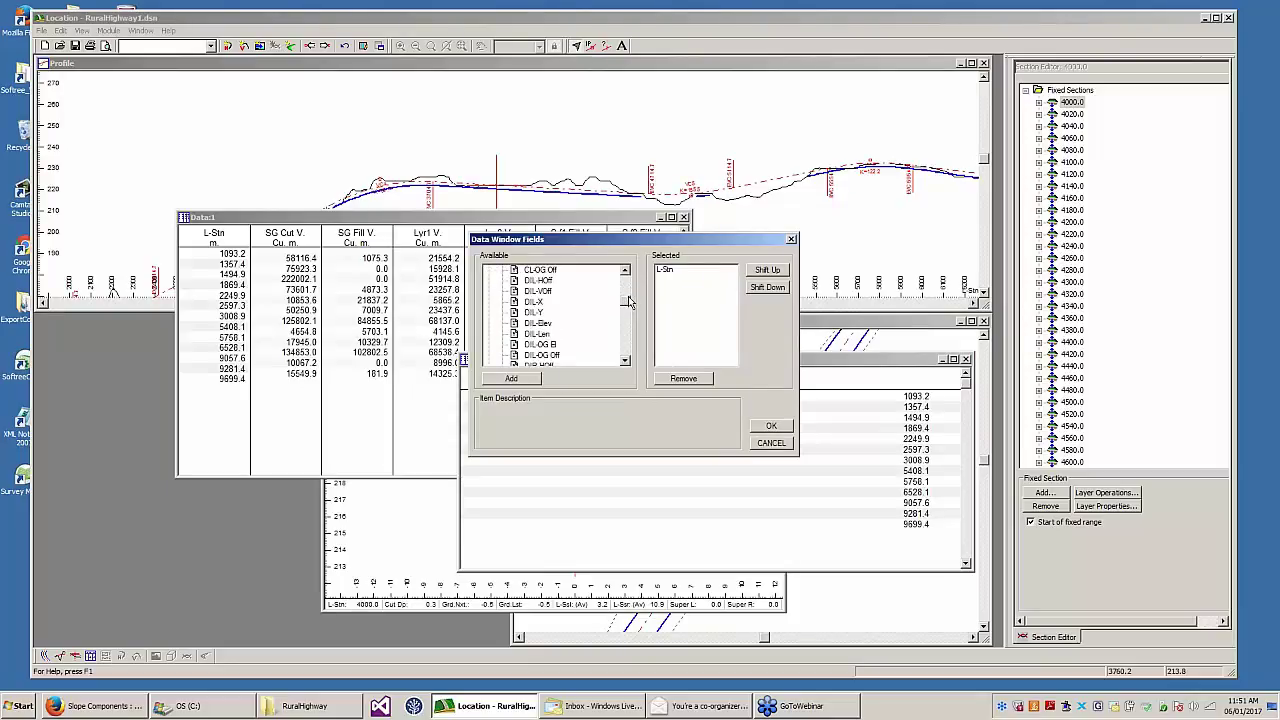
scroll(629, 302, "up", 3)
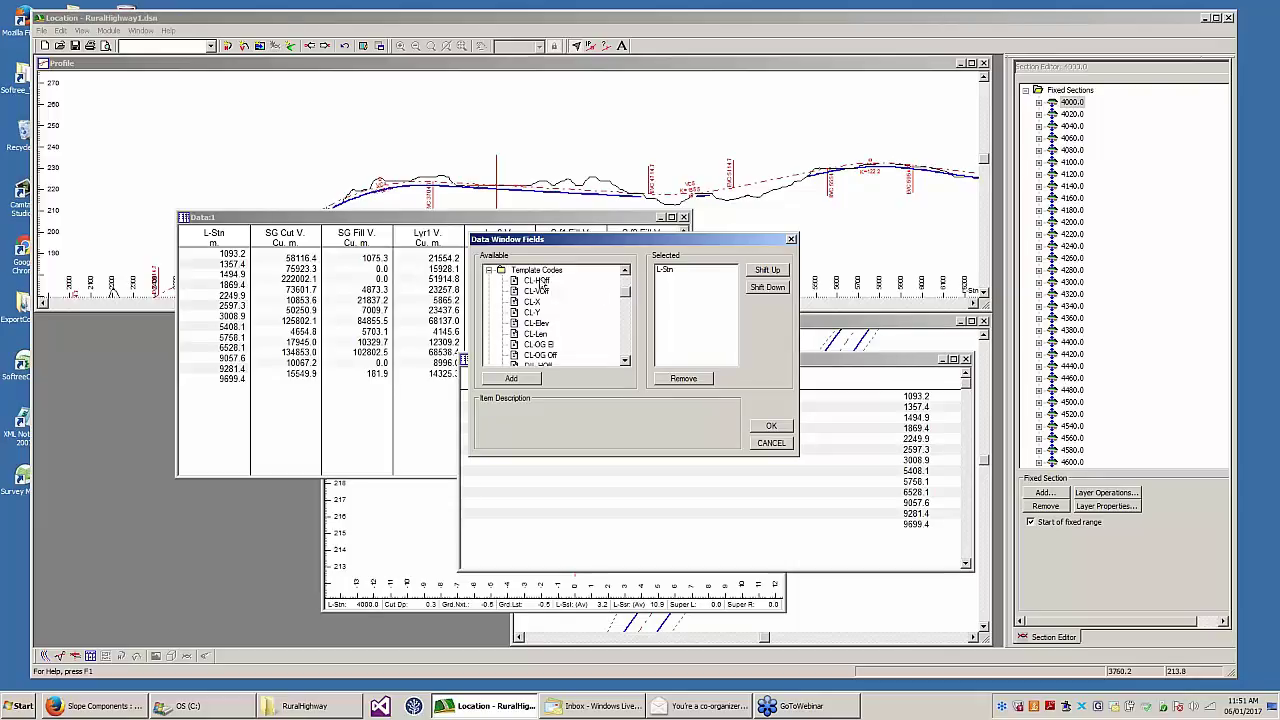
- Add the centreline fields CL-X, CL-Y and CL-Elev to the second Data window's selected columns
left_click(540, 283)
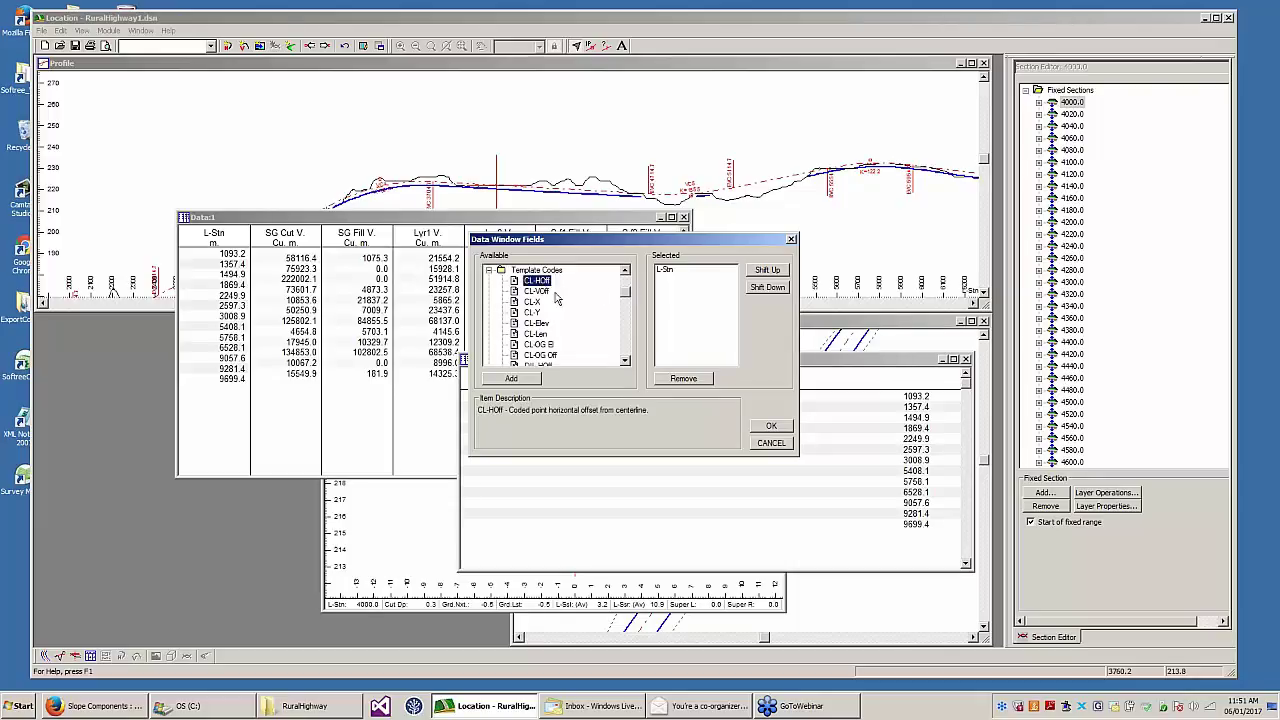
left_click(531, 302)
left_click(533, 311)
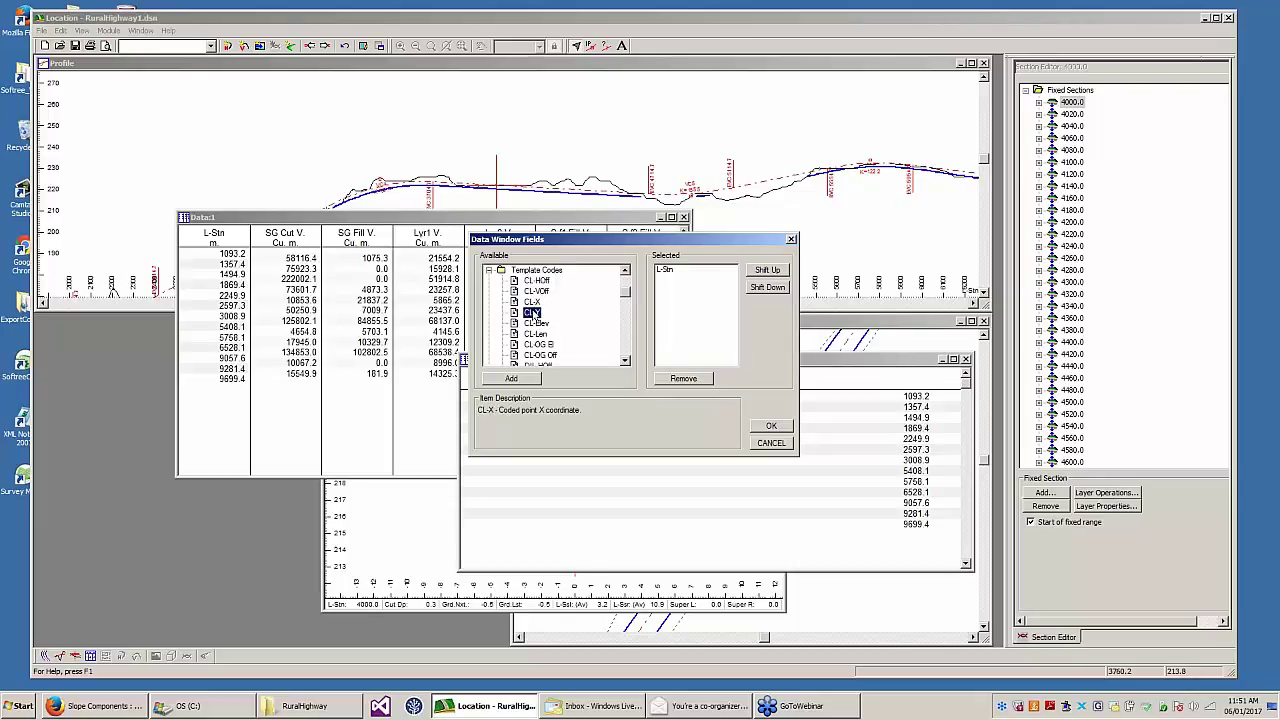
left_click(537, 323)
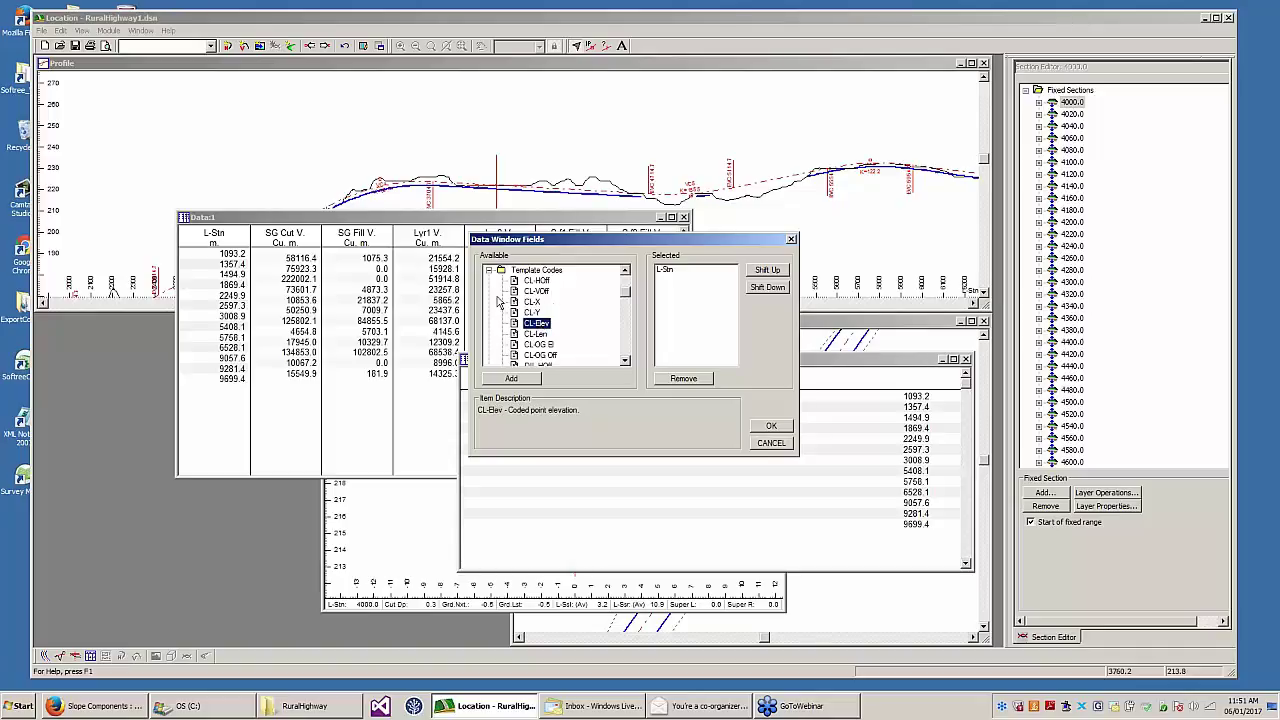
left_click(533, 312)
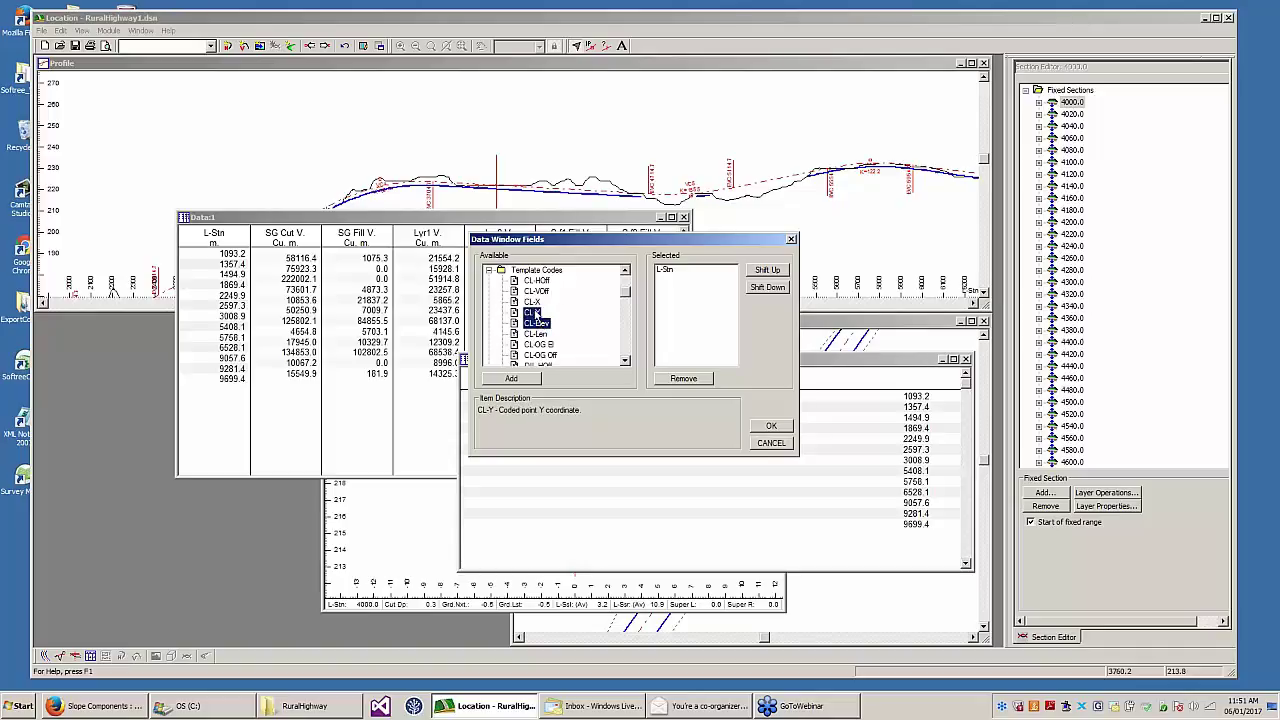
left_click(531, 301)
left_click(514, 379)
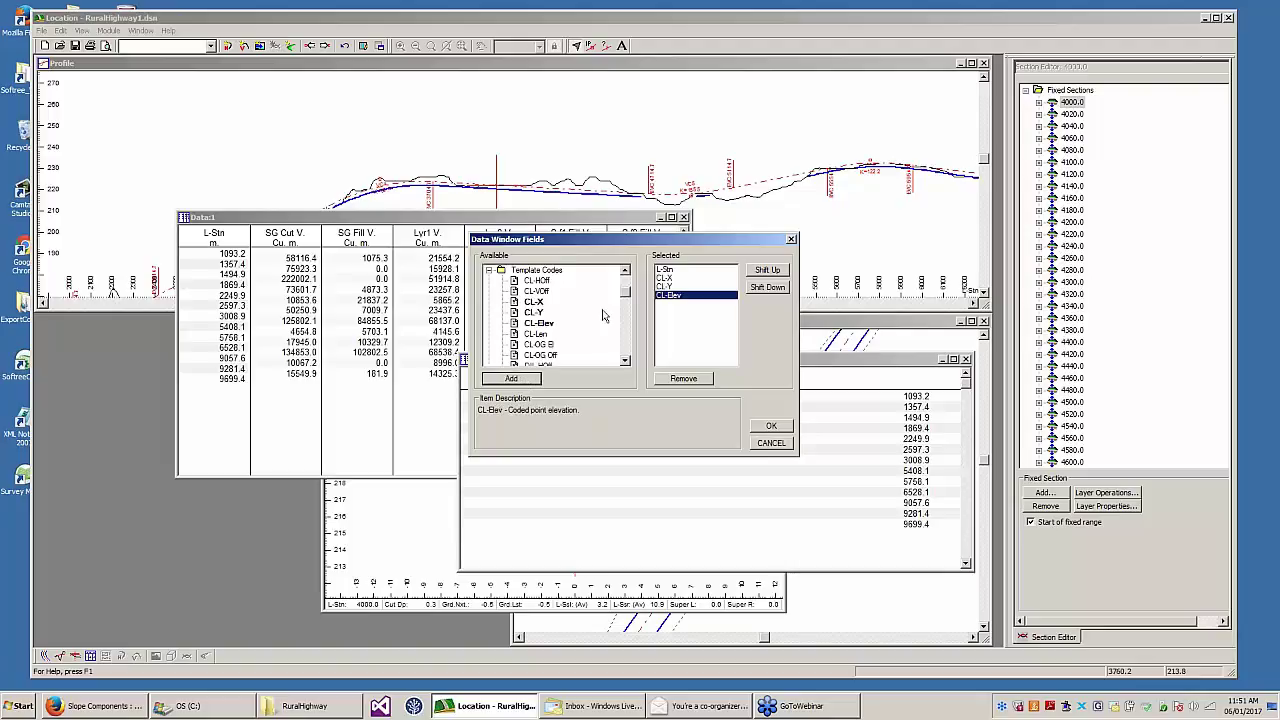
- Add the fields DIL-X, DIL-Y and DIL-Elev to the selected columns
scroll(630, 297, "down", 3)
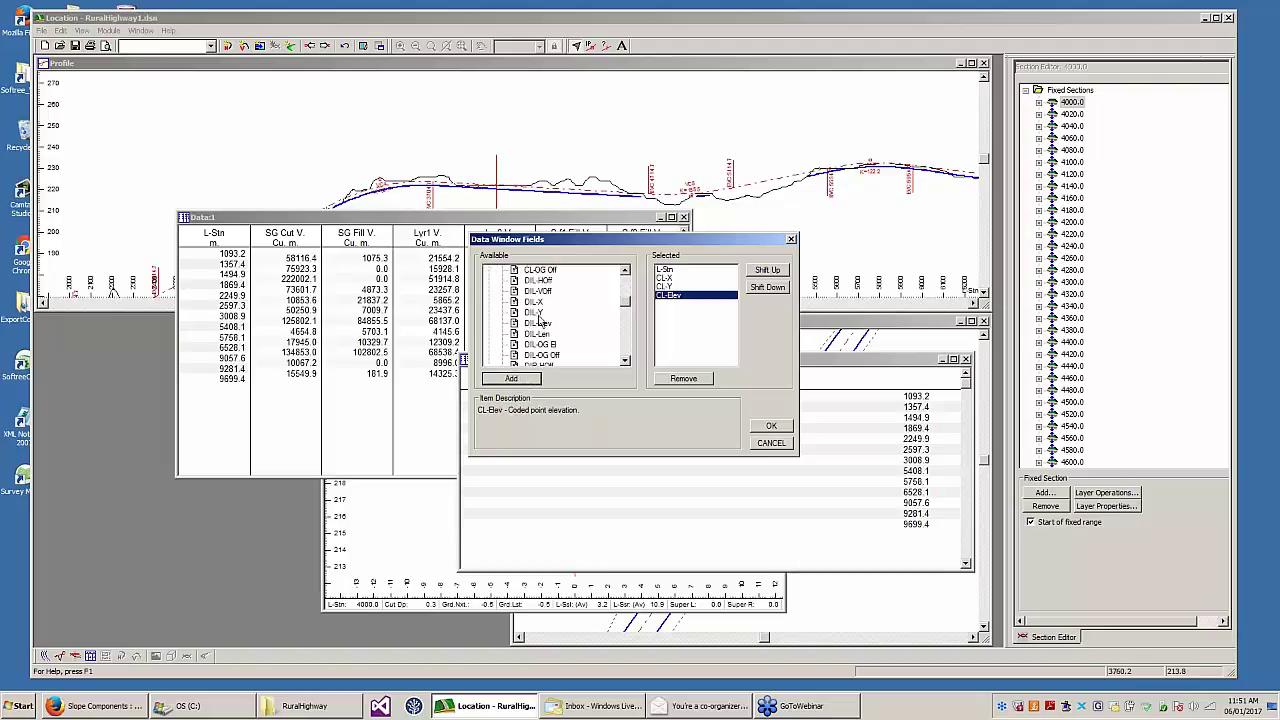
left_click_drag(534, 302, 537, 323)
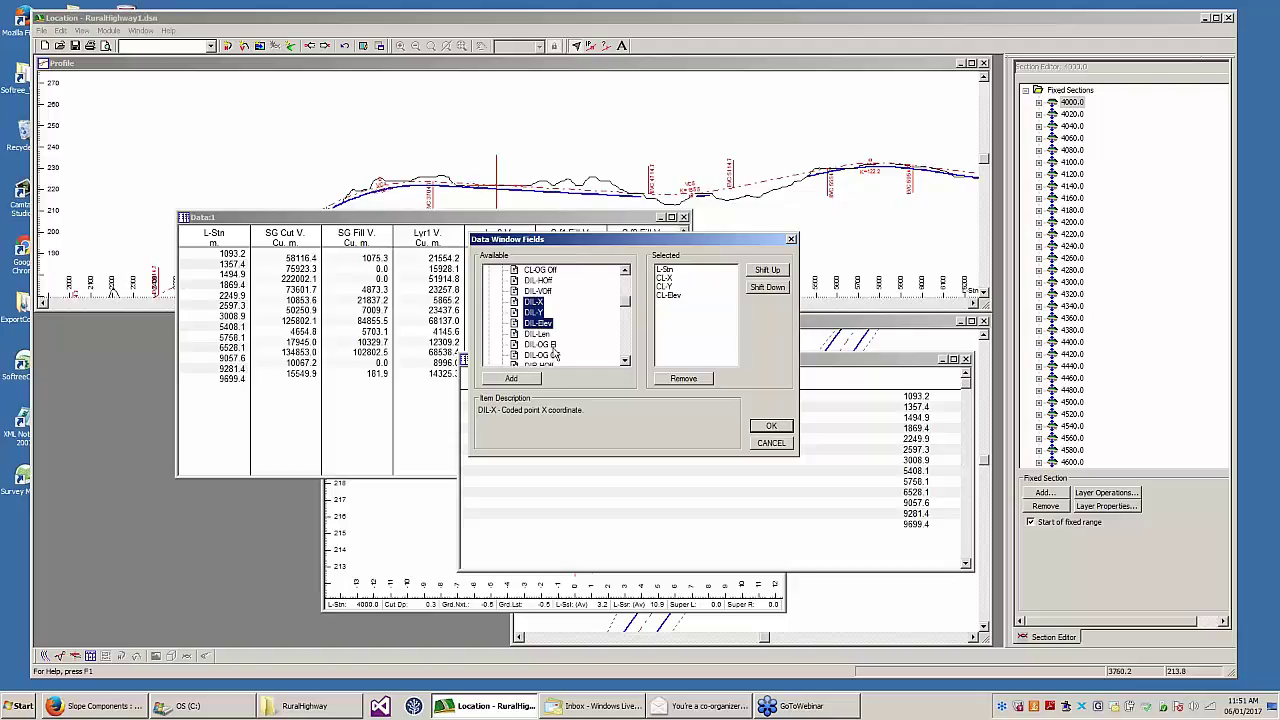
left_click(511, 379)
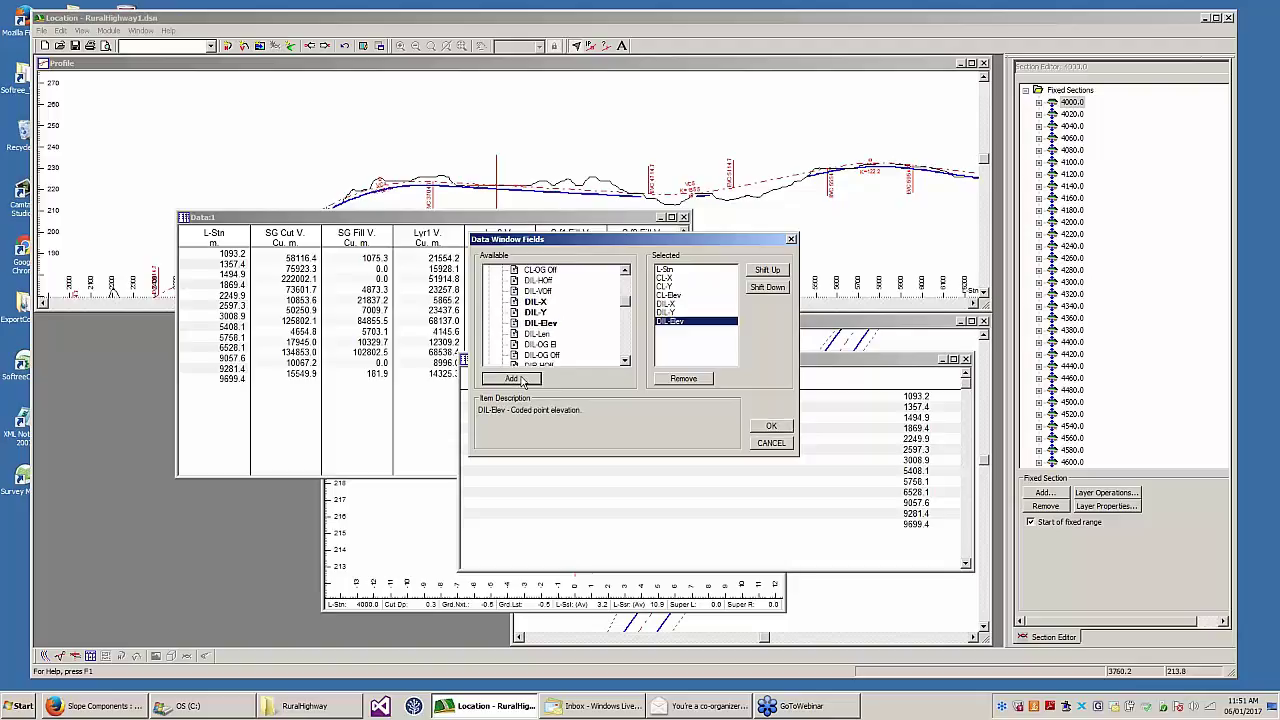
- Add the fields DIR-X, DIR-Y and DIR-Elev to the selected columns and apply the Data window options
left_click(625, 362)
left_click(625, 362)
scroll(625, 364, "down", 1)
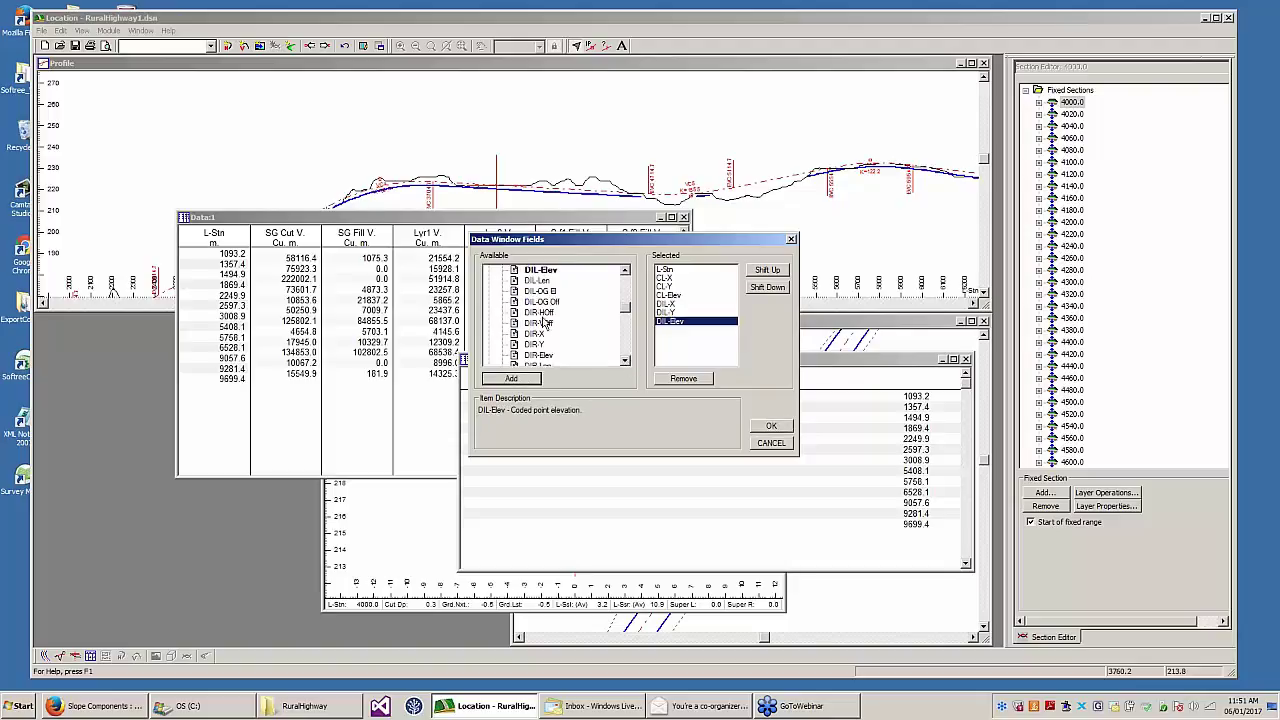
left_click(625, 360)
left_click(625, 360)
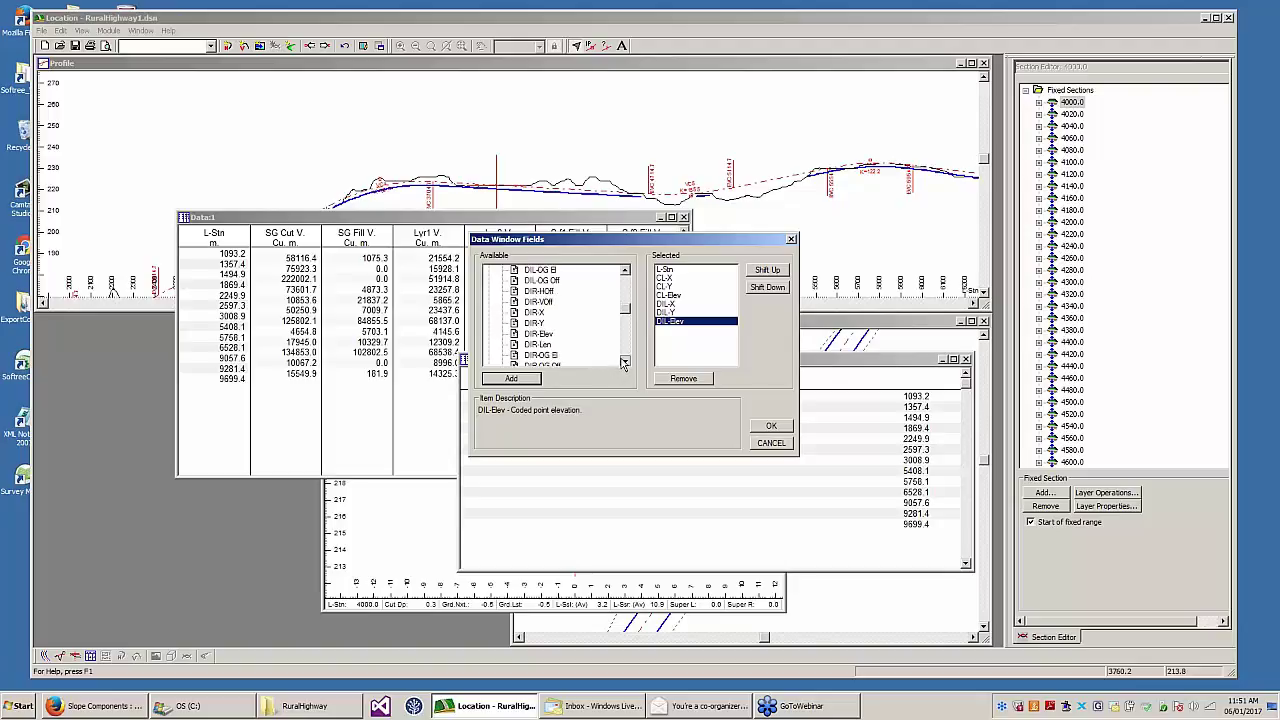
left_click(530, 334)
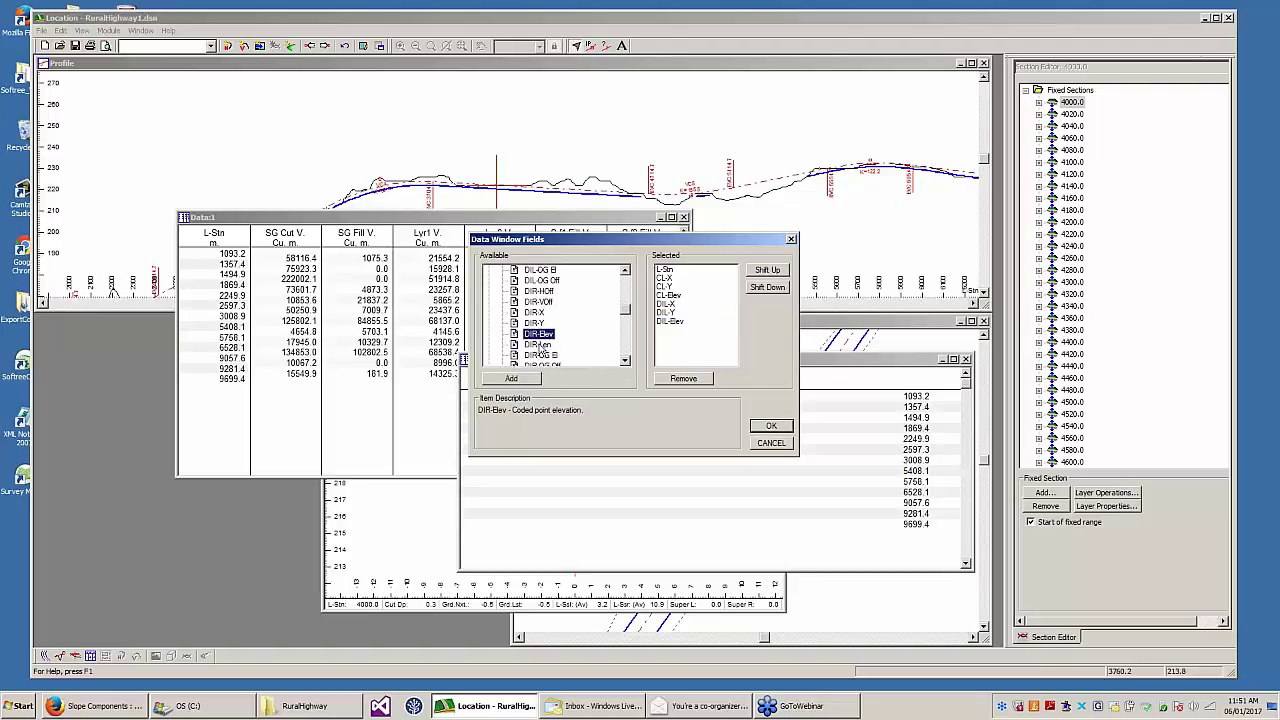
left_click(534, 312, "shift")
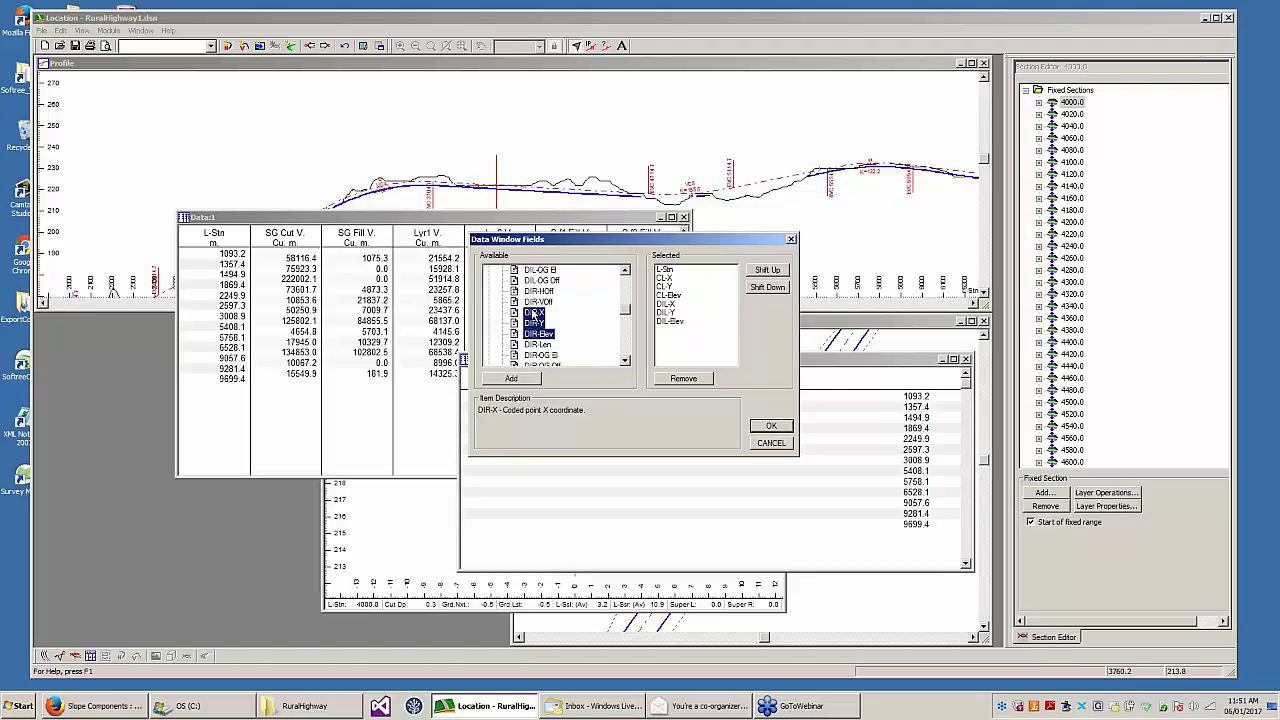
left_click(511, 378)
left_click(756, 427)
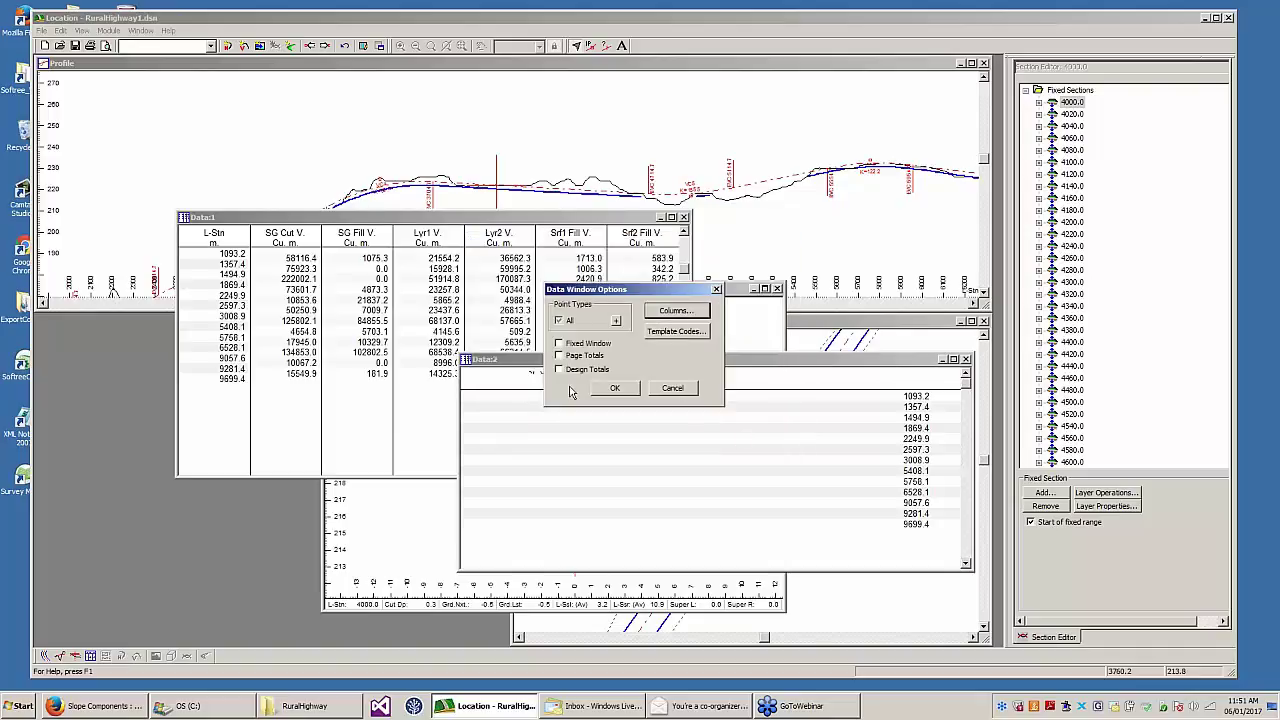
left_click(606, 390)
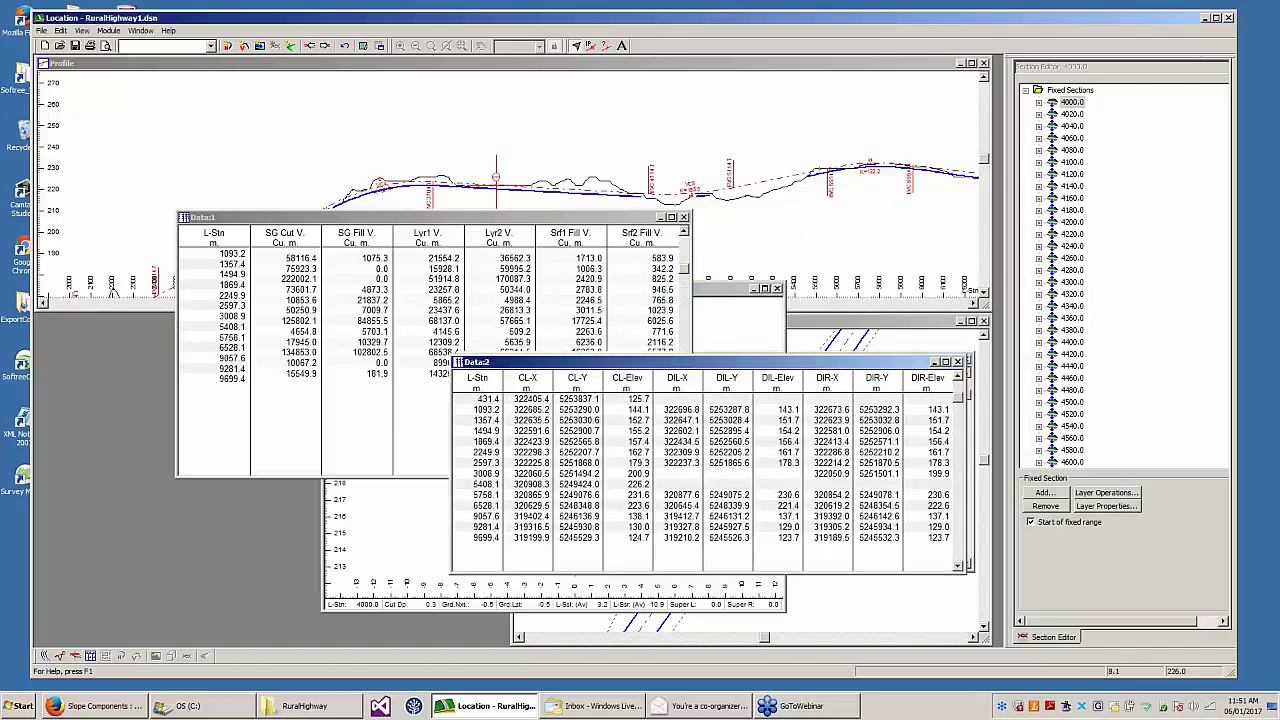
- Move the second Data window below the first, bring it to the front and widen it so its columns are easier to read
left_click_drag(606, 362, 251, 380)
left_click(611, 417)
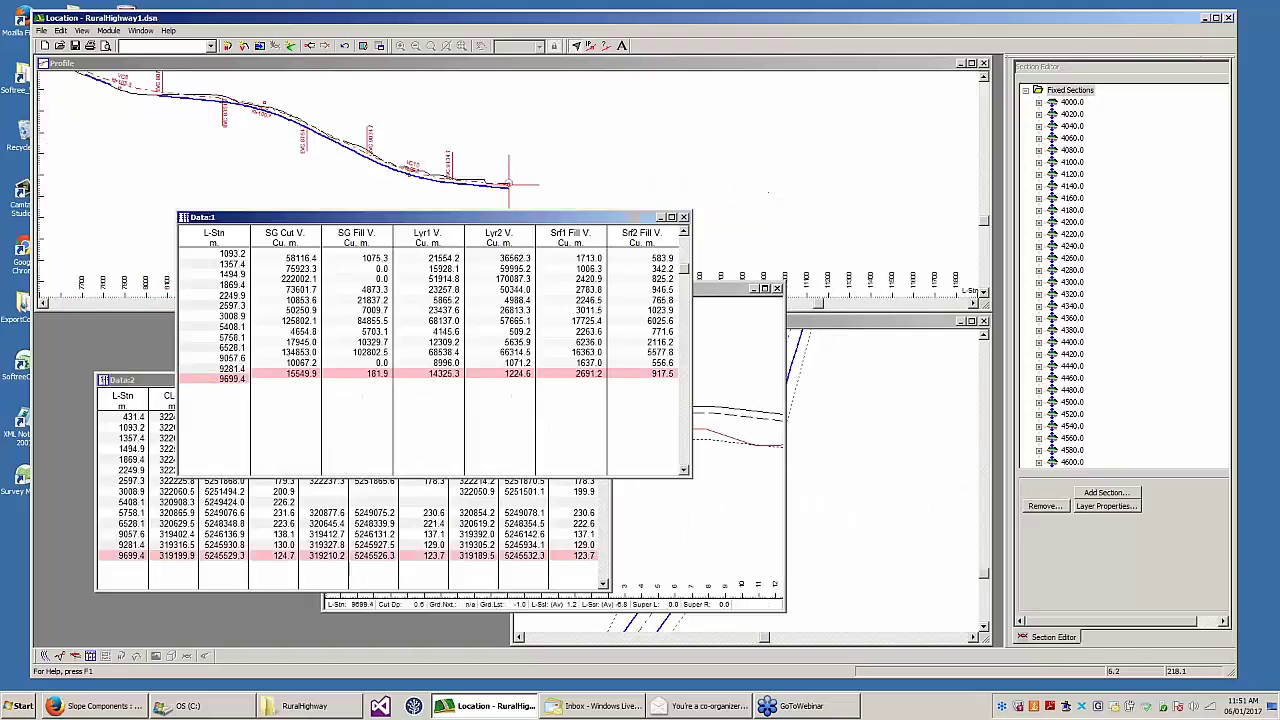
left_click(444, 525)
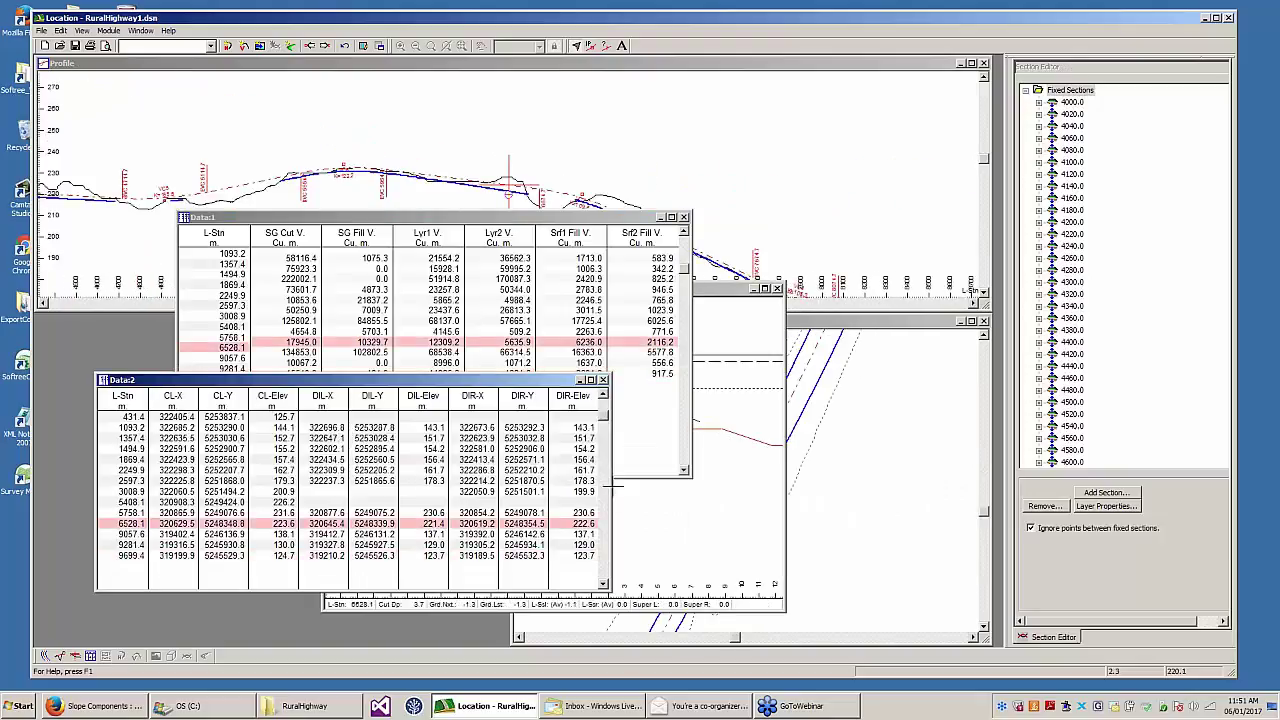
left_click_drag(612, 487, 905, 487)
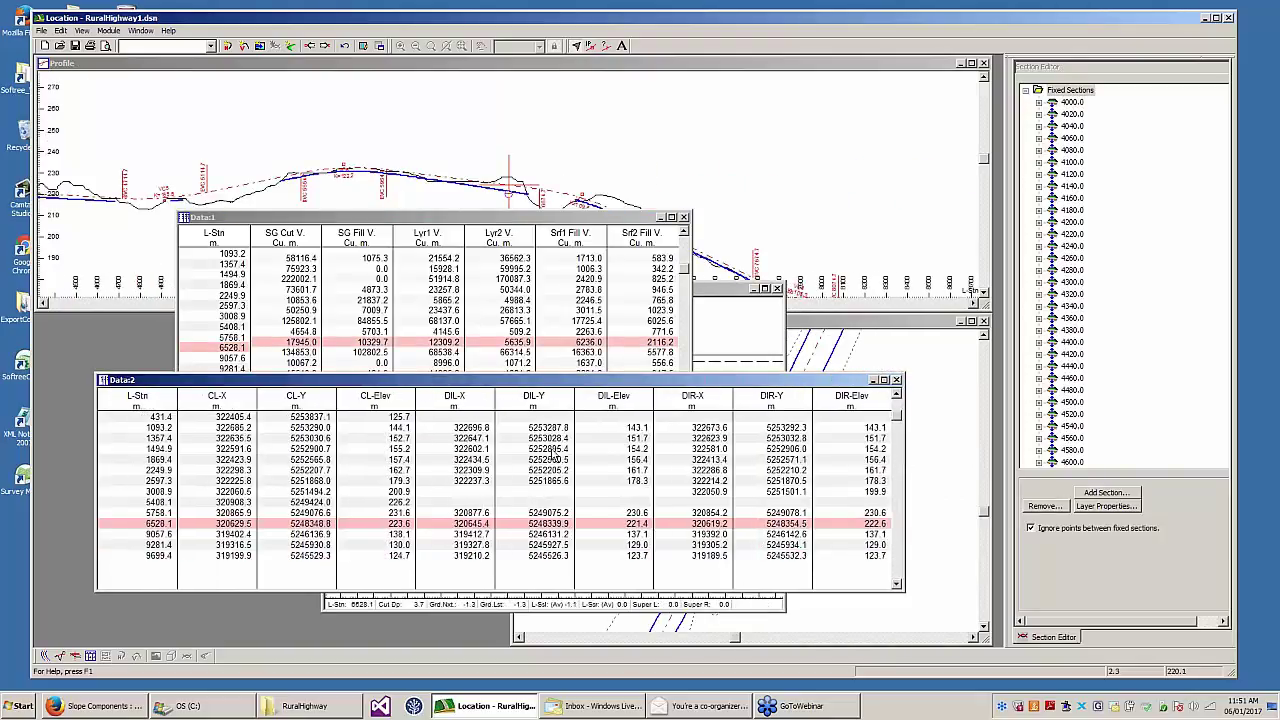
- Select station 3008.9 in the second Data window and arrange the Data and Section windows to compare its ditch points with the cross section
left_click(408, 493)
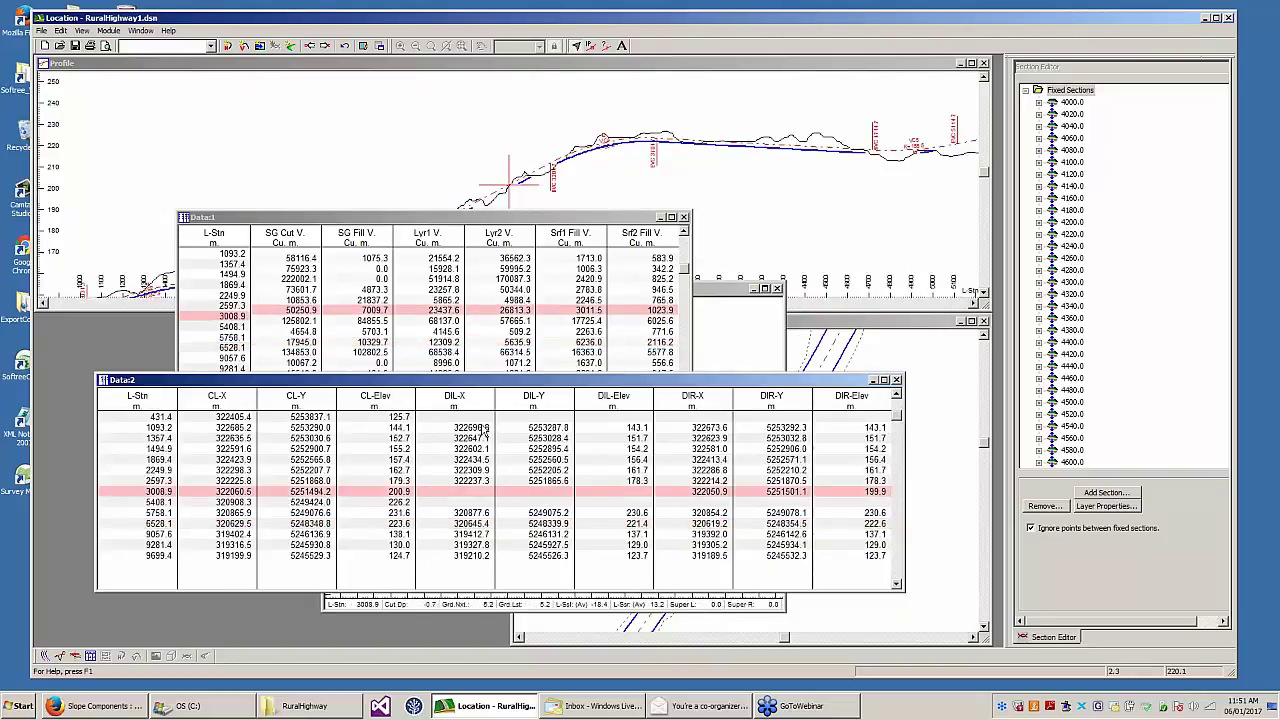
left_click(696, 298)
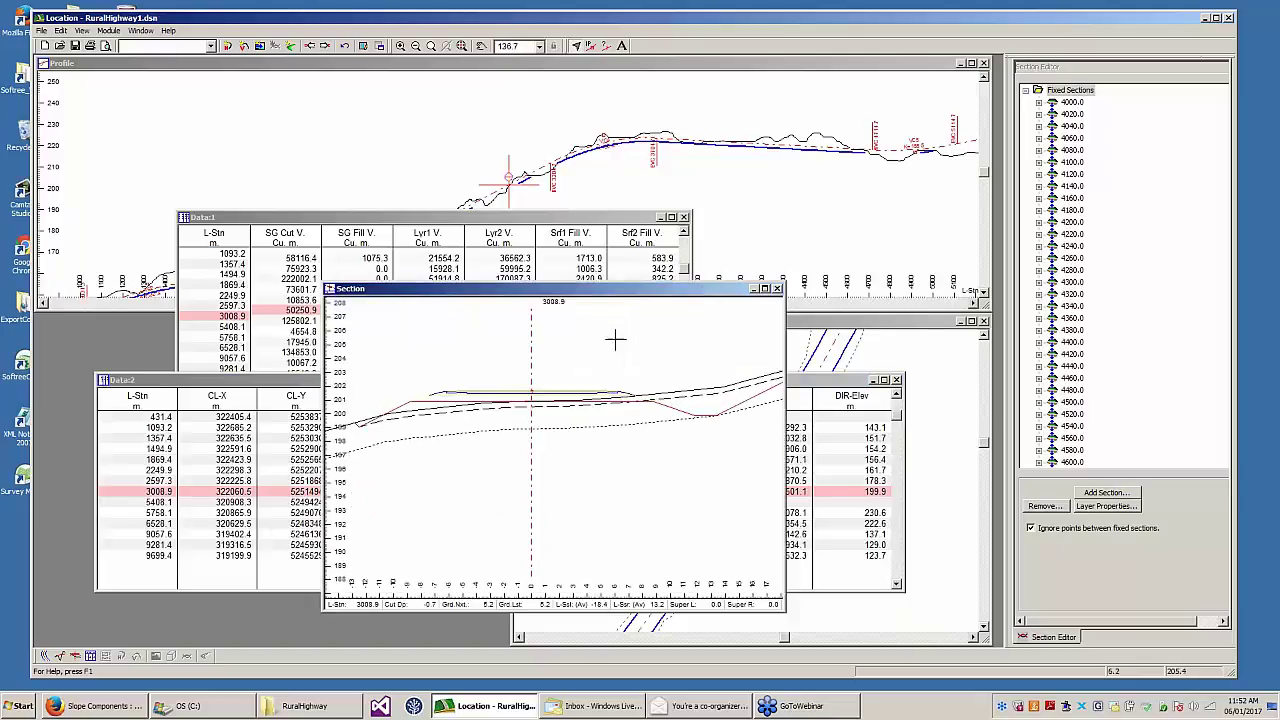
left_click(303, 381)
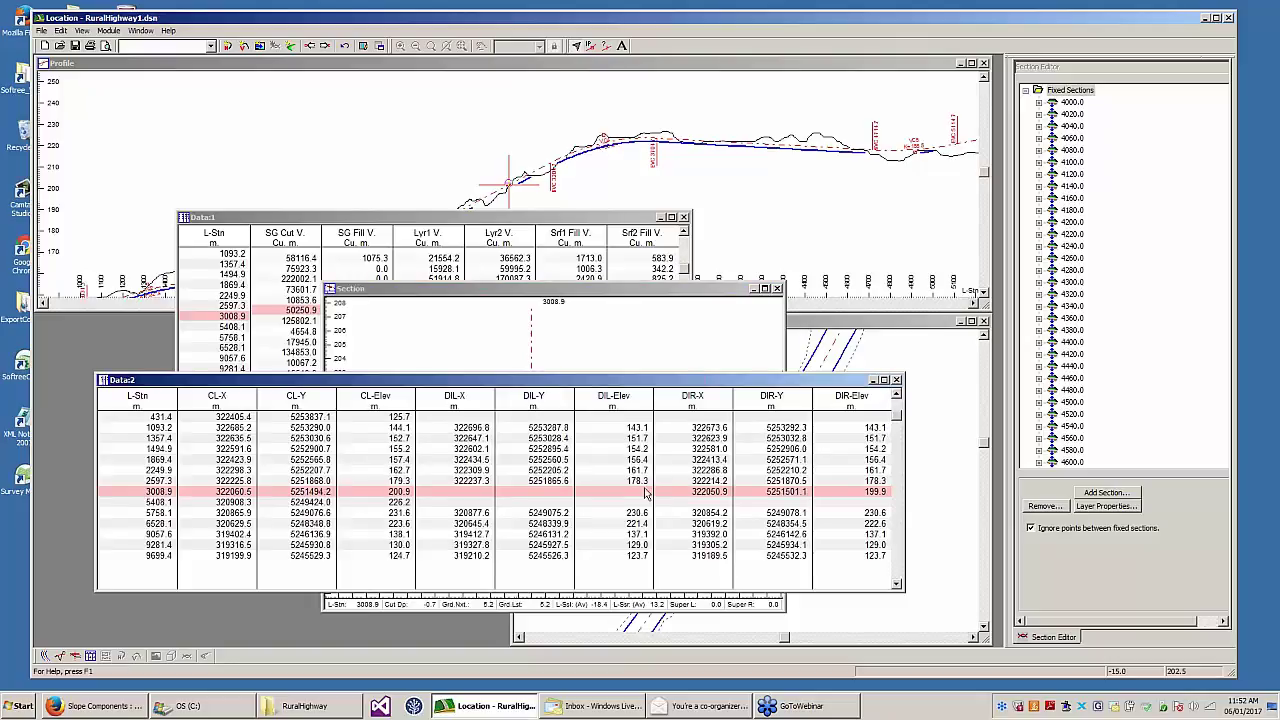
left_click_drag(588, 388, 545, 412)
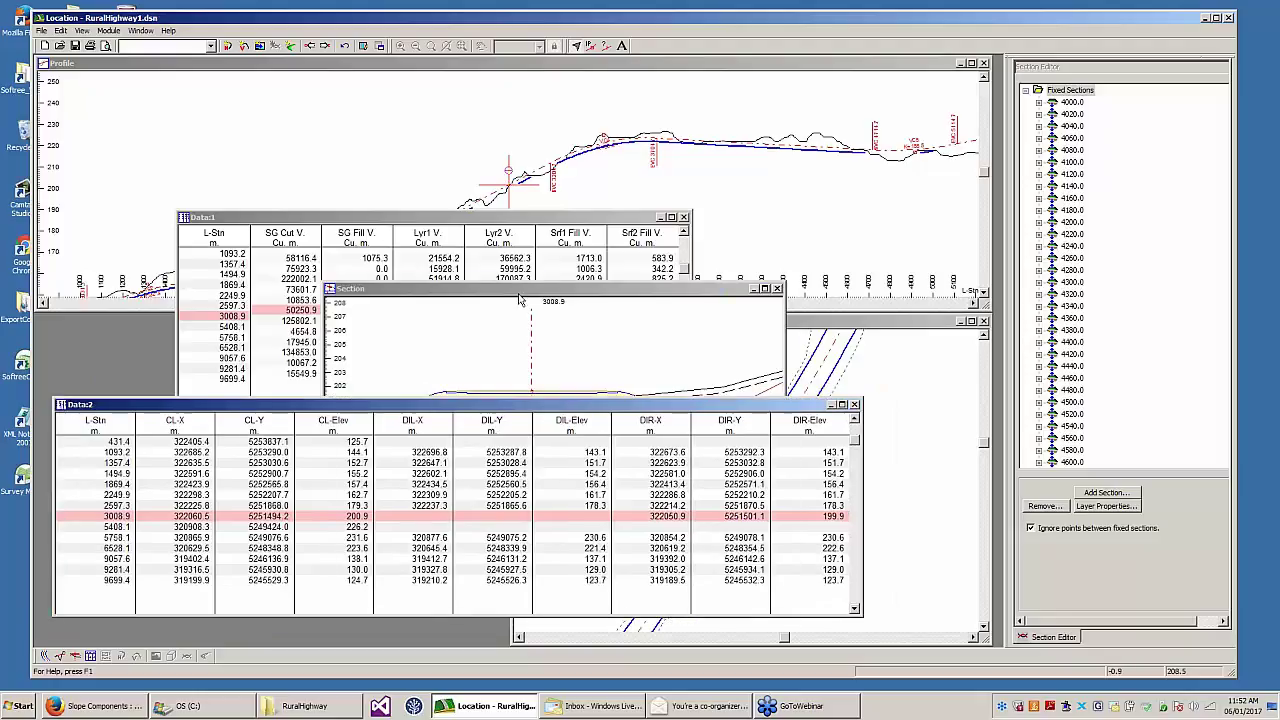
left_click_drag(540, 289, 526, 155)
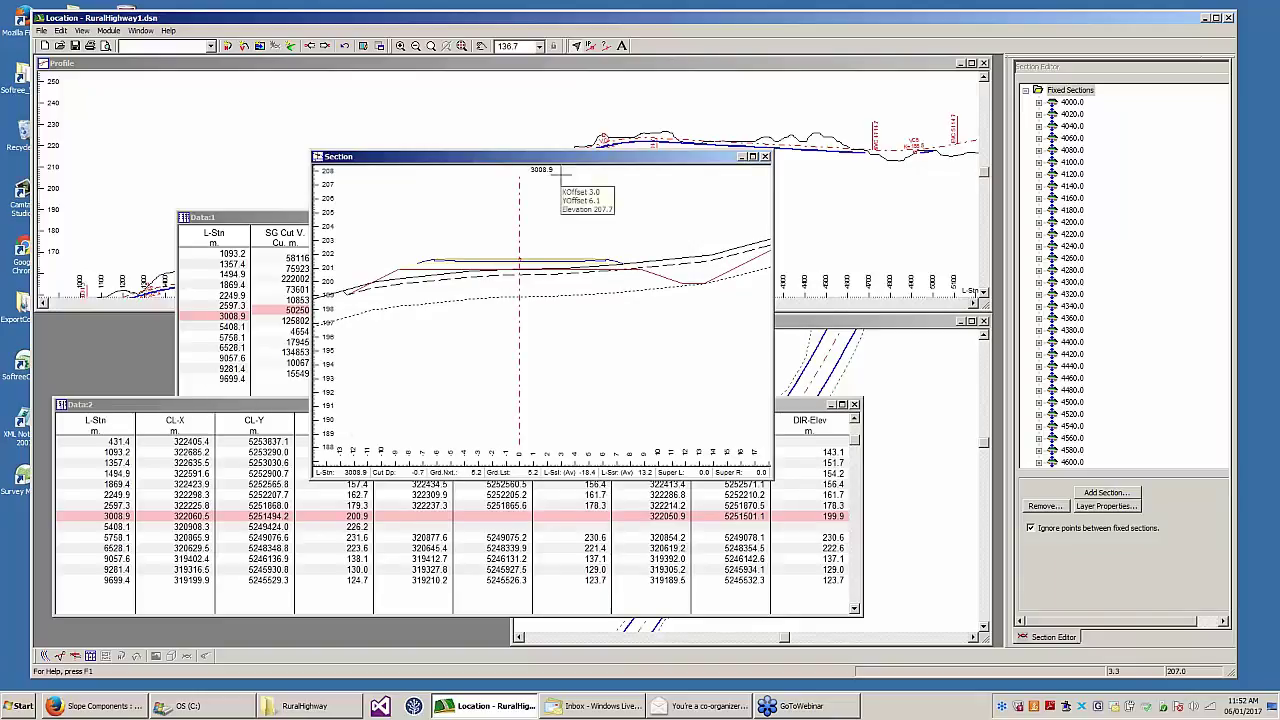
- Shift the Location window aside to uncover the desktop and copy the second Data window's contents to the clipboard
left_click(130, 404)
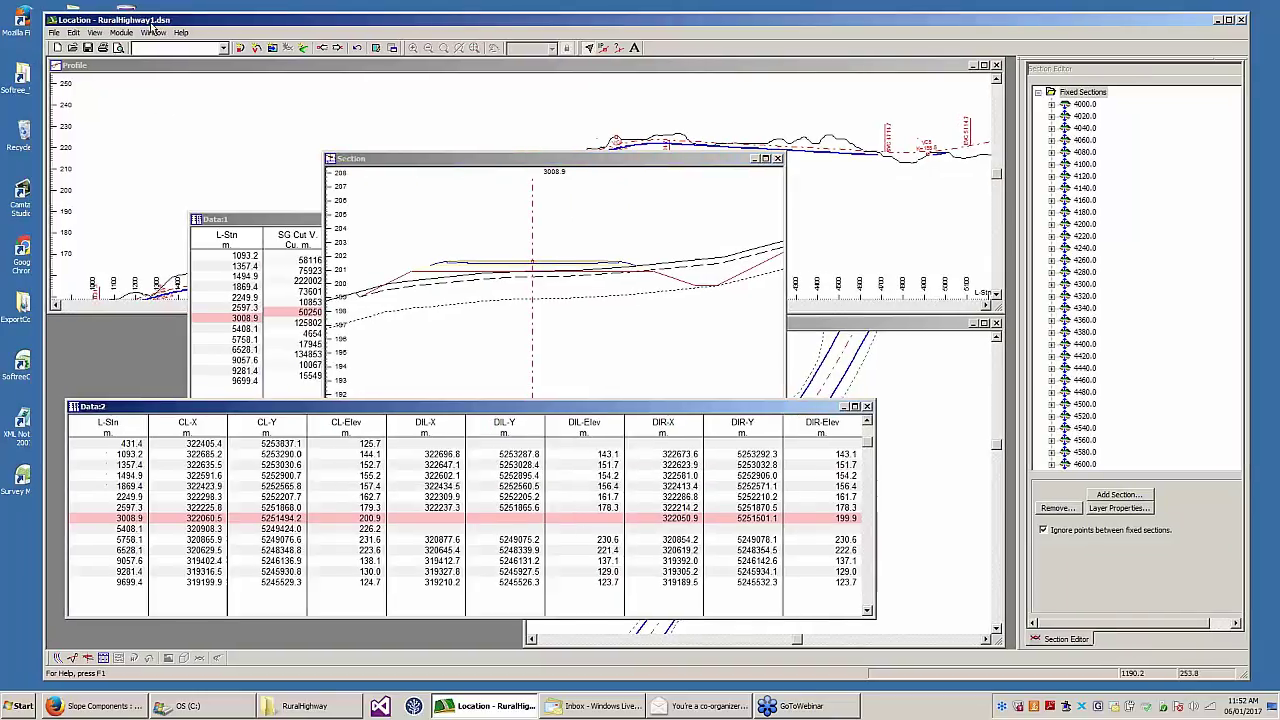
left_click_drag(139, 18, 362, 11)
left_click(284, 21)
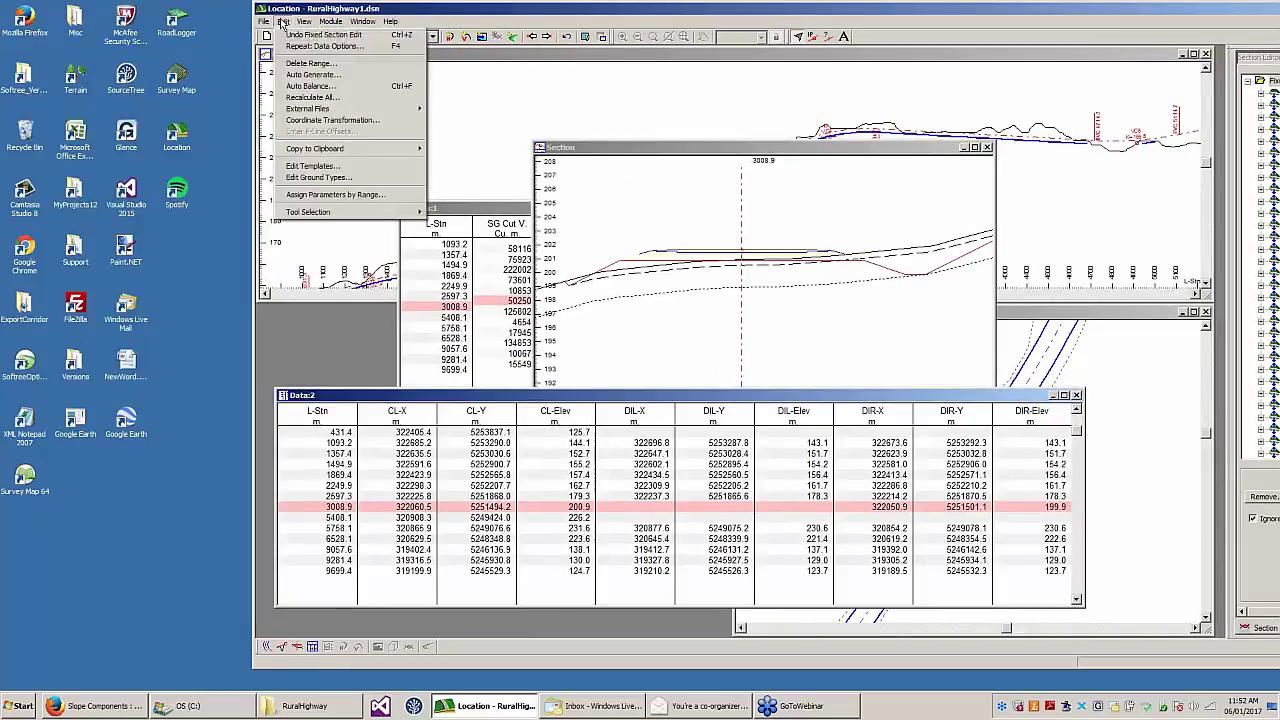
mouse_move(303, 150)
left_click(431, 152)
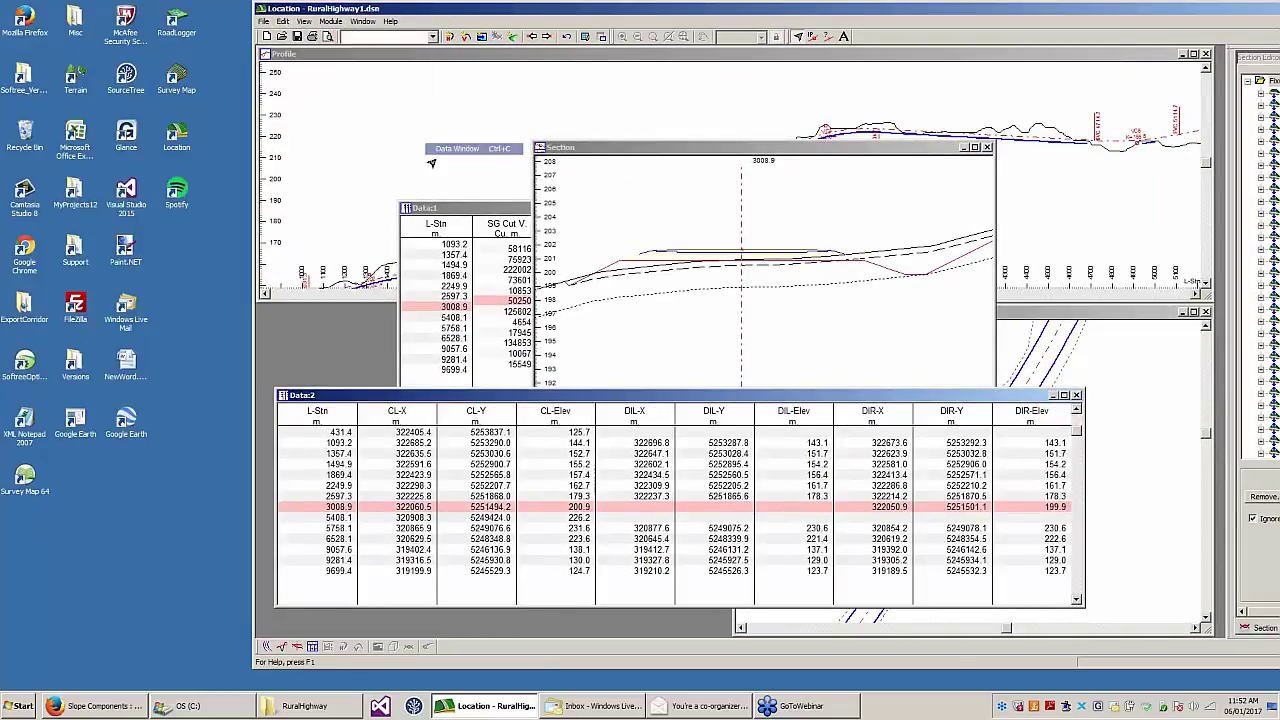
- Launch Microsoft Excel from the desktop with a blank workbook
left_click(188, 353)
double_click(79, 141)
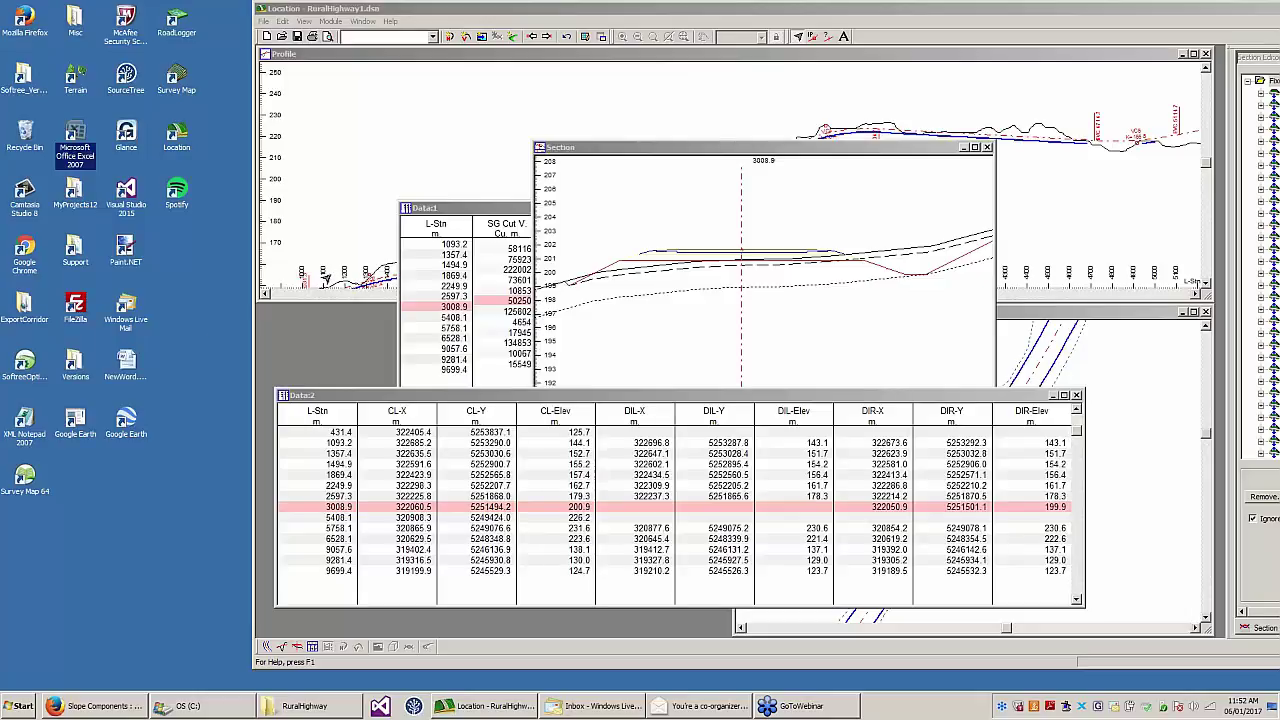
left_click(206, 337)
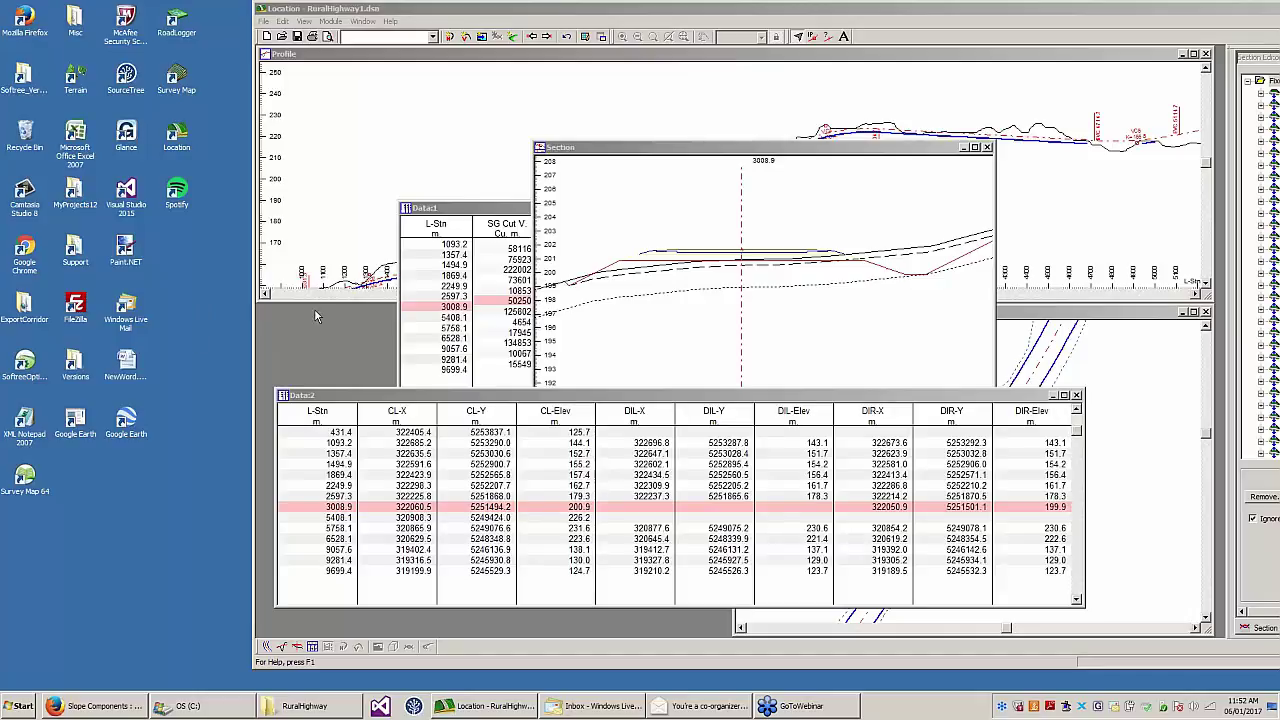
double_click(78, 140)
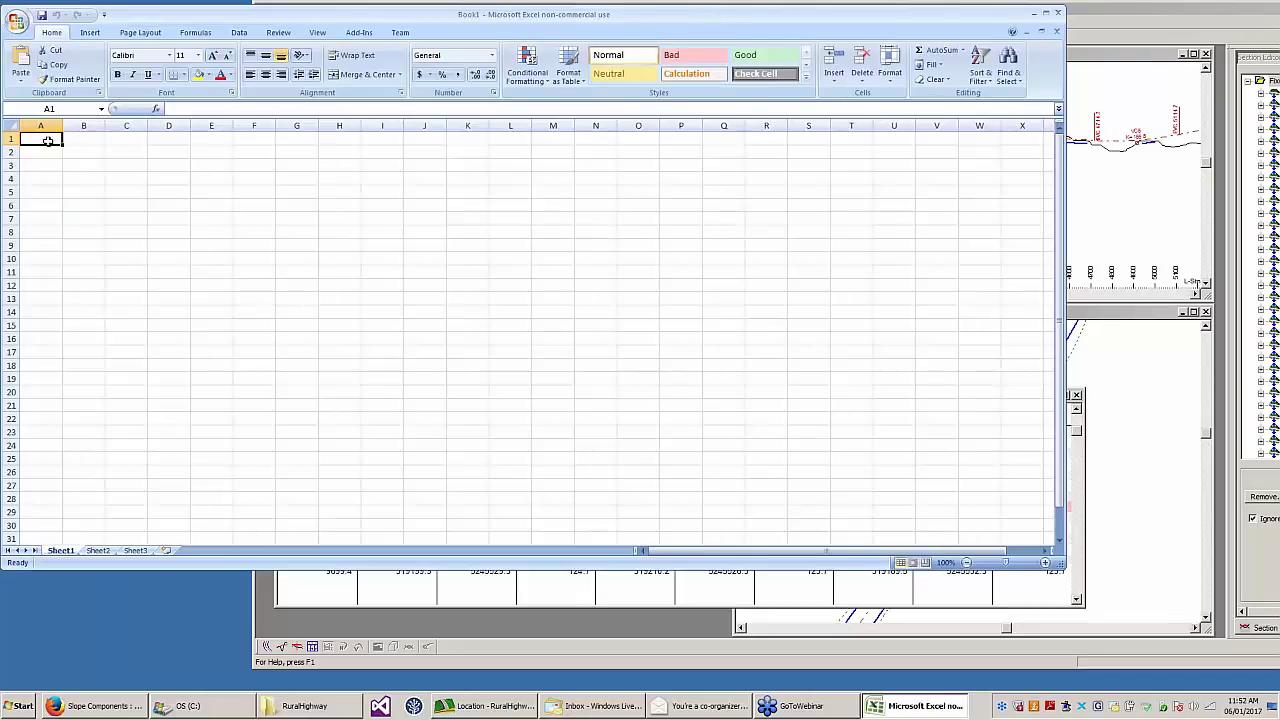
- Paste the copied Data window table at cell A1 of Sheet1, minimize Excel and move the Location window back into place
right_click(43, 135)
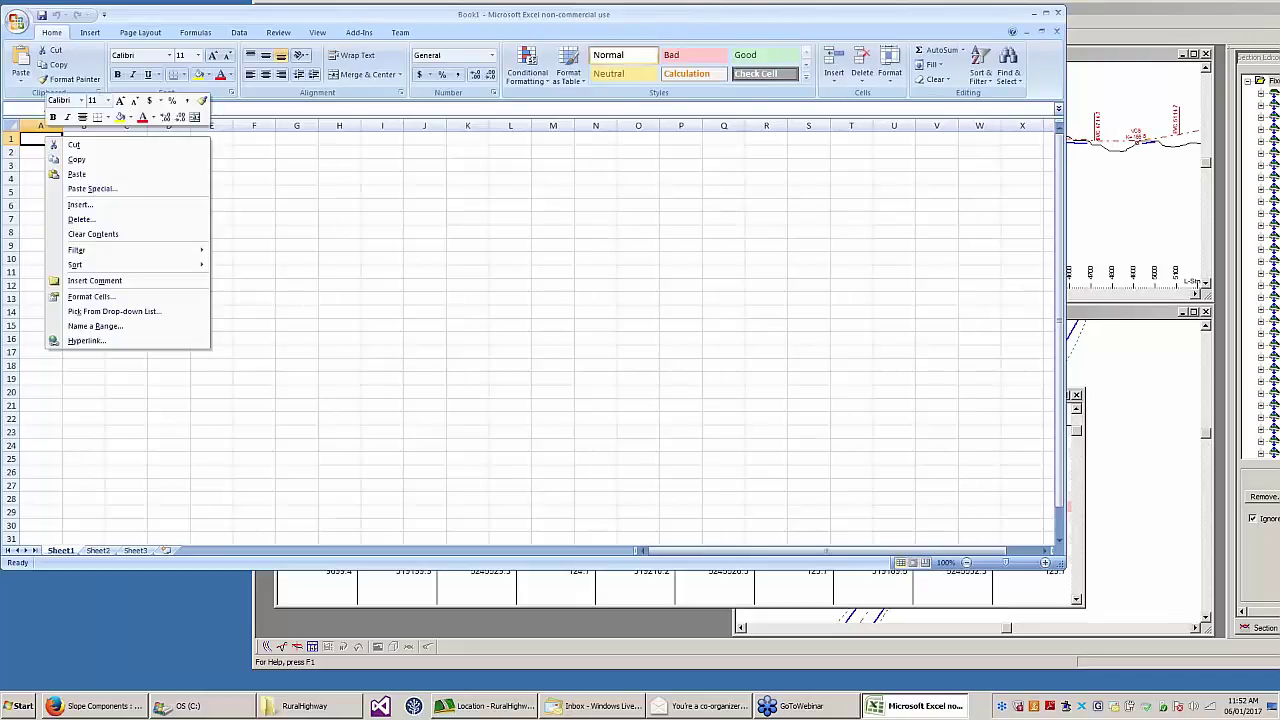
left_click(75, 174)
left_click(530, 365)
left_click(766, 365)
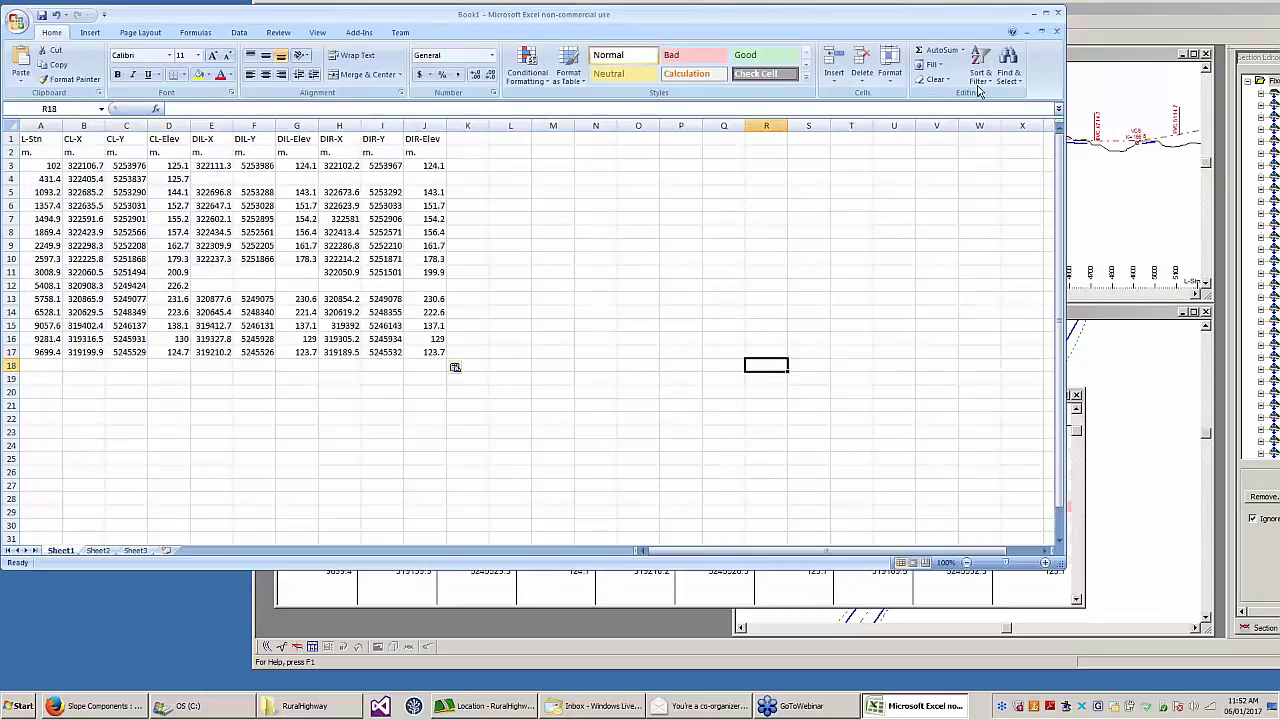
left_click(1034, 17)
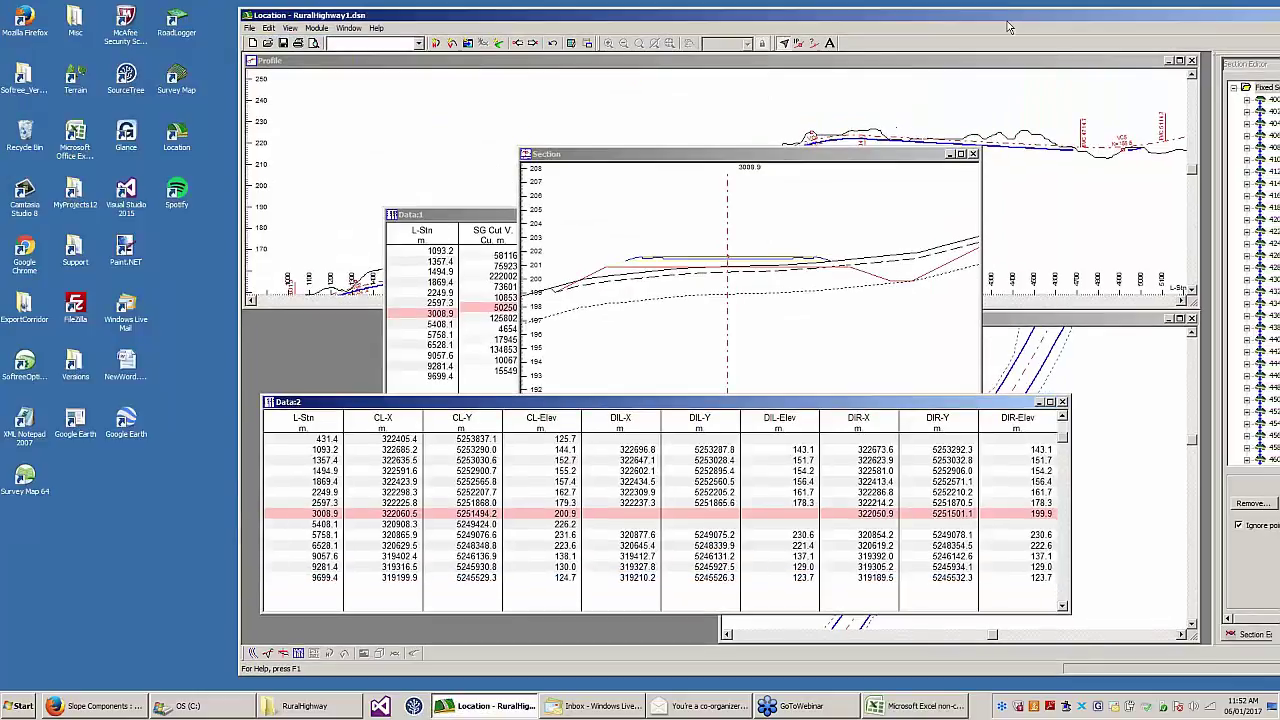
left_click_drag(1010, 27, 835, 30)
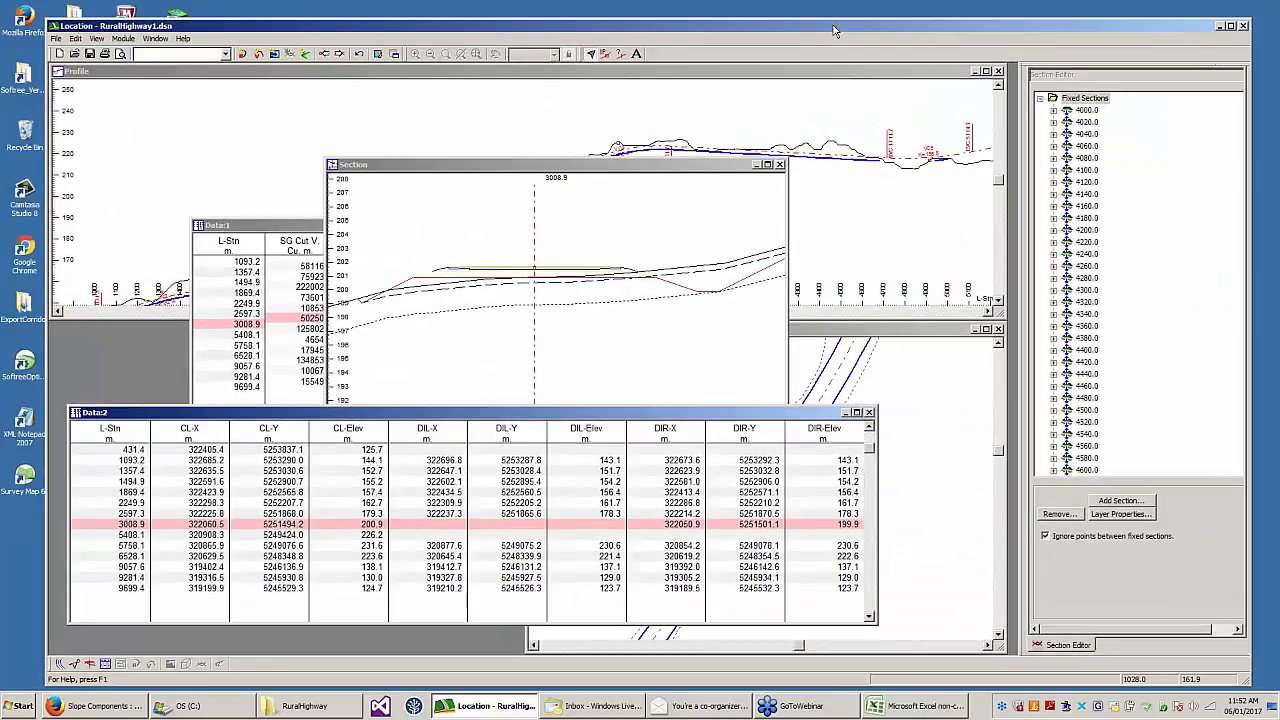